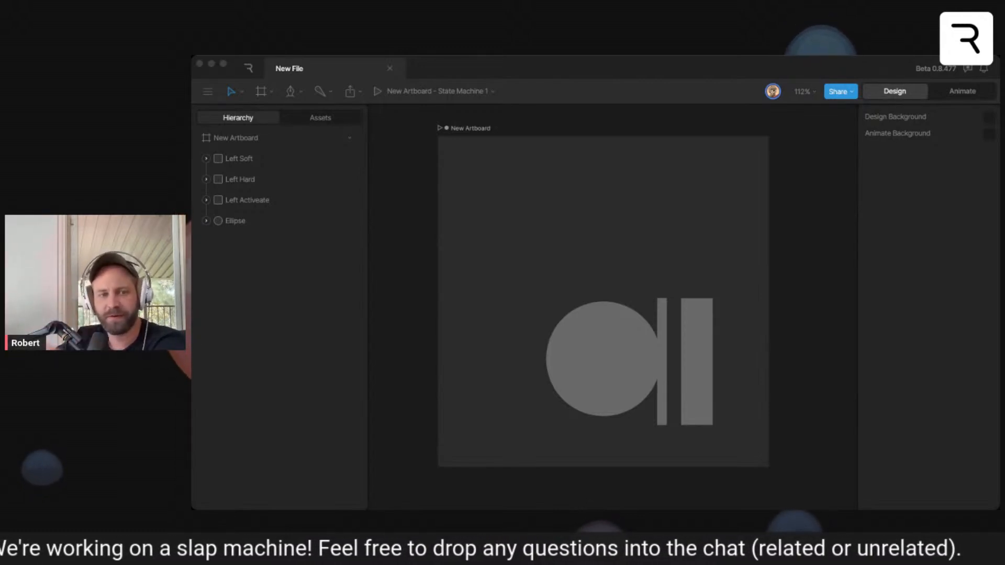
- Open State Machine 1 in Animate mode and preview it with the Number 1 input set to 2
{"action": "left_click", "coordinate": [607, 257]}
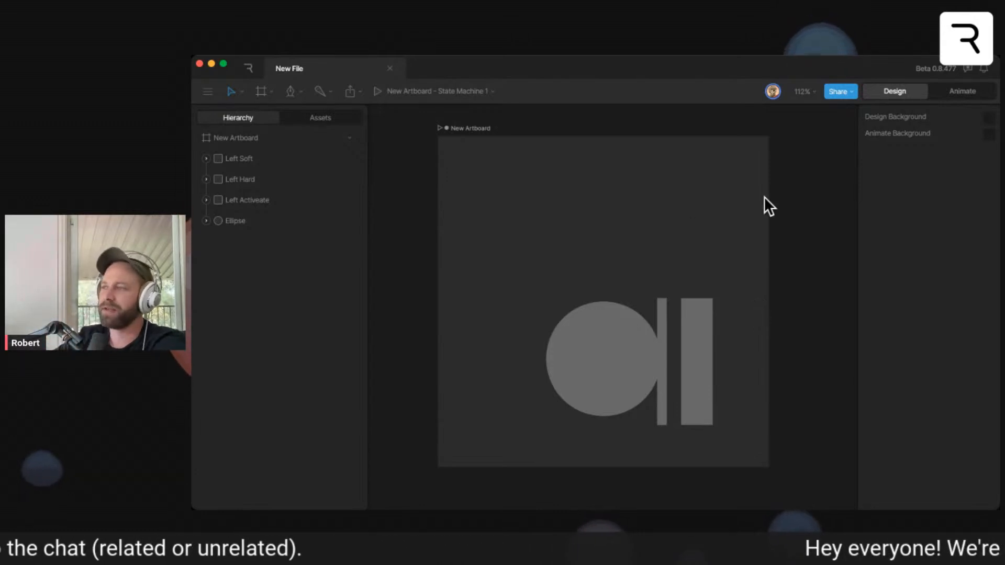
{"action": "left_click", "coordinate": [947, 92]}
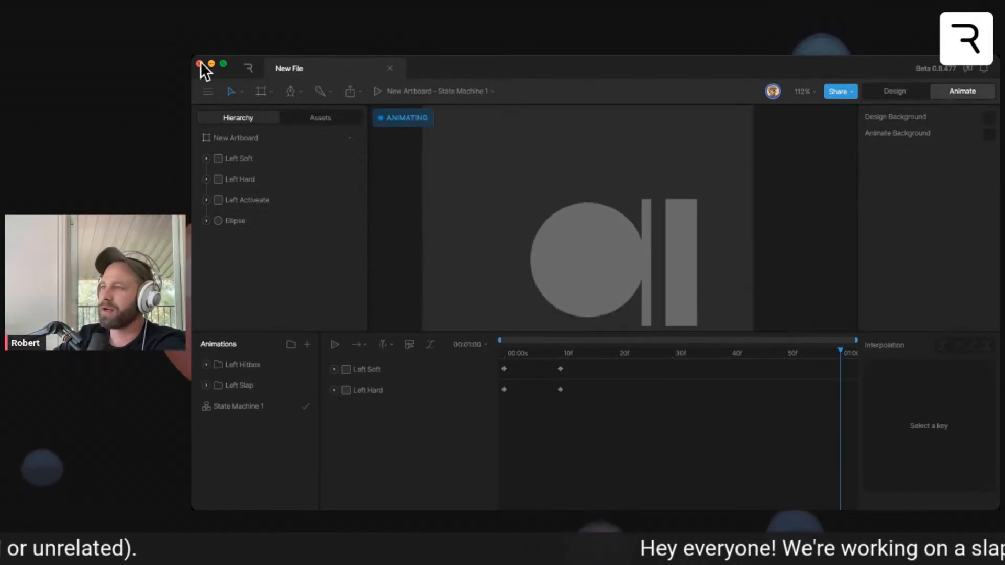
{"action": "left_click", "coordinate": [224, 65]}
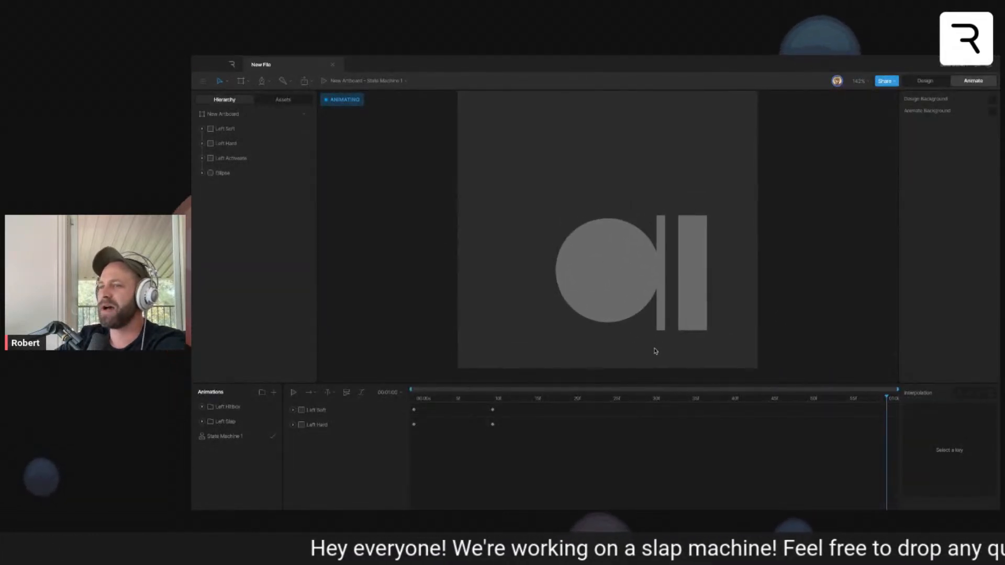
{"action": "left_click", "coordinate": [264, 435]}
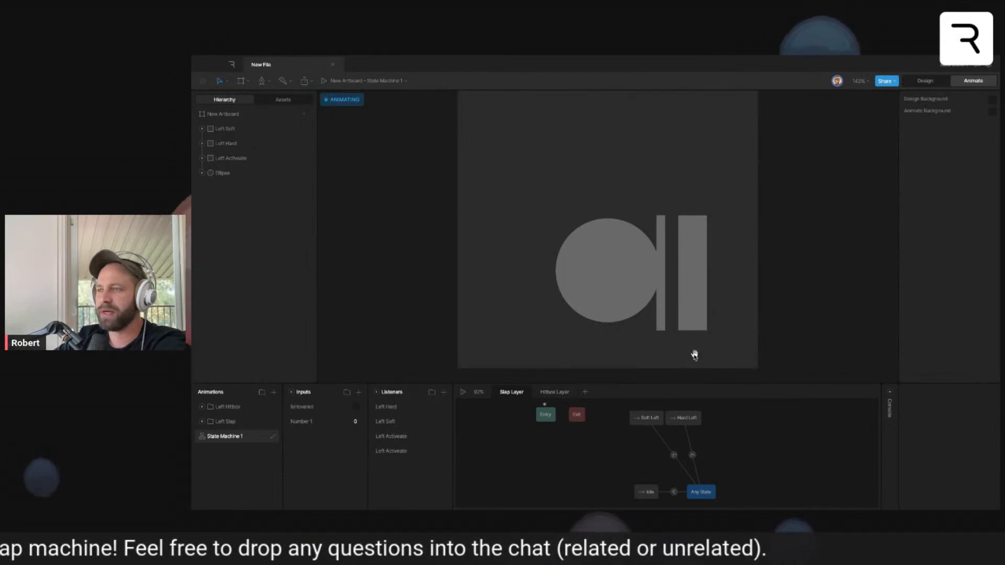
{"action": "key", "text": "space"}
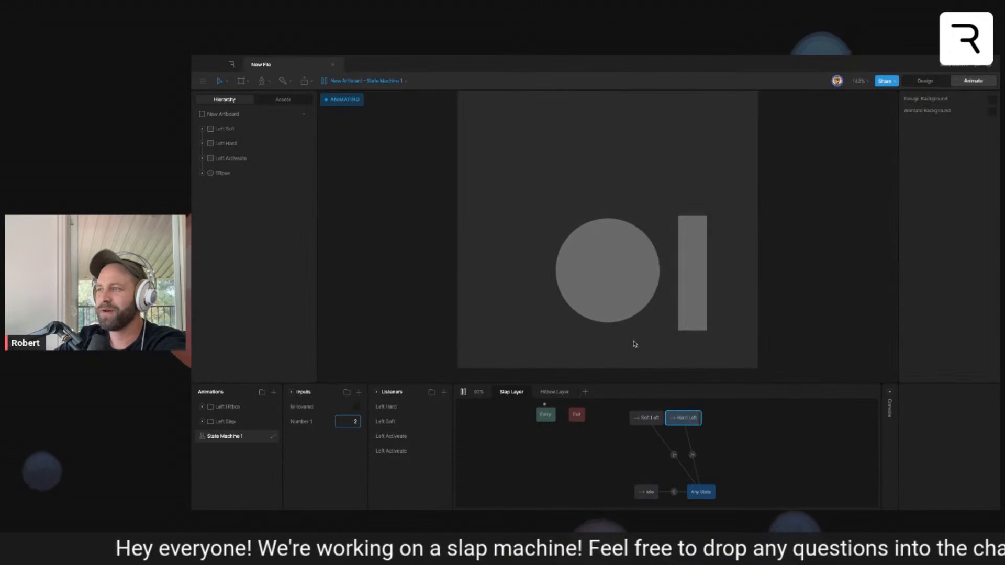
{"action": "left_click", "coordinate": [464, 393]}
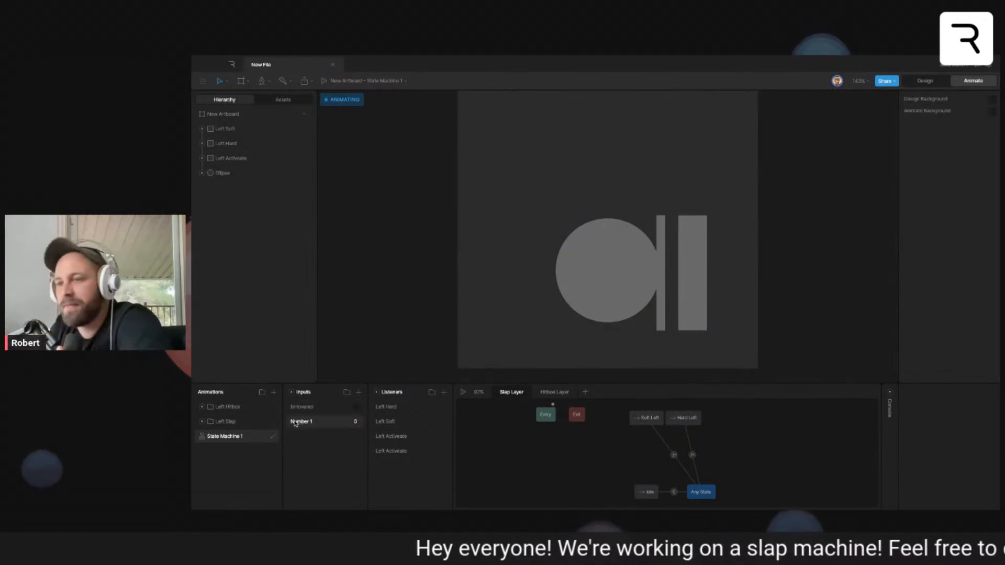
- Open the Enter animation in the Left Hitbox folder and show the scale keyframes of Left Soft and Left Hard
{"action": "left_click", "coordinate": [205, 422]}
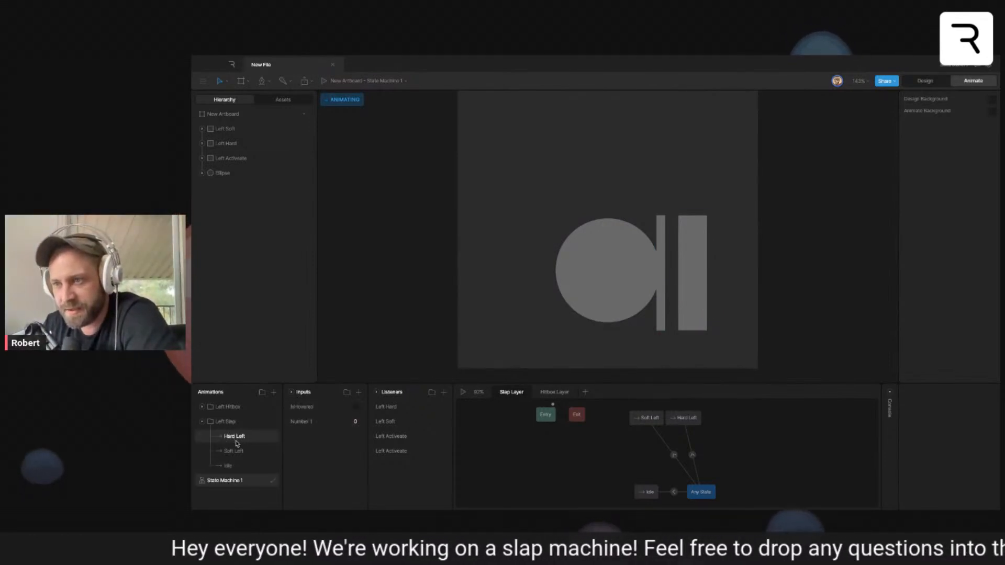
{"action": "left_click", "coordinate": [201, 407]}
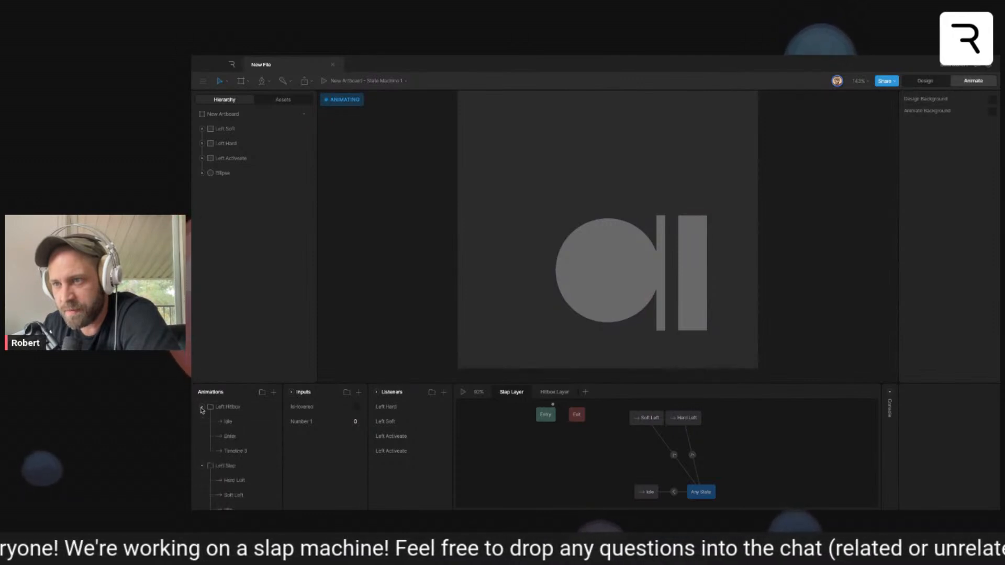
{"action": "left_click", "coordinate": [251, 437]}
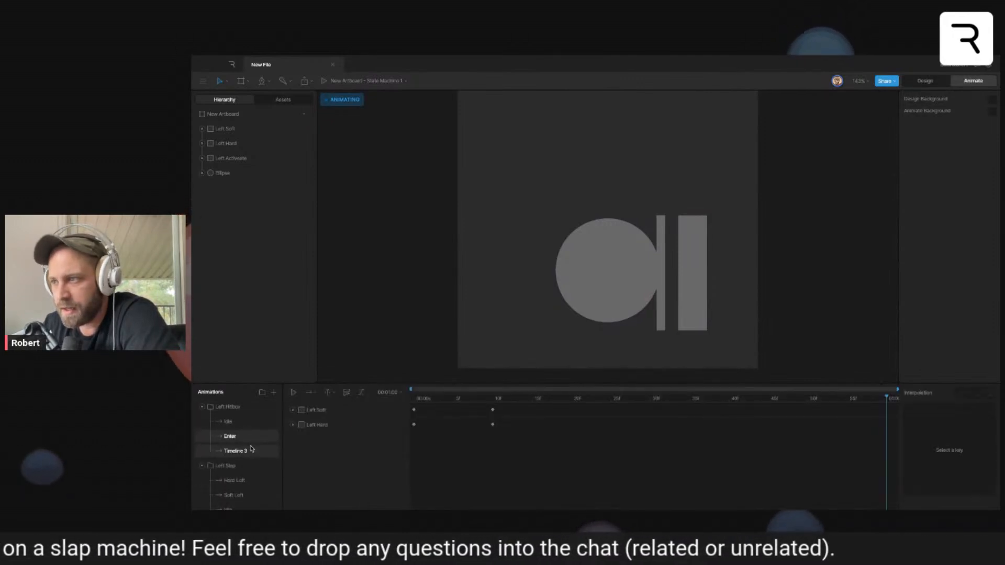
{"action": "left_click", "coordinate": [425, 401]}
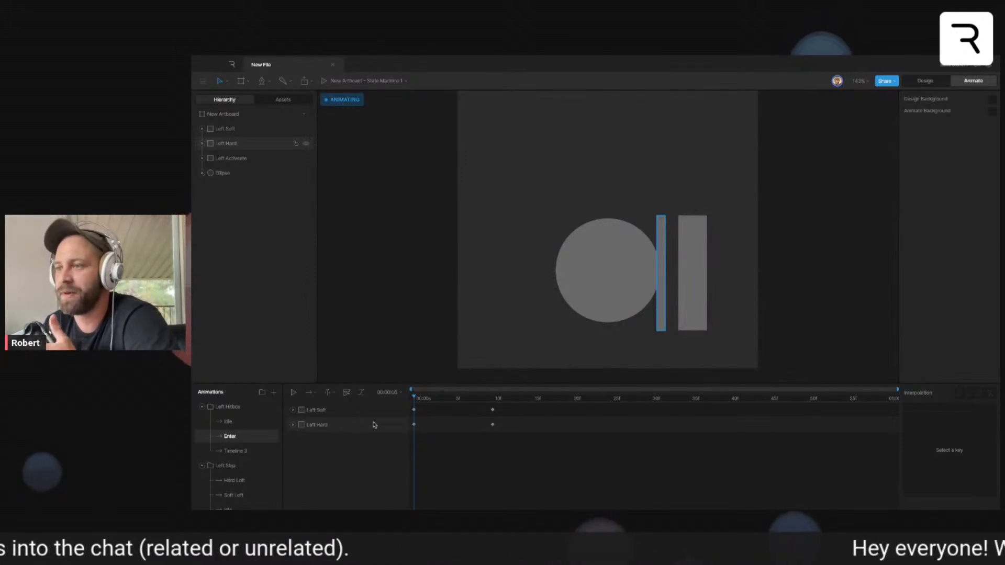
{"action": "left_click", "coordinate": [292, 424]}
{"action": "left_click", "coordinate": [295, 410]}
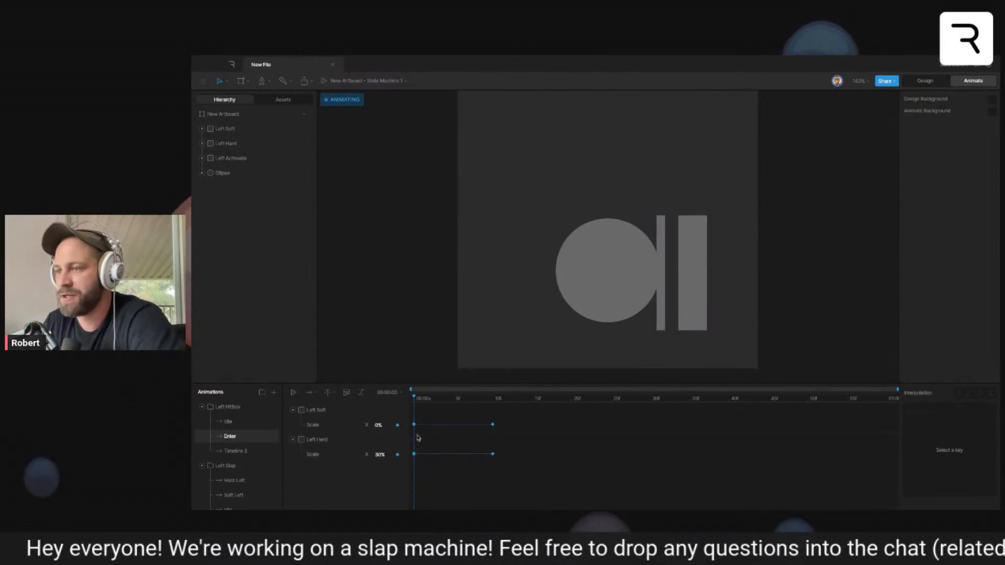
- Examine how the scale of Left Hard and Left Soft changes along the Enter timeline, and collapse the animation folders
{"action": "left_click", "coordinate": [317, 439]}
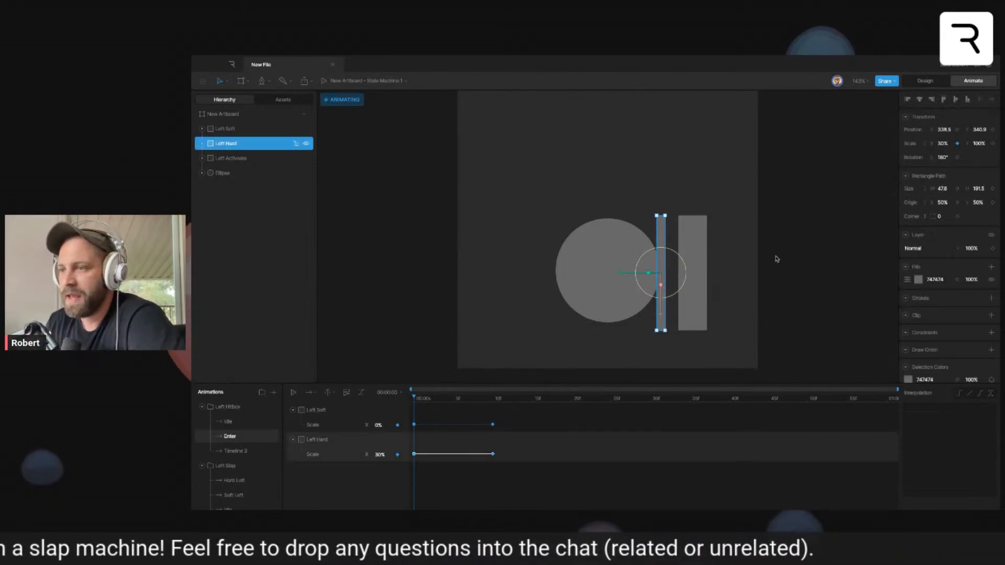
{"action": "left_click", "coordinate": [429, 400]}
{"action": "left_click_drag", "start_coordinate": [429, 400], "coordinate": [492, 400]}
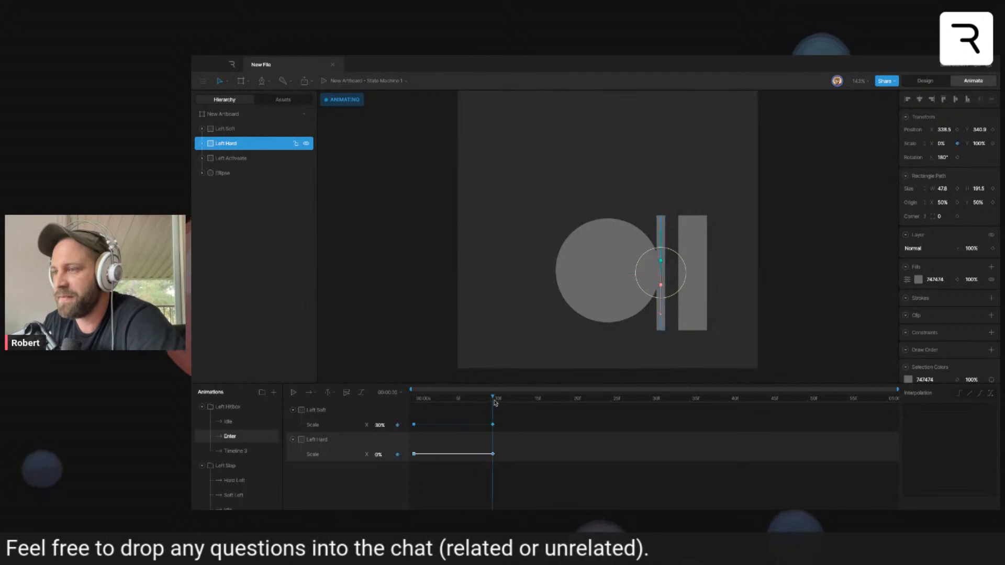
{"action": "left_click", "coordinate": [333, 410]}
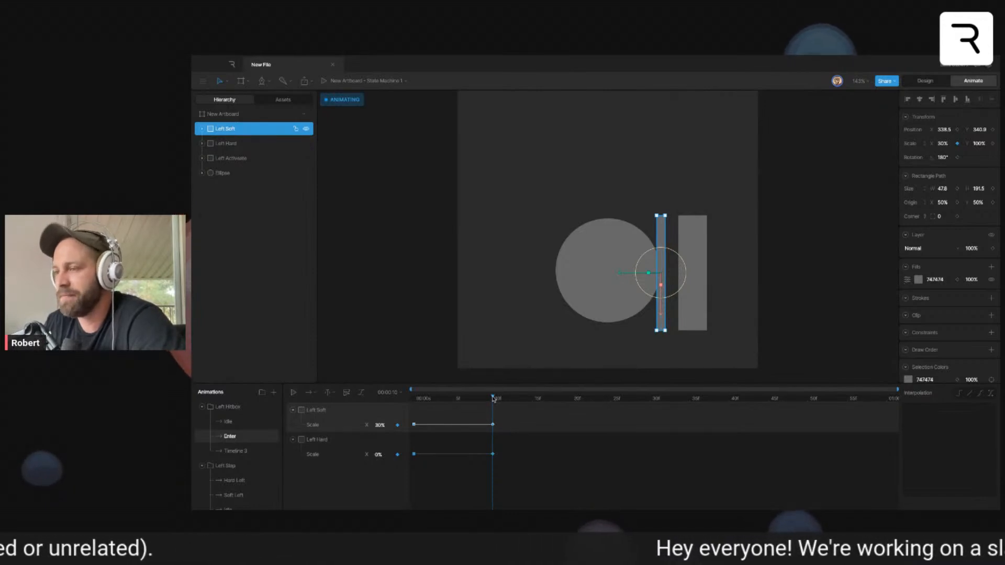
{"action": "left_click_drag", "start_coordinate": [494, 399], "coordinate": [886, 399]}
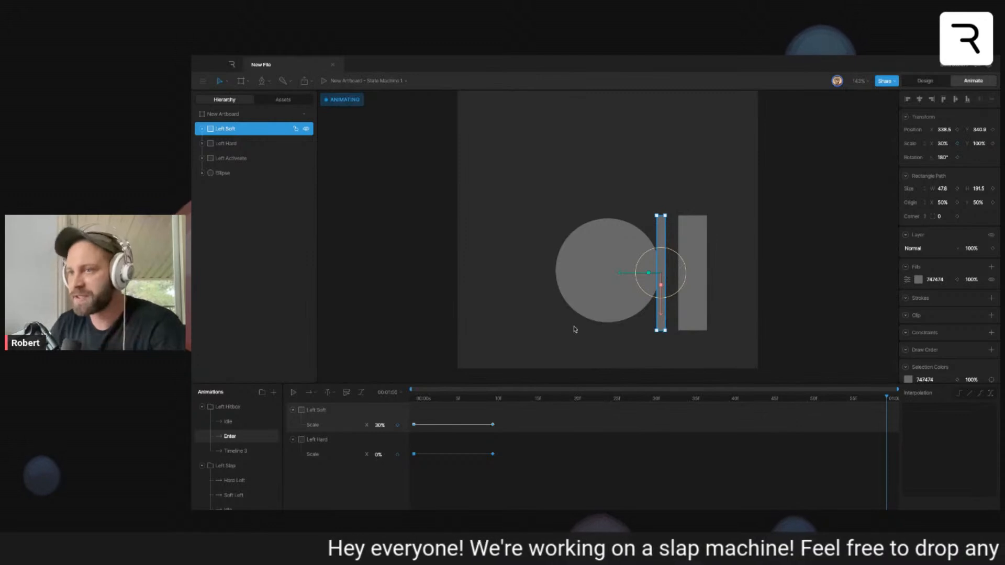
{"action": "left_click", "coordinate": [504, 229]}
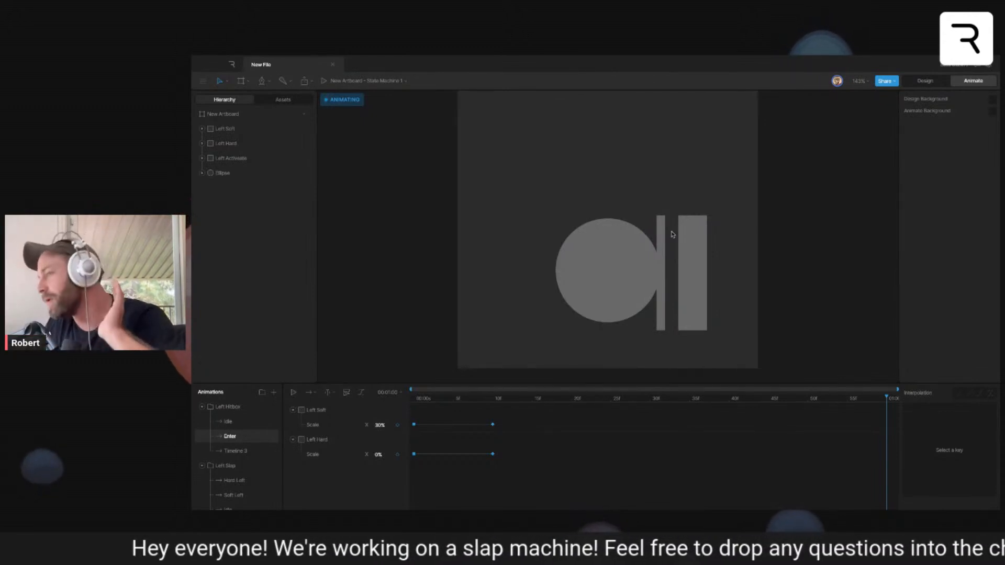
{"action": "left_click_drag", "start_coordinate": [425, 401], "coordinate": [393, 403]}
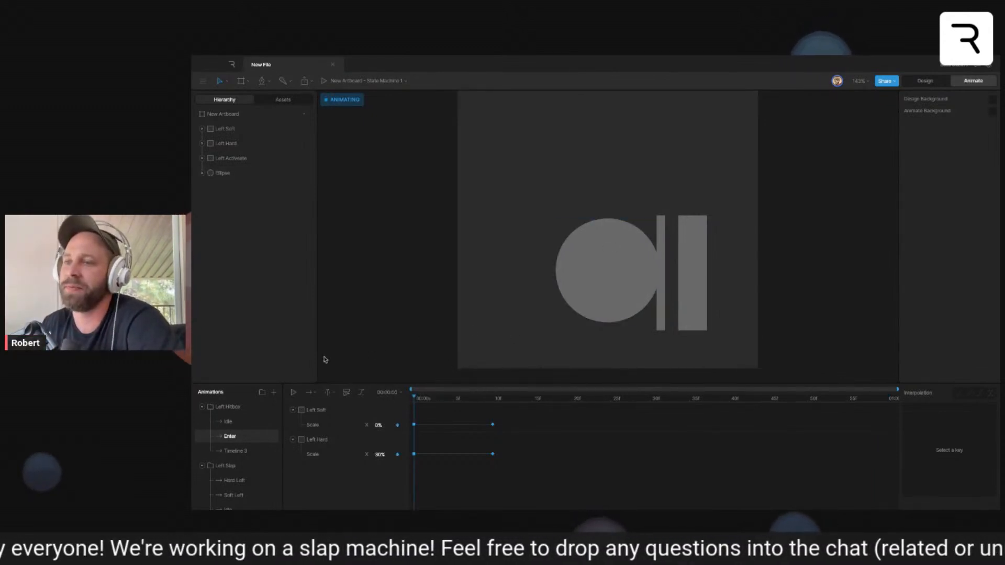
{"action": "left_click", "coordinate": [201, 407]}
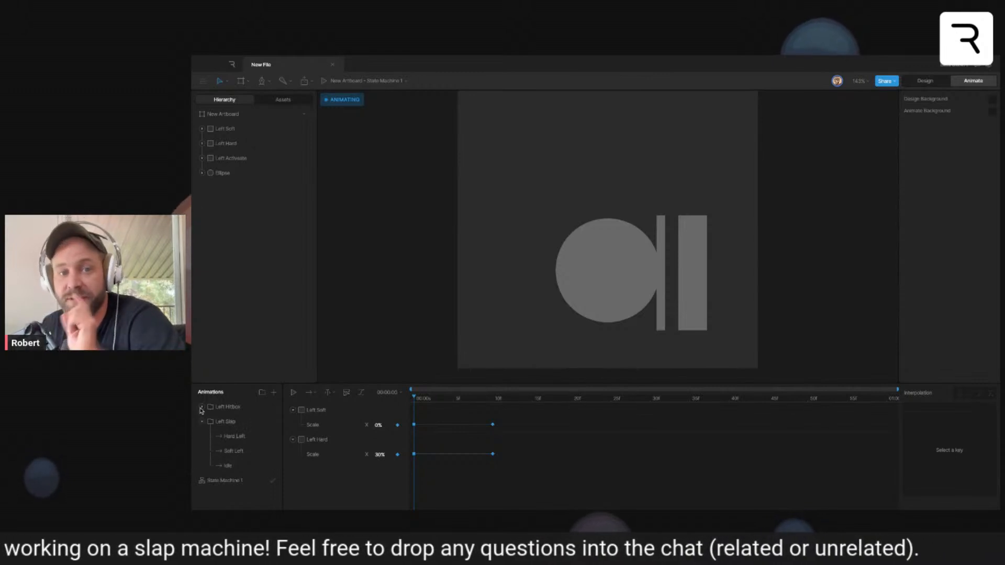
{"action": "left_click", "coordinate": [201, 422]}
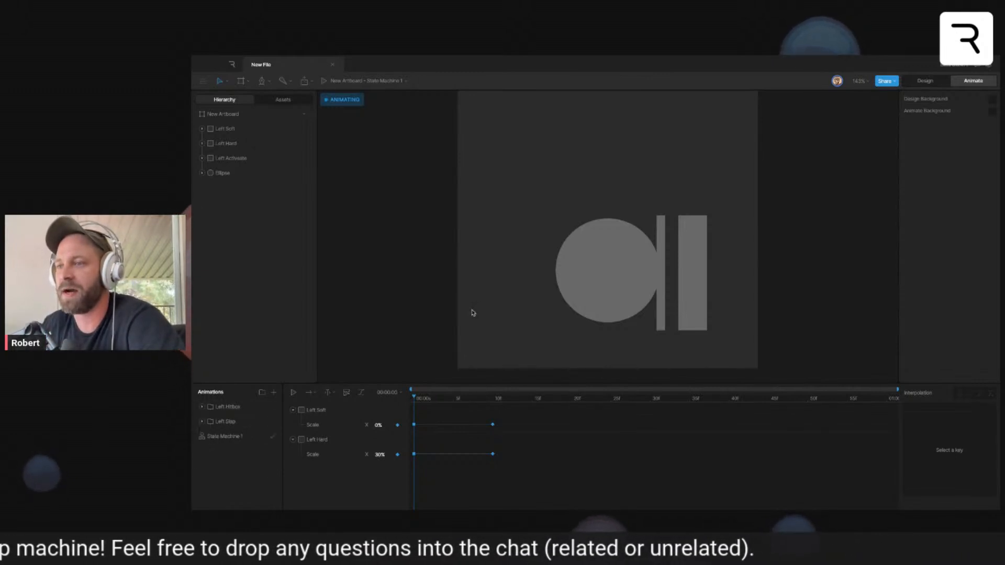
- Create a second artboard about 481.5 by 481.5 beside the existing one and switch to Design mode
{"action": "scroll", "coordinate": [475, 322], "scroll_direction": "down", "scroll_amount": 5}
{"action": "scroll", "coordinate": [475, 326], "scroll_direction": "down", "scroll_amount": 2}
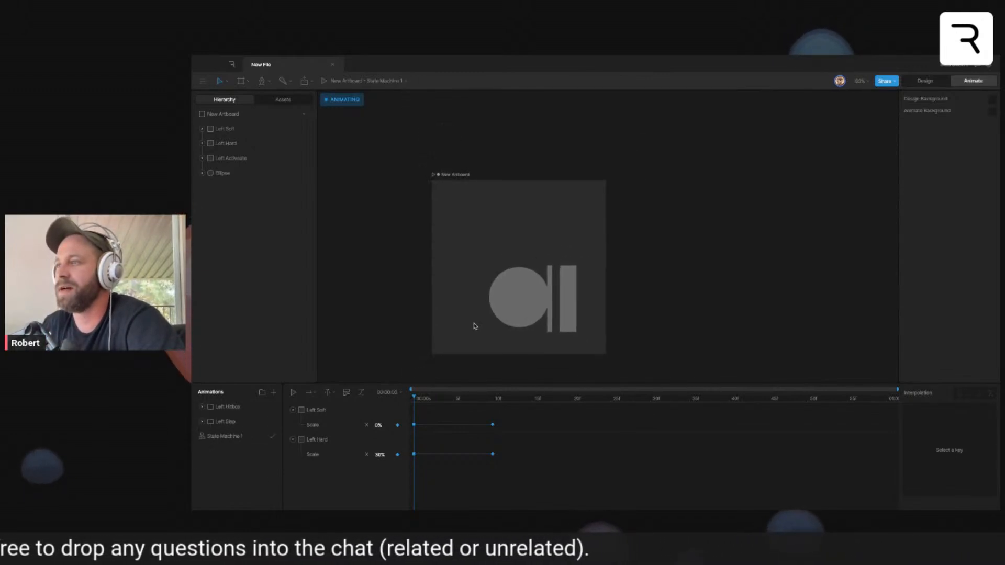
{"action": "left_click_drag", "start_coordinate": [659, 303], "coordinate": [565, 309]}
{"action": "left_click_drag", "start_coordinate": [595, 181], "coordinate": [762, 349]}
{"action": "left_click", "coordinate": [925, 81]}
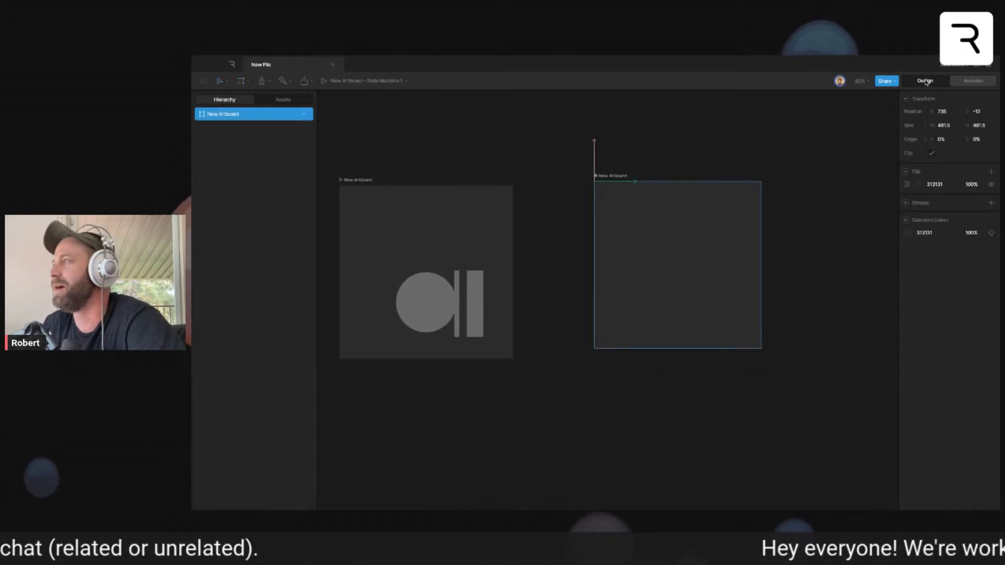
- Draw two equal circles about 89.6 in diameter side by side on the new artboard as eyes
{"action": "left_click", "coordinate": [715, 345]}
{"action": "scroll", "coordinate": [655, 329], "scroll_direction": "up", "scroll_amount": 4}
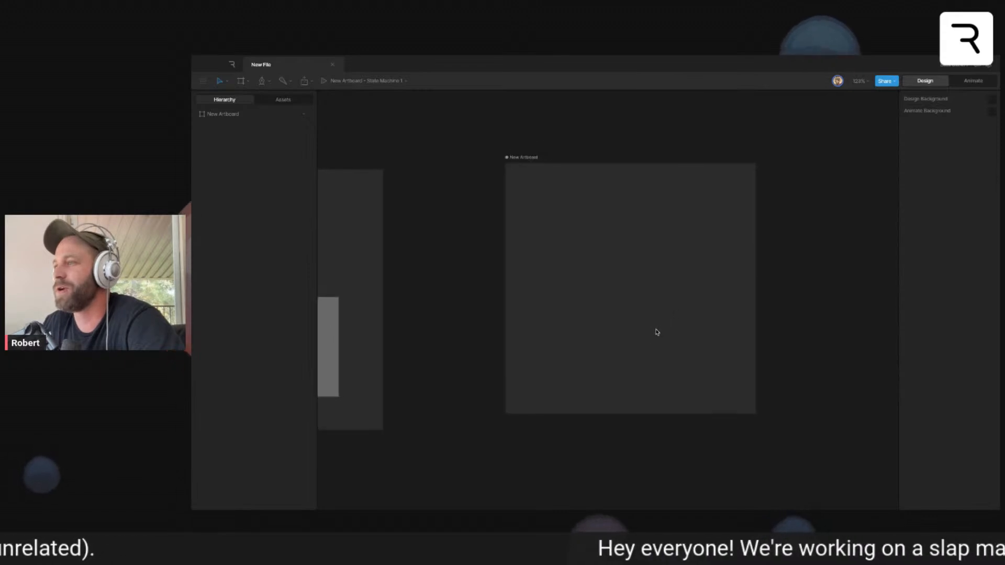
{"action": "scroll", "coordinate": [655, 331], "scroll_direction": "up", "scroll_amount": 2}
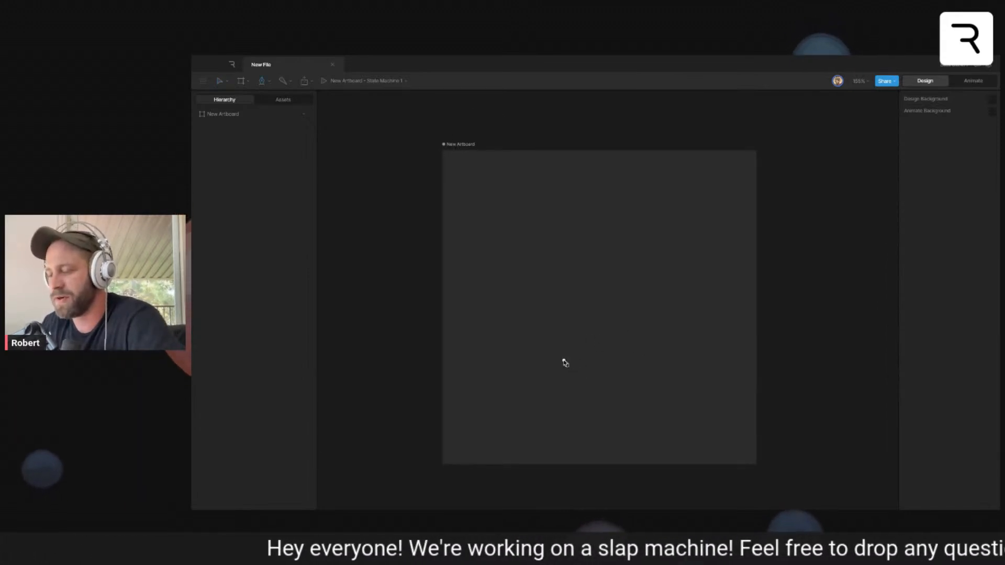
{"action": "key", "text": "o"}
{"action": "left_click_drag", "start_coordinate": [530, 262], "coordinate": [676, 292]}
{"action": "left_click", "coordinate": [627, 325]}
- Fill both eye circles with black
{"action": "left_click_drag", "start_coordinate": [520, 235], "coordinate": [657, 319]}
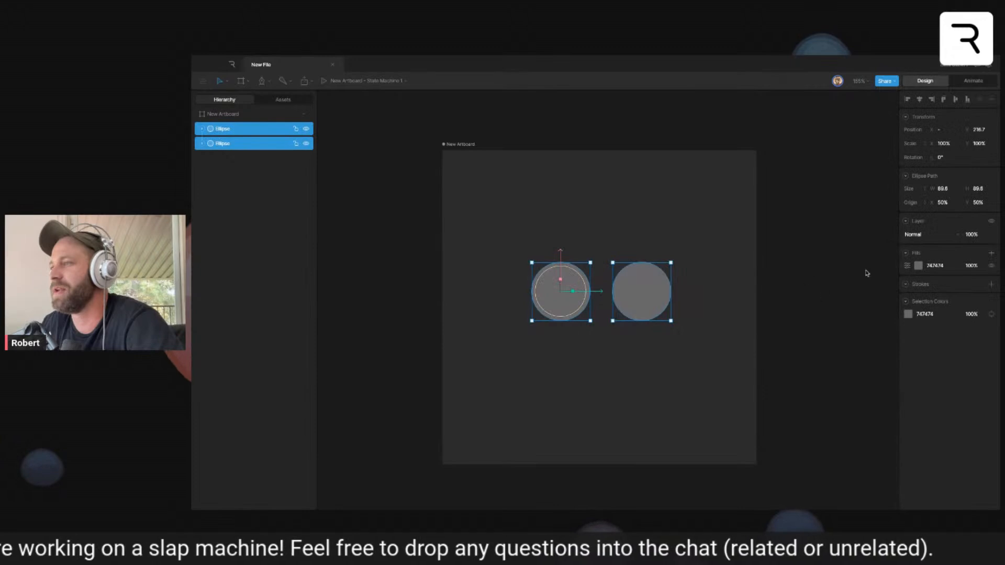
{"action": "left_click", "coordinate": [918, 265]}
{"action": "left_click", "coordinate": [830, 324]}
{"action": "left_click", "coordinate": [712, 355]}
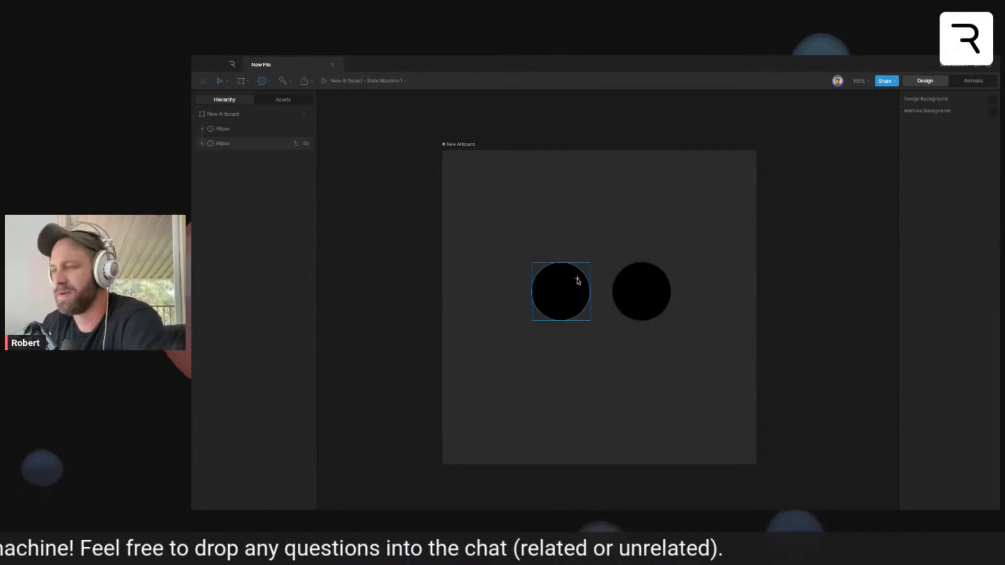
- Add a highlight circle about 13.7 in diameter to the upper inner part of each eye and fill both with FFFFFF
{"action": "left_click_drag", "start_coordinate": [568, 268], "coordinate": [665, 273]}
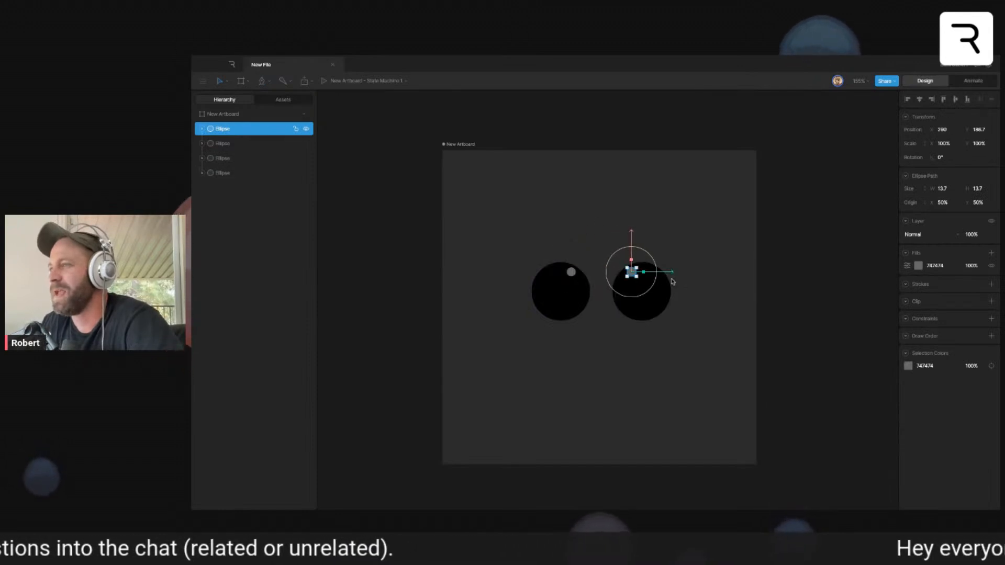
{"action": "left_click", "coordinate": [577, 276], "text": "shift"}
{"action": "left_click", "coordinate": [919, 266]}
{"action": "left_click", "coordinate": [808, 261]}
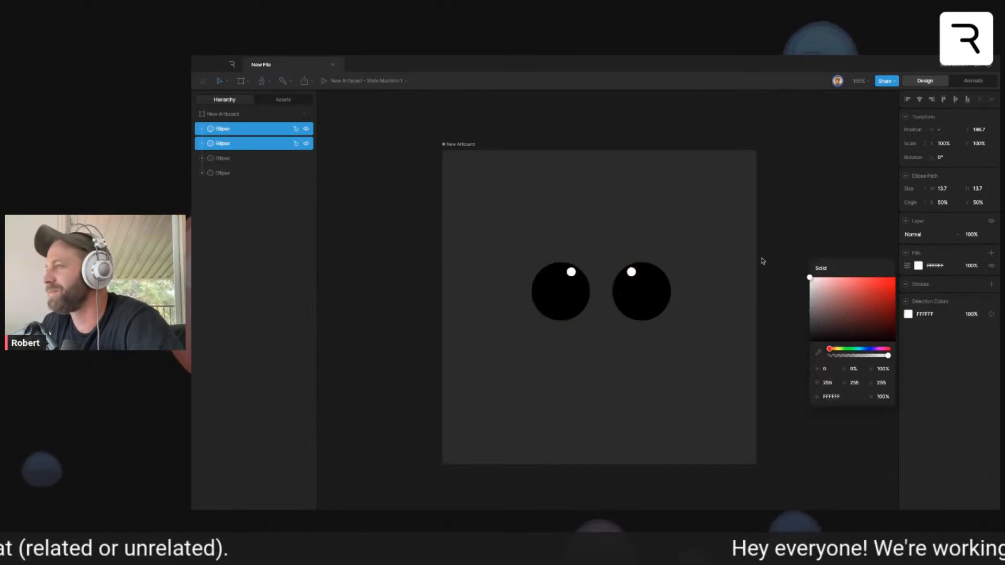
{"action": "left_click", "coordinate": [724, 211]}
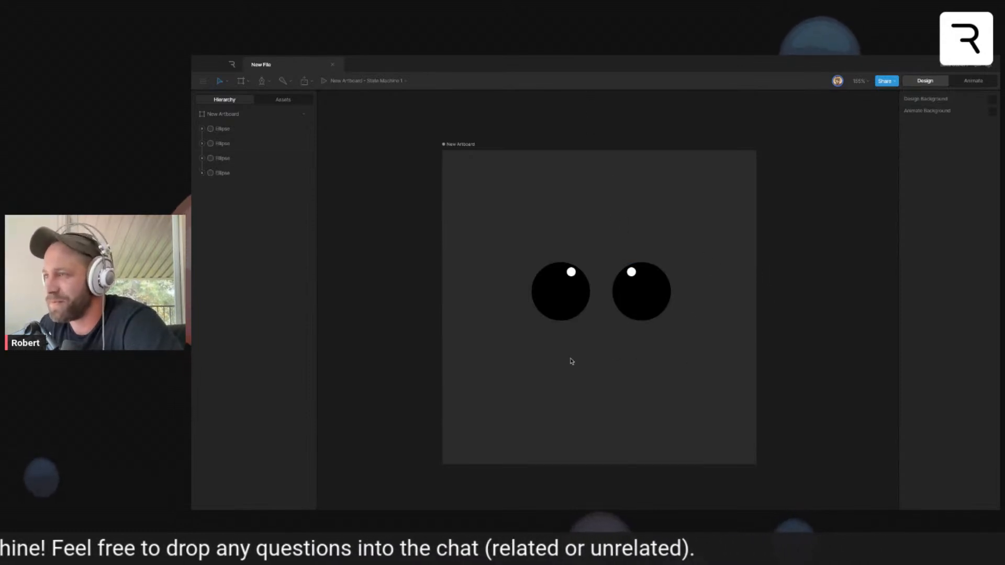
{"action": "left_click_drag", "start_coordinate": [423, 284], "coordinate": [838, 259]}
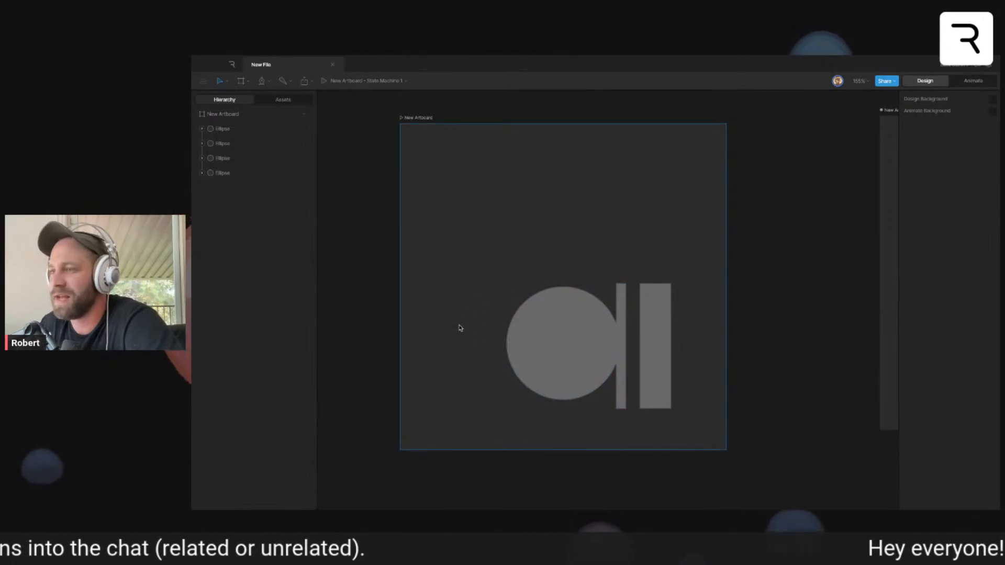
{"action": "left_click_drag", "start_coordinate": [808, 295], "coordinate": [765, 300]}
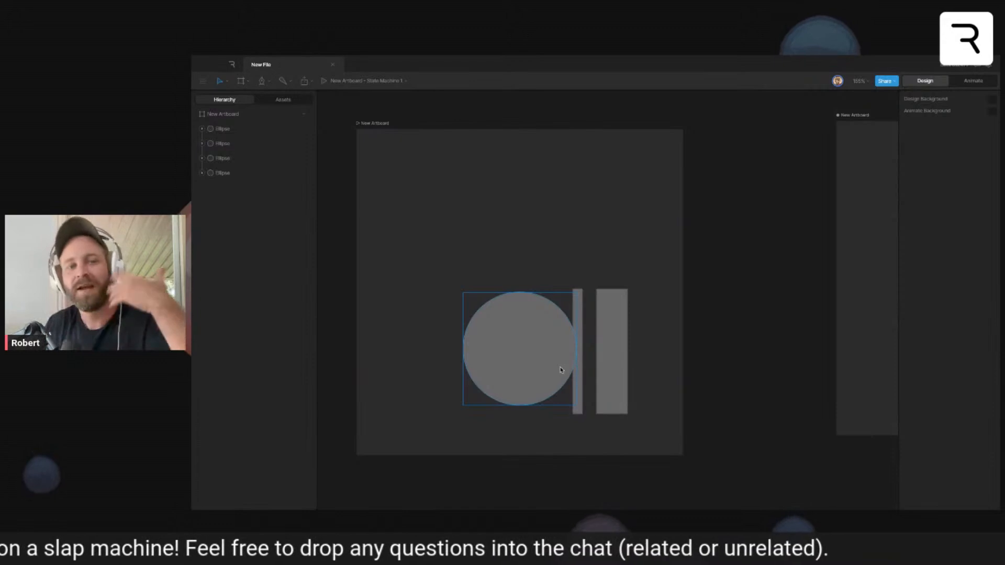
{"action": "left_click_drag", "start_coordinate": [720, 354], "coordinate": [418, 354]}
{"action": "mouse_move", "coordinate": [740, 375]}
{"action": "left_mouse_down"}
{"action": "mouse_move", "coordinate": [662, 397]}
{"action": "mouse_move", "coordinate": [744, 381]}
{"action": "left_mouse_up"}
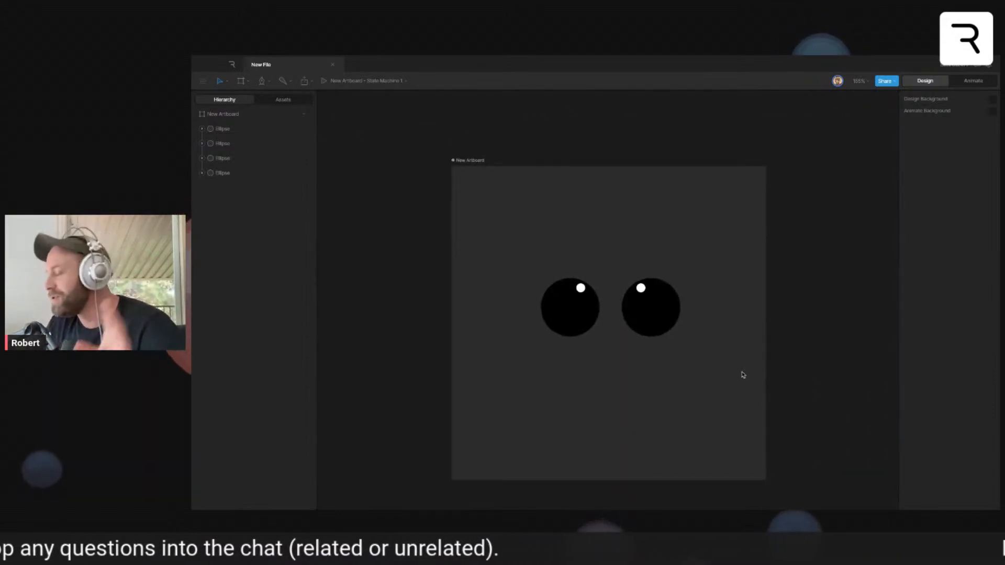
- Draw a curved, domed head outline around the eyes with the Pen tool, narrowing to a point on each side below them
{"action": "key", "text": "p"}
{"action": "left_click", "coordinate": [554, 409]}
{"action": "left_click_drag", "start_coordinate": [613, 227], "coordinate": [766, 228]}
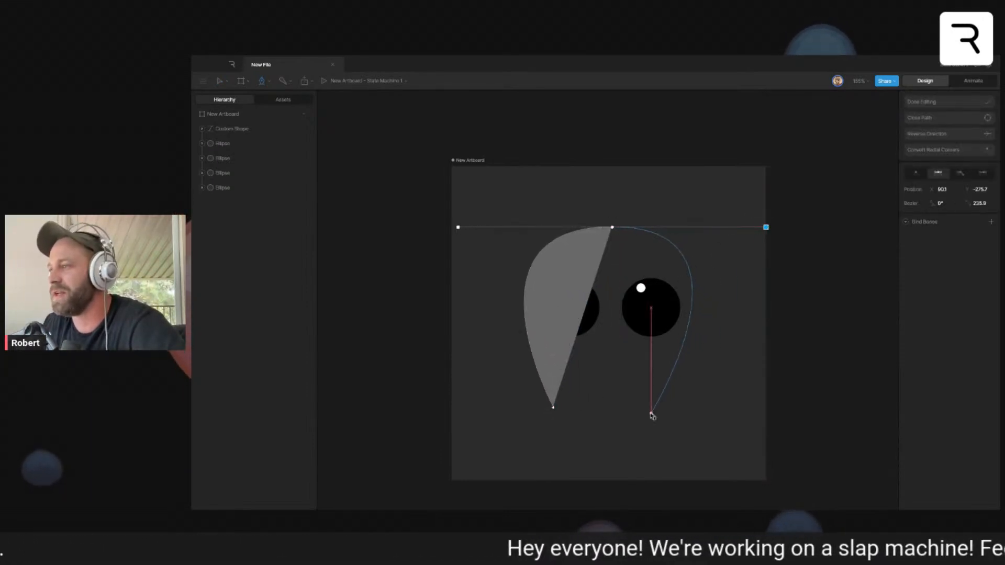
{"action": "left_click", "coordinate": [662, 412]}
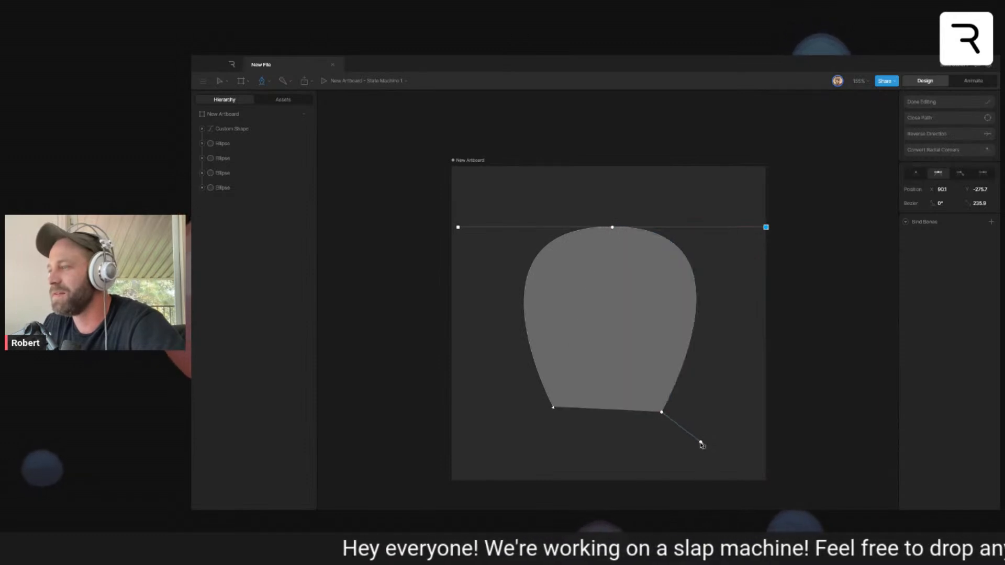
- Continue the path with five rounded tentacles along the underside of the head and close the shape
{"action": "left_click_drag", "start_coordinate": [690, 448], "coordinate": [573, 463]}
{"action": "left_click", "coordinate": [650, 422]}
{"action": "left_click", "coordinate": [632, 426]}
{"action": "left_click", "coordinate": [603, 426]}
{"action": "left_click", "coordinate": [567, 429]}
{"action": "left_click", "coordinate": [553, 407]}
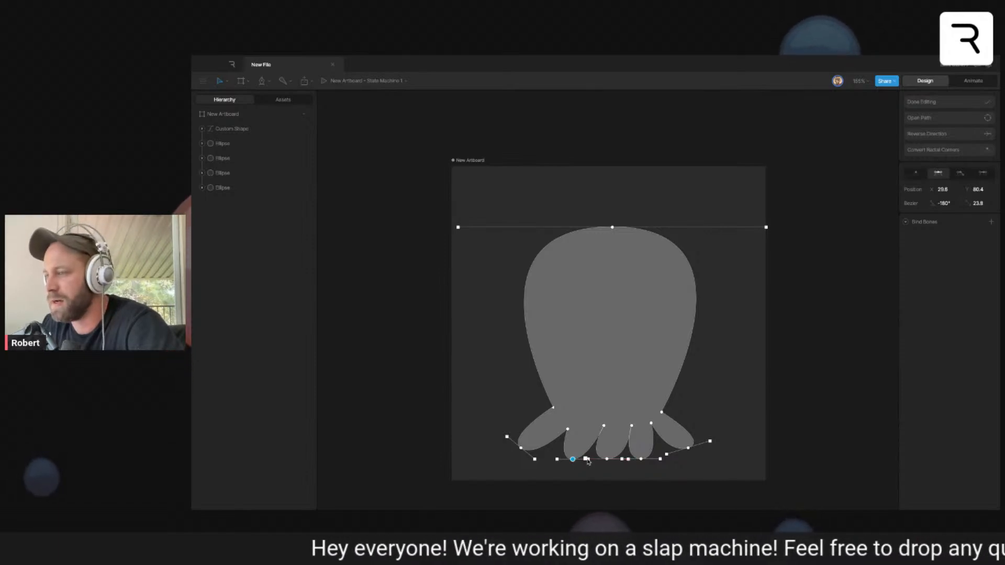
- Adjust the tentacle points and curve handles so the five tentacles are evenly spaced and rounded, and finish editing the path
{"action": "left_click_drag", "start_coordinate": [608, 463], "coordinate": [651, 463]}
{"action": "left_click_drag", "start_coordinate": [604, 426], "coordinate": [628, 432]}
{"action": "left_click", "coordinate": [651, 424]}
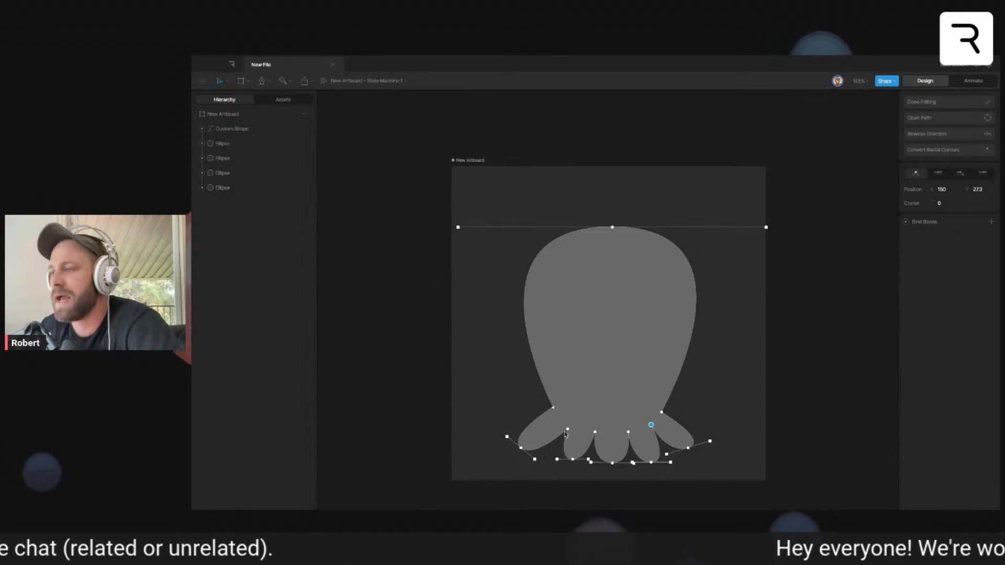
{"action": "mouse_move", "coordinate": [573, 460]}
{"action": "left_mouse_down"}
{"action": "mouse_move", "coordinate": [591, 433]}
{"action": "mouse_move", "coordinate": [609, 466]}
{"action": "mouse_move", "coordinate": [565, 463]}
{"action": "left_mouse_up"}
{"action": "left_click_drag", "start_coordinate": [671, 463], "coordinate": [672, 459]}
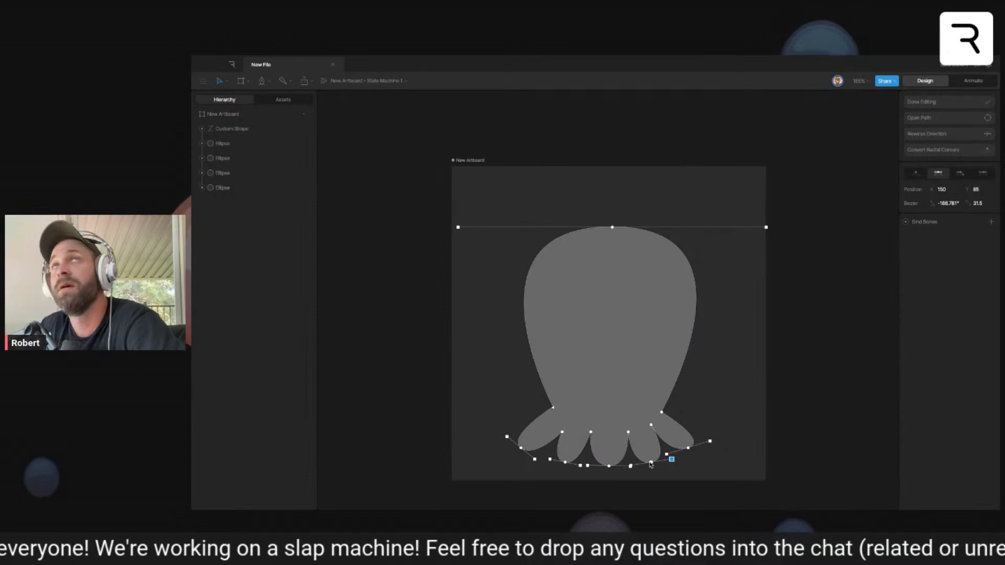
{"action": "left_click_drag", "start_coordinate": [651, 463], "coordinate": [709, 429]}
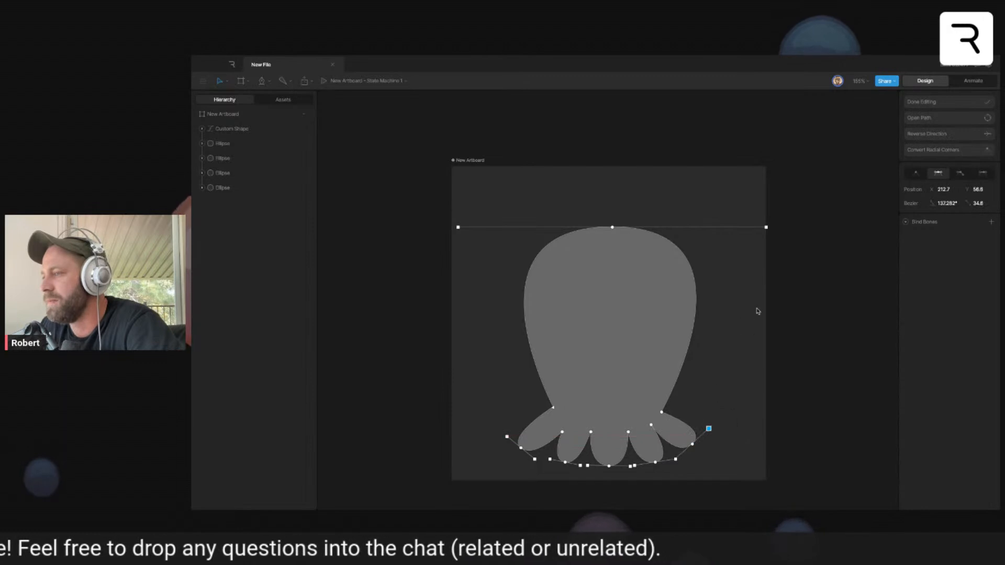
{"action": "left_click", "coordinate": [932, 103]}
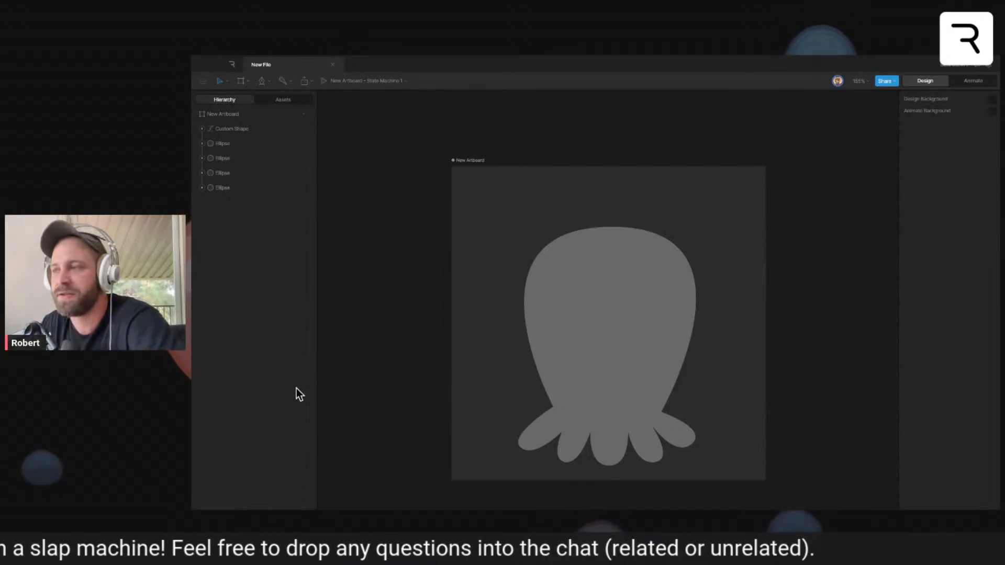
- Move the body's Custom Shape beneath the four eye ellipses in the hierarchy
{"action": "left_click", "coordinate": [642, 330]}
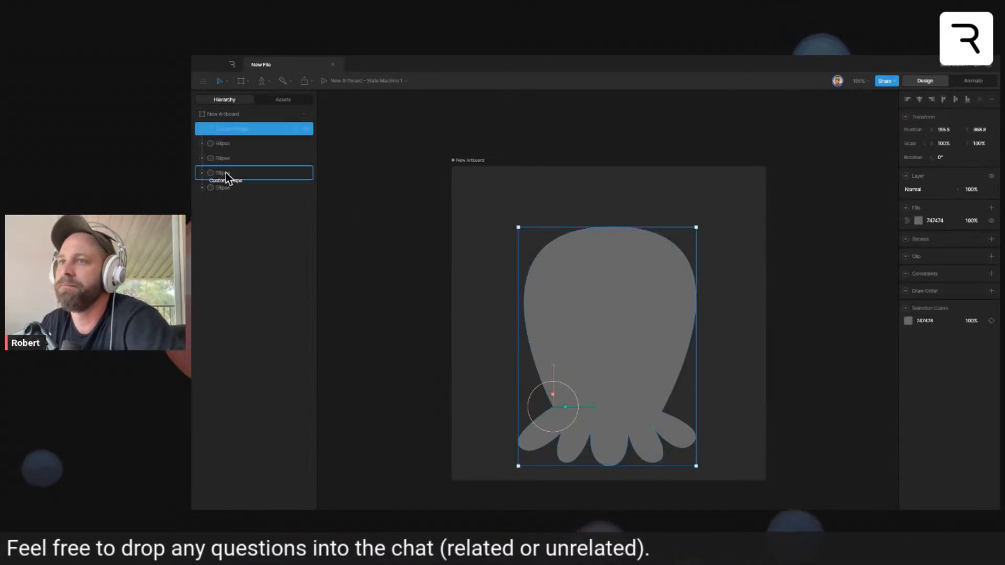
{"action": "left_click_drag", "start_coordinate": [221, 129], "coordinate": [223, 195]}
{"action": "left_click", "coordinate": [693, 185]}
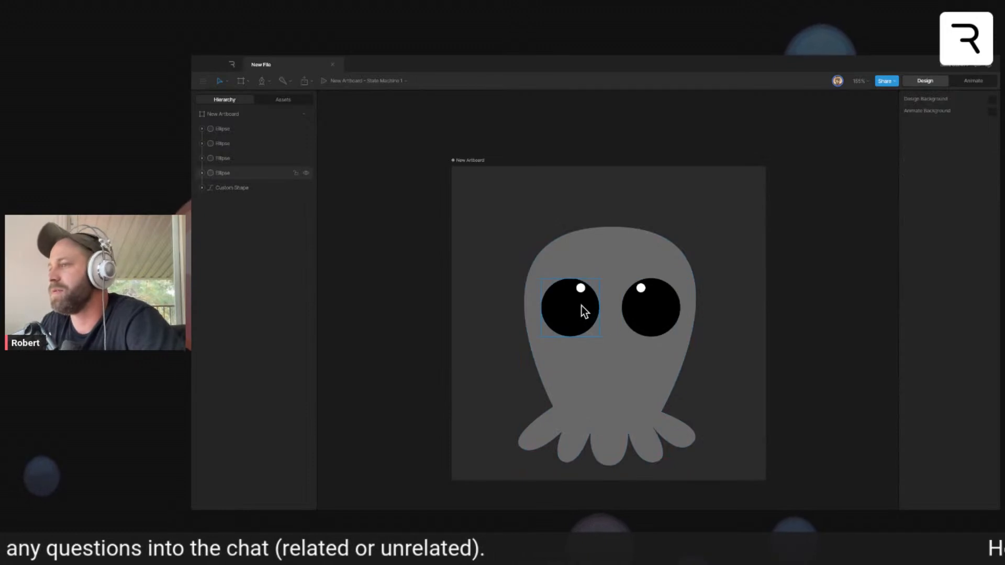
- Move both white eye highlights horizontally to the upper outer part of each eye
{"action": "left_click_drag", "start_coordinate": [580, 287], "coordinate": [556, 288]}
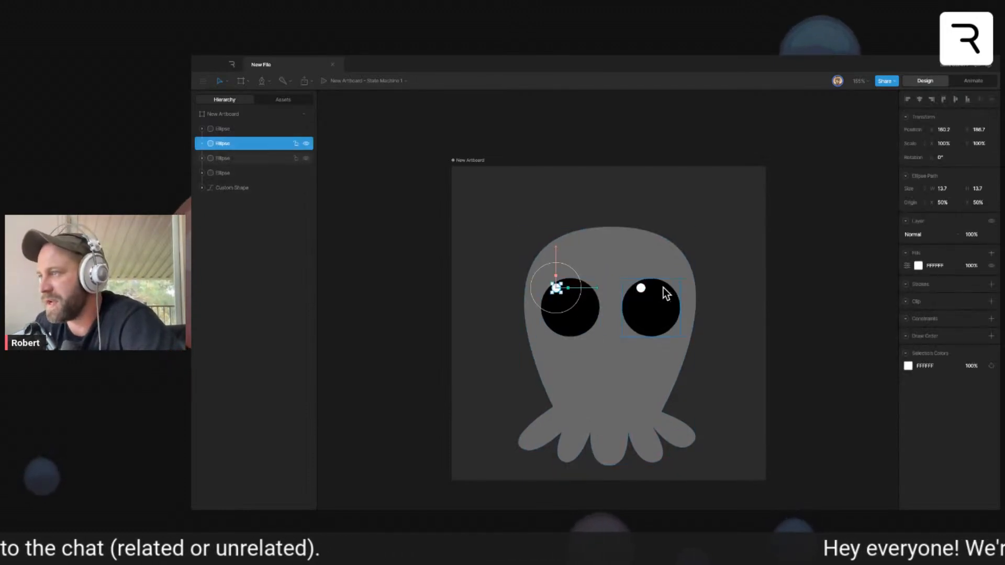
{"action": "left_click_drag", "start_coordinate": [641, 287], "coordinate": [664, 288]}
{"action": "left_click", "coordinate": [716, 272]}
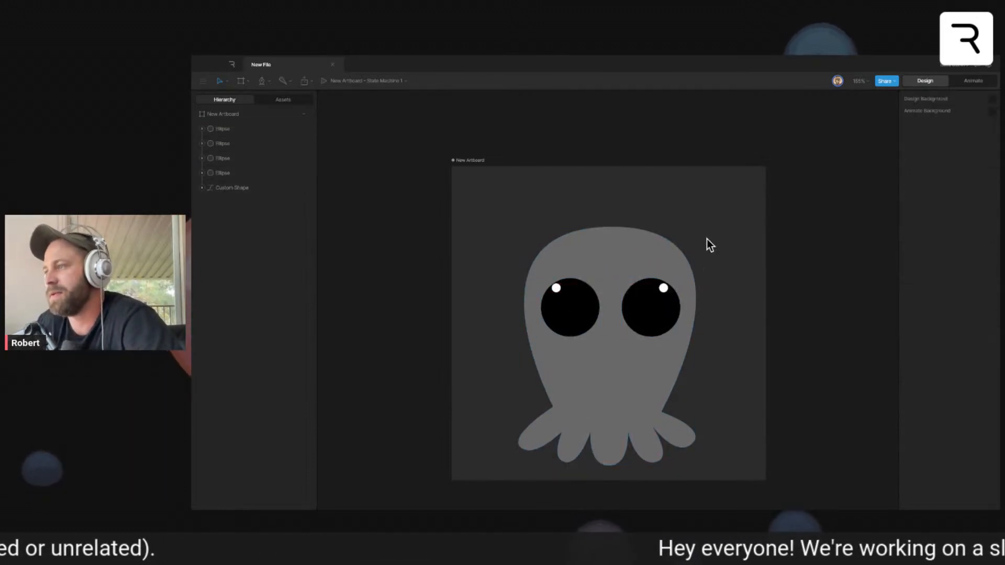
- Try a linear gradient fill on the body with its start point at the top of the head
{"action": "left_click", "coordinate": [664, 388]}
{"action": "left_click", "coordinate": [920, 223]}
{"action": "left_click", "coordinate": [820, 223]}
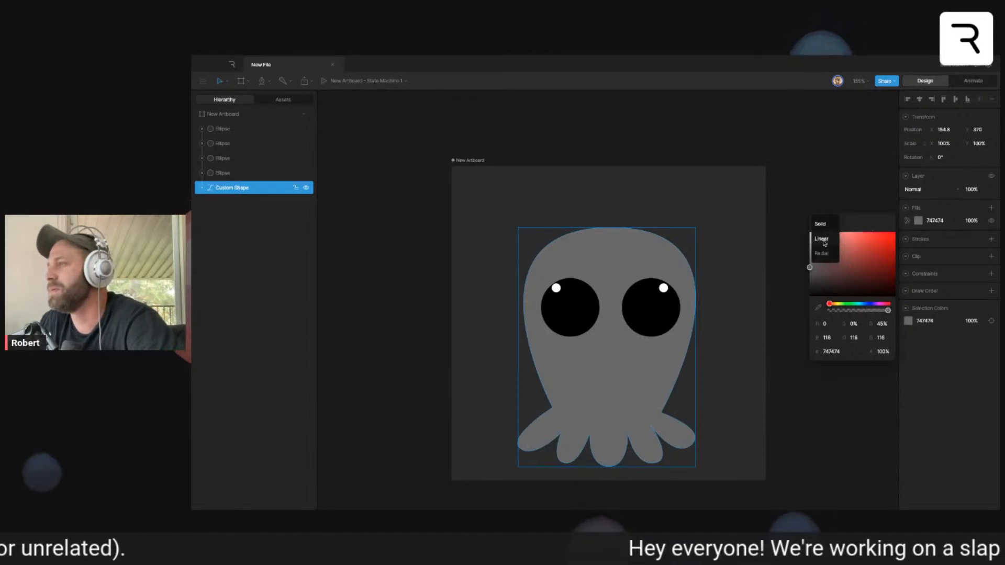
{"action": "left_click", "coordinate": [828, 246]}
{"action": "left_click_drag", "start_coordinate": [520, 348], "coordinate": [616, 229]}
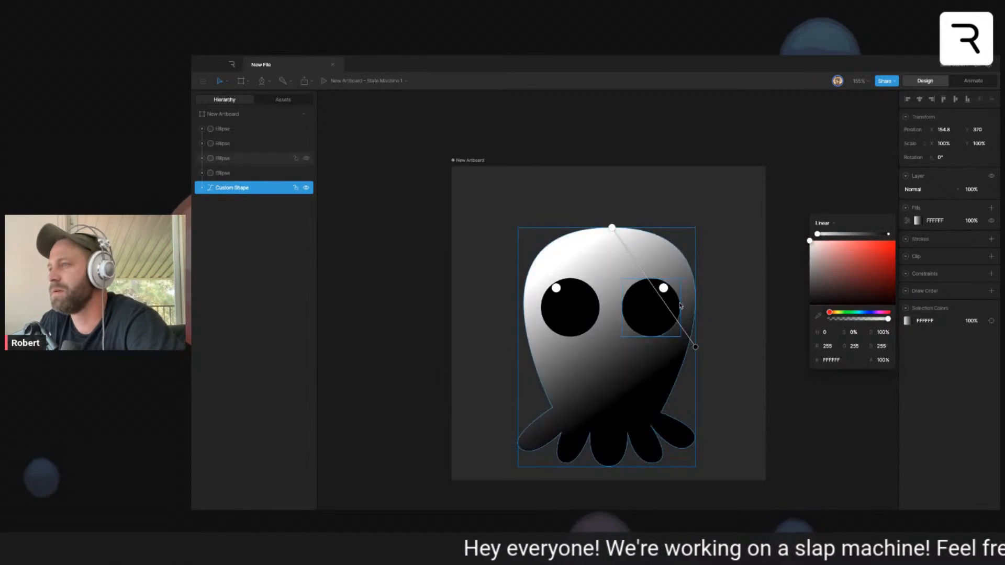
- Change the body's fill to a radial gradient
{"action": "left_click", "coordinate": [929, 220]}
{"action": "left_click", "coordinate": [929, 219]}
{"action": "left_click", "coordinate": [822, 223]}
{"action": "left_click", "coordinate": [822, 253]}
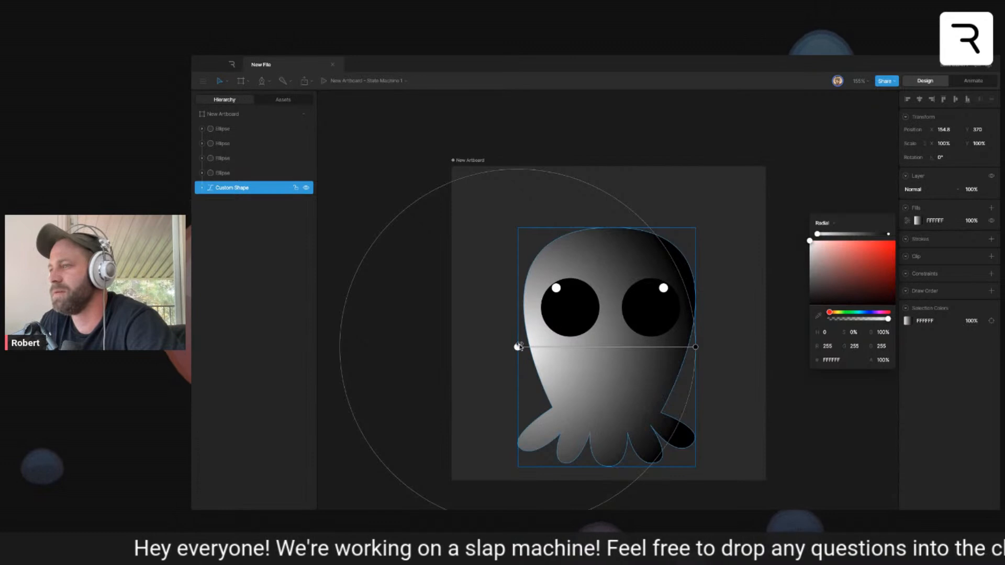
{"action": "left_click_drag", "start_coordinate": [518, 347], "coordinate": [529, 314]}
{"action": "left_click", "coordinate": [529, 315]}
{"action": "key", "text": "ctrl+z"}
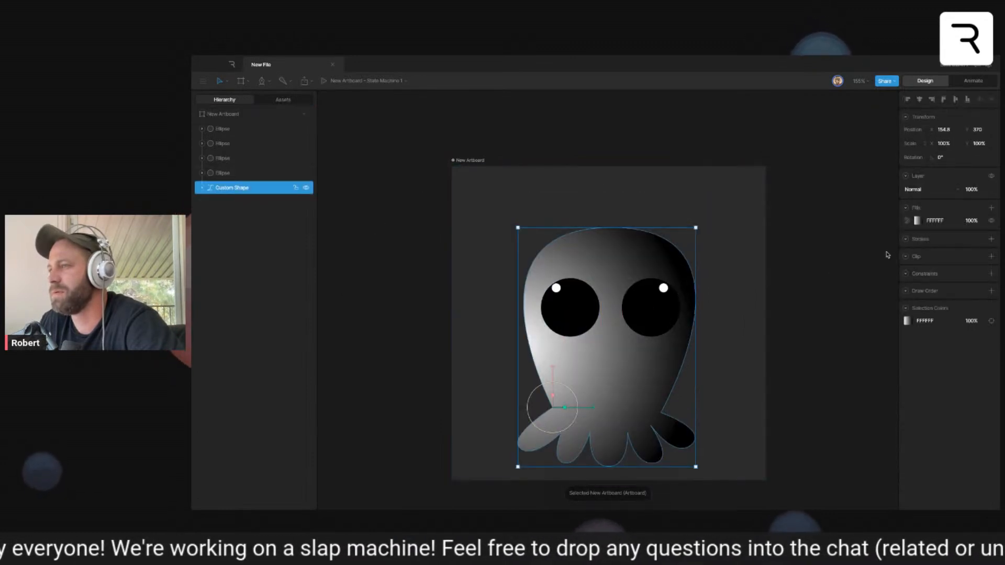
- Center the body's radial gradient just above the top of the head and place its end point at the base of the head
{"action": "left_click", "coordinate": [923, 220]}
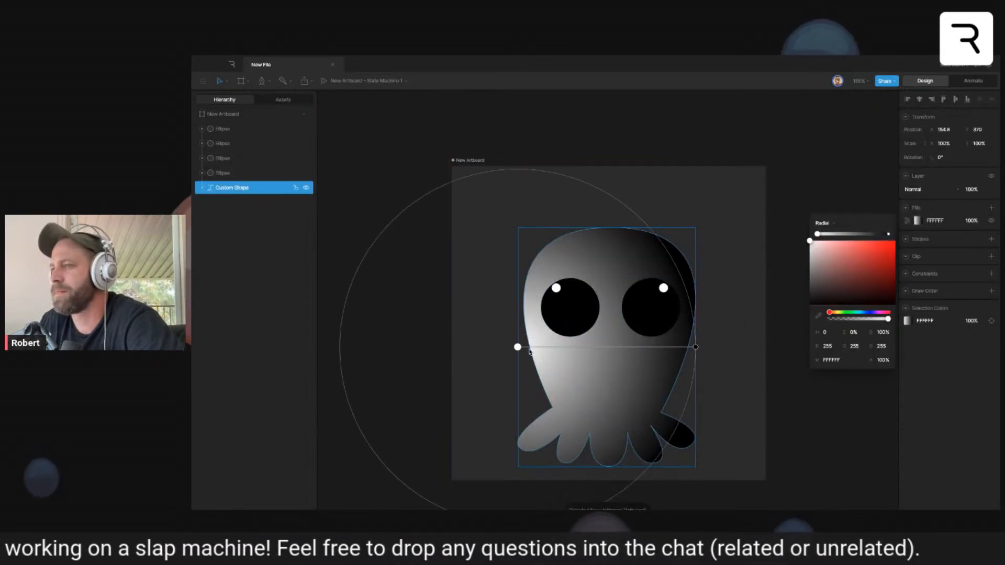
{"action": "left_click_drag", "start_coordinate": [518, 347], "coordinate": [609, 220]}
{"action": "mouse_move", "coordinate": [695, 348]}
{"action": "left_mouse_down"}
{"action": "mouse_move", "coordinate": [617, 367]}
{"action": "mouse_move", "coordinate": [612, 419]}
{"action": "left_mouse_up"}
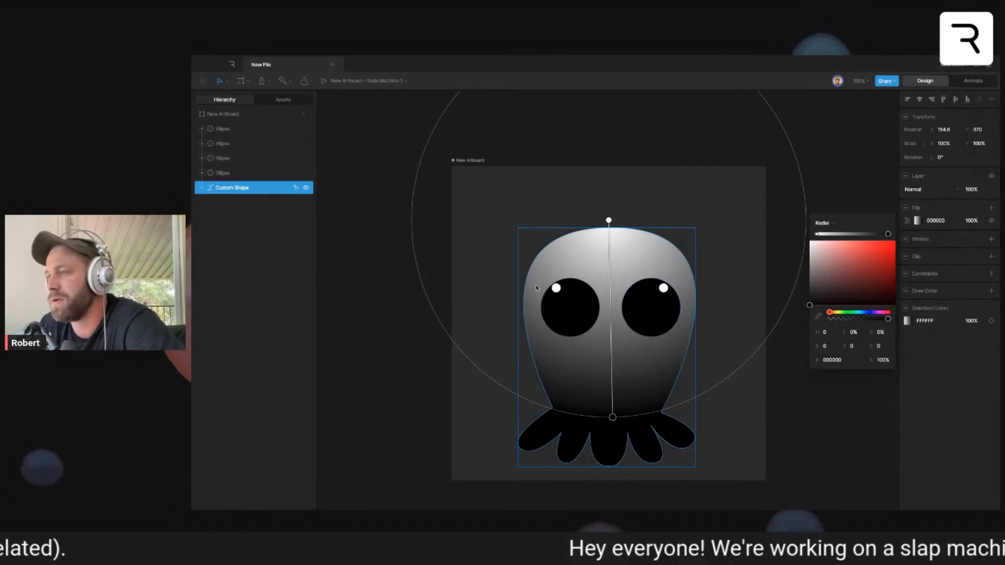
{"action": "left_click", "coordinate": [452, 298]}
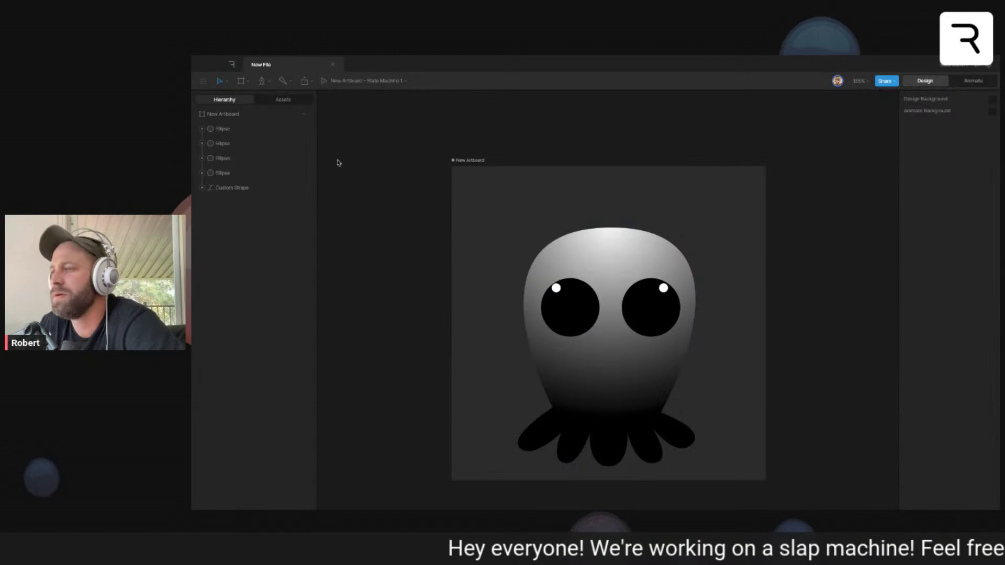
- Open the file containing the Character_demo_v3.psd artwork, try shifting the Sword_1 layer horizontally, and undo the move
{"action": "left_click", "coordinate": [232, 64]}
{"action": "double_click", "coordinate": [686, 204]}
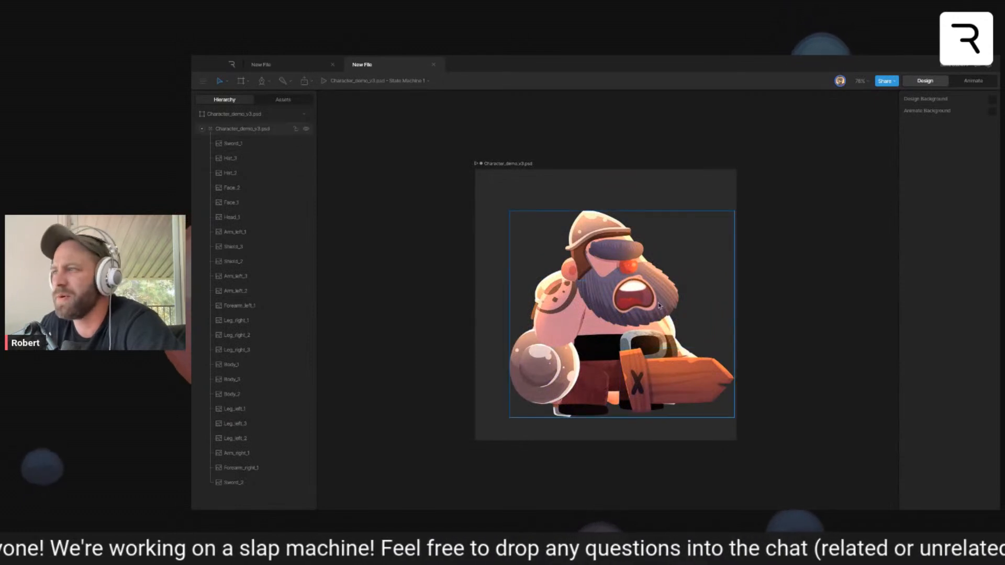
{"action": "left_click", "coordinate": [670, 289]}
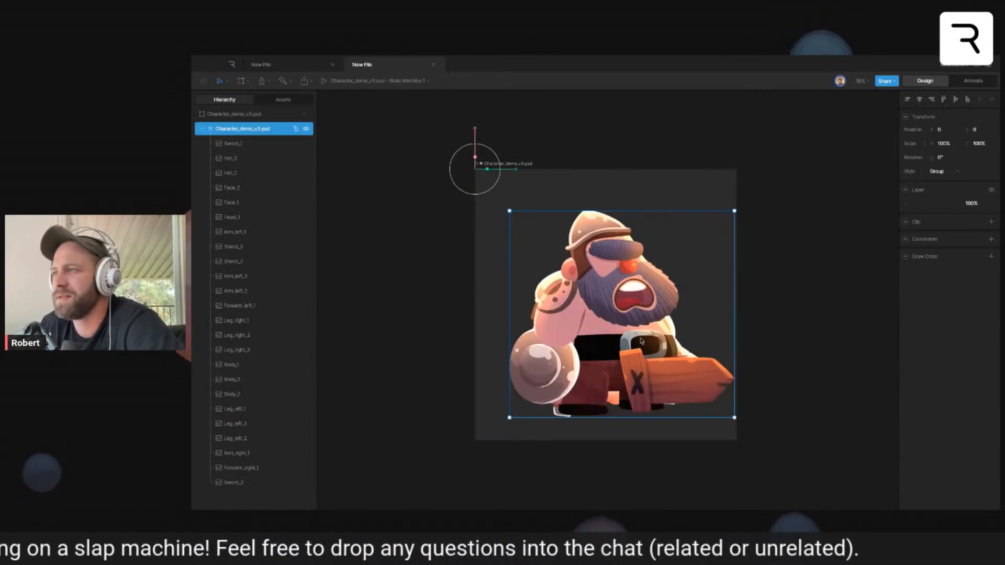
{"action": "left_click", "coordinate": [237, 143]}
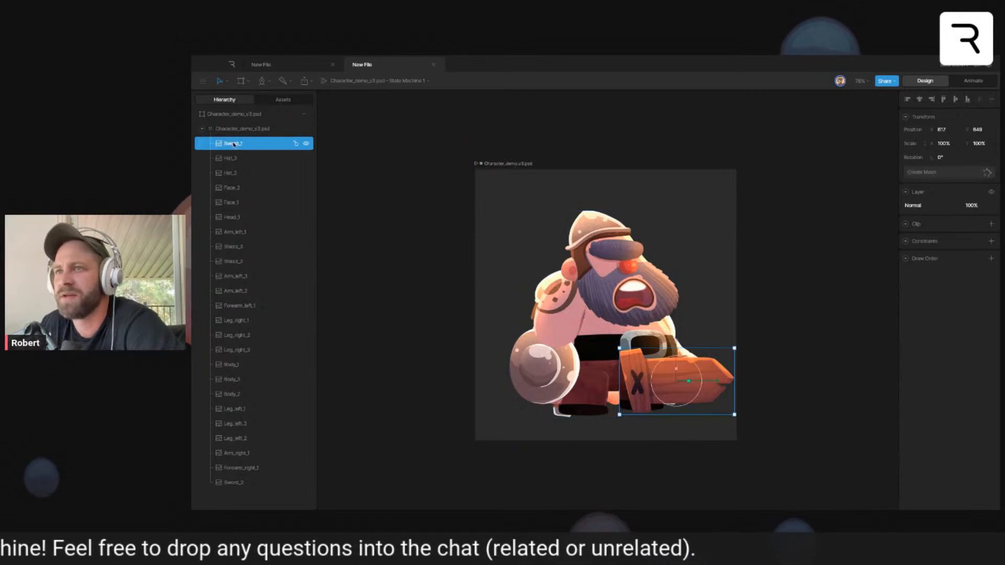
{"action": "left_click_drag", "start_coordinate": [677, 381], "coordinate": [649, 381]}
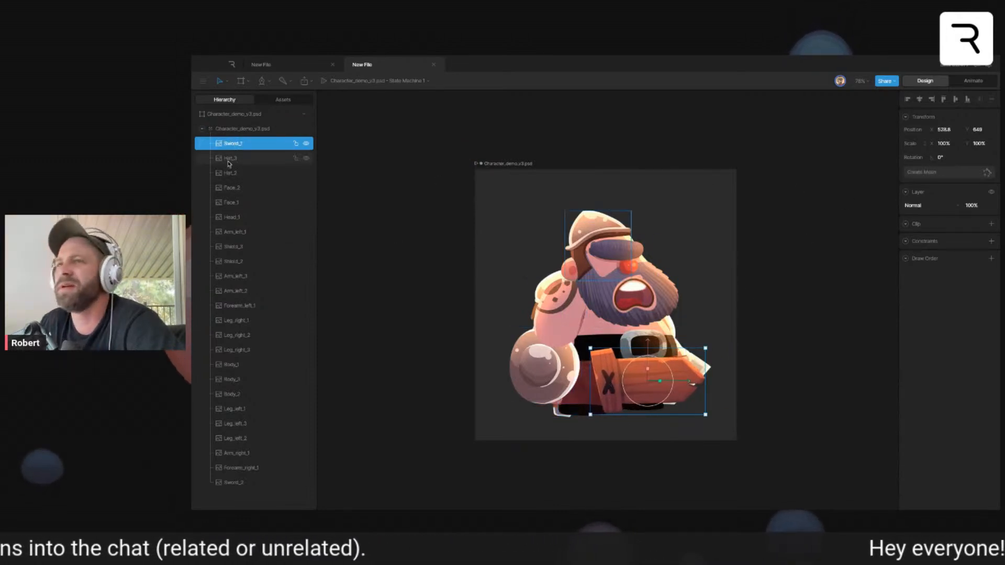
{"action": "key", "text": "ctrl+z"}
- Examine the compression settings of the Sword_2 image asset in Character_demo_v3.psd and close that file
{"action": "left_click", "coordinate": [282, 100]}
{"action": "left_click", "coordinate": [218, 132]}
{"action": "left_click", "coordinate": [244, 146]}
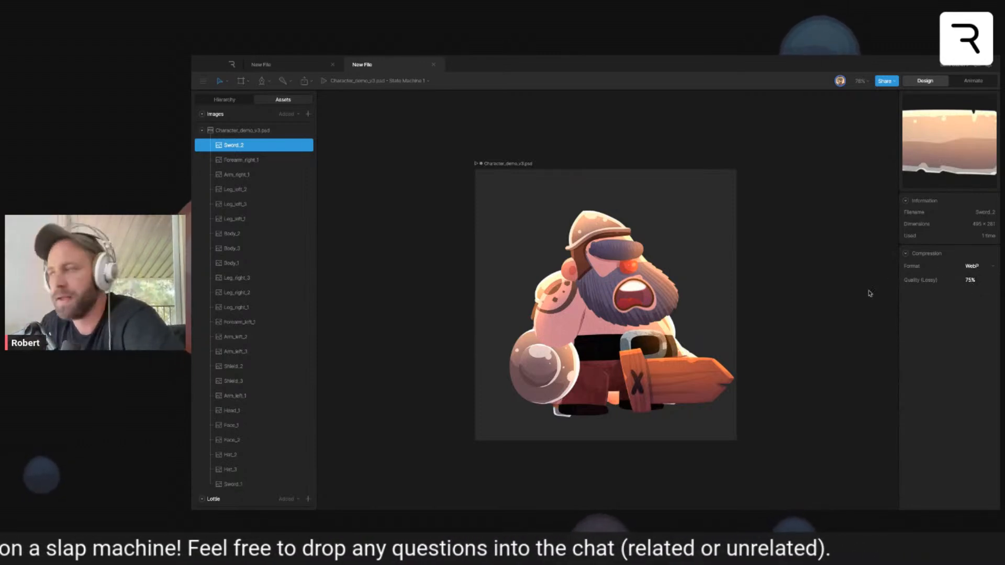
{"action": "left_click", "coordinate": [791, 325]}
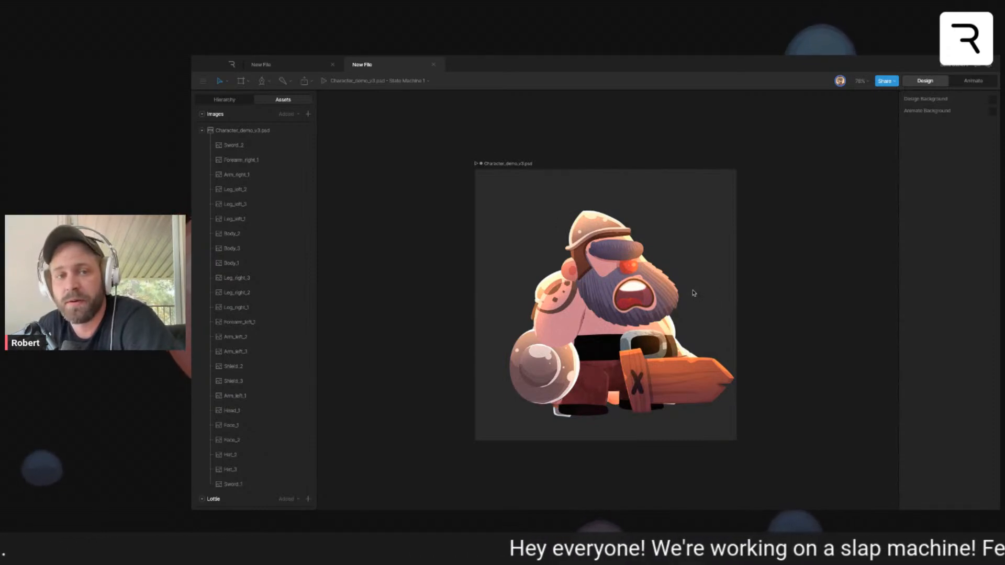
{"action": "left_click", "coordinate": [434, 65]}
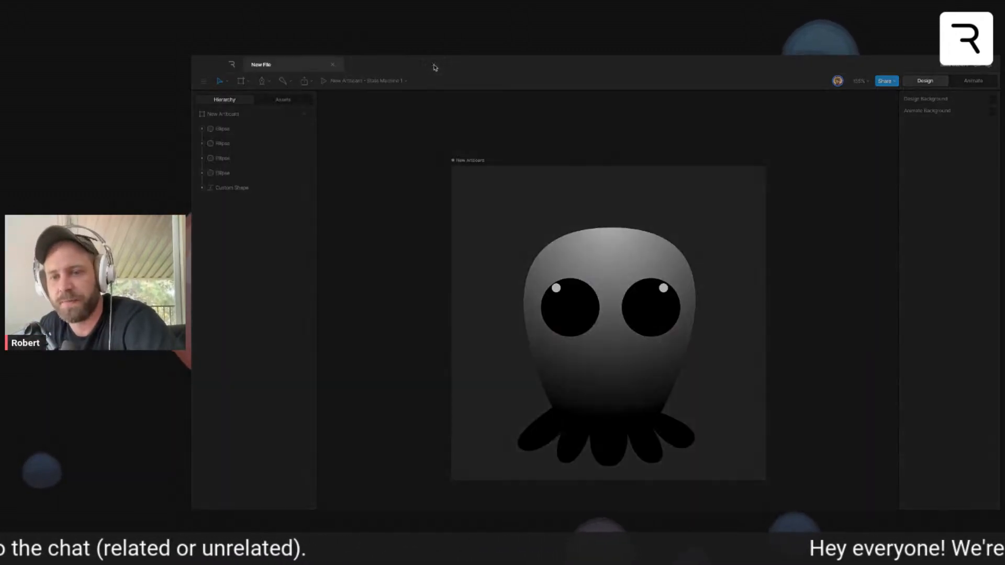
- Set the start color of the body's radial gradient to the cyan 58E1EE
{"action": "left_click", "coordinate": [646, 238]}
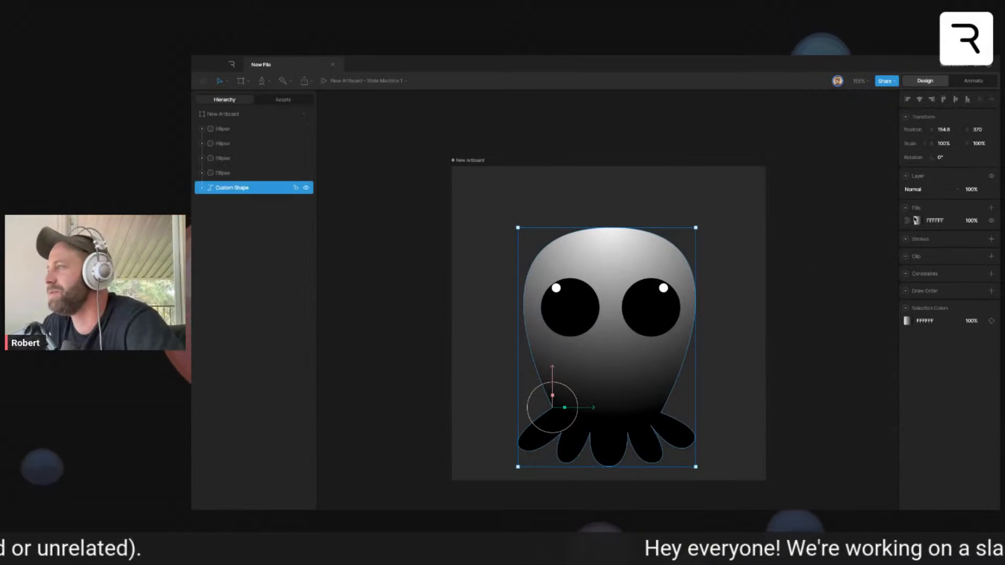
{"action": "left_click", "coordinate": [917, 220]}
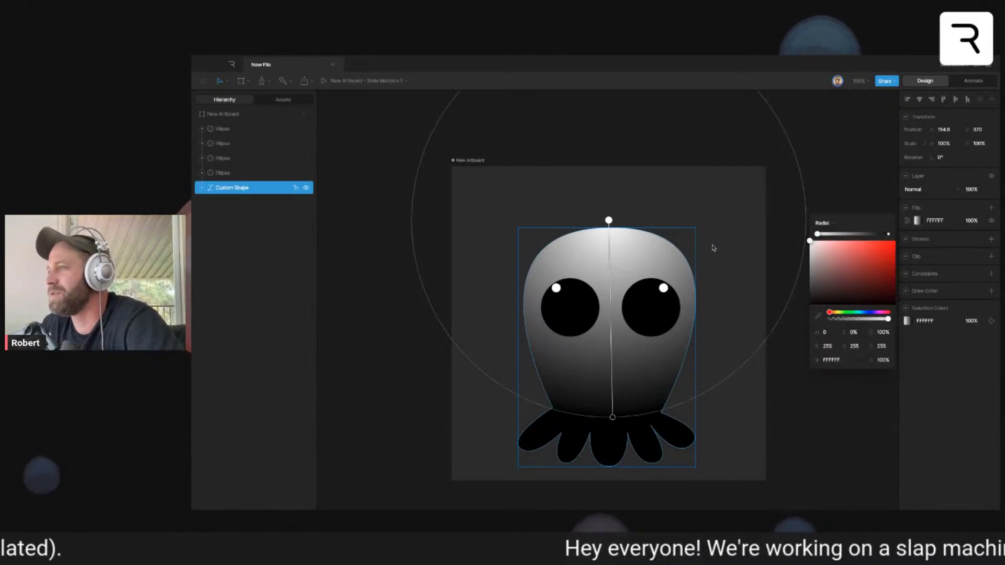
{"action": "left_click", "coordinate": [859, 312]}
{"action": "left_click", "coordinate": [865, 247]}
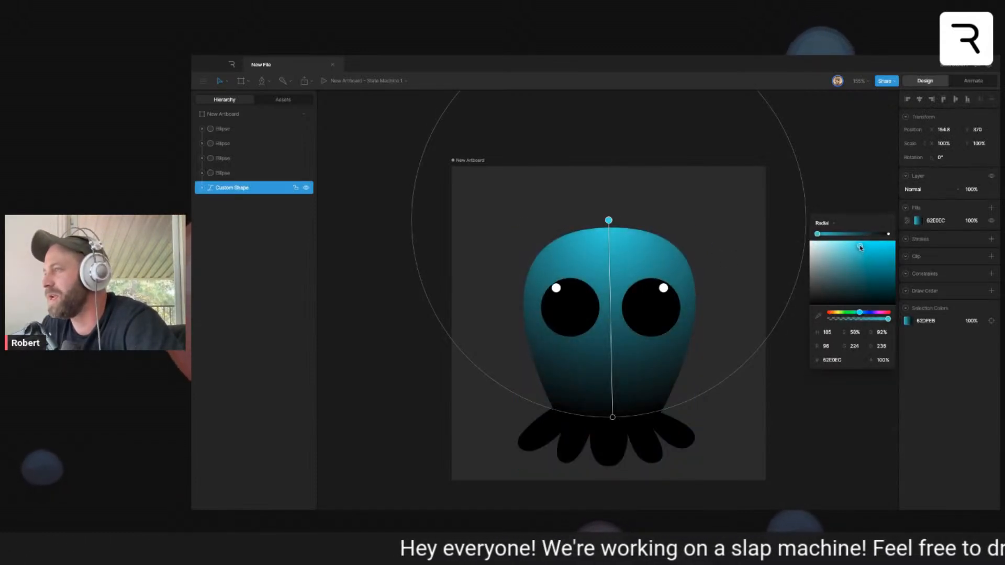
- Set the end color of the body's radial gradient to the dark blue 121F5D
{"action": "left_click", "coordinate": [889, 235]}
{"action": "left_click", "coordinate": [866, 312]}
{"action": "left_click_drag", "start_coordinate": [869, 296], "coordinate": [880, 283]}
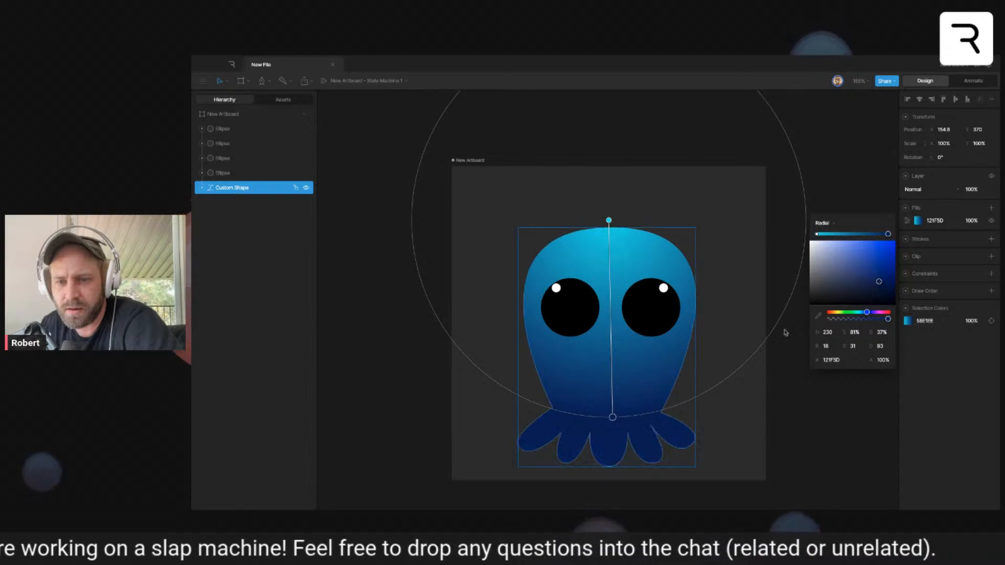
{"action": "left_click", "coordinate": [735, 412]}
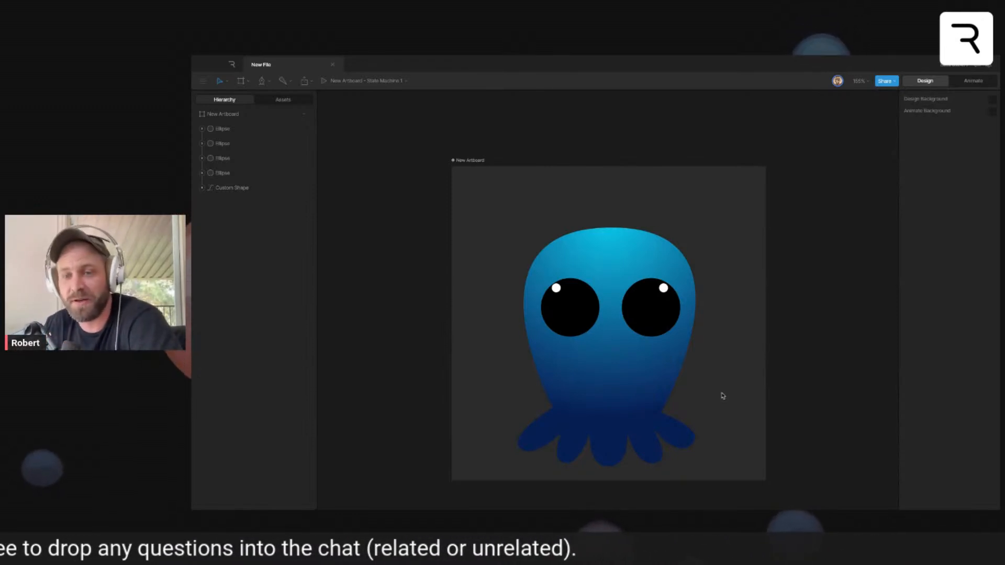
- Draw a curved, crescent-shaped smiling mouth below the eyes with the Pen tool and finish editing the path
{"action": "left_click", "coordinate": [605, 386]}
{"action": "scroll", "coordinate": [605, 386], "scroll_direction": "up", "scroll_amount": 1}
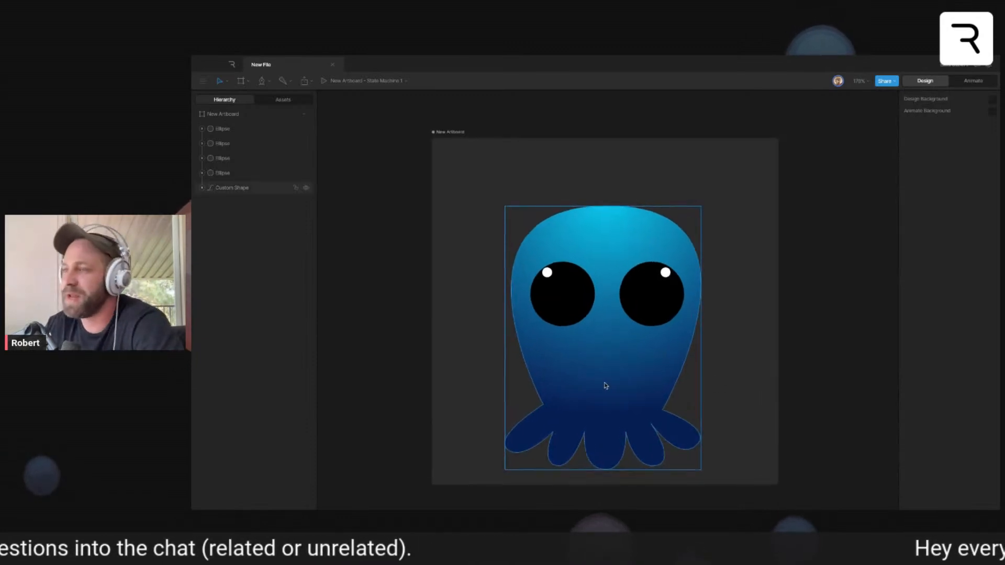
{"action": "scroll", "coordinate": [605, 386], "scroll_direction": "up", "scroll_amount": 2}
{"action": "left_click", "coordinate": [732, 365]}
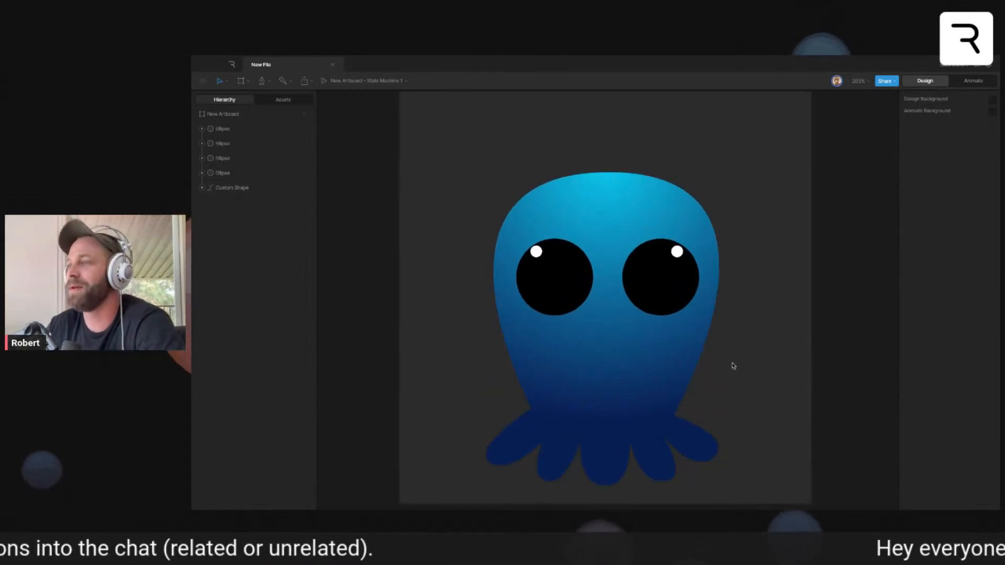
{"action": "left_click", "coordinate": [546, 352]}
{"action": "left_click_drag", "start_coordinate": [604, 371], "coordinate": [638, 372]}
{"action": "left_click", "coordinate": [671, 347]}
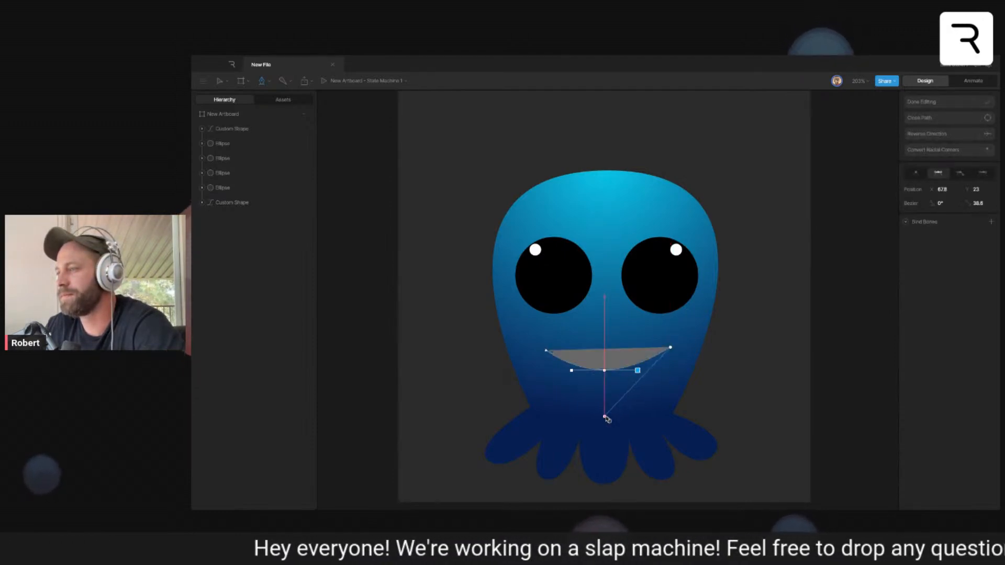
{"action": "left_click_drag", "start_coordinate": [607, 414], "coordinate": [559, 413]}
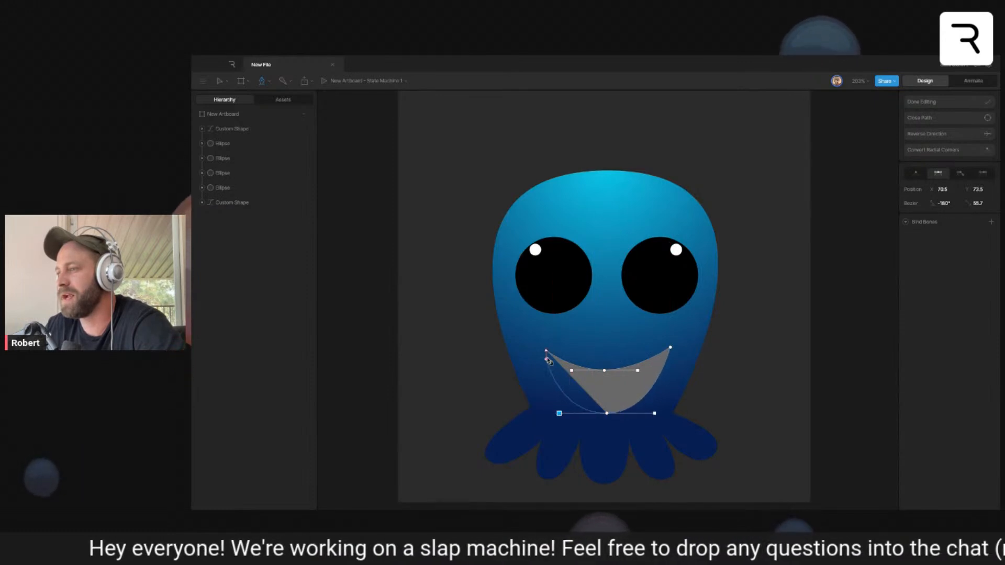
{"action": "left_click", "coordinate": [935, 102]}
- Fill the mouth with a very dark navy and nudge it slightly upward
{"action": "left_click", "coordinate": [657, 387]}
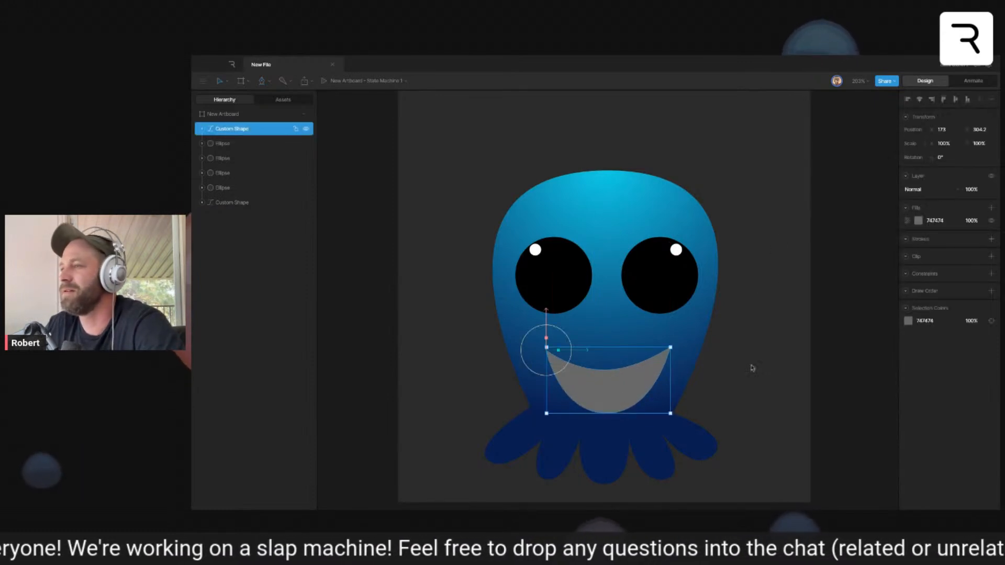
{"action": "left_click", "coordinate": [918, 220]}
{"action": "left_click", "coordinate": [870, 304]}
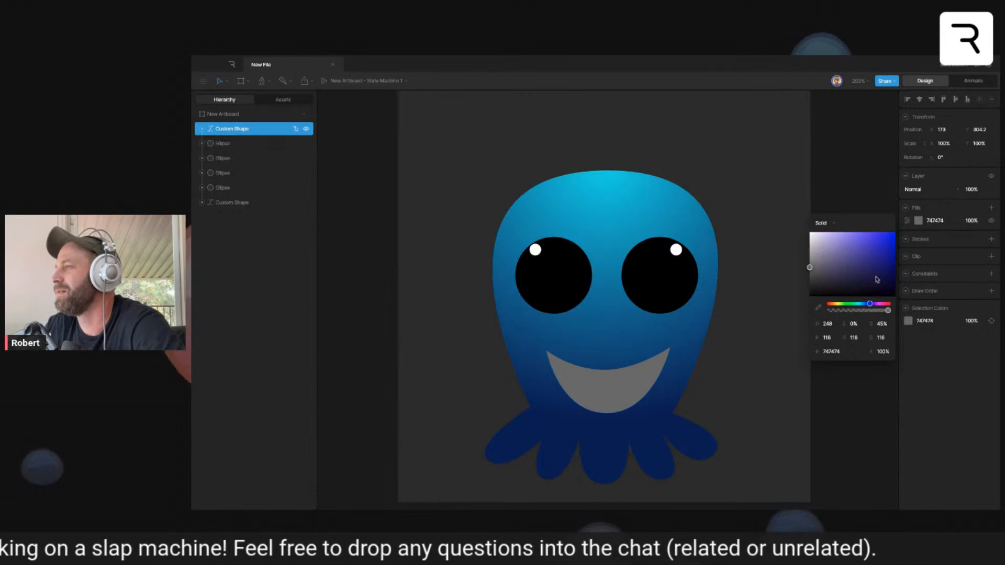
{"action": "left_click", "coordinate": [881, 288]}
{"action": "left_click_drag", "start_coordinate": [881, 288], "coordinate": [882, 289]}
{"action": "left_click", "coordinate": [734, 403]}
{"action": "scroll", "coordinate": [723, 402], "scroll_direction": "left", "scroll_amount": 1}
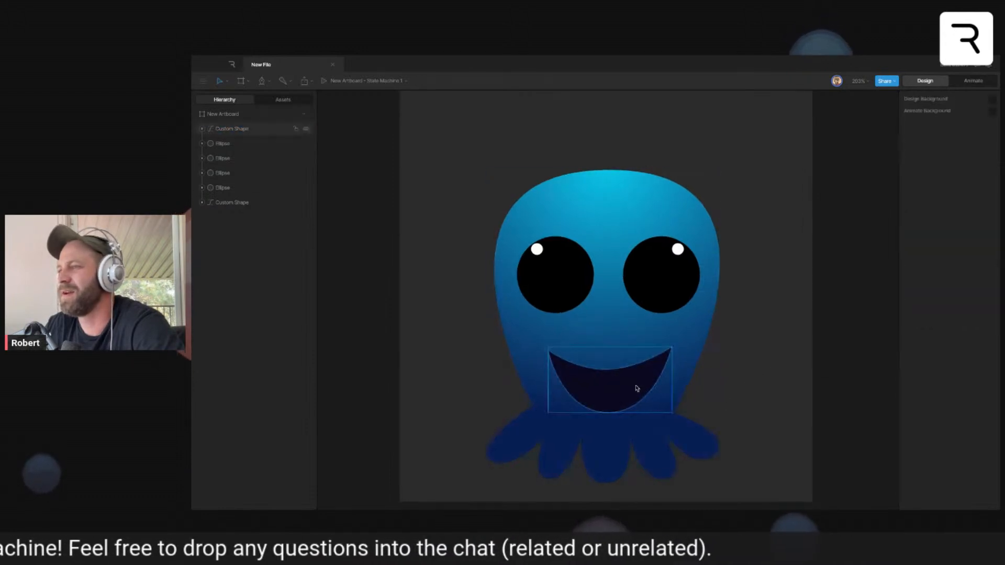
{"action": "left_click_drag", "start_coordinate": [636, 385], "coordinate": [636, 383]}
{"action": "left_click", "coordinate": [778, 383]}
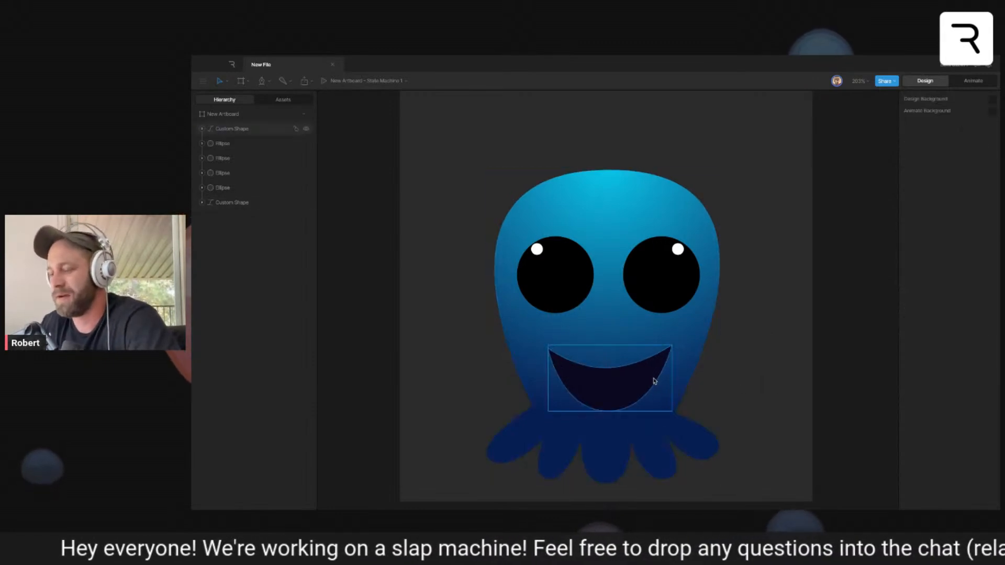
- Draw a lens-shaped tongue with curved upper and lower edges across the mouth's lower part using the Pen tool, and finish editing the path
{"action": "left_click", "coordinate": [565, 403]}
{"action": "left_click_drag", "start_coordinate": [606, 402], "coordinate": [642, 389]}
{"action": "key", "text": "ctrl+z"}
{"action": "left_click", "coordinate": [659, 403]}
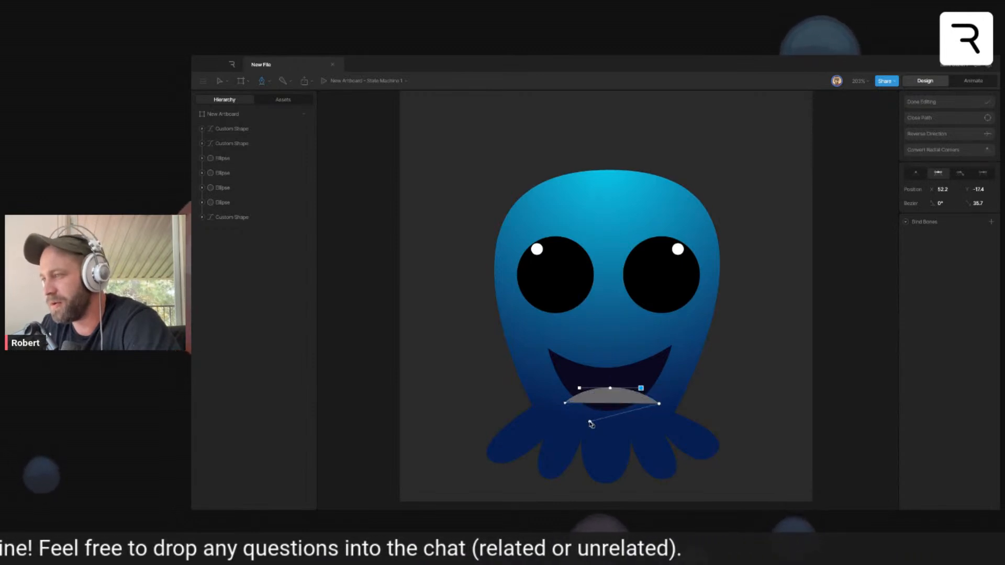
{"action": "left_click_drag", "start_coordinate": [610, 422], "coordinate": [577, 421]}
{"action": "left_click", "coordinate": [567, 403]}
{"action": "left_click", "coordinate": [922, 102]}
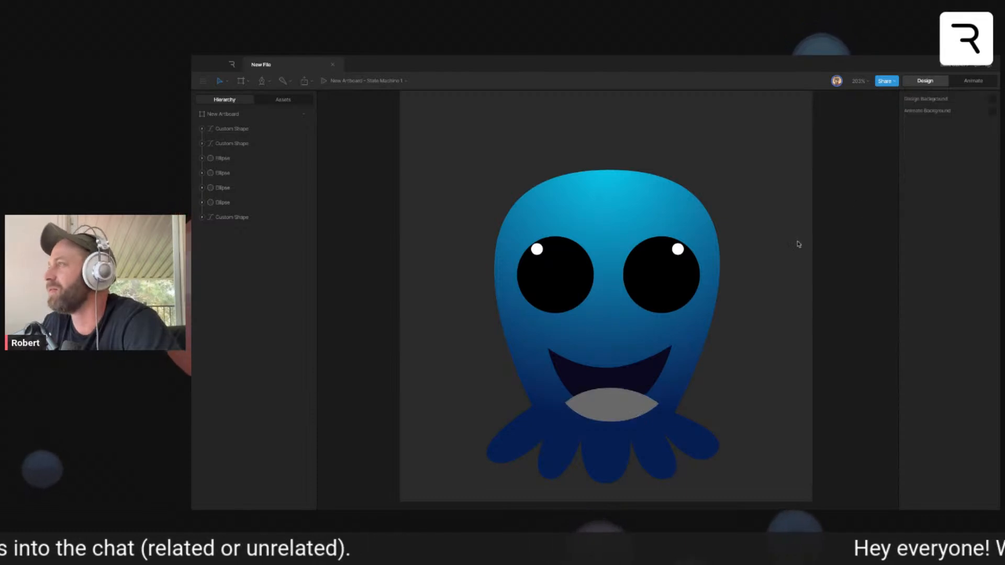
- Fill the tongue shape with the pinkish red A11A57
{"action": "double_click", "coordinate": [627, 405]}
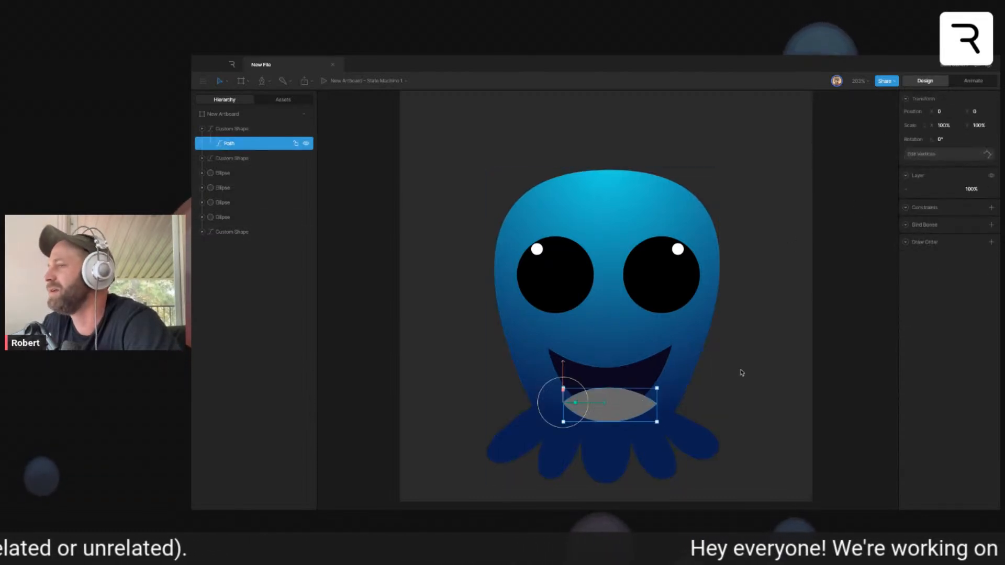
{"action": "key", "text": "Escape"}
{"action": "left_click", "coordinate": [630, 407]}
{"action": "left_click", "coordinate": [918, 220]}
{"action": "left_click", "coordinate": [883, 304]}
{"action": "left_click_drag", "start_coordinate": [878, 281], "coordinate": [883, 257]}
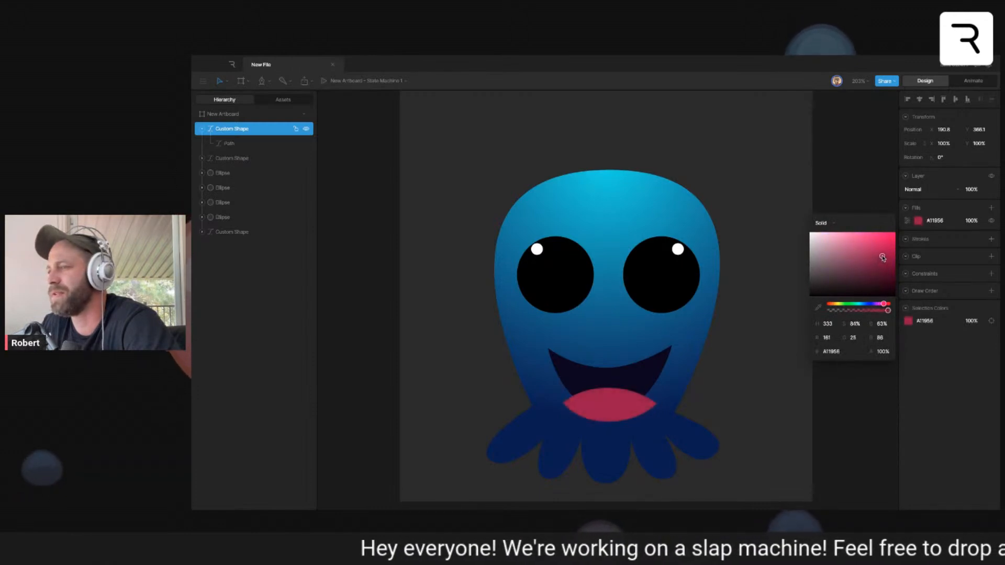
{"action": "key", "text": "Escape"}
- Clip the tongue to the dark mouth shape
{"action": "left_click", "coordinate": [653, 410]}
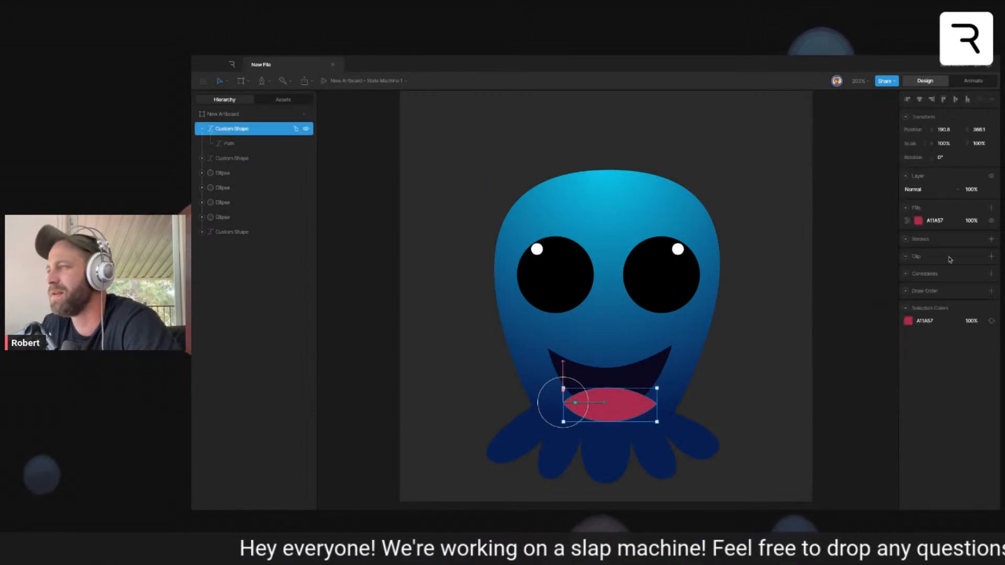
{"action": "left_click", "coordinate": [991, 256]}
{"action": "left_click", "coordinate": [601, 385]}
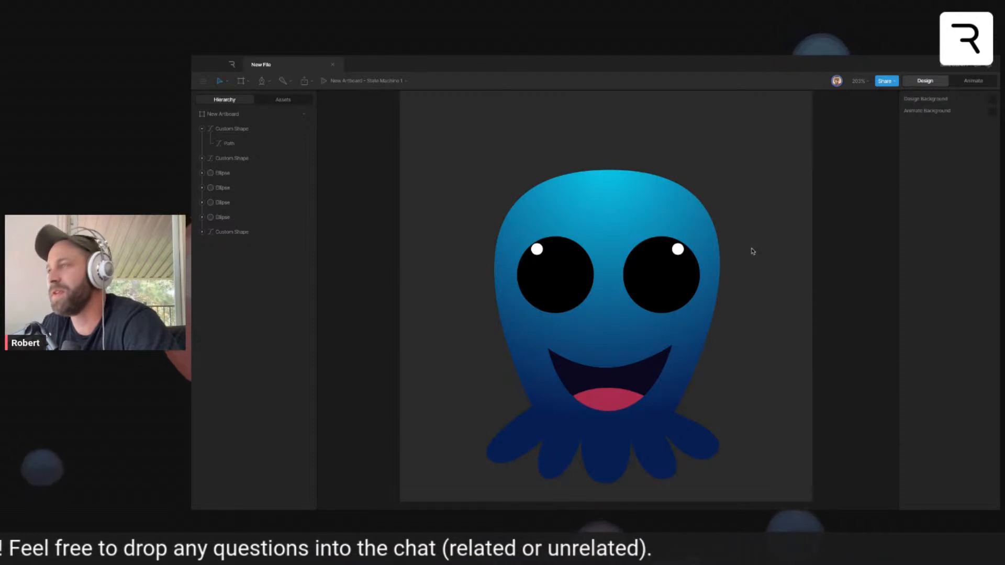
- Draw a flared top-hat crown with curved upper and lower edges on top of the head using the Pen tool, and finish editing the path
{"action": "left_click_drag", "start_coordinate": [752, 251], "coordinate": [762, 294]}
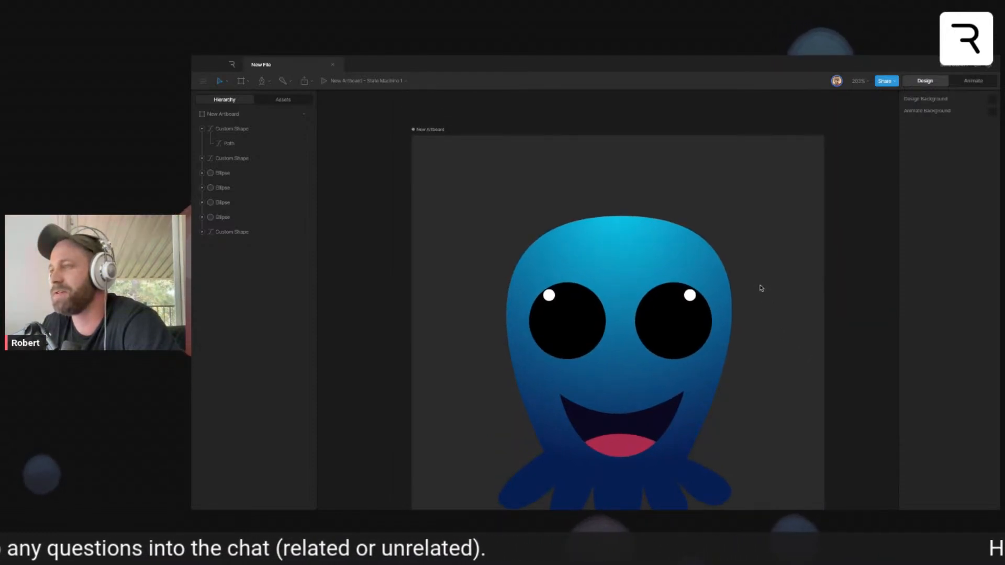
{"action": "scroll", "coordinate": [759, 287], "scroll_direction": "up", "scroll_amount": 2}
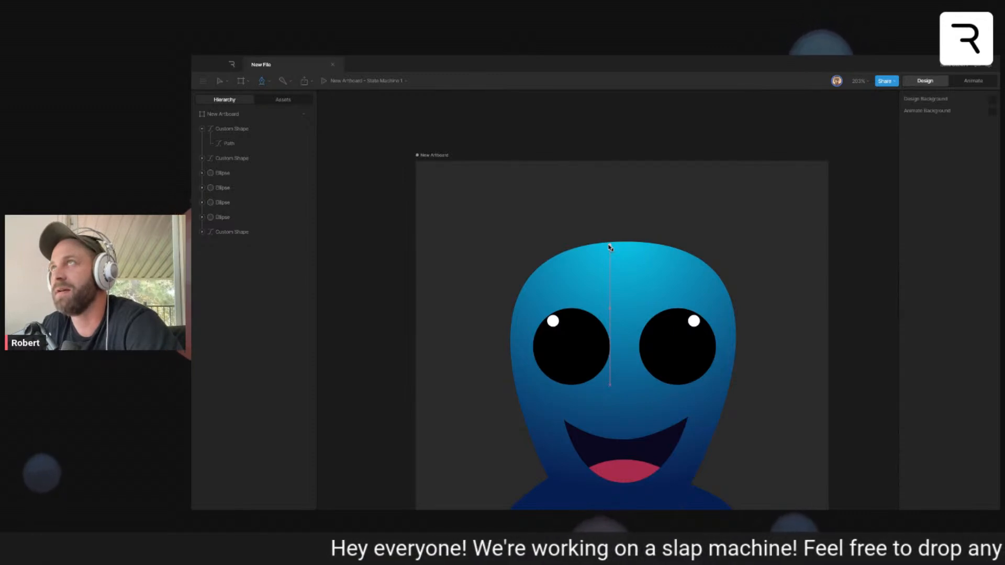
{"action": "left_click", "coordinate": [610, 245]}
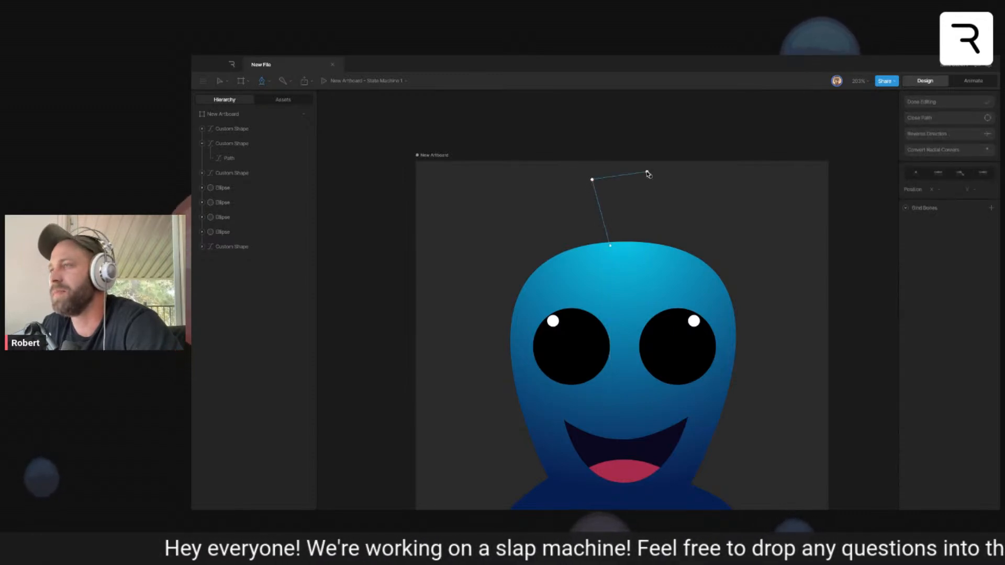
{"action": "left_click_drag", "start_coordinate": [647, 170], "coordinate": [678, 170]}
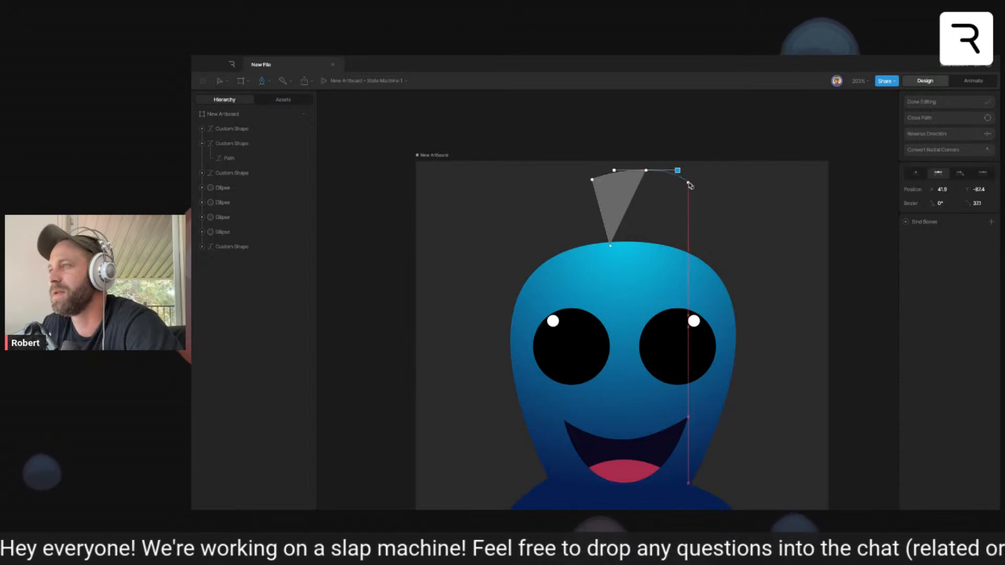
{"action": "left_click", "coordinate": [694, 188]}
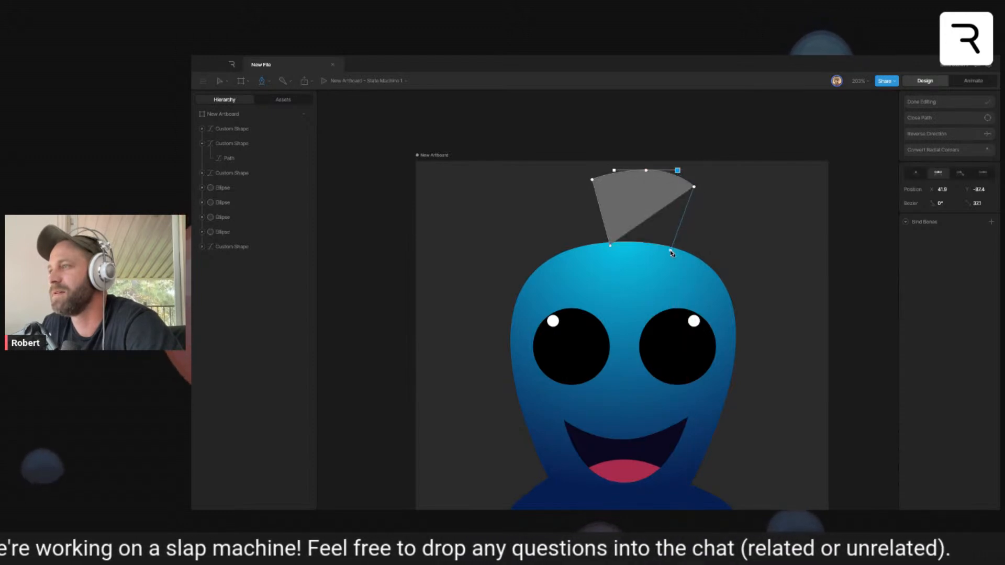
{"action": "left_click", "coordinate": [672, 252]}
{"action": "mouse_move", "coordinate": [640, 255]}
{"action": "left_mouse_down"}
{"action": "mouse_move", "coordinate": [619, 254]}
{"action": "mouse_move", "coordinate": [659, 256]}
{"action": "left_mouse_up"}
{"action": "left_click", "coordinate": [612, 246]}
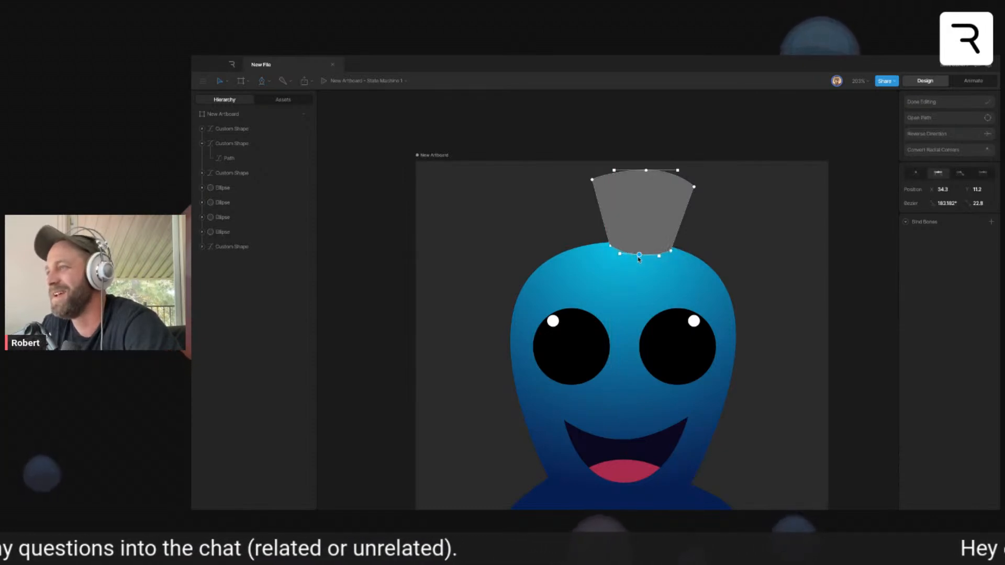
{"action": "left_click", "coordinate": [942, 102]}
- Draw an ellipse for the hat's brim, about 144.5 by 38.7 and tilted about 6.4°, across the crown's base
{"action": "scroll", "coordinate": [712, 265], "scroll_direction": "up", "scroll_amount": 2}
{"action": "scroll", "coordinate": [603, 262], "scroll_direction": "up", "scroll_amount": 2}
{"action": "key", "text": "o"}
{"action": "left_click_drag", "start_coordinate": [561, 241], "coordinate": [686, 259]}
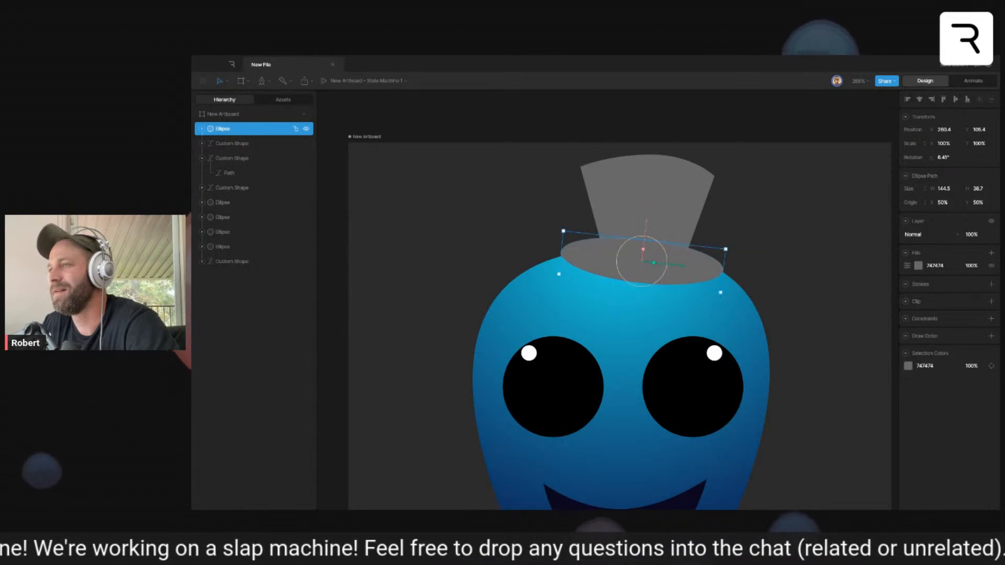
{"action": "left_click", "coordinate": [202, 158]}
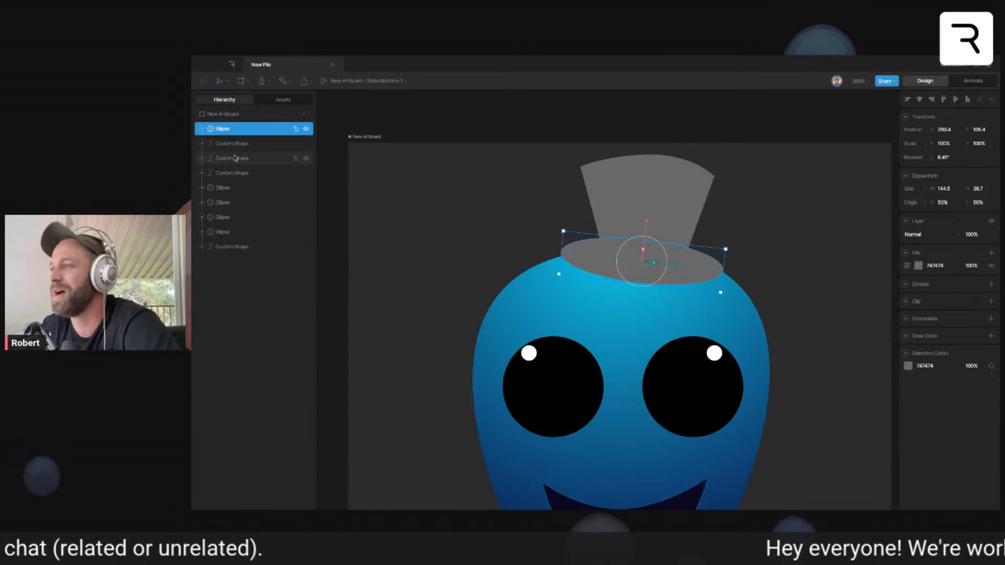
- Fill the hat's crown with the teal 22D0BA
{"action": "left_click", "coordinate": [704, 189]}
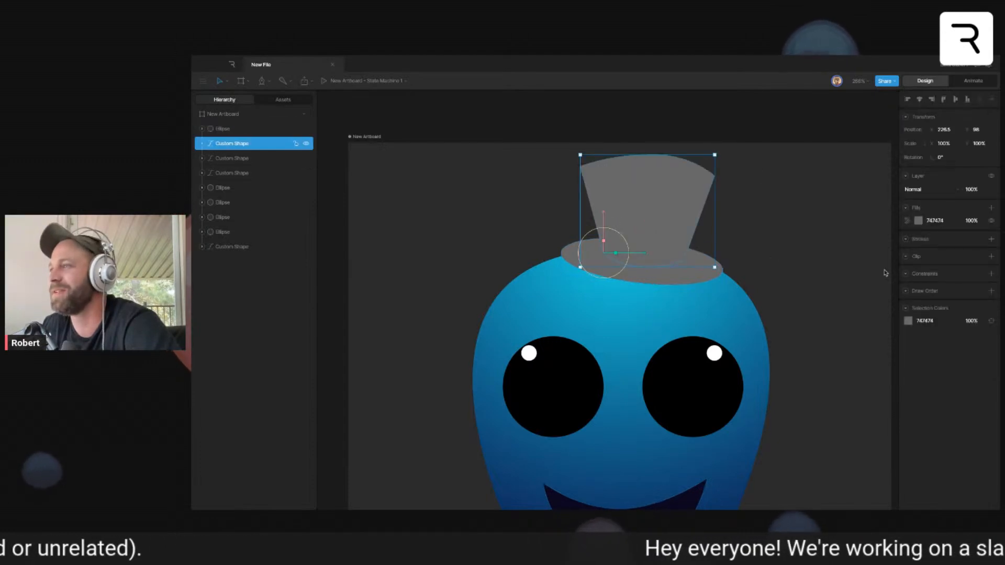
{"action": "left_click", "coordinate": [919, 220]}
{"action": "left_click_drag", "start_coordinate": [857, 307], "coordinate": [881, 244]}
{"action": "left_click_drag", "start_coordinate": [867, 306], "coordinate": [858, 308]}
- Match the brim's fill to the crown by sampling its teal color
{"action": "left_click", "coordinate": [699, 263]}
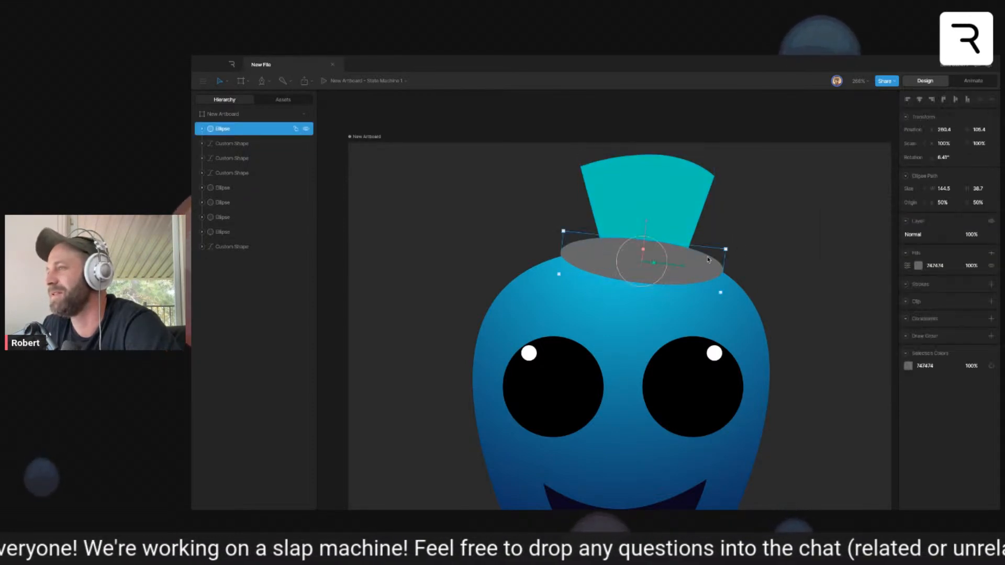
{"action": "left_click", "coordinate": [918, 266]}
{"action": "left_click", "coordinate": [819, 352]}
{"action": "left_click", "coordinate": [644, 191]}
{"action": "left_click", "coordinate": [765, 191]}
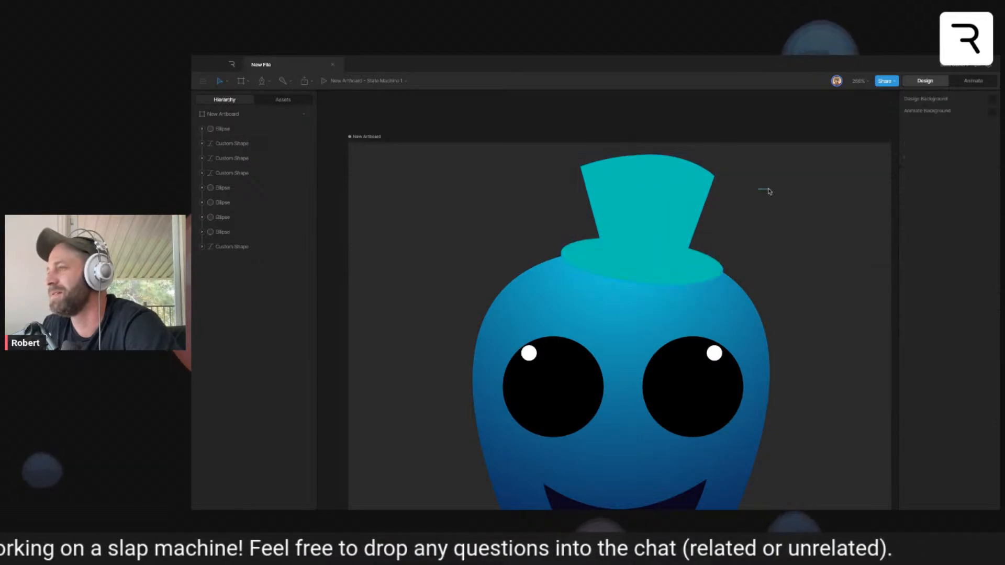
- Reorder the brim ellipse so it sits behind the hat's crown
{"action": "left_click_drag", "start_coordinate": [273, 129], "coordinate": [253, 152]}
{"action": "left_click", "coordinate": [461, 209]}
{"action": "left_click", "coordinate": [671, 259]}
{"action": "left_click", "coordinate": [673, 274]}
{"action": "left_click", "coordinate": [771, 235]}
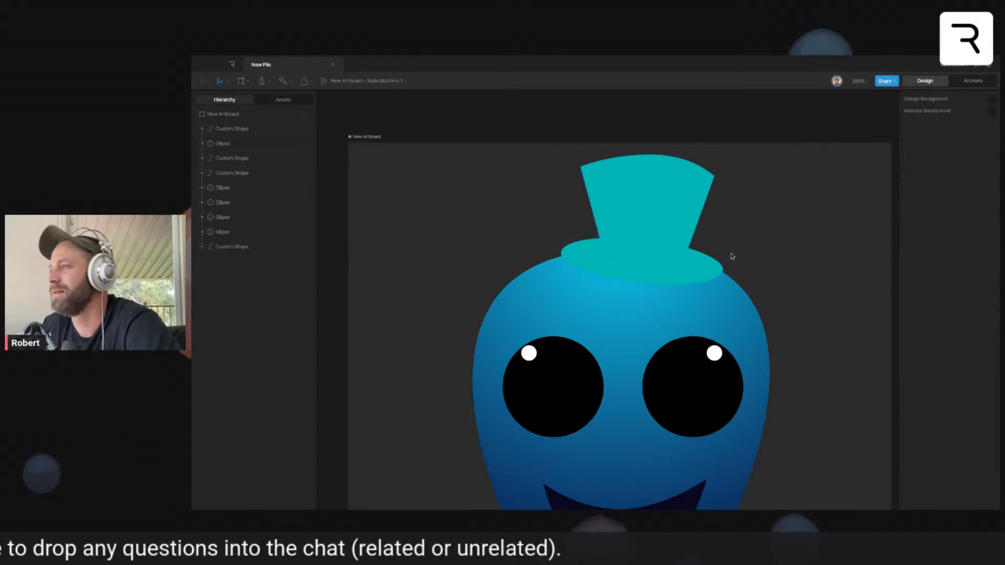
{"action": "left_click", "coordinate": [699, 267]}
{"action": "left_click", "coordinate": [674, 206]}
{"action": "left_click", "coordinate": [787, 265]}
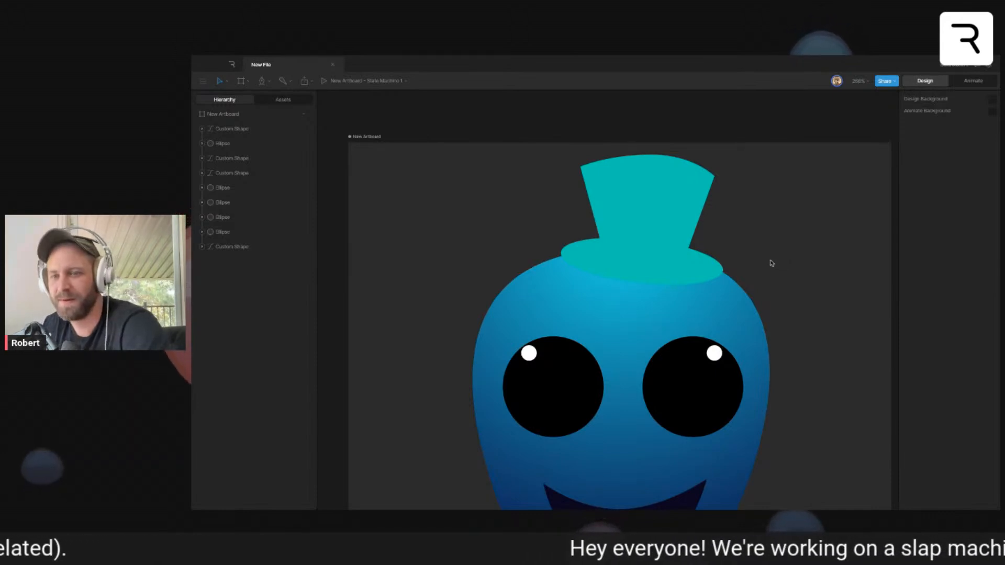
- Draw a shadow ellipse about 89.1 by 19.1, tilted about 4.6°, at the crown's base, place it behind the crown and shift it slightly down
{"action": "mouse_move", "coordinate": [593, 246]}
{"action": "left_mouse_down"}
{"action": "mouse_move", "coordinate": [630, 263]}
{"action": "mouse_move", "coordinate": [695, 268]}
{"action": "mouse_move", "coordinate": [668, 251]}
{"action": "mouse_move", "coordinate": [679, 259]}
{"action": "left_mouse_up"}
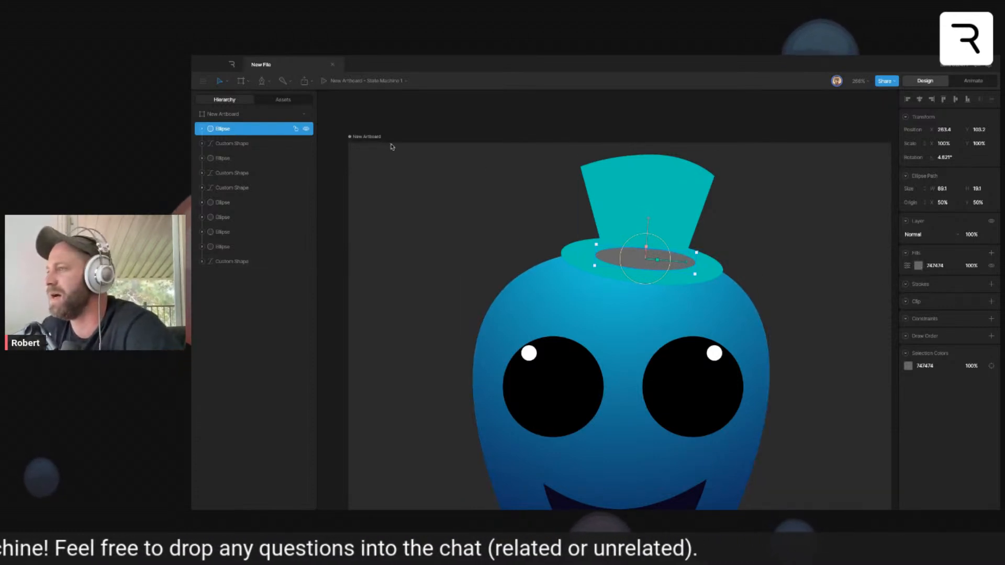
{"action": "left_click_drag", "start_coordinate": [224, 129], "coordinate": [233, 151]}
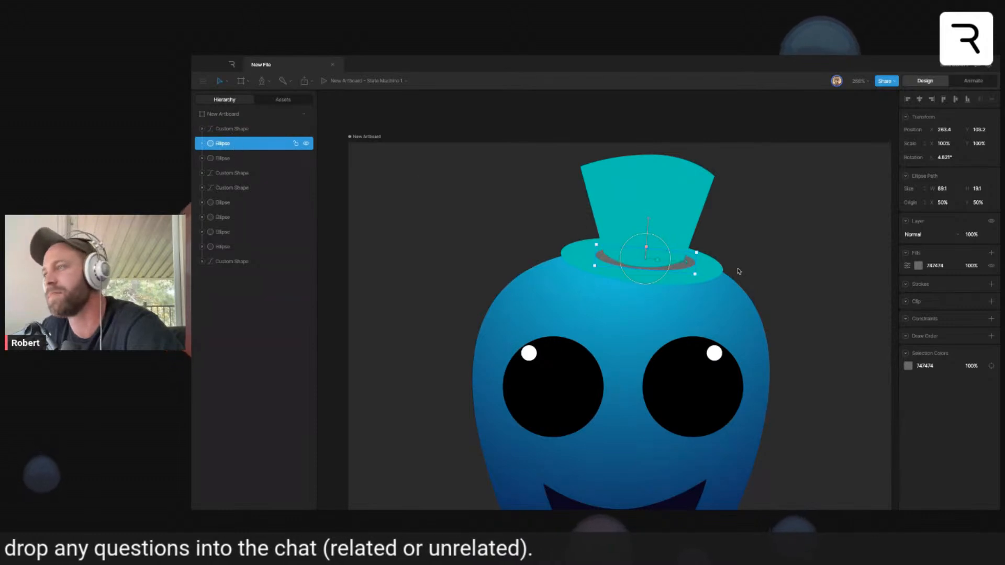
{"action": "left_click", "coordinate": [787, 253]}
{"action": "left_click_drag", "start_coordinate": [680, 271], "coordinate": [677, 275]}
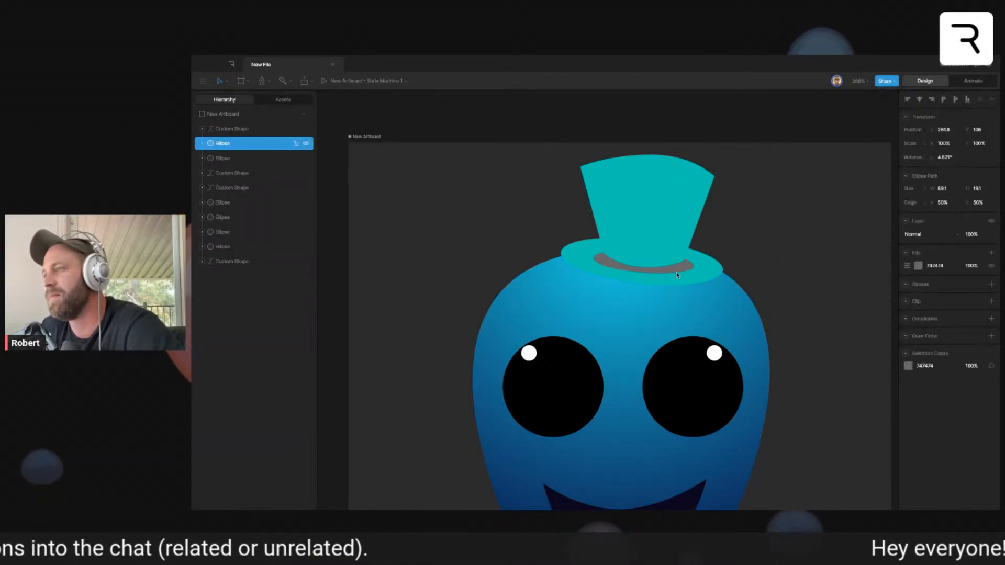
- Fill the shadow ellipse with the brim's sampled teal and darken it slightly
{"action": "left_click", "coordinate": [919, 265]}
{"action": "left_click", "coordinate": [818, 352]}
{"action": "left_click", "coordinate": [702, 269]}
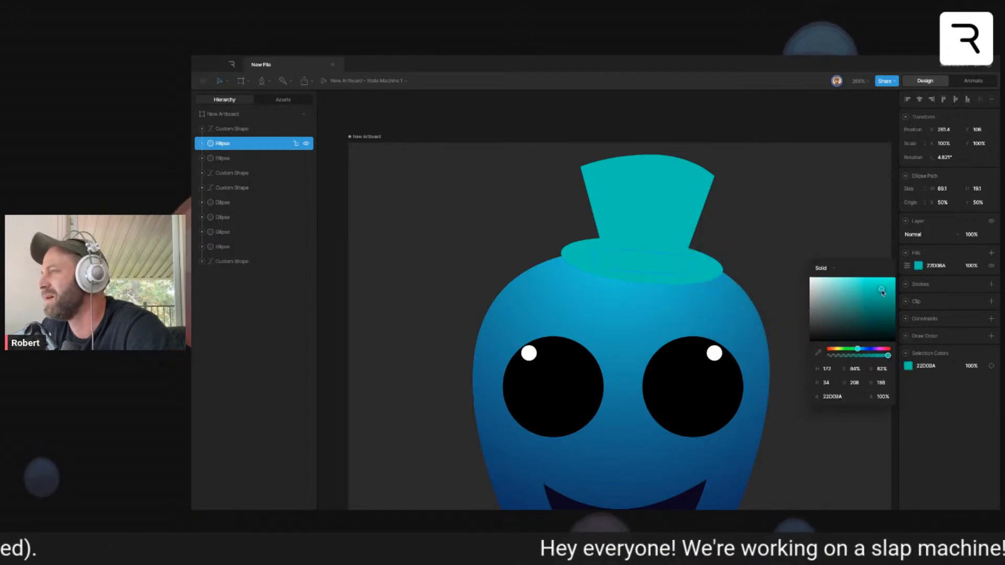
{"action": "left_click_drag", "start_coordinate": [882, 293], "coordinate": [882, 295]}
{"action": "left_click", "coordinate": [806, 200]}
{"action": "left_click", "coordinate": [681, 267]}
{"action": "left_click", "coordinate": [763, 213]}
- Add a single linear gradient fill over the crown's solid teal fill, removing the surplus extra fill
{"action": "scroll", "coordinate": [691, 241], "scroll_direction": "up", "scroll_amount": 5}
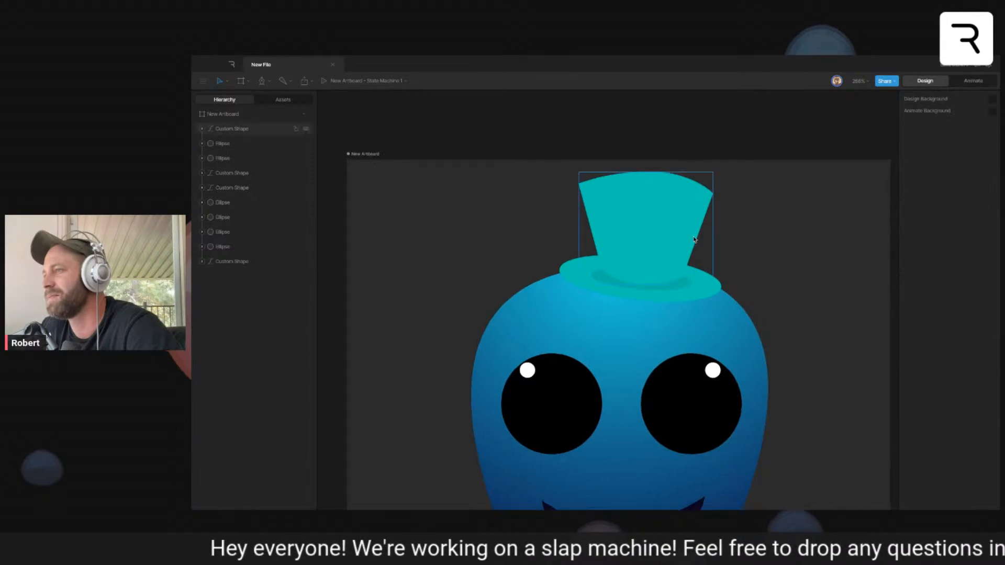
{"action": "scroll", "coordinate": [669, 246], "scroll_direction": "left", "scroll_amount": 3}
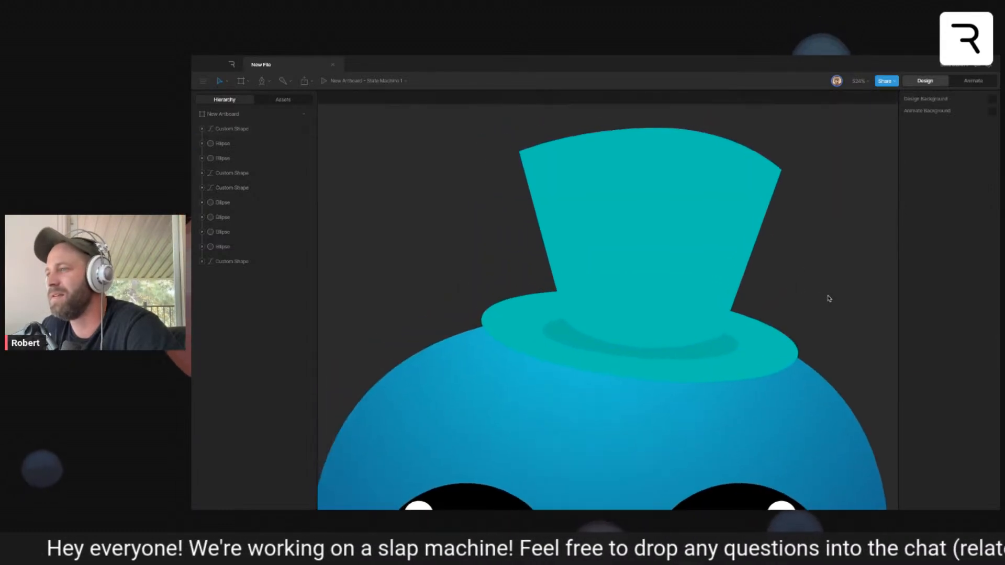
{"action": "left_click", "coordinate": [717, 256]}
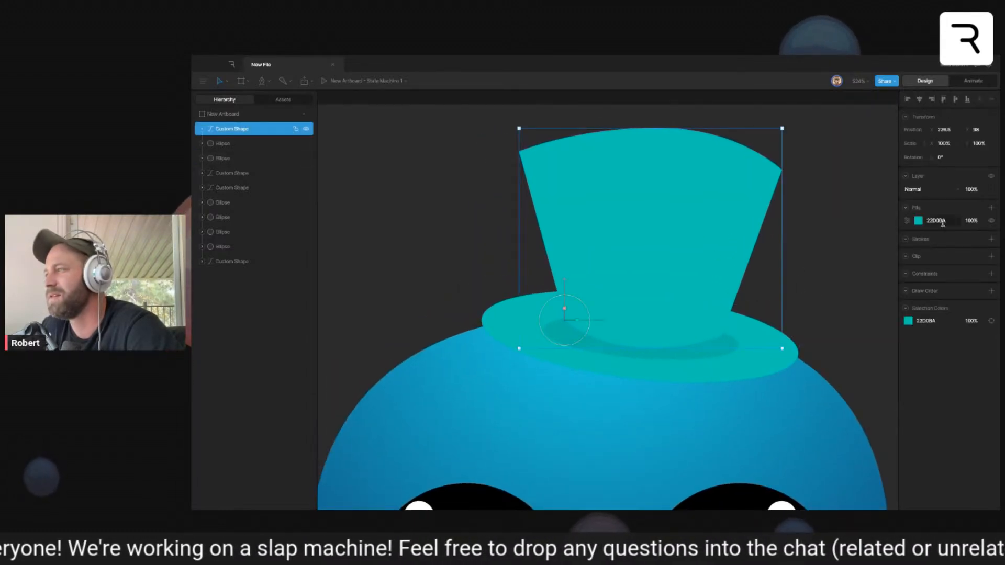
{"action": "left_click", "coordinate": [991, 209]}
{"action": "left_click", "coordinate": [990, 208]}
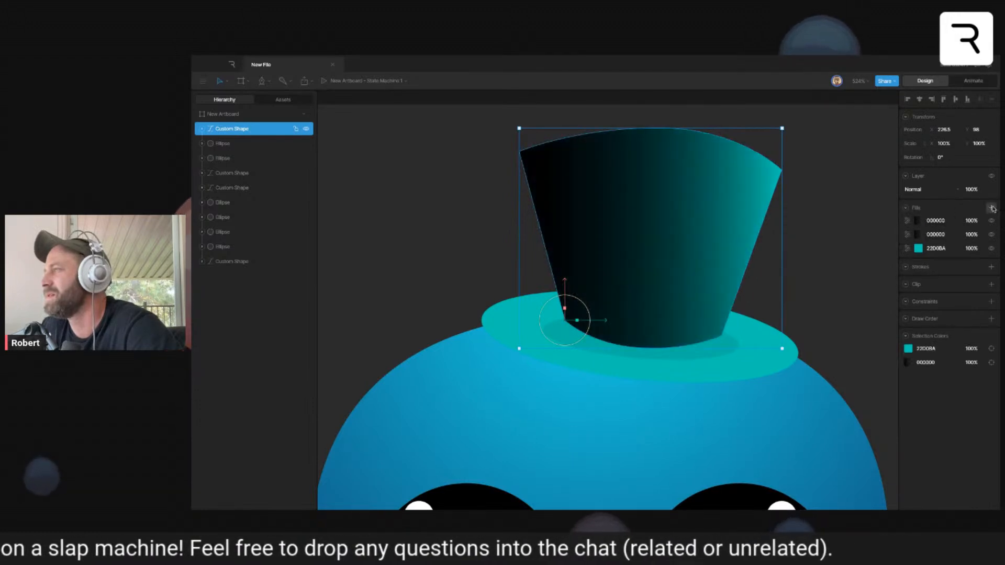
{"action": "left_click", "coordinate": [992, 221]}
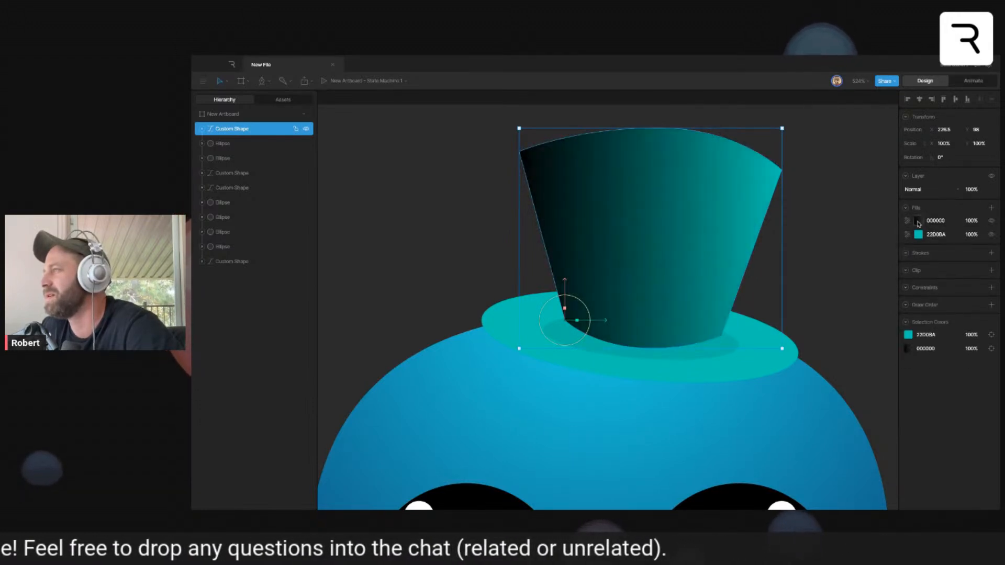
{"action": "left_click", "coordinate": [917, 220]}
{"action": "left_click", "coordinate": [827, 224]}
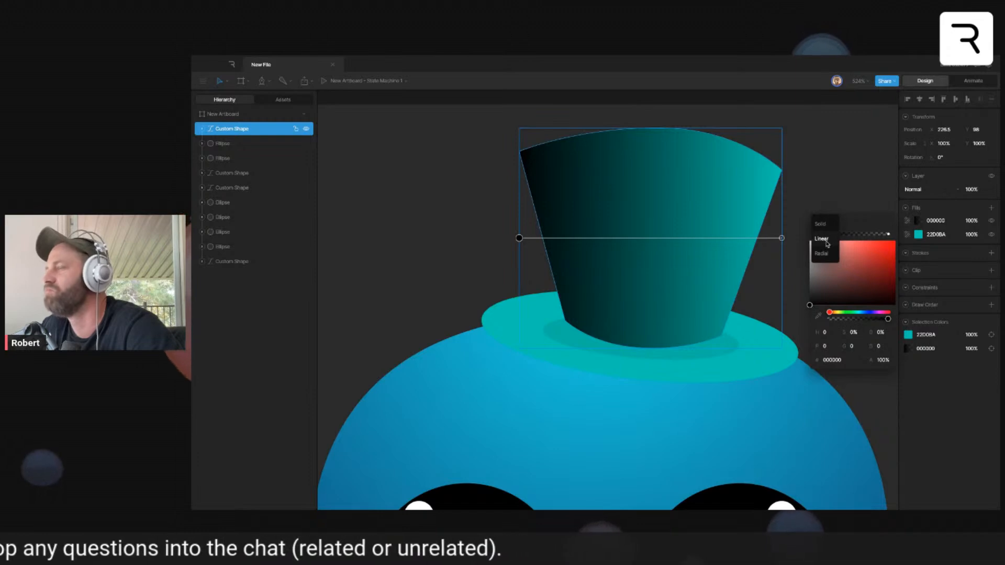
- Run the crown's gradient from its upper edge to its base and set the start color to the sampled teal 22D0BA
{"action": "left_click_drag", "start_coordinate": [520, 239], "coordinate": [656, 125]}
{"action": "left_click_drag", "start_coordinate": [782, 239], "coordinate": [646, 349]}
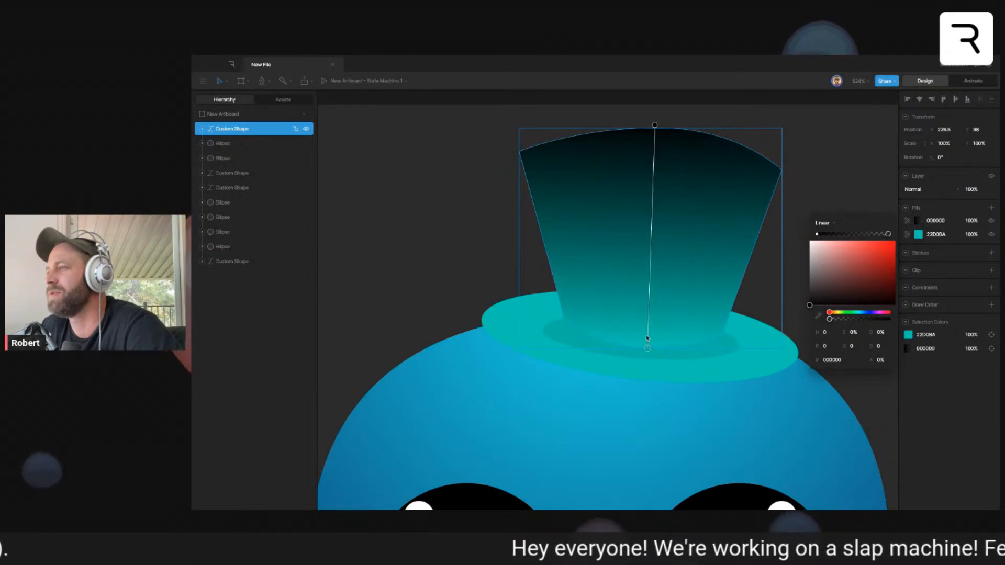
{"action": "left_click", "coordinate": [655, 125]}
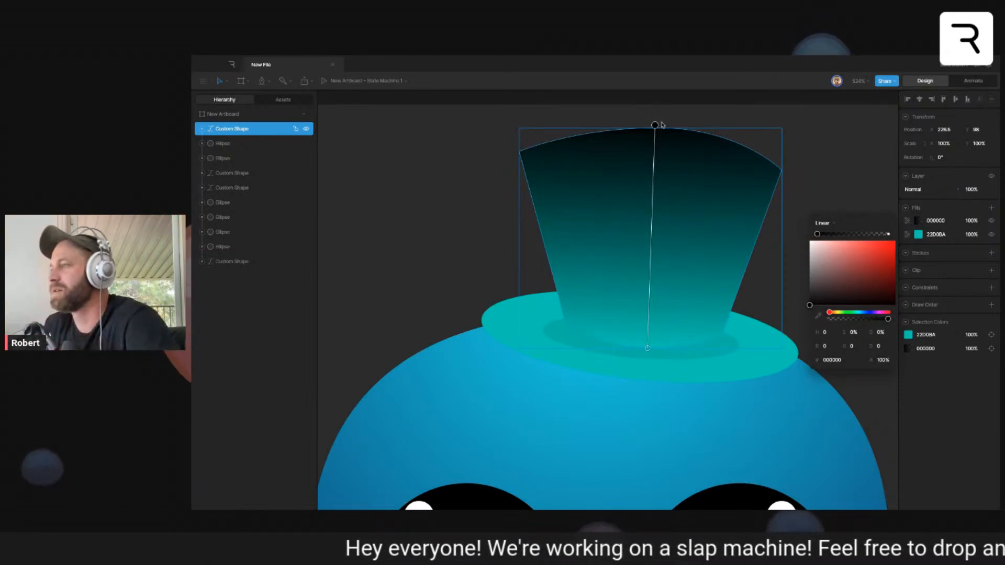
{"action": "left_click", "coordinate": [819, 316]}
{"action": "left_click", "coordinate": [777, 350]}
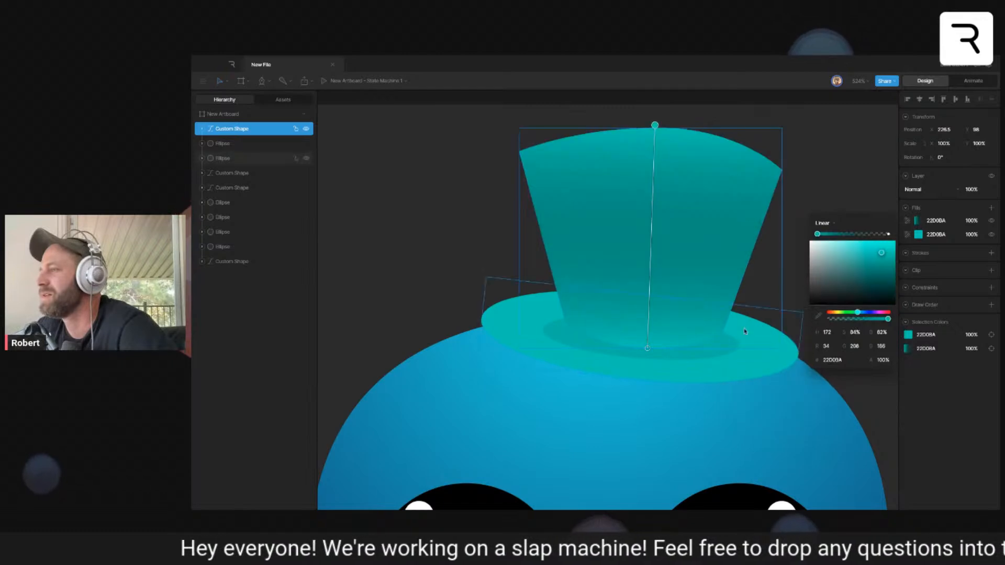
- Set the end color of the crown's gradient to the green 15A358 at 58% opacity
{"action": "left_click", "coordinate": [649, 346]}
{"action": "mouse_move", "coordinate": [862, 312]}
{"action": "left_mouse_down"}
{"action": "mouse_move", "coordinate": [869, 282]}
{"action": "mouse_move", "coordinate": [853, 313]}
{"action": "left_mouse_up"}
{"action": "left_click_drag", "start_coordinate": [879, 258], "coordinate": [885, 265]}
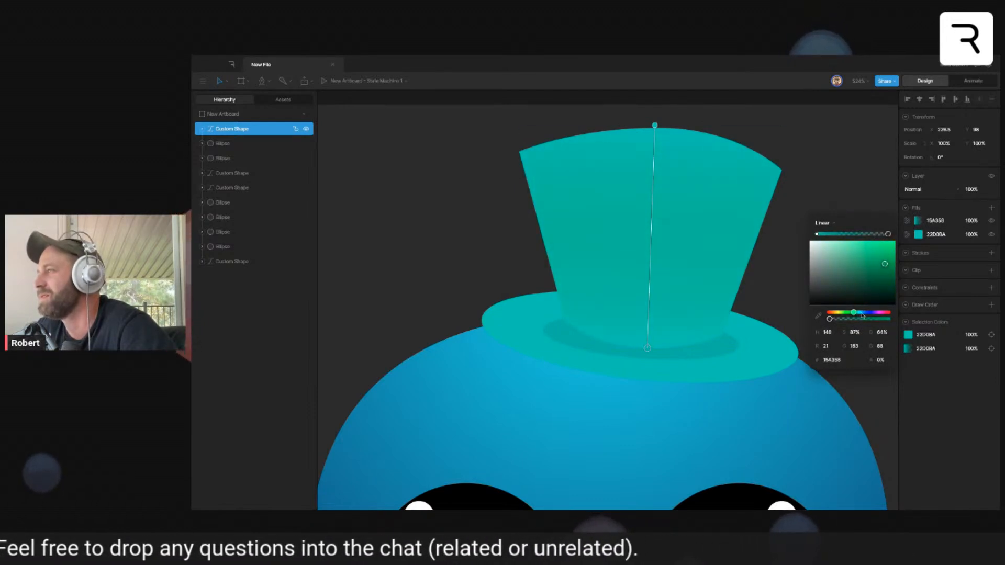
{"action": "left_click_drag", "start_coordinate": [830, 319], "coordinate": [862, 319]}
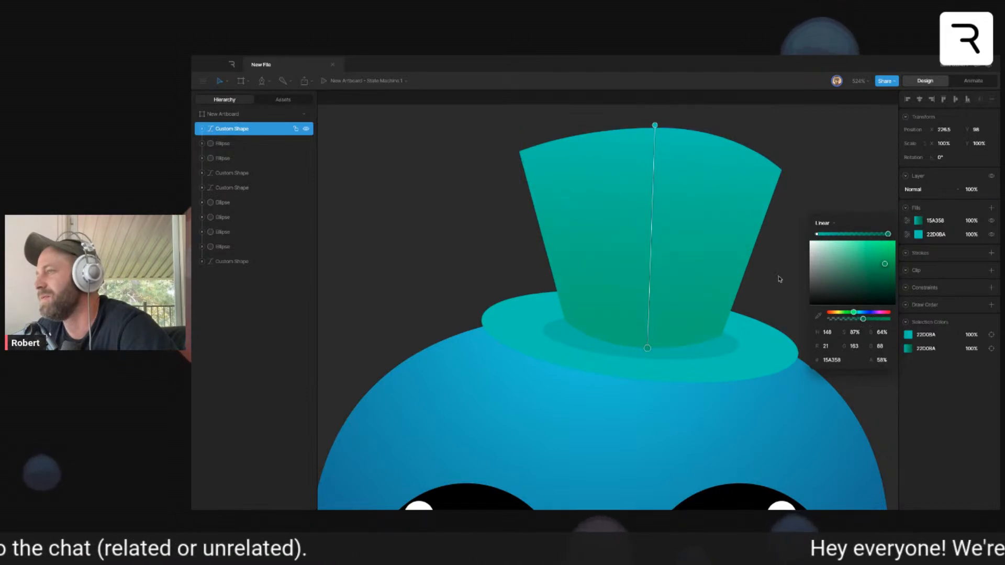
{"action": "left_click", "coordinate": [806, 292]}
{"action": "scroll", "coordinate": [810, 297], "scroll_direction": "down", "scroll_amount": 10}
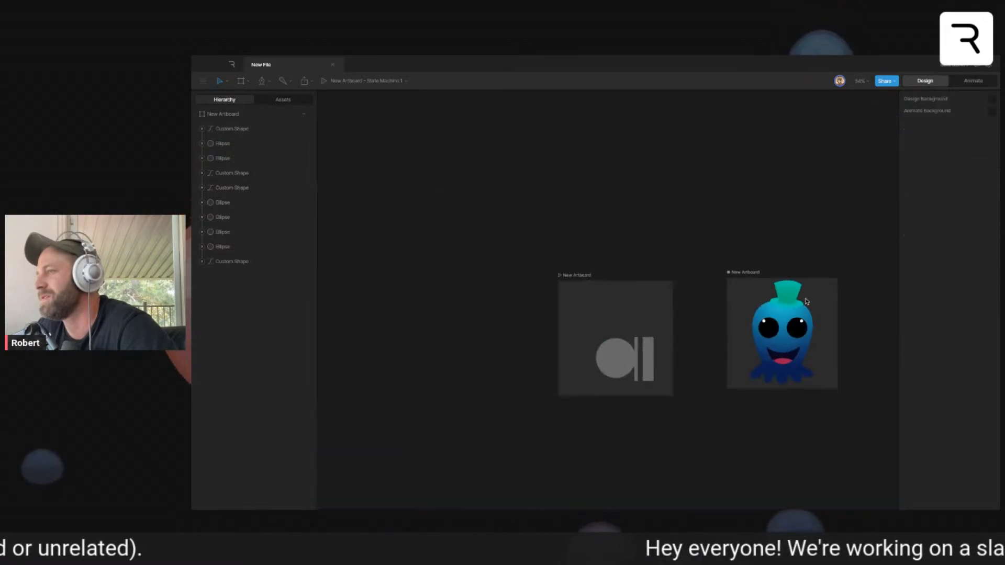
- Add a stroke to the hat's brim ellipse, thicken it slightly and color it the brim's teal 22D0BA
{"action": "scroll", "coordinate": [806, 301], "scroll_direction": "up", "scroll_amount": 10}
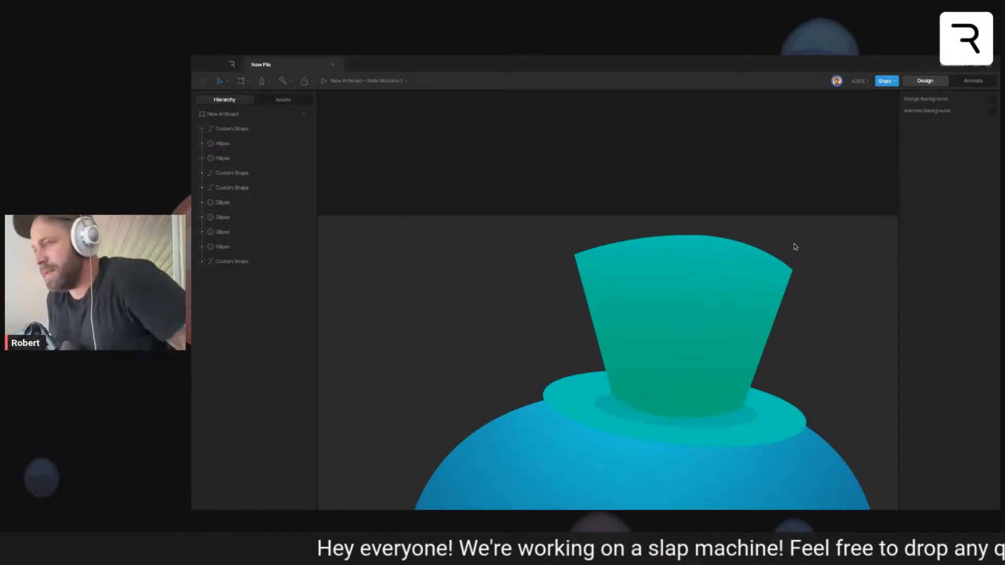
{"action": "left_click", "coordinate": [774, 419]}
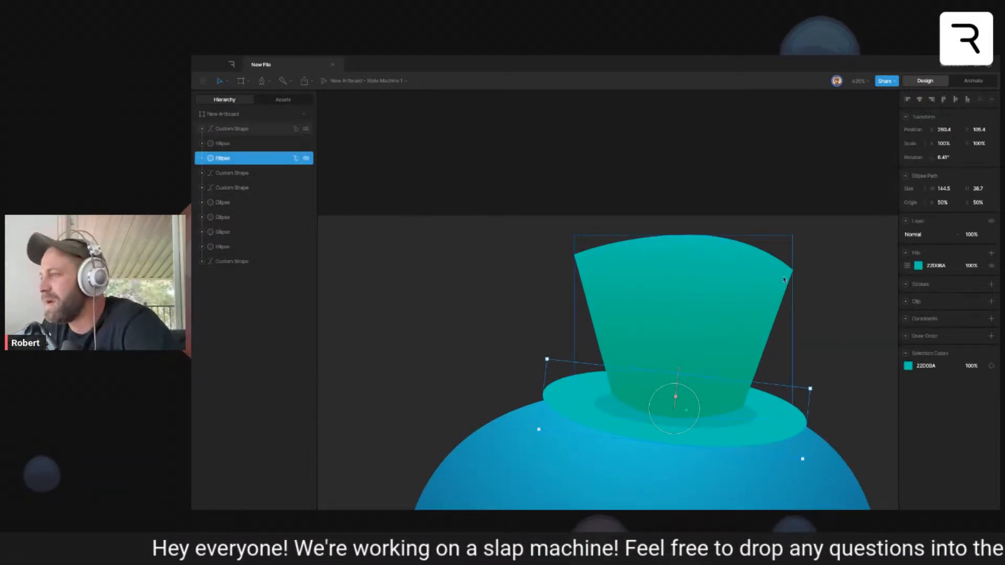
{"action": "scroll", "coordinate": [801, 401], "scroll_direction": "down", "scroll_amount": 1}
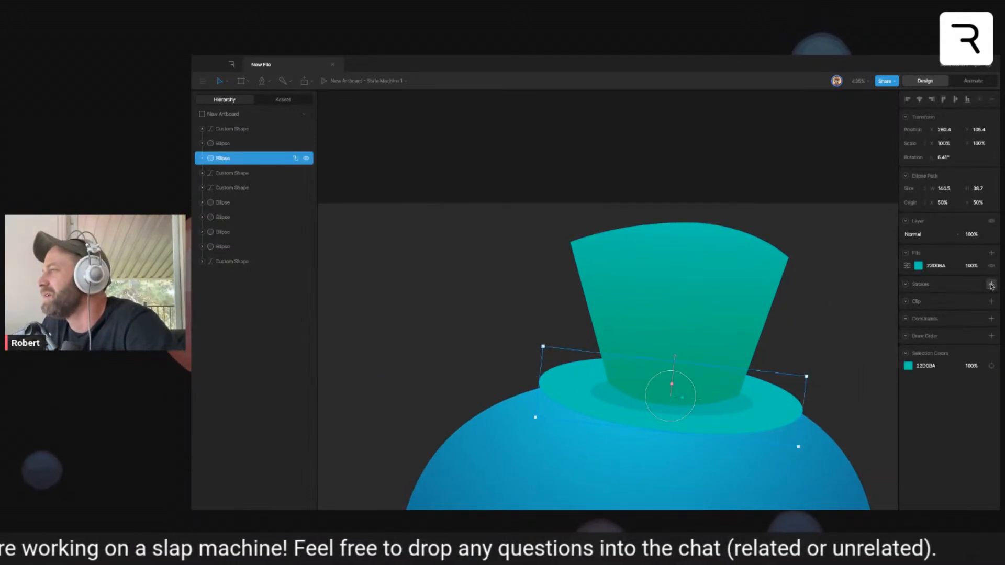
{"action": "left_click", "coordinate": [991, 285]}
{"action": "mouse_move", "coordinate": [969, 295]}
{"action": "left_mouse_down"}
{"action": "mouse_move", "coordinate": [980, 295]}
{"action": "mouse_move", "coordinate": [971, 296]}
{"action": "left_mouse_up"}
{"action": "left_click", "coordinate": [918, 297]}
{"action": "left_click", "coordinate": [818, 384]}
{"action": "left_click", "coordinate": [769, 419]}
{"action": "left_click", "coordinate": [797, 306]}
{"action": "left_click", "coordinate": [715, 427]}
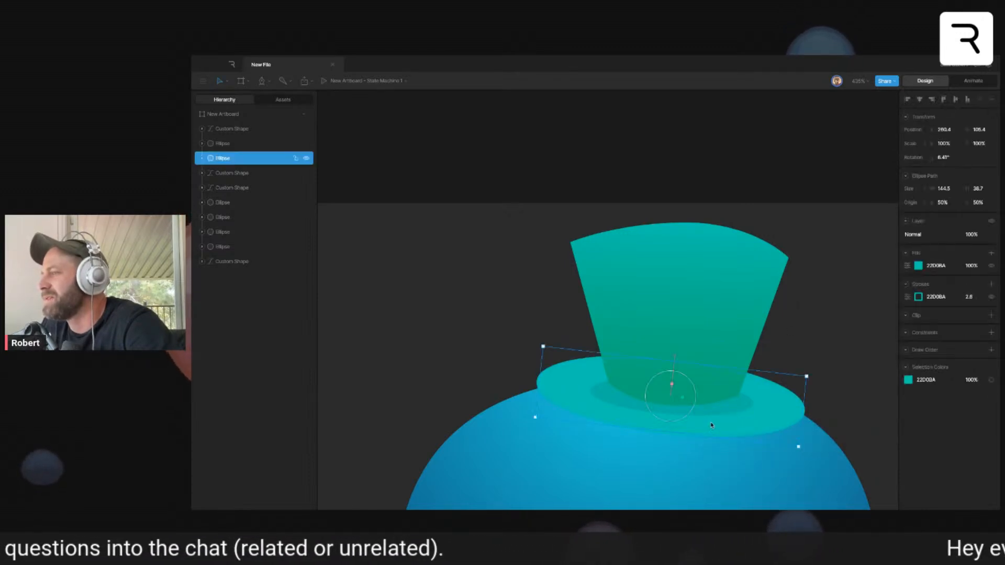
- Try squashing the stroked brim ellipse vertically, look at its stroke options, and undo the scaling
{"action": "left_click_drag", "start_coordinate": [673, 388], "coordinate": [655, 504]}
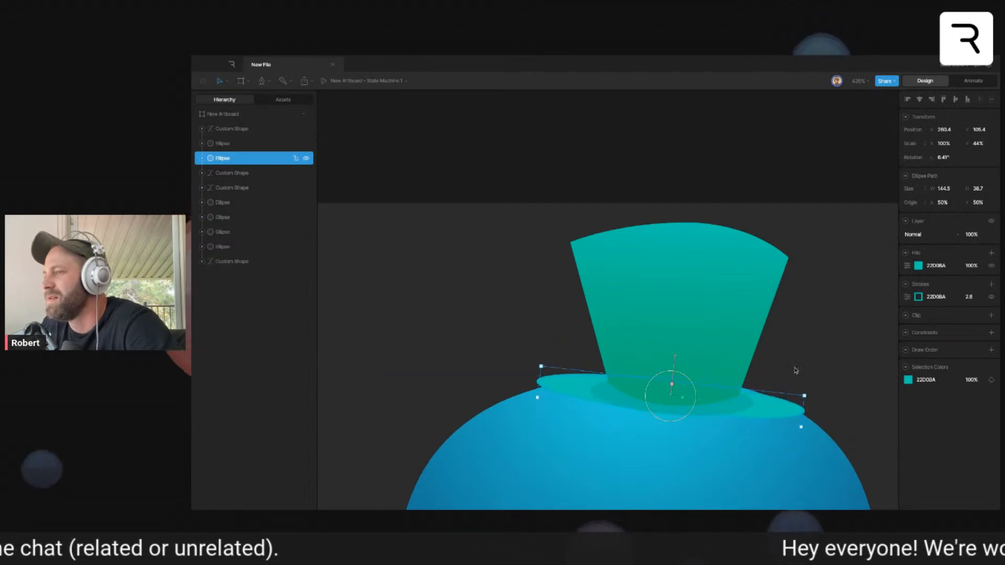
{"action": "key", "text": "super+z"}
{"action": "left_click", "coordinate": [907, 296]}
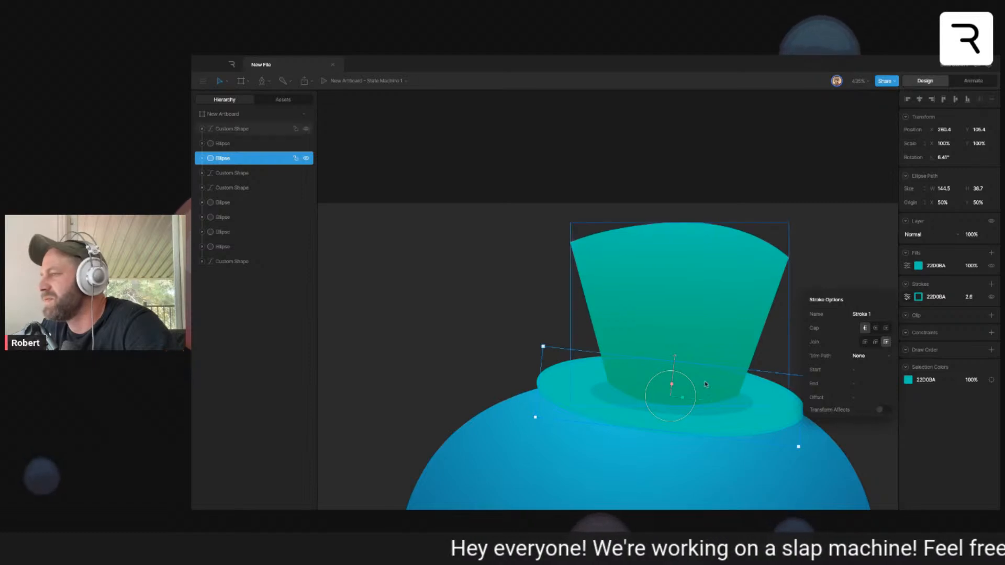
{"action": "mouse_move", "coordinate": [672, 384]}
{"action": "left_mouse_down"}
{"action": "mouse_move", "coordinate": [675, 415]}
{"action": "mouse_move", "coordinate": [673, 396]}
{"action": "left_mouse_up"}
{"action": "left_click", "coordinate": [815, 365]}
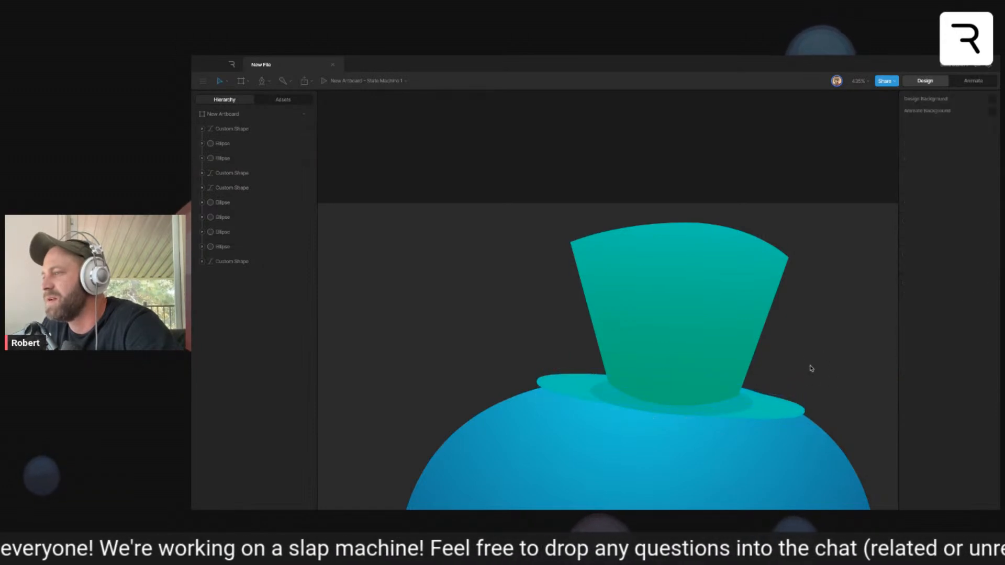
{"action": "key", "text": "super+z"}
{"action": "left_click", "coordinate": [825, 297]}
{"action": "left_click", "coordinate": [736, 330]}
{"action": "left_click", "coordinate": [783, 321]}
- Draw a closed hatband around the crown's base with the Pen tool, curving its lower and upper edges downward
{"action": "scroll", "coordinate": [659, 383], "scroll_direction": "up", "scroll_amount": 3}
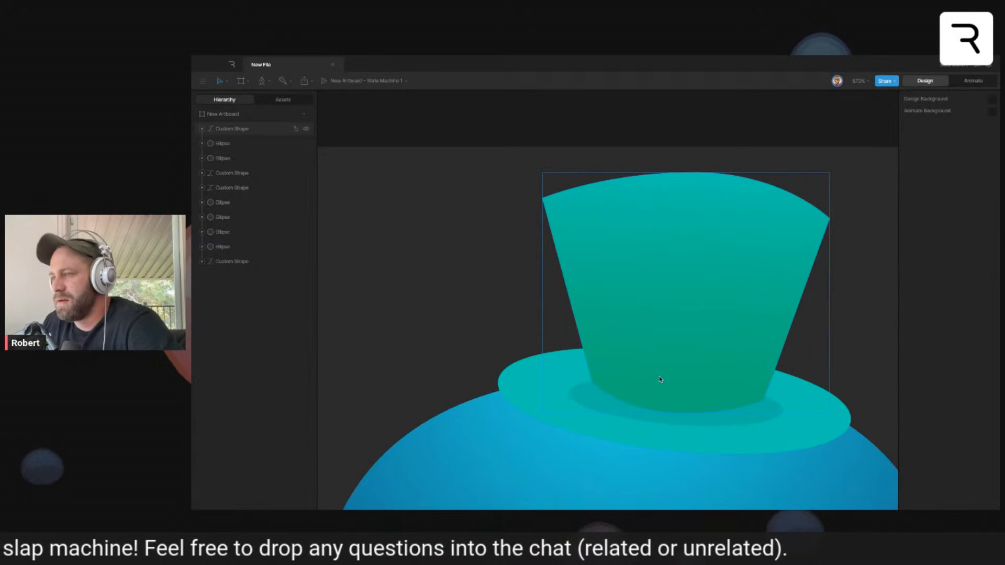
{"action": "left_click", "coordinate": [582, 347]}
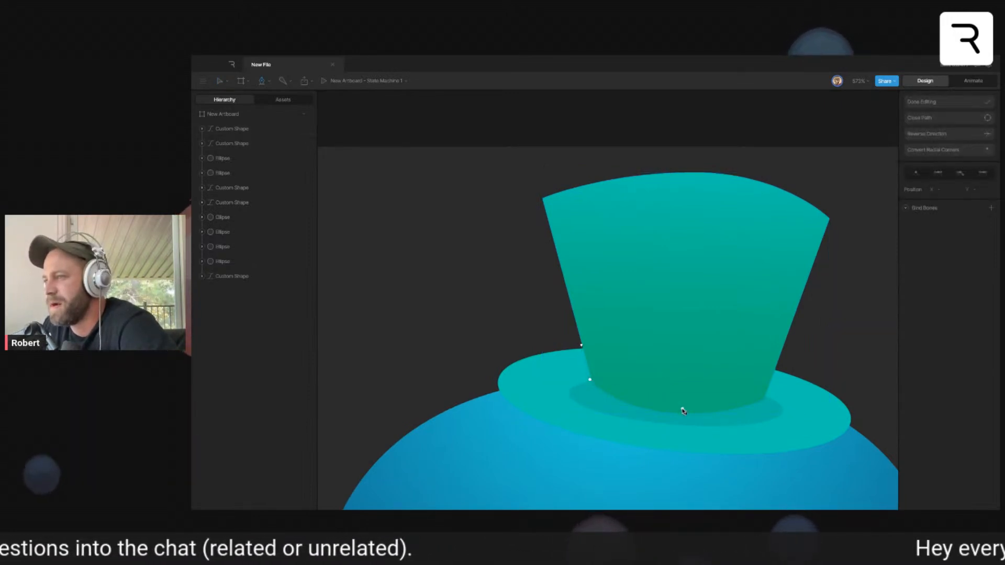
{"action": "left_click_drag", "start_coordinate": [669, 408], "coordinate": [712, 412]}
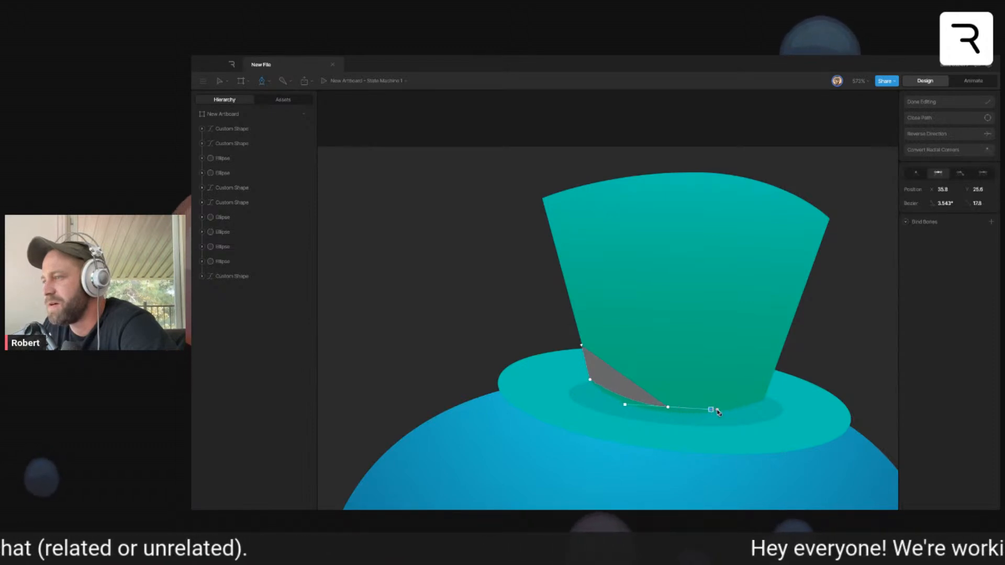
{"action": "left_click", "coordinate": [767, 392]}
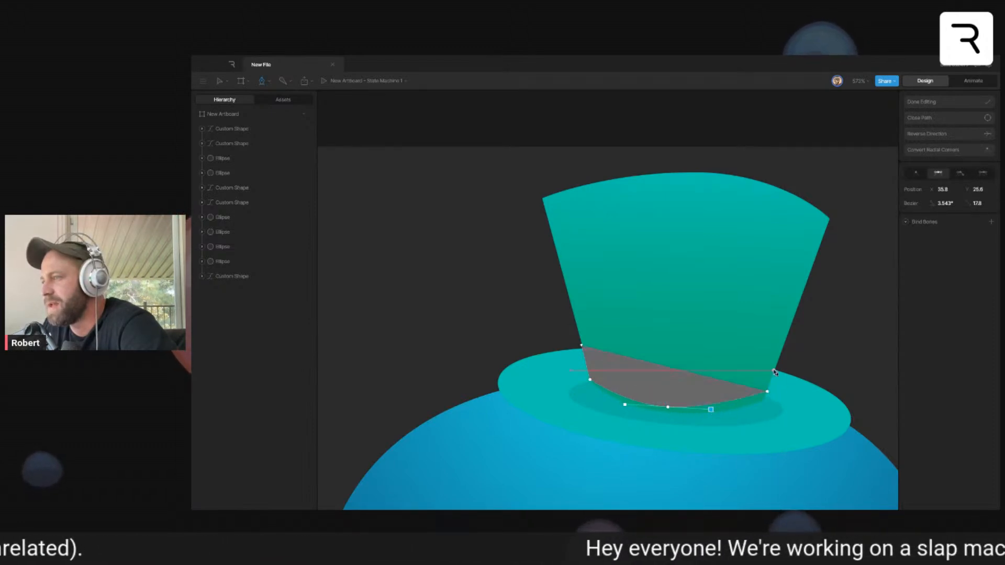
{"action": "left_click", "coordinate": [781, 357]}
{"action": "left_click_drag", "start_coordinate": [671, 370], "coordinate": [620, 370]}
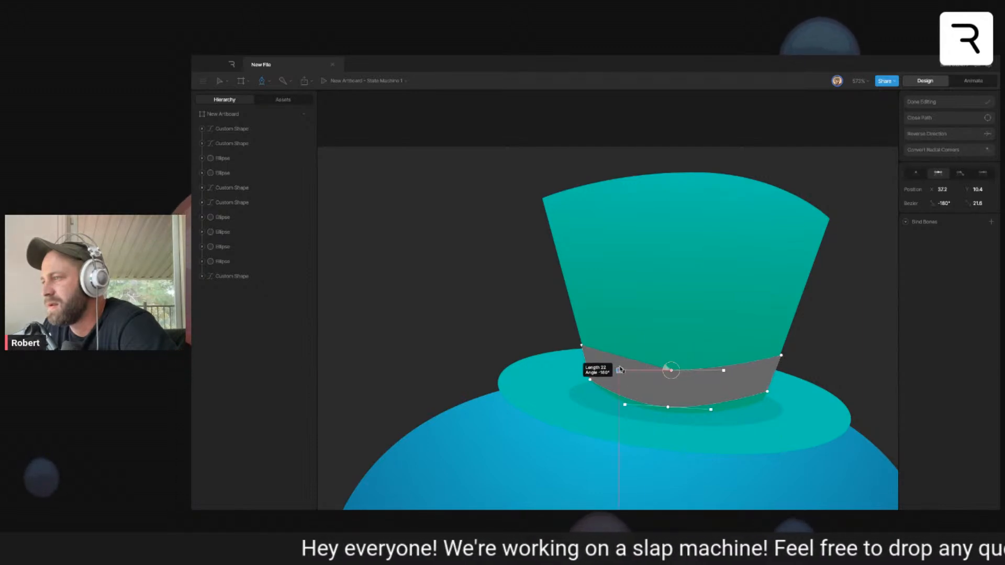
{"action": "left_click", "coordinate": [581, 347]}
- Refine the curves of the hatband's upper and lower edges, nudge its lower-left corner, and finish editing the path
{"action": "left_click_drag", "start_coordinate": [723, 372], "coordinate": [731, 378]}
{"action": "left_click_drag", "start_coordinate": [711, 413], "coordinate": [718, 417]}
{"action": "left_click", "coordinate": [589, 380]}
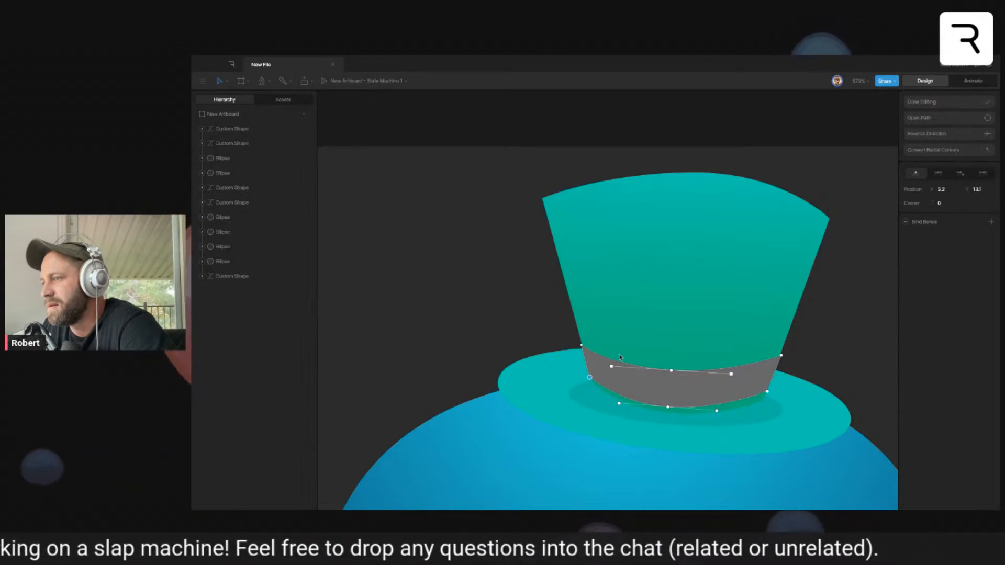
{"action": "left_click", "coordinate": [921, 102]}
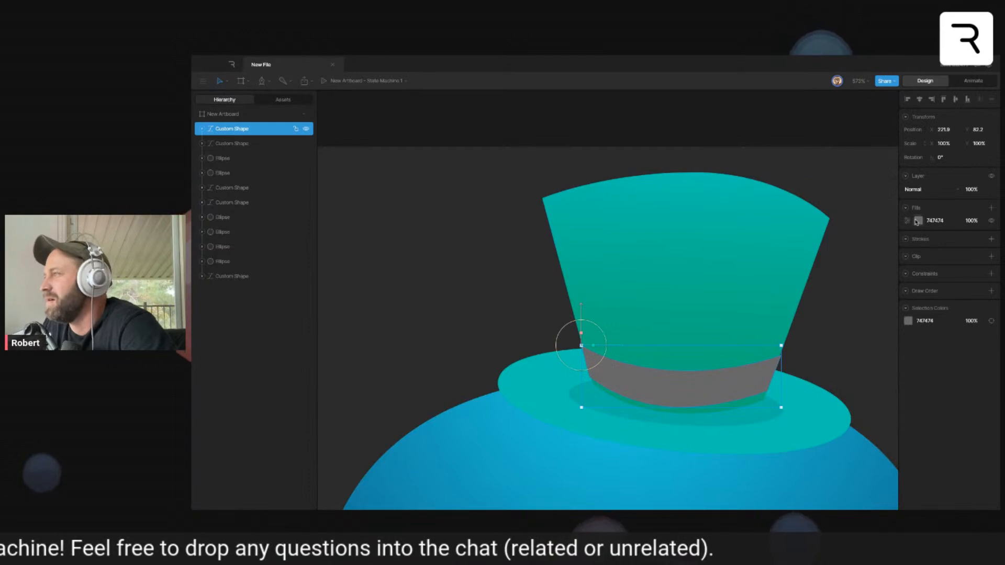
- Fill the hatband with the dark purple 230A3A
{"action": "left_click", "coordinate": [918, 221]}
{"action": "left_click", "coordinate": [874, 303]}
{"action": "left_click", "coordinate": [880, 282]}
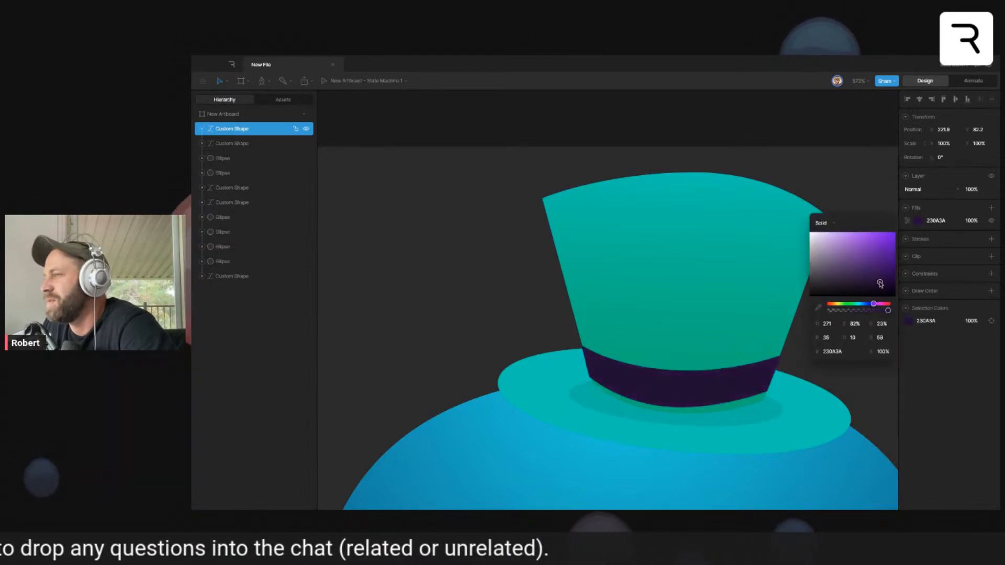
{"action": "left_click", "coordinate": [857, 382]}
- Draw a closed five-armed starfish with rounded arms over the middle of the hatband using the Pen tool
{"action": "scroll", "coordinate": [687, 376], "scroll_direction": "up", "scroll_amount": 2}
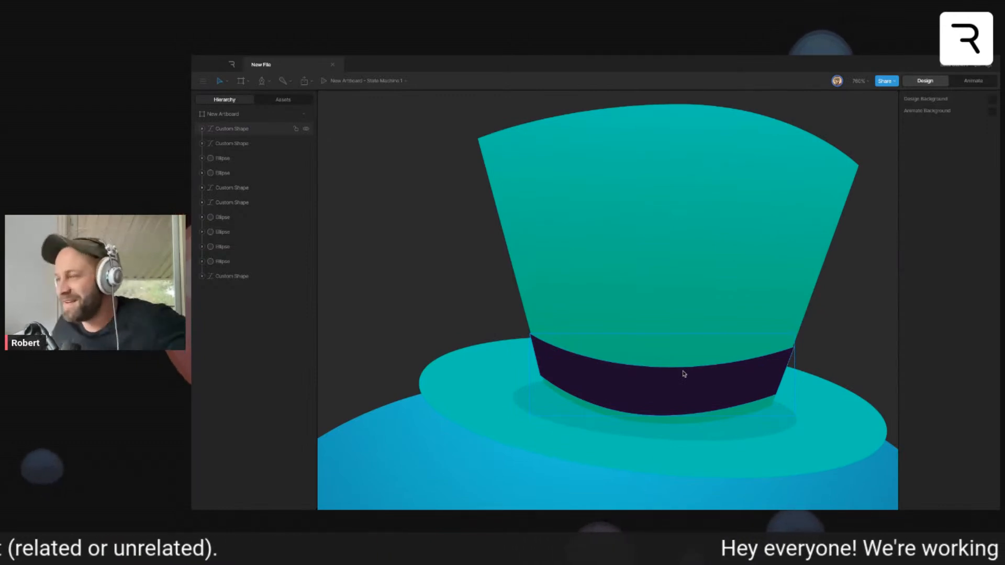
{"action": "key", "text": "p"}
{"action": "left_click_drag", "start_coordinate": [662, 373], "coordinate": [714, 372]}
{"action": "left_click", "coordinate": [672, 372]}
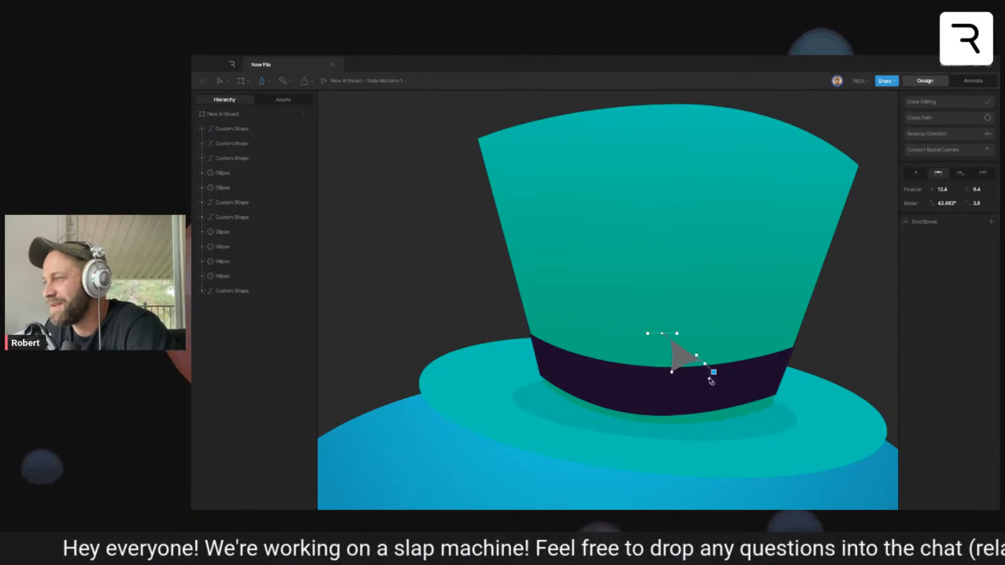
{"action": "left_click", "coordinate": [676, 385]}
{"action": "left_click_drag", "start_coordinate": [700, 408], "coordinate": [627, 406]}
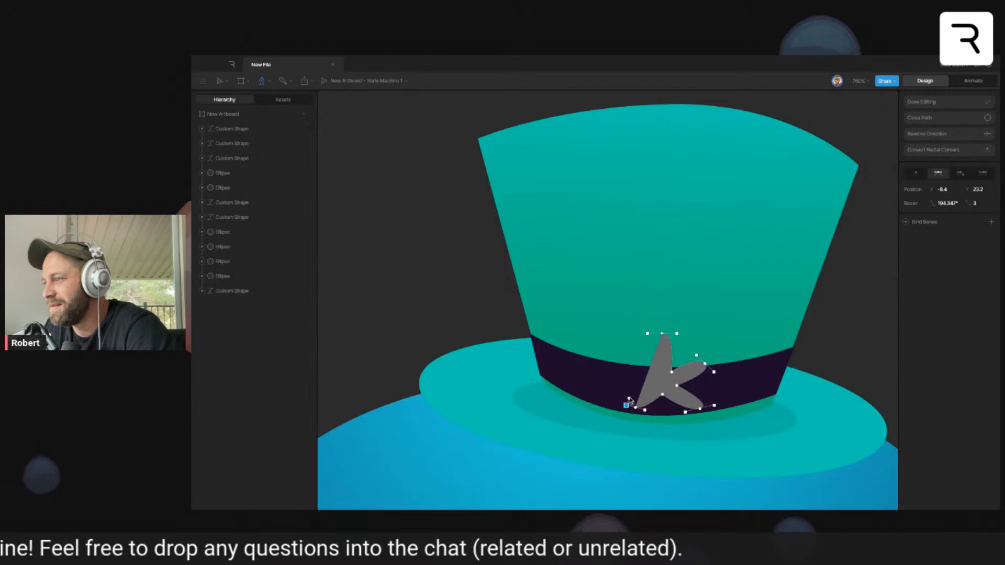
{"action": "left_click", "coordinate": [651, 386]}
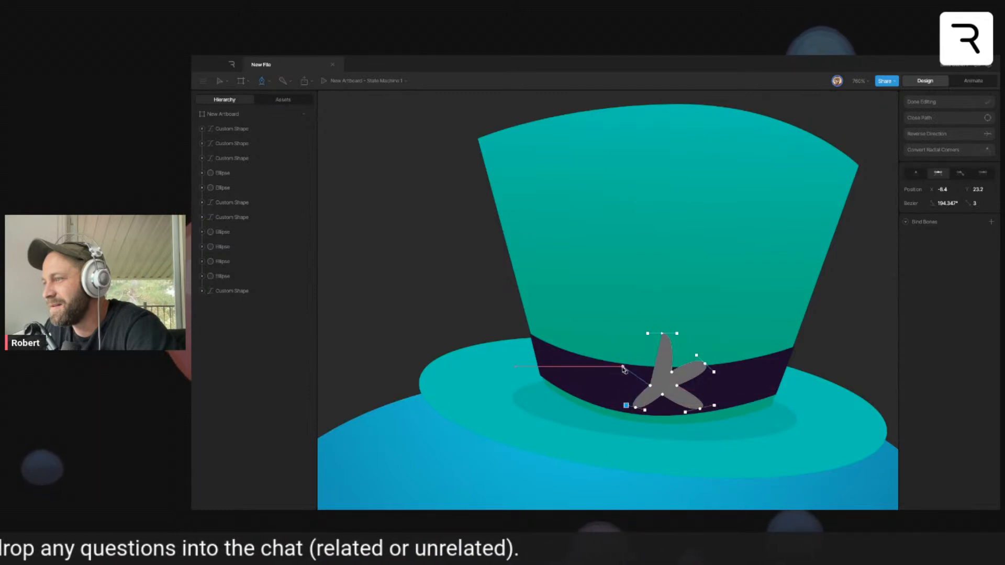
{"action": "left_click_drag", "start_coordinate": [618, 367], "coordinate": [622, 355]}
{"action": "left_click", "coordinate": [662, 333]}
{"action": "left_click", "coordinate": [943, 103]}
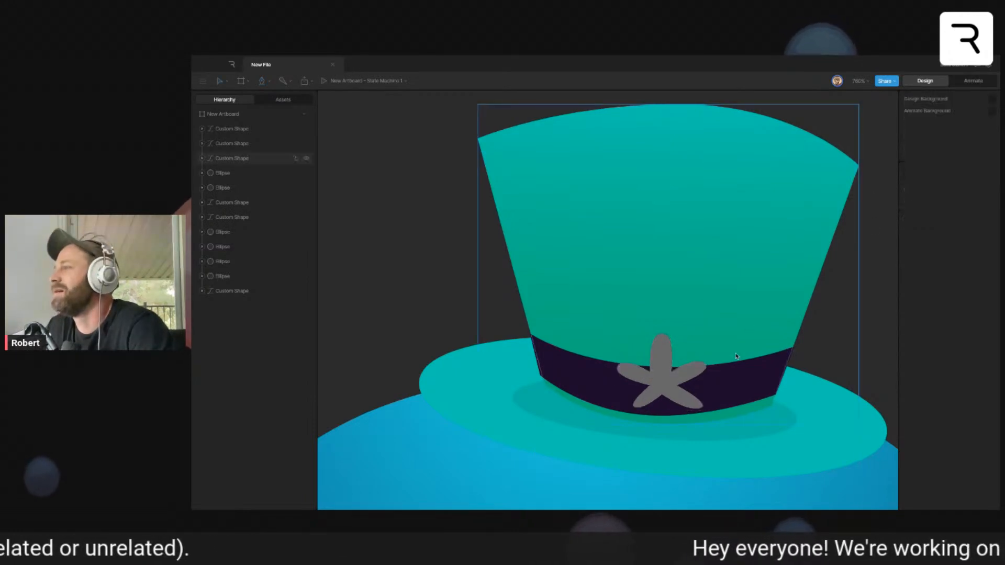
- Shift the starfish slightly down and left on the hatband and fill it with the gold CEA813
{"action": "left_click_drag", "start_coordinate": [667, 381], "coordinate": [660, 386]}
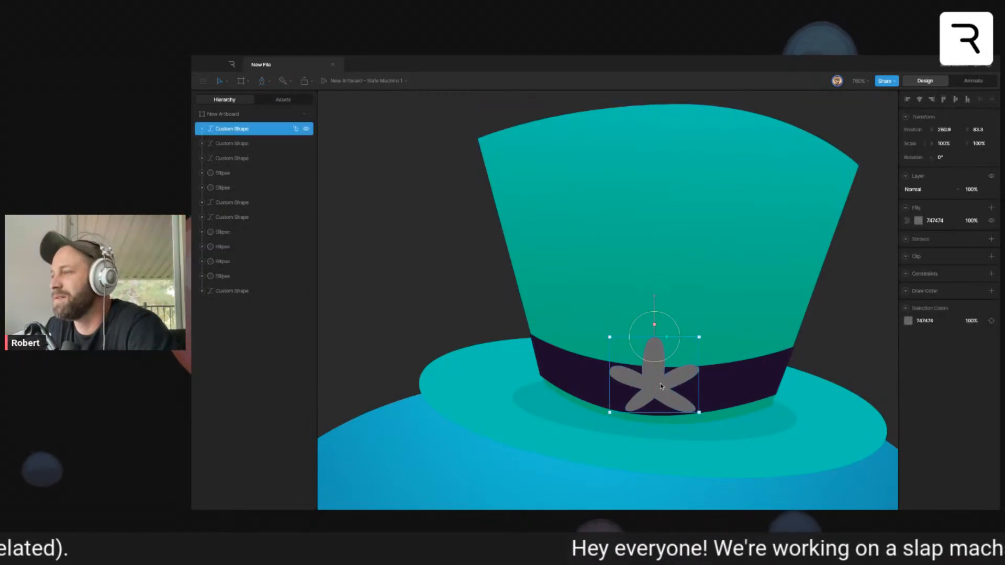
{"action": "left_click", "coordinate": [918, 220]}
{"action": "left_click_drag", "start_coordinate": [871, 266], "coordinate": [888, 249]}
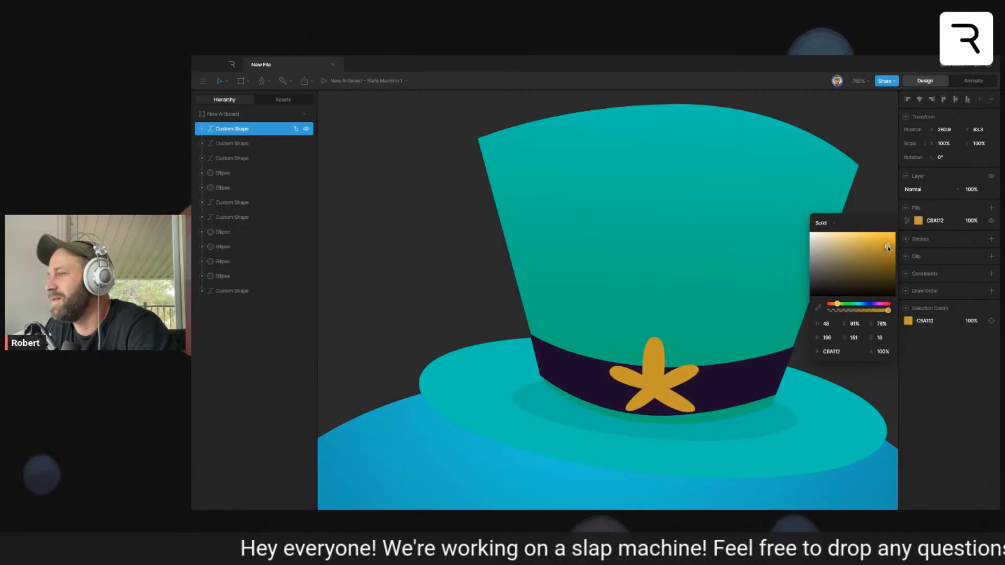
{"action": "left_click", "coordinate": [876, 190]}
- Duplicate the brim ellipse, order the copy behind the original and offset it slightly downward to position 259.6, 112
{"action": "scroll", "coordinate": [843, 286], "scroll_direction": "down", "scroll_amount": 10}
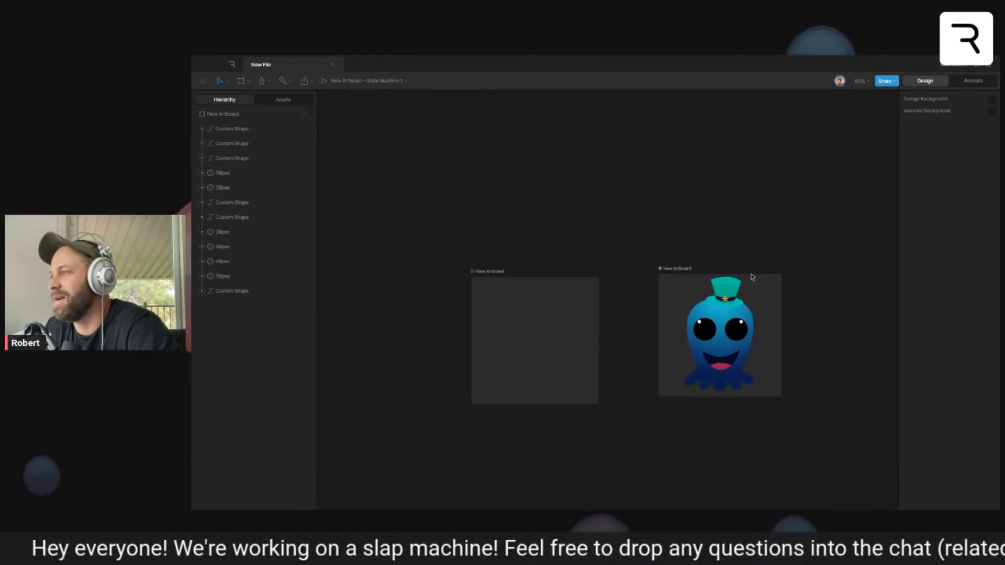
{"action": "scroll", "coordinate": [786, 288], "scroll_direction": "up", "scroll_amount": 5}
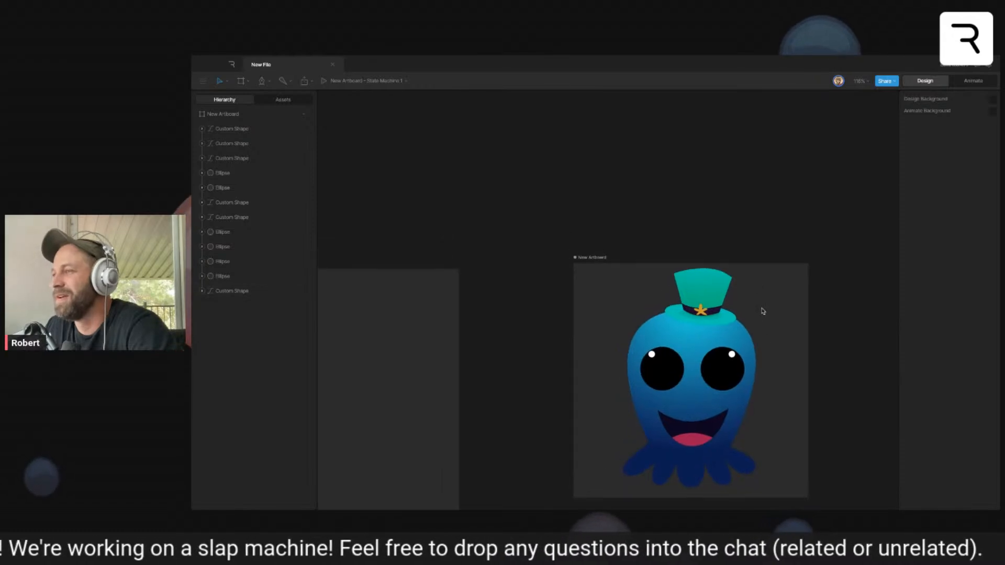
{"action": "scroll", "coordinate": [748, 289], "scroll_direction": "up", "scroll_amount": 4}
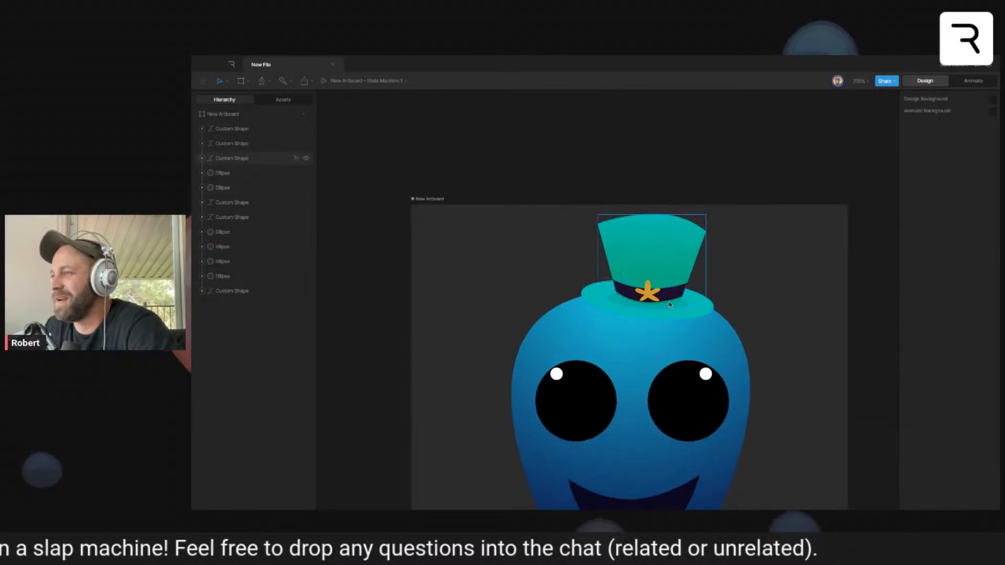
{"action": "scroll", "coordinate": [665, 339], "scroll_direction": "up", "scroll_amount": 2}
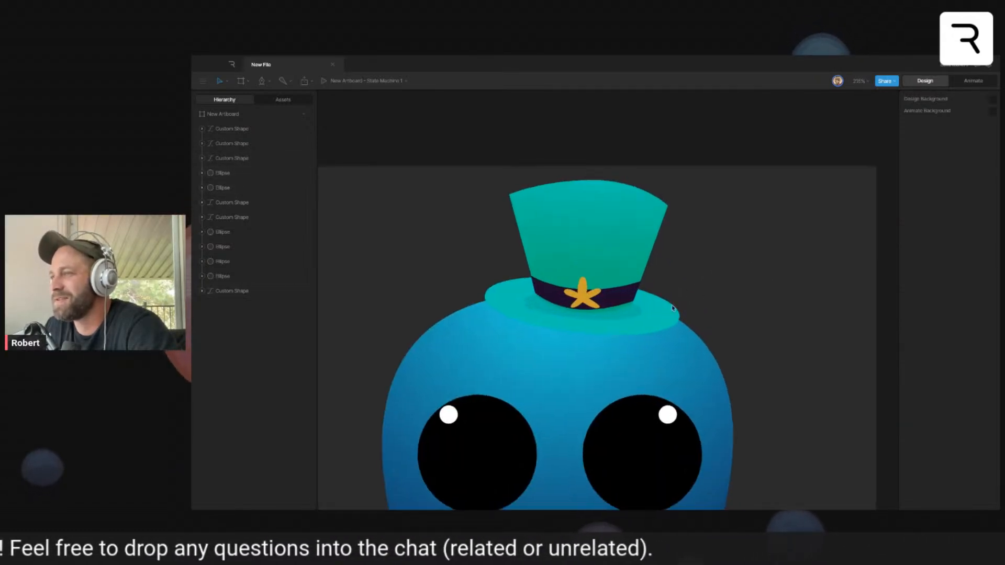
{"action": "left_click", "coordinate": [592, 285]}
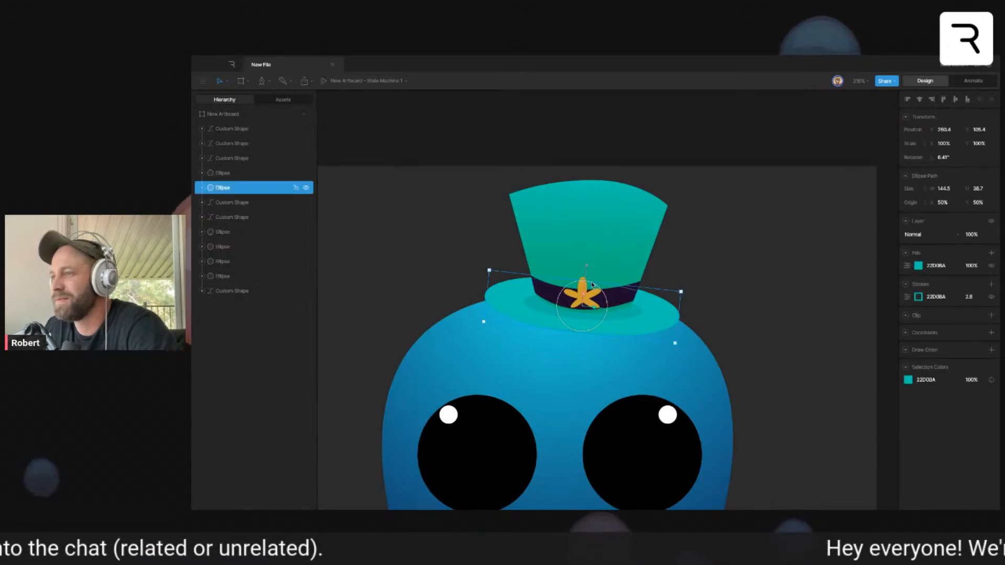
{"action": "key", "text": "super+d"}
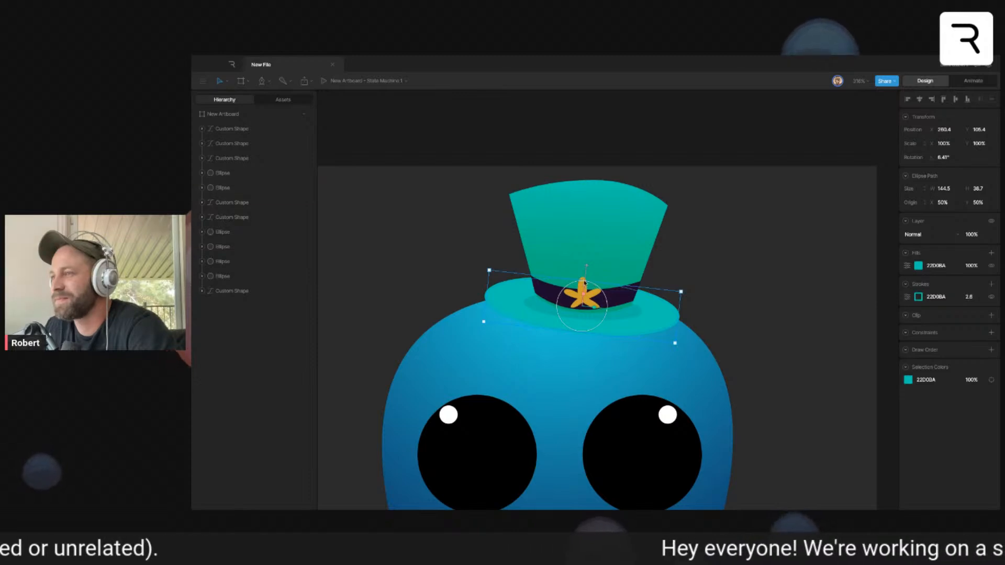
{"action": "left_click_drag", "start_coordinate": [589, 272], "coordinate": [587, 307]}
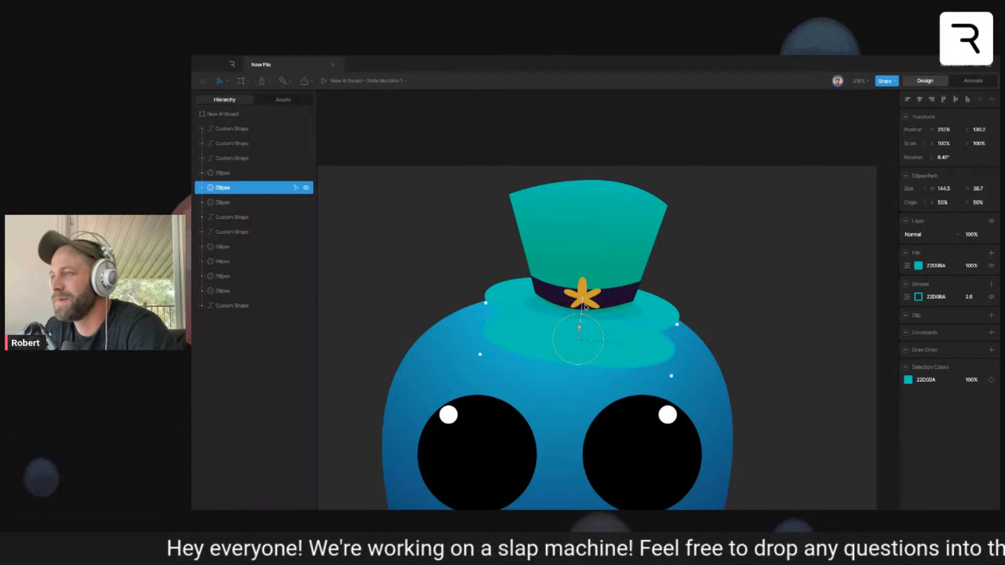
{"action": "key", "text": "super+z"}
{"action": "left_click_drag", "start_coordinate": [247, 189], "coordinate": [246, 210]}
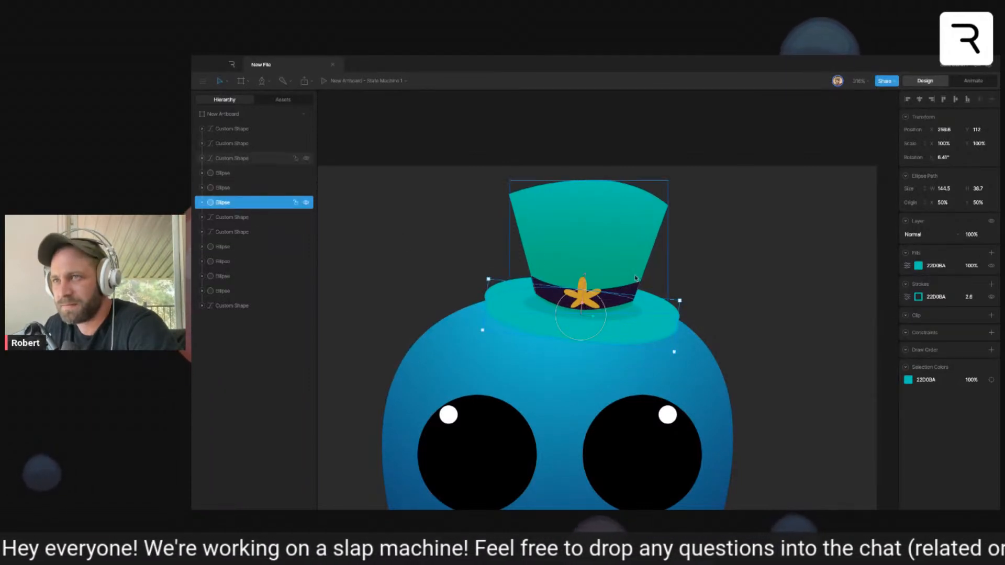
- Fill the brim's lower copy with the dark blue 19326B and remove its stroke
{"action": "left_click", "coordinate": [918, 266]}
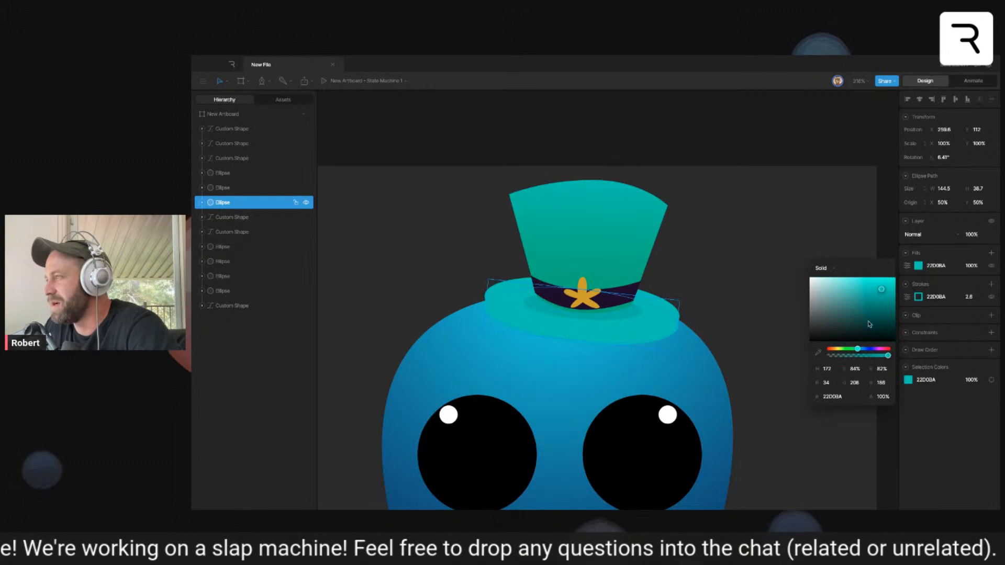
{"action": "left_click", "coordinate": [820, 353]}
{"action": "left_click_drag", "start_coordinate": [732, 421], "coordinate": [724, 317]}
{"action": "left_click", "coordinate": [661, 441]}
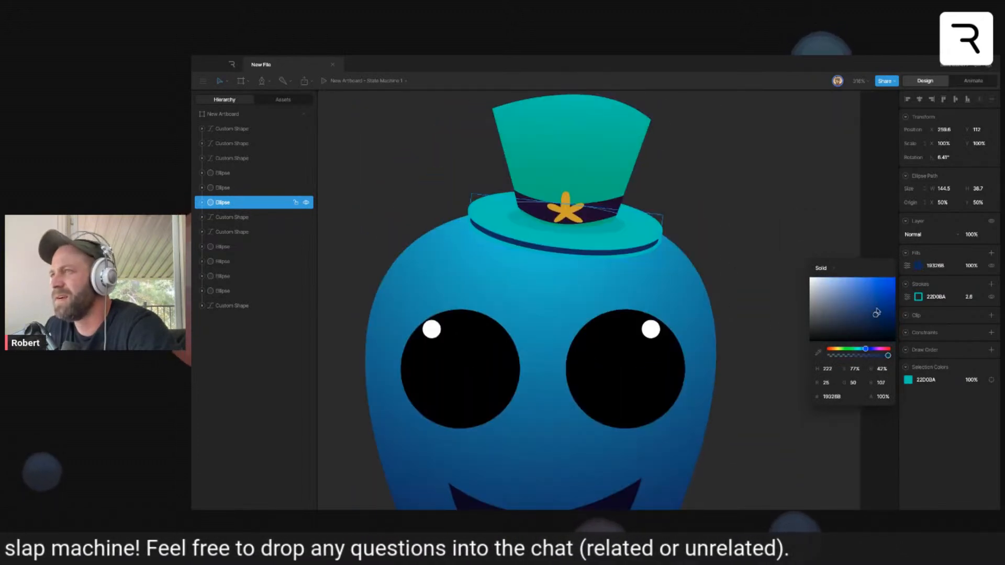
{"action": "left_click", "coordinate": [991, 297]}
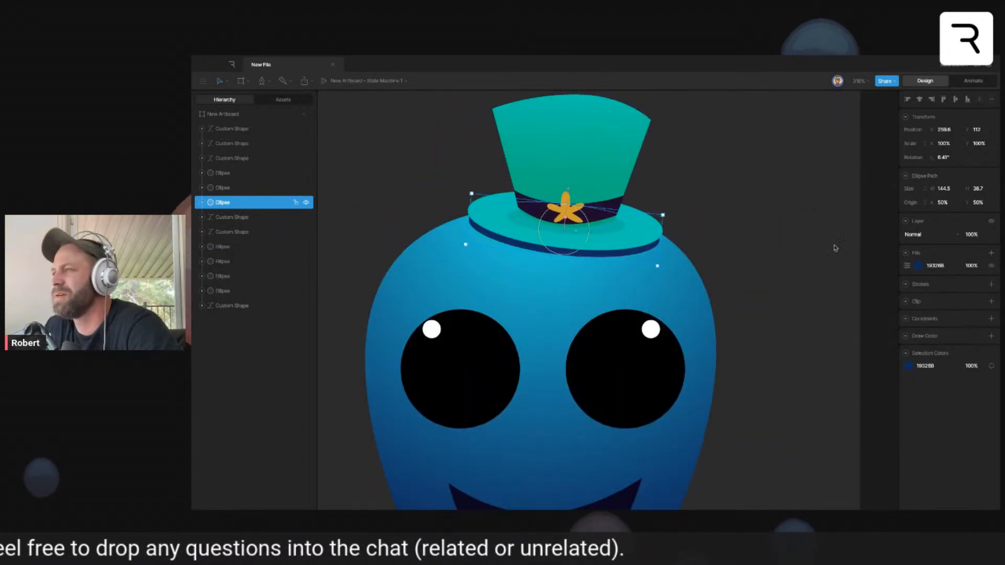
- Reduce the brim shadow's fill opacity to 38% and deselect it, leaving it without a clipping shape
{"action": "left_click_drag", "start_coordinate": [975, 267], "coordinate": [958, 404]}
{"action": "left_click", "coordinate": [991, 301]}
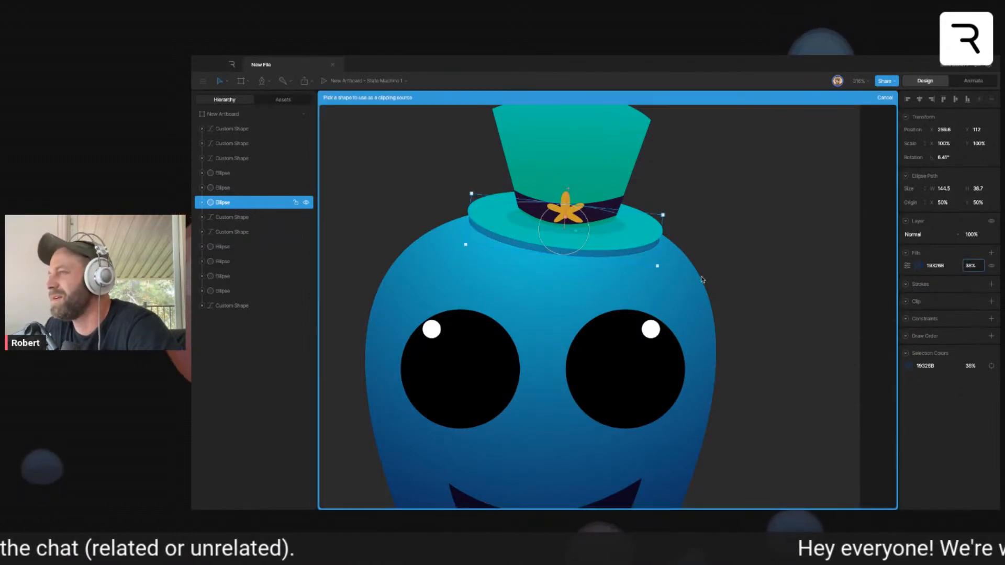
{"action": "key", "text": "Escape"}
{"action": "key", "text": "Escape"}
{"action": "scroll", "coordinate": [769, 293], "scroll_direction": "down", "scroll_amount": 10}
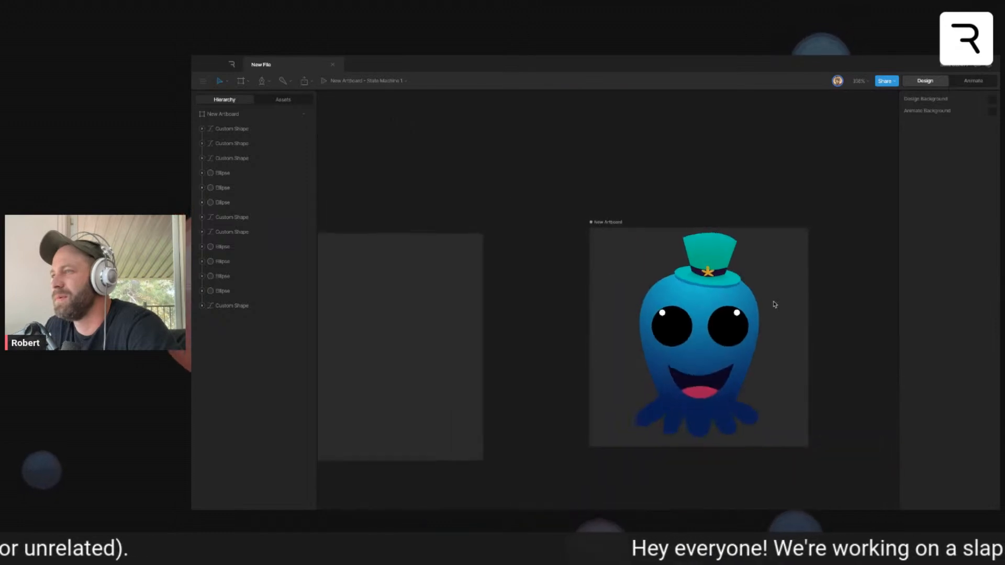
{"action": "scroll", "coordinate": [775, 305], "scroll_direction": "down", "scroll_amount": 3}
{"action": "scroll", "coordinate": [775, 305], "scroll_direction": "up", "scroll_amount": 5}
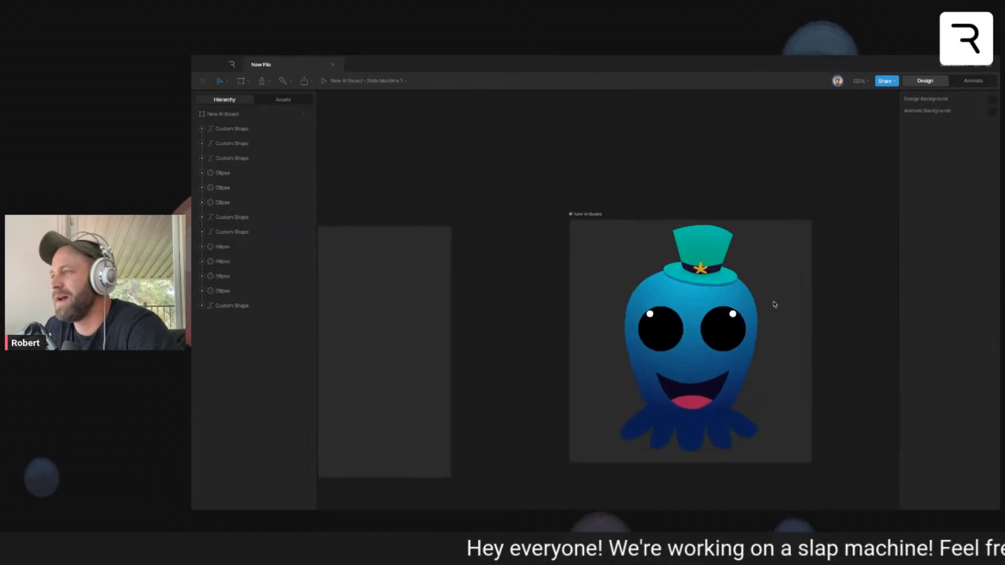
{"action": "scroll", "coordinate": [764, 272], "scroll_direction": "up", "scroll_amount": 2}
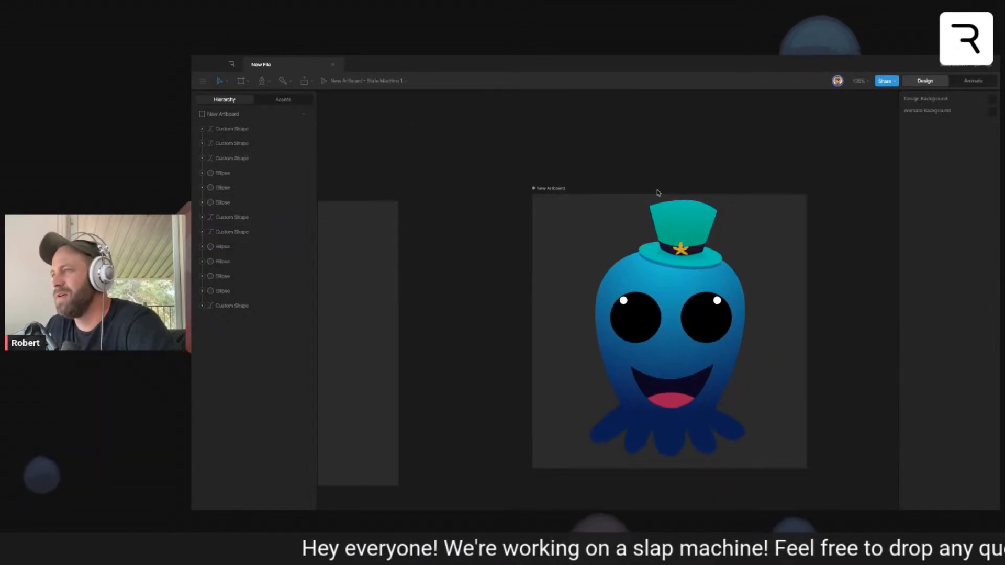
{"action": "scroll", "coordinate": [715, 208], "scroll_direction": "up", "scroll_amount": 5}
{"action": "scroll", "coordinate": [722, 283], "scroll_direction": "down", "scroll_amount": 4}
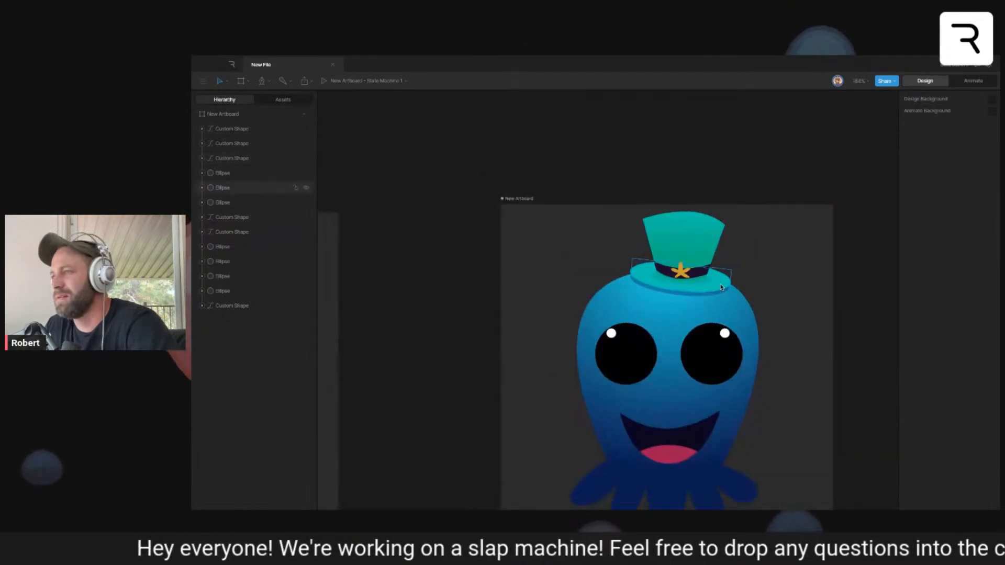
{"action": "scroll", "coordinate": [723, 288], "scroll_direction": "down", "scroll_amount": 3}
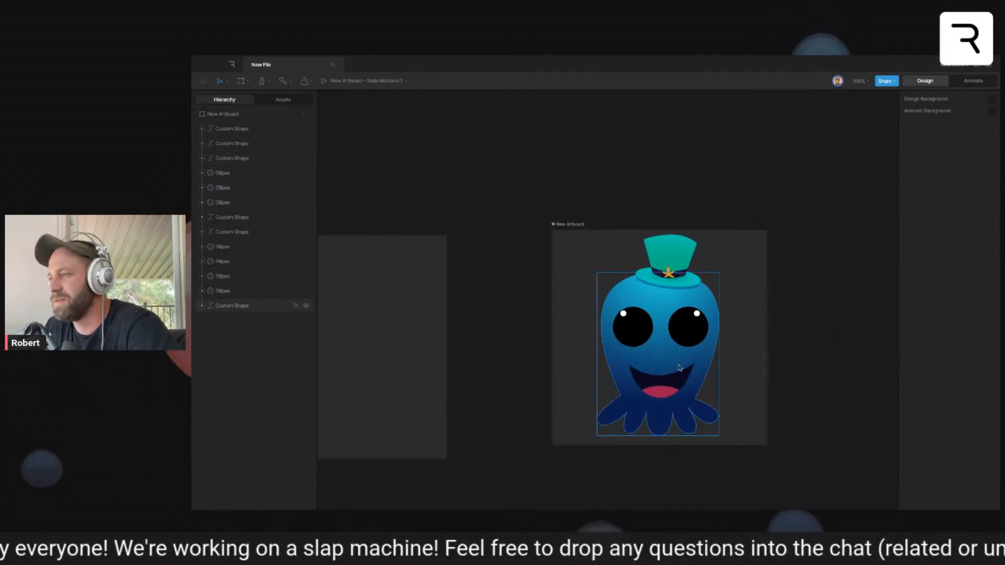
{"action": "scroll", "coordinate": [638, 319], "scroll_direction": "up", "scroll_amount": 1}
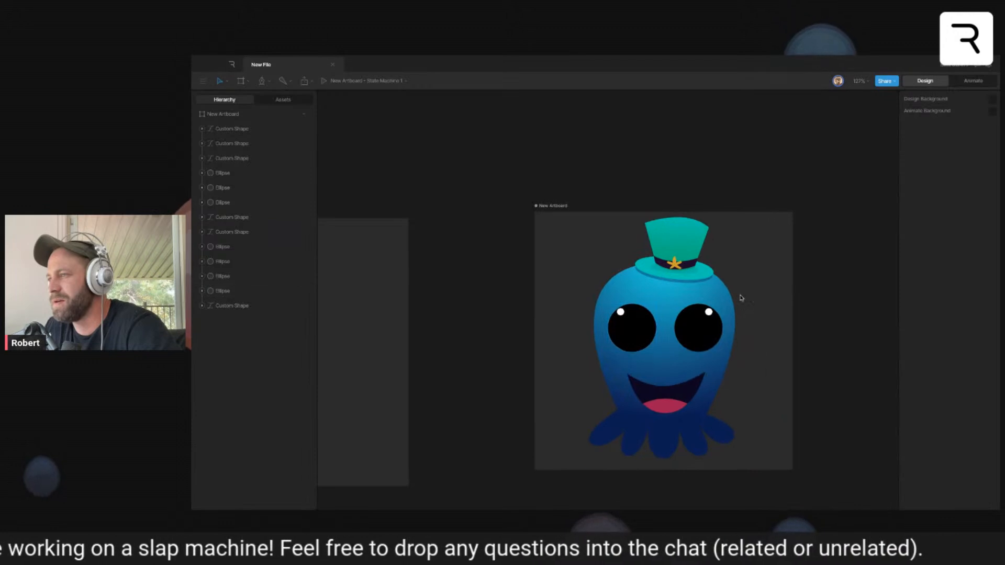
- Group all of the octopus character's shapes, including the hat, and name the group Character Main
{"action": "scroll", "coordinate": [769, 307], "scroll_direction": "right", "scroll_amount": 2}
{"action": "left_click_drag", "start_coordinate": [557, 230], "coordinate": [735, 470]}
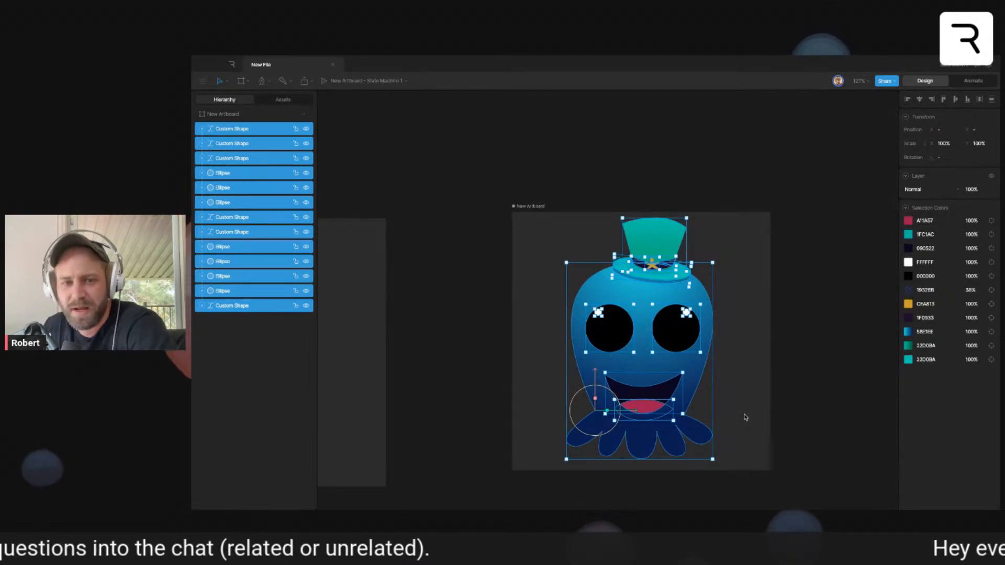
{"action": "key", "text": "ctrl+g"}
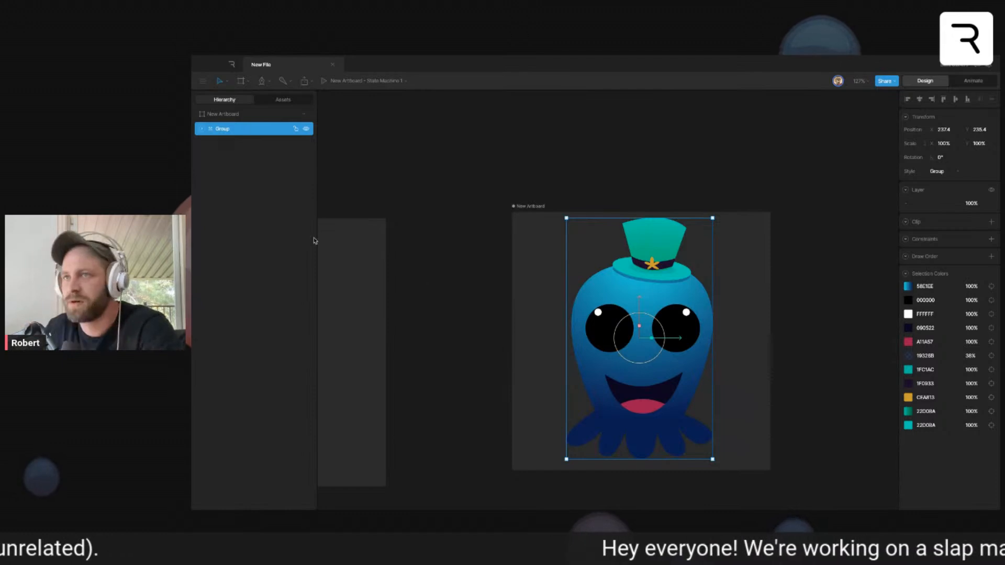
{"action": "double_click", "coordinate": [225, 131]}
{"action": "type", "text": "Root Gr"}
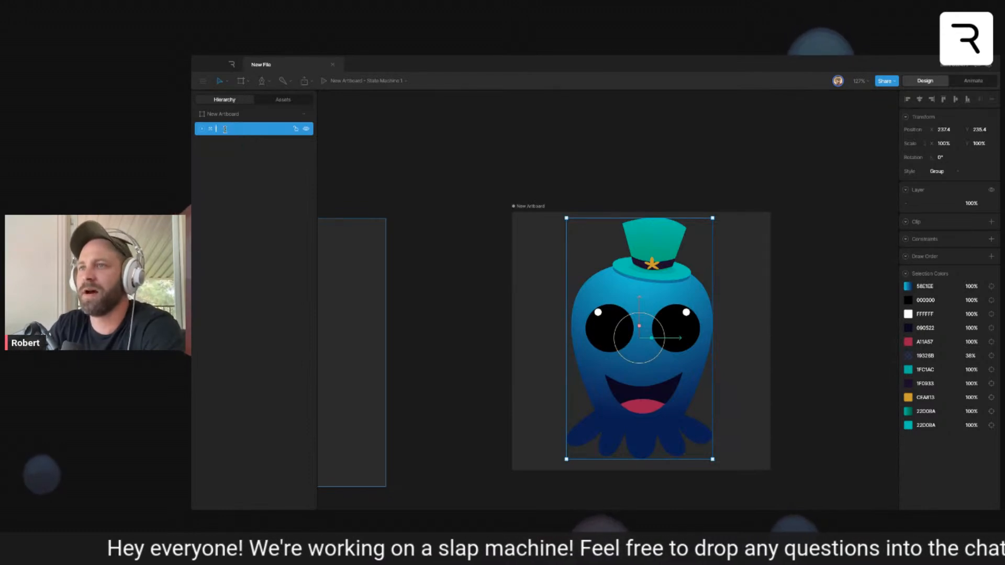
{"action": "type", "text": "Character Ma"}
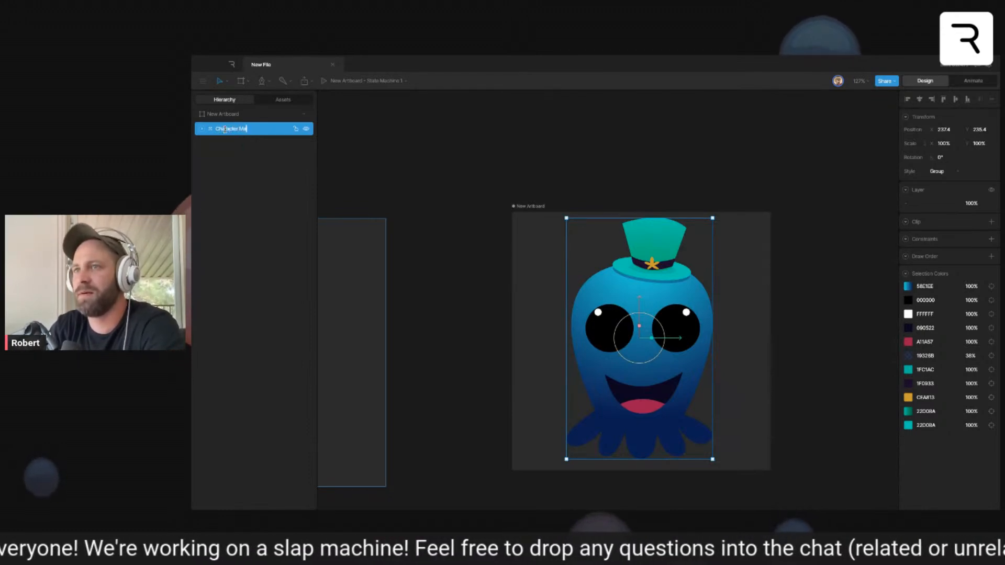
{"action": "type", "text": "in"}
{"action": "key", "text": "Escape"}
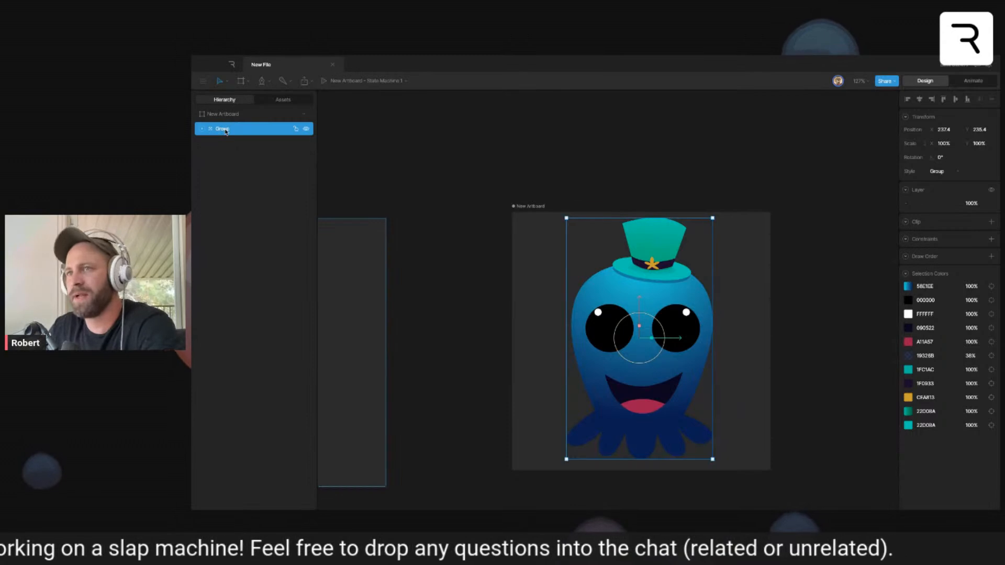
- Wrap the Character Main group in a parent group named Root Group
{"action": "double_click", "coordinate": [225, 130]}
{"action": "type", "text": "Root"}
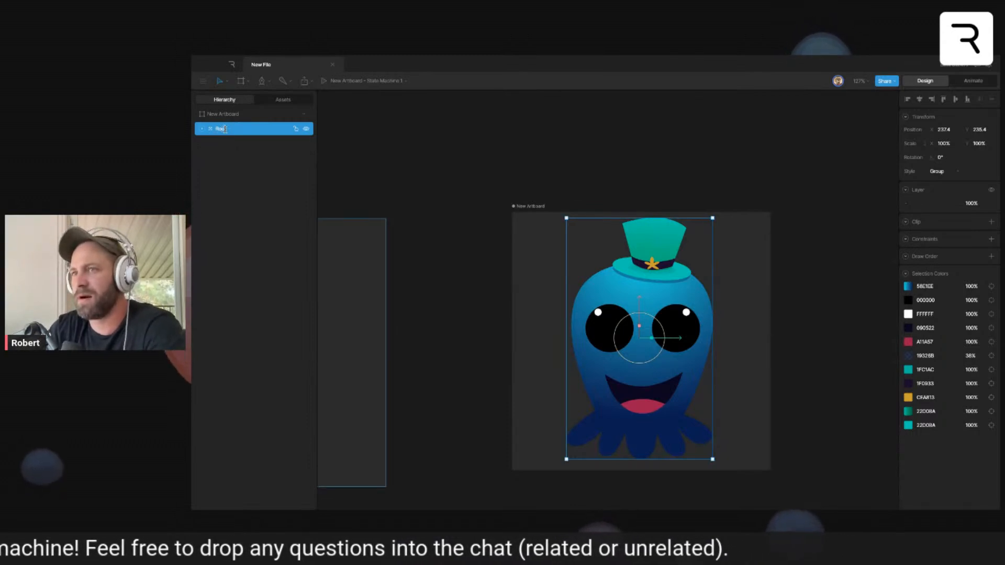
{"action": "type", "text": " Group"}
{"action": "key", "text": "Return"}
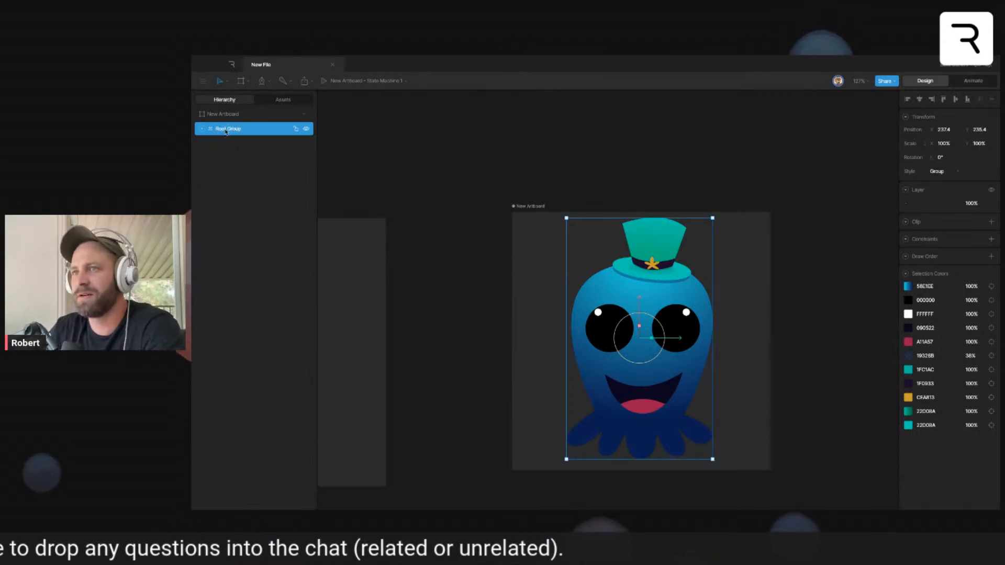
- Group the hat's shapes inside Character Main, from the starfish down to the brim shadow, and name the group Hat
{"action": "left_click", "coordinate": [202, 129]}
{"action": "left_click", "coordinate": [216, 144]}
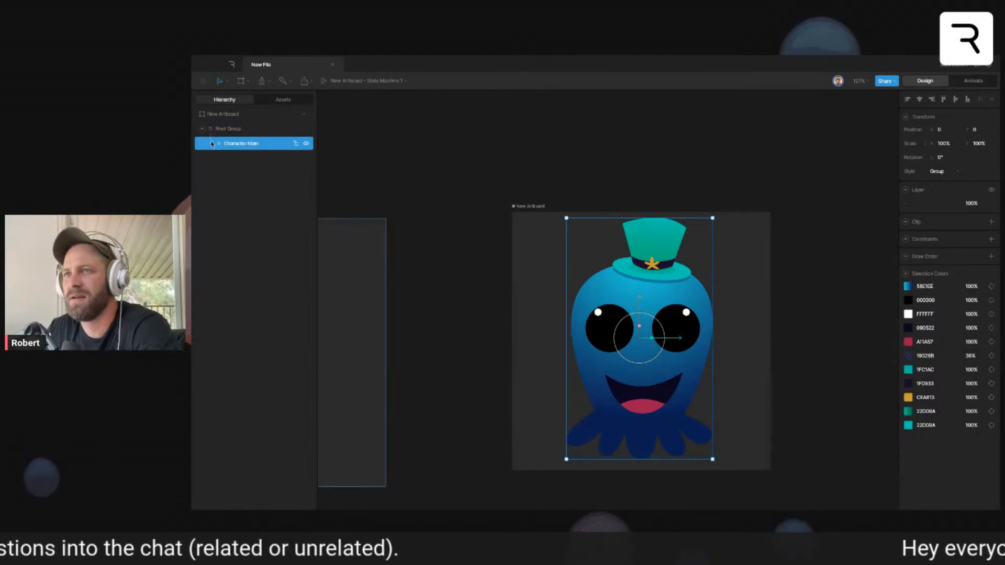
{"action": "left_click", "coordinate": [211, 143]}
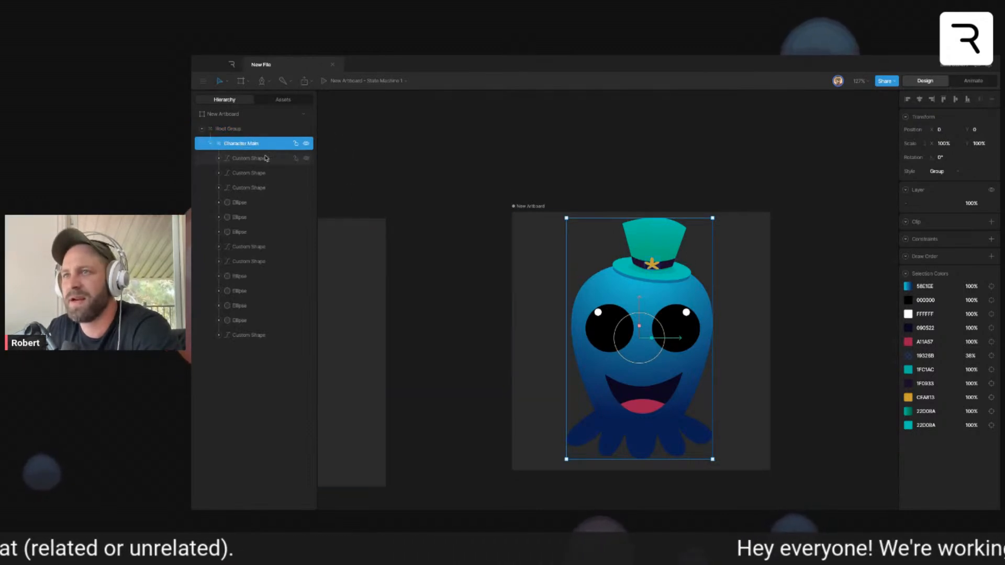
{"action": "left_click", "coordinate": [250, 217]}
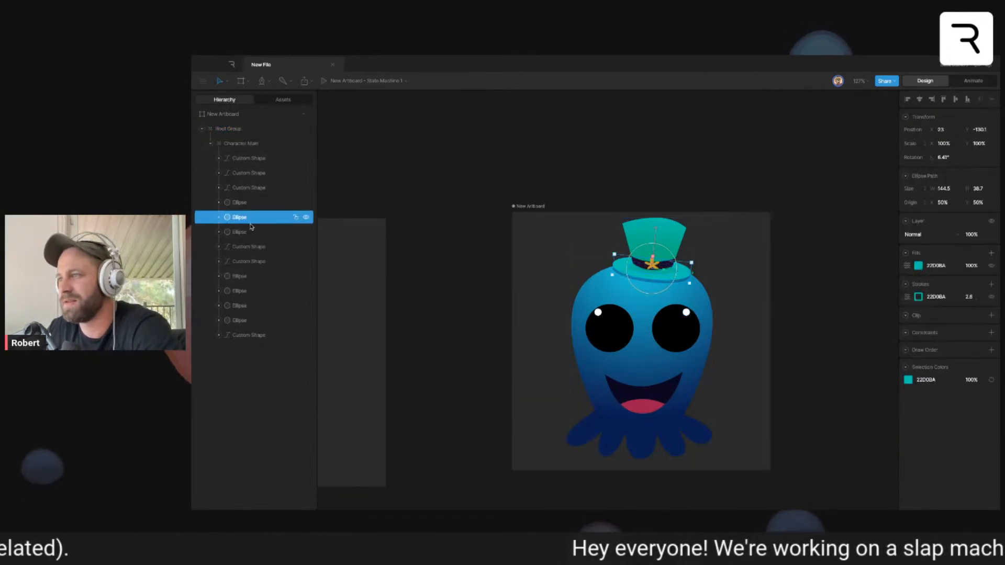
{"action": "left_click", "coordinate": [251, 232]}
{"action": "left_click", "coordinate": [246, 160]}
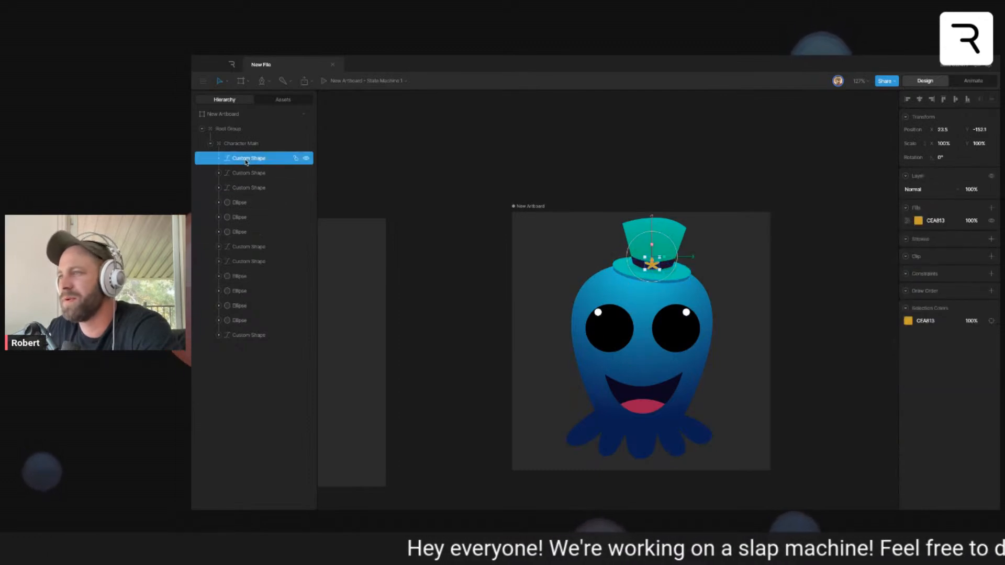
{"action": "left_click", "coordinate": [237, 232], "text": "shift"}
{"action": "key", "text": "ctrl+g"}
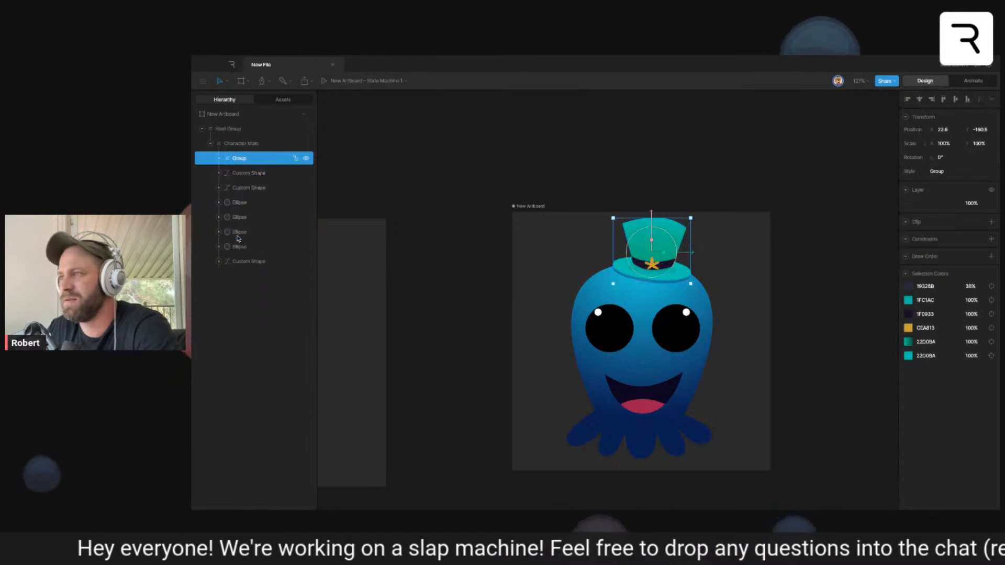
{"action": "double_click", "coordinate": [239, 158]}
{"action": "type", "text": "Hat"}
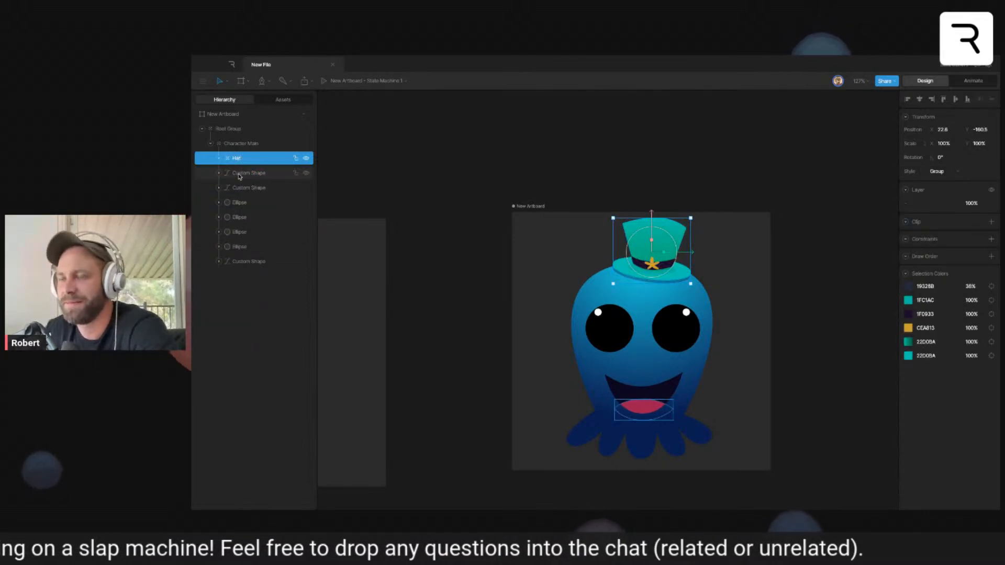
- Group the tongue and the dark mouth shape inside Character Main and name the group Mouth
{"action": "left_click", "coordinate": [241, 175]}
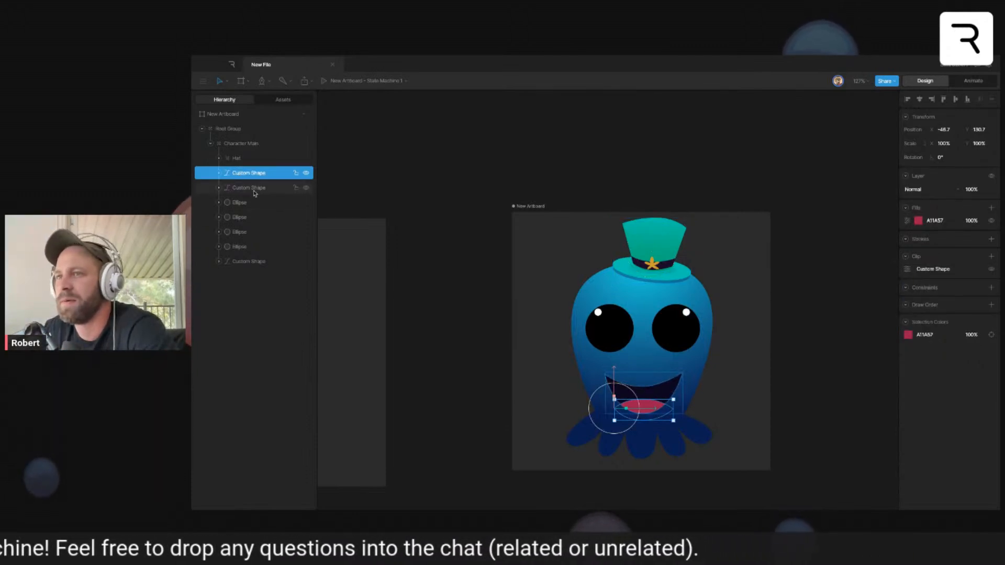
{"action": "left_click", "coordinate": [255, 190], "text": "shift"}
{"action": "key", "text": "ctrl+g"}
{"action": "double_click", "coordinate": [239, 174]}
{"action": "type", "text": "M"}
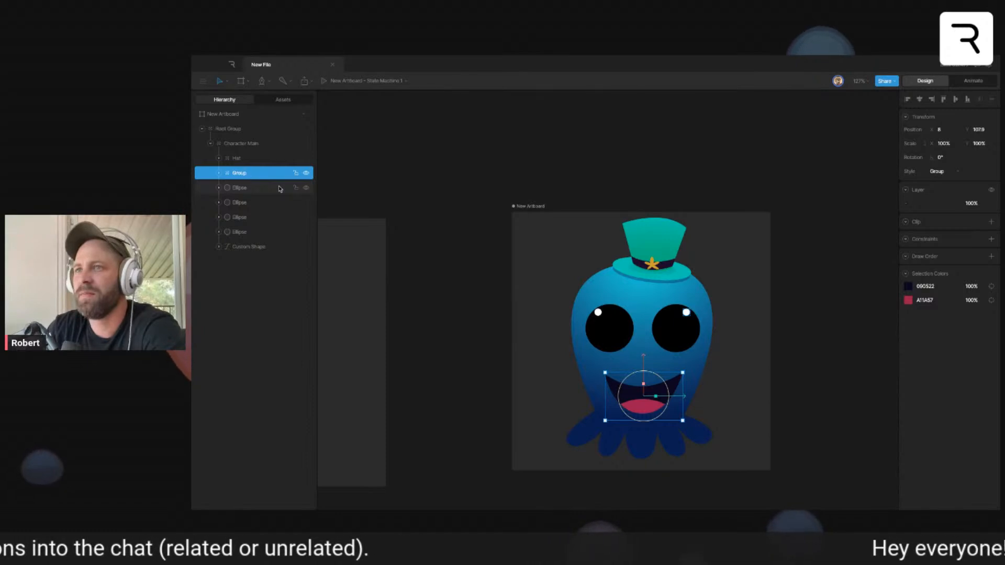
- Group the black ellipse and white highlight of the eye on the artboard's right side as Right eye
{"action": "left_click", "coordinate": [261, 190]}
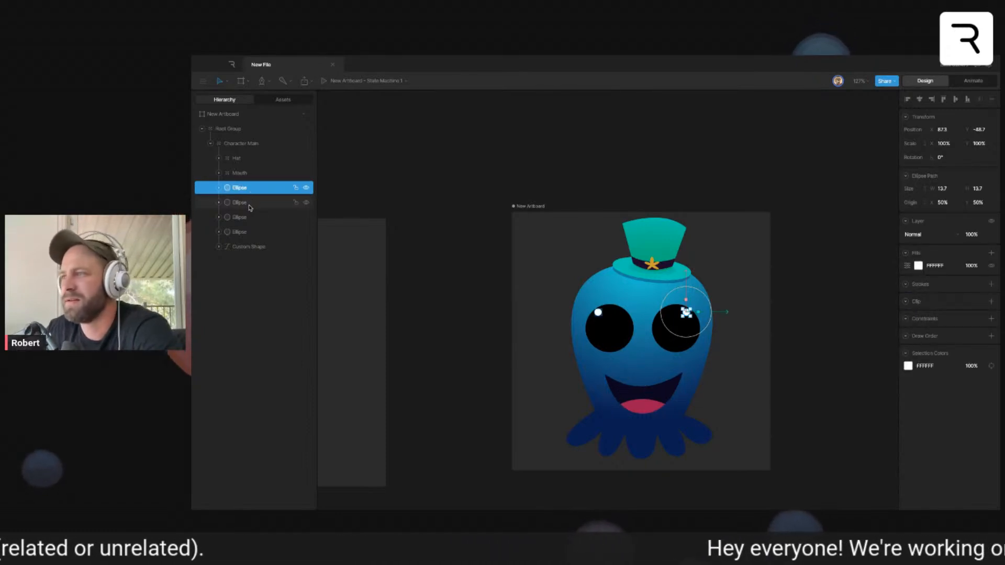
{"action": "left_click", "coordinate": [249, 204], "text": "shift"}
{"action": "left_click", "coordinate": [249, 204], "text": "shift"}
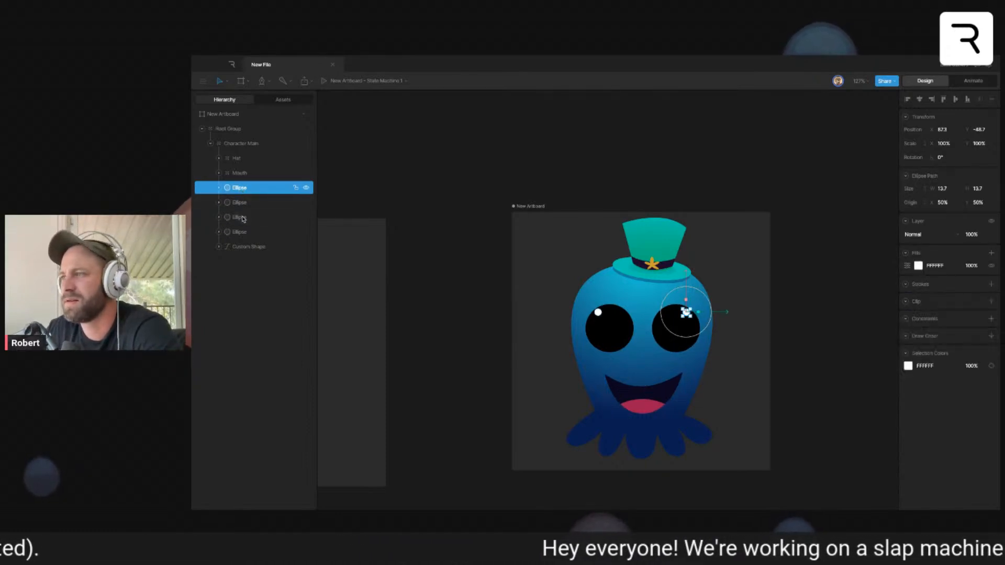
{"action": "left_click", "coordinate": [243, 218], "text": "shift"}
{"action": "key", "text": "ctrl+g"}
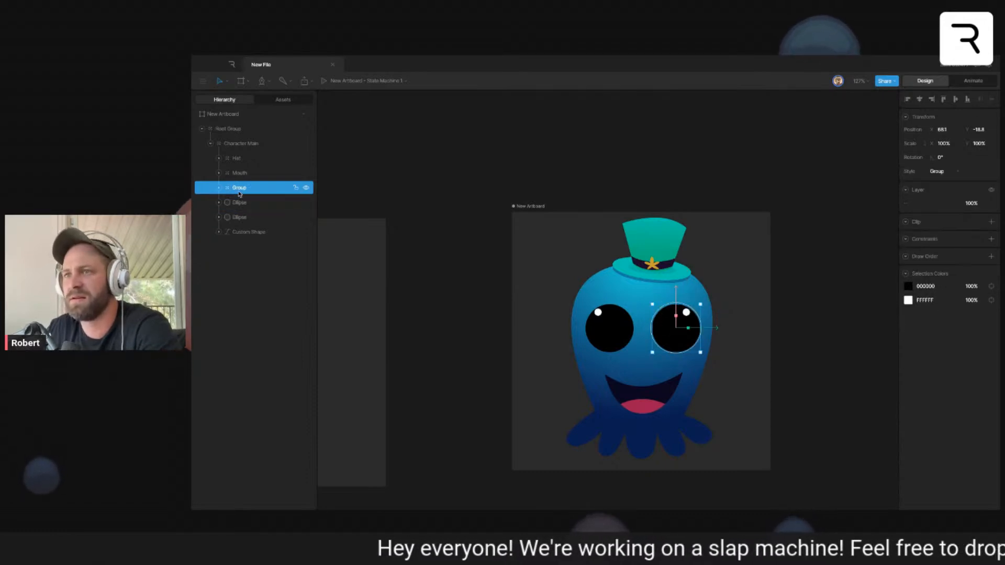
{"action": "type", "text": "Right eye"}
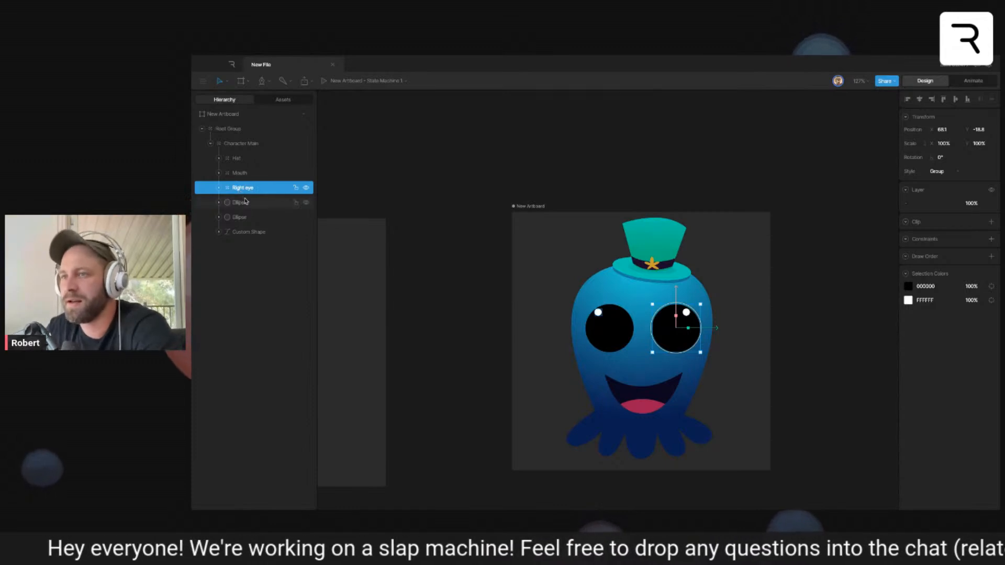
- Group the two ellipses of the remaining eye and name the group Left eye
{"action": "left_click", "coordinate": [240, 203]}
{"action": "left_click", "coordinate": [247, 219], "text": "shift"}
{"action": "key", "text": "ctrl+g"}
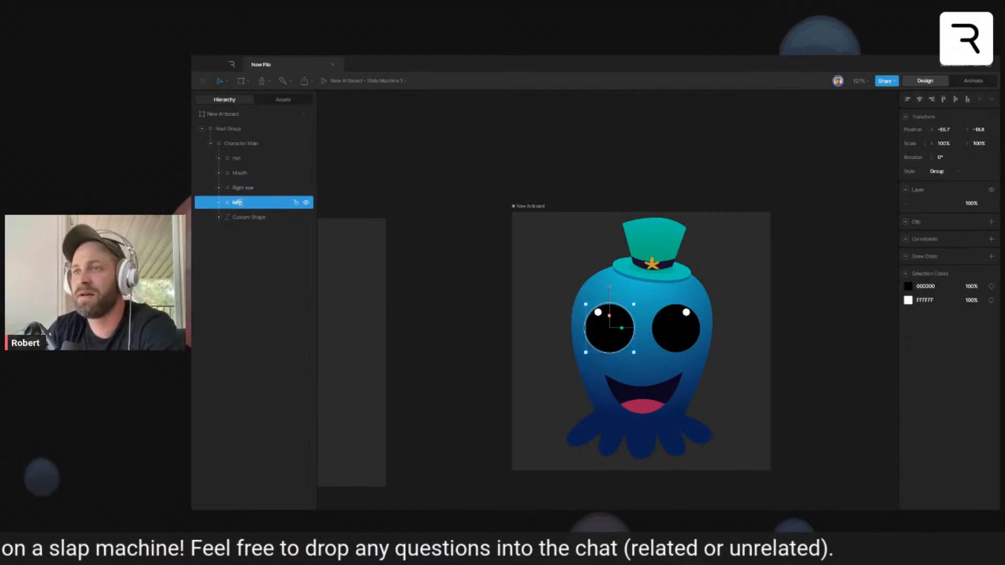
{"action": "type", "text": "Left"}
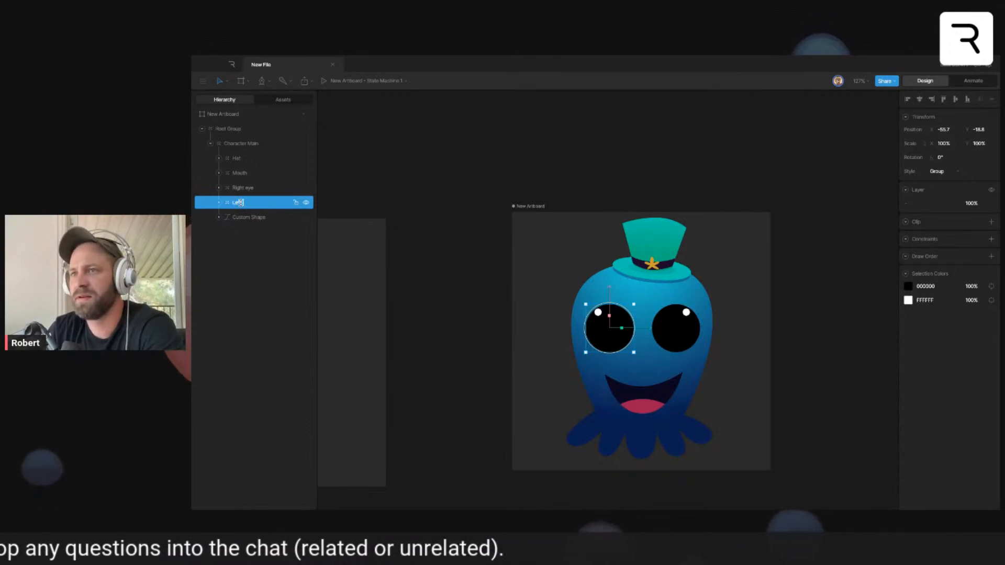
{"action": "type", "text": " eye"}
- Rename the remaining blue octopus shape as Body and deselect it
{"action": "left_click", "coordinate": [241, 217]}
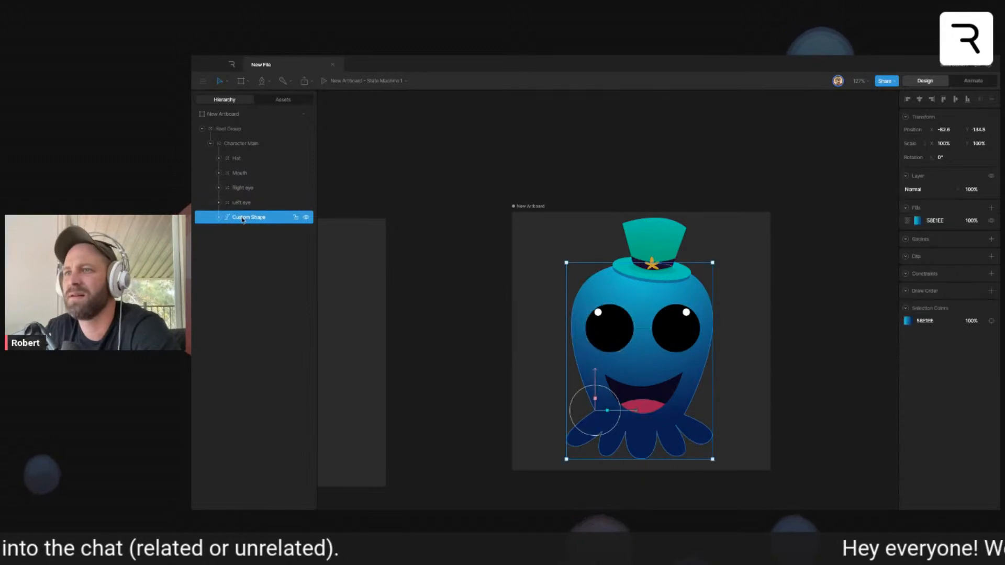
{"action": "double_click", "coordinate": [256, 218]}
{"action": "type", "text": "Body"}
{"action": "key", "text": "Return"}
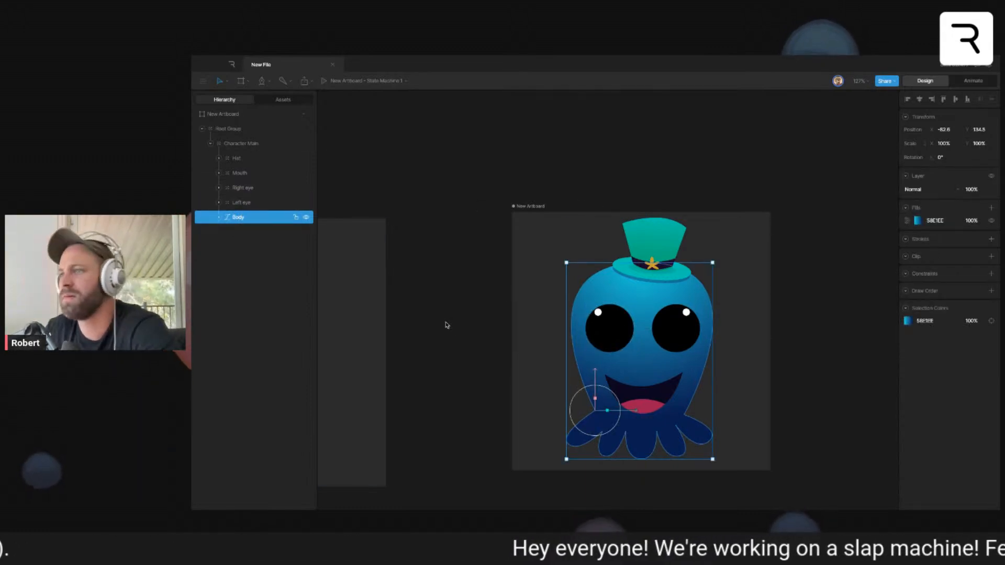
{"action": "left_click", "coordinate": [449, 321]}
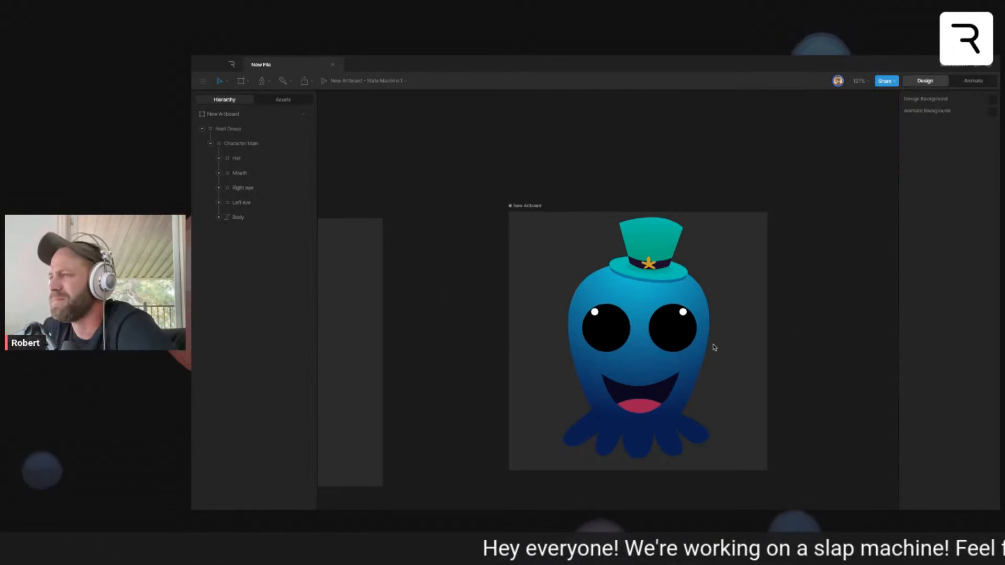
- Draw a horizontal root bone about 82 units long below the mouth, across the base of the tentacles, and leave it deselected
{"action": "scroll", "coordinate": [713, 348], "scroll_direction": "up", "scroll_amount": 5}
{"action": "scroll", "coordinate": [716, 349], "scroll_direction": "down", "scroll_amount": 8}
{"action": "scroll", "coordinate": [720, 353], "scroll_direction": "up", "scroll_amount": 3}
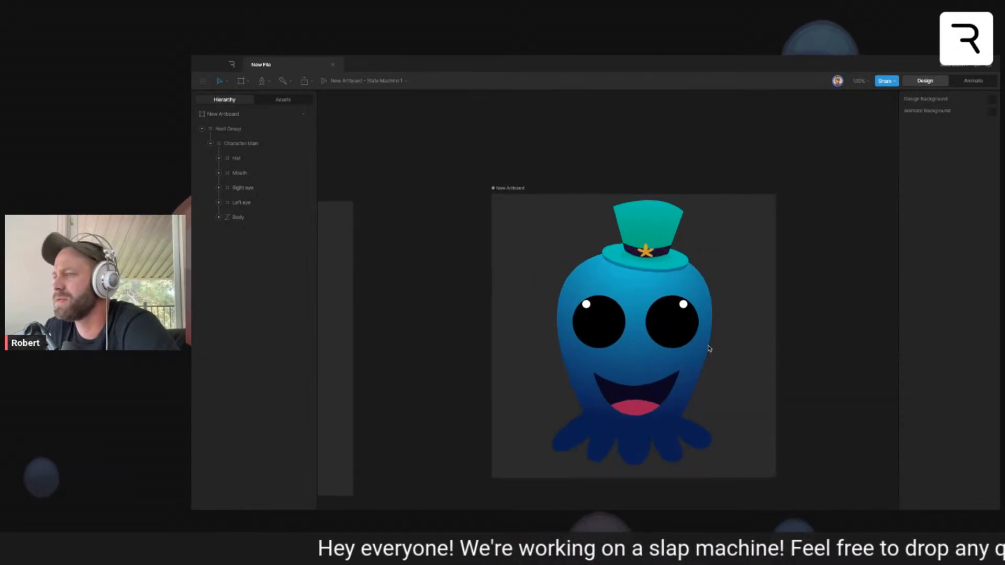
{"action": "left_click", "coordinate": [697, 371]}
{"action": "scroll", "coordinate": [697, 370], "scroll_direction": "up", "scroll_amount": 2}
{"action": "scroll", "coordinate": [699, 370], "scroll_direction": "down", "scroll_amount": 1}
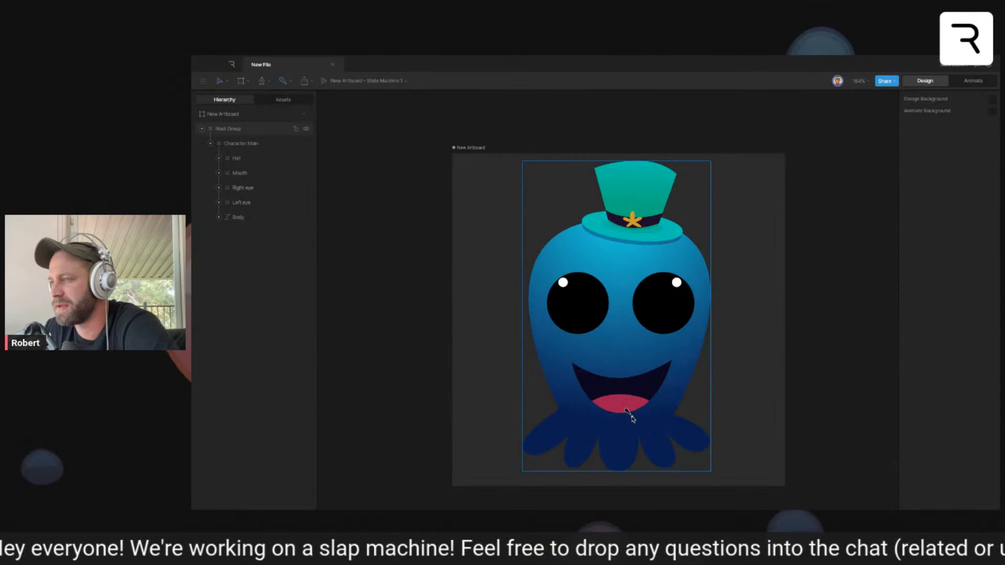
{"action": "key", "text": "p"}
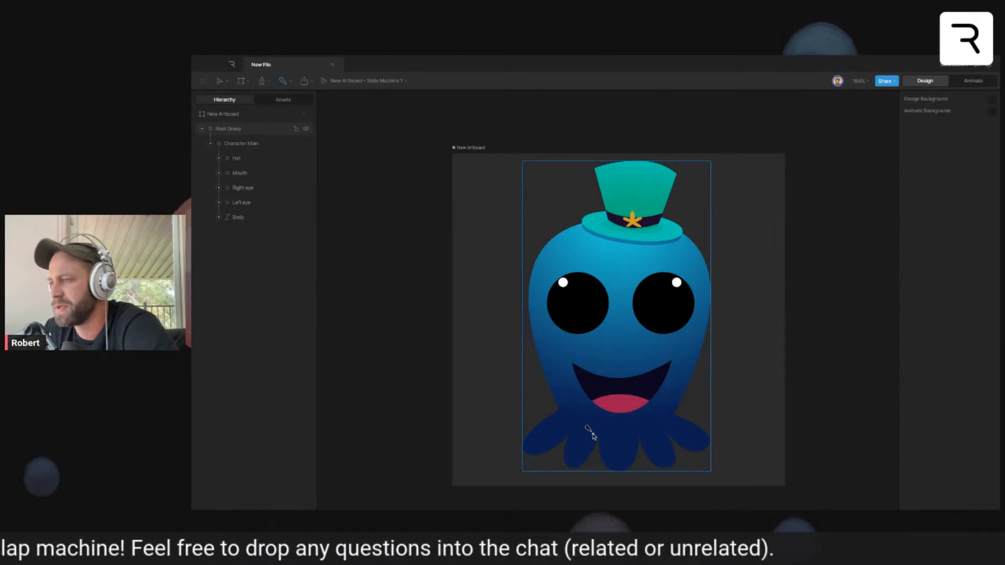
{"action": "left_click", "coordinate": [594, 434]}
{"action": "left_click", "coordinate": [651, 434]}
{"action": "key", "text": "Escape"}
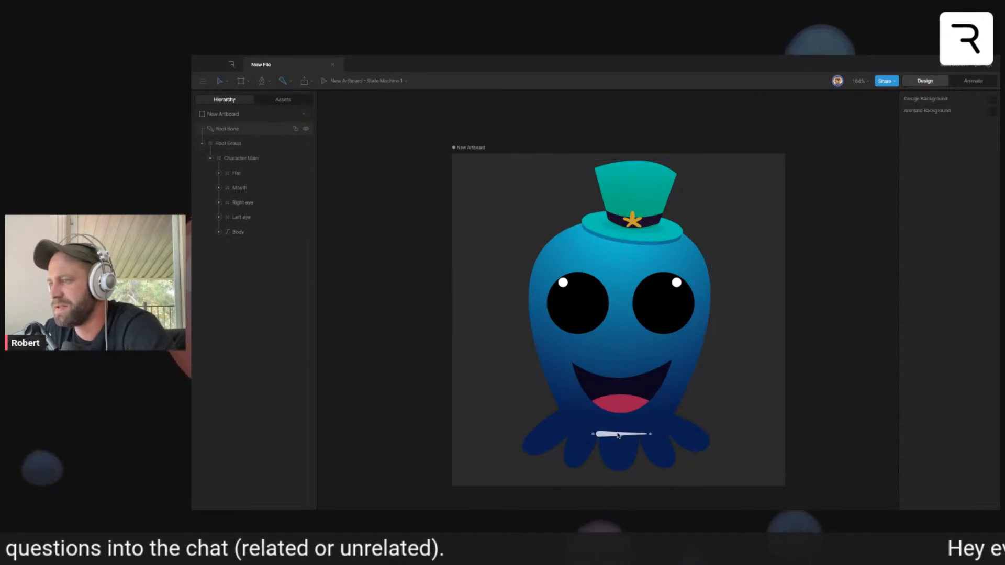
{"action": "left_click", "coordinate": [620, 435]}
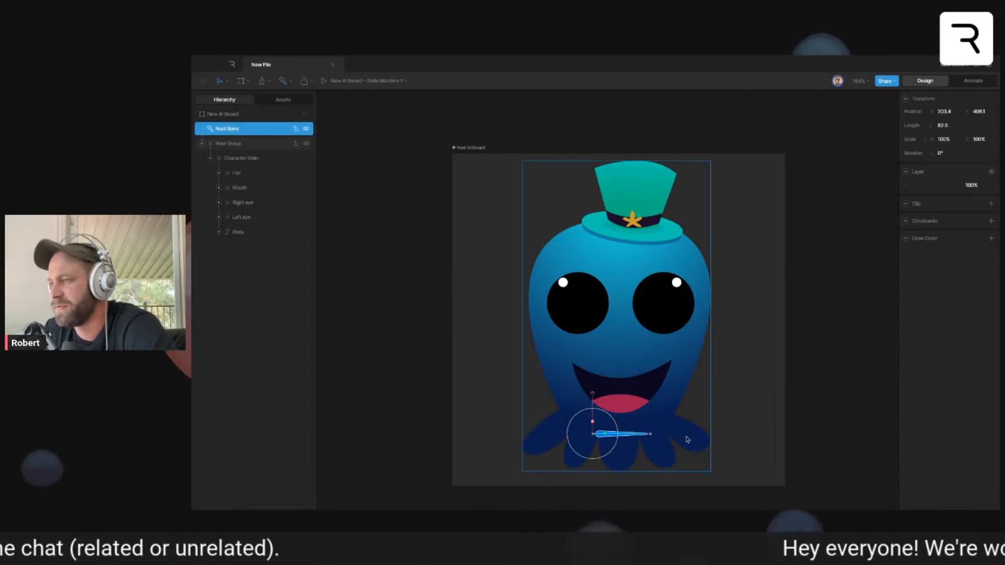
{"action": "left_click", "coordinate": [734, 409]}
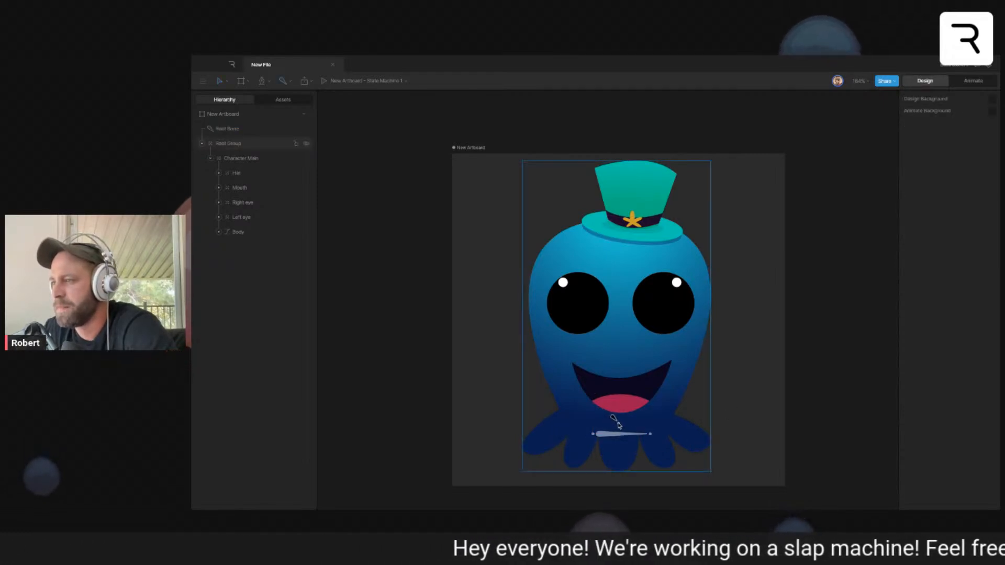
- Draw a vertical root bone about 279 units long from just below the mouth up to the hat's brim
{"action": "left_click_drag", "start_coordinate": [617, 423], "coordinate": [617, 232]}
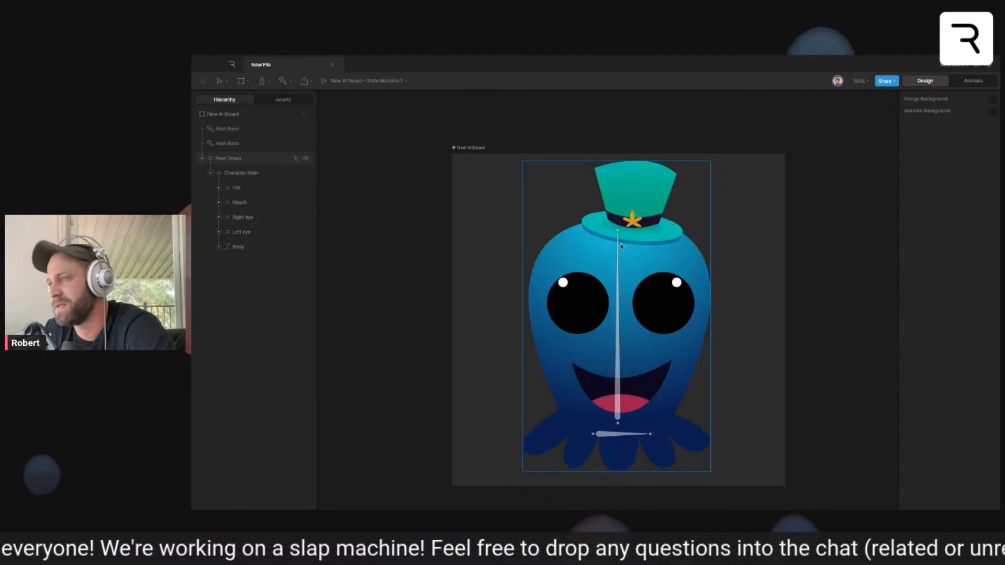
{"action": "key", "text": "v"}
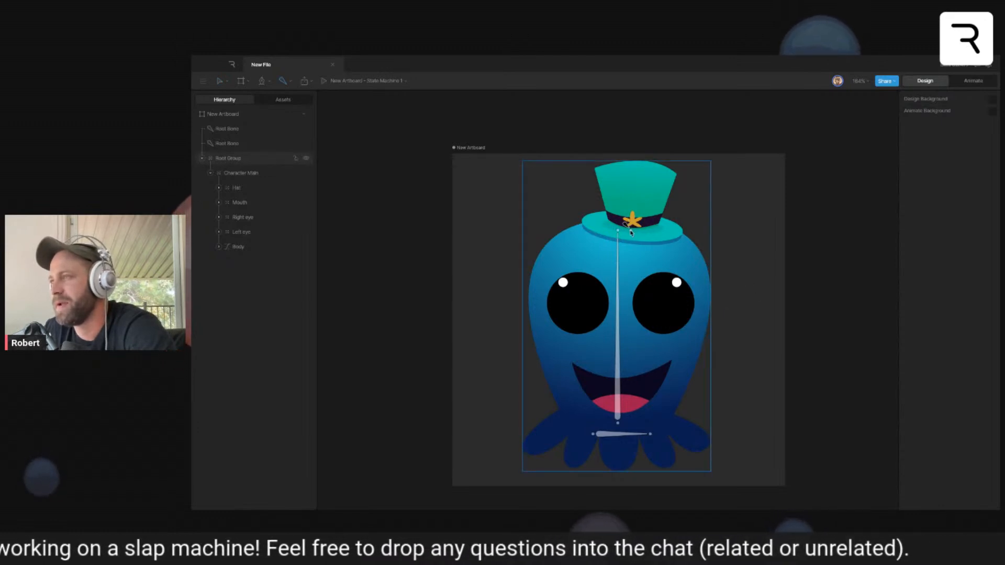
{"action": "left_click_drag", "start_coordinate": [630, 232], "coordinate": [636, 163]}
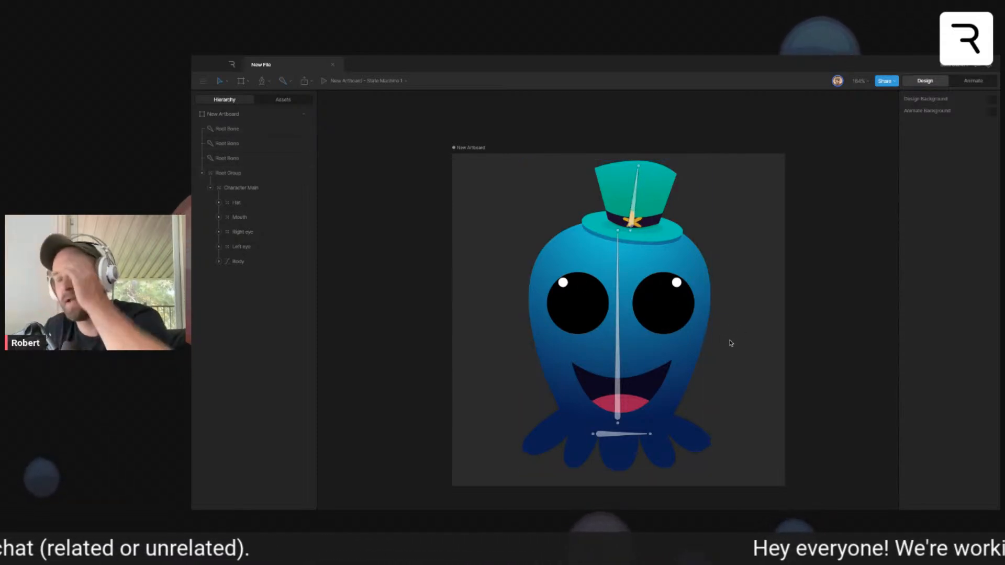
{"action": "left_click", "coordinate": [634, 212]}
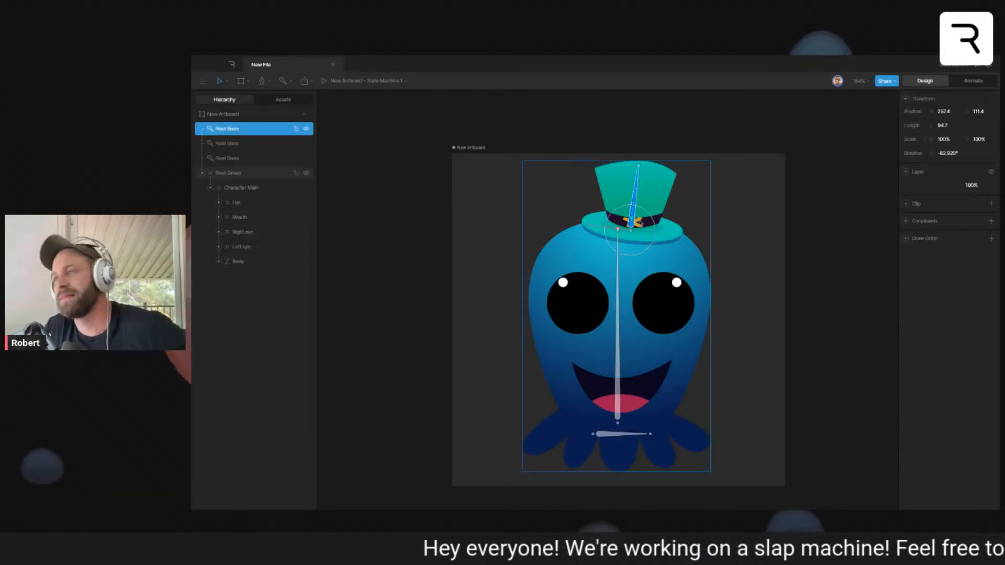
{"action": "key", "text": "Delete"}
- Add an empty group on the hat, set its style to Target, and move it onto the hat band's star
{"action": "key", "text": "g"}
{"action": "left_click", "coordinate": [632, 195]}
{"action": "left_click", "coordinate": [936, 173]}
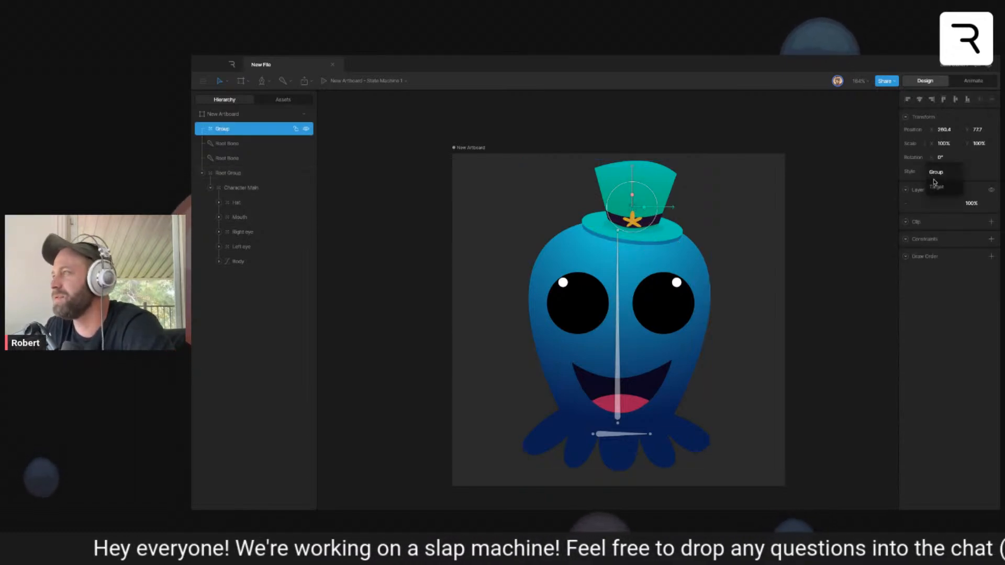
{"action": "left_click", "coordinate": [936, 186]}
{"action": "left_click", "coordinate": [756, 208]}
{"action": "left_click_drag", "start_coordinate": [634, 210], "coordinate": [635, 226]}
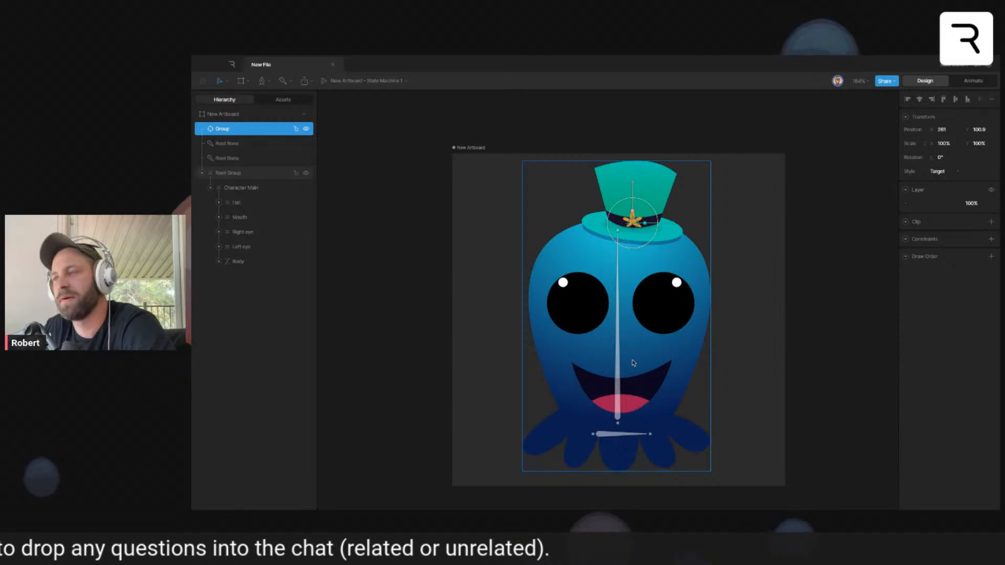
- Freeze the artwork and move the Body shape's origin to the character's centre line near the base of the vertical bone
{"action": "left_click", "coordinate": [563, 353]}
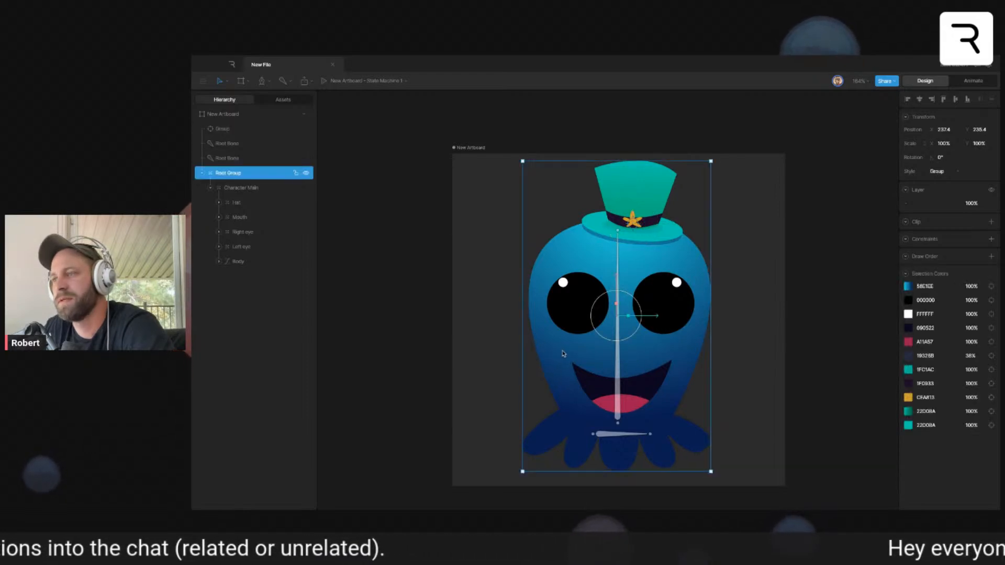
{"action": "left_click", "coordinate": [237, 261]}
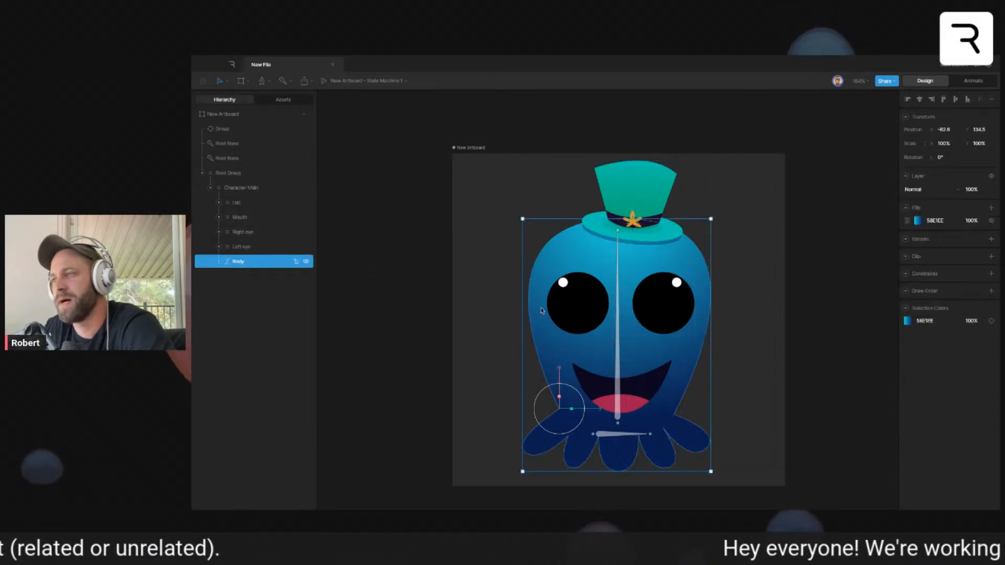
{"action": "key", "text": "y"}
{"action": "left_click_drag", "start_coordinate": [601, 410], "coordinate": [659, 419]}
{"action": "left_click_drag", "start_coordinate": [620, 376], "coordinate": [620, 384]}
- Align both ends of the Body's radial gradient with the vertical centre line, turn freeze off, and deselect the shape
{"action": "left_click", "coordinate": [918, 221]}
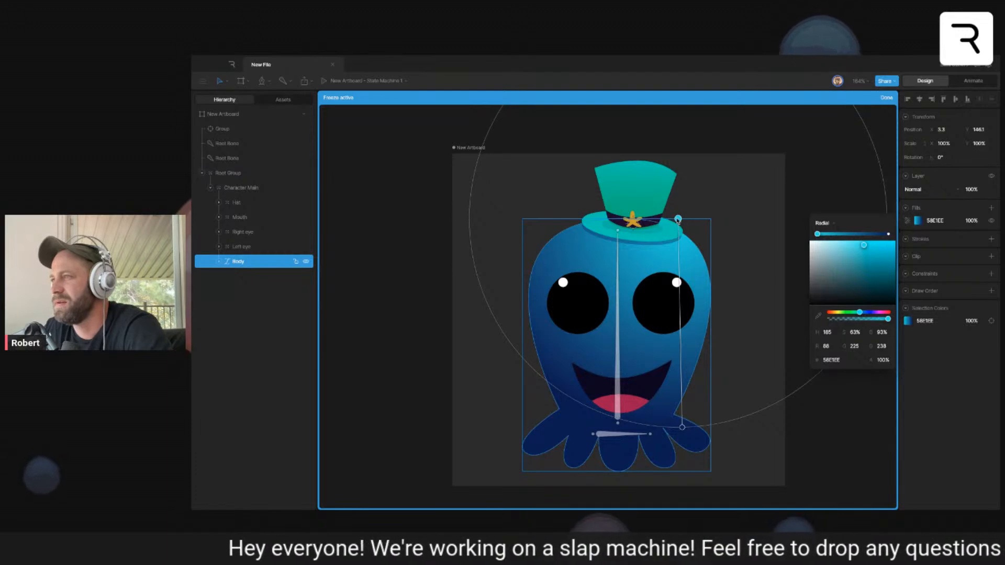
{"action": "left_click_drag", "start_coordinate": [679, 219], "coordinate": [618, 219]}
{"action": "left_click_drag", "start_coordinate": [681, 428], "coordinate": [619, 426]}
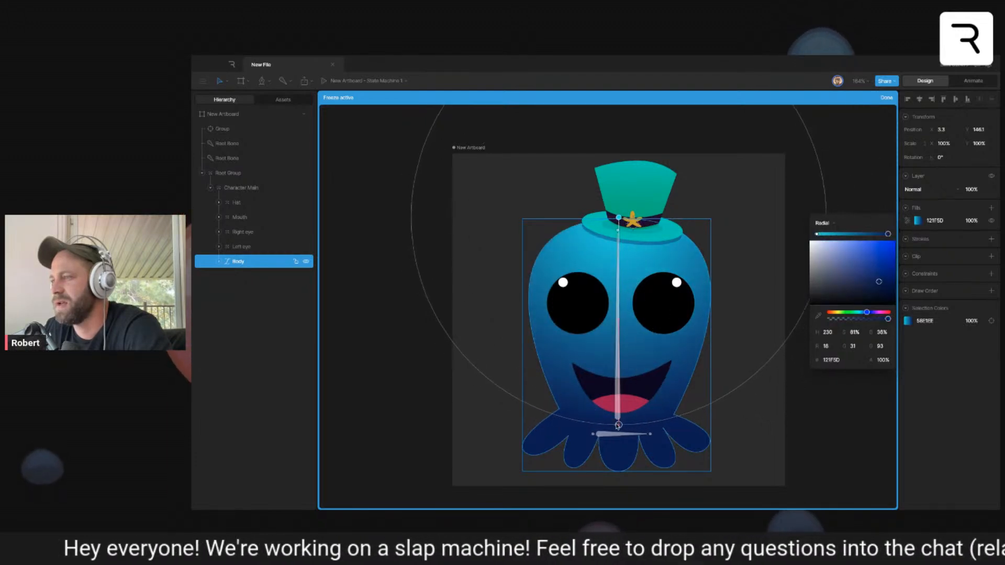
{"action": "key", "text": "y"}
{"action": "key", "text": "Escape"}
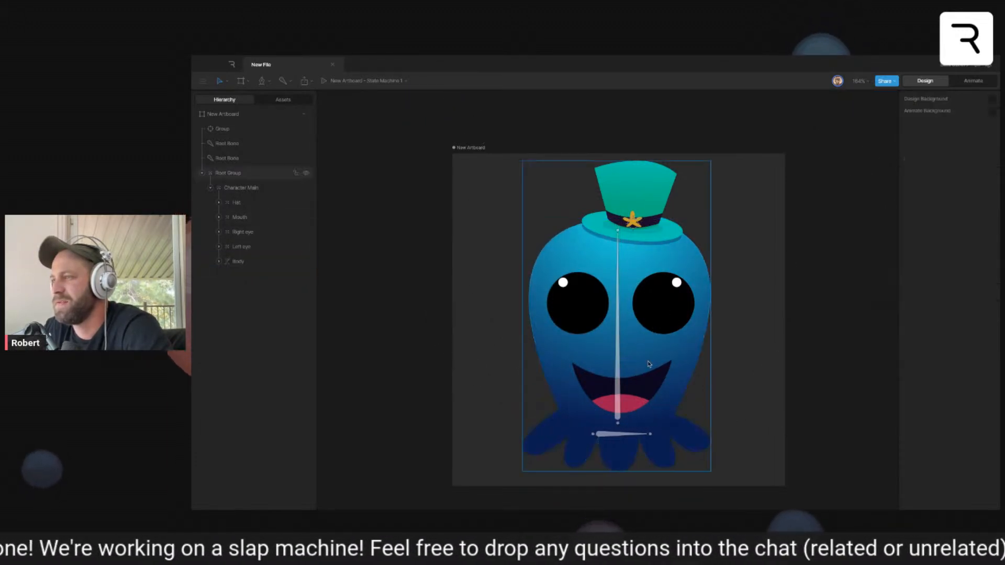
{"action": "left_click", "coordinate": [669, 349], "text": "super"}
{"action": "left_click_drag", "start_coordinate": [620, 407], "coordinate": [619, 409]}
{"action": "key", "text": "ctrl+z"}
{"action": "left_click", "coordinate": [776, 370]}
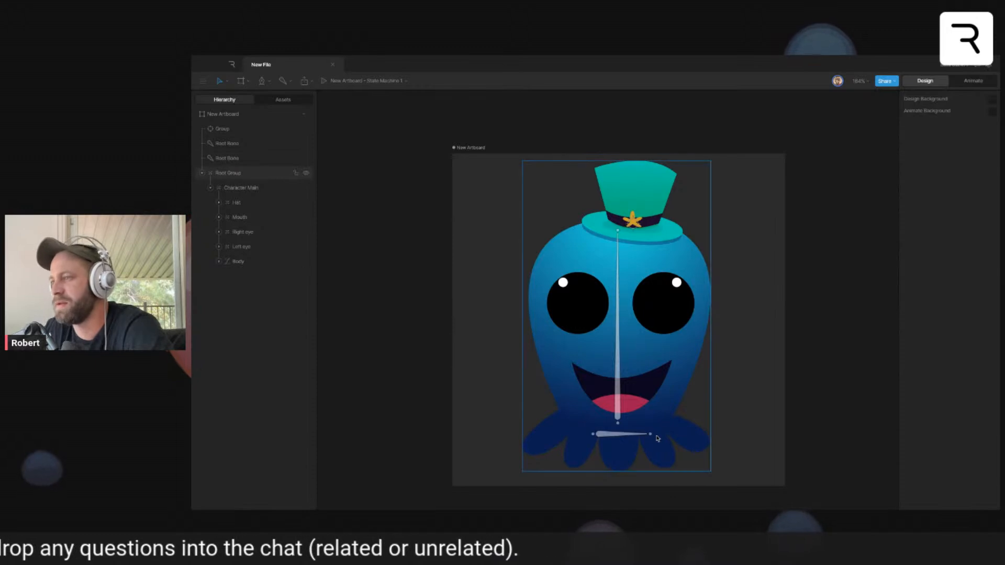
- Bind the Body's path to both the vertical and the horizontal root bones
{"action": "left_click", "coordinate": [679, 389], "text": "super"}
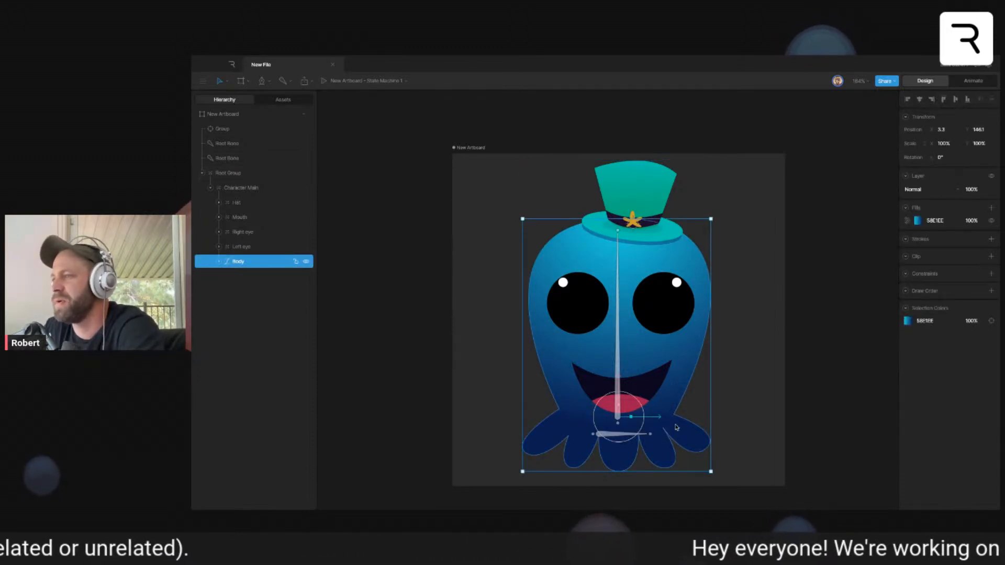
{"action": "double_click", "coordinate": [645, 442]}
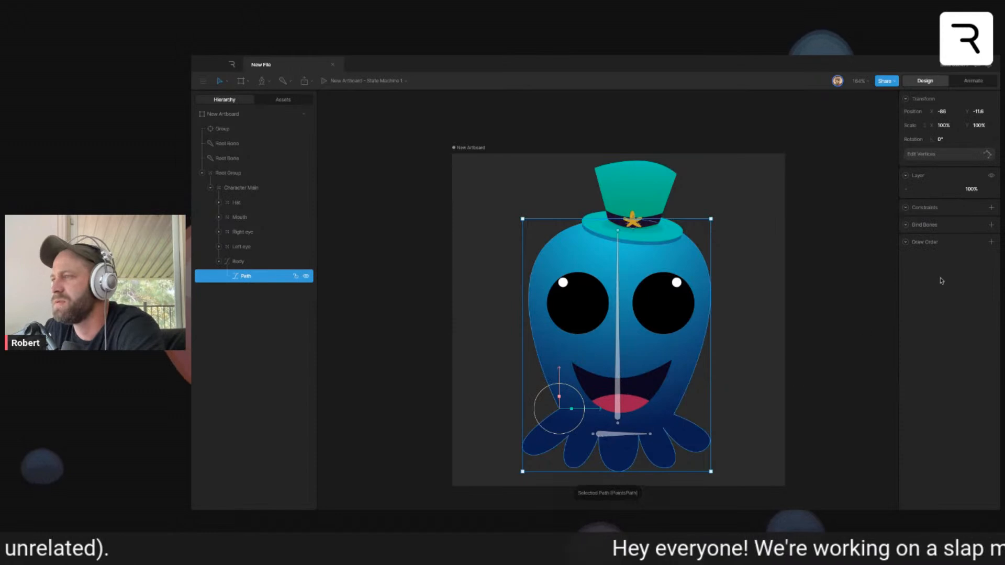
{"action": "left_click", "coordinate": [990, 225]}
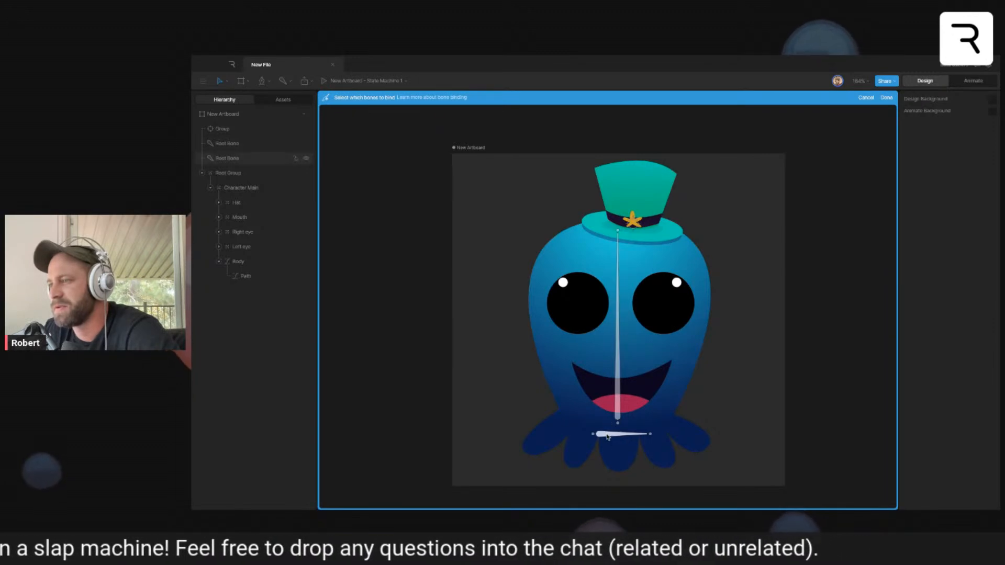
{"action": "left_click", "coordinate": [617, 381]}
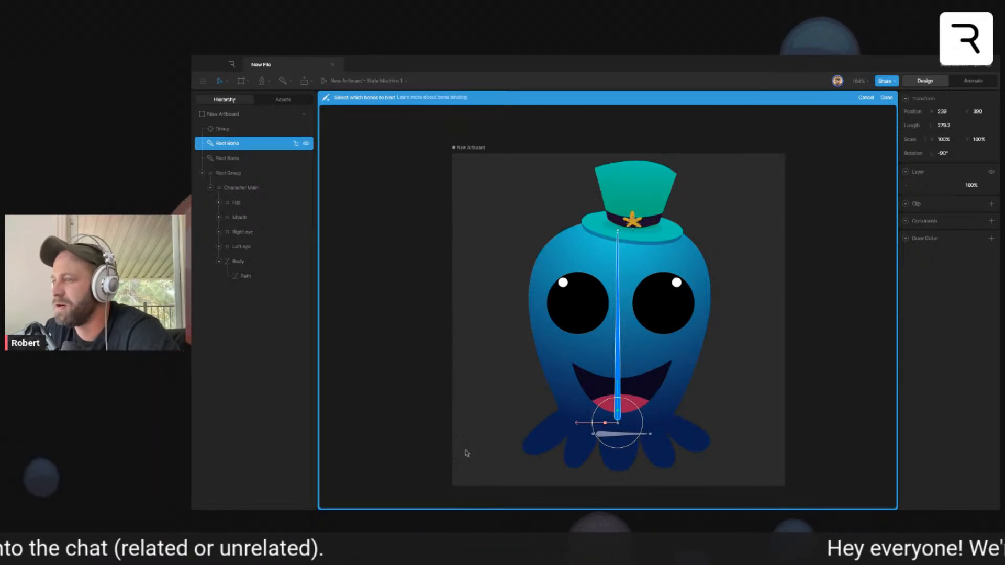
{"action": "left_click", "coordinate": [619, 439]}
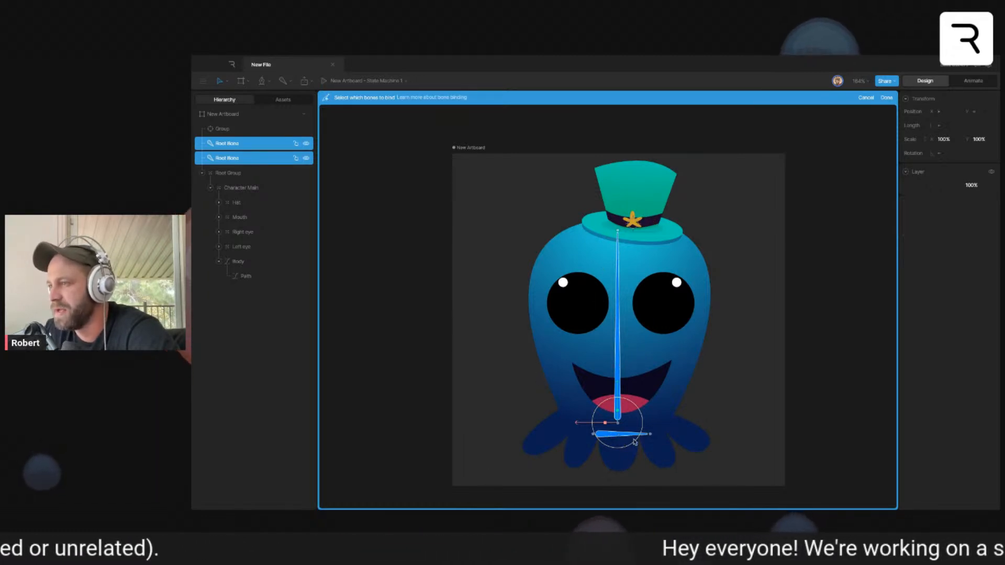
{"action": "left_click", "coordinate": [887, 97]}
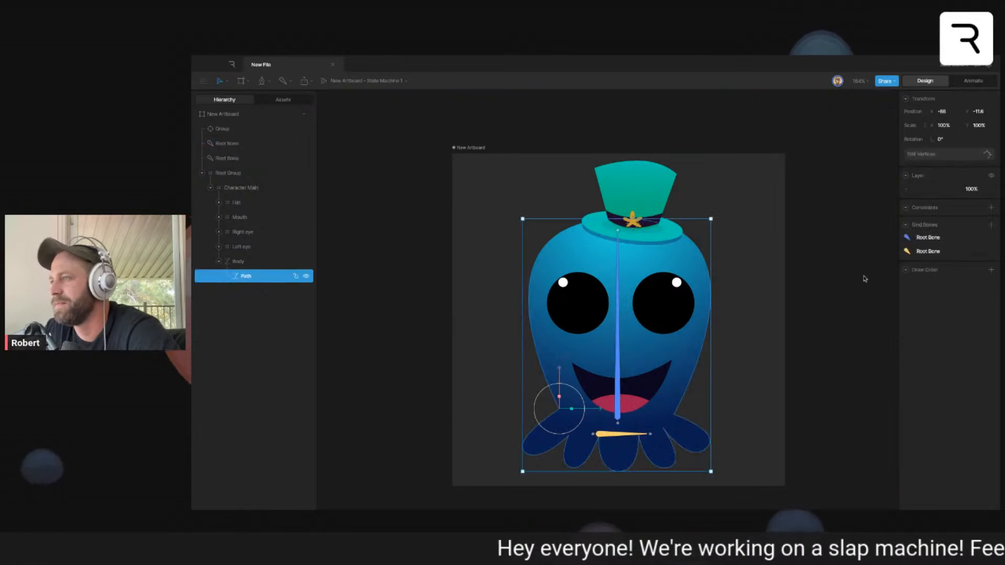
- Weight the tentacle vertices of the Body path 100% to the horizontal root bone and finish editing the vertices
{"action": "key", "text": "Return"}
{"action": "left_click_drag", "start_coordinate": [490, 423], "coordinate": [814, 501]}
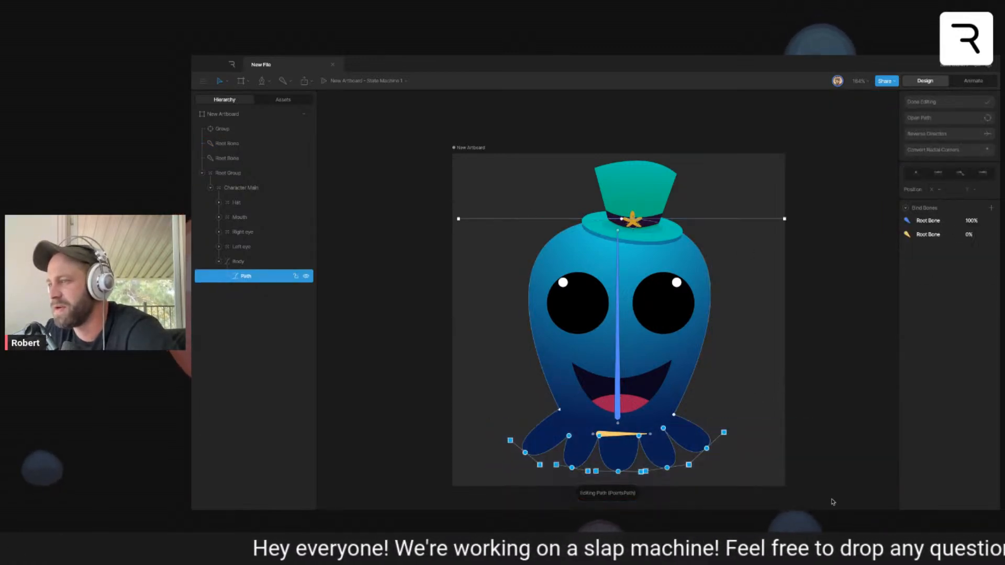
{"action": "left_click", "coordinate": [968, 234]}
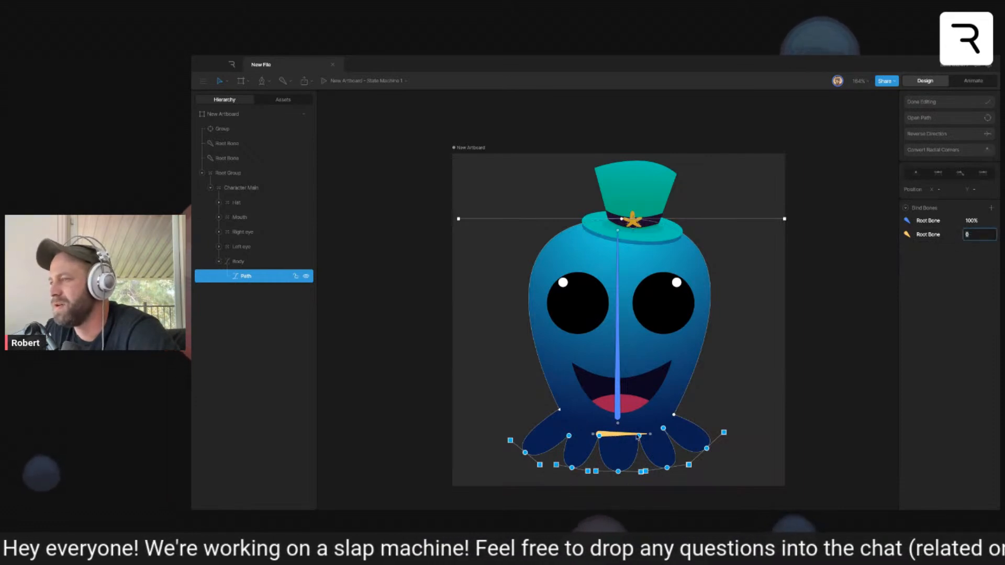
{"action": "type", "text": "100"}
{"action": "key", "text": "Return"}
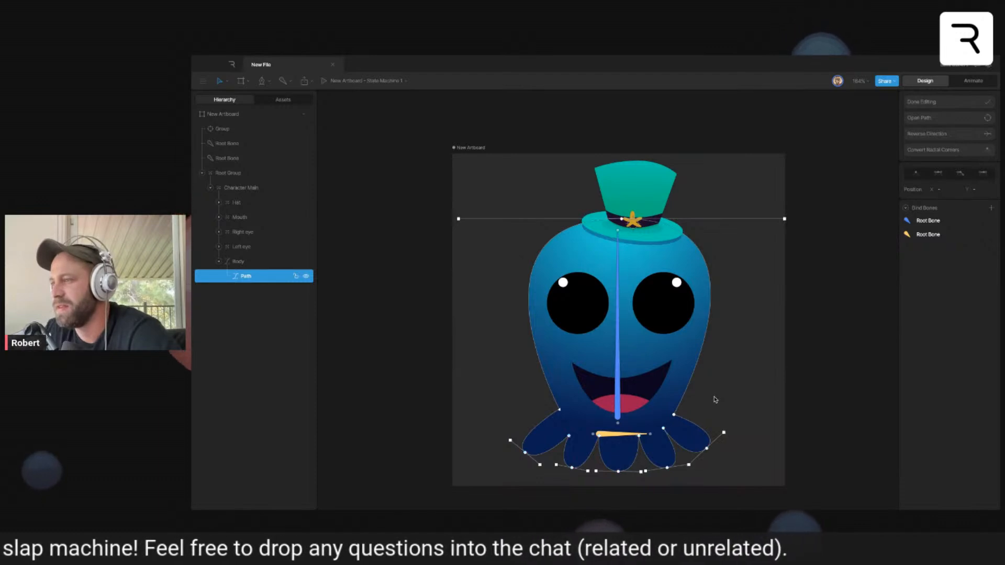
{"action": "left_click", "coordinate": [931, 101]}
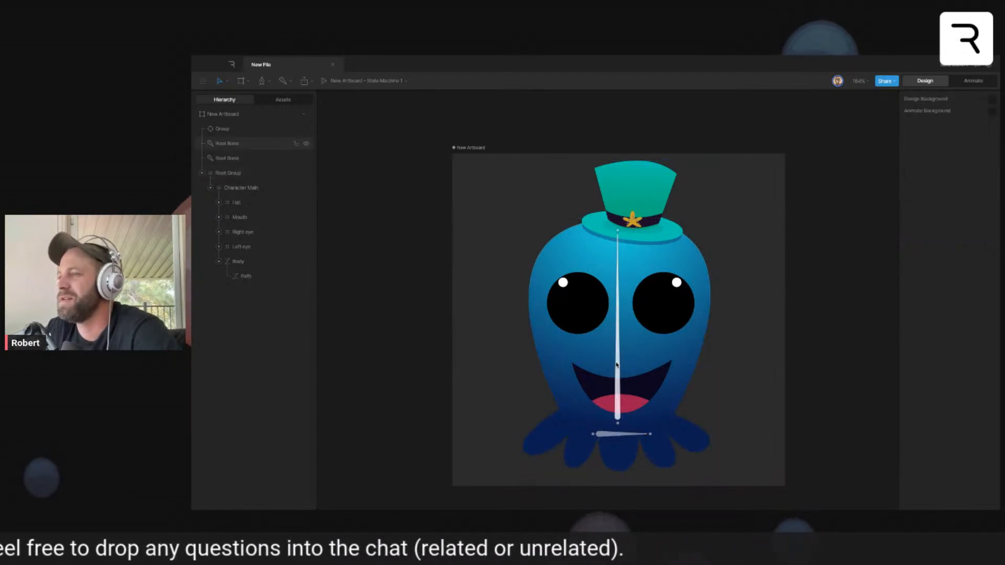
- Test how the body deforms by manipulating the vertical root bone, and deselect it
{"action": "left_click", "coordinate": [619, 388]}
{"action": "left_click_drag", "start_coordinate": [630, 406], "coordinate": [617, 407]}
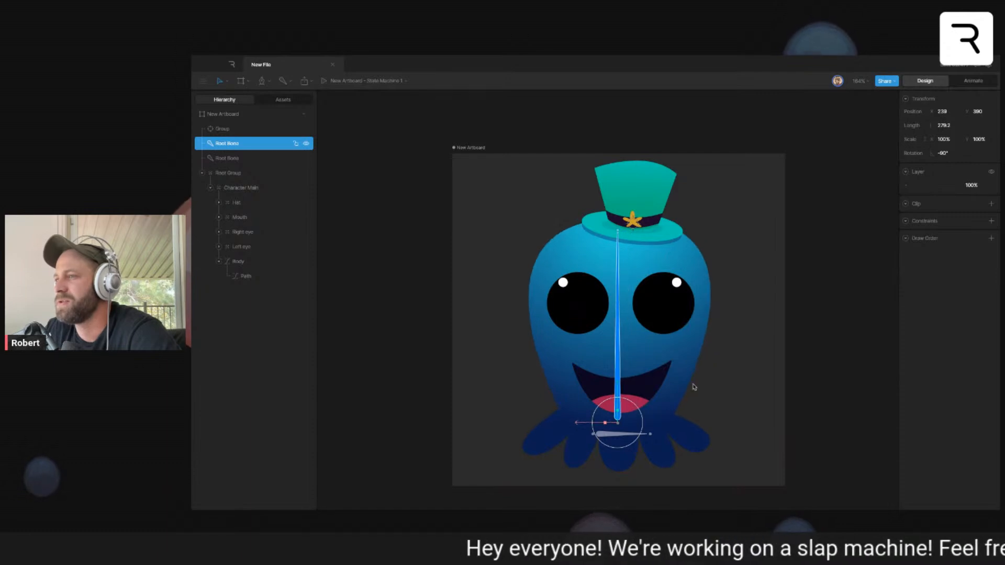
{"action": "left_click", "coordinate": [746, 378]}
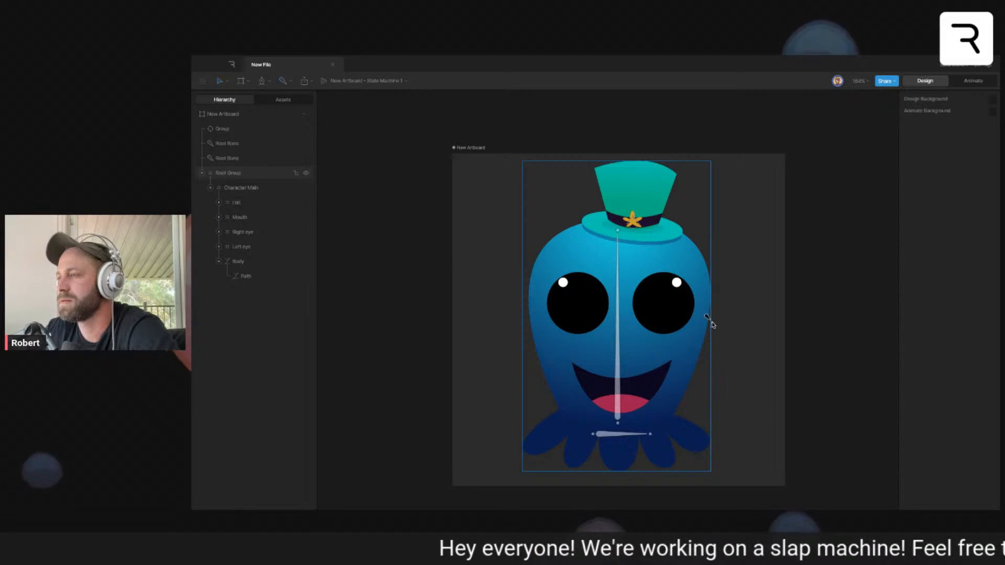
- Draw a short vertical root bone on each side of the body at eye height, as two separate bones
{"action": "left_click_drag", "start_coordinate": [718, 333], "coordinate": [718, 294]}
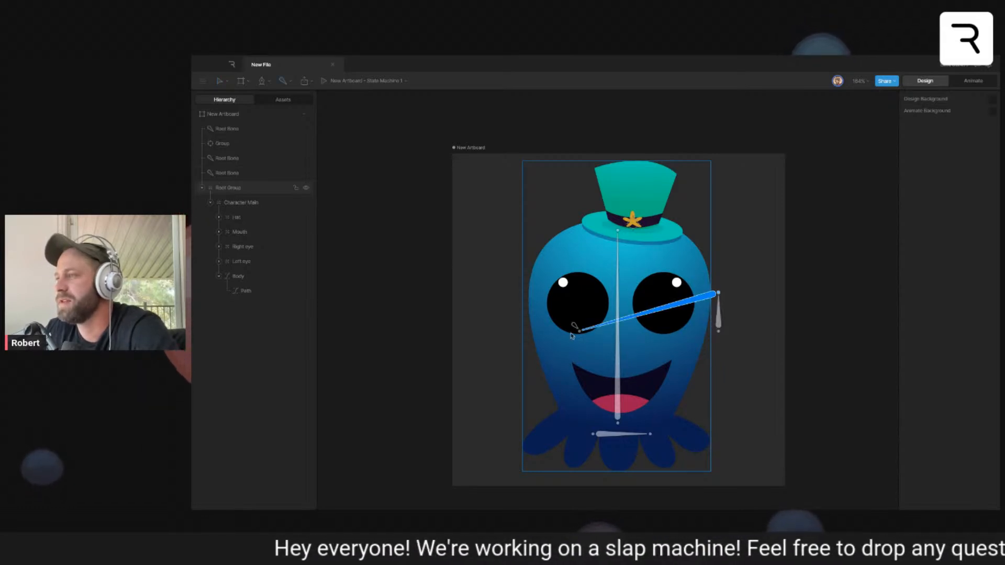
{"action": "key", "text": "Escape"}
{"action": "key", "text": "Escape"}
{"action": "left_click_drag", "start_coordinate": [518, 333], "coordinate": [518, 279]}
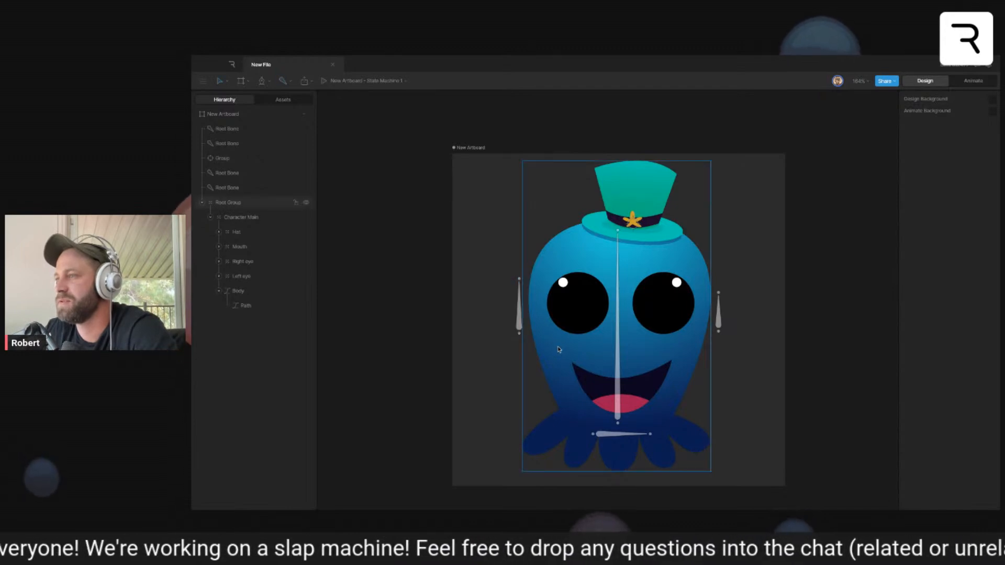
{"action": "key", "text": "Escape"}
- Shorten the bone beside the body's left edge by lowering its upper tip
{"action": "left_click", "coordinate": [520, 322]}
{"action": "left_click", "coordinate": [479, 313]}
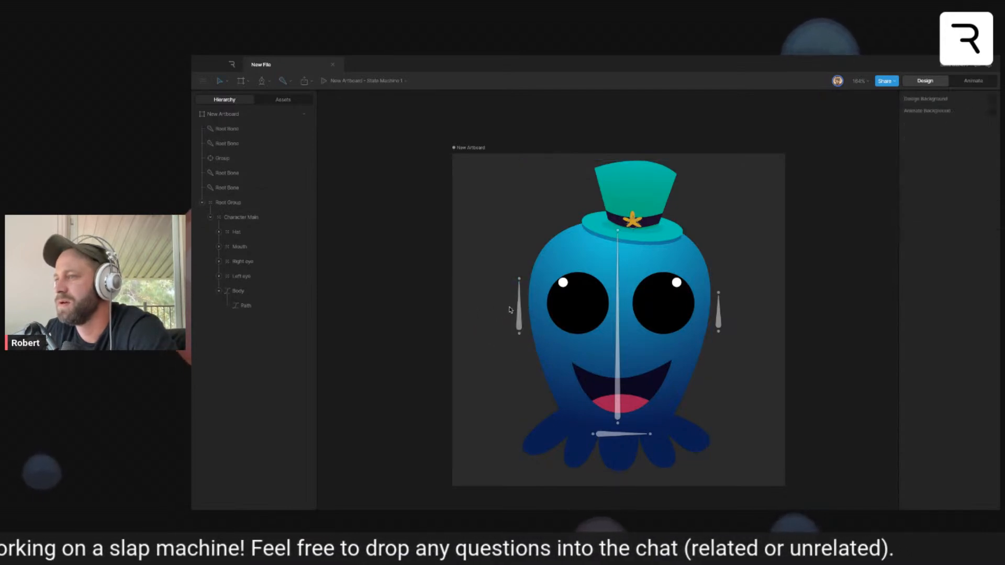
{"action": "left_click_drag", "start_coordinate": [519, 279], "coordinate": [519, 295]}
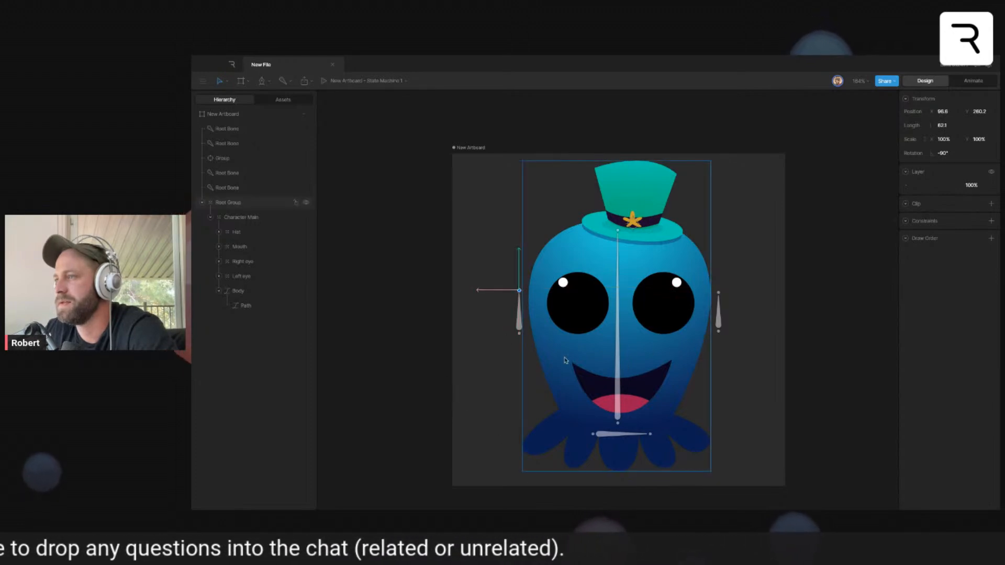
- Add a vertex to the Body path's right edge at eye level, try pulling it inward, and undo that move
{"action": "left_click", "coordinate": [688, 374]}
{"action": "double_click", "coordinate": [697, 355]}
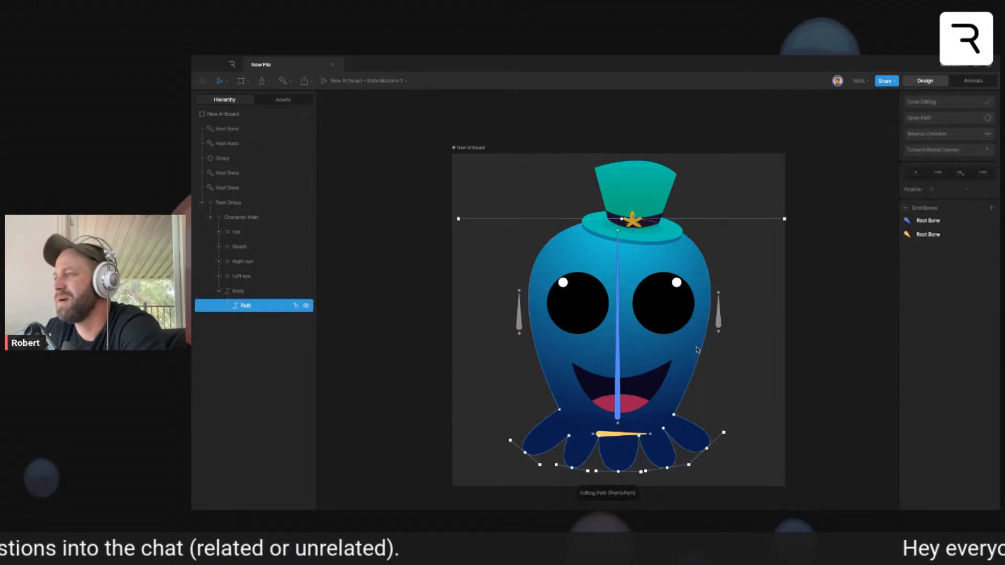
{"action": "left_click", "coordinate": [710, 310]}
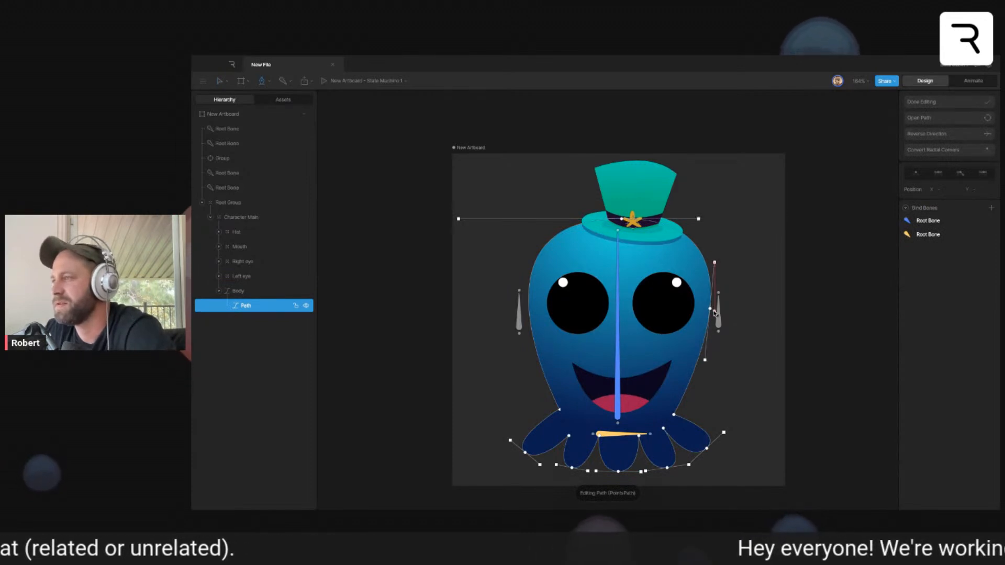
{"action": "left_click_drag", "start_coordinate": [710, 310], "coordinate": [698, 310]}
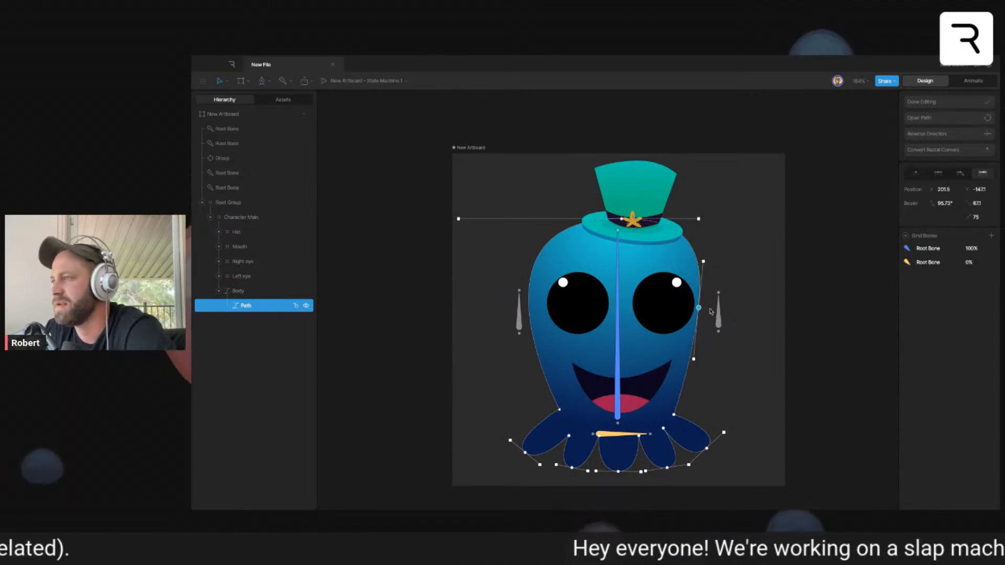
{"action": "key", "text": "ctrl+z"}
- Add vertices above and below the eye-level vertex, test pulling the middle one inward, undo the pull, and finish editing
{"action": "key", "text": "p"}
{"action": "left_click", "coordinate": [705, 262]}
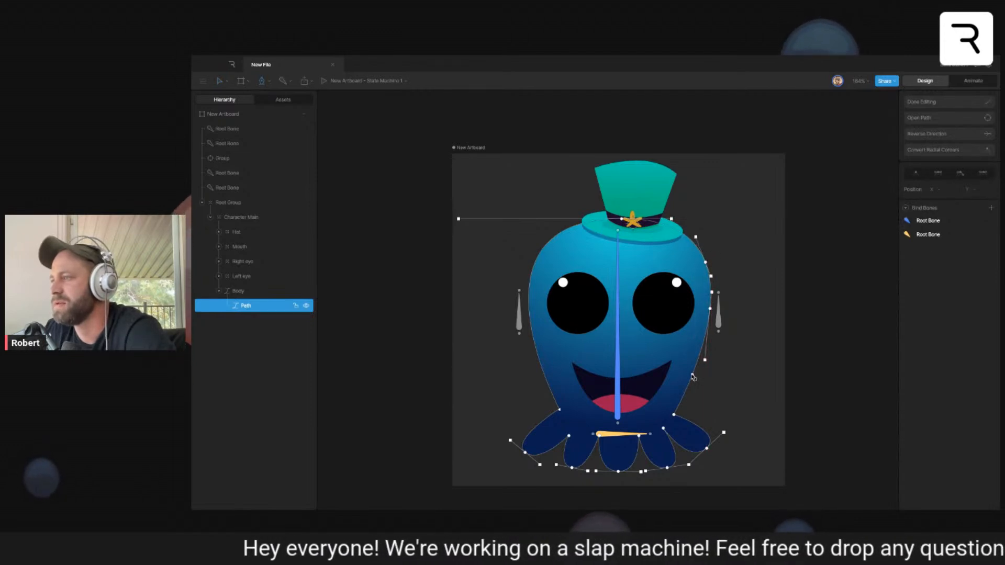
{"action": "left_click_drag", "start_coordinate": [711, 308], "coordinate": [695, 310]}
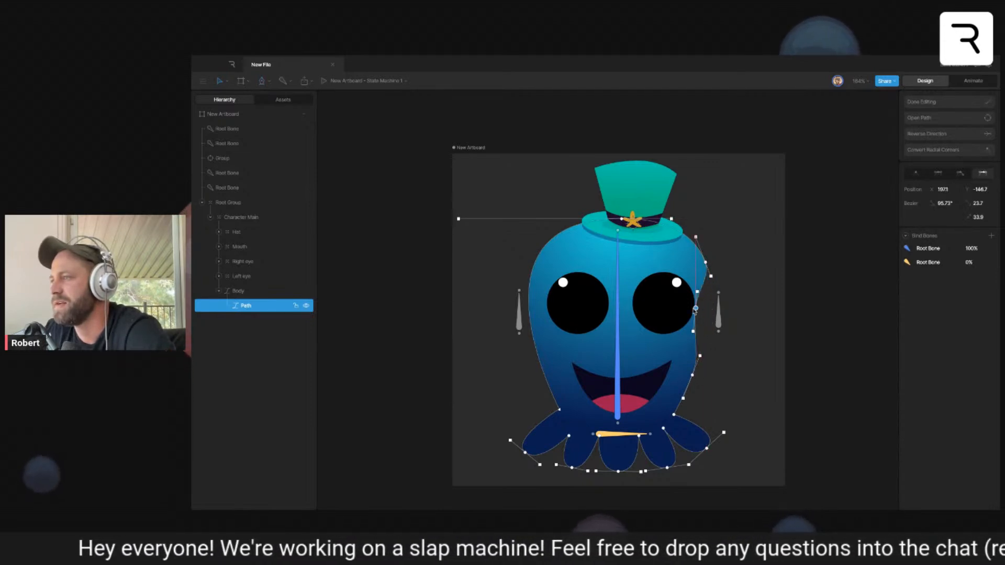
{"action": "key", "text": "ctrl+z"}
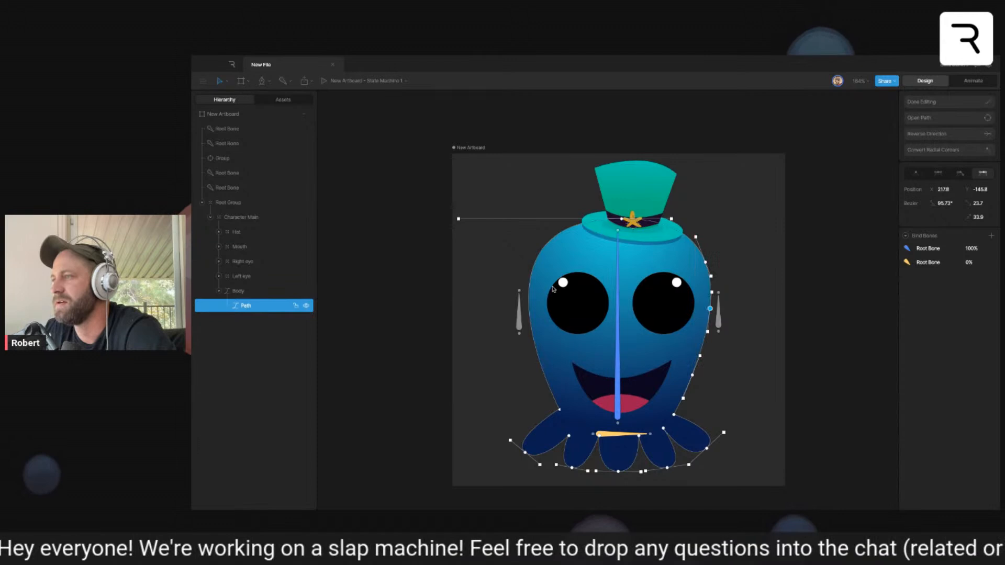
{"action": "left_click", "coordinate": [926, 103]}
- Add matching vertices to the left edge of the Body path around eye level and finish editing the path
{"action": "left_click", "coordinate": [498, 338]}
{"action": "double_click", "coordinate": [553, 334]}
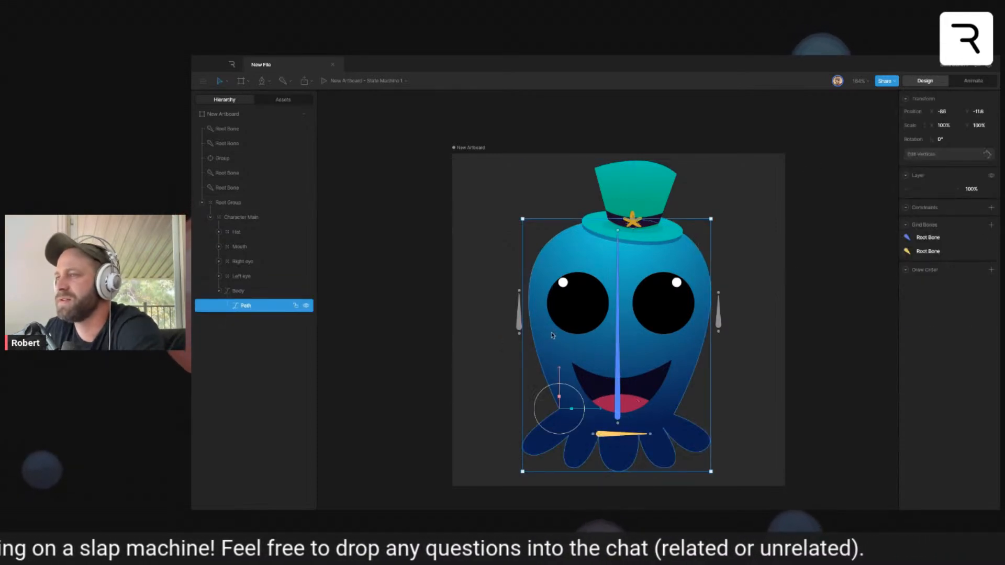
{"action": "double_click", "coordinate": [549, 330]}
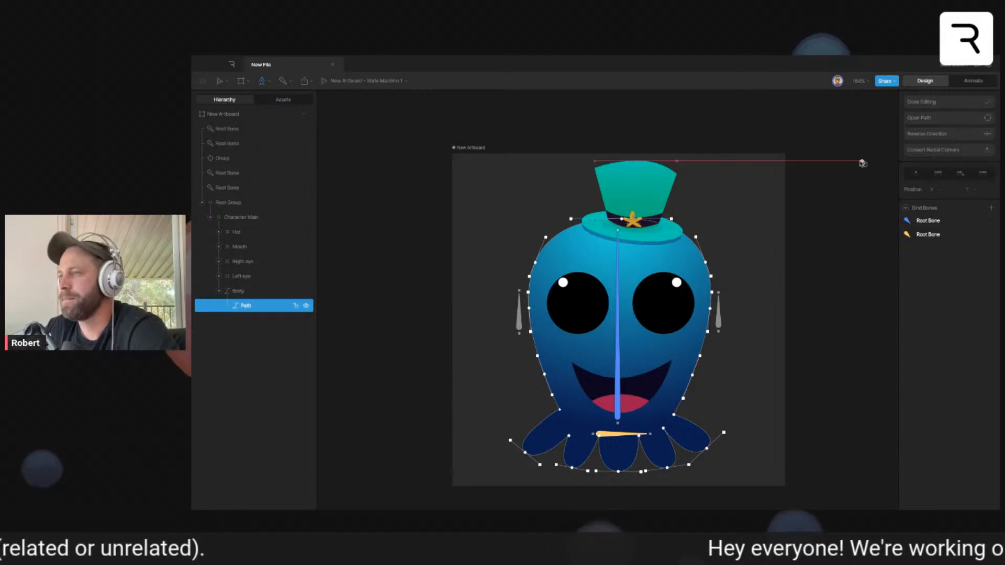
{"action": "left_click", "coordinate": [929, 107]}
- Bind the Body path to the two side bones in addition to the already bound root bones
{"action": "left_click", "coordinate": [721, 314]}
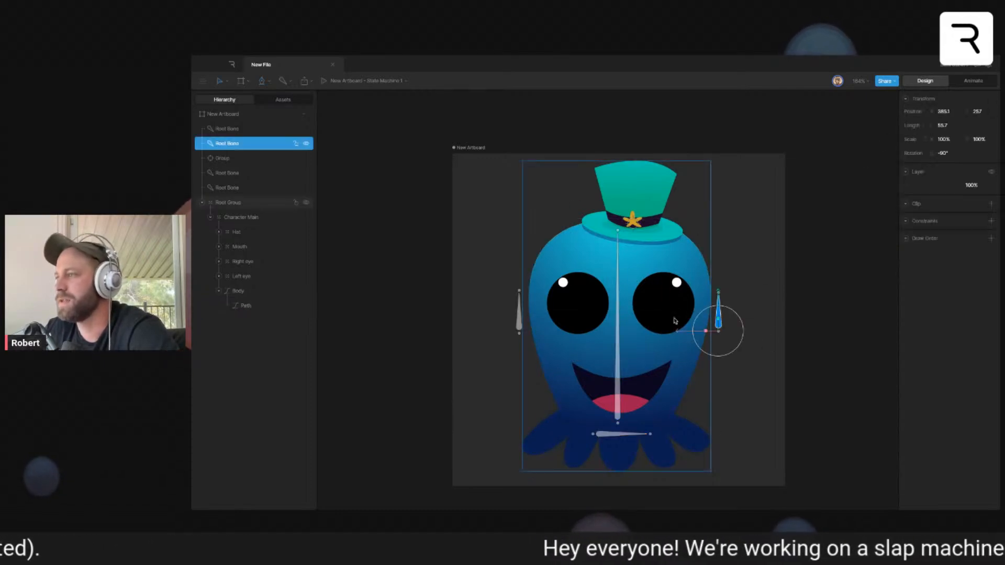
{"action": "left_click", "coordinate": [631, 286]}
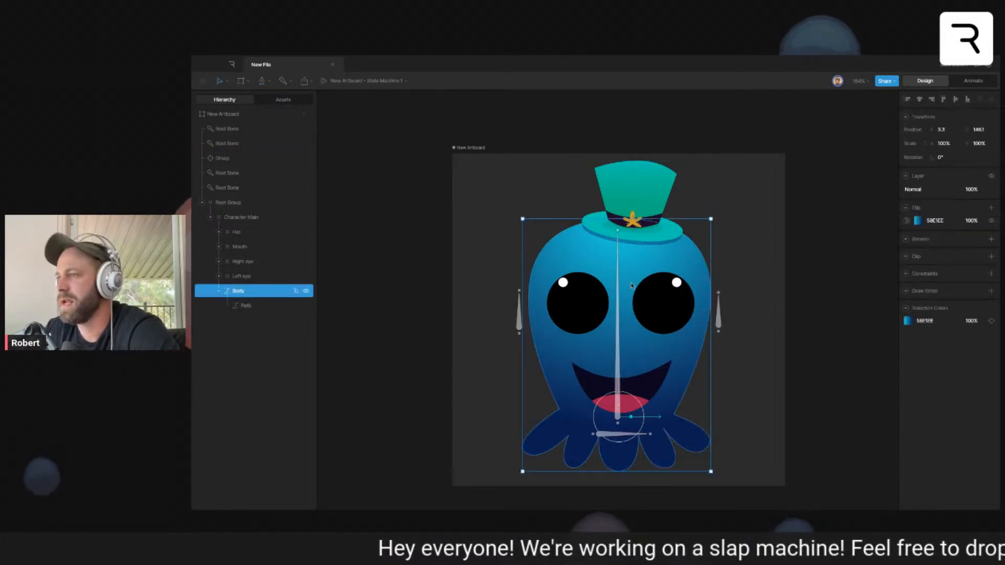
{"action": "key", "text": "Return"}
{"action": "left_click", "coordinate": [991, 226]}
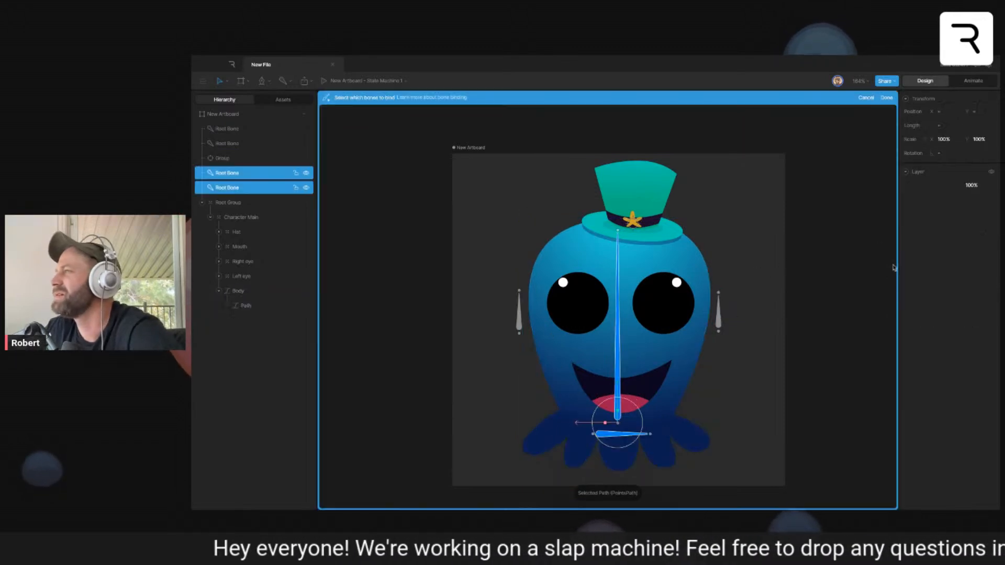
{"action": "left_click", "coordinate": [719, 317]}
{"action": "left_click", "coordinate": [519, 314]}
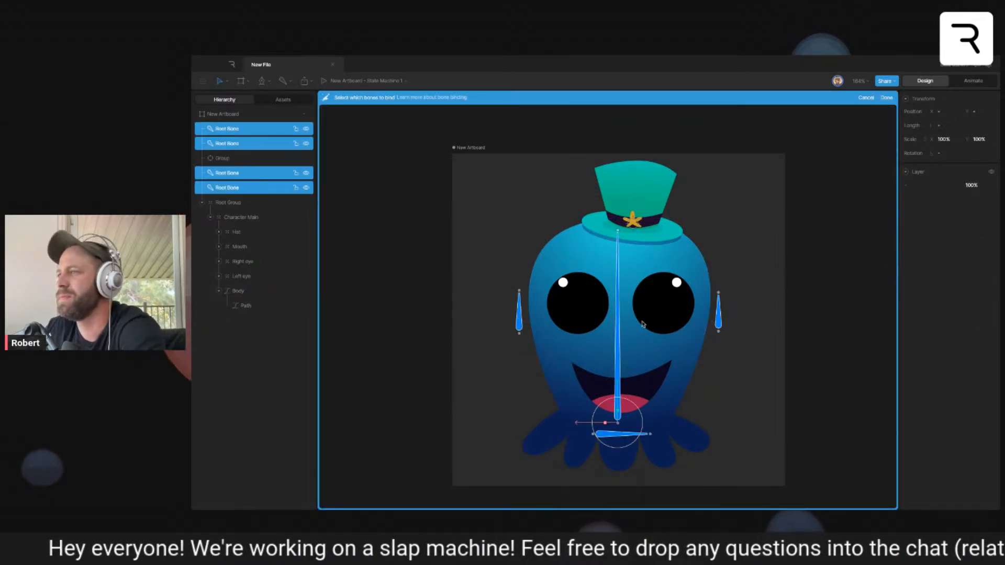
{"action": "key", "text": "Return"}
{"action": "key", "text": "Return"}
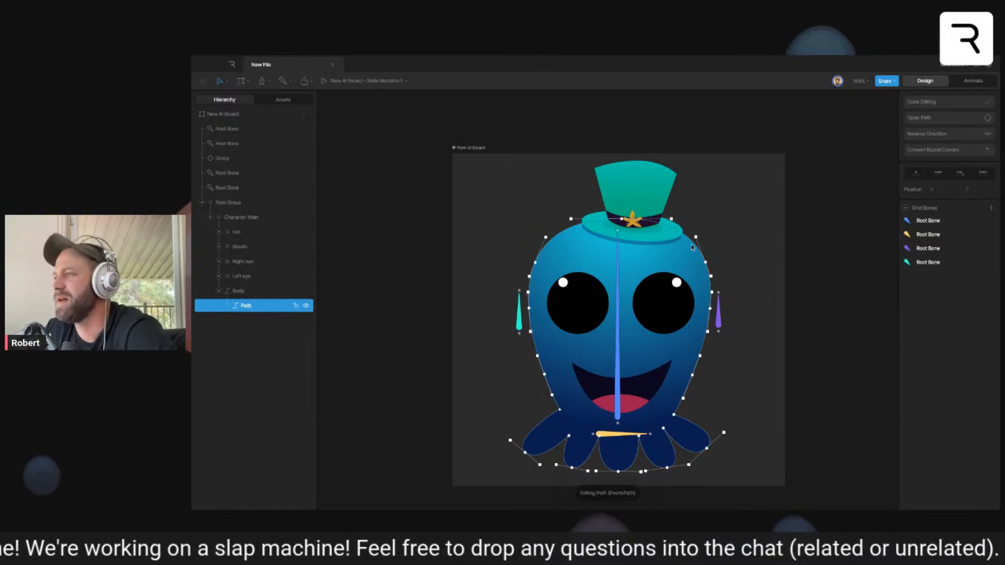
- Weight the three eye-level vertices on the body's right edge 75% to the bone beside that edge
{"action": "left_click", "coordinate": [711, 276]}
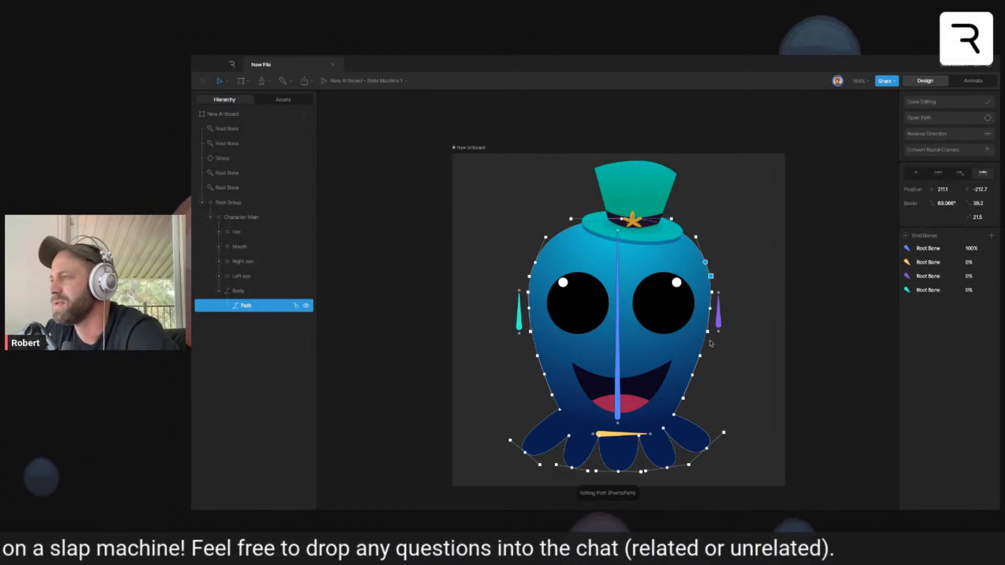
{"action": "left_click", "coordinate": [710, 308]}
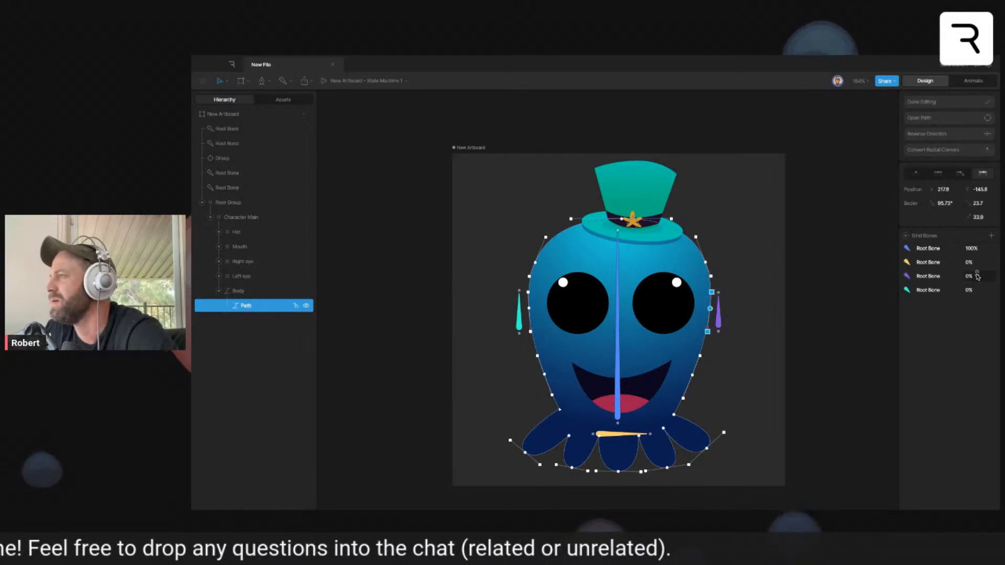
{"action": "left_click", "coordinate": [984, 276]}
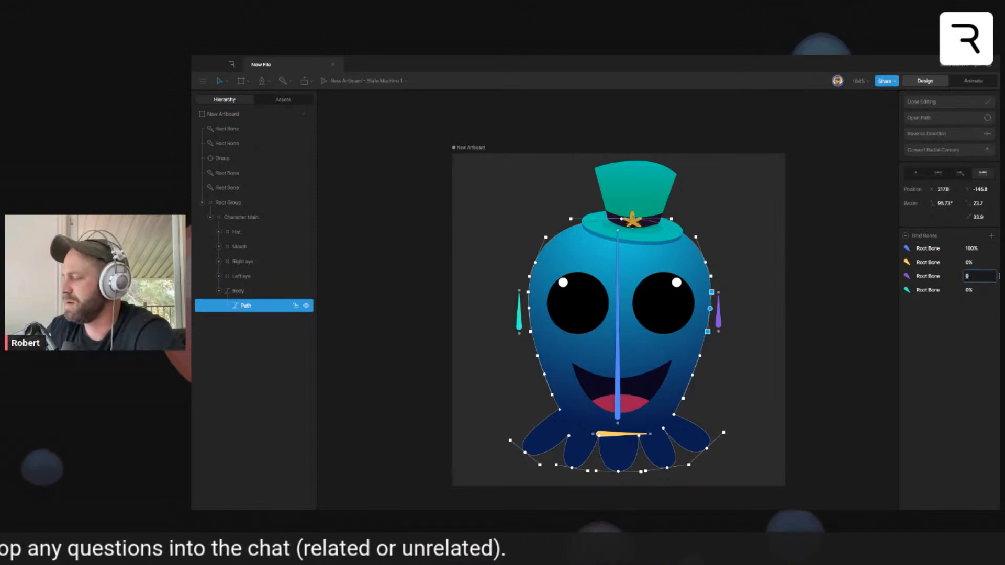
{"action": "type", "text": "75"}
{"action": "key", "text": "Return"}
- Weight the three eye-level vertices on the body's left edge 75% to the bone beside that edge, and finish editing the path
{"action": "left_click", "coordinate": [529, 308]}
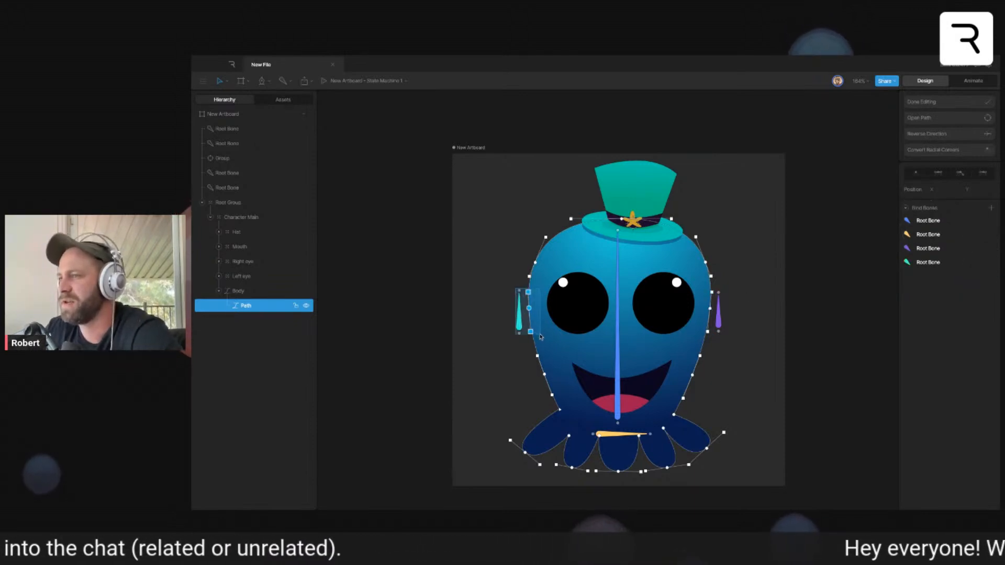
{"action": "left_click", "coordinate": [984, 276]}
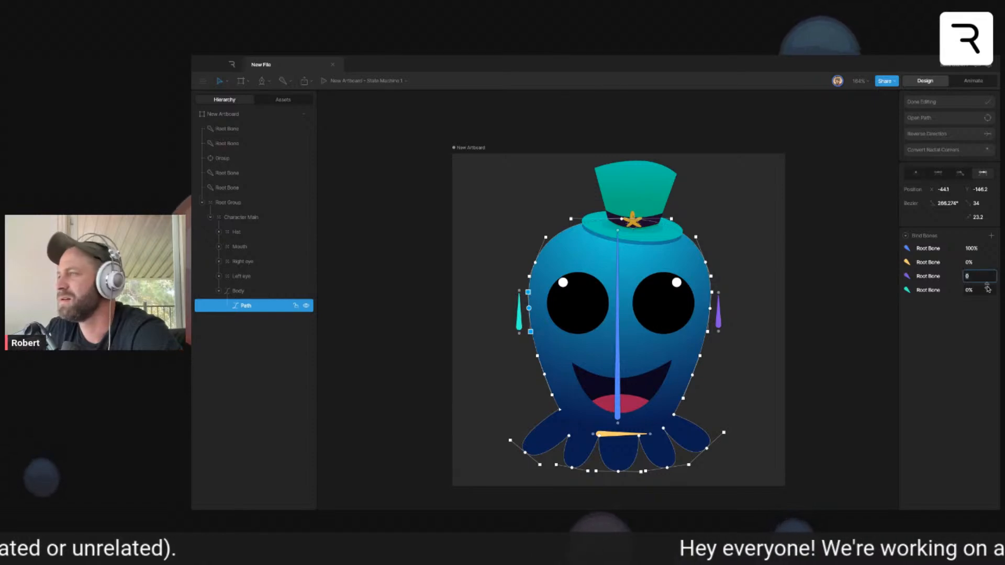
{"action": "left_click", "coordinate": [979, 292]}
{"action": "type", "text": "75"}
{"action": "key", "text": "Return"}
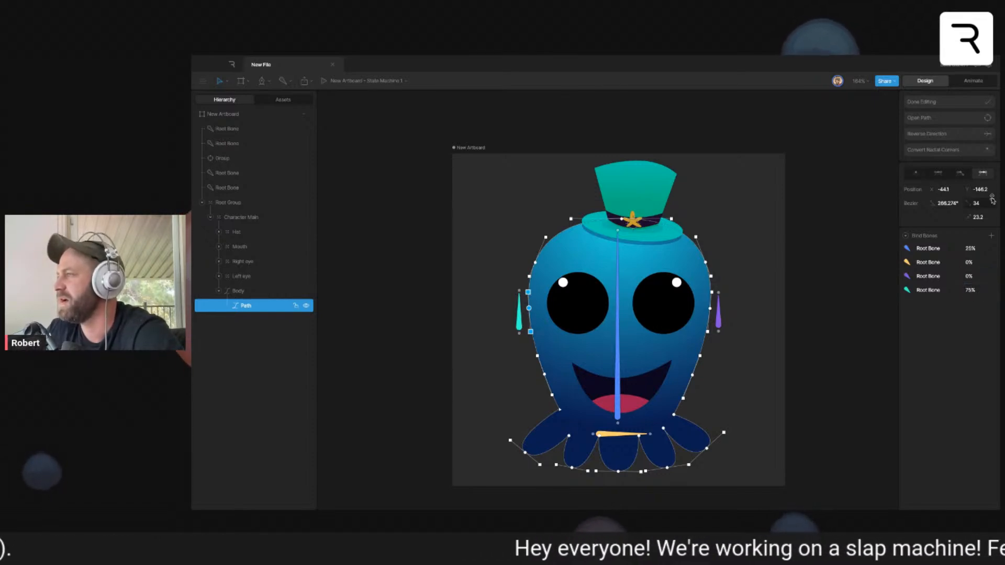
{"action": "left_click", "coordinate": [917, 103]}
- Test the cheek deformation by moving each side bone inward, and undo the moves
{"action": "mouse_move", "coordinate": [721, 317]}
{"action": "left_mouse_down"}
{"action": "mouse_move", "coordinate": [693, 318]}
{"action": "mouse_move", "coordinate": [715, 320]}
{"action": "left_mouse_up"}
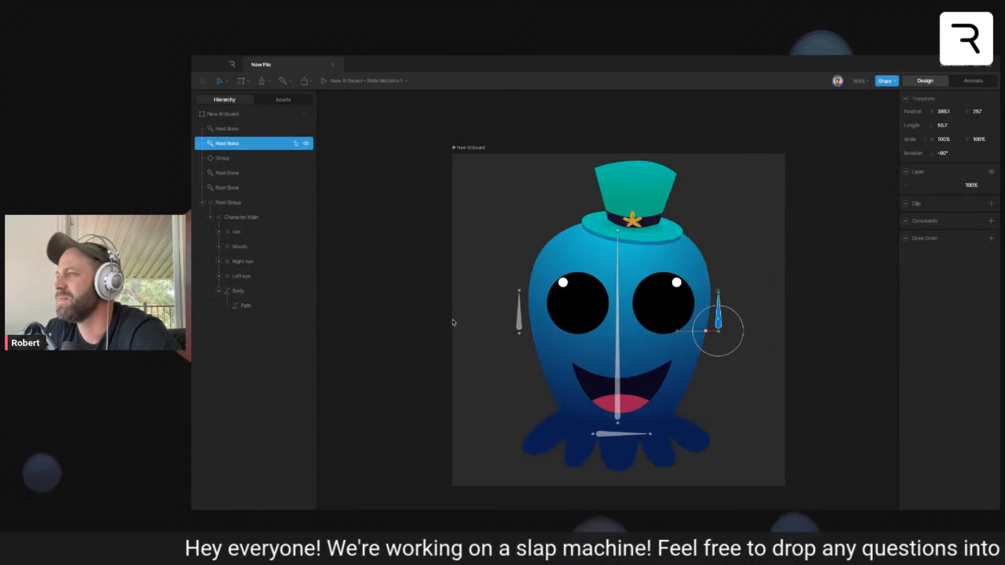
{"action": "mouse_move", "coordinate": [520, 319]}
{"action": "left_mouse_down"}
{"action": "mouse_move", "coordinate": [539, 320]}
{"action": "mouse_move", "coordinate": [520, 319]}
{"action": "left_mouse_up"}
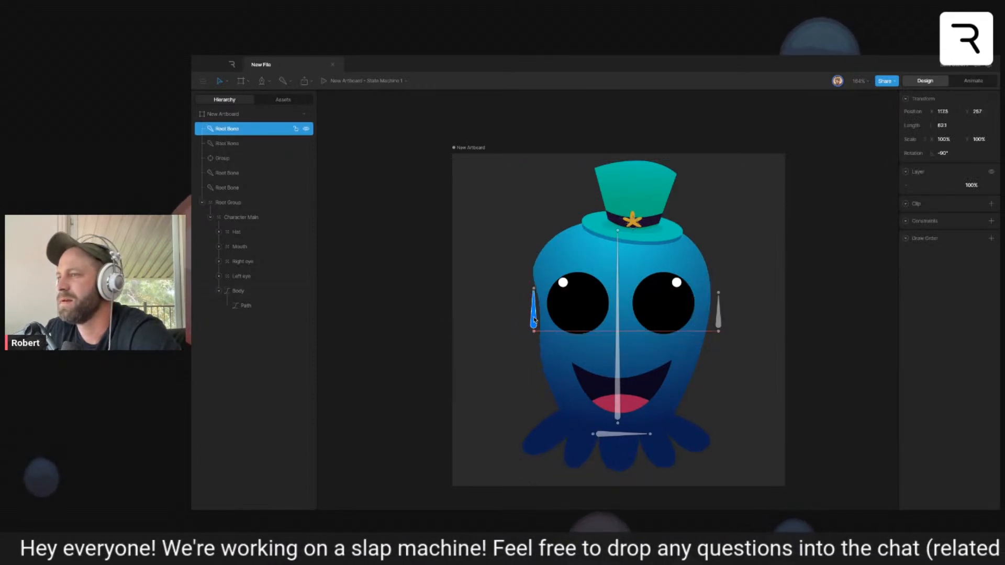
{"action": "left_click", "coordinate": [417, 285]}
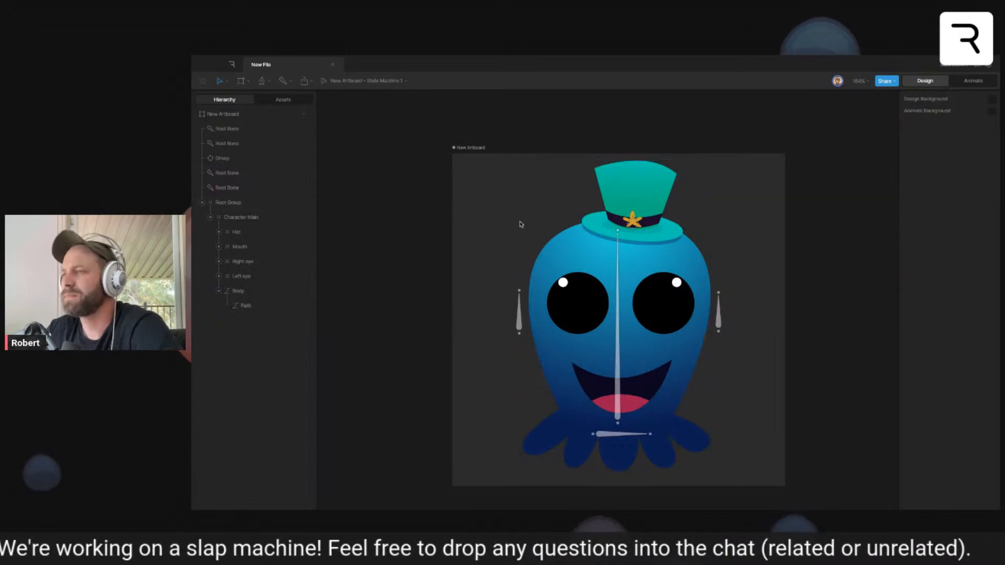
- Nest the target group under the vertical body bone, and nest that bone under the horizontal base bone
{"action": "mouse_move", "coordinate": [224, 158]}
{"action": "left_mouse_down"}
{"action": "mouse_move", "coordinate": [224, 179]}
{"action": "mouse_move", "coordinate": [226, 161]}
{"action": "left_mouse_up"}
{"action": "left_click", "coordinate": [228, 174]}
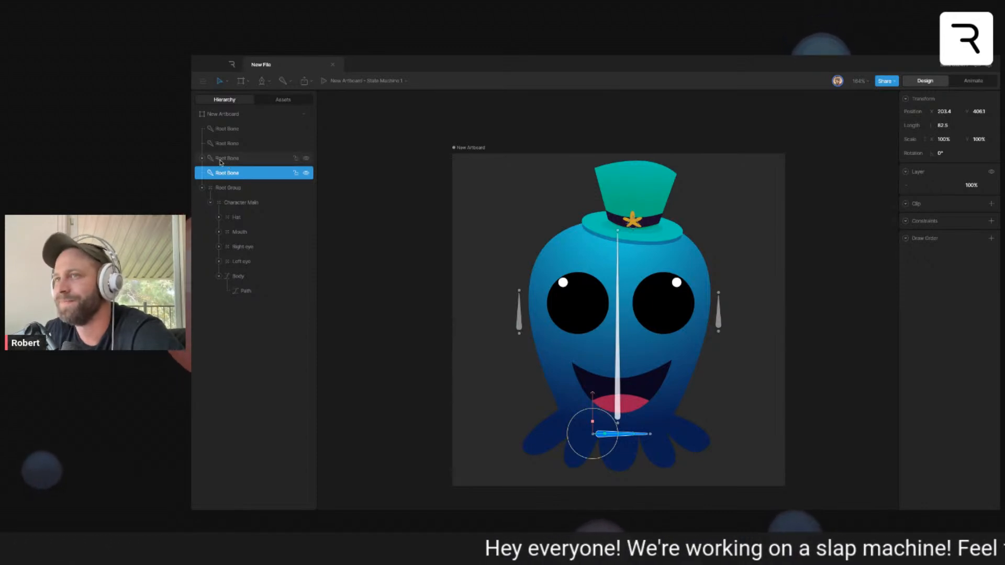
{"action": "left_click", "coordinate": [229, 161]}
{"action": "left_click_drag", "start_coordinate": [233, 161], "coordinate": [235, 173]}
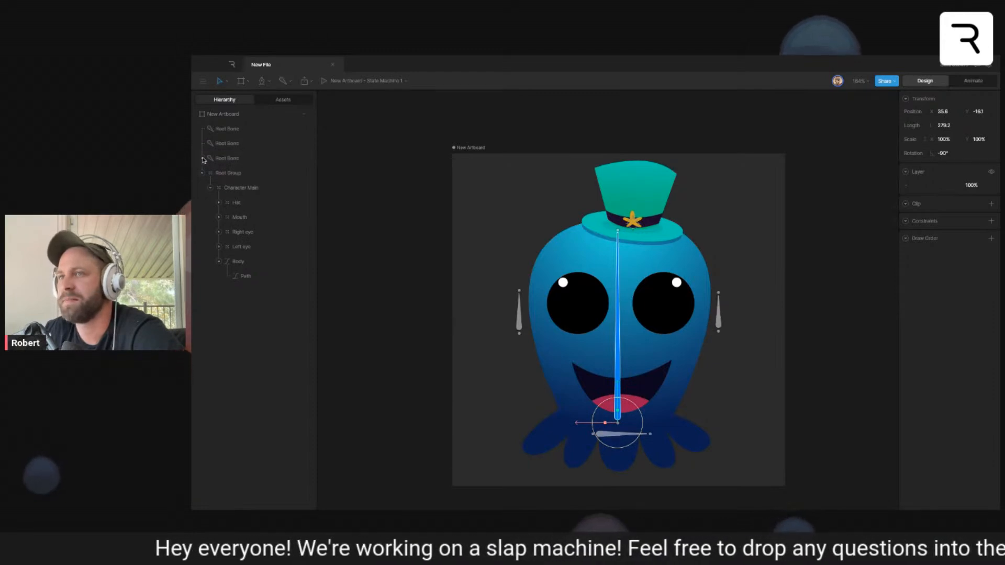
{"action": "left_click", "coordinate": [215, 177]}
{"action": "left_click", "coordinate": [212, 176]}
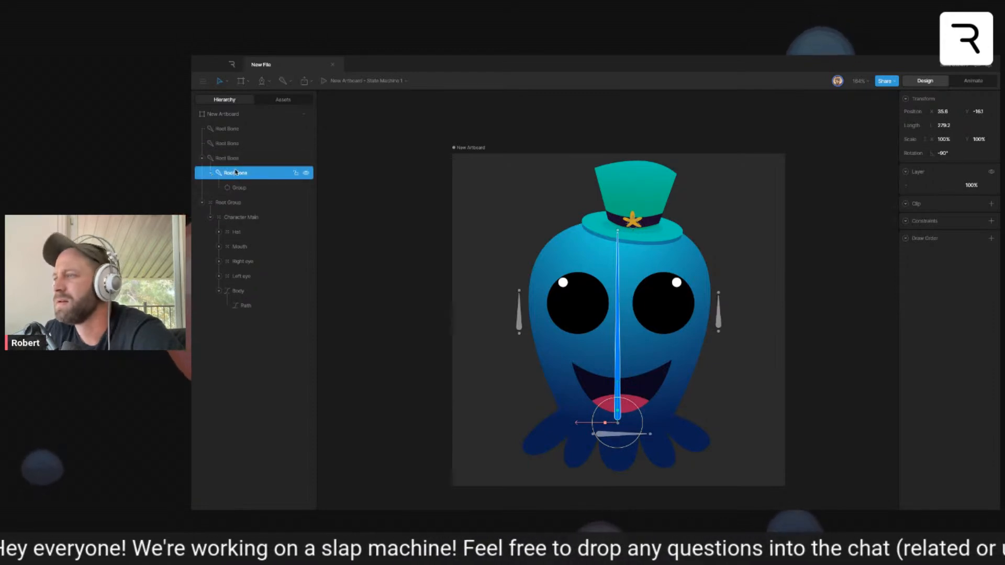
- Nest both side bones under the vertical body bone
{"action": "left_click", "coordinate": [233, 145]}
{"action": "left_click", "coordinate": [228, 129], "text": "shift"}
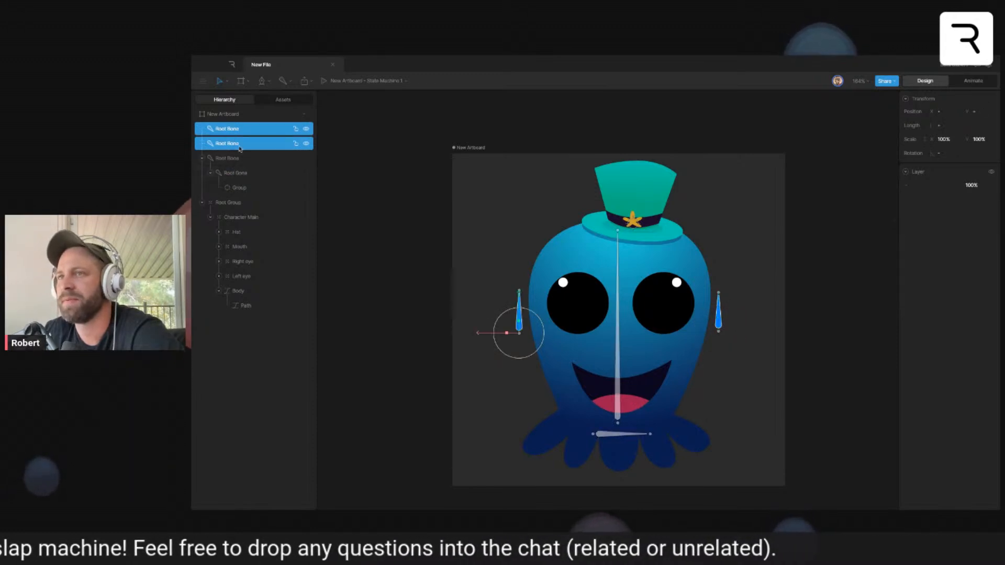
{"action": "left_click_drag", "start_coordinate": [239, 144], "coordinate": [237, 174]}
- Test the vertical body bone's movement with its nested bones, undo the change and clear the selection
{"action": "left_click", "coordinate": [236, 144]}
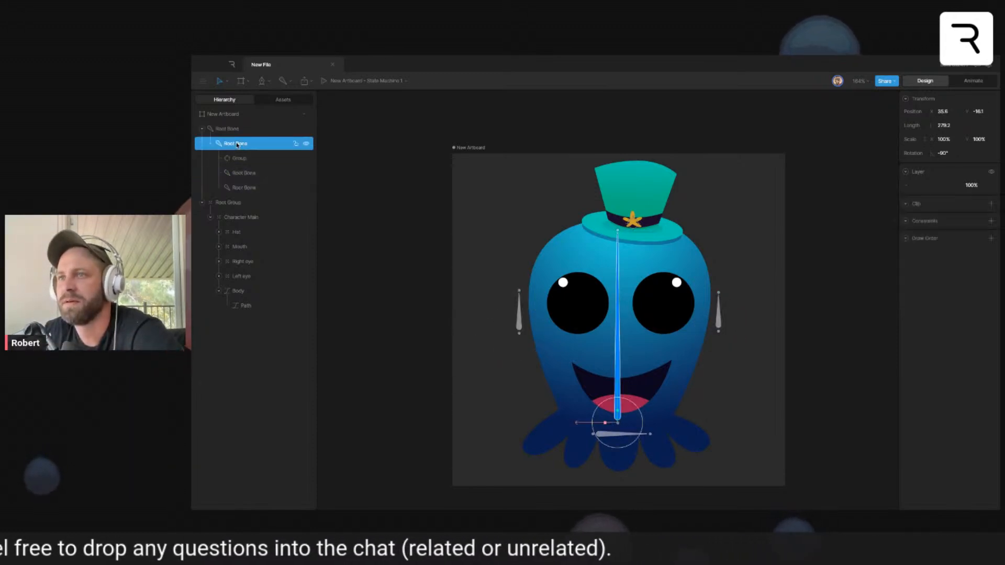
{"action": "left_click_drag", "start_coordinate": [628, 420], "coordinate": [641, 400]}
{"action": "key", "text": "super+z"}
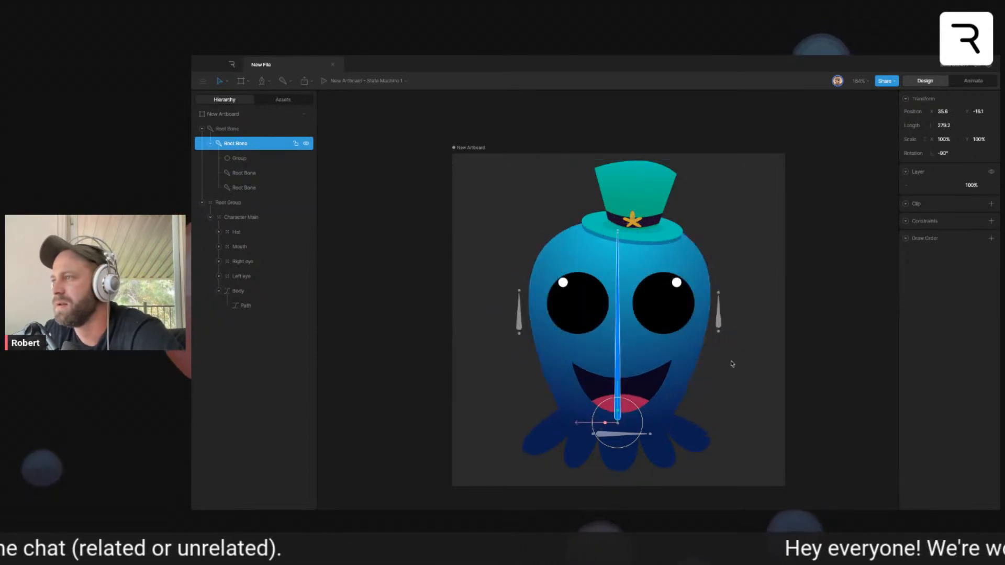
{"action": "left_click", "coordinate": [731, 363]}
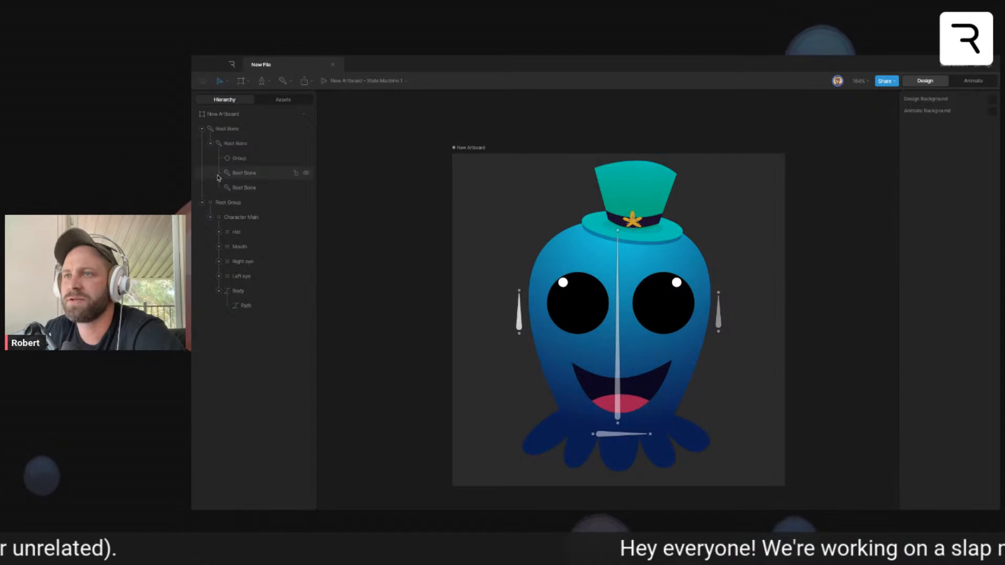
- Move the horizontal base bone with its children into Character Main, and nest the Hat inside the target group
{"action": "left_click_drag", "start_coordinate": [218, 130], "coordinate": [235, 212]}
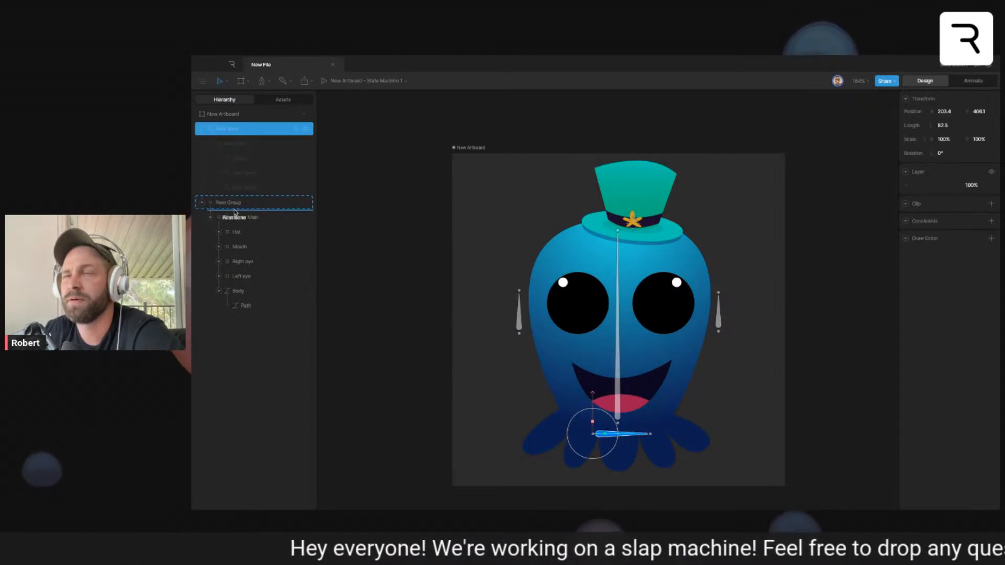
{"action": "left_click_drag", "start_coordinate": [235, 212], "coordinate": [236, 215]}
{"action": "left_click", "coordinate": [245, 172]}
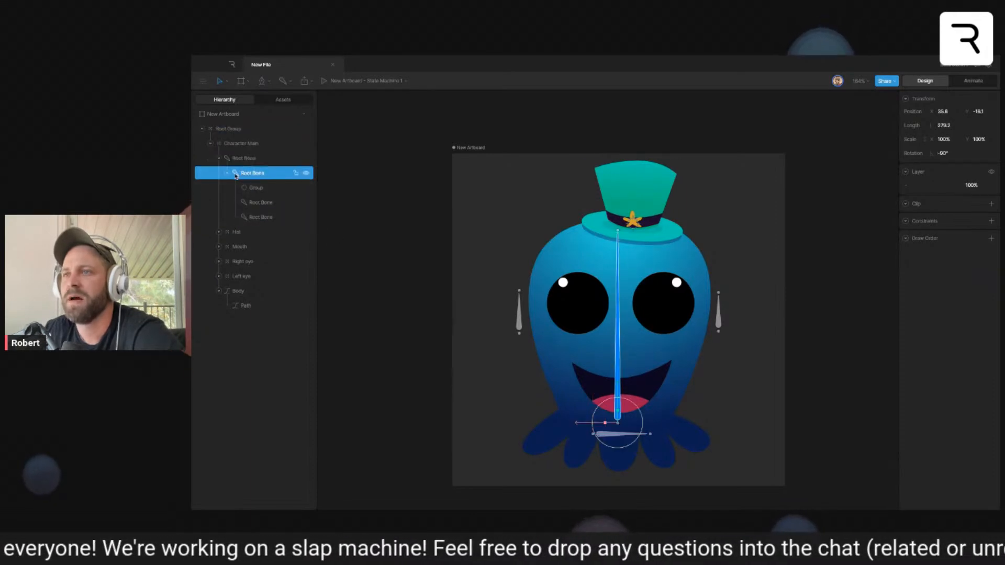
{"action": "left_click", "coordinate": [257, 190]}
{"action": "left_click_drag", "start_coordinate": [246, 232], "coordinate": [259, 190]}
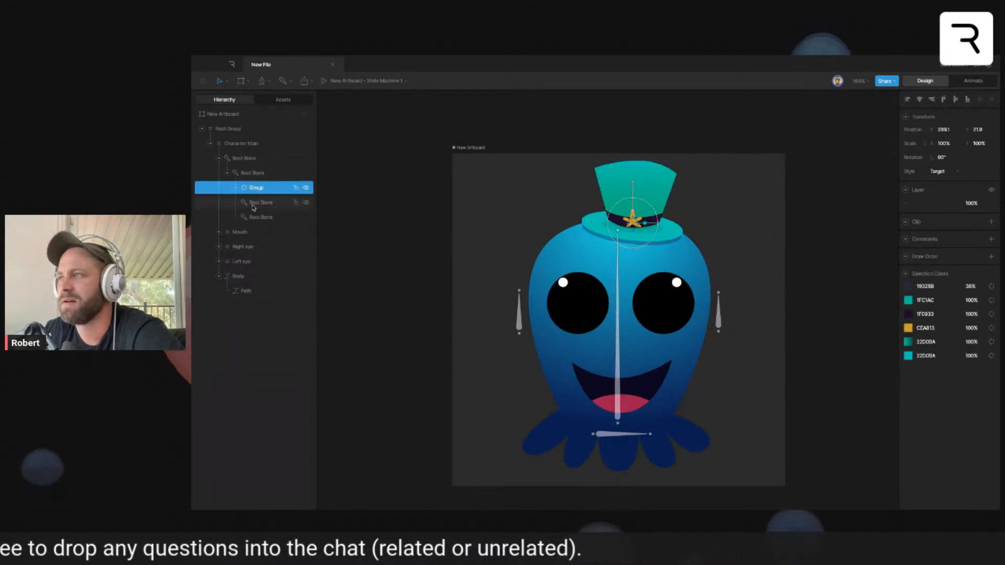
- Nest the Mouth, Right eye and Left eye under the vertical body bone, and test how they follow that bone
{"action": "left_click", "coordinate": [260, 203]}
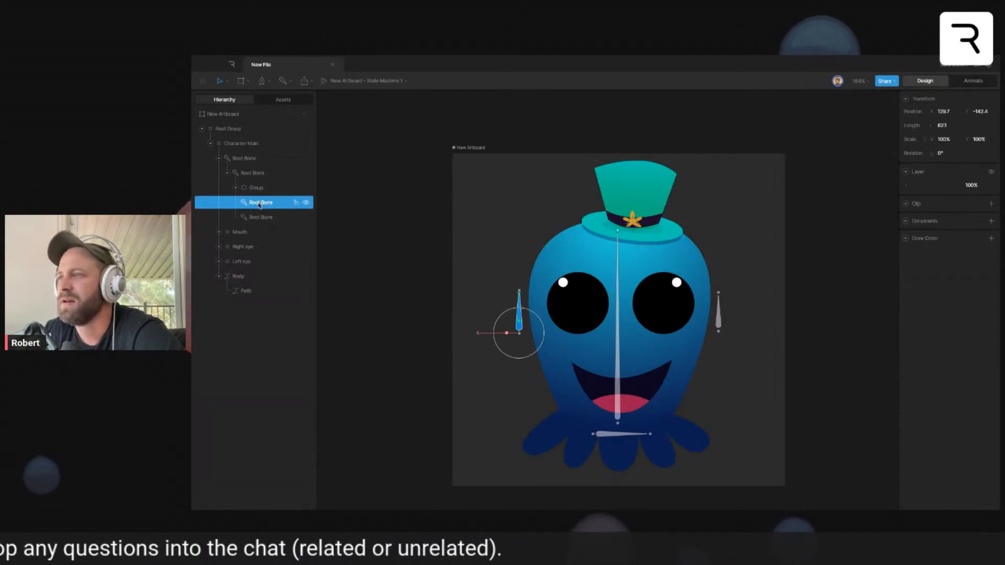
{"action": "left_click", "coordinate": [252, 232]}
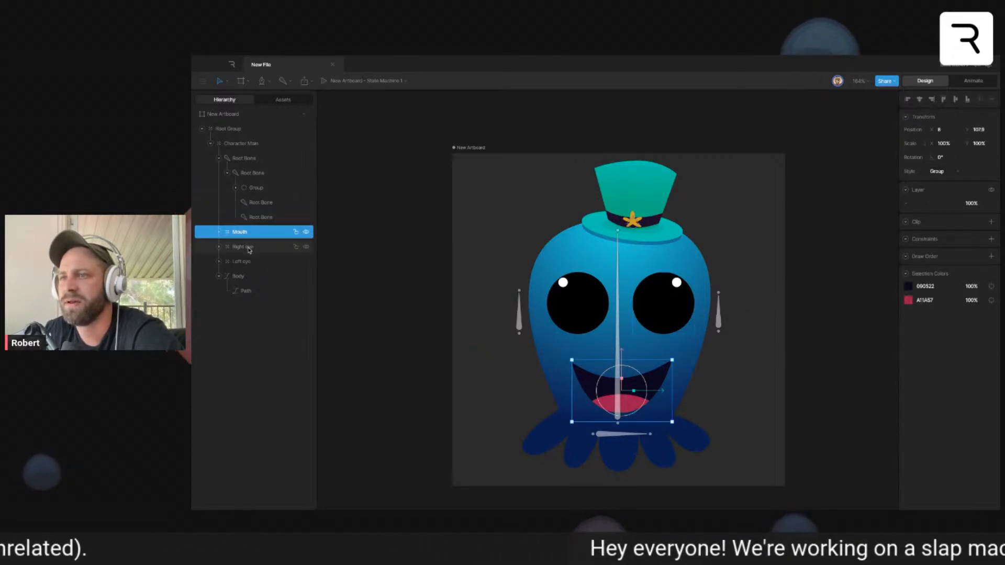
{"action": "left_click", "coordinate": [249, 249]}
{"action": "left_click", "coordinate": [245, 261]}
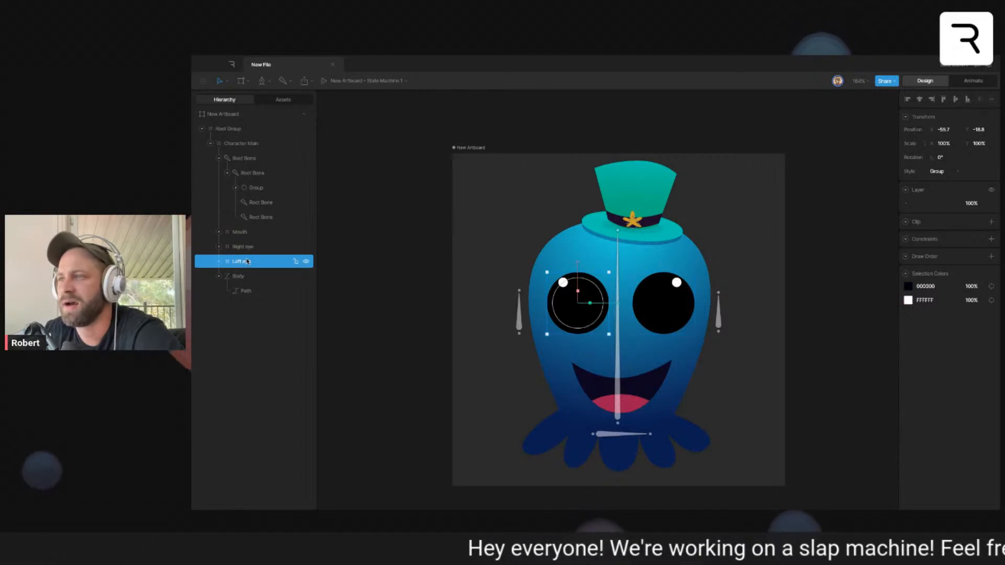
{"action": "left_click", "coordinate": [243, 231], "text": "shift"}
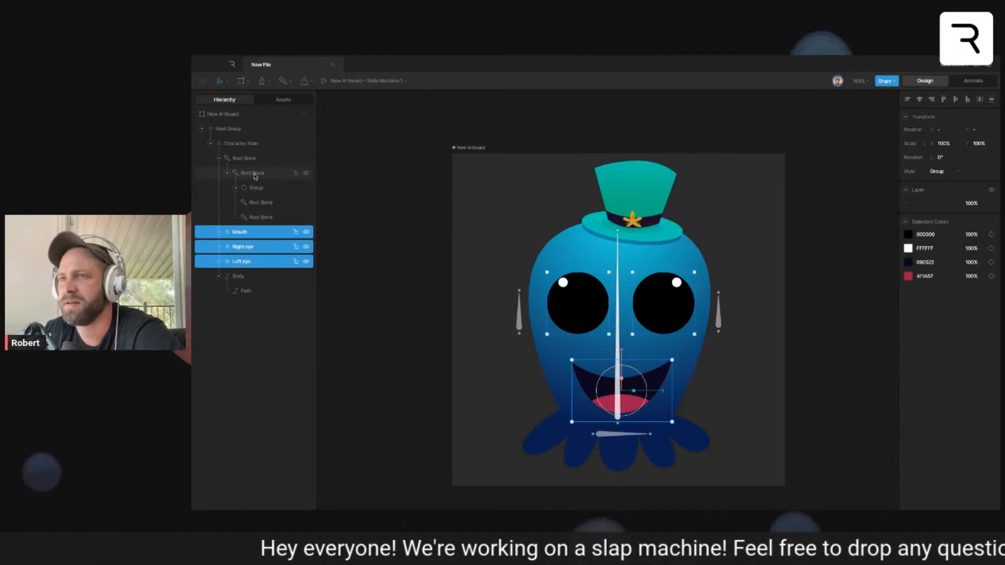
{"action": "left_click_drag", "start_coordinate": [251, 246], "coordinate": [252, 176]}
{"action": "left_click", "coordinate": [252, 176]}
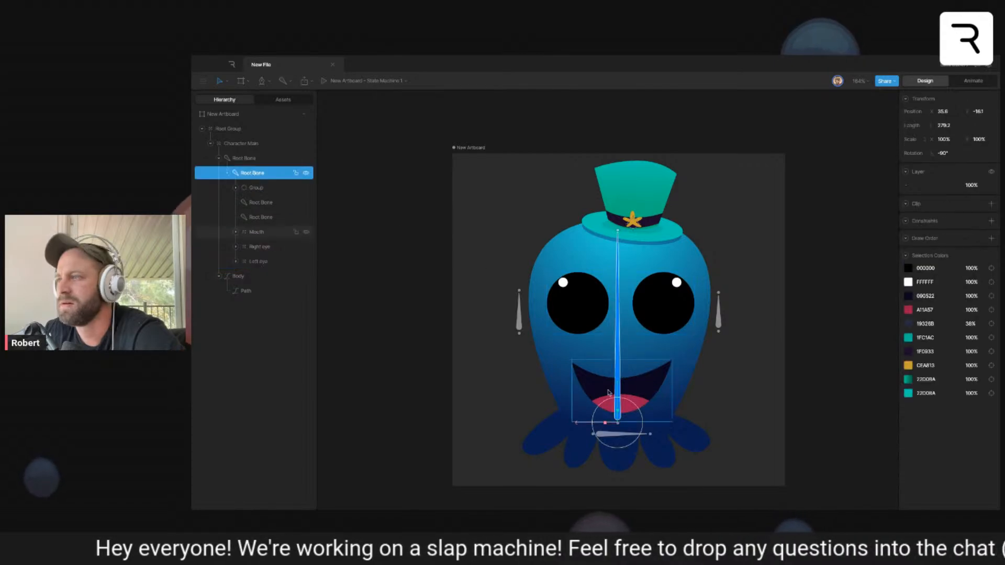
{"action": "left_click_drag", "start_coordinate": [632, 410], "coordinate": [710, 397]}
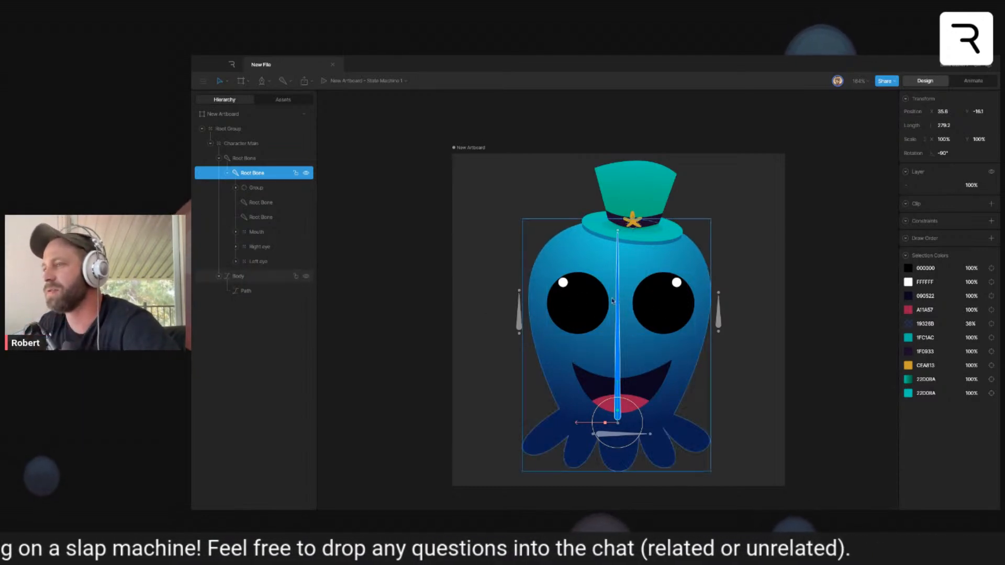
- Group both eyes and the mouth together under the vertical bone, and test moving the new face group
{"action": "left_click", "coordinate": [578, 303]}
{"action": "left_click", "coordinate": [662, 308], "text": "shift"}
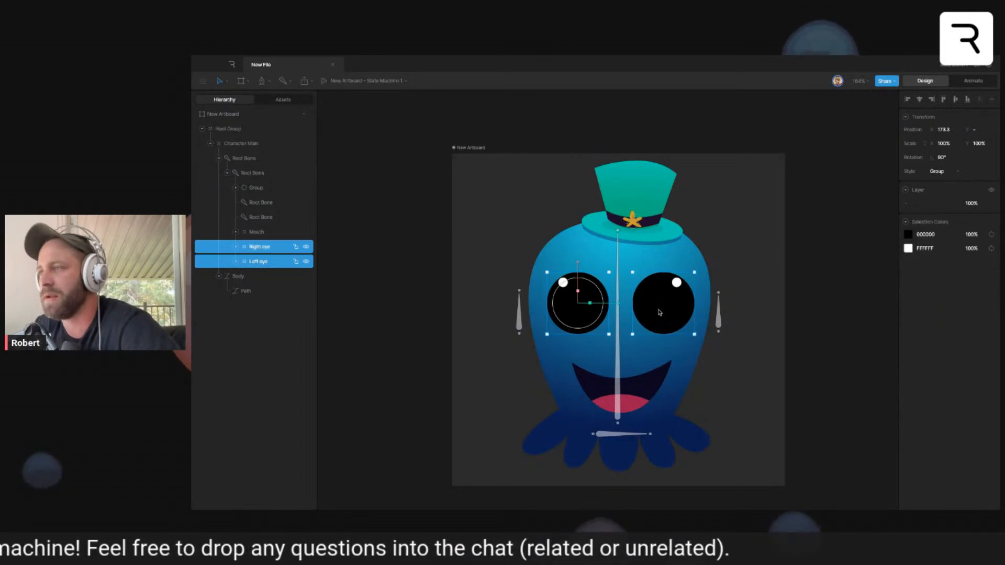
{"action": "left_click", "coordinate": [633, 399], "text": "shift"}
{"action": "key", "text": "ctrl+g"}
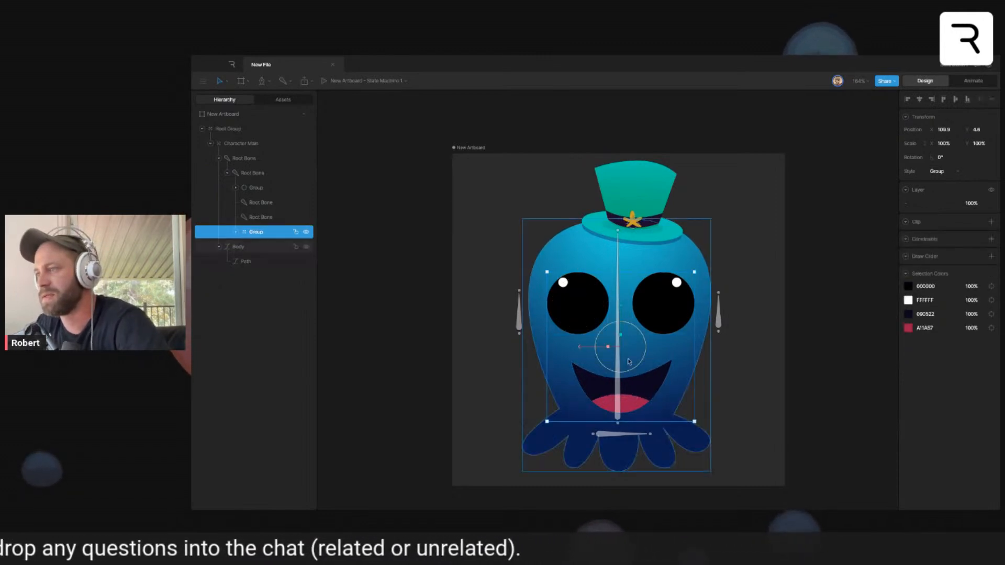
{"action": "mouse_move", "coordinate": [589, 350]}
{"action": "left_mouse_down"}
{"action": "mouse_move", "coordinate": [523, 348]}
{"action": "mouse_move", "coordinate": [642, 347]}
{"action": "mouse_move", "coordinate": [523, 348]}
{"action": "mouse_move", "coordinate": [588, 347]}
{"action": "left_mouse_up"}
{"action": "left_click", "coordinate": [767, 289]}
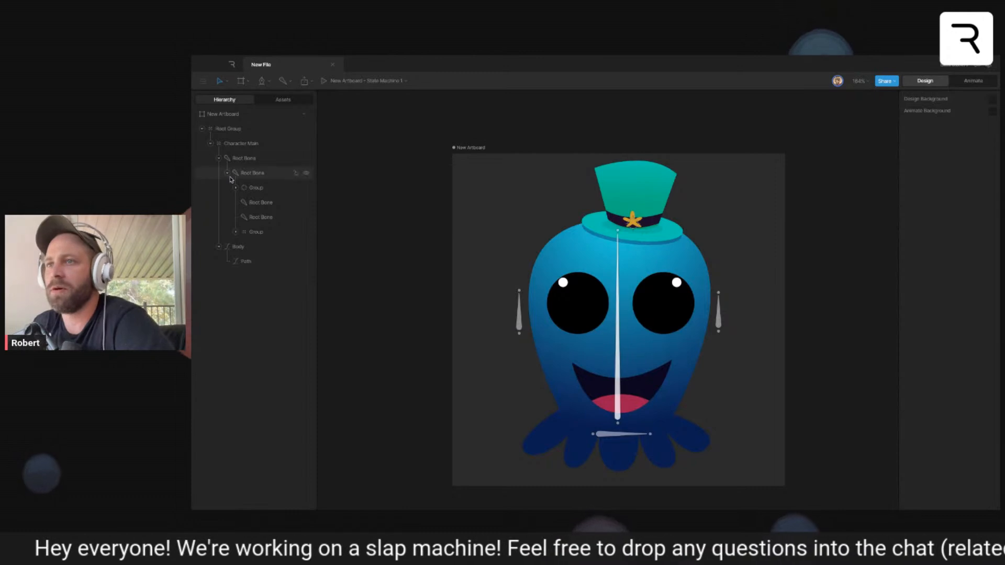
- Collapse the hierarchy, scale the Root Group down to about 62% and place the character slightly below the artboard's centre
{"action": "left_click", "coordinate": [219, 158]}
{"action": "left_click", "coordinate": [219, 173]}
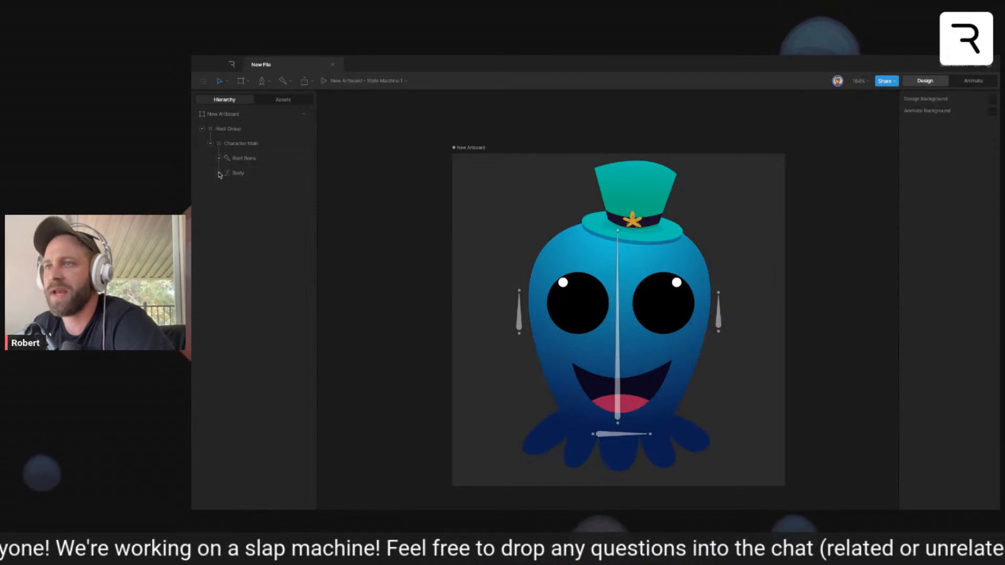
{"action": "left_click", "coordinate": [210, 144]}
{"action": "left_click", "coordinate": [618, 309]}
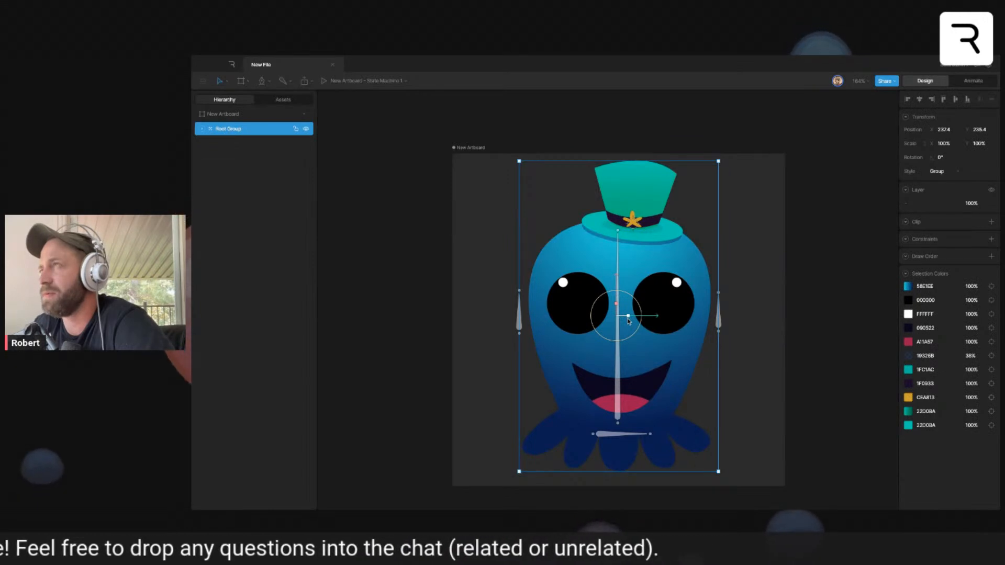
{"action": "mouse_move", "coordinate": [630, 319]}
{"action": "left_mouse_down"}
{"action": "mouse_move", "coordinate": [618, 283]}
{"action": "mouse_move", "coordinate": [622, 308]}
{"action": "left_mouse_up"}
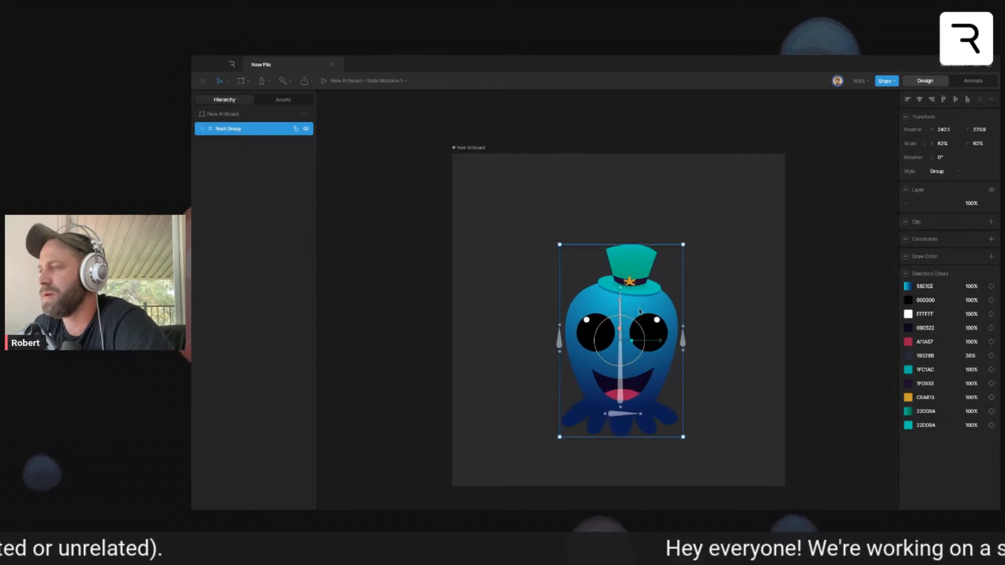
{"action": "left_click_drag", "start_coordinate": [620, 305], "coordinate": [620, 295]}
{"action": "left_click", "coordinate": [789, 287]}
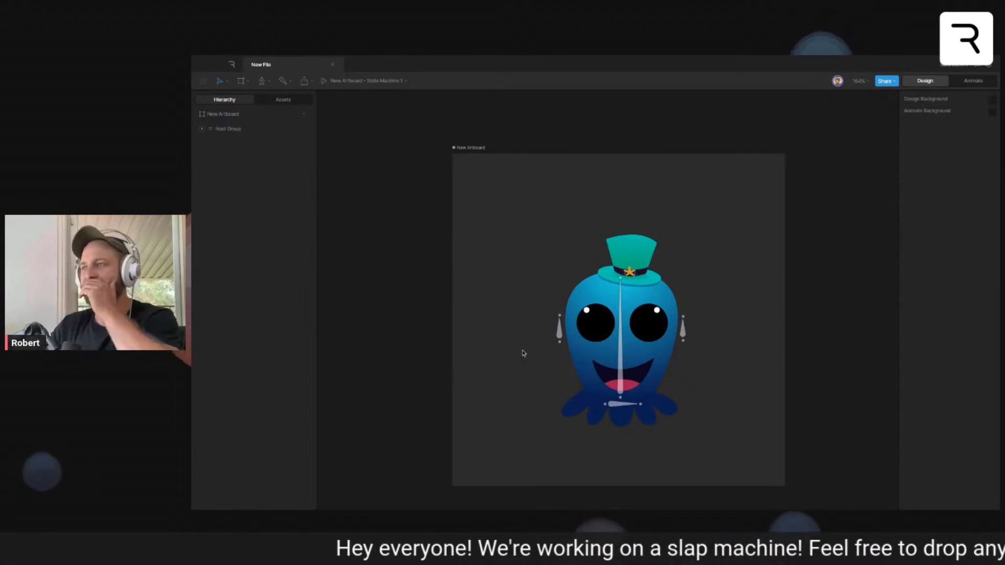
{"action": "left_click_drag", "start_coordinate": [614, 362], "coordinate": [614, 372]}
{"action": "left_click", "coordinate": [743, 376]}
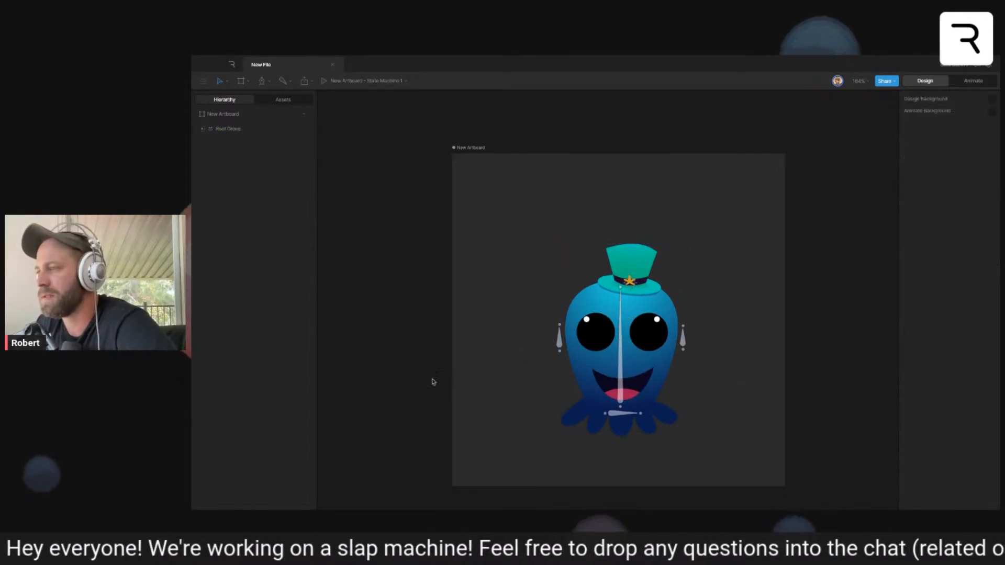
- Draw a vertical rectangle about 58 by 239 beside the character and place a duplicate on the character's opposite side
{"action": "key", "text": "r"}
{"action": "mouse_move", "coordinate": [474, 263]}
{"action": "left_mouse_down"}
{"action": "mouse_move", "coordinate": [511, 438]}
{"action": "mouse_move", "coordinate": [502, 409]}
{"action": "mouse_move", "coordinate": [512, 408]}
{"action": "left_mouse_up"}
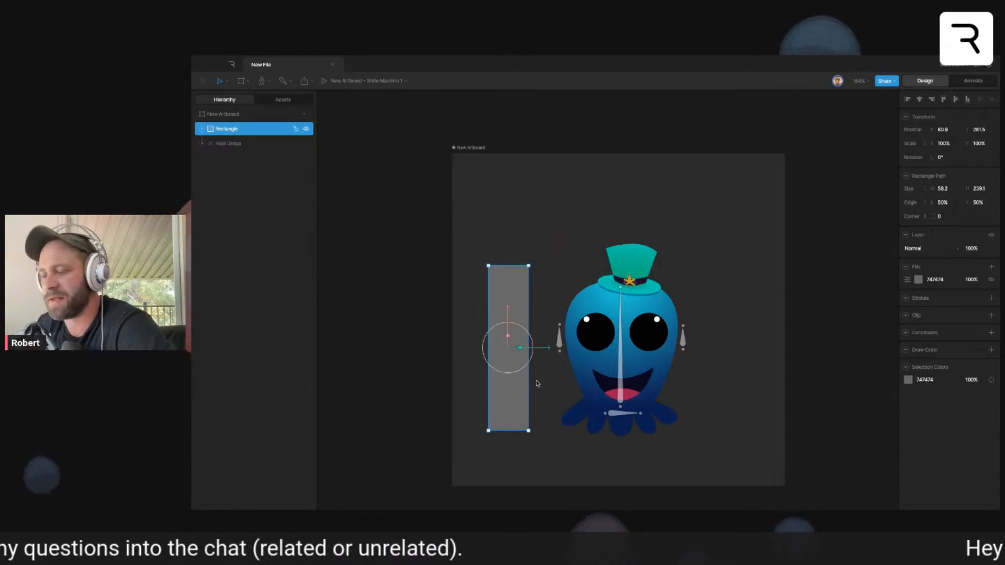
{"action": "key", "text": "ctrl+d"}
{"action": "left_click_drag", "start_coordinate": [538, 353], "coordinate": [769, 349]}
- Duplicate the side rectangle, rotate the copy to -90° and place it horizontally above the hat
{"action": "key", "text": "ctrl+d"}
{"action": "left_click_drag", "start_coordinate": [738, 313], "coordinate": [717, 186]}
{"action": "left_click_drag", "start_coordinate": [785, 204], "coordinate": [665, 222]}
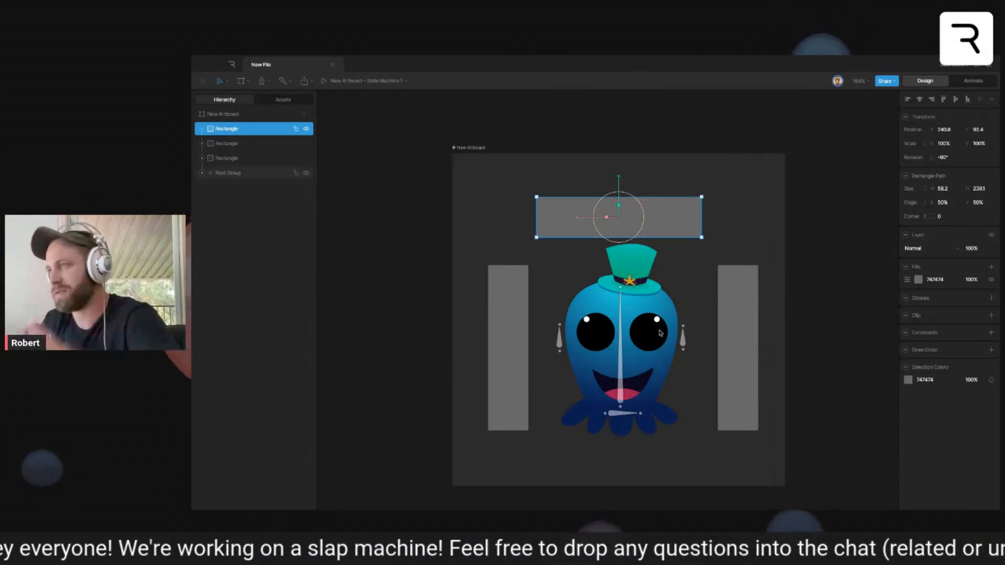
{"action": "left_click_drag", "start_coordinate": [620, 184], "coordinate": [617, 174]}
{"action": "left_click", "coordinate": [749, 210]}
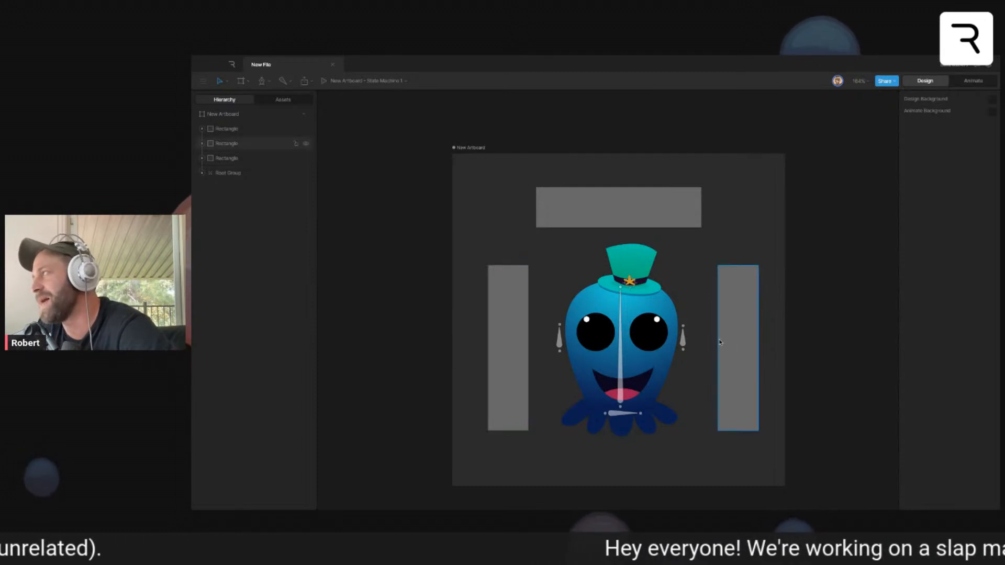
- Move the horizontal rectangle slightly higher above the hat, leaving more room over the character
{"action": "left_click_drag", "start_coordinate": [479, 189], "coordinate": [532, 264]}
{"action": "left_click_drag", "start_coordinate": [717, 195], "coordinate": [764, 256]}
{"action": "left_click_drag", "start_coordinate": [623, 210], "coordinate": [624, 210]}
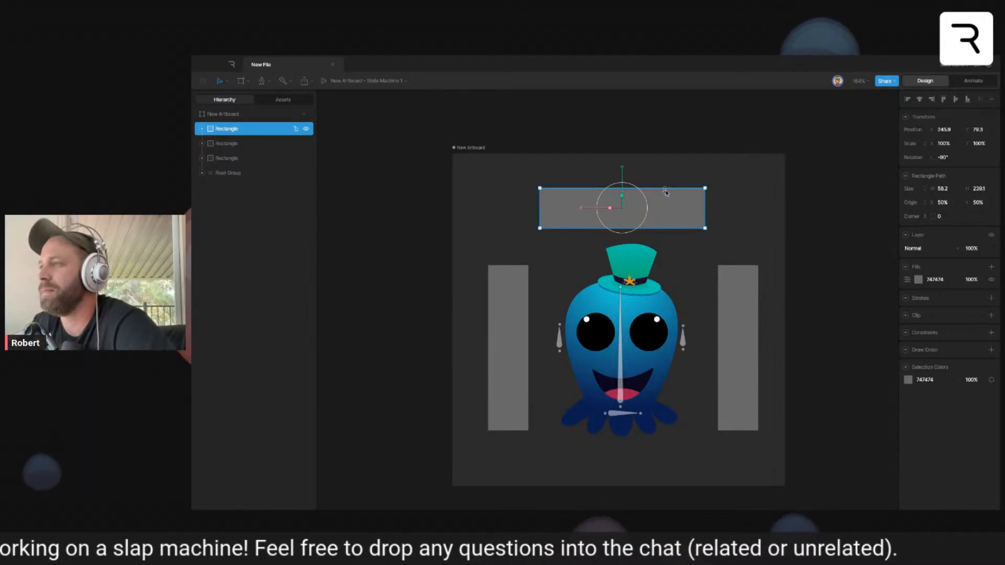
{"action": "left_click_drag", "start_coordinate": [623, 174], "coordinate": [623, 162]}
{"action": "key", "text": "super+d"}
{"action": "left_click_drag", "start_coordinate": [622, 162], "coordinate": [622, 246]}
{"action": "key", "text": "super+z"}
{"action": "key", "text": "Delete"}
- Draw a thin vertical rectangle about 13 by 234 and move it over the character's right edge
{"action": "key", "text": "r"}
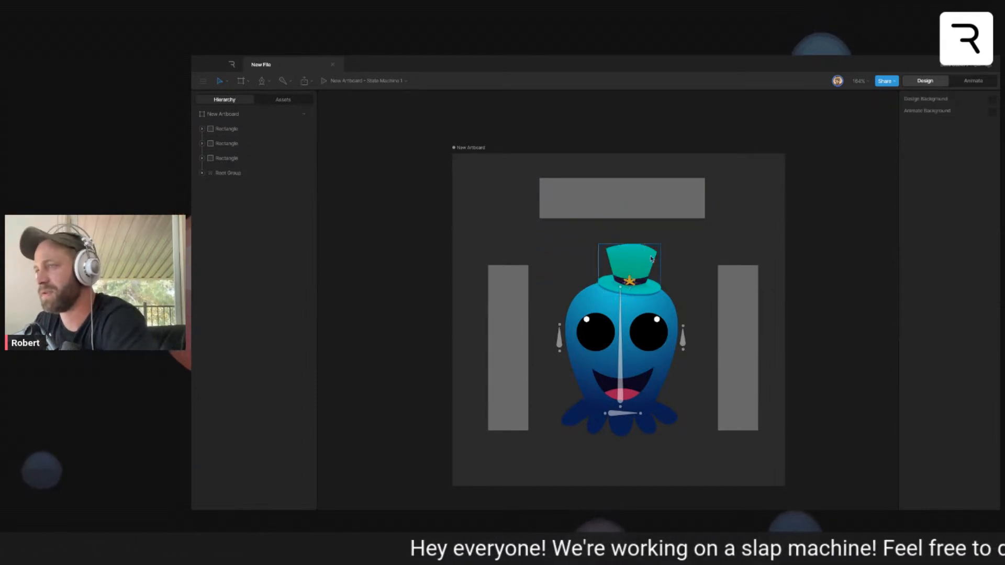
{"action": "left_click_drag", "start_coordinate": [703, 268], "coordinate": [710, 431]}
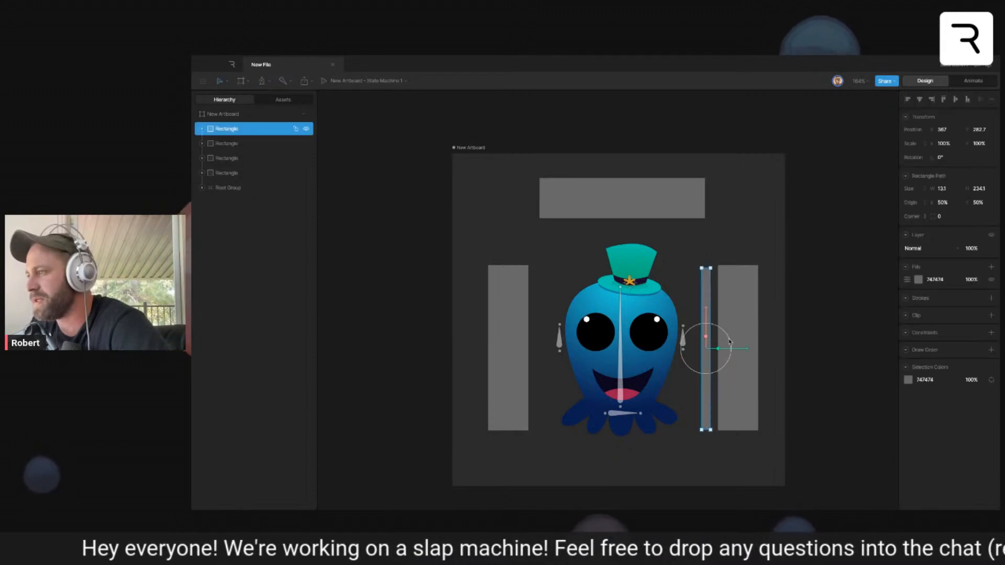
{"action": "left_click_drag", "start_coordinate": [743, 350], "coordinate": [708, 346]}
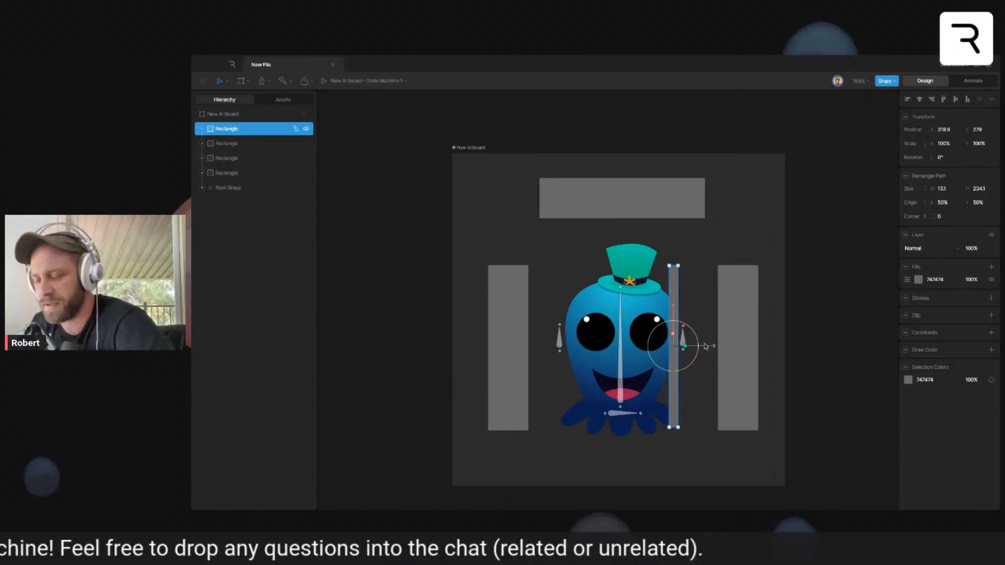
- Duplicate the thin rectangle in place, duplicate both stacked copies and move the new pair to the character's left edge
{"action": "key", "text": "super+d"}
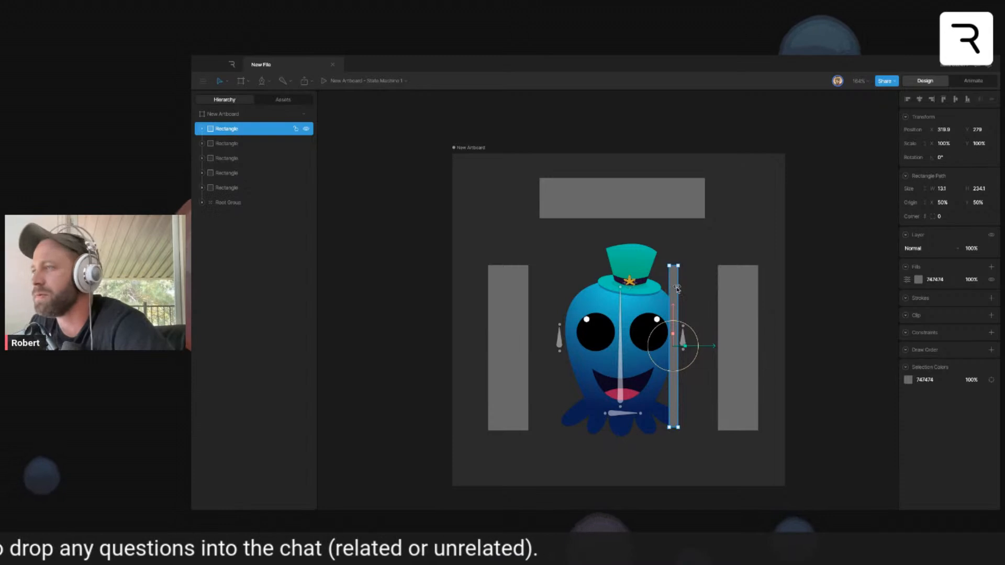
{"action": "left_click", "coordinate": [252, 143]}
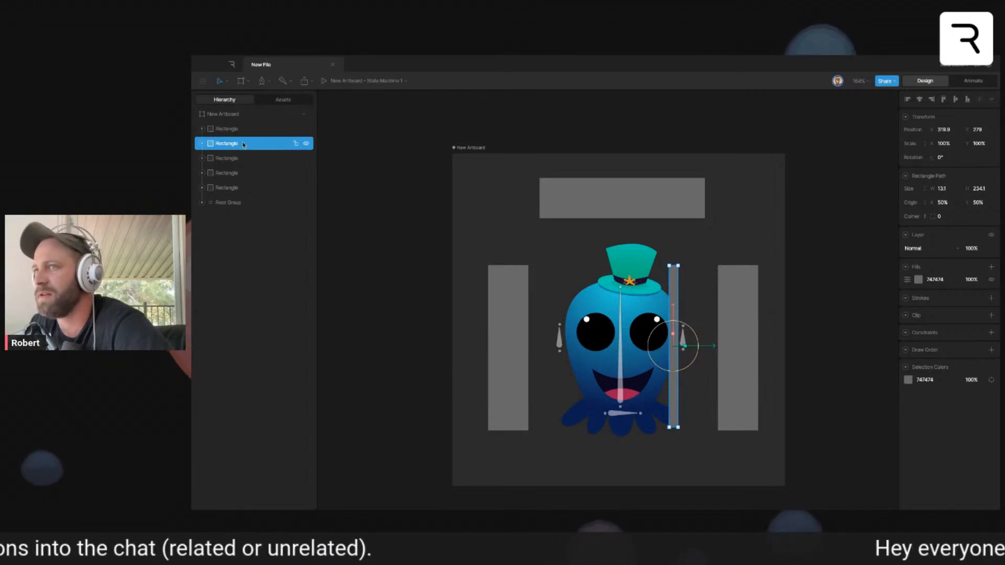
{"action": "left_click", "coordinate": [241, 130], "text": "shift"}
{"action": "key", "text": "super+d"}
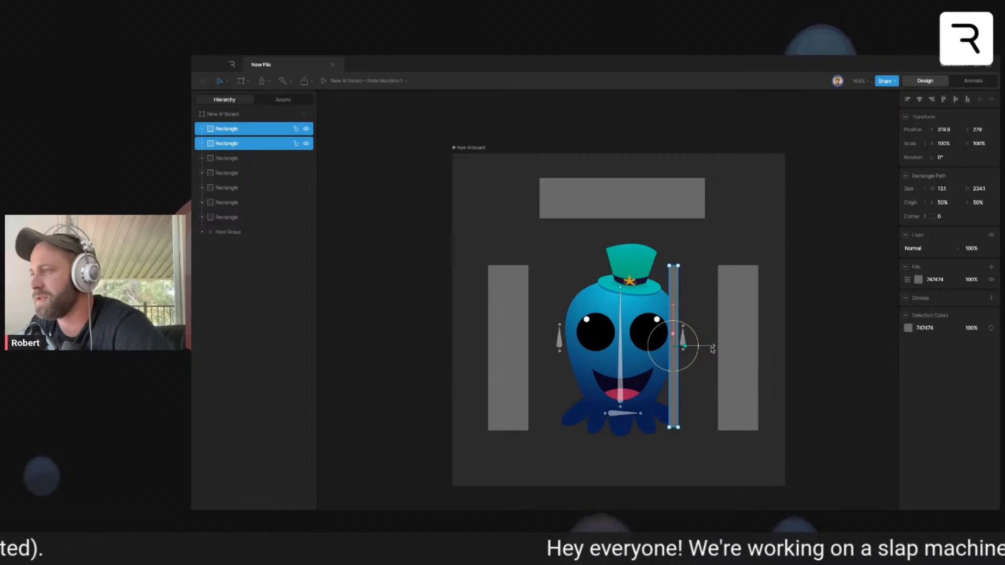
{"action": "left_click_drag", "start_coordinate": [713, 349], "coordinate": [604, 345]}
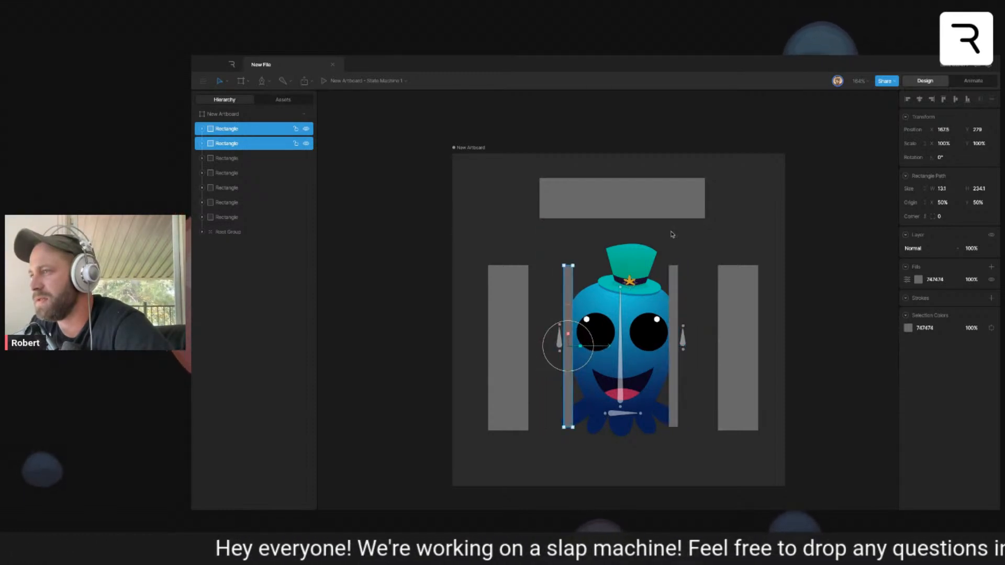
{"action": "left_click", "coordinate": [441, 241]}
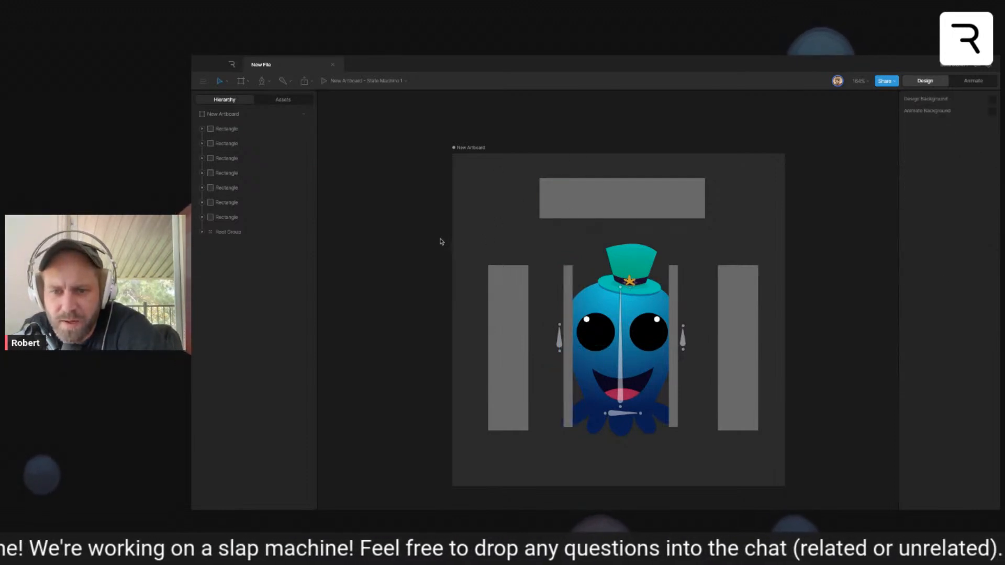
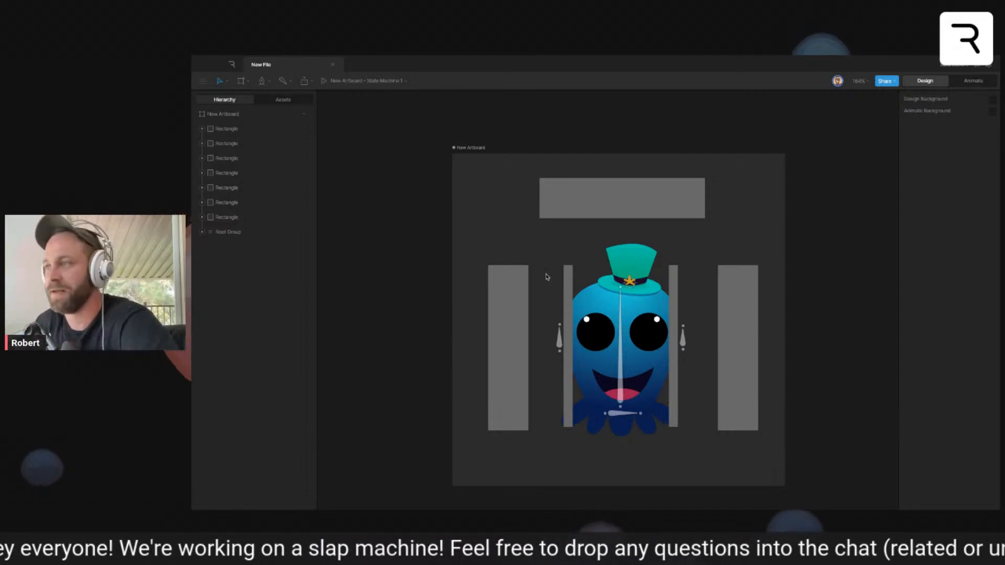
- Rename the wide vertical rectangle on the character's left side as Left Detect
{"action": "left_click_drag", "start_coordinate": [465, 253], "coordinate": [550, 280]}
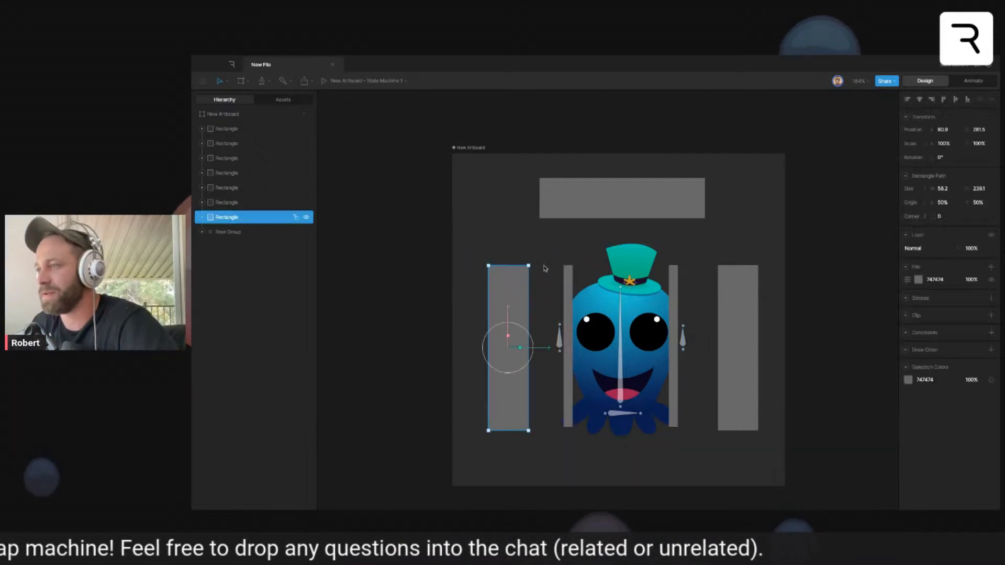
{"action": "left_click", "coordinate": [545, 270]}
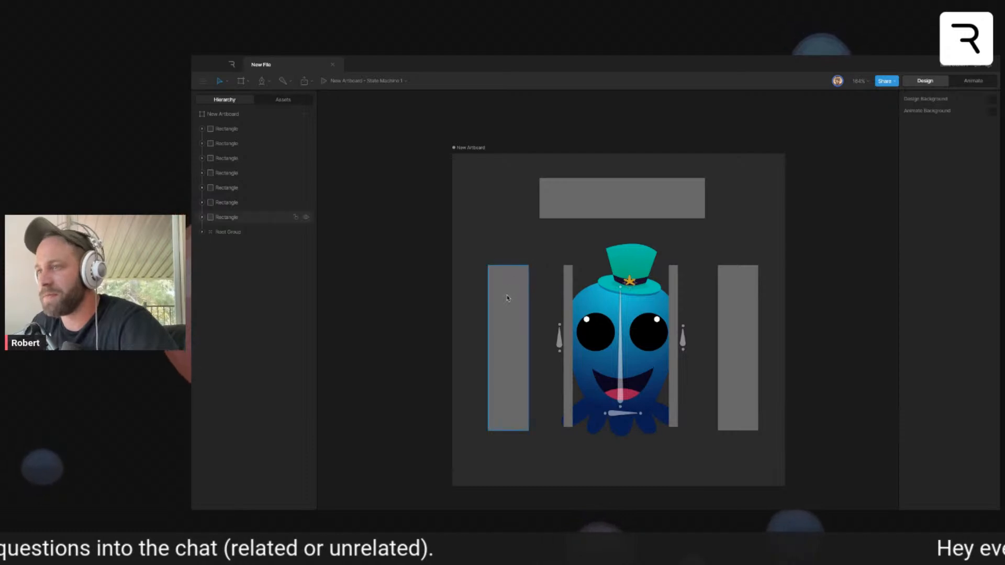
{"action": "left_click", "coordinate": [231, 217]}
{"action": "double_click", "coordinate": [232, 218]}
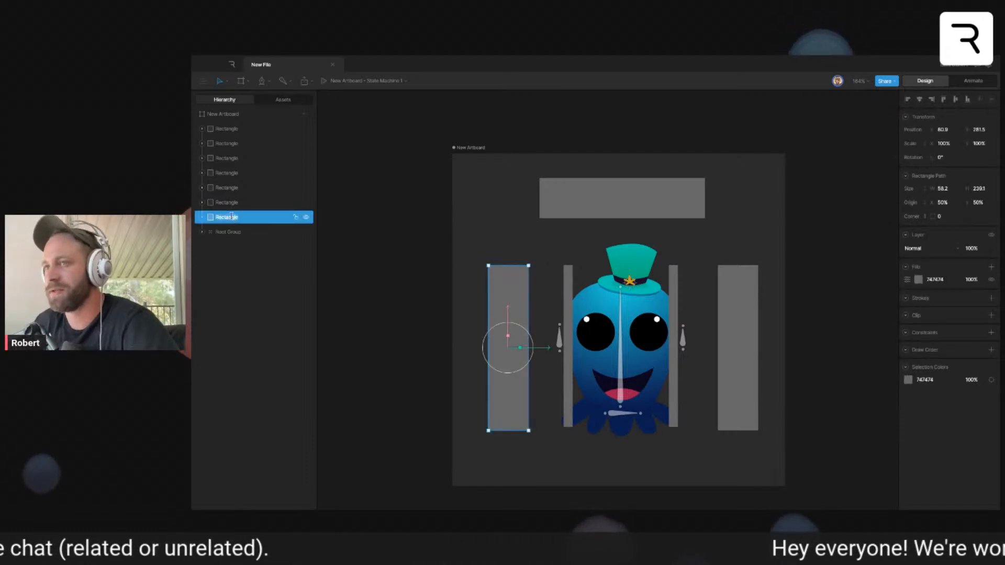
{"action": "type", "text": "Left Do"}
{"action": "type", "text": "tect"}
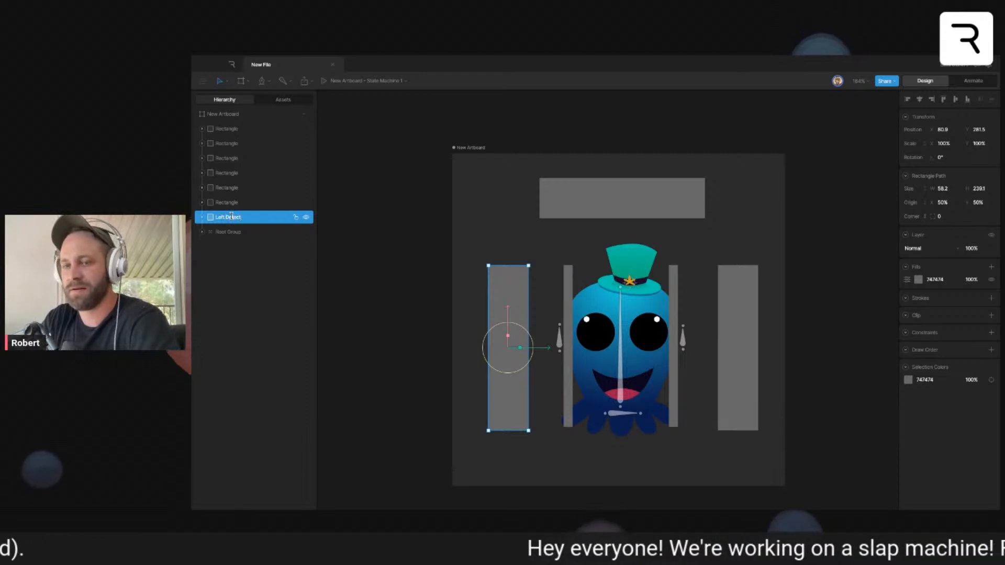
{"action": "key", "text": "Return"}
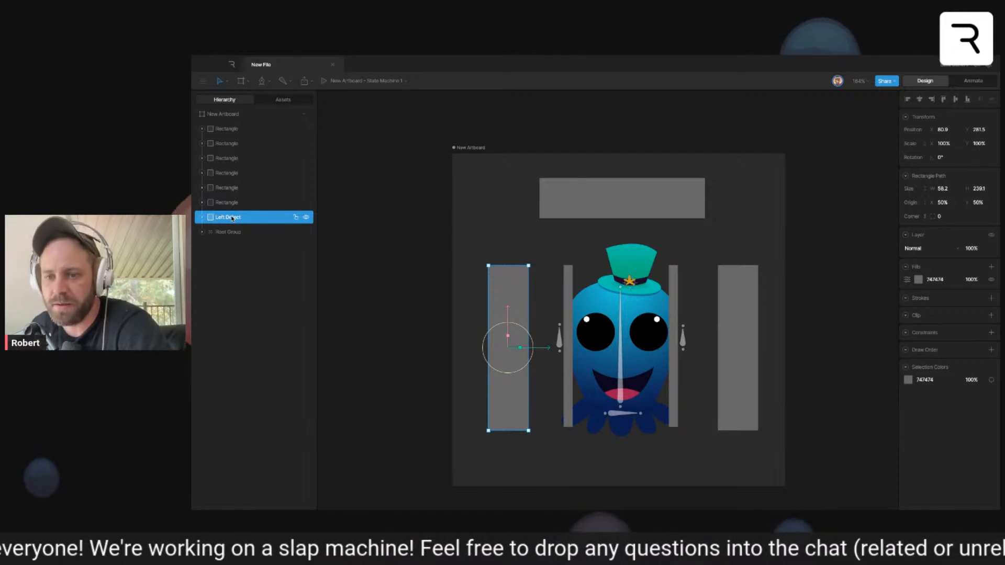
{"action": "left_click", "coordinate": [441, 294]}
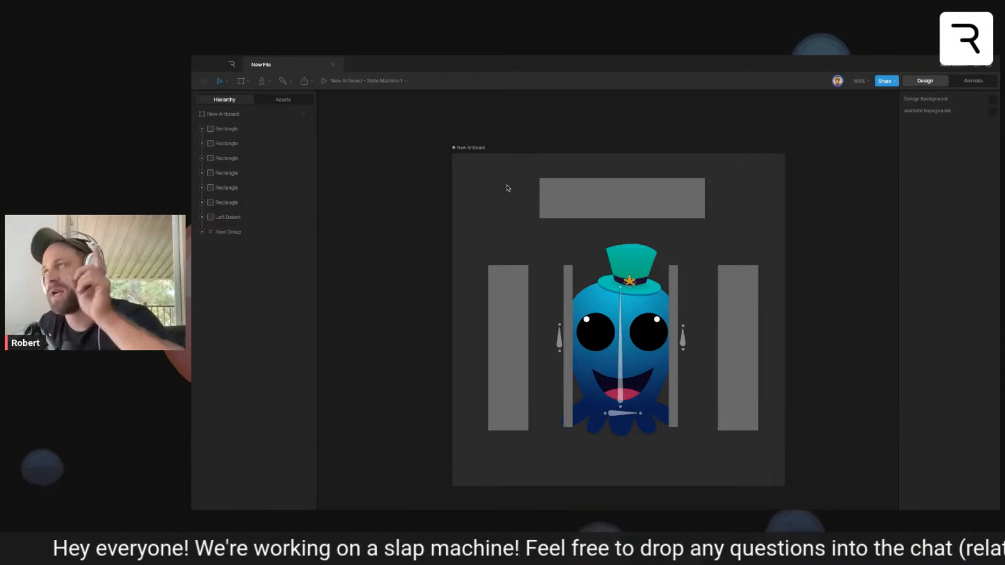
- Create a new square artboard about 394 wide beside the existing one and draw a rectangle about 196 by 129 in its centre
{"action": "left_click_drag", "start_coordinate": [481, 201], "coordinate": [769, 195]}
{"action": "left_click_drag", "start_coordinate": [491, 273], "coordinate": [758, 276]}
{"action": "left_click_drag", "start_coordinate": [348, 272], "coordinate": [688, 275]}
{"action": "key", "text": "a"}
{"action": "left_click_drag", "start_coordinate": [377, 183], "coordinate": [650, 387]}
{"action": "left_click", "coordinate": [485, 361]}
{"action": "left_click_drag", "start_coordinate": [511, 370], "coordinate": [529, 377]}
{"action": "key", "text": "r"}
{"action": "mouse_move", "coordinate": [461, 262]}
{"action": "left_mouse_down"}
{"action": "mouse_move", "coordinate": [579, 380]}
{"action": "mouse_move", "coordinate": [597, 344]}
{"action": "mouse_move", "coordinate": [597, 352]}
{"action": "mouse_move", "coordinate": [576, 342]}
{"action": "left_mouse_up"}
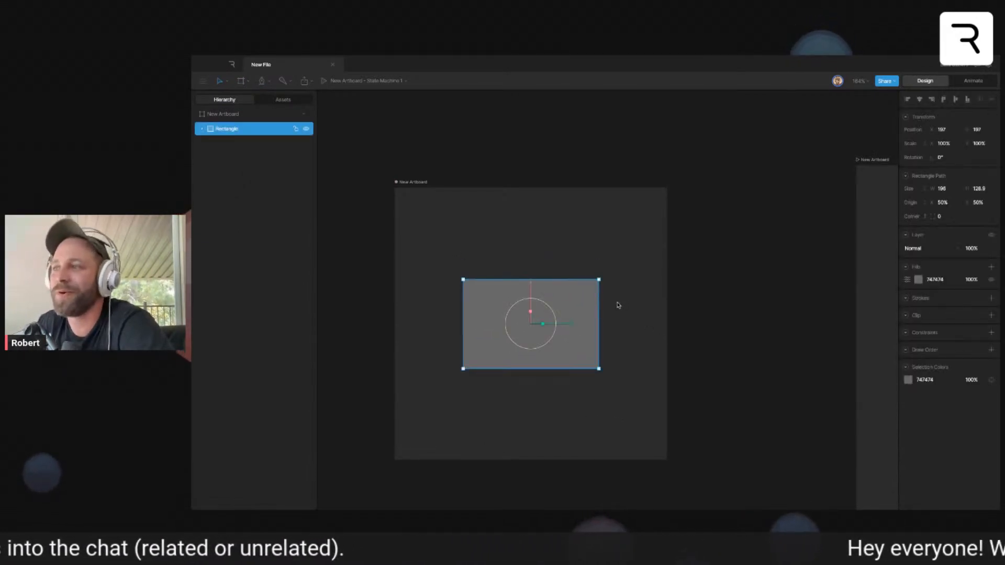
- Round the new rectangle's corners to a radius of about 15.2 in design mode
{"action": "left_click", "coordinate": [974, 80]}
{"action": "left_click_drag", "start_coordinate": [774, 229], "coordinate": [819, 188]}
{"action": "left_click", "coordinate": [795, 208]}
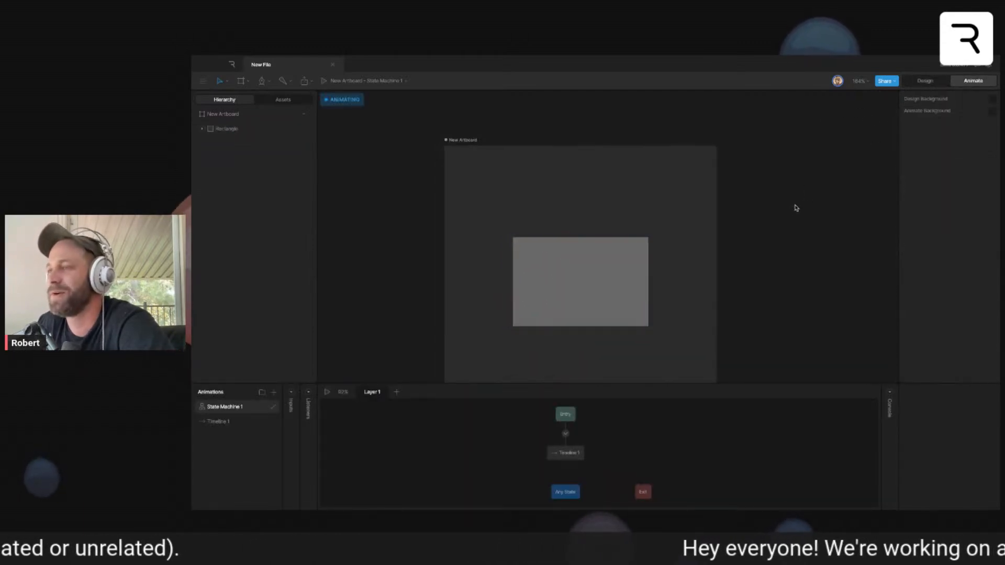
{"action": "left_click_drag", "start_coordinate": [705, 322], "coordinate": [731, 284]}
{"action": "left_click", "coordinate": [644, 245]}
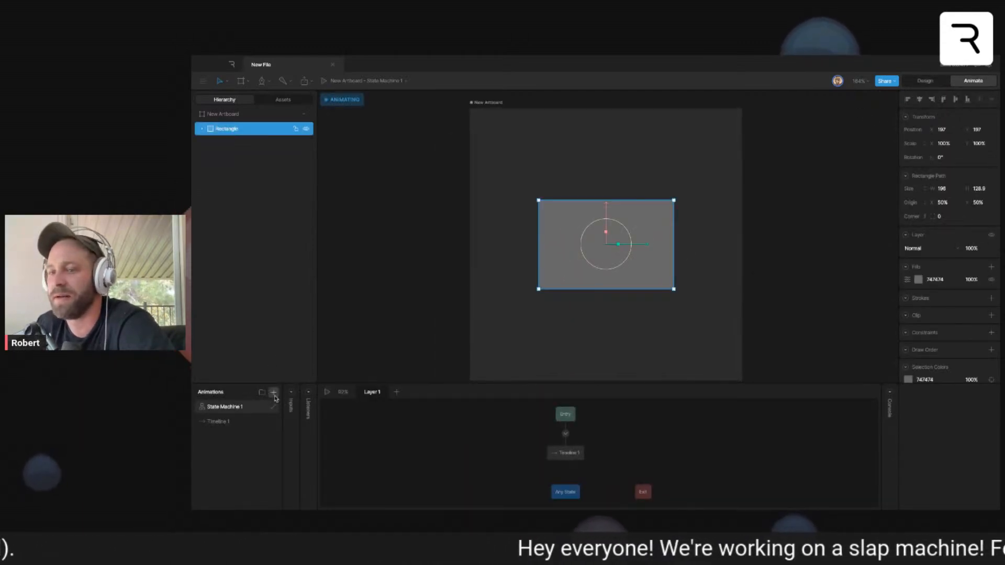
{"action": "left_click", "coordinate": [246, 426]}
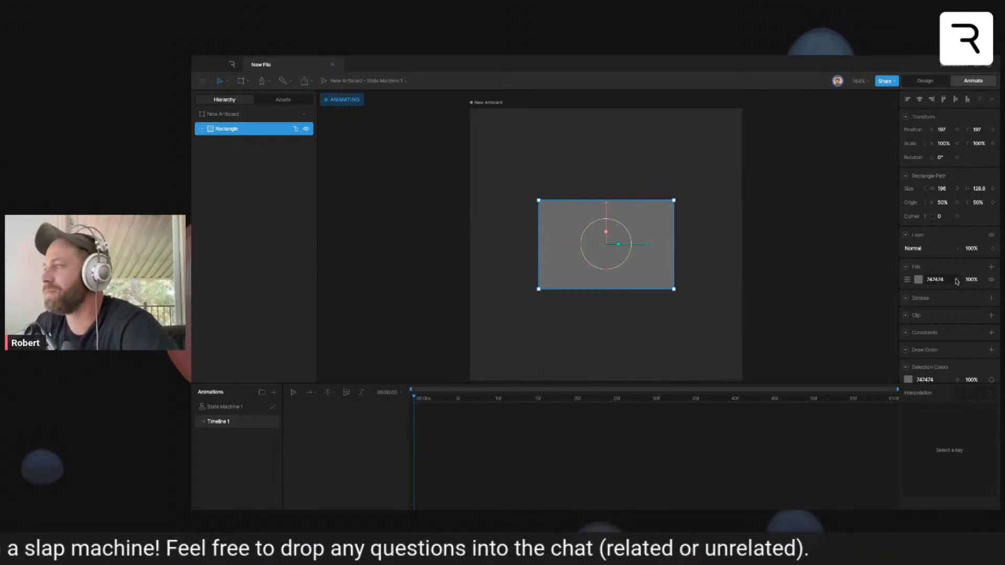
{"action": "left_click", "coordinate": [933, 82]}
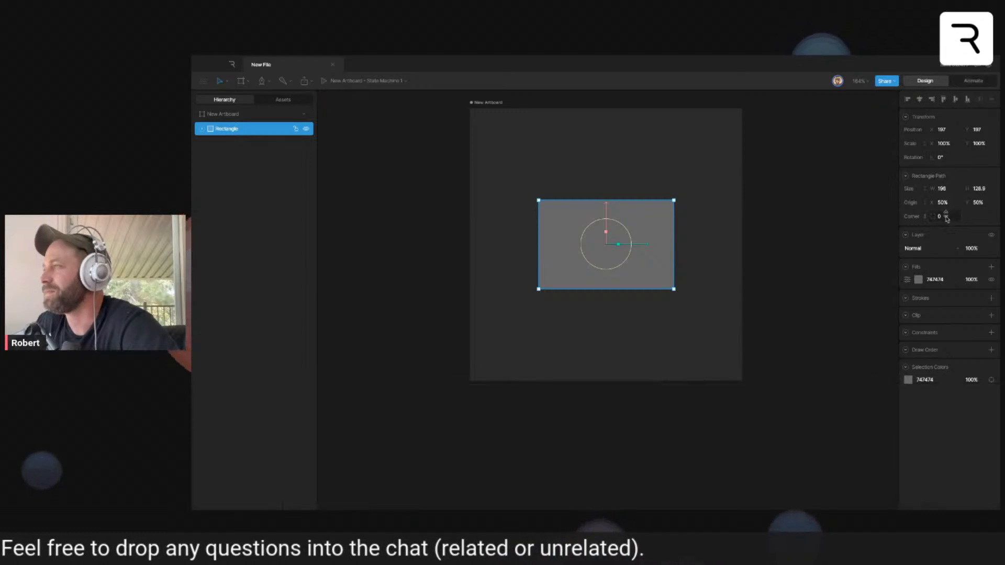
{"action": "left_click_drag", "start_coordinate": [945, 217], "coordinate": [945, 208]}
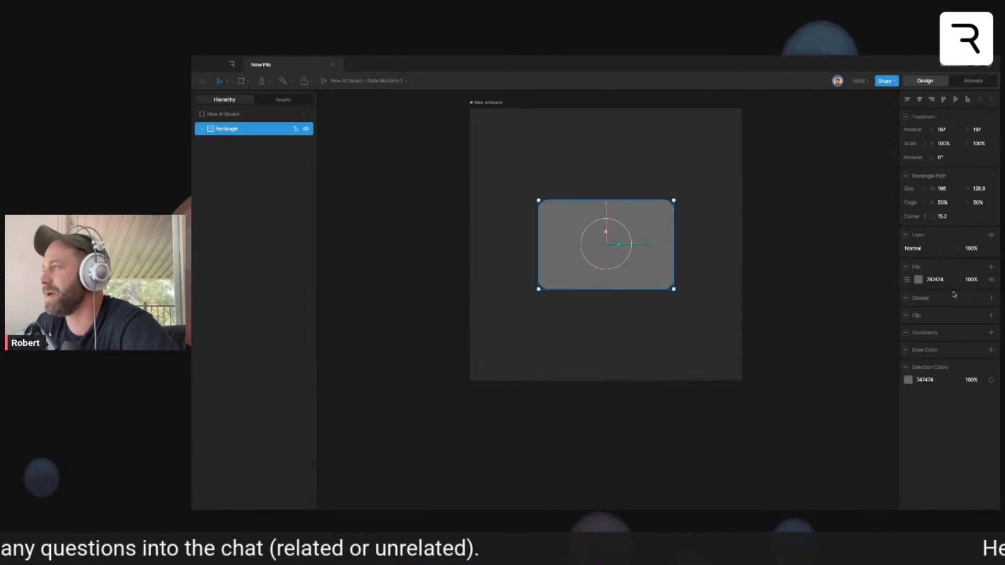
- Return to animating and key the rectangle's grey fill colour in Timeline 1
{"action": "left_click", "coordinate": [973, 82]}
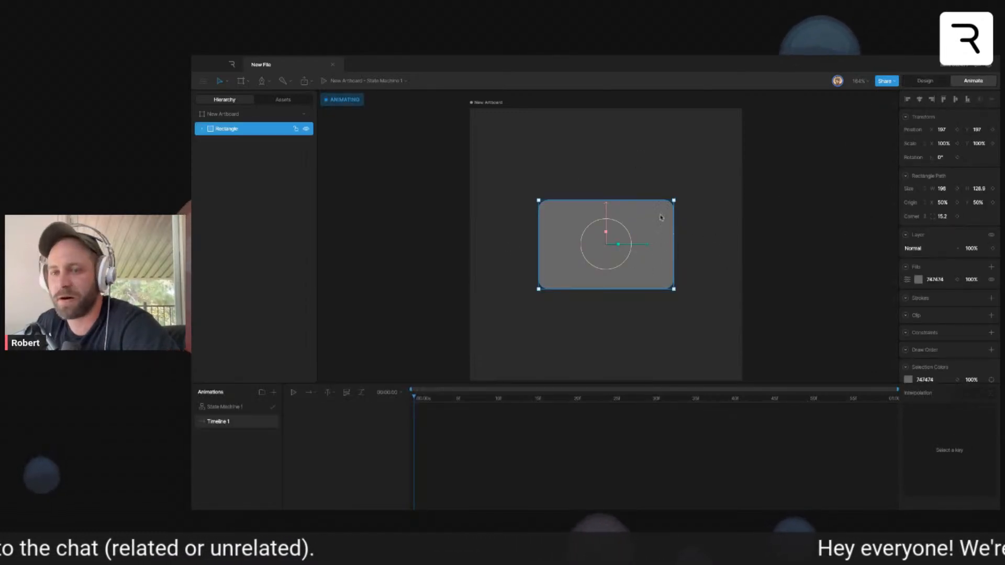
{"action": "double_click", "coordinate": [579, 273]}
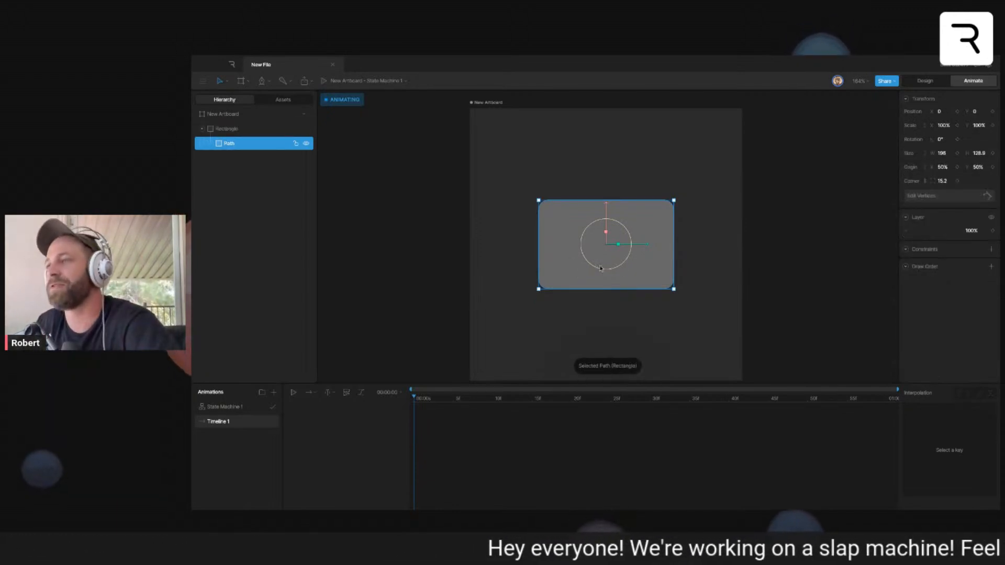
{"action": "left_click", "coordinate": [658, 305]}
{"action": "left_click", "coordinate": [655, 277]}
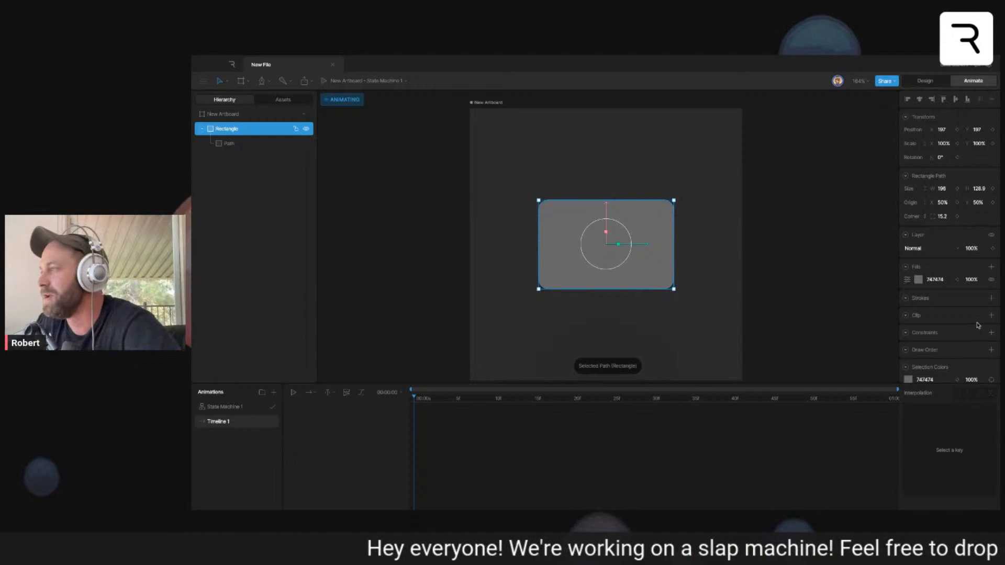
{"action": "left_click", "coordinate": [957, 280]}
- Add a second timeline and set the rectangle's fill to black (000000) in it
{"action": "left_click", "coordinate": [273, 394]}
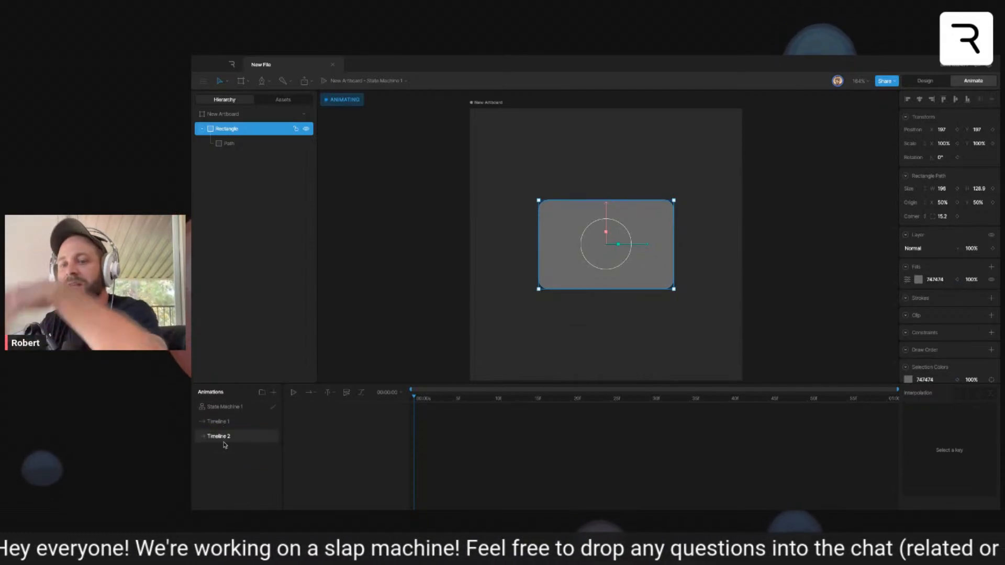
{"action": "left_click", "coordinate": [919, 280]}
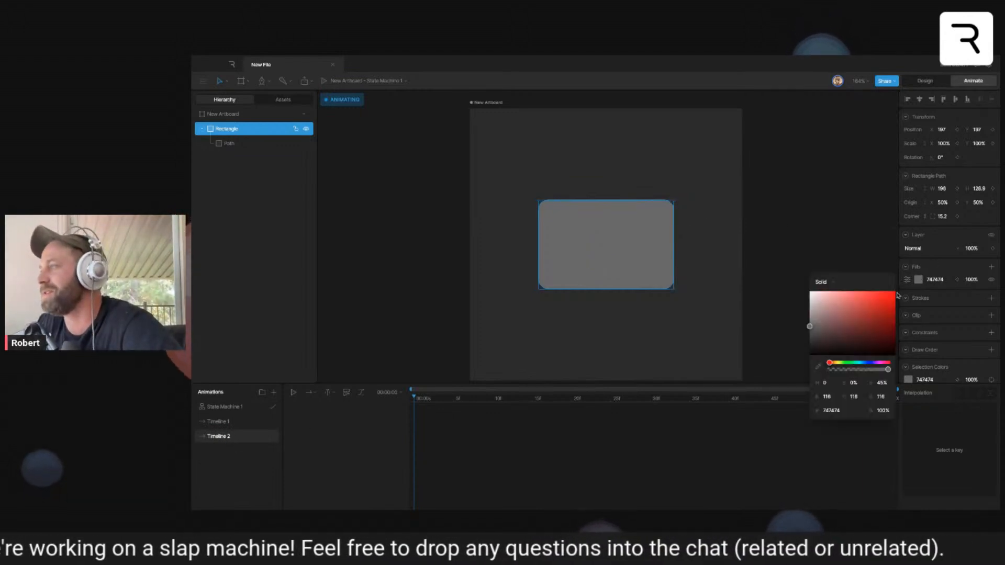
{"action": "left_click_drag", "start_coordinate": [844, 335], "coordinate": [810, 356]}
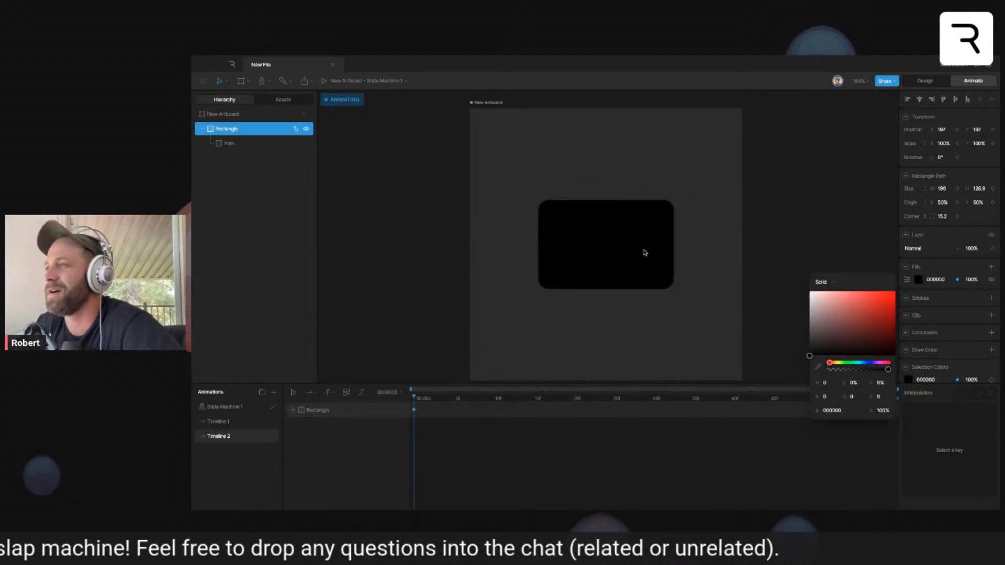
- Make the new artboard's background transparent by removing its fill from view
{"action": "left_click", "coordinate": [739, 245]}
{"action": "left_click", "coordinate": [623, 255]}
{"action": "left_click", "coordinate": [703, 257]}
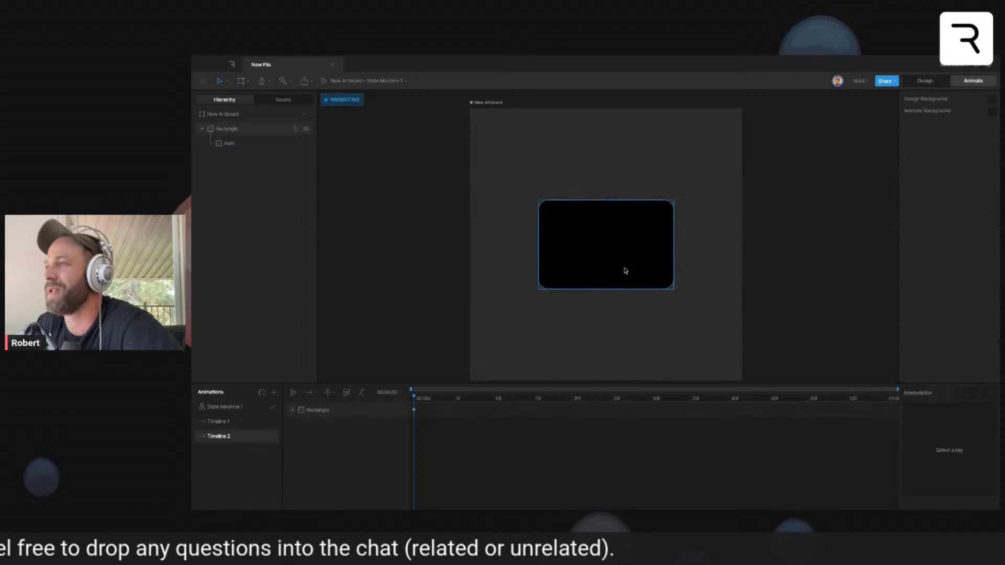
{"action": "left_click", "coordinate": [474, 103]}
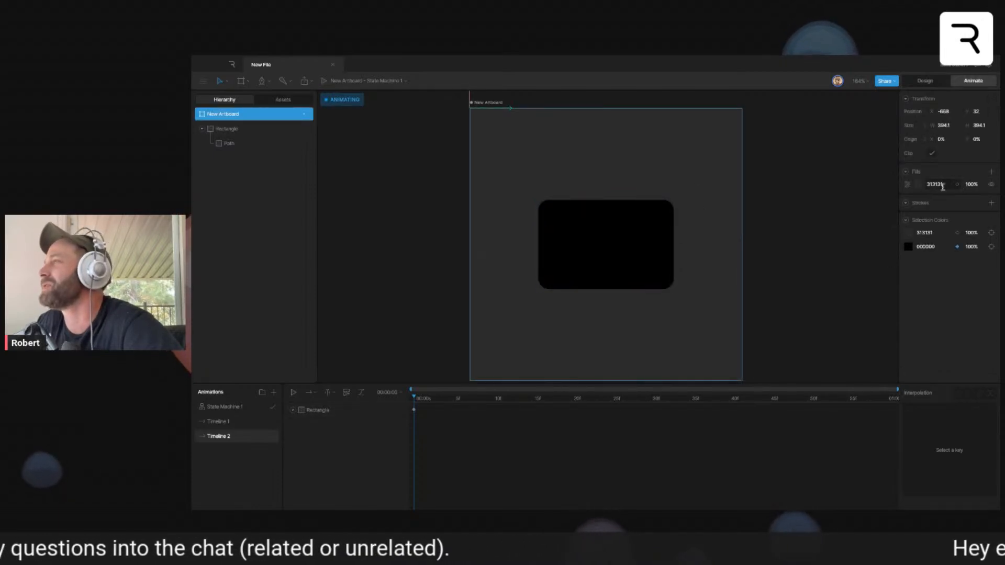
{"action": "left_click", "coordinate": [765, 242]}
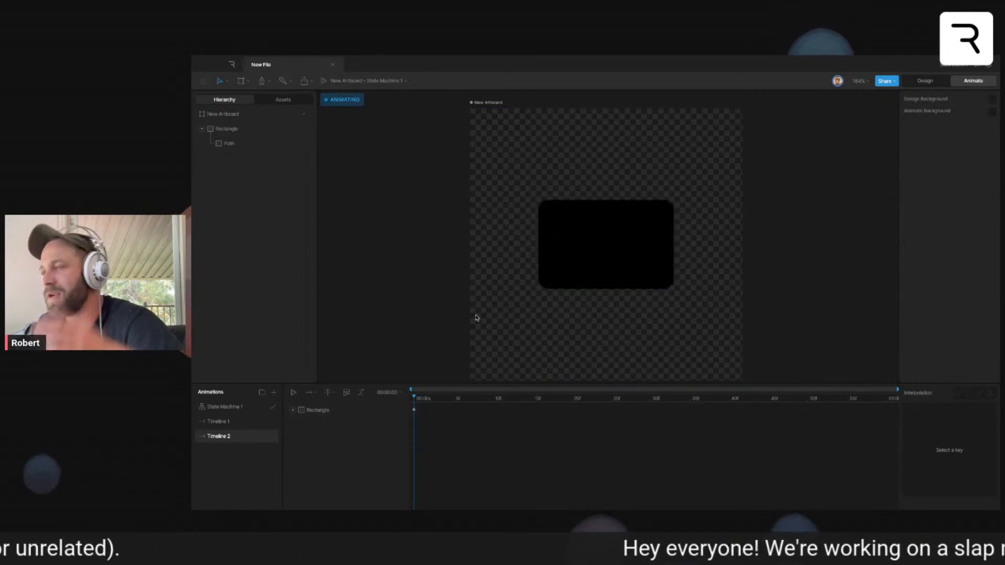
- Add a third timeline and set the rectangle's fill to bright pink in it
{"action": "left_click", "coordinate": [273, 392]}
{"action": "left_click", "coordinate": [277, 417]}
{"action": "left_click_drag", "start_coordinate": [220, 408], "coordinate": [225, 459]}
{"action": "left_click", "coordinate": [635, 250]}
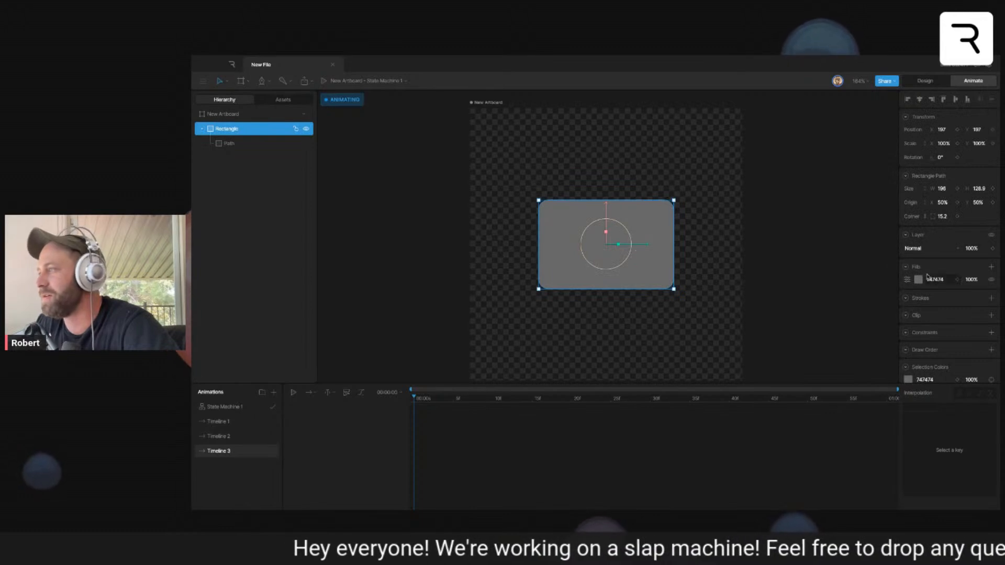
{"action": "left_click", "coordinate": [918, 280]}
{"action": "left_click", "coordinate": [882, 363]}
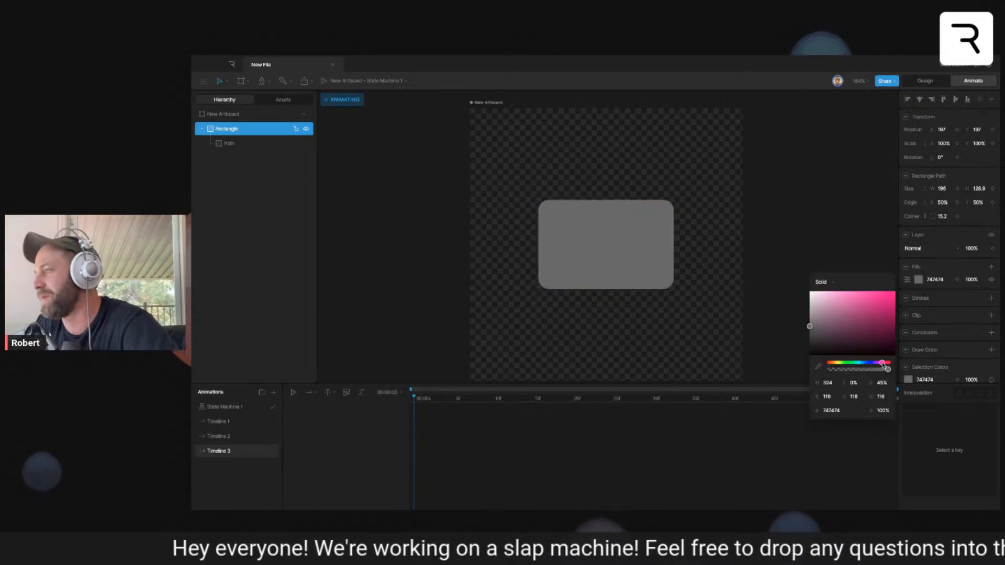
{"action": "left_click", "coordinate": [884, 323]}
{"action": "left_click", "coordinate": [687, 205]}
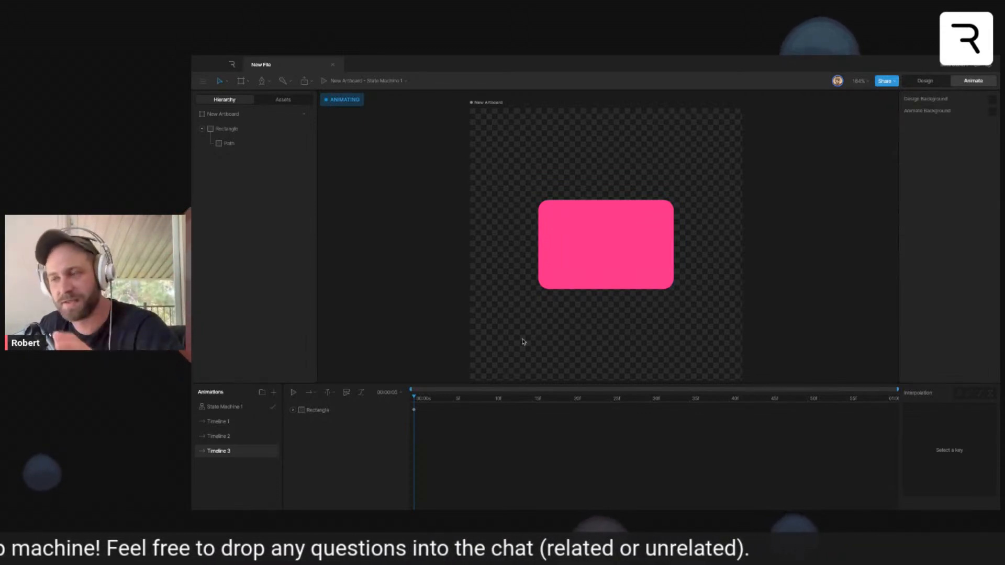
- Add a number input to State Machine 1 and name it skin
{"action": "left_click", "coordinate": [256, 412]}
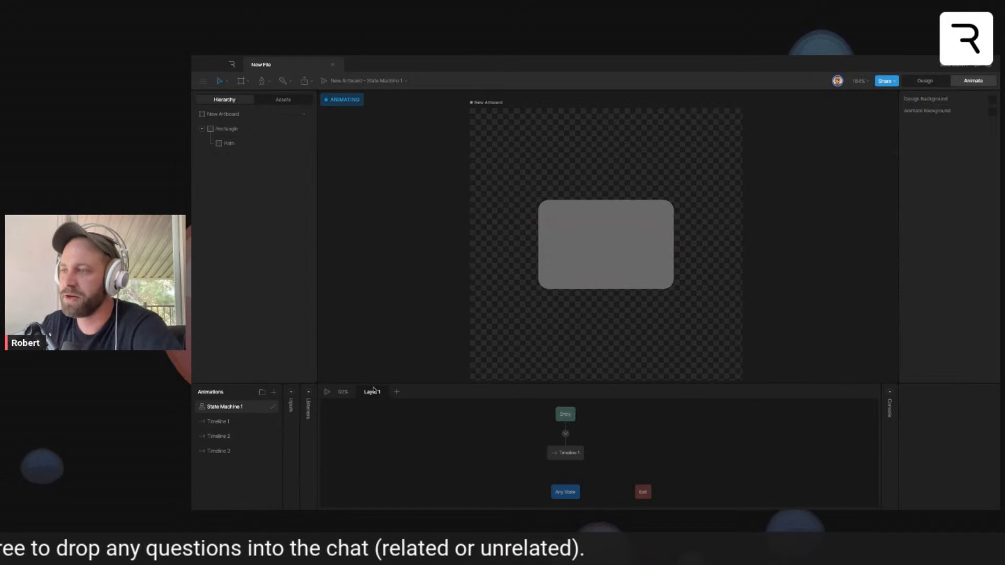
{"action": "left_click", "coordinate": [292, 397]}
{"action": "left_click", "coordinate": [358, 392]}
{"action": "left_click", "coordinate": [371, 420]}
{"action": "double_click", "coordinate": [299, 412]}
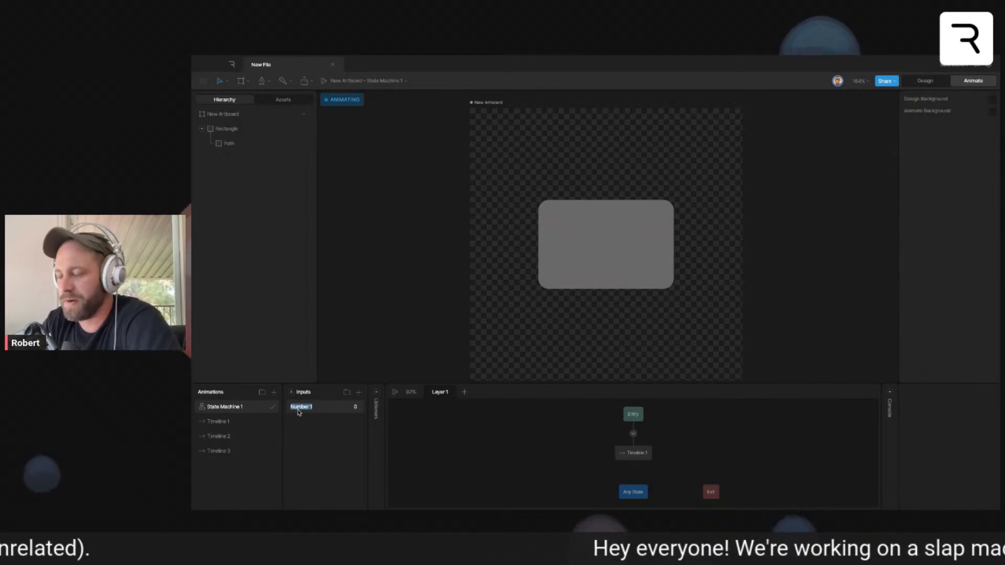
{"action": "type", "text": "skin"}
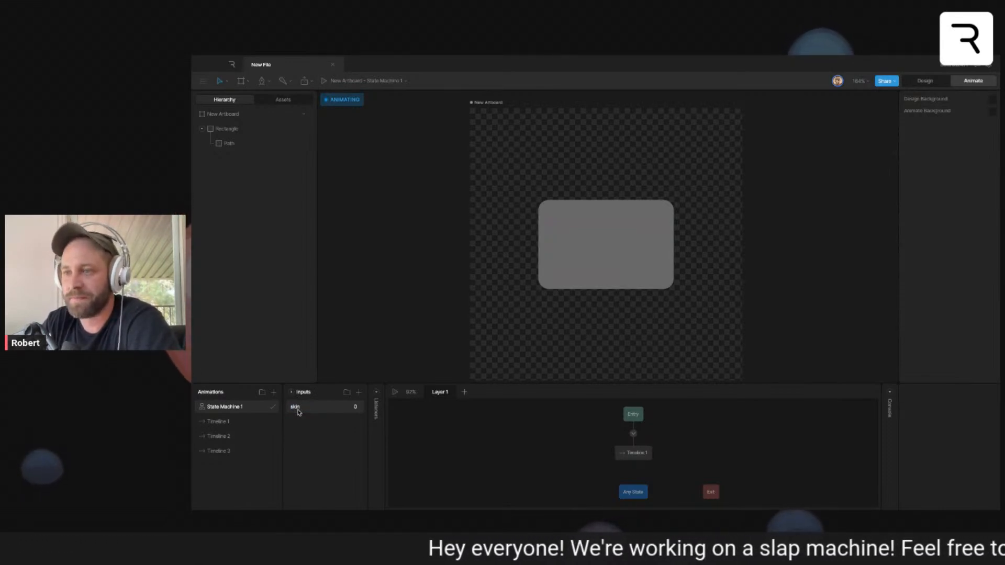
- Delete the default timeline state and lay out Timeline 1, Timeline 2 and Timeline 3 as a row of states above Any State
{"action": "left_click", "coordinate": [635, 449]}
{"action": "key", "text": "Delete"}
{"action": "left_click_drag", "start_coordinate": [632, 414], "coordinate": [502, 426]}
{"action": "left_click_drag", "start_coordinate": [223, 420], "coordinate": [581, 456]}
{"action": "left_click_drag", "start_coordinate": [218, 436], "coordinate": [687, 451]}
{"action": "left_click_drag", "start_coordinate": [711, 491], "coordinate": [823, 464]}
{"action": "left_click_drag", "start_coordinate": [592, 460], "coordinate": [639, 459]}
{"action": "mouse_move", "coordinate": [689, 451]}
{"action": "left_mouse_down"}
{"action": "mouse_move", "coordinate": [702, 458]}
{"action": "mouse_move", "coordinate": [681, 459]}
{"action": "left_mouse_up"}
- Connect Any State to Timeline 1, Timeline 2 and Timeline 3 with transitions
{"action": "left_click", "coordinate": [634, 458]}
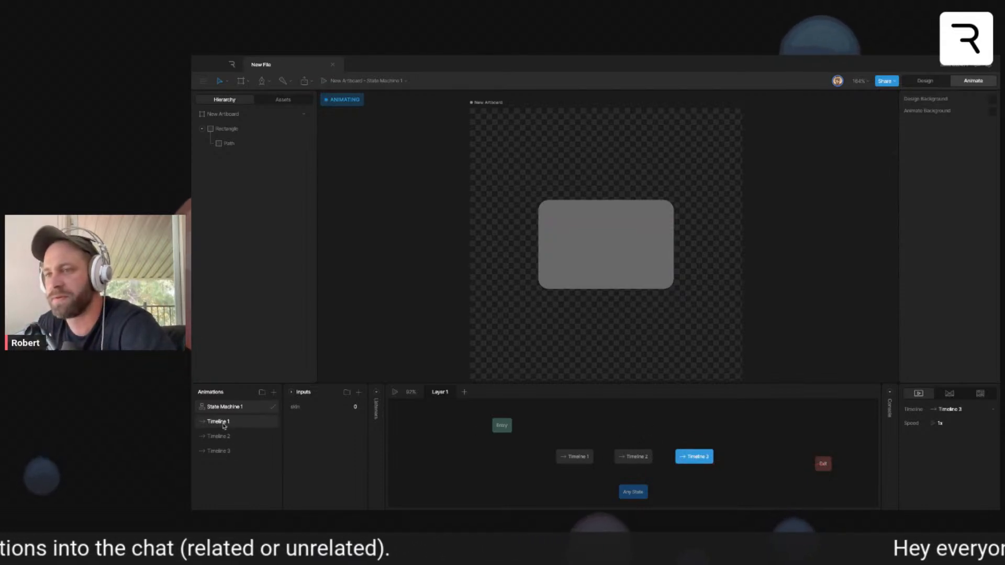
{"action": "left_click", "coordinate": [595, 470]}
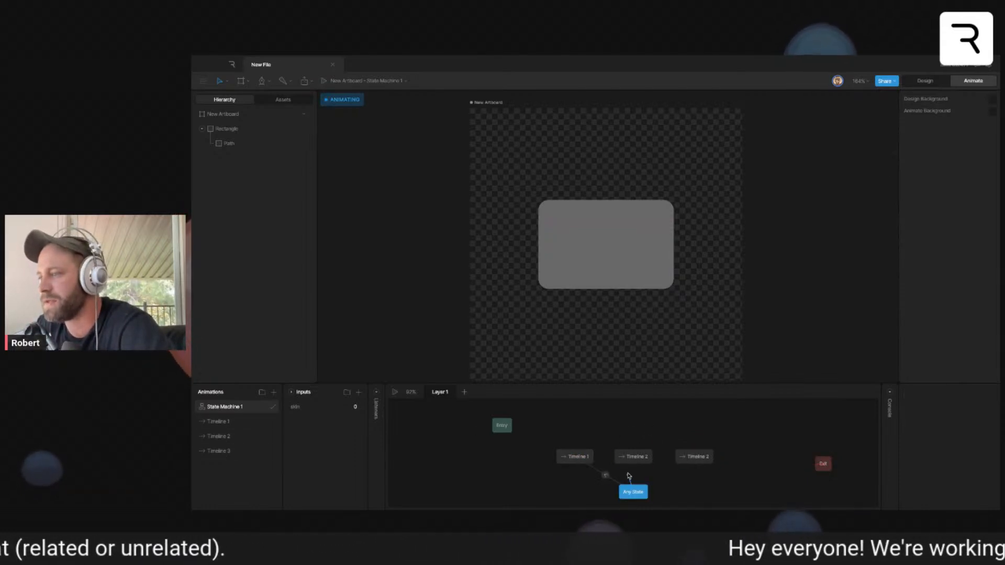
{"action": "left_click_drag", "start_coordinate": [650, 483], "coordinate": [714, 451]}
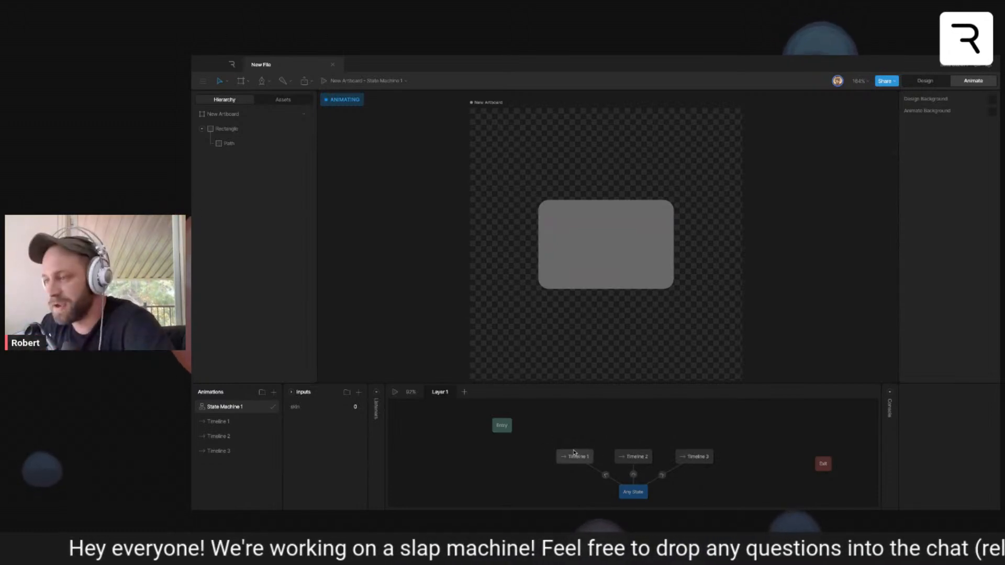
- Add the condition skin == 0 to the transition from Any State to Timeline 1
{"action": "left_click", "coordinate": [606, 475]}
{"action": "left_click", "coordinate": [991, 423]}
{"action": "left_click", "coordinate": [930, 437]}
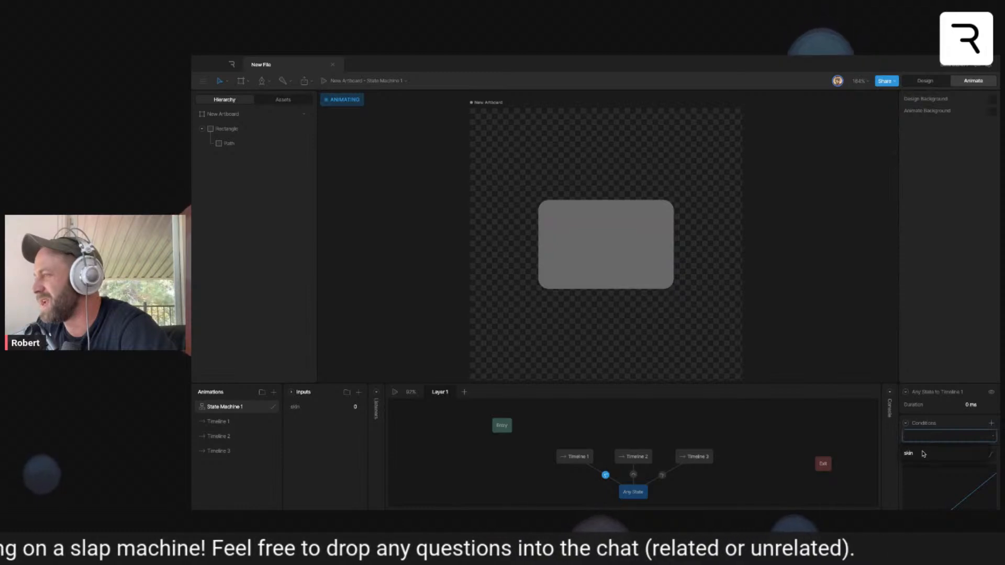
{"action": "left_click", "coordinate": [924, 454]}
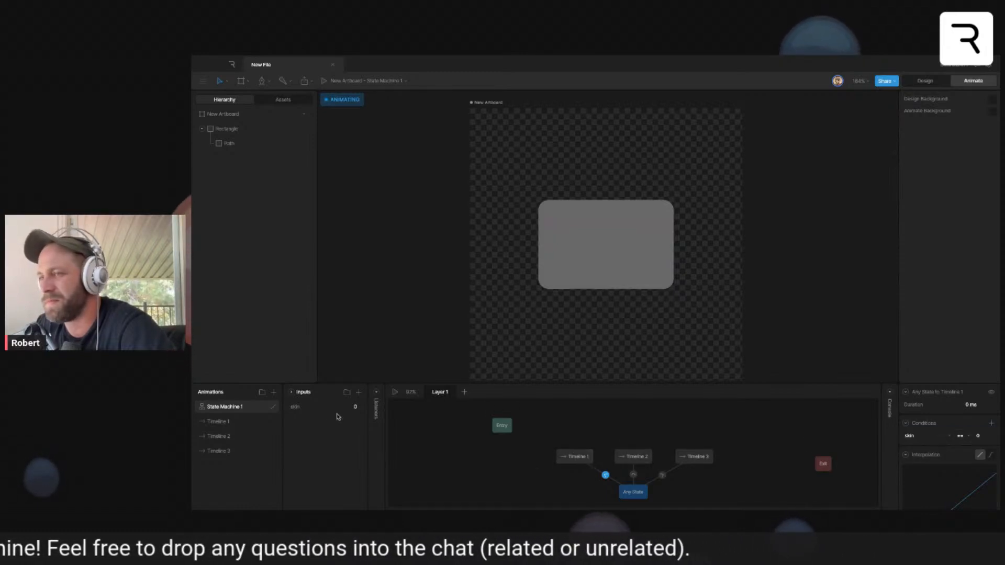
- Add the condition skin == 1 to the transition from Any State to Timeline 2
{"action": "left_click", "coordinate": [633, 475]}
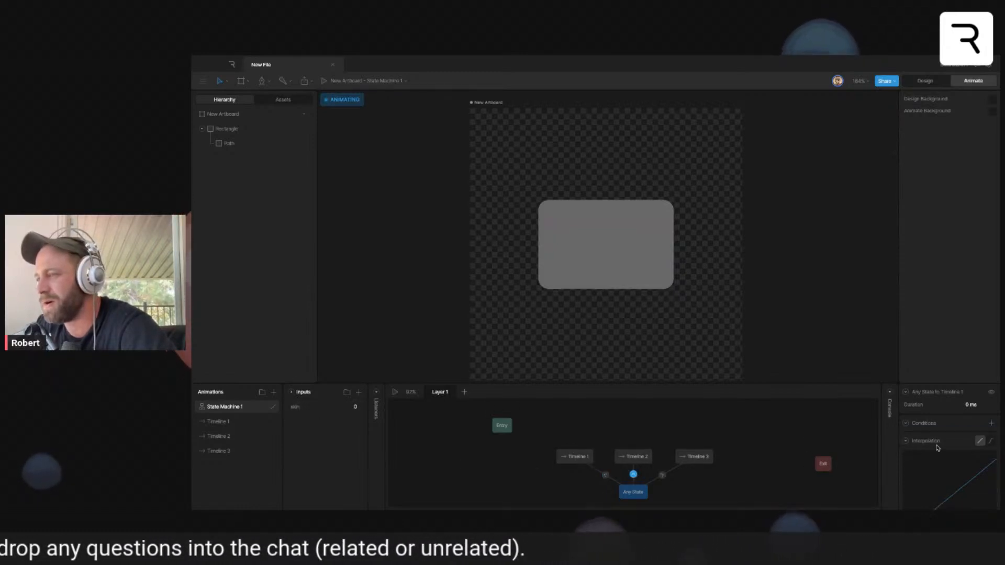
{"action": "left_click", "coordinate": [992, 423]}
{"action": "left_click", "coordinate": [955, 437]}
{"action": "left_click", "coordinate": [942, 454]}
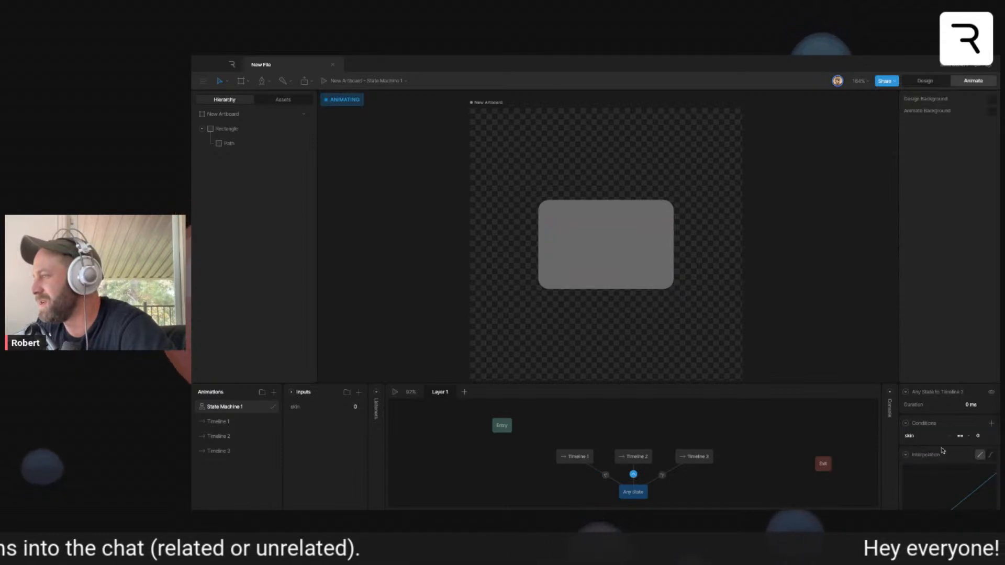
{"action": "left_click", "coordinate": [979, 436]}
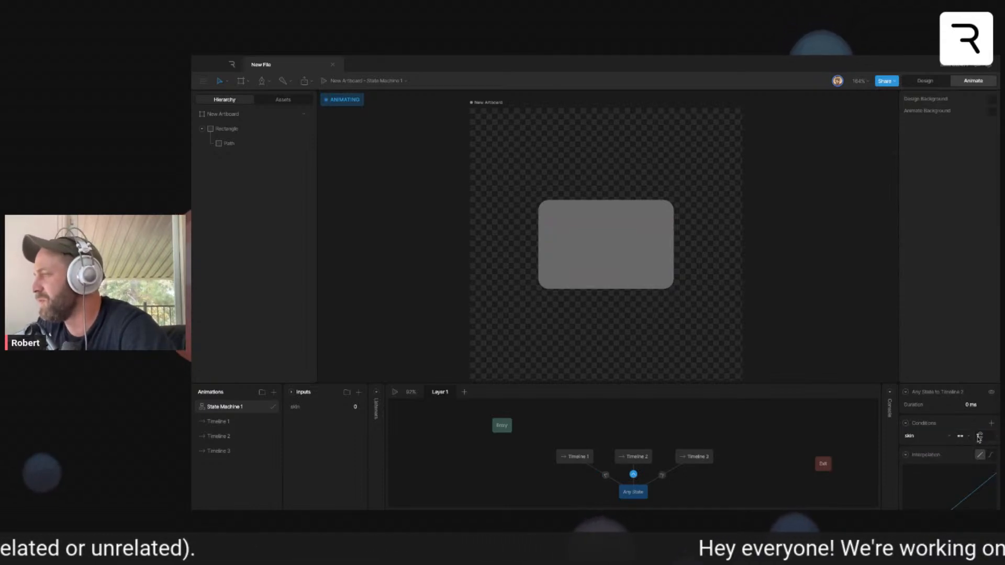
- Add the condition skin == 2 to the transition from Any State to Timeline 3
{"action": "left_click", "coordinate": [662, 475]}
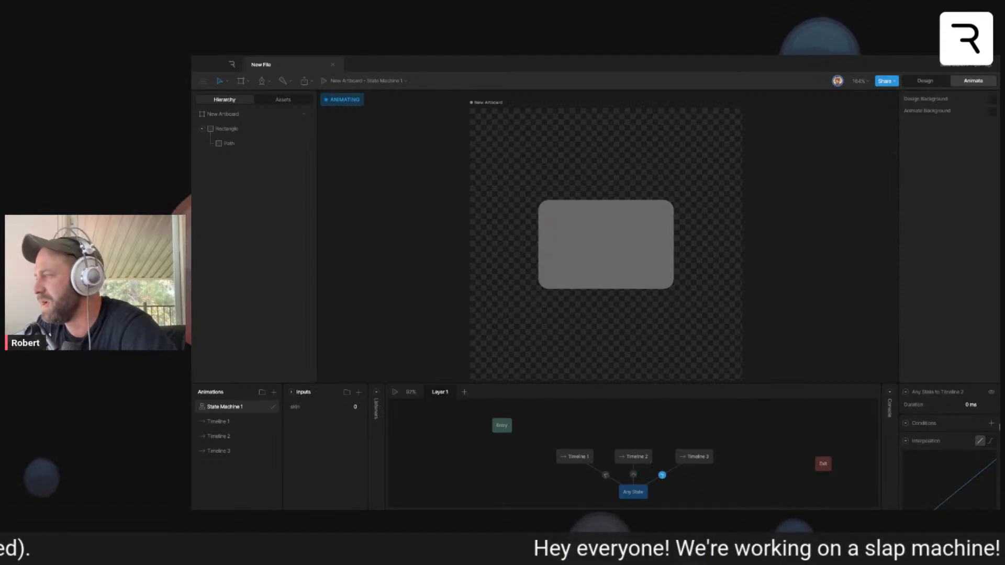
{"action": "left_click", "coordinate": [992, 423]}
{"action": "left_click", "coordinate": [960, 436]}
{"action": "left_click", "coordinate": [939, 453]}
{"action": "left_click", "coordinate": [978, 436]}
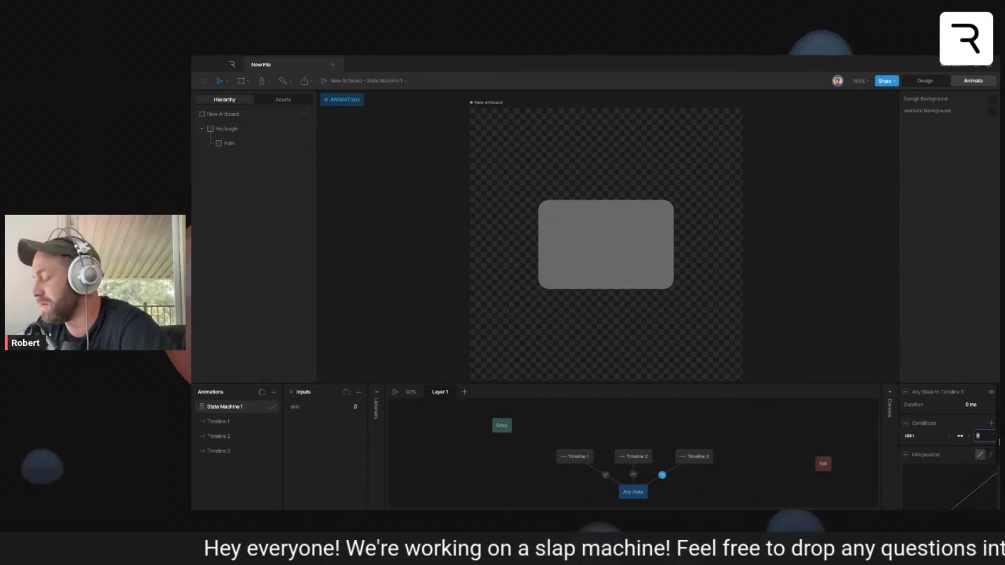
{"action": "type", "text": "2"}
{"action": "key", "text": "Return"}
{"action": "left_click", "coordinate": [681, 438]}
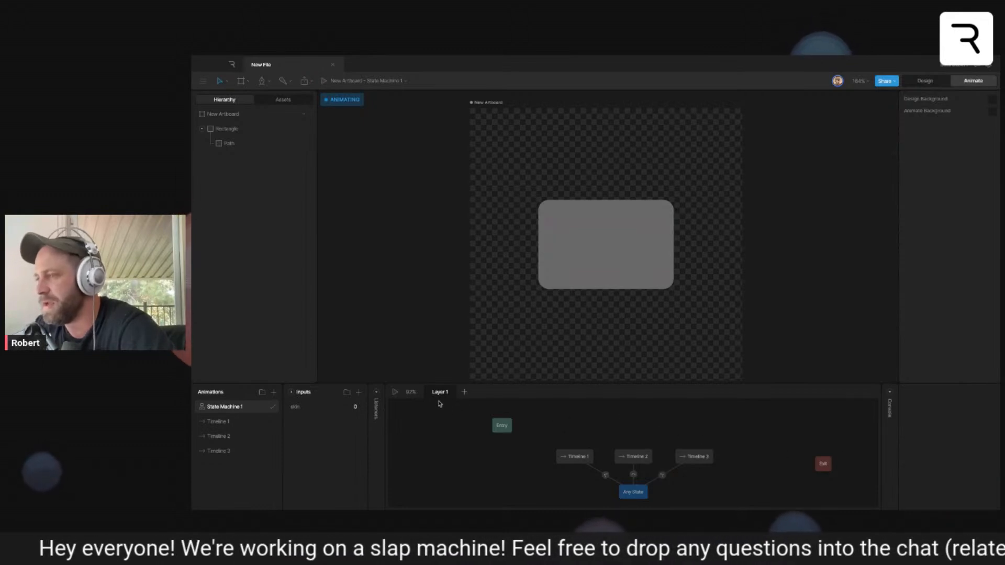
- Play State Machine 1, test the skin input with the values 1 and 2, and stop the playback
{"action": "left_click", "coordinate": [397, 393]}
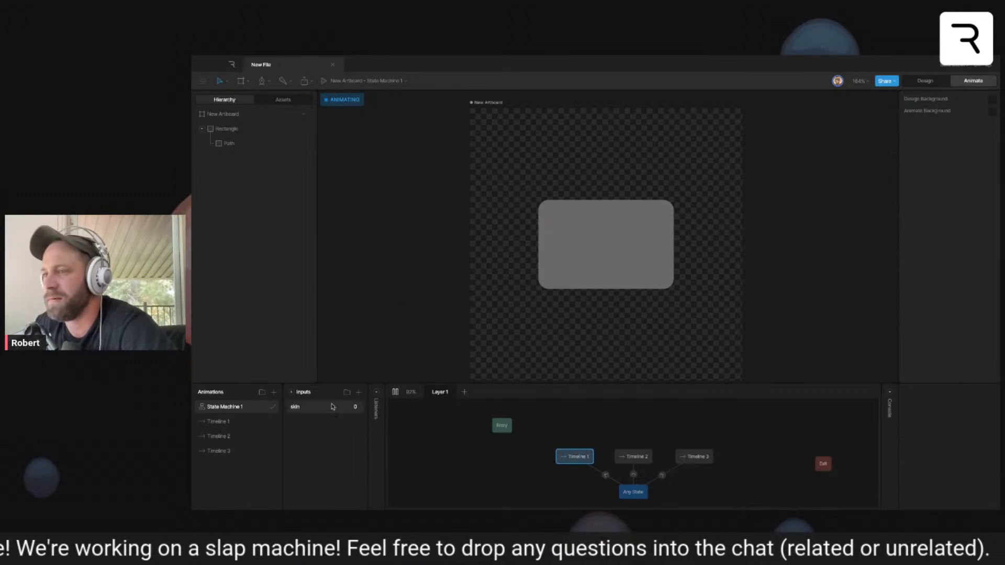
{"action": "type", "text": "1"}
{"action": "key", "text": "Return"}
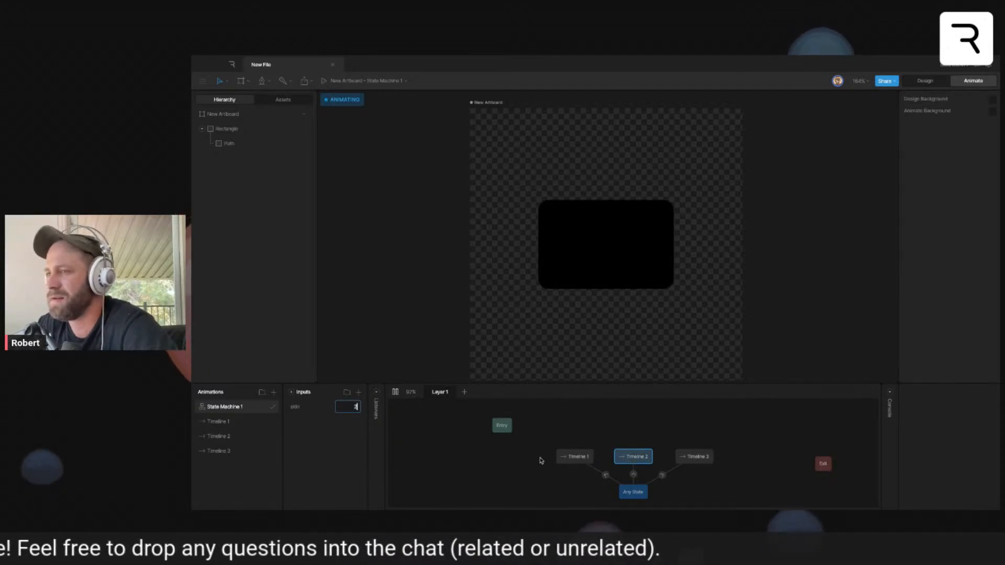
{"action": "type", "text": "2"}
{"action": "key", "text": "Return"}
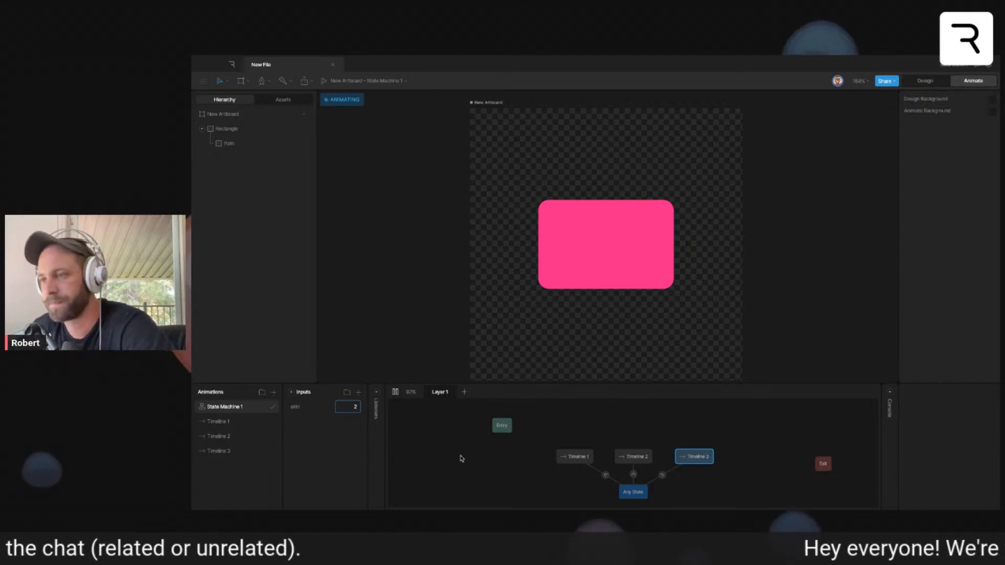
{"action": "left_click", "coordinate": [395, 392]}
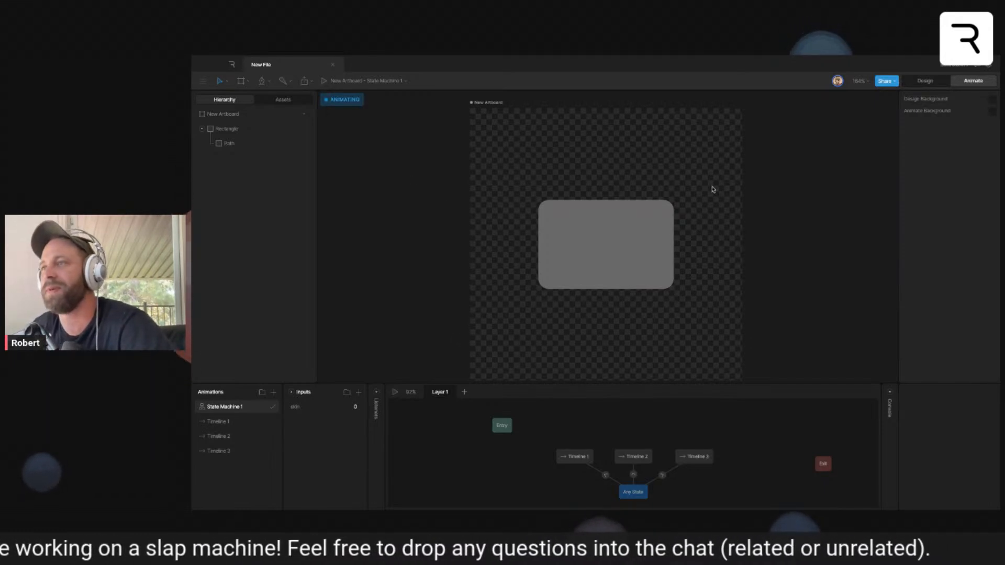
- On the octopus artboard, rename the wide rectangle at the character's far right as Right Detect
{"action": "scroll", "coordinate": [655, 174], "scroll_direction": "right", "scroll_amount": 15}
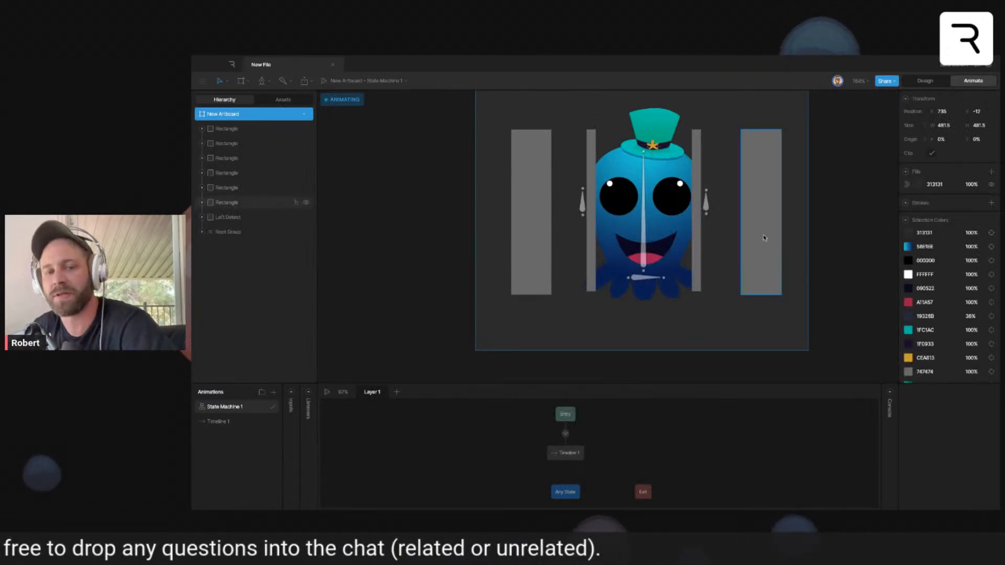
{"action": "left_click", "coordinate": [805, 230]}
{"action": "left_click_drag", "start_coordinate": [805, 230], "coordinate": [778, 256]}
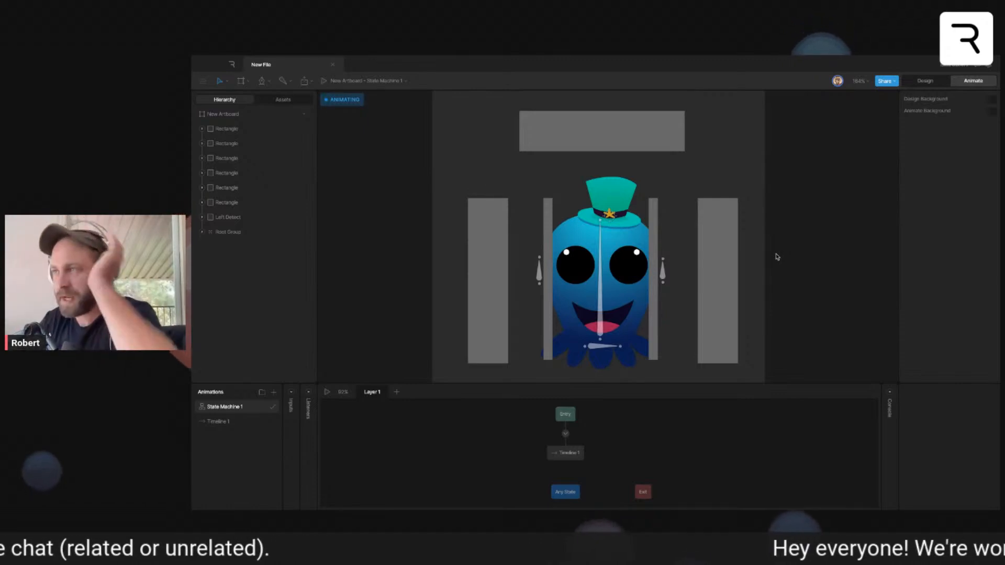
{"action": "left_click", "coordinate": [241, 203]}
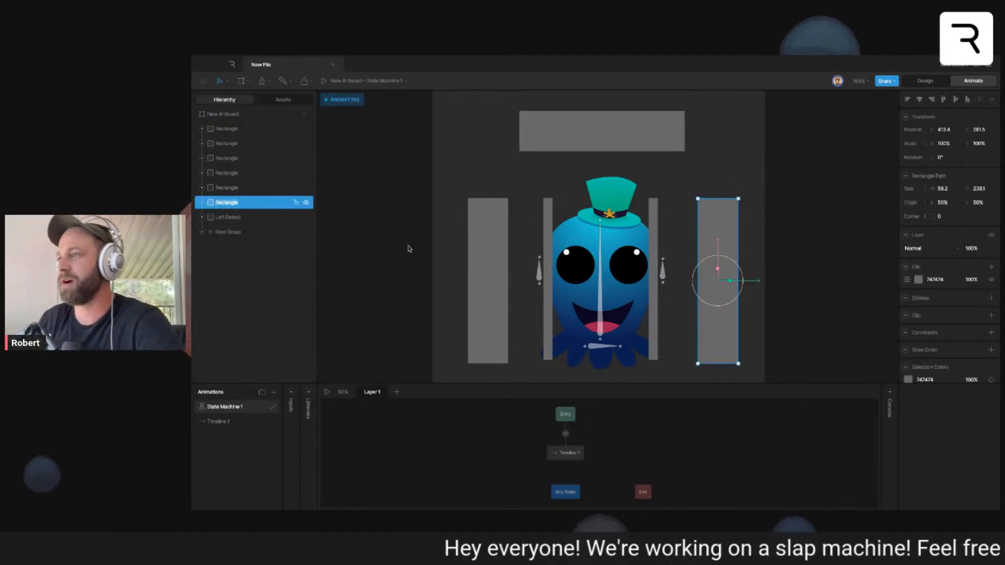
{"action": "type", "text": "Right"}
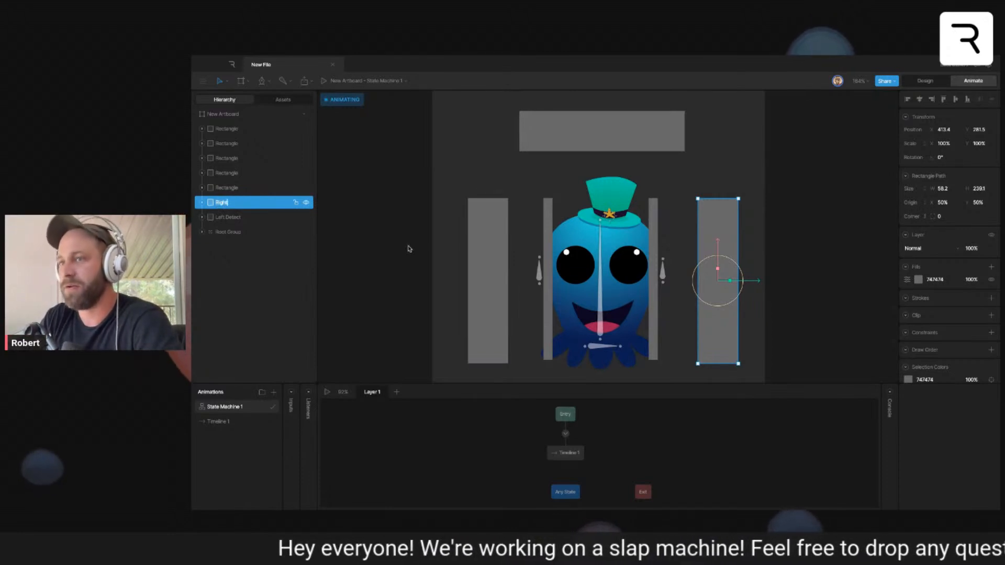
{"action": "type", "text": " Detect"}
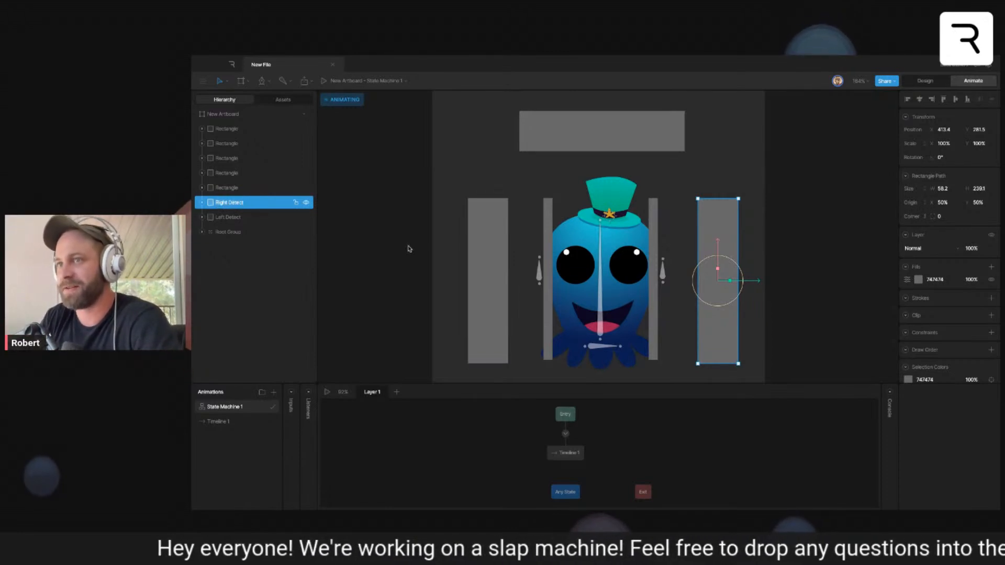
- Rename the horizontal rectangle above the octopus's hat as Top Detect
{"action": "left_click", "coordinate": [220, 191]}
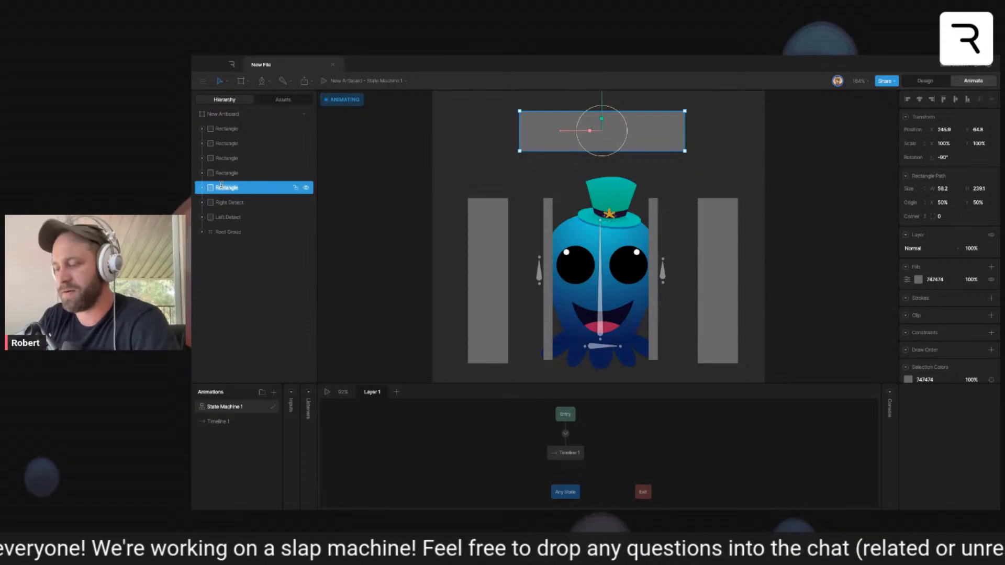
{"action": "double_click", "coordinate": [225, 187]}
{"action": "type", "text": "Top Detect"}
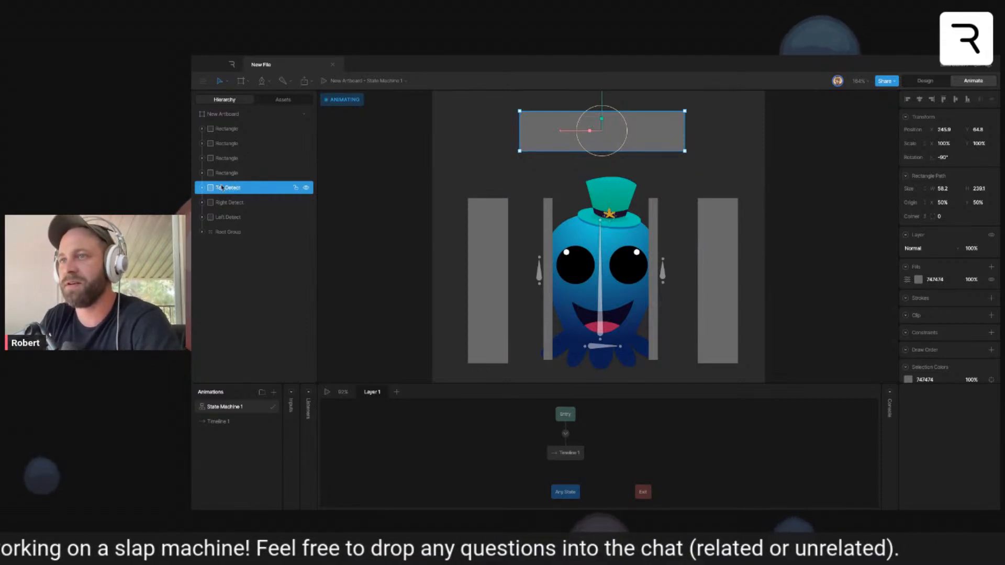
- Rename the two overlapping narrow rectangles on the octopus's right edge as Right Soft and Right Hard
{"action": "left_click", "coordinate": [225, 175]}
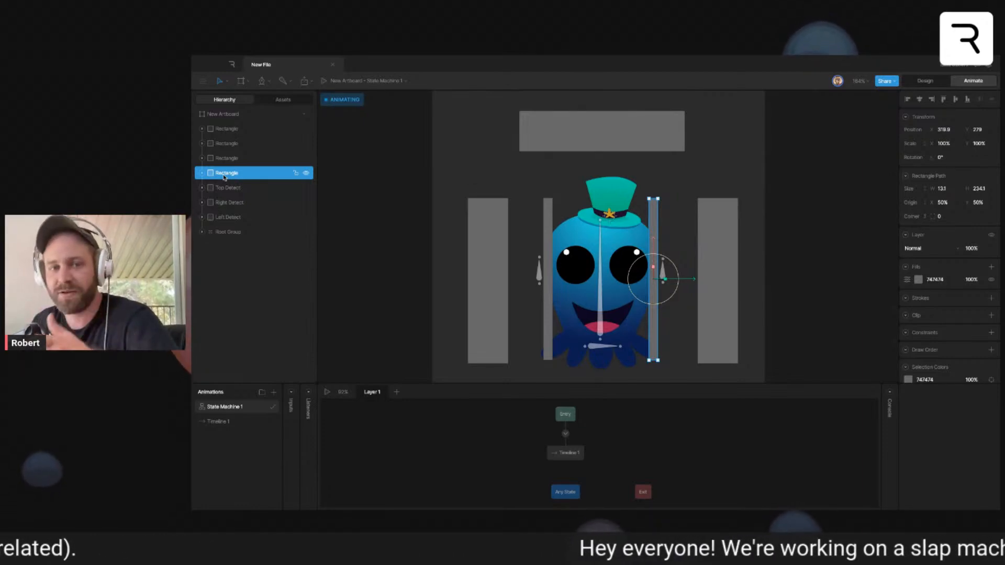
{"action": "double_click", "coordinate": [223, 174]}
{"action": "type", "text": "R"}
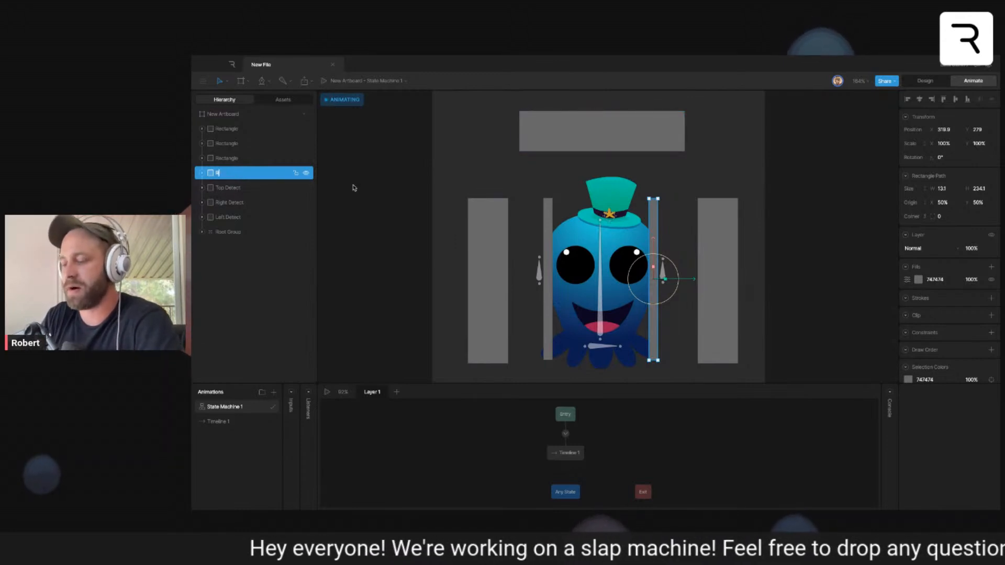
{"action": "type", "text": "ight Soft"}
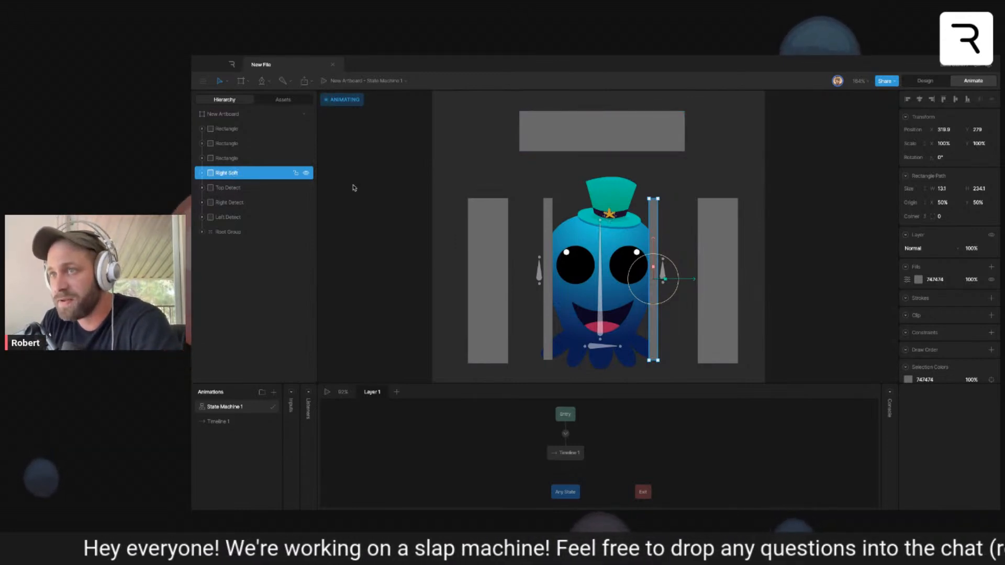
{"action": "left_click", "coordinate": [252, 158]}
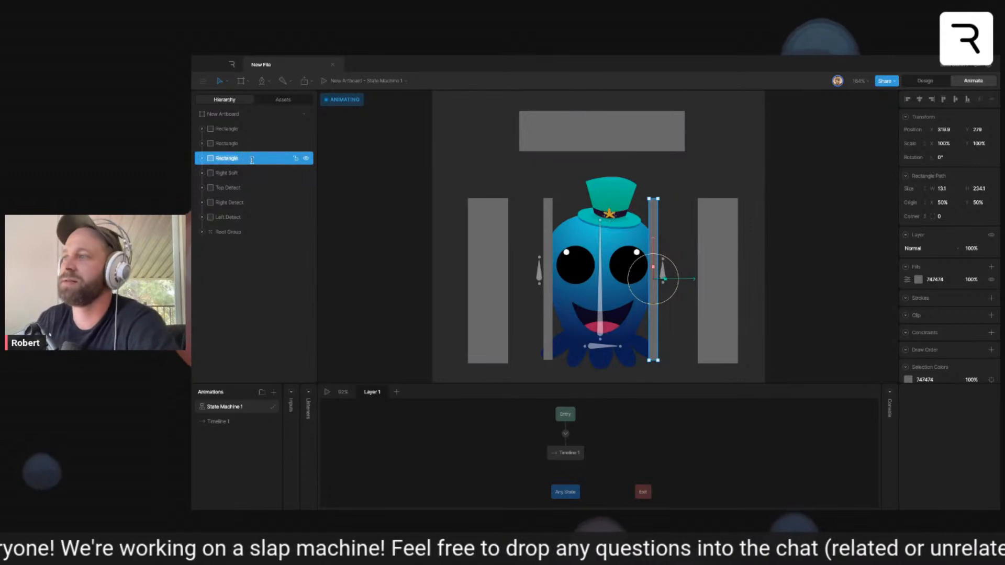
{"action": "type", "text": "Right H"}
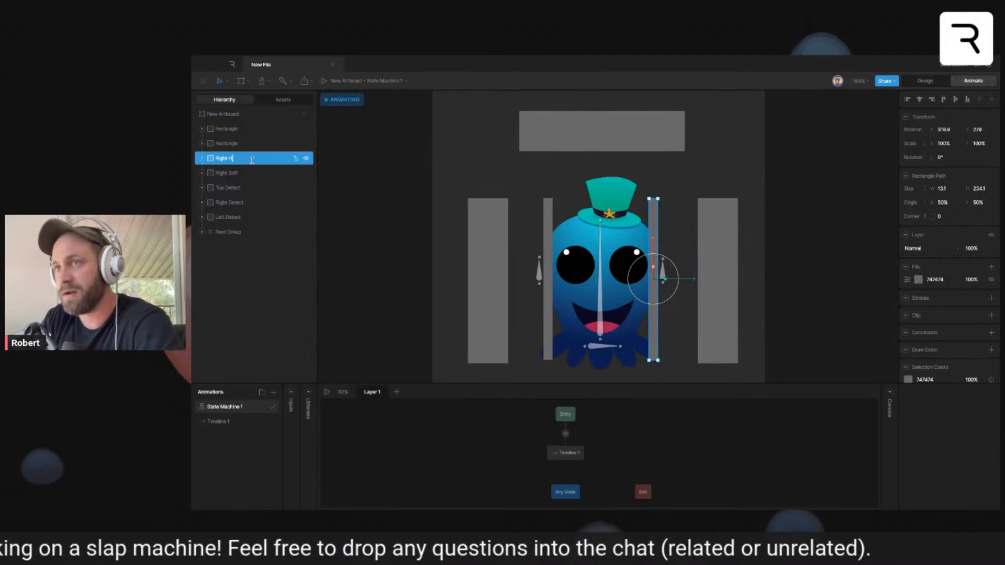
{"action": "type", "text": "ard"}
- Rename the two overlapping narrow rectangles on the octopus's left edge as Left soft and Left hard
{"action": "left_click", "coordinate": [229, 143]}
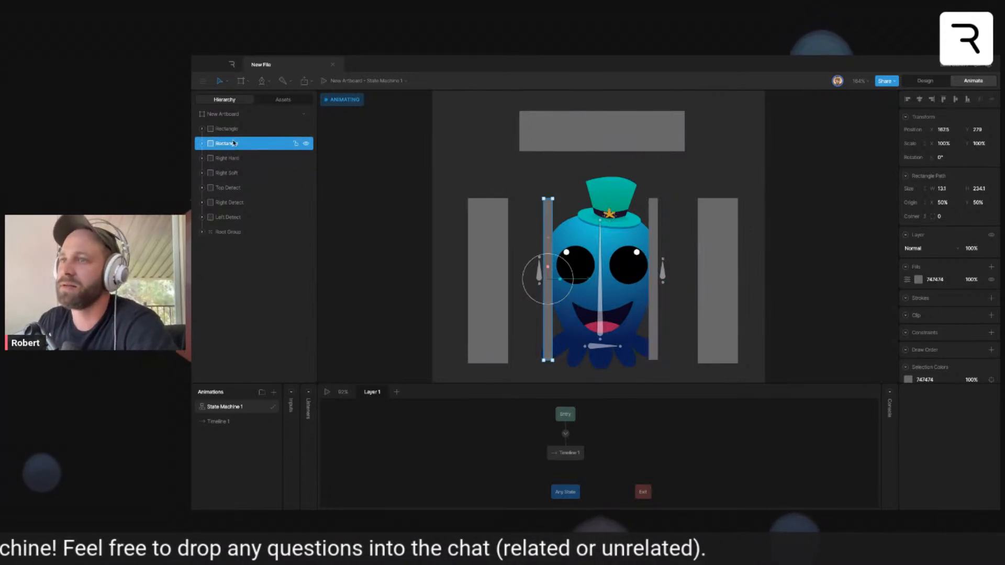
{"action": "double_click", "coordinate": [229, 141]}
{"action": "type", "text": "Left"}
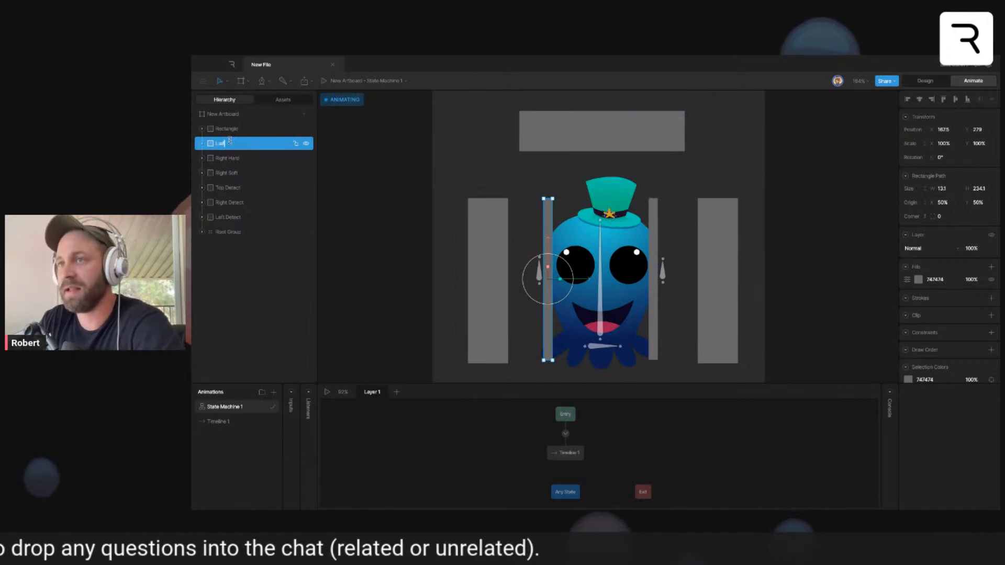
{"action": "type", "text": " Soft"}
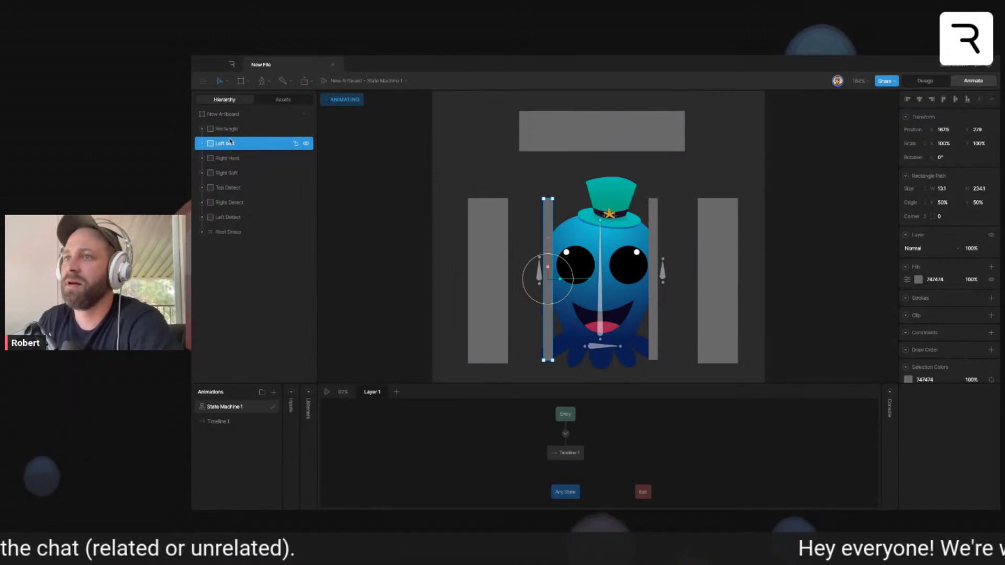
{"action": "double_click", "coordinate": [227, 128]}
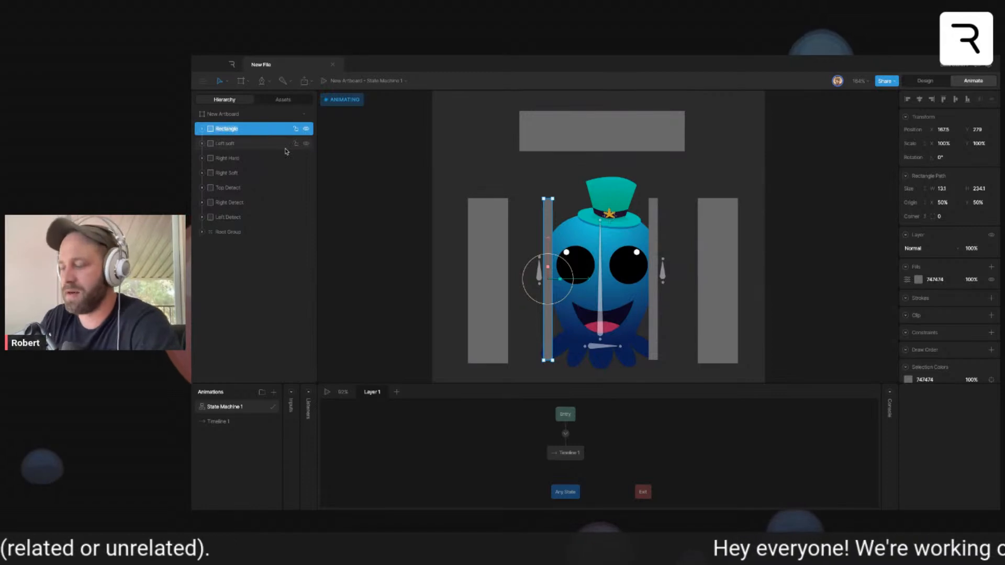
{"action": "type", "text": "Left hard"}
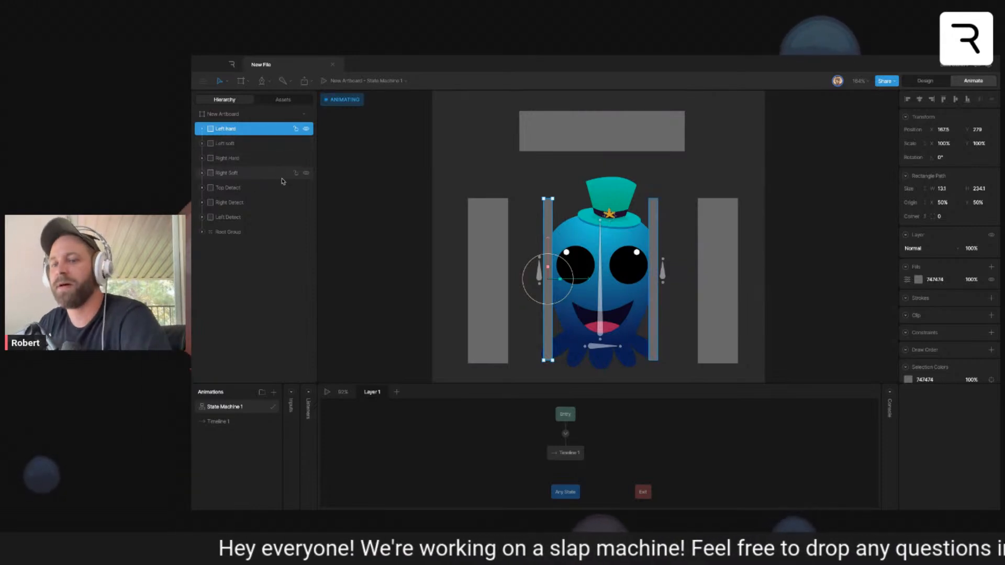
- Capitalize the second word in both left narrow rectangles' names, giving Left Soft and Left Hard
{"action": "left_click", "coordinate": [231, 146]}
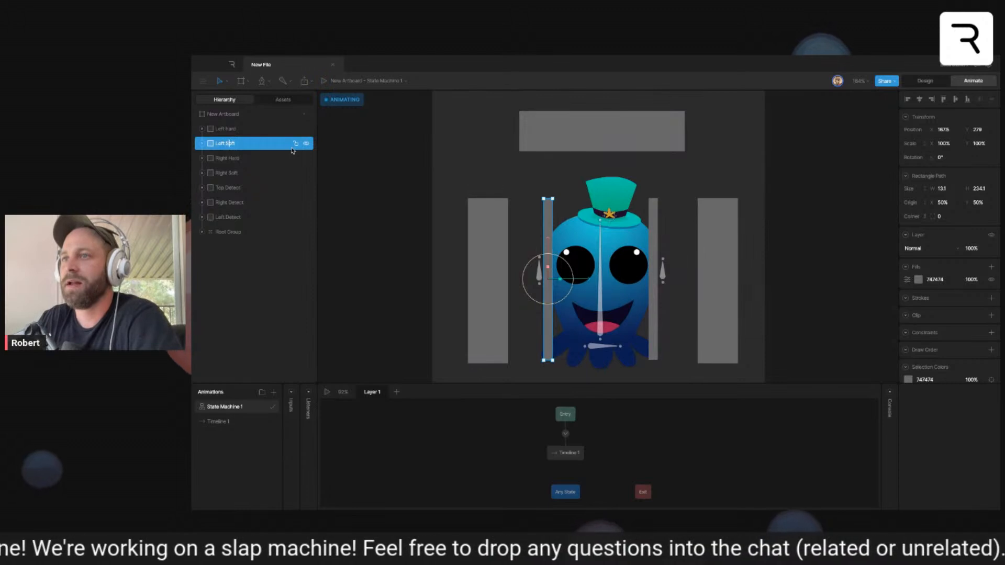
{"action": "left_click", "coordinate": [227, 131]}
{"action": "double_click", "coordinate": [264, 130]}
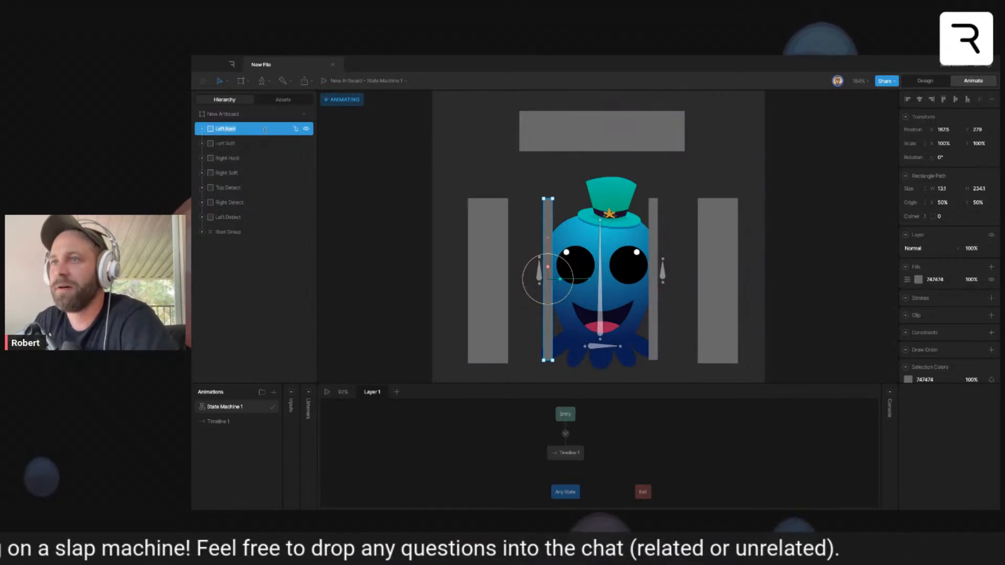
{"action": "left_click", "coordinate": [228, 130]}
{"action": "type", "text": "H"}
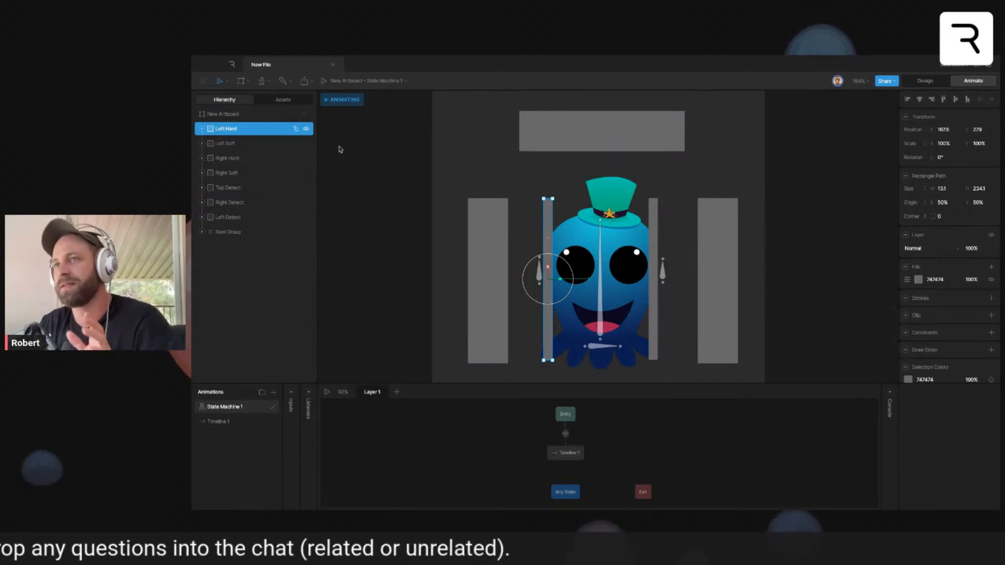
{"action": "left_click", "coordinate": [399, 209]}
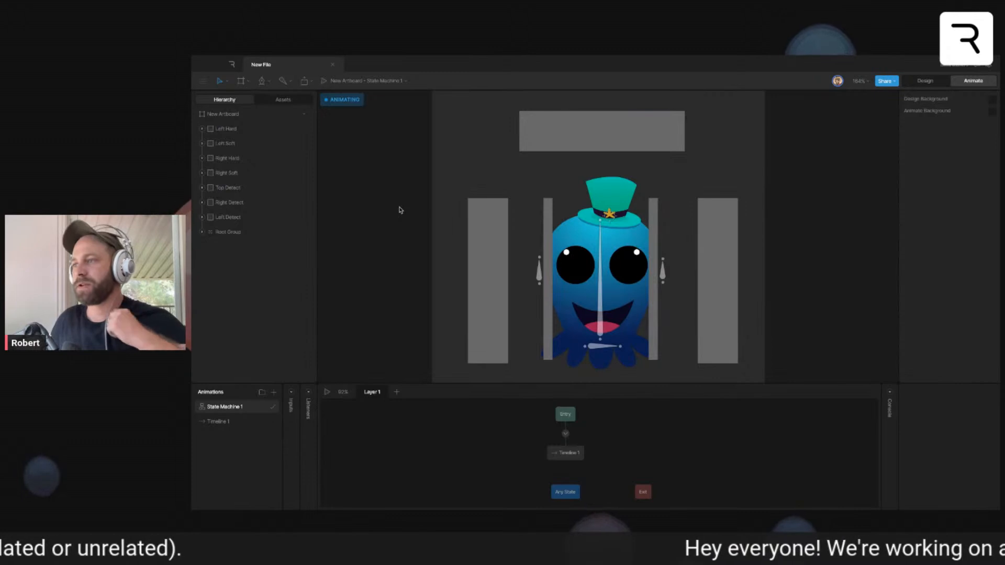
- Group the seven detection rectangles from Left Hard through Left Detect
{"action": "left_click", "coordinate": [262, 217]}
{"action": "left_click", "coordinate": [262, 129], "text": "shift"}
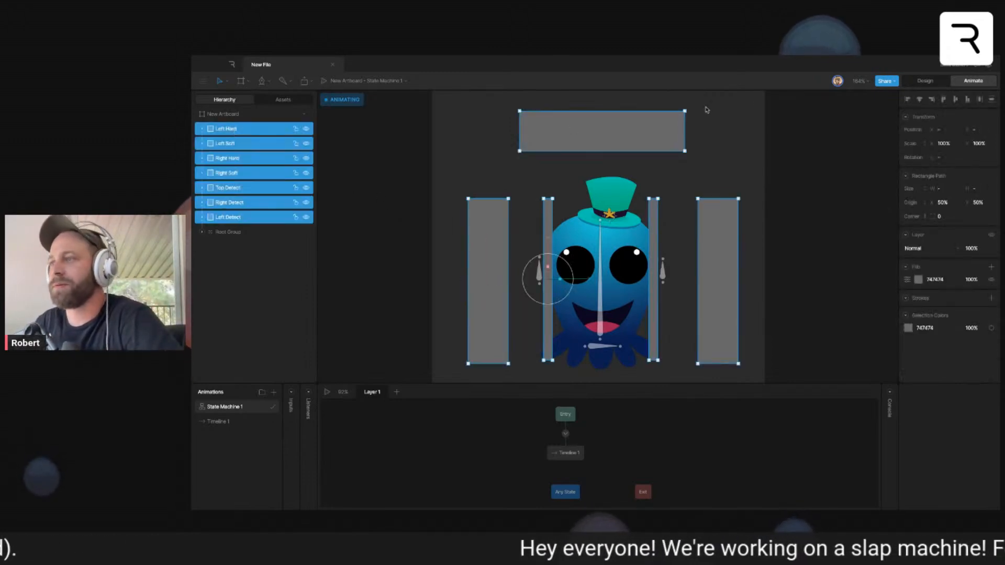
{"action": "key", "text": "ctrl+g"}
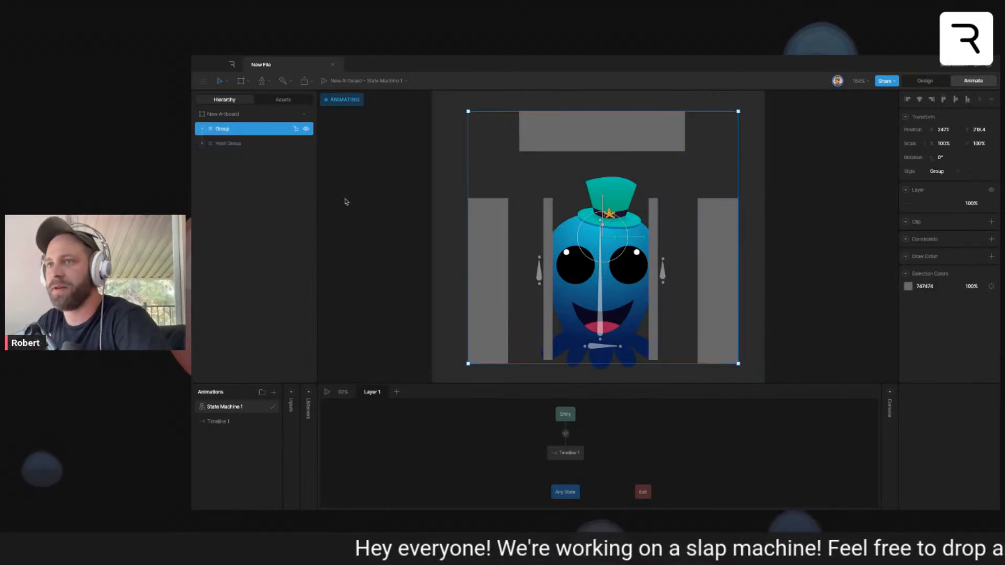
- Move the new rectangle group inside Root Group above Character Main and rename it Hit
{"action": "left_click_drag", "start_coordinate": [223, 134], "coordinate": [246, 155]}
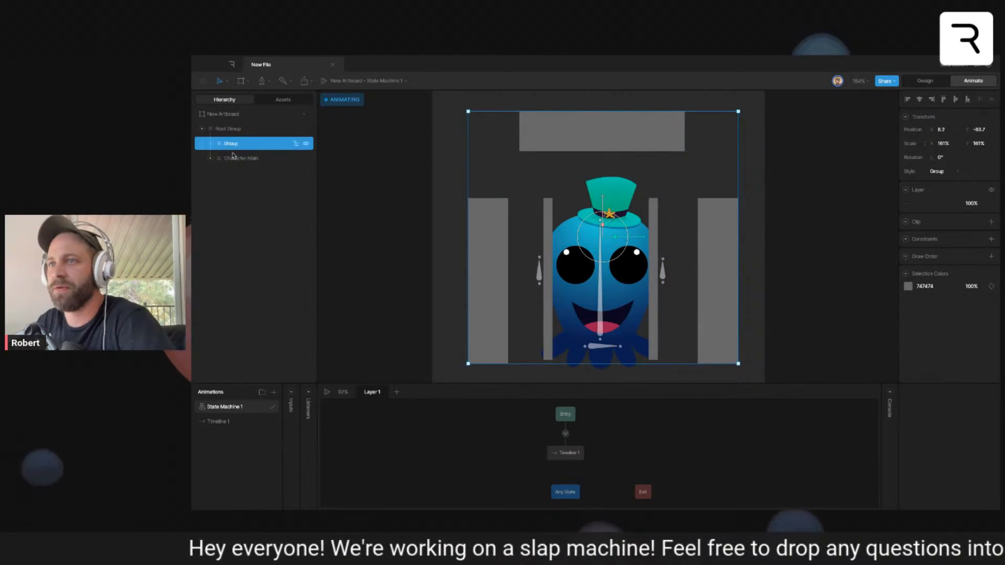
{"action": "type", "text": "Hit"}
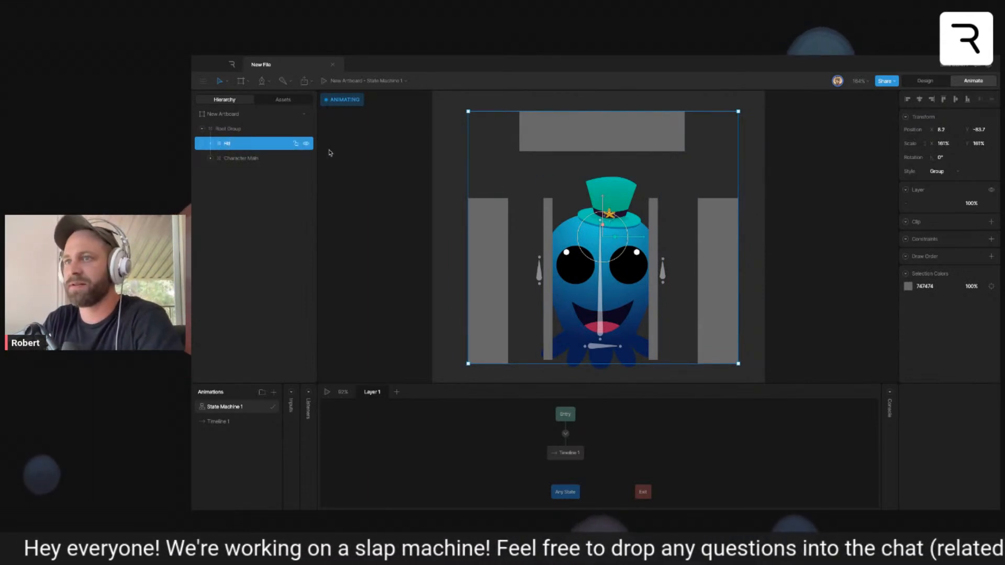
{"action": "type", "text": " boxes"}
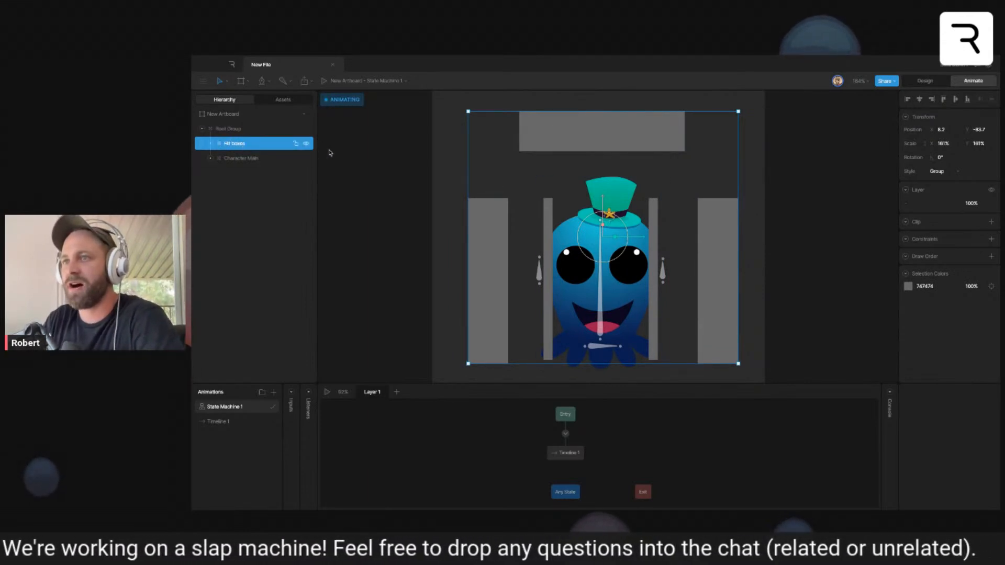
- Complete the new rectangle group's name as Hit boxes
{"action": "left_click", "coordinate": [339, 180]}
- Open Timeline 1 and rename it Soft slap right
{"action": "left_click", "coordinate": [225, 423]}
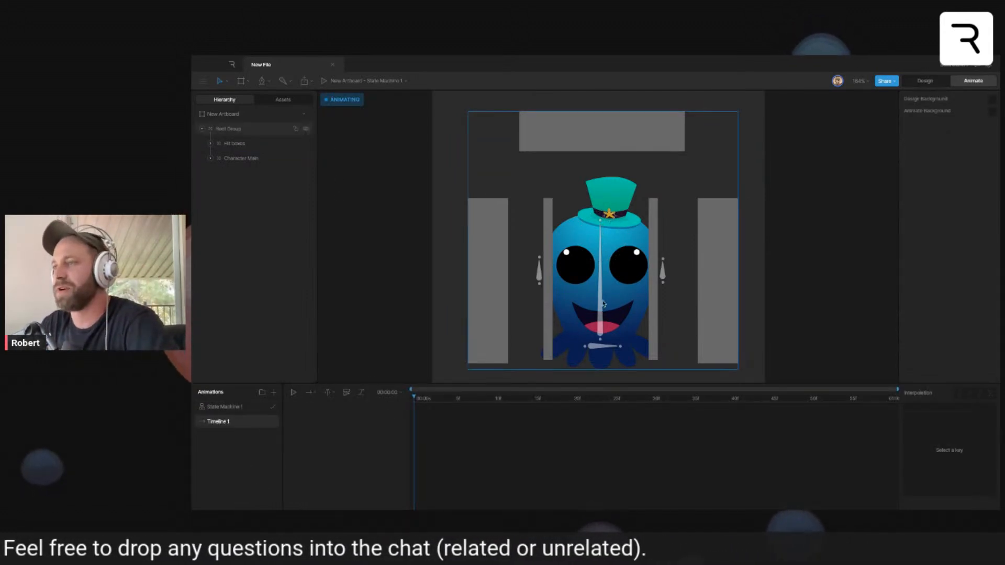
{"action": "double_click", "coordinate": [213, 421]}
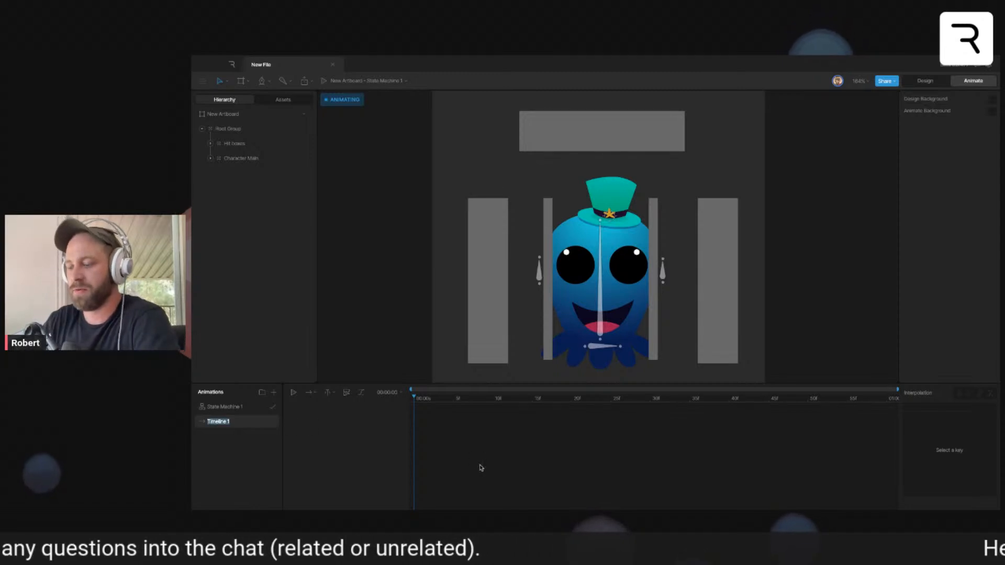
{"action": "type", "text": "Soft s"}
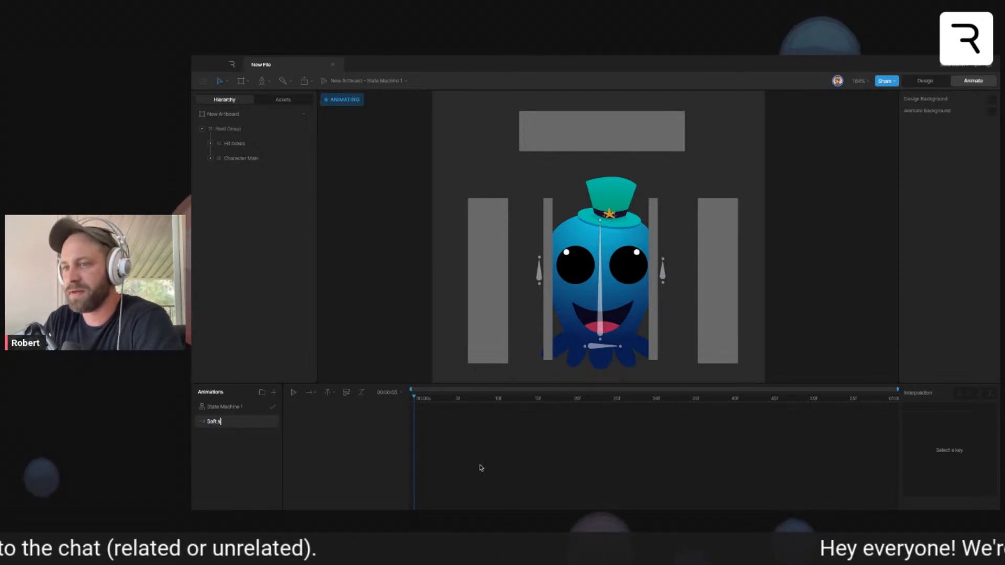
{"action": "type", "text": "lef"}
{"action": "key", "text": "BackSpace"}
{"action": "key", "text": "BackSpace"}
{"action": "type", "text": "ap"}
{"action": "key", "text": "Return"}
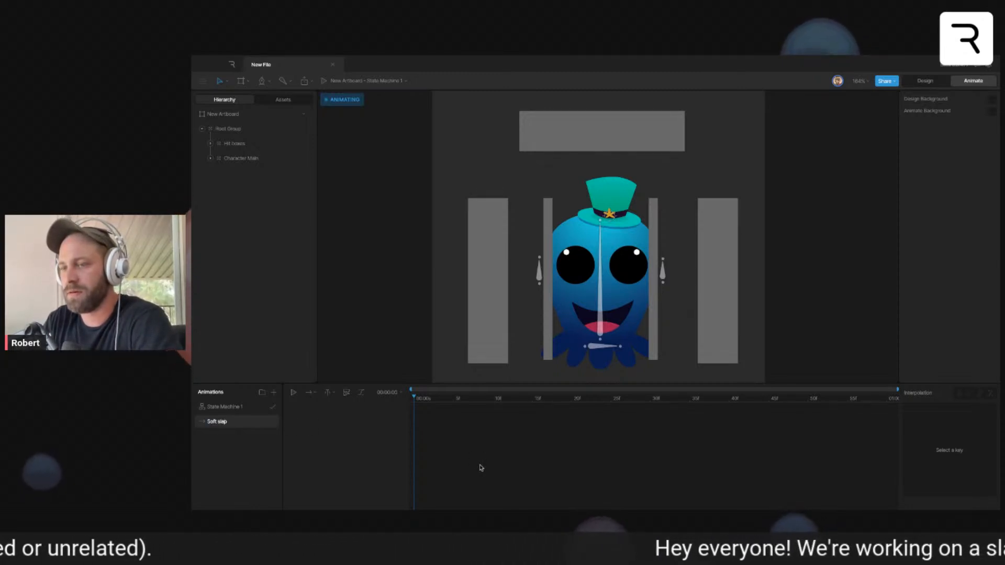
{"action": "type", "text": "right"}
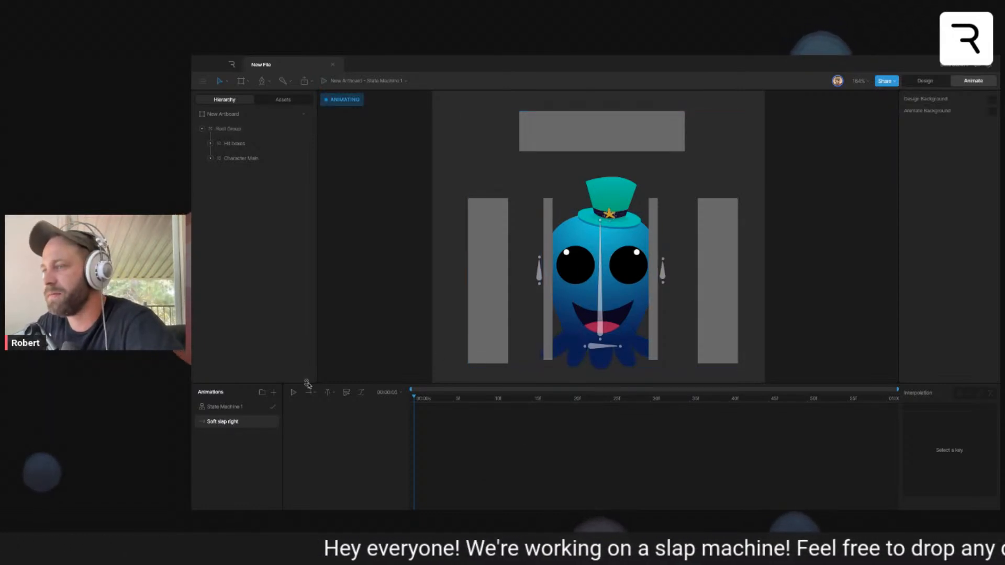
- Rename the timeline as Idle
{"action": "double_click", "coordinate": [229, 424]}
{"action": "type", "text": "Idle"}
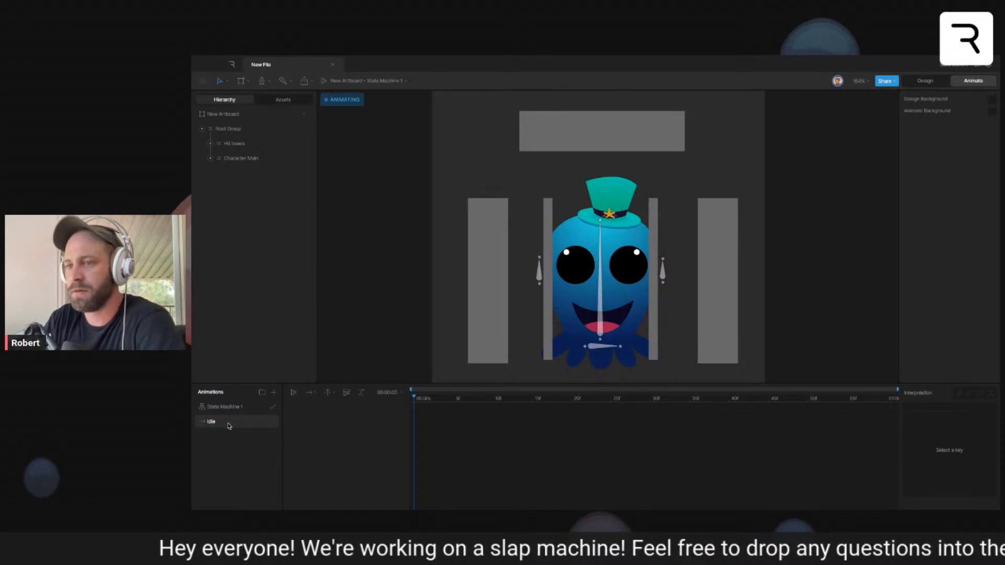
- At the start of Idle, key the central vertical bone's rotation and the X and Y positions of both small side bones
{"action": "left_click", "coordinate": [601, 299]}
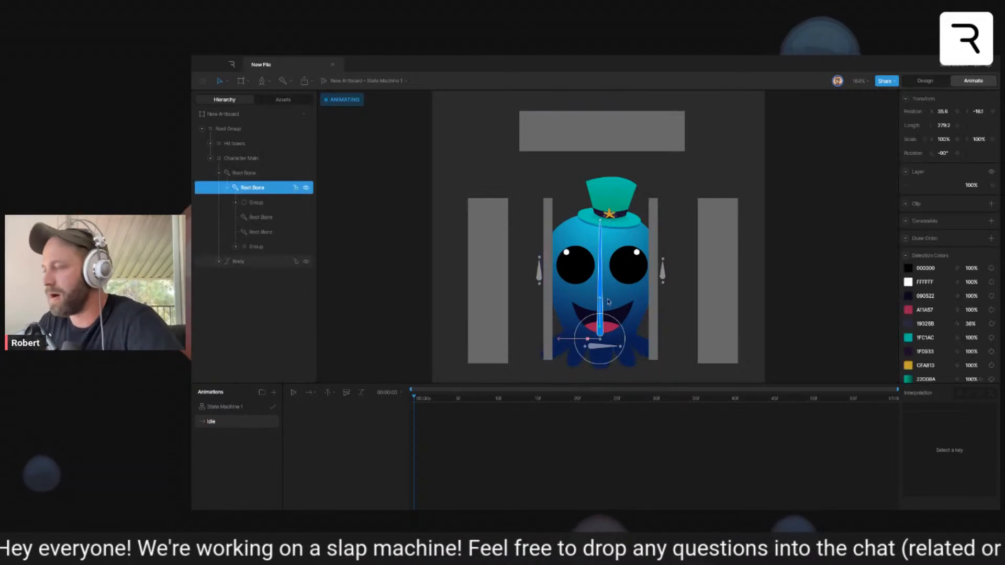
{"action": "left_click", "coordinate": [957, 153]}
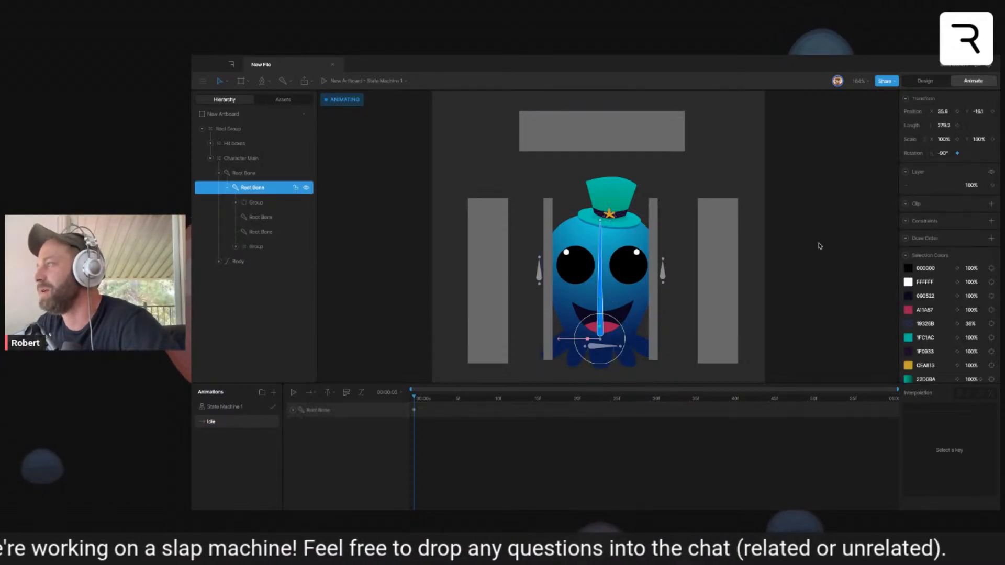
{"action": "left_click", "coordinate": [662, 273]}
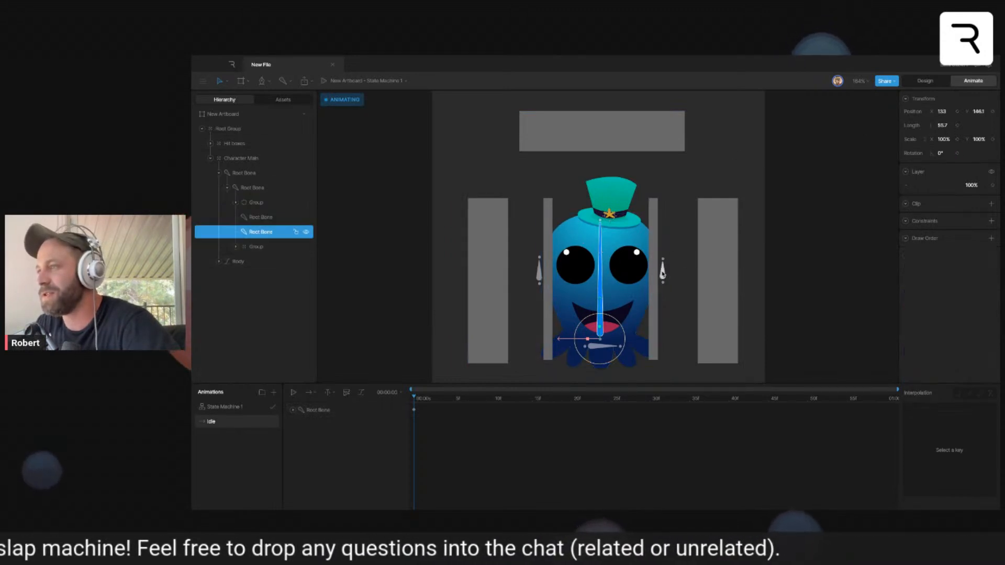
{"action": "left_click", "coordinate": [539, 270], "text": "shift"}
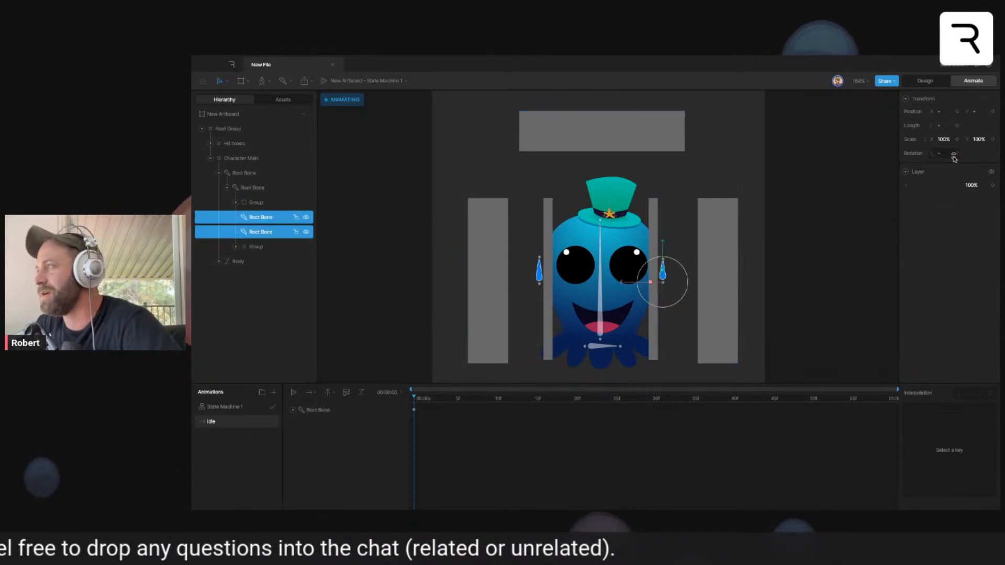
{"action": "left_click", "coordinate": [957, 111]}
{"action": "left_click", "coordinate": [993, 111]}
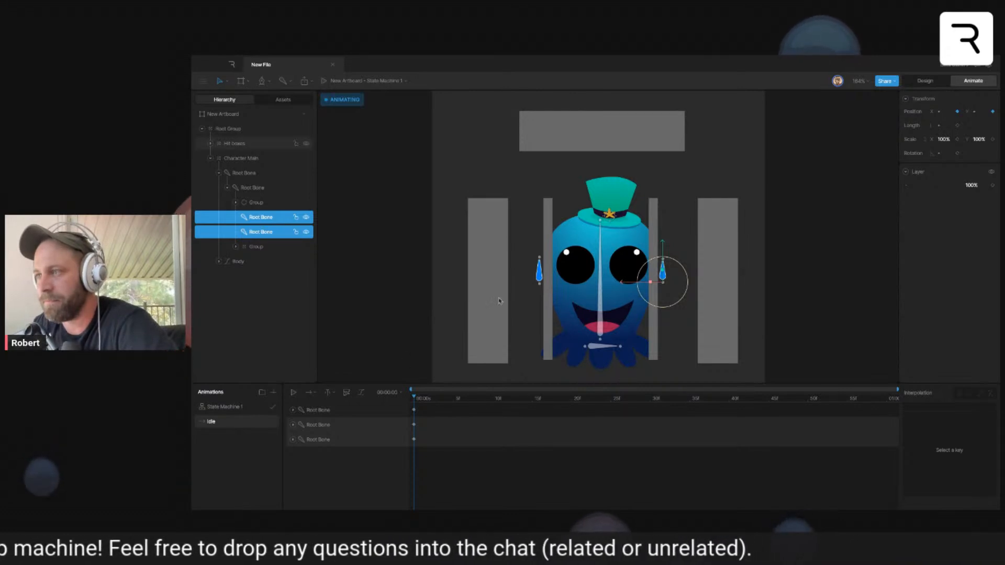
- Key the Y scale of the Left eye and Right eye groups at 100% and move those keys to frame 5
{"action": "left_click", "coordinate": [574, 273]}
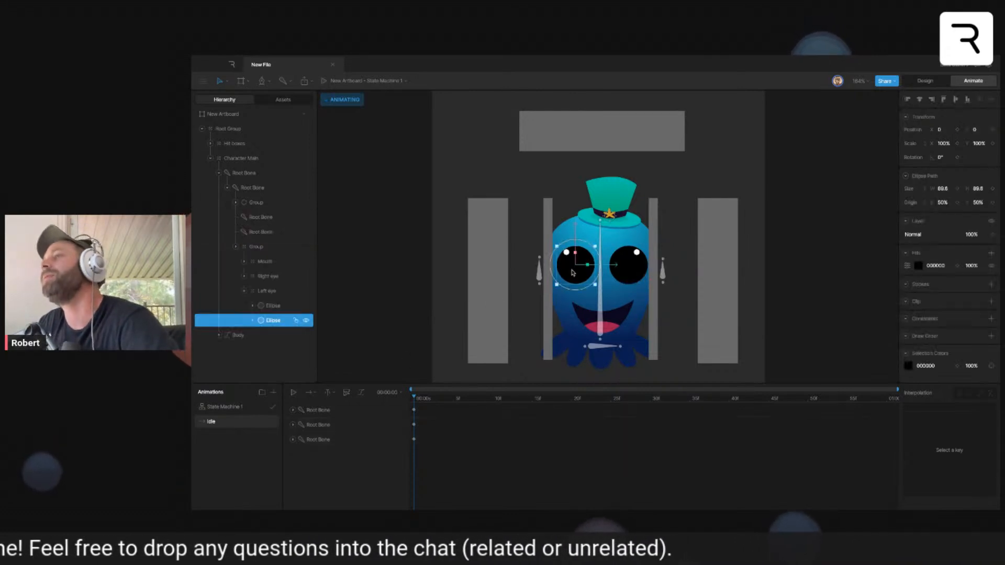
{"action": "left_click", "coordinate": [268, 291]}
{"action": "left_click", "coordinate": [268, 276]}
{"action": "left_click", "coordinate": [265, 262]}
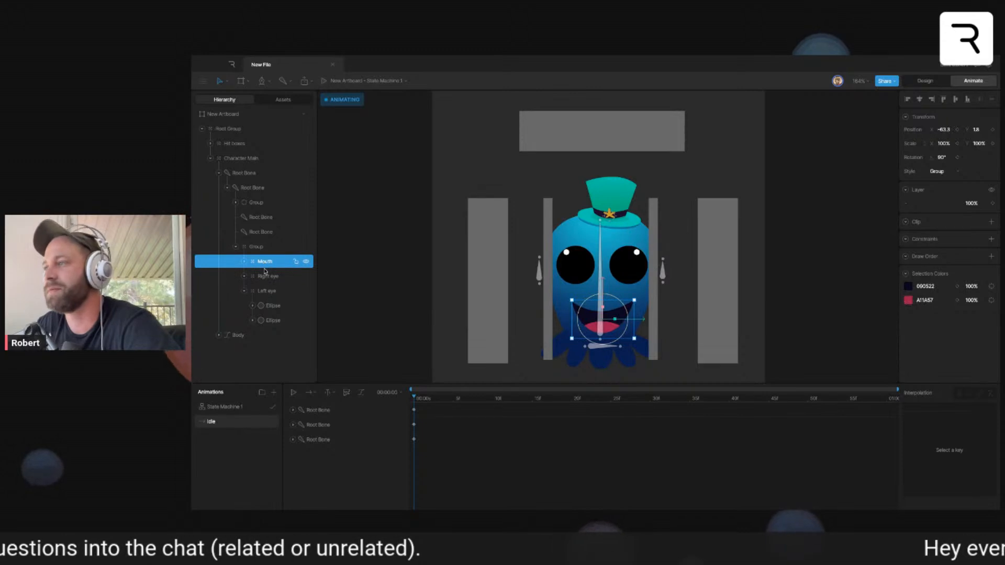
{"action": "left_click", "coordinate": [262, 276]}
{"action": "left_click", "coordinate": [247, 292]}
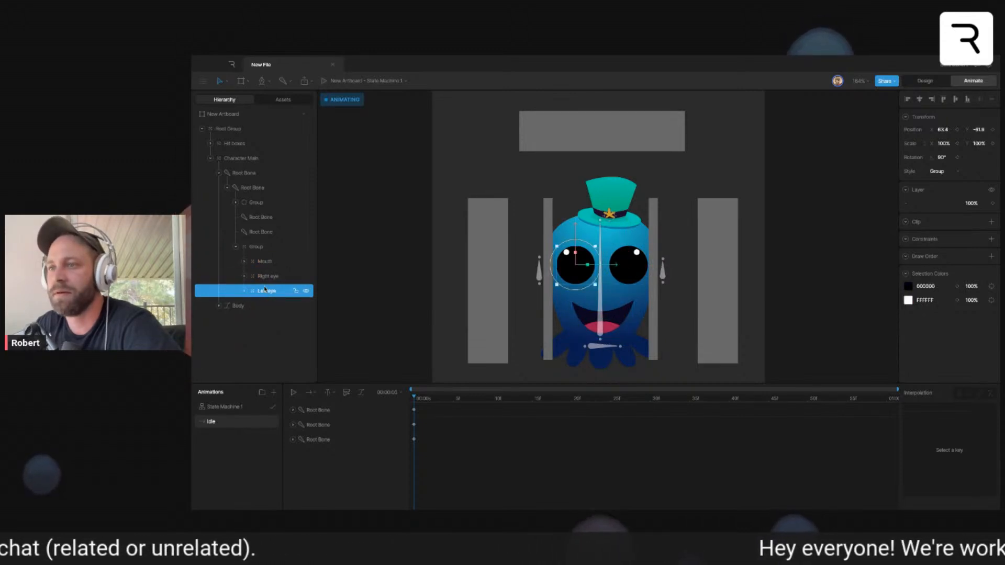
{"action": "left_click", "coordinate": [265, 276], "text": "shift"}
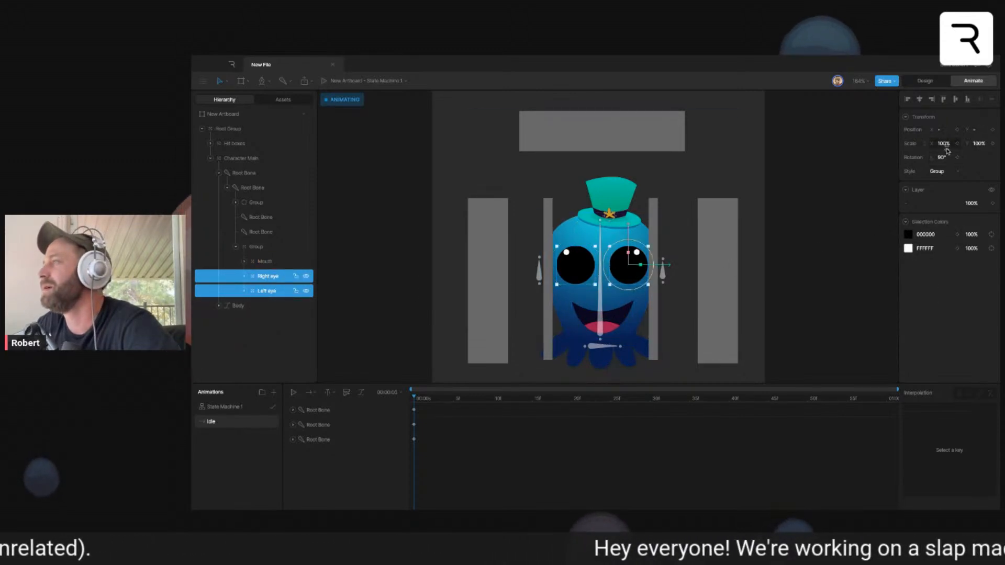
{"action": "left_click", "coordinate": [993, 144]}
{"action": "left_click_drag", "start_coordinate": [422, 449], "coordinate": [452, 455]}
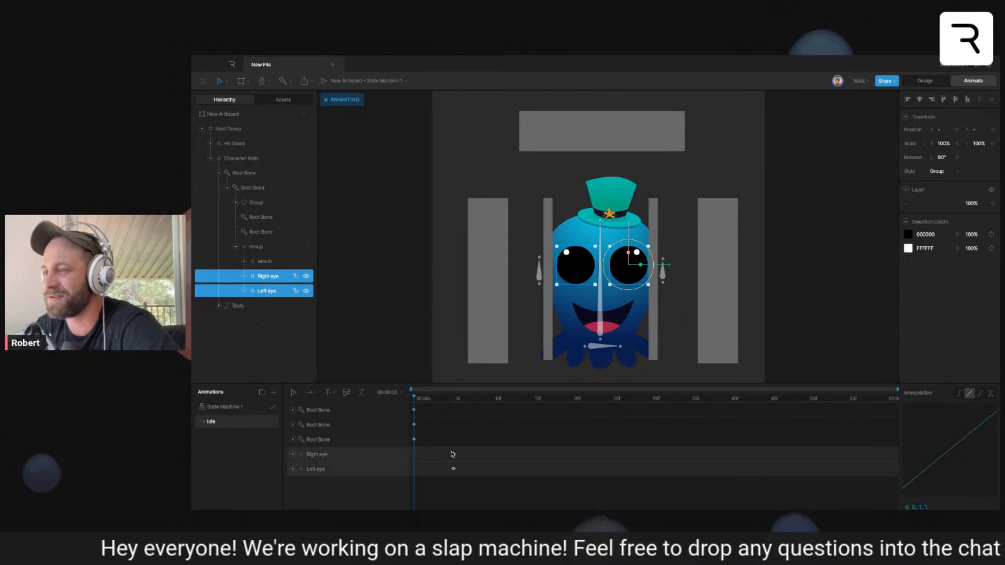
- Close both eyes at frame 10 by setting their Y scale to 5%
{"action": "left_click_drag", "start_coordinate": [454, 398], "coordinate": [492, 399]}
{"action": "left_click_drag", "start_coordinate": [634, 246], "coordinate": [630, 283]}
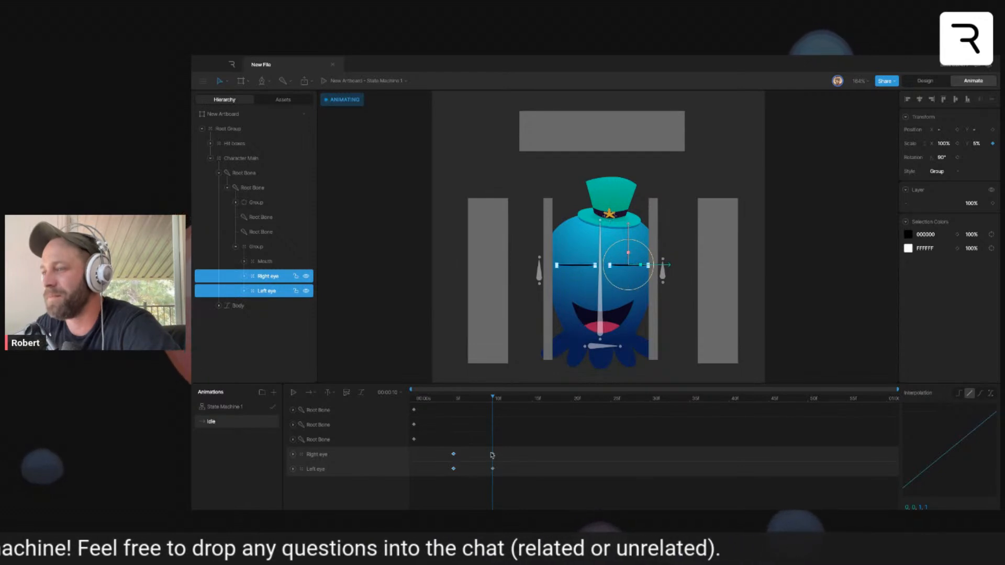
- Duplicate the closed-eye keys at frame 11 and the open-eye keys at frame 17 to finish the blink
{"action": "left_click_drag", "start_coordinate": [498, 446], "coordinate": [488, 479]}
{"action": "left_click_drag", "start_coordinate": [492, 399], "coordinate": [498, 400]}
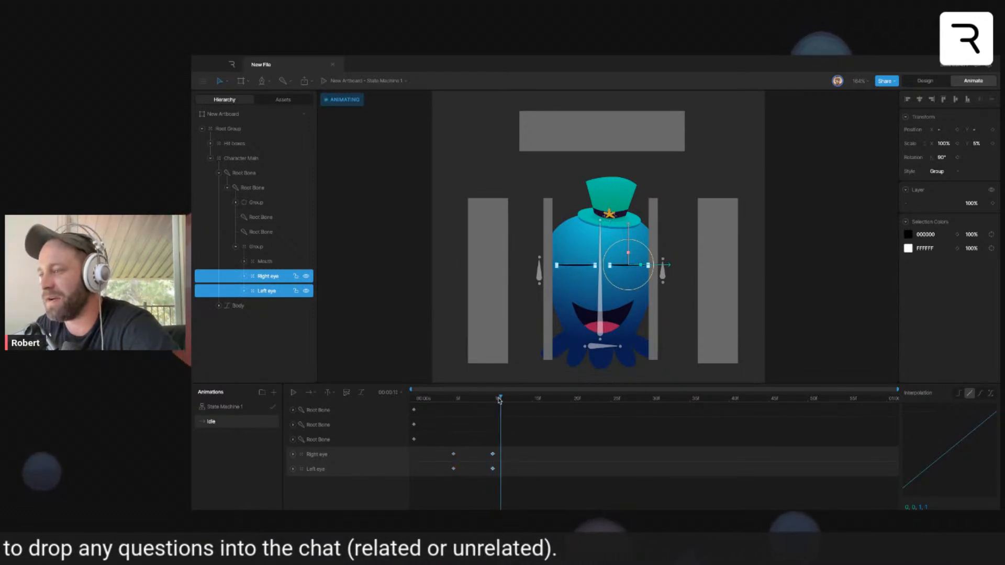
{"action": "left_click_drag", "start_coordinate": [475, 455], "coordinate": [442, 485]}
{"action": "left_click_drag", "start_coordinate": [500, 398], "coordinate": [438, 404]}
{"action": "key", "text": "super+v"}
- Apply cubic interpolation to both eyes' blink keys and preview the blink
{"action": "key", "text": "space"}
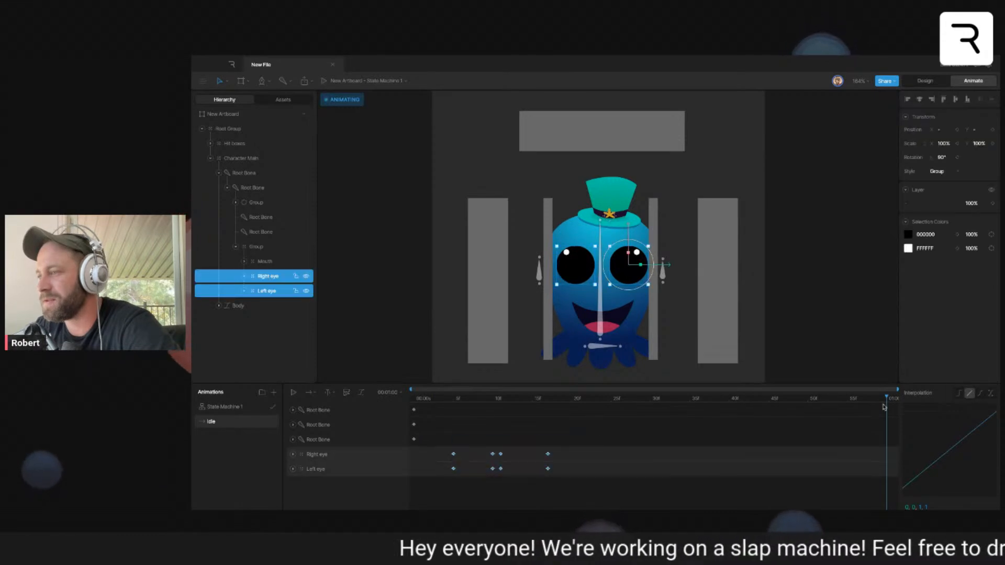
{"action": "left_click", "coordinate": [980, 393]}
{"action": "key", "text": "space"}
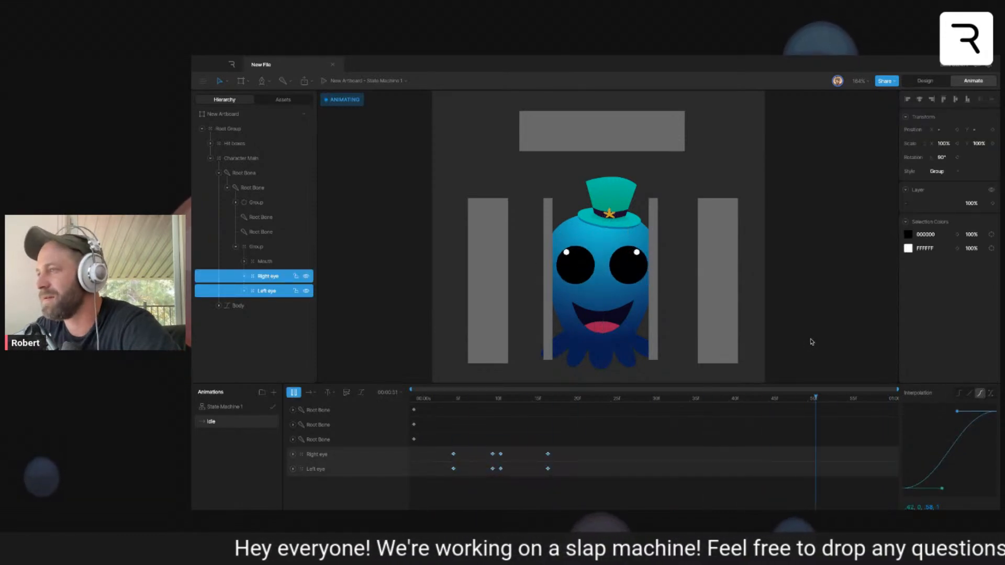
{"action": "key", "text": "space"}
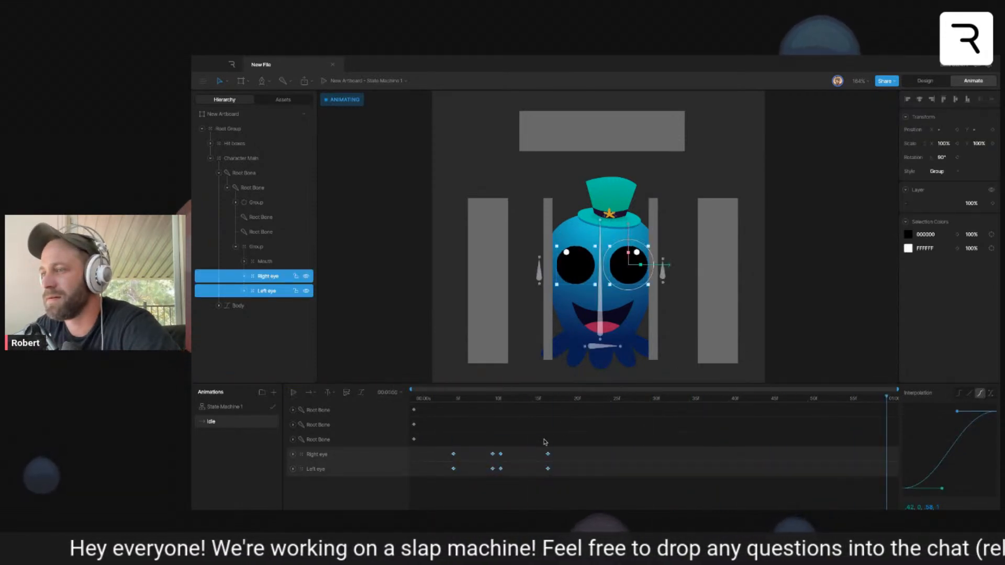
{"action": "left_click", "coordinate": [477, 396]}
- In Design mode, add a stroke about 6 wide to the right eye's large black ellipse
{"action": "key", "text": "Tab"}
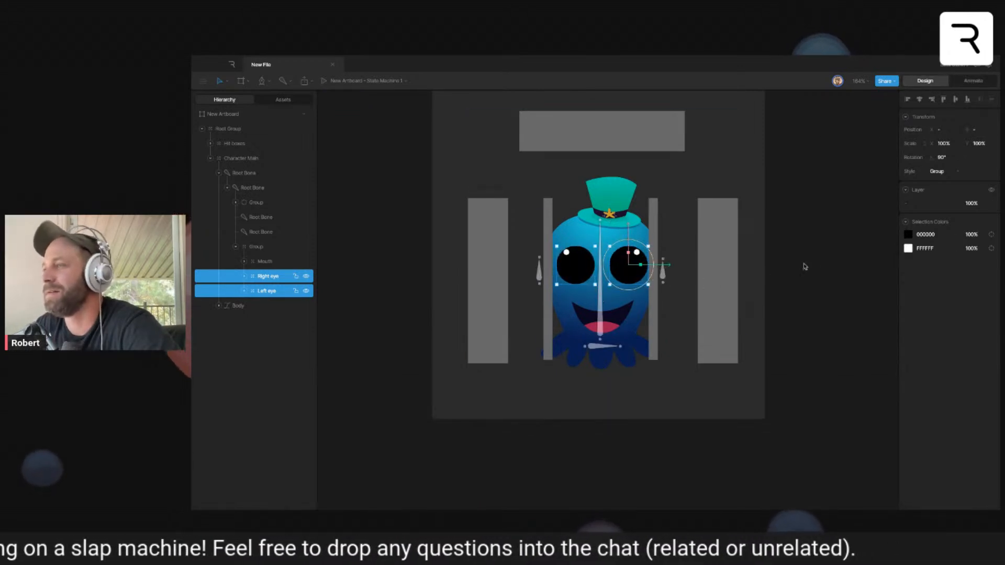
{"action": "key", "text": "Escape"}
{"action": "left_click", "coordinate": [578, 276]}
{"action": "left_click", "coordinate": [651, 277], "text": "shift"}
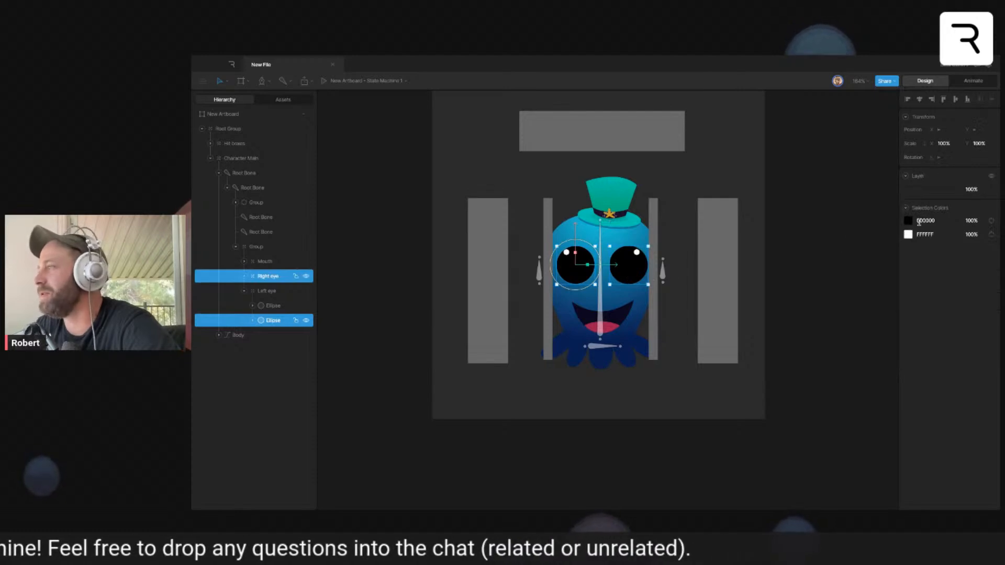
{"action": "key", "text": "Escape"}
{"action": "left_click", "coordinate": [630, 276]}
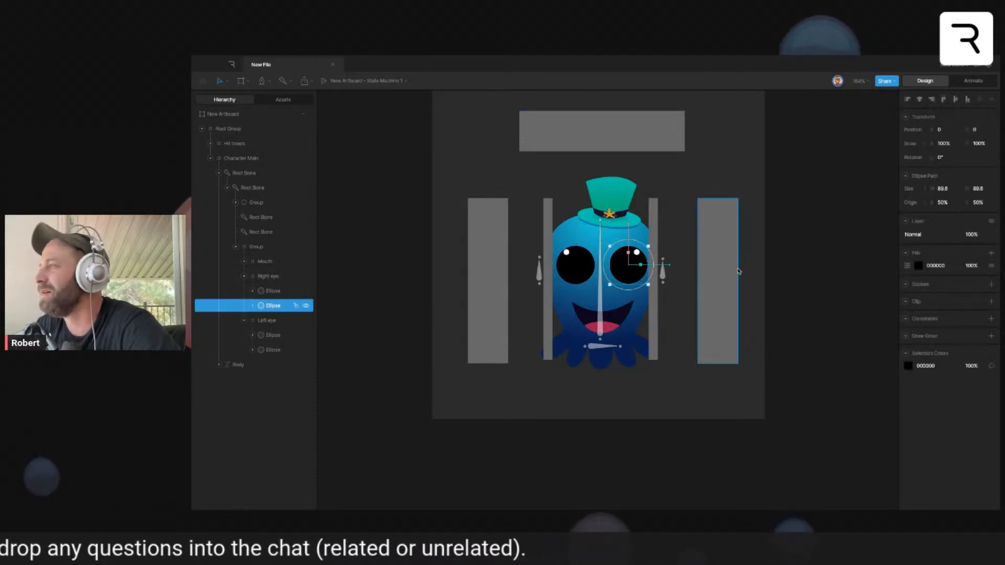
{"action": "left_click", "coordinate": [991, 284]}
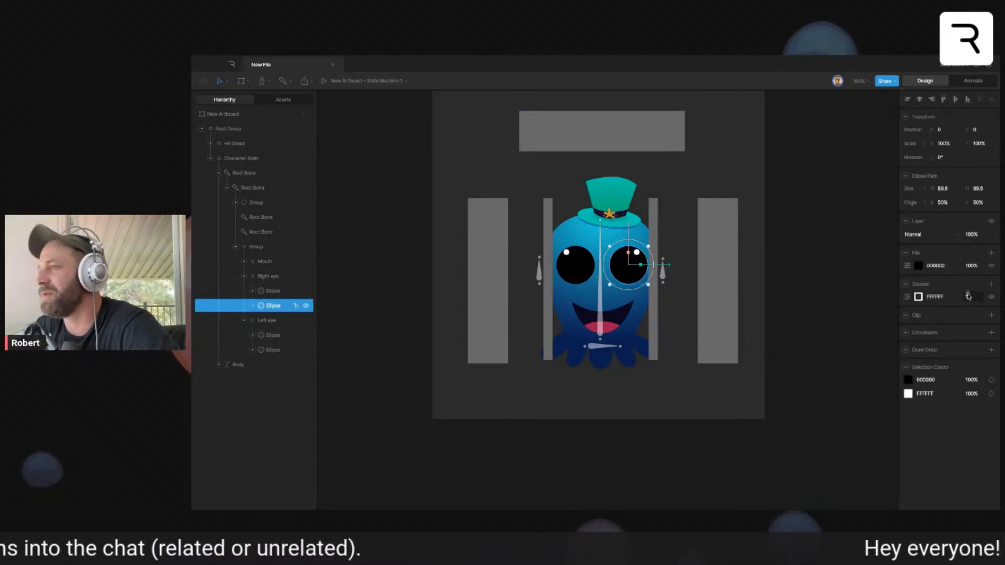
{"action": "left_click", "coordinate": [968, 296]}
{"action": "left_click_drag", "start_coordinate": [969, 296], "coordinate": [968, 292]}
- Color the right eye's stroke dark blue 121F5D, sampled from the octopus's tentacles
{"action": "left_click", "coordinate": [920, 298]}
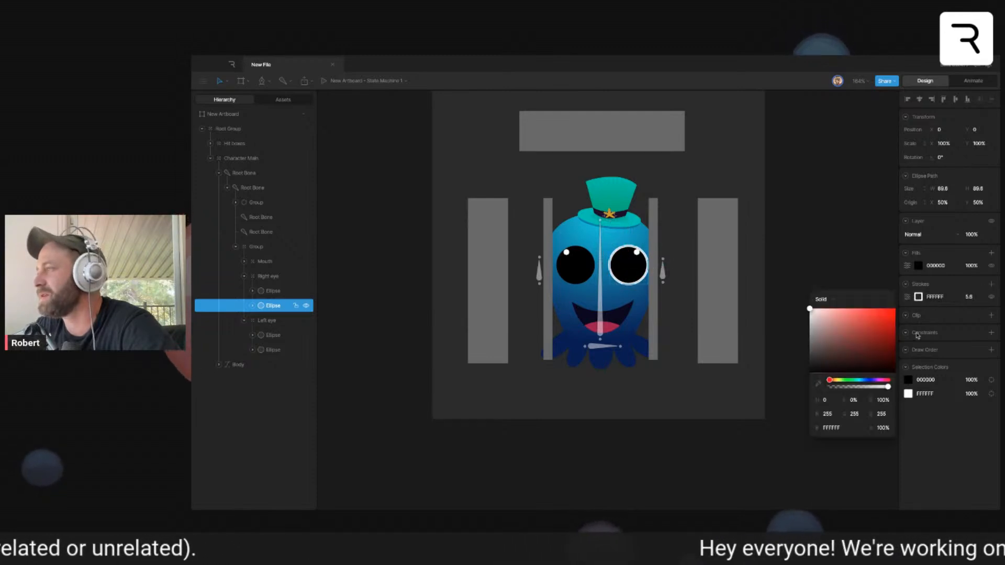
{"action": "left_click", "coordinate": [819, 383]}
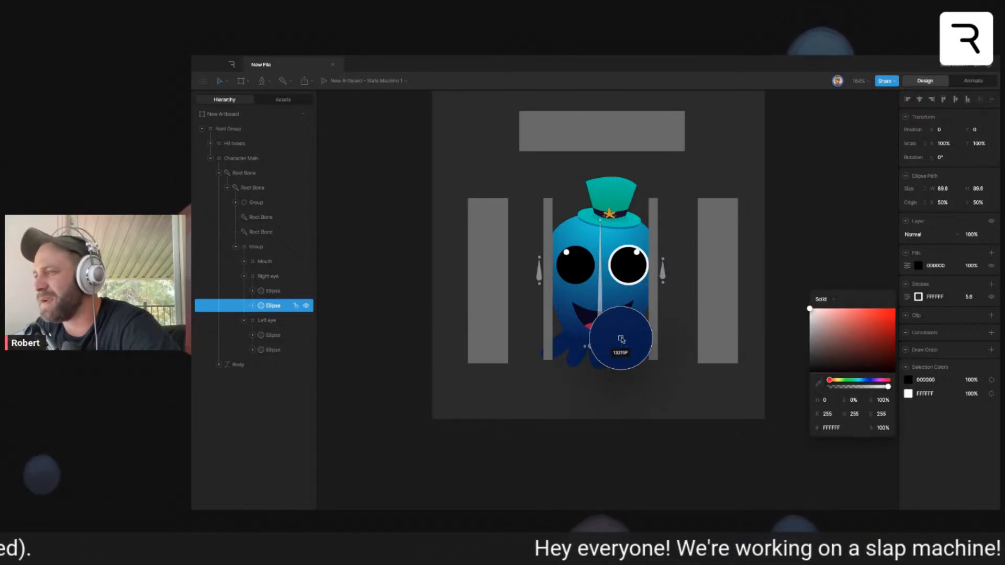
{"action": "left_click", "coordinate": [637, 341]}
- Disable Transform Affects for the right eye's stroke and color the stroke black
{"action": "left_click", "coordinate": [908, 297]}
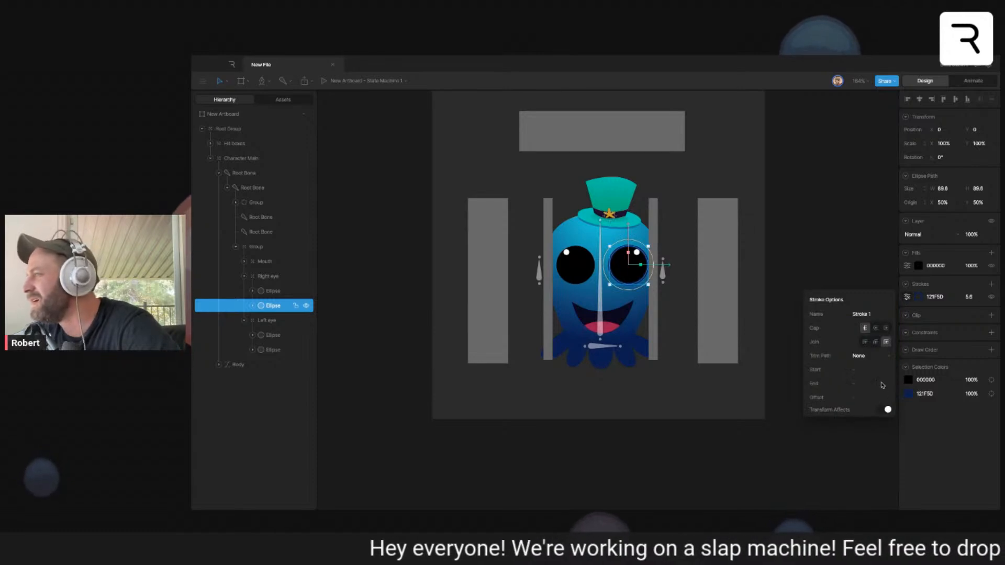
{"action": "left_click", "coordinate": [888, 410]}
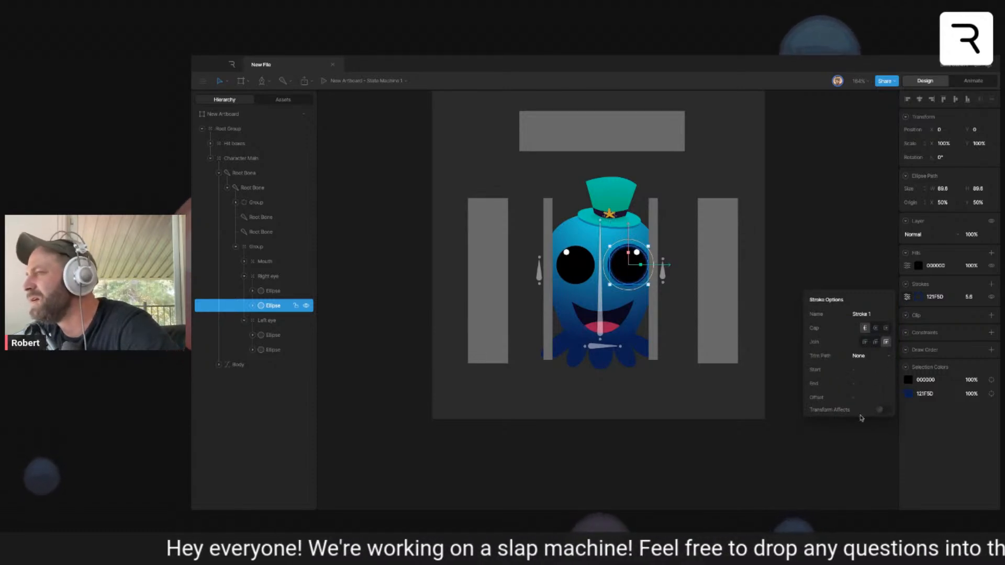
{"action": "left_click", "coordinate": [922, 299]}
{"action": "left_click_drag", "start_coordinate": [859, 356], "coordinate": [698, 406]}
- Add a 5.6-wide black stroke to the left eye's large ellipse and return to Animate mode
{"action": "left_click", "coordinate": [577, 270]}
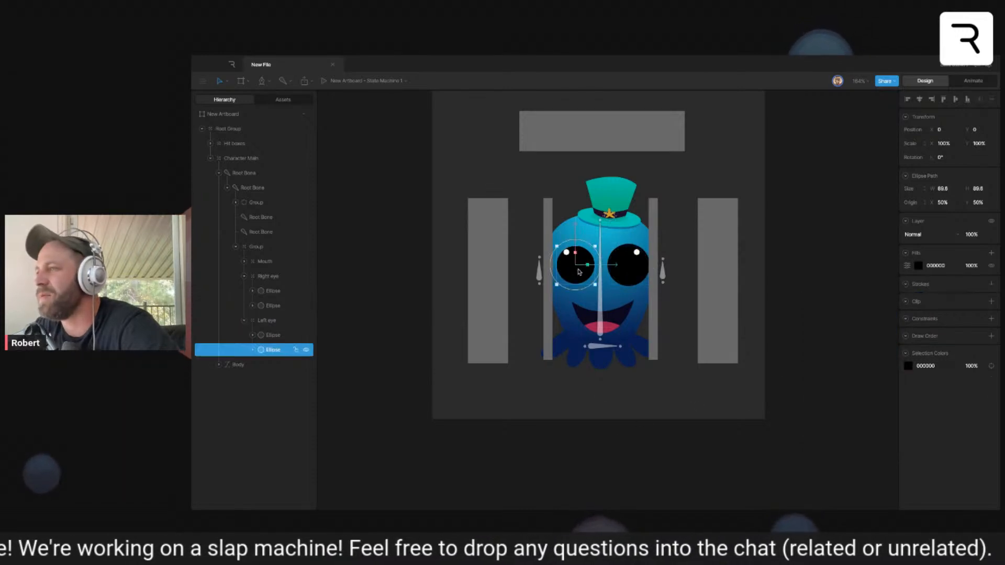
{"action": "left_click", "coordinate": [989, 285]}
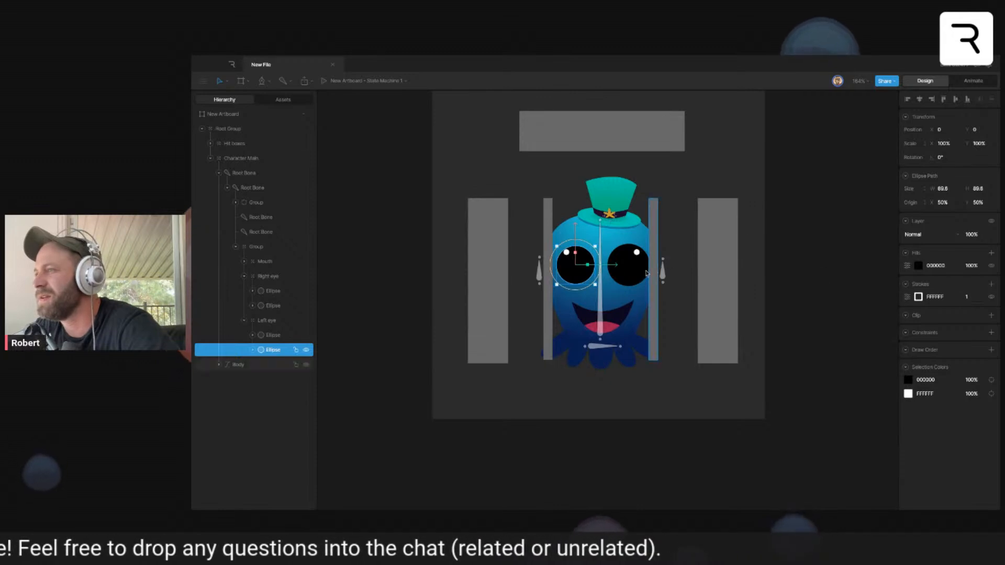
{"action": "left_click", "coordinate": [628, 267]}
{"action": "left_click", "coordinate": [592, 272]}
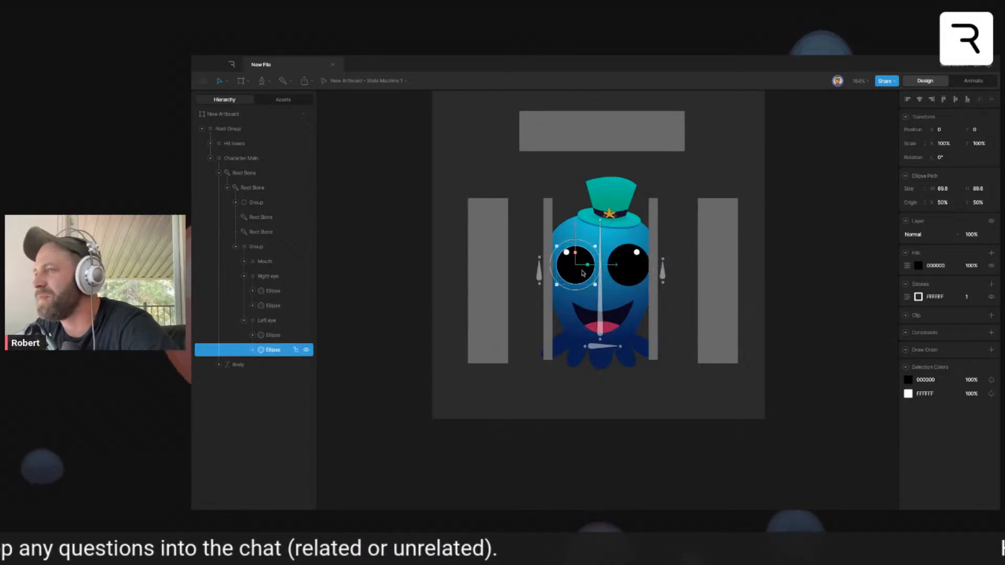
{"action": "left_click", "coordinate": [975, 297]}
{"action": "type", "text": "5.6"}
{"action": "key", "text": "Return"}
{"action": "left_click", "coordinate": [919, 297]}
{"action": "left_click", "coordinate": [879, 170]}
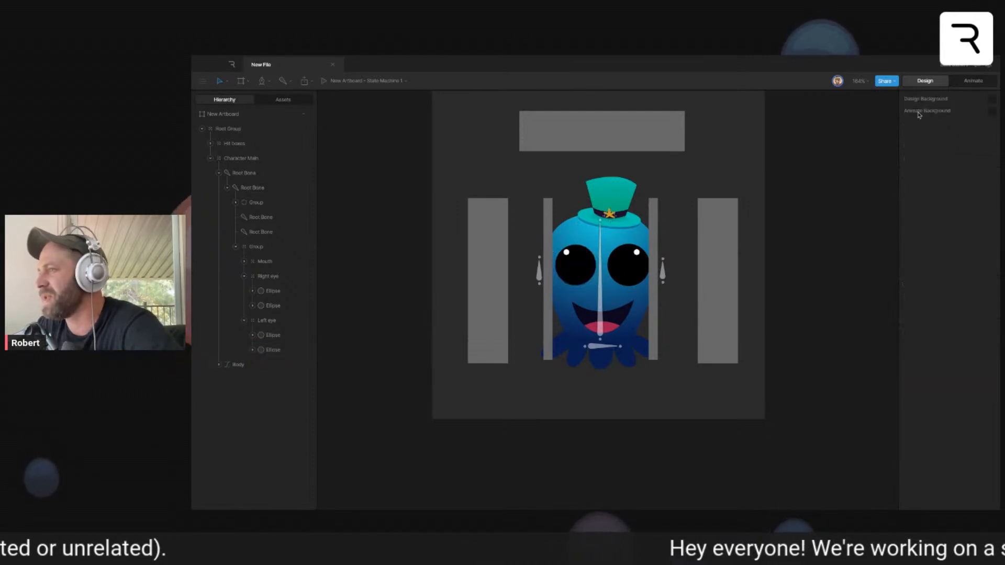
{"action": "left_click", "coordinate": [974, 80]}
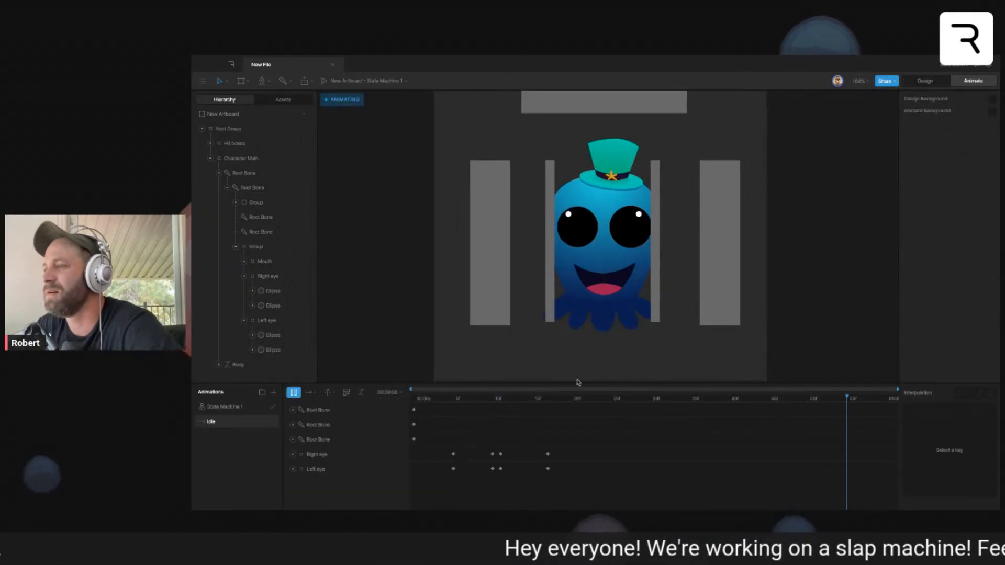
- Disable Transform Affects for the stroke on the left eye's large black ellipse, return to Animate mode and play the Idle timeline
{"action": "left_click", "coordinate": [492, 400]}
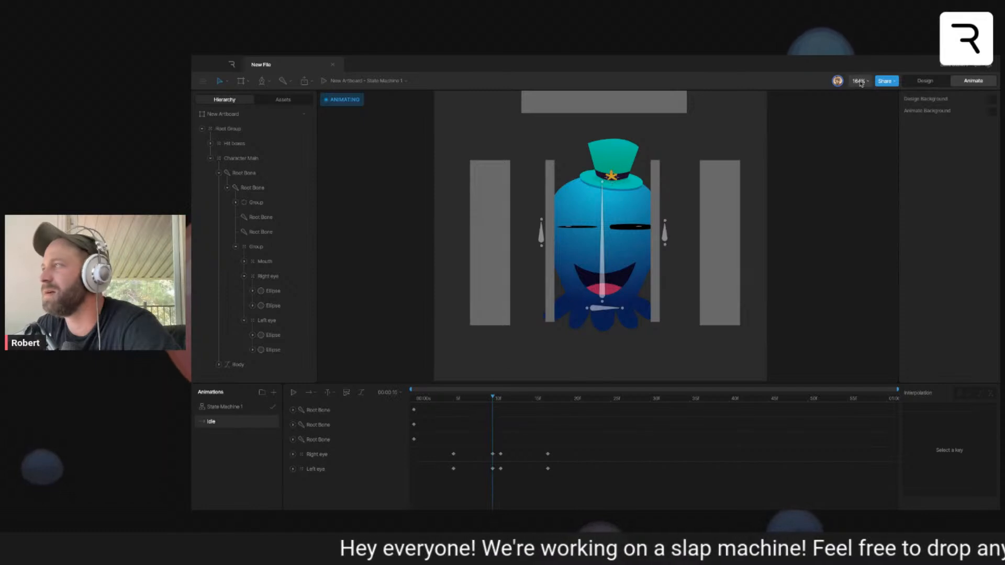
{"action": "left_click", "coordinate": [925, 81]}
{"action": "left_click", "coordinate": [587, 228]}
{"action": "left_click", "coordinate": [907, 297]}
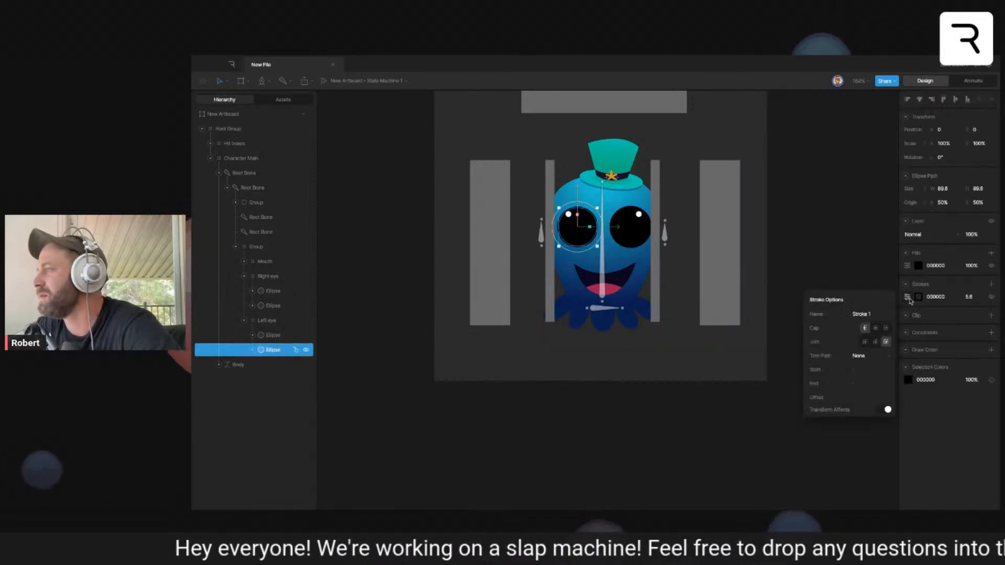
{"action": "left_click", "coordinate": [832, 235]}
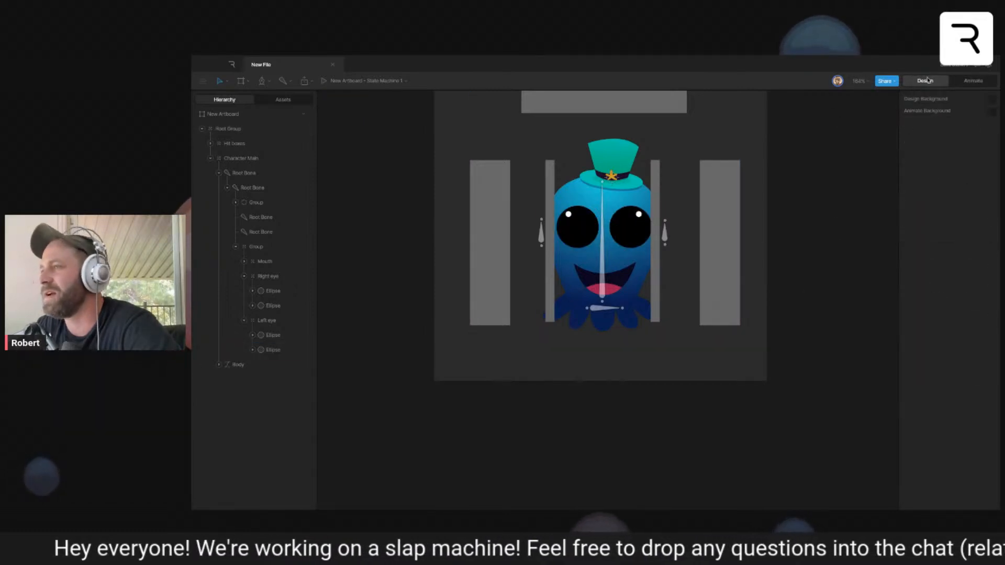
{"action": "left_click", "coordinate": [973, 81]}
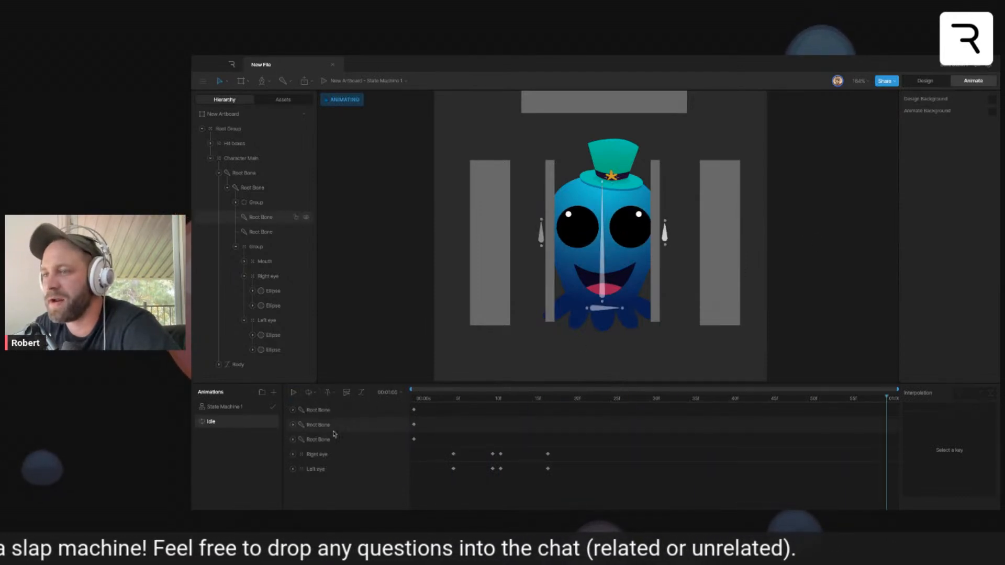
{"action": "left_click", "coordinate": [293, 392]}
- Create a new timeline named Soft Slap right
{"action": "left_click", "coordinate": [274, 394]}
{"action": "left_click", "coordinate": [287, 415]}
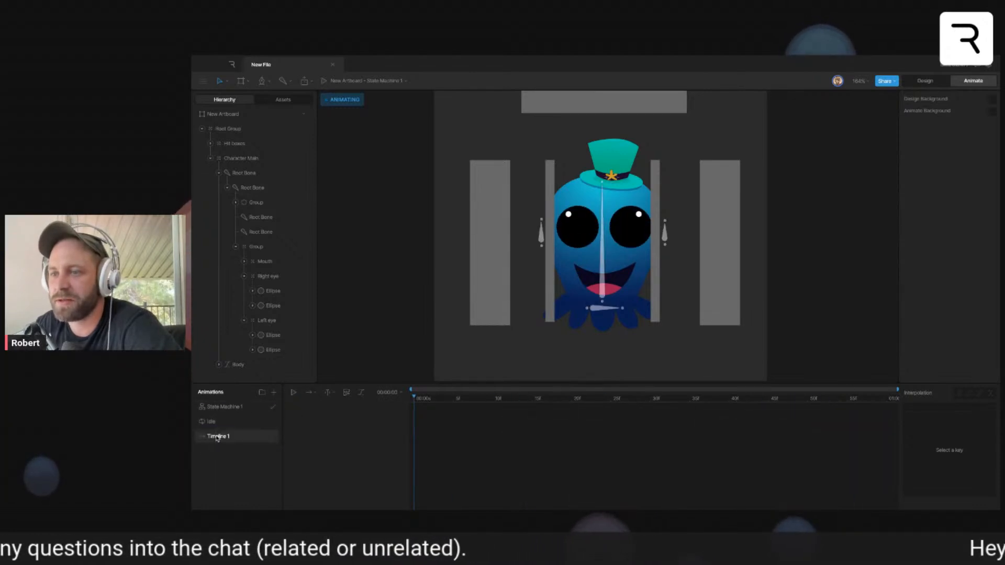
{"action": "double_click", "coordinate": [217, 437]}
{"action": "type", "text": "s"}
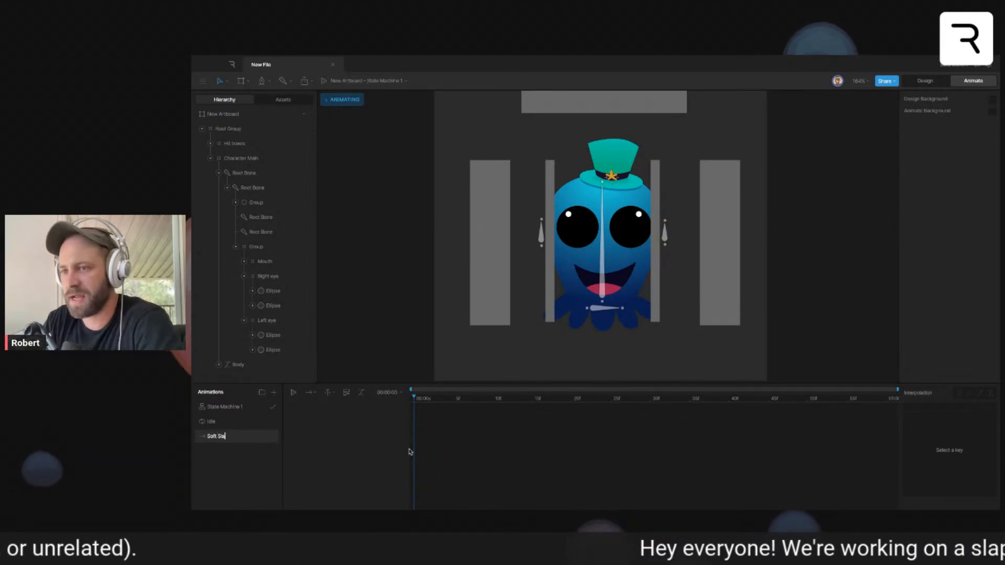
{"action": "type", "text": "oft Slap right"}
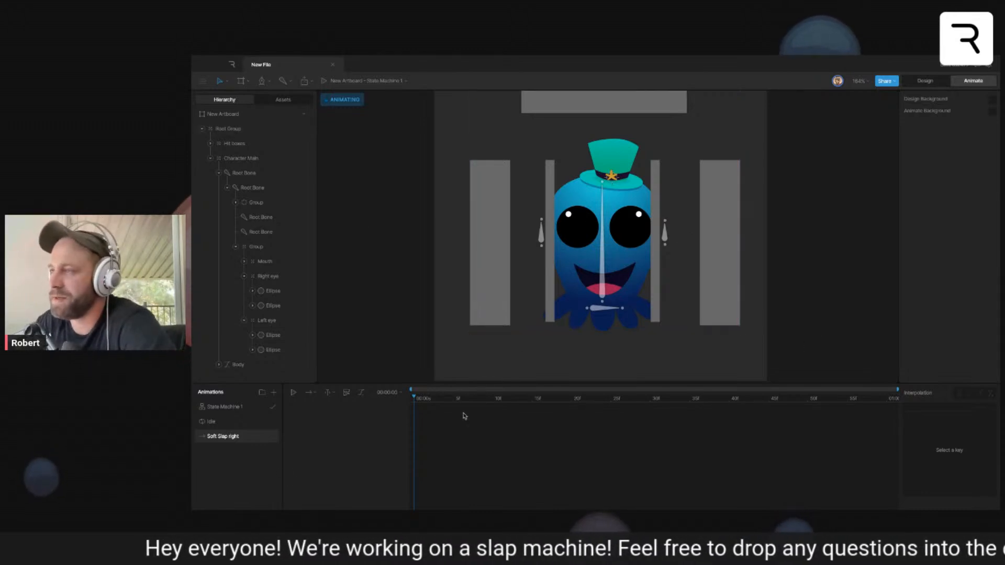
- Key the vertical root bone's rotation at frame 0 and rotate it to about -93.8° at frame 10
{"action": "left_click", "coordinate": [252, 187]}
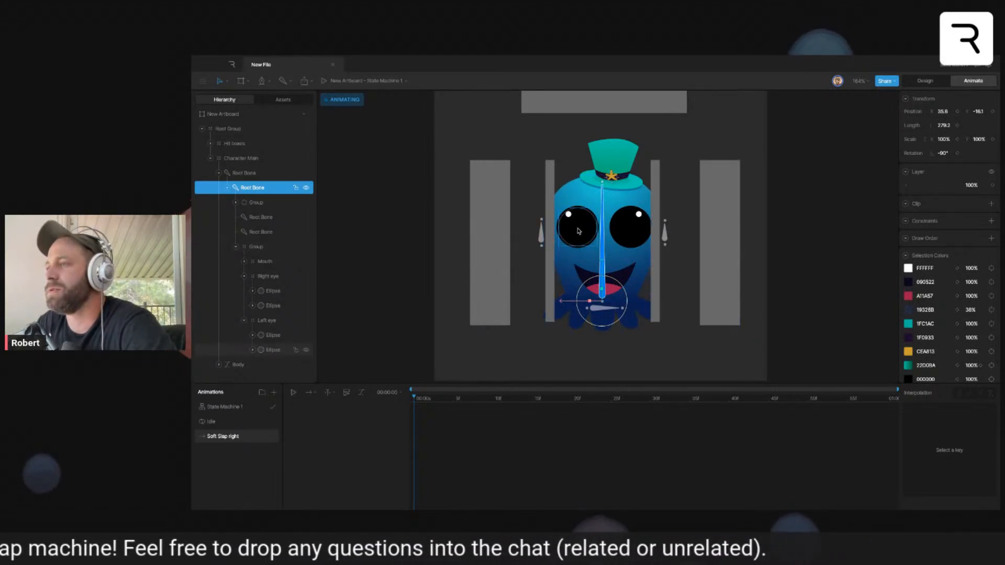
{"action": "left_click", "coordinate": [957, 152]}
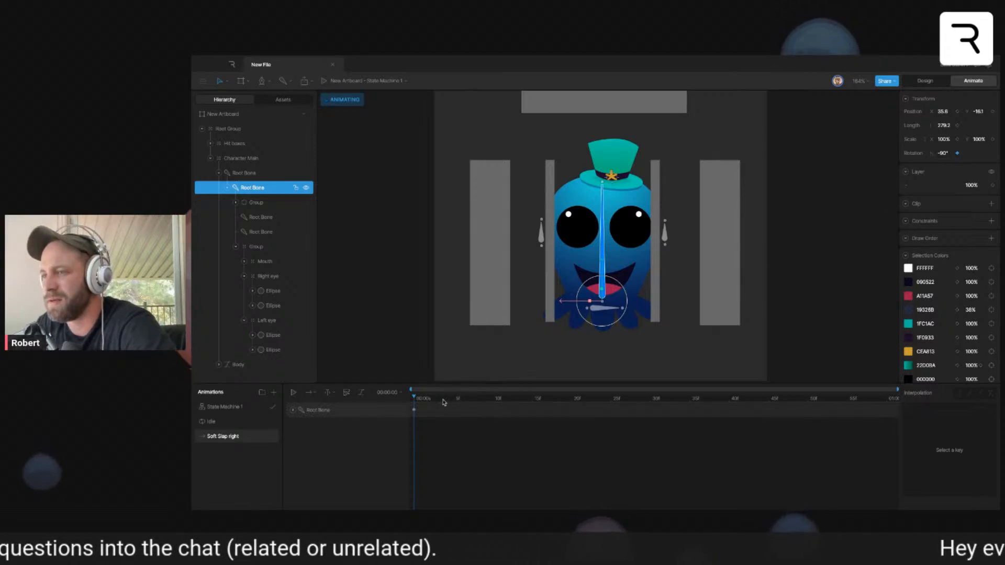
{"action": "left_click", "coordinate": [493, 399]}
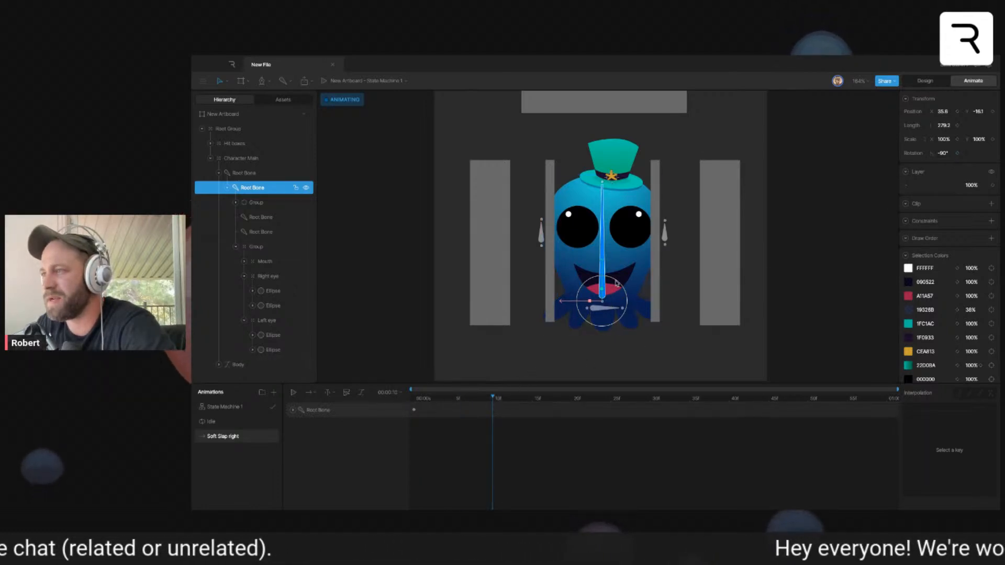
{"action": "left_click_drag", "start_coordinate": [616, 281], "coordinate": [614, 280]}
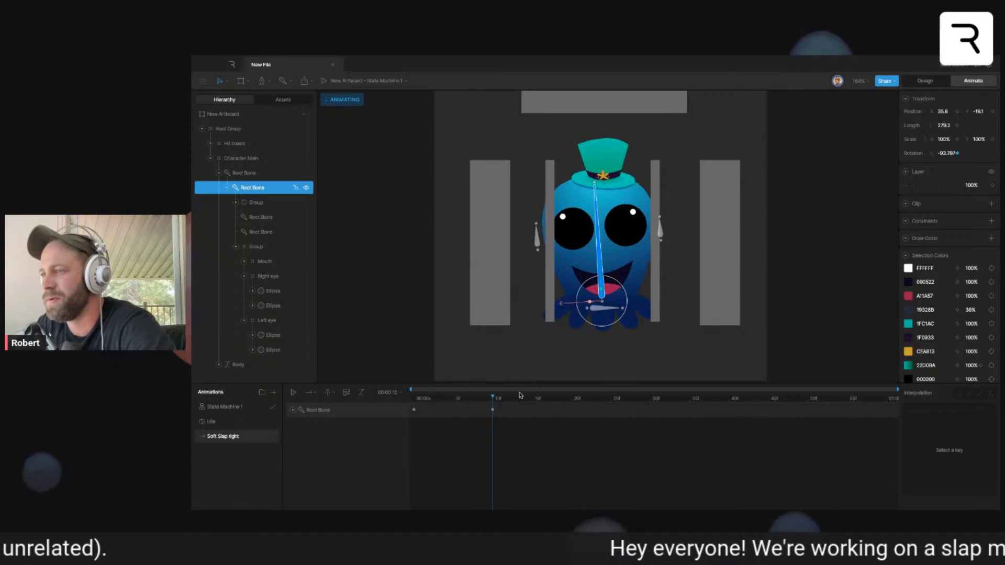
- Swing the root bone to about -88.5° at frame 25 and slightly back at frame 40, and copy the first key to frame 55
{"action": "left_click_drag", "start_coordinate": [488, 402], "coordinate": [611, 402]}
{"action": "left_click_drag", "start_coordinate": [619, 284], "coordinate": [624, 282]}
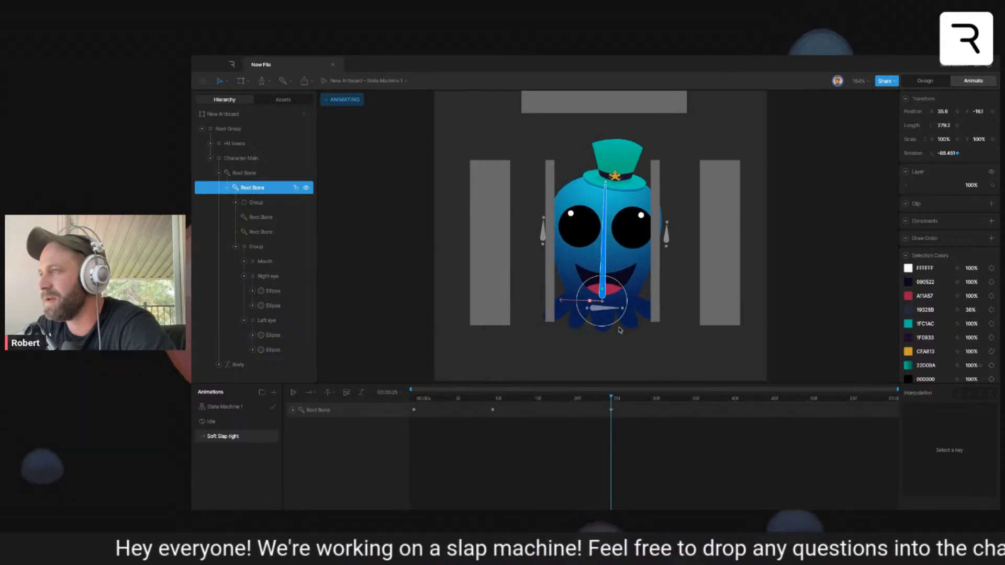
{"action": "left_click_drag", "start_coordinate": [721, 402], "coordinate": [728, 402]}
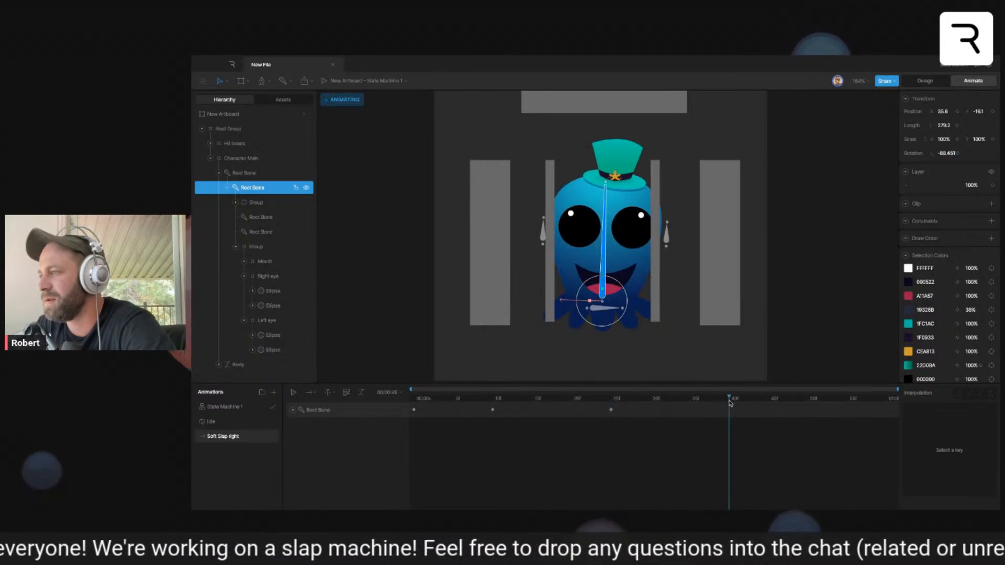
{"action": "left_click_drag", "start_coordinate": [621, 282], "coordinate": [618, 281]}
{"action": "left_click", "coordinate": [414, 410]}
{"action": "left_click_drag", "start_coordinate": [727, 396], "coordinate": [844, 408]}
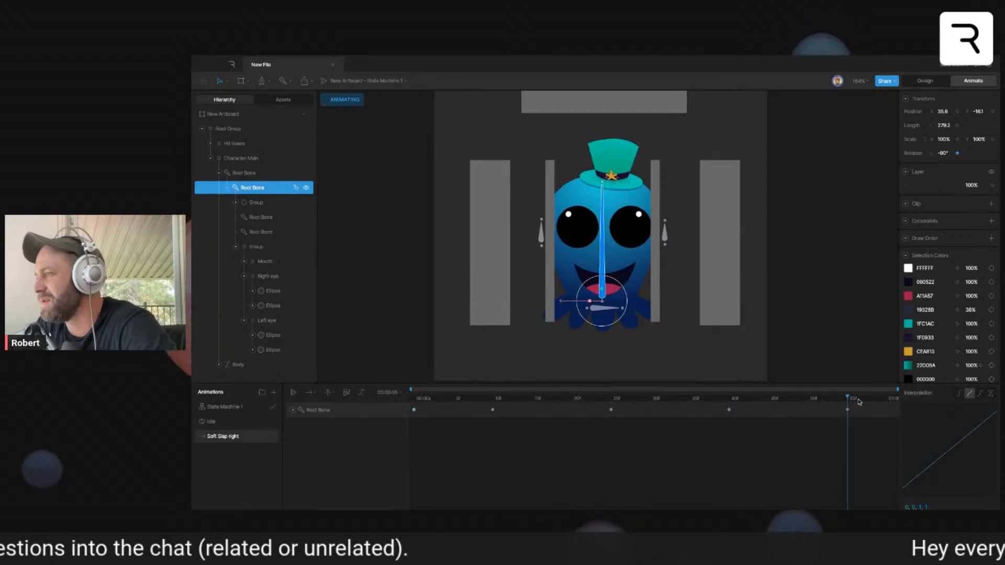
- Apply cubic interpolation to all of the root bone's keys and preview the Soft Slap right animation
{"action": "key", "text": "space"}
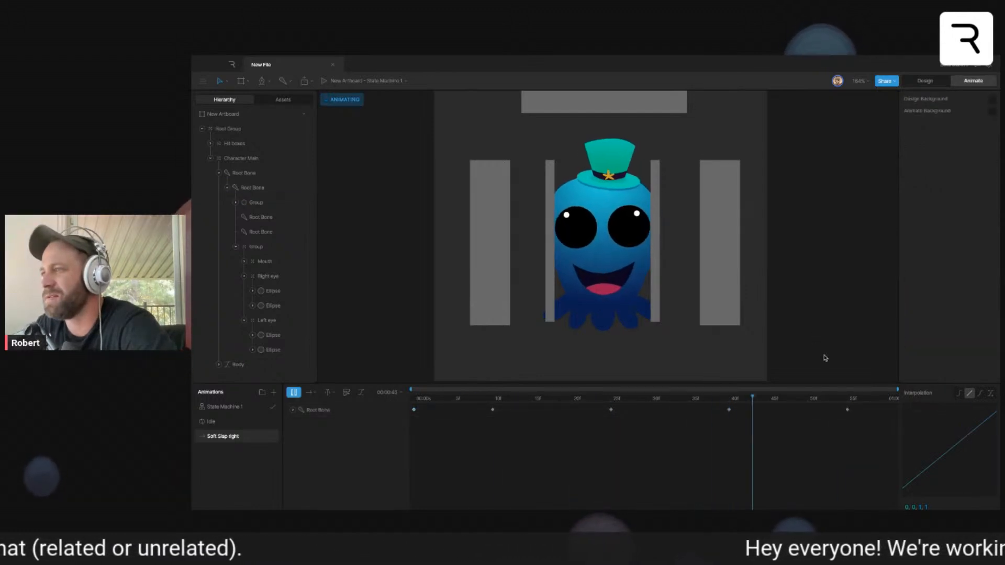
{"action": "key", "text": "space"}
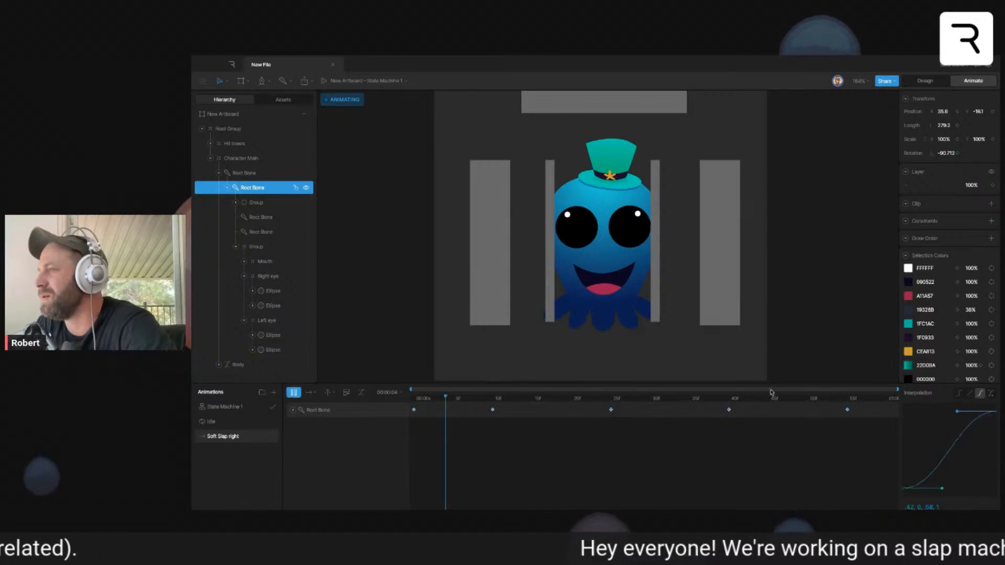
{"action": "key", "text": "space"}
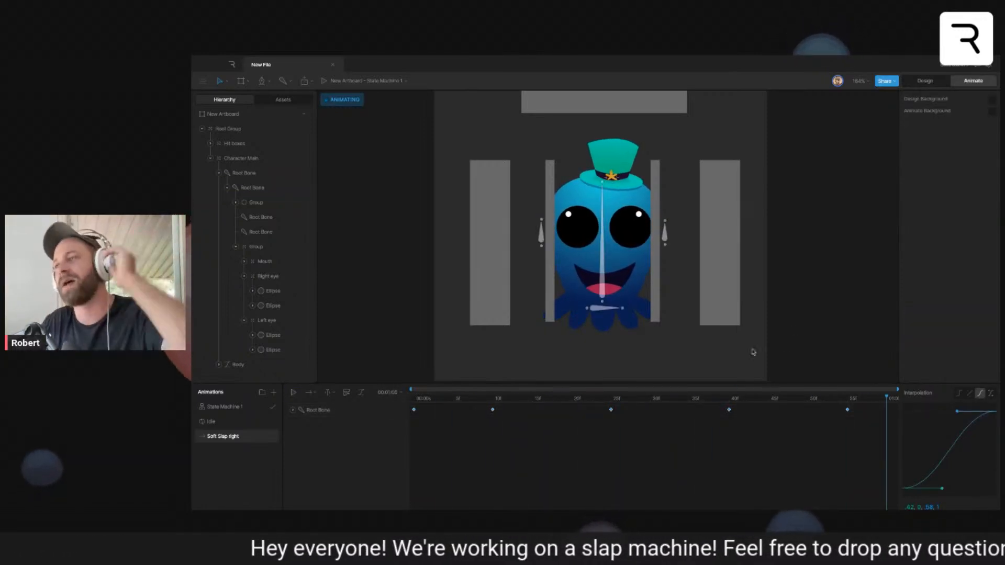
- Duplicate the Soft Slap right timeline and rename the copy Soft Slap left
{"action": "right_click", "coordinate": [228, 438]}
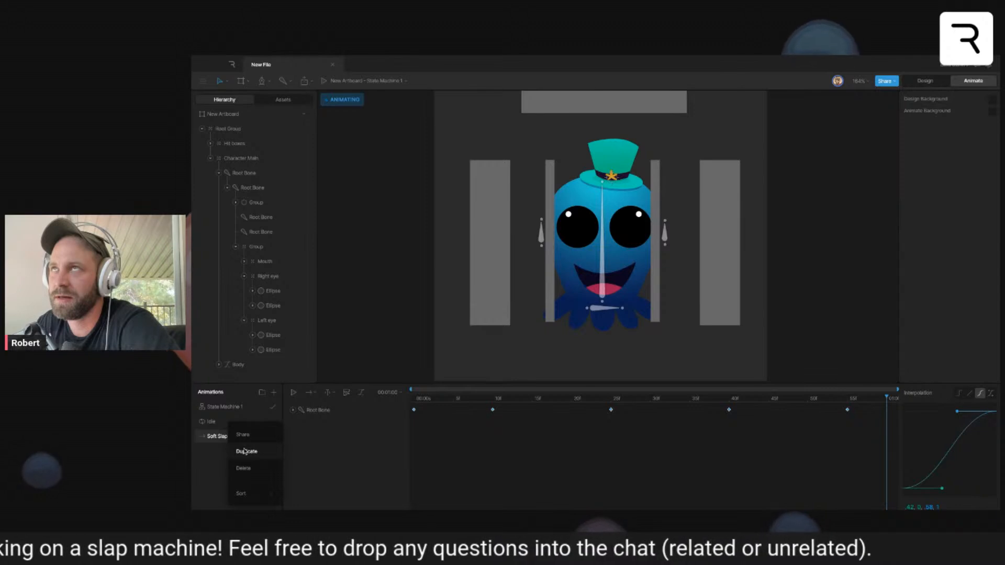
{"action": "left_click", "coordinate": [244, 452]}
{"action": "double_click", "coordinate": [230, 438]}
{"action": "left_click_drag", "start_coordinate": [229, 438], "coordinate": [246, 437]}
{"action": "type", "text": "left"}
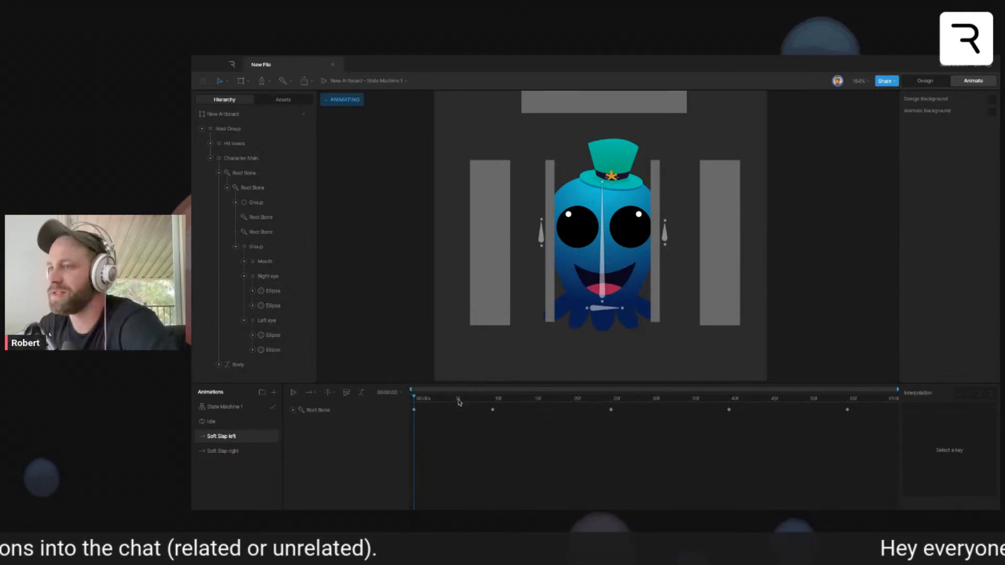
- Reverse the root bone's swing in Soft Slap left at frames 10, 25 (about -92.5°) and 40, and preview the animation
{"action": "left_click_drag", "start_coordinate": [414, 400], "coordinate": [492, 400]}
{"action": "left_click", "coordinate": [602, 279]}
{"action": "left_click_drag", "start_coordinate": [610, 279], "coordinate": [610, 283]}
{"action": "left_click", "coordinate": [610, 401]}
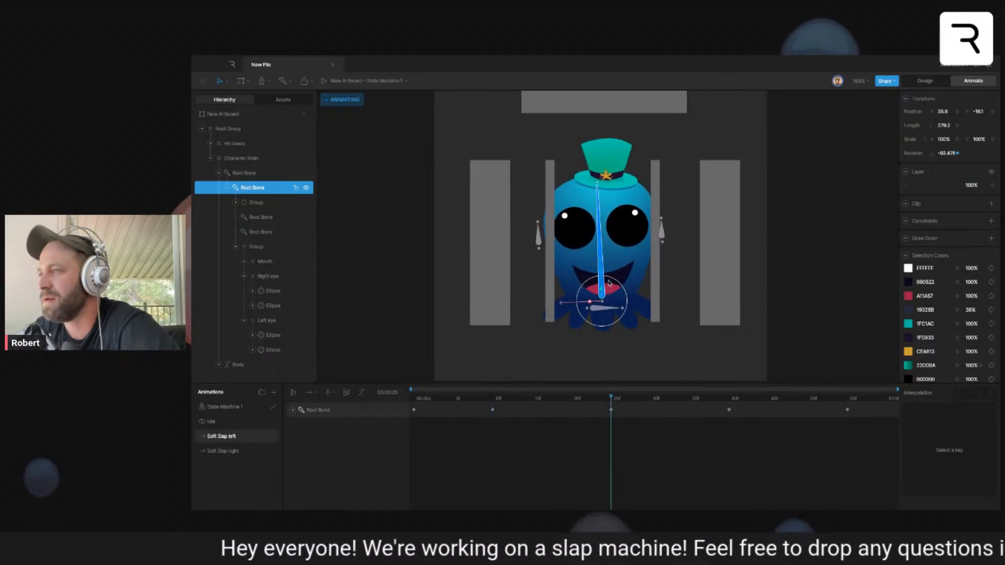
{"action": "left_click_drag", "start_coordinate": [668, 405], "coordinate": [729, 402]}
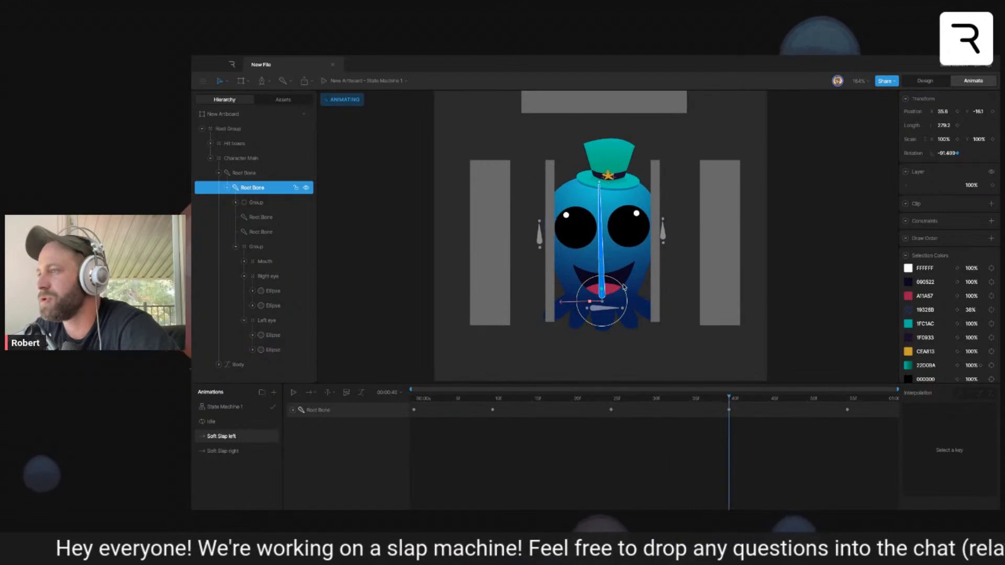
{"action": "left_click_drag", "start_coordinate": [621, 287], "coordinate": [623, 291]}
{"action": "left_click_drag", "start_coordinate": [728, 398], "coordinate": [919, 422]}
{"action": "key", "text": "space"}
{"action": "left_click", "coordinate": [847, 341]}
{"action": "key", "text": "space"}
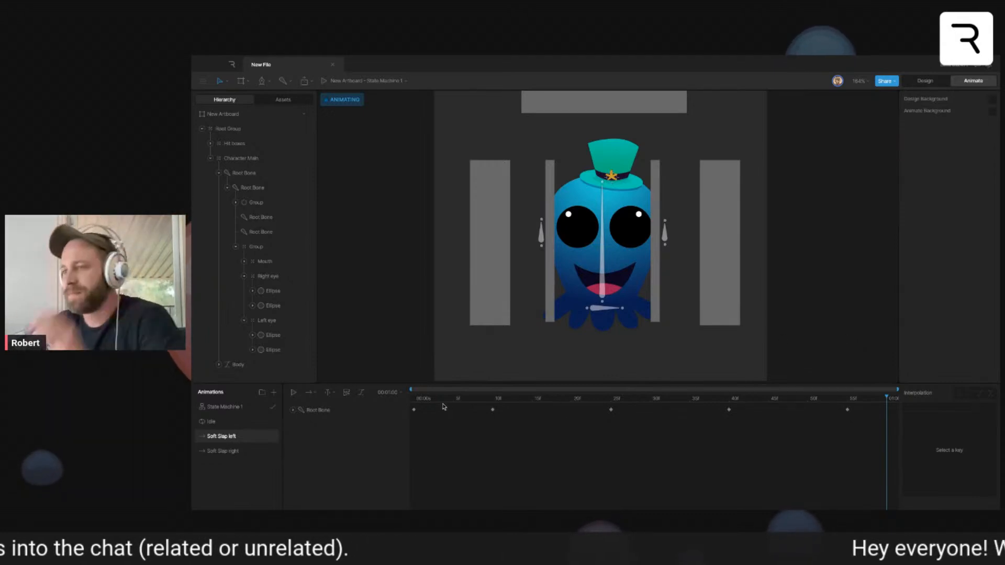
- In Soft Slap right, change the style of the group holding the eyes and mouth to Target and key its X position at frame 0
{"action": "left_click", "coordinate": [241, 453]}
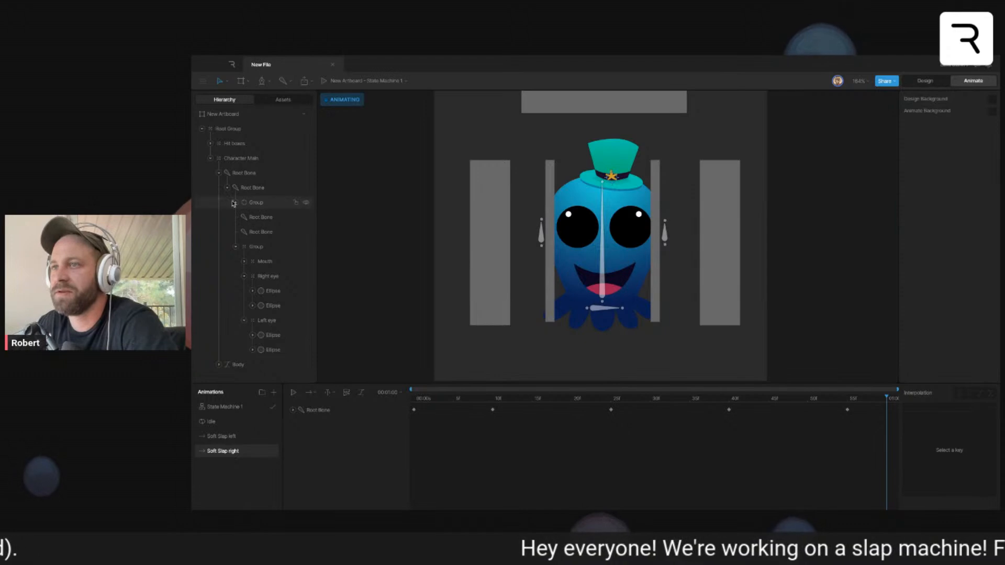
{"action": "left_click", "coordinate": [239, 249]}
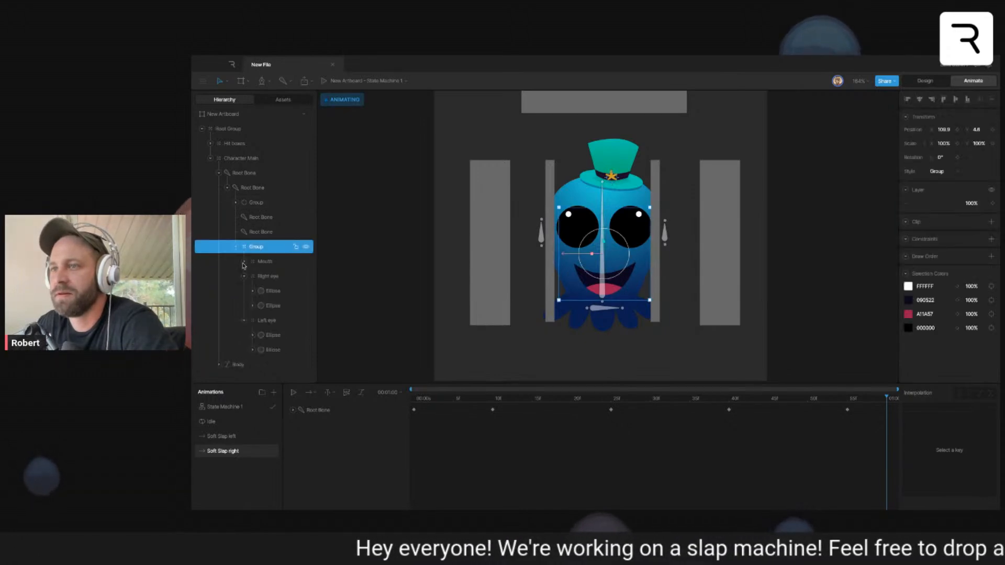
{"action": "left_click", "coordinate": [243, 276]}
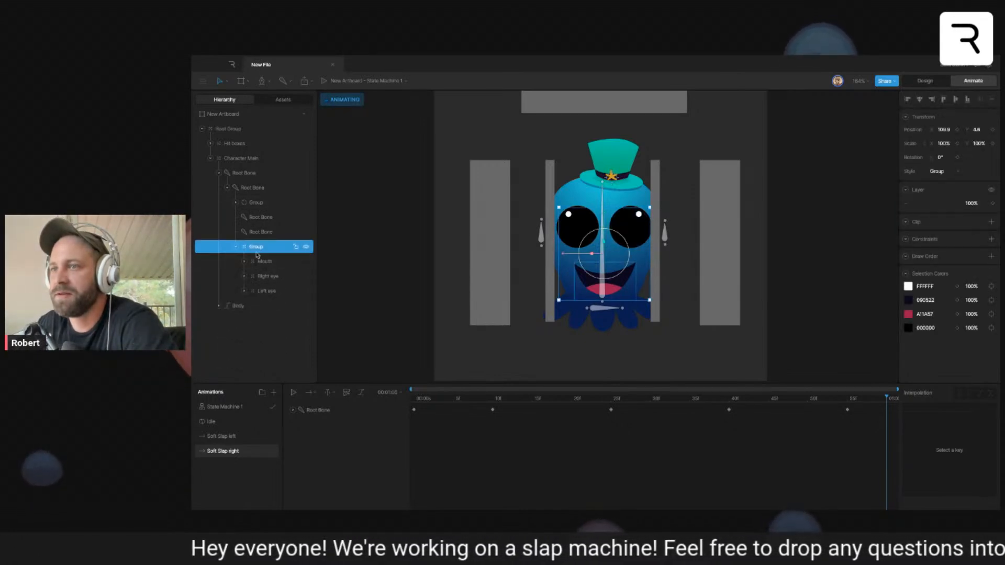
{"action": "left_click", "coordinate": [235, 249]}
{"action": "left_click", "coordinate": [937, 172]}
{"action": "left_click", "coordinate": [940, 179]}
{"action": "left_click_drag", "start_coordinate": [432, 398], "coordinate": [412, 401]}
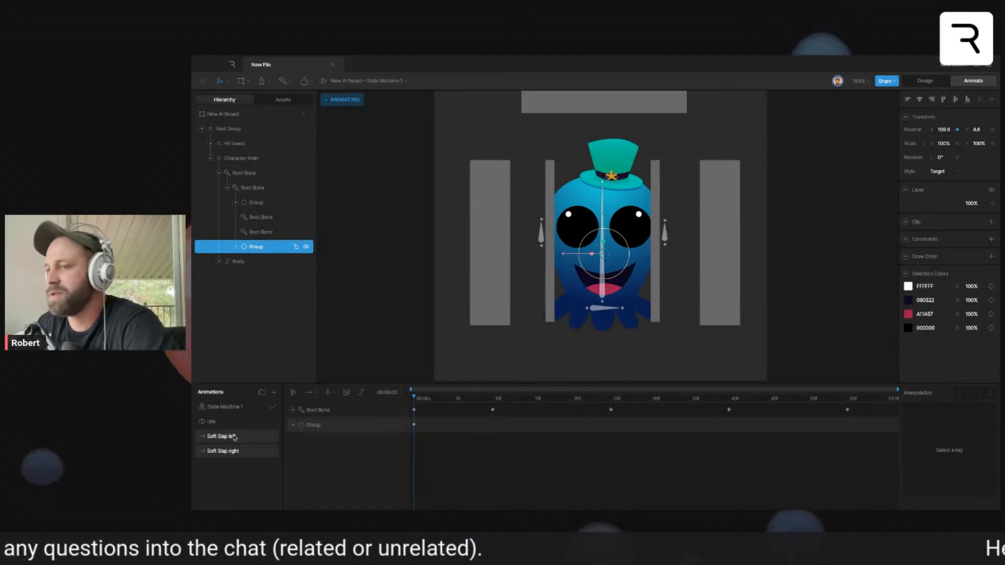
- In the Idle timeline, key the face group's X and Y position and scale at frame 0
{"action": "left_click", "coordinate": [212, 421]}
{"action": "left_click", "coordinate": [415, 400]}
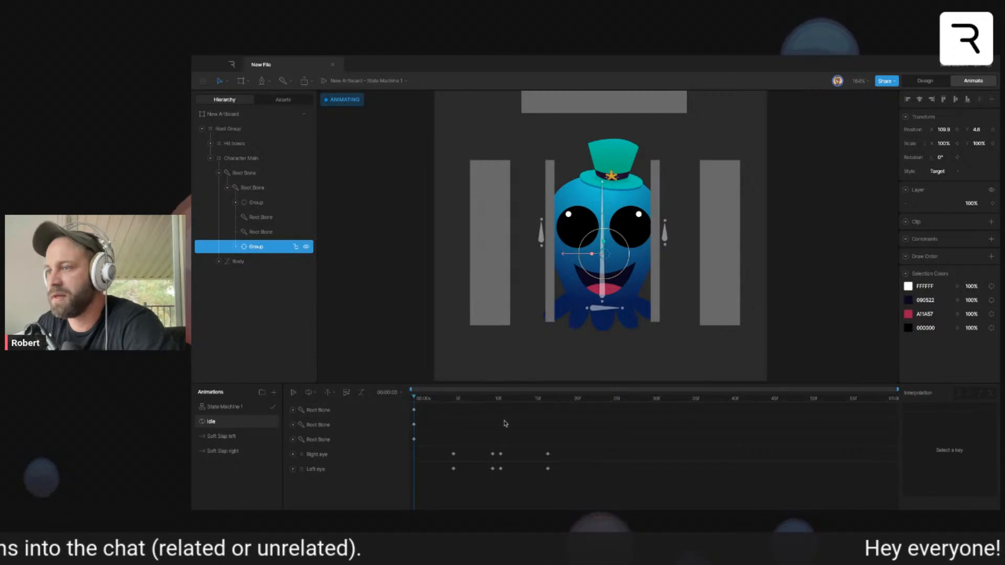
{"action": "left_click", "coordinate": [957, 129]}
{"action": "left_click", "coordinate": [993, 129]}
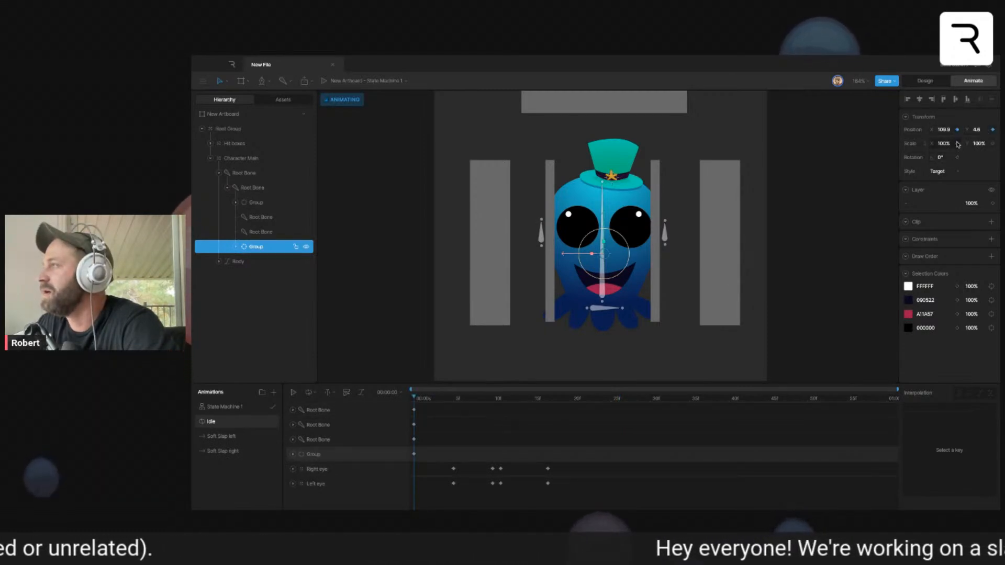
{"action": "left_click", "coordinate": [993, 144]}
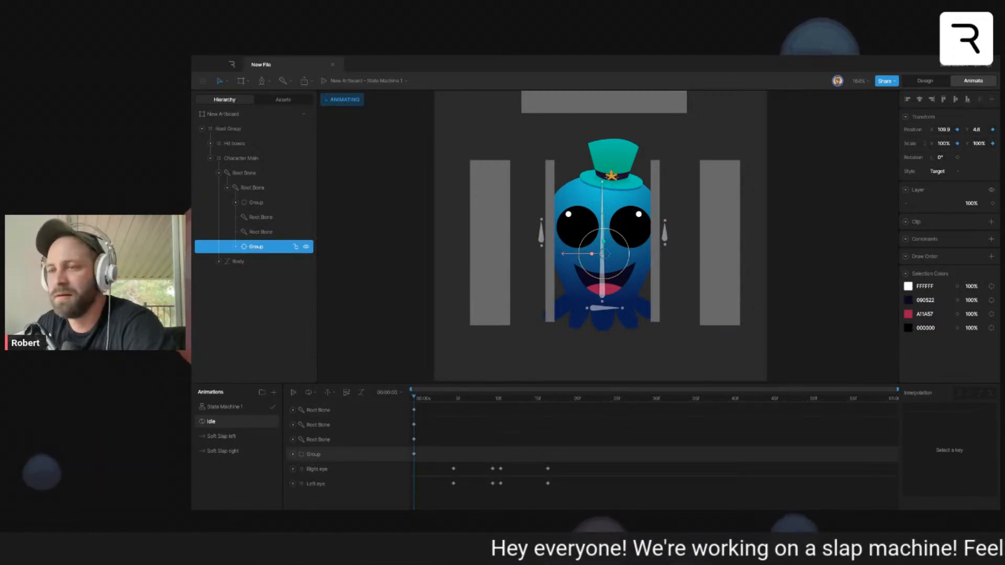
- In the Soft Slap left timeline, key the face group's position and scale at frame 0
{"action": "left_click", "coordinate": [225, 436]}
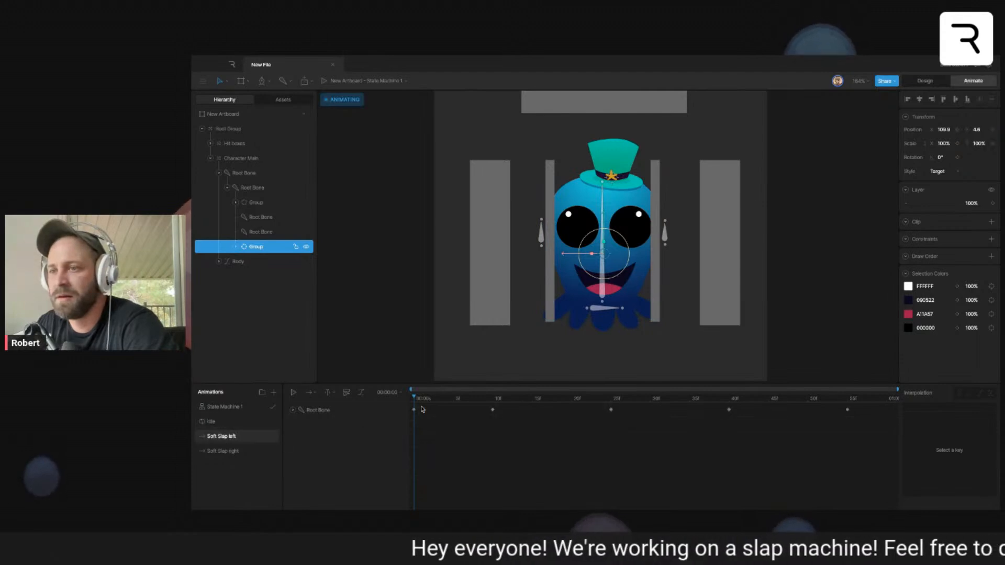
{"action": "left_click", "coordinate": [958, 129]}
{"action": "left_click", "coordinate": [993, 130]}
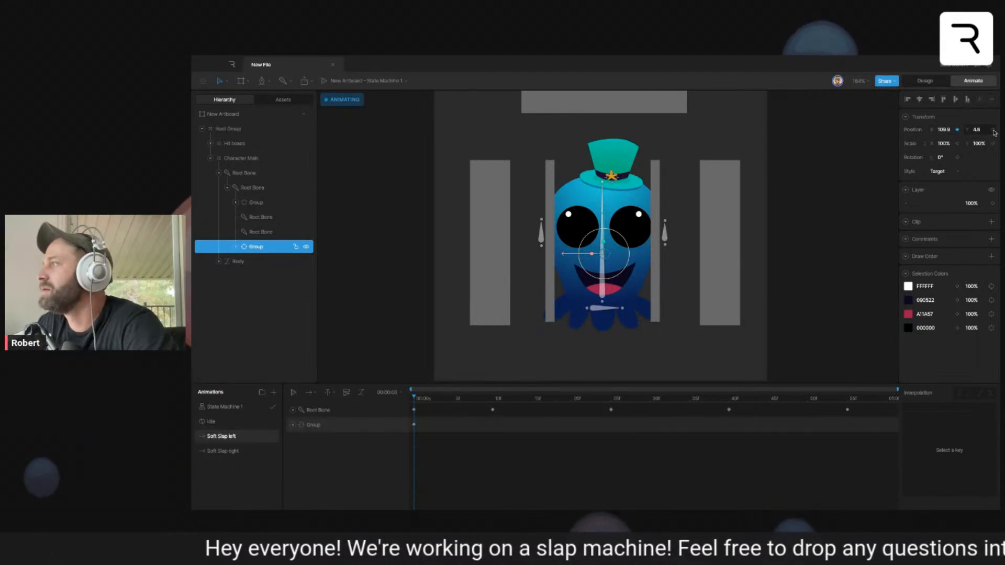
{"action": "left_click", "coordinate": [957, 143]}
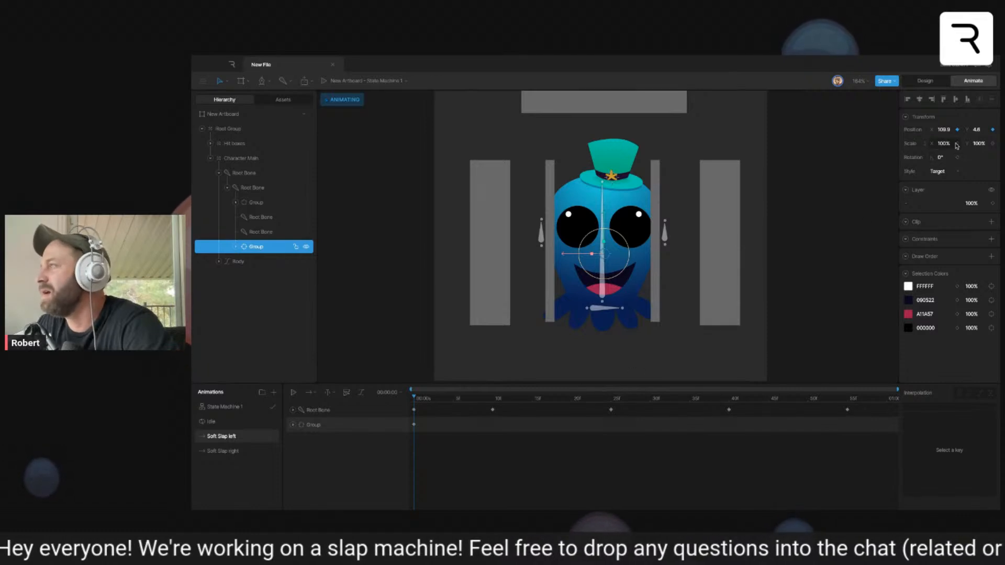
- In Soft Slap left, offset the face group sideways at frame 10, the opposite way at frame 25, and back again at frame 40
{"action": "left_click_drag", "start_coordinate": [438, 401], "coordinate": [494, 403]}
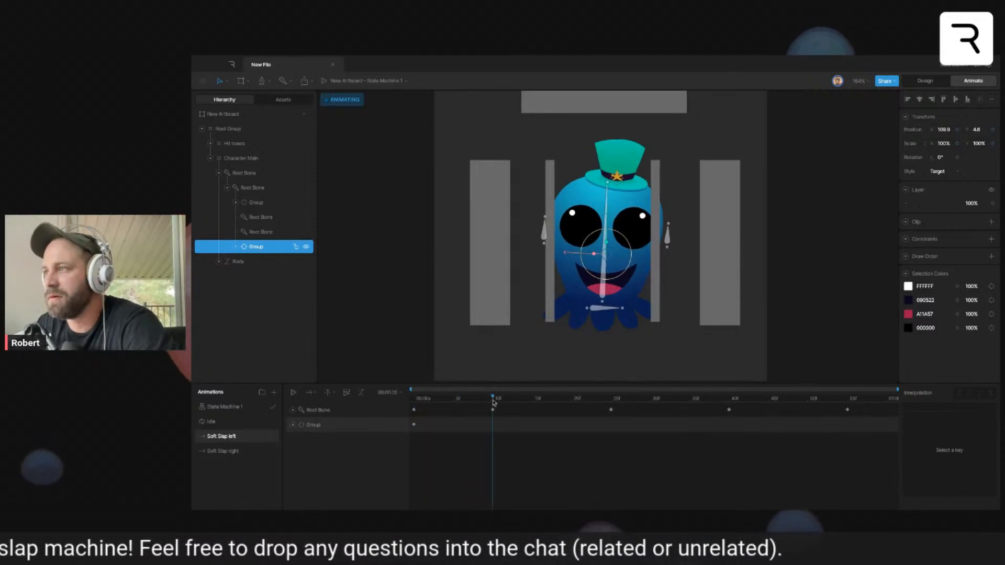
{"action": "left_click_drag", "start_coordinate": [570, 253], "coordinate": [574, 255]}
{"action": "left_click_drag", "start_coordinate": [502, 403], "coordinate": [610, 403]}
{"action": "left_click_drag", "start_coordinate": [567, 257], "coordinate": [561, 255]}
{"action": "left_click_drag", "start_coordinate": [630, 402], "coordinate": [729, 401]}
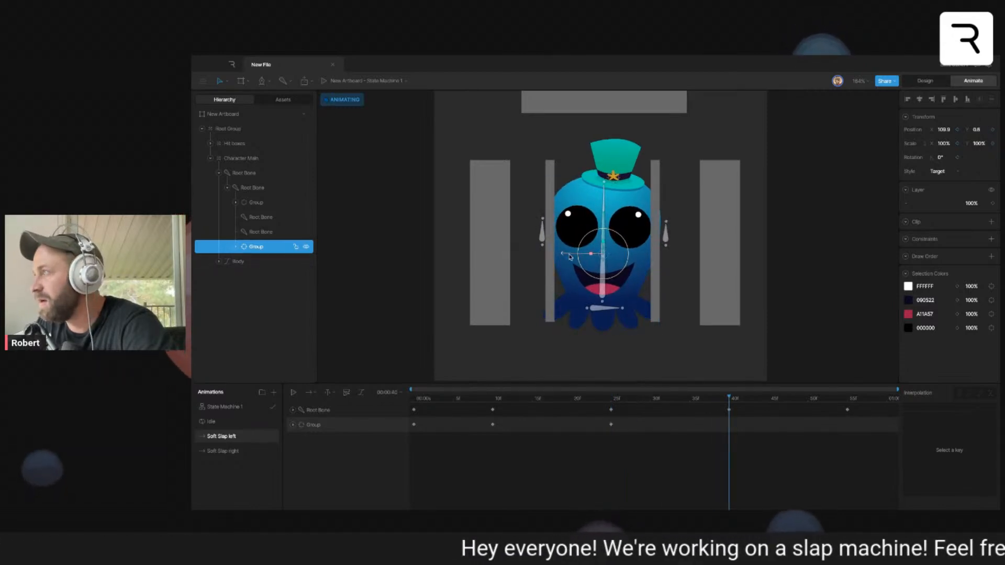
{"action": "left_click_drag", "start_coordinate": [570, 257], "coordinate": [573, 257]}
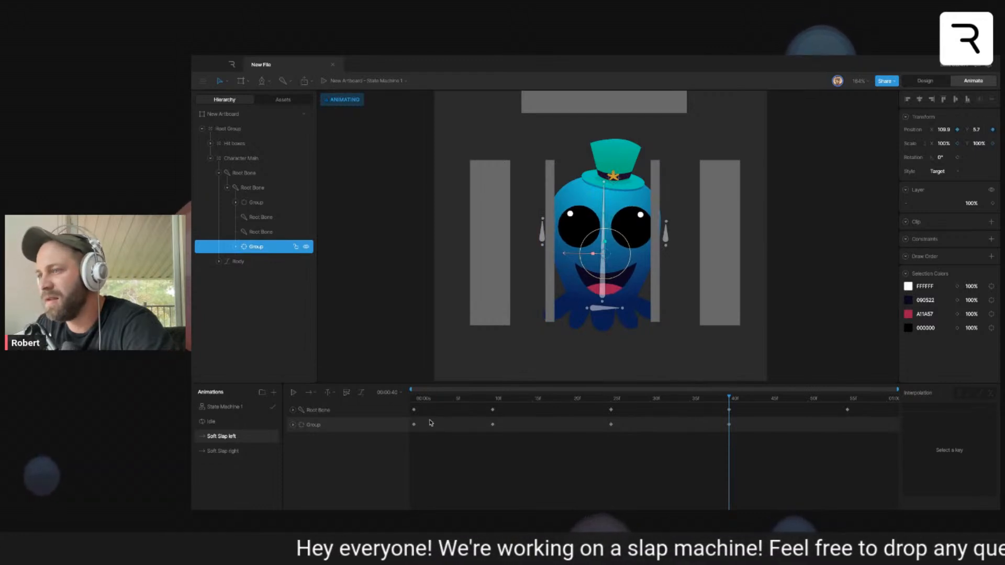
- Copy the face group's frame 0 key to frame 55 in Soft Slap left, ease its keys with cubic interpolation, and preview the animation
{"action": "left_click", "coordinate": [414, 425]}
{"action": "key", "text": "super+c"}
{"action": "left_click_drag", "start_coordinate": [729, 400], "coordinate": [847, 402]}
{"action": "key", "text": "super+v"}
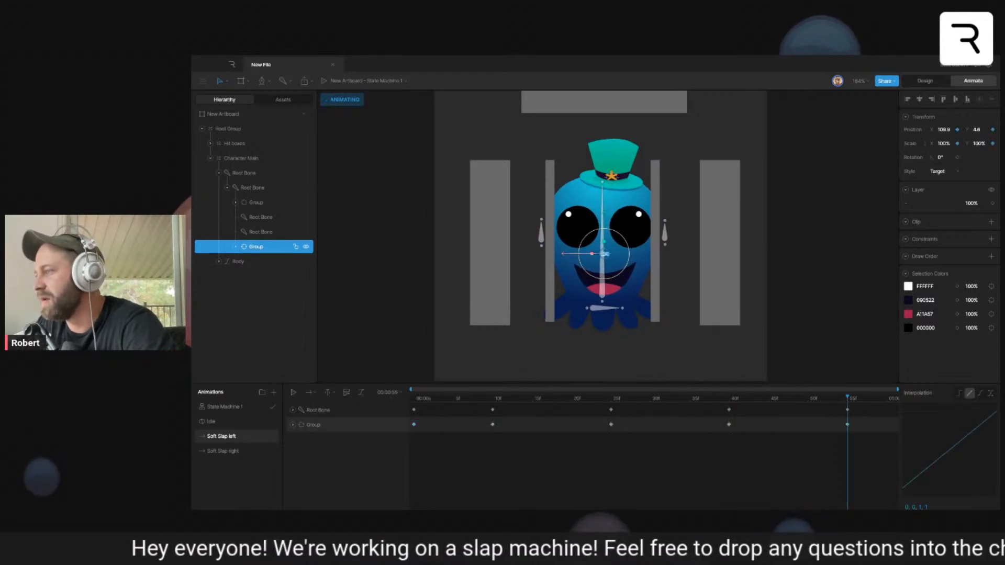
{"action": "key", "text": "space"}
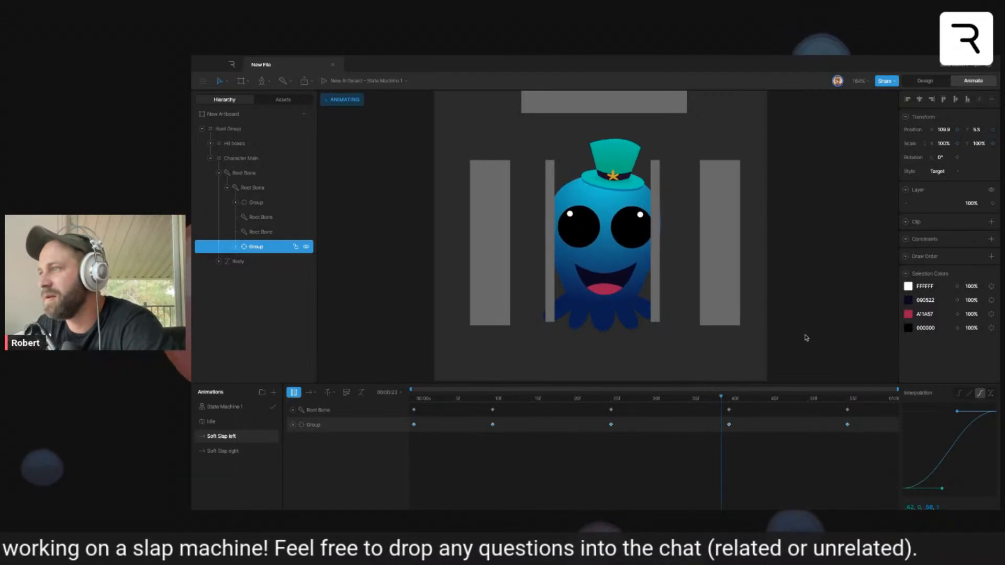
{"action": "key", "text": "space"}
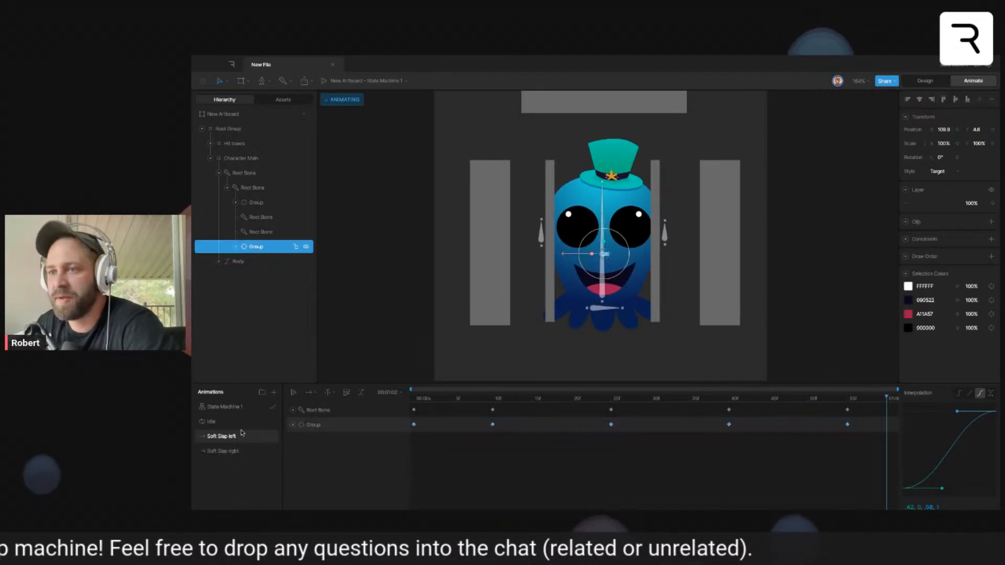
- In Soft Slap right, adjust the face group's sideways position at frames 10, 25 and 40 to follow the body's swing
{"action": "left_click", "coordinate": [235, 452]}
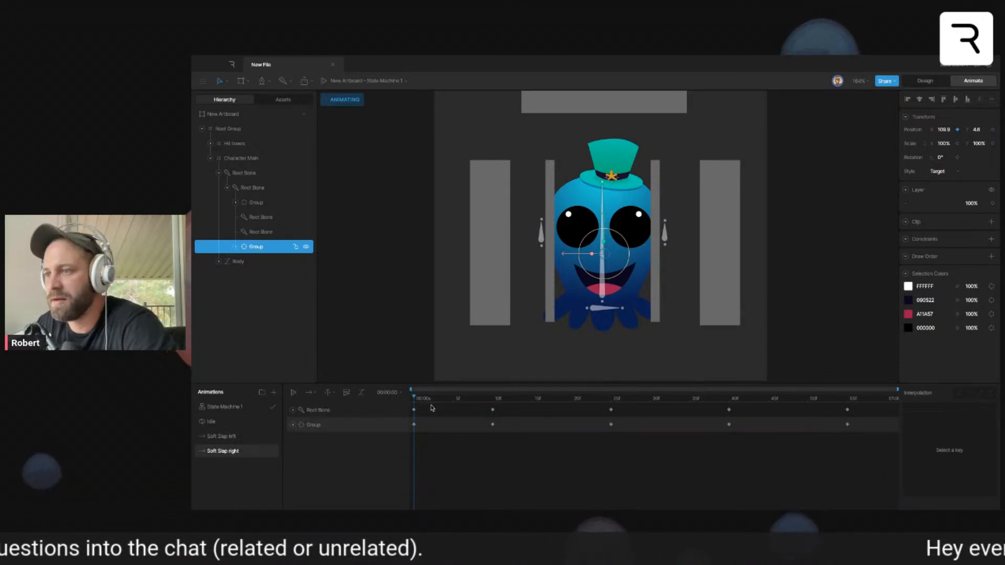
{"action": "left_click", "coordinate": [492, 399]}
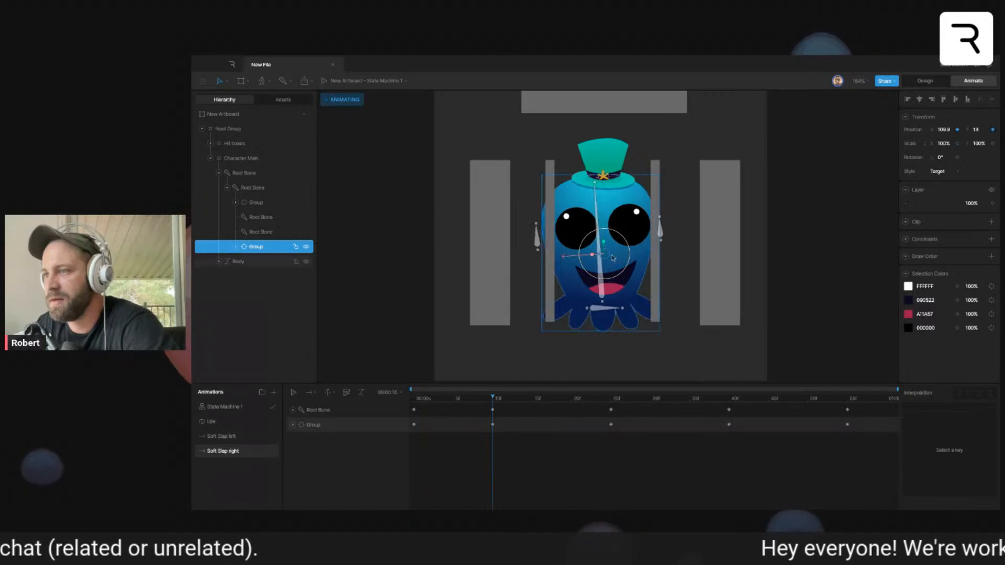
{"action": "left_click_drag", "start_coordinate": [566, 257], "coordinate": [560, 257]}
{"action": "left_click_drag", "start_coordinate": [601, 401], "coordinate": [611, 401]}
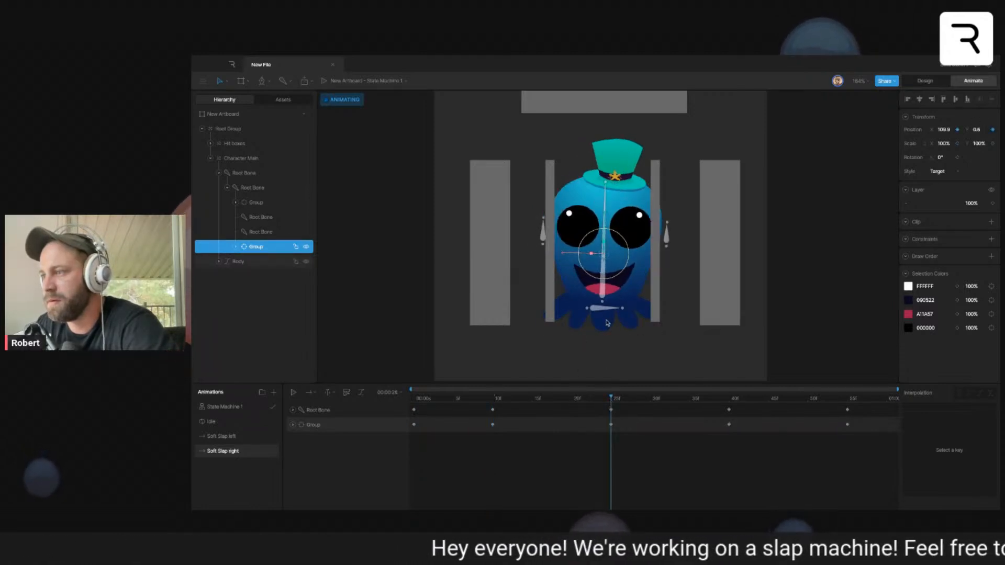
{"action": "left_click_drag", "start_coordinate": [574, 256], "coordinate": [572, 256]}
{"action": "left_click_drag", "start_coordinate": [634, 398], "coordinate": [729, 401]}
{"action": "left_click_drag", "start_coordinate": [565, 256], "coordinate": [560, 256]}
- Match the face group's frame 55 key to its frame 0 key in Soft Slap right, and preview the animation
{"action": "left_click_drag", "start_coordinate": [747, 397], "coordinate": [850, 404]}
{"action": "left_click_drag", "start_coordinate": [430, 421], "coordinate": [407, 441]}
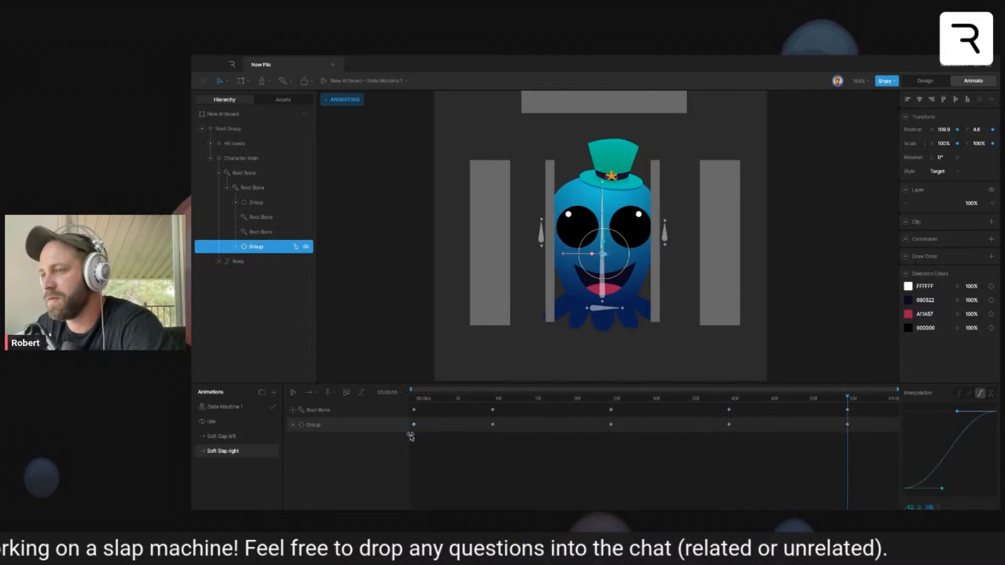
{"action": "left_click", "coordinate": [858, 305]}
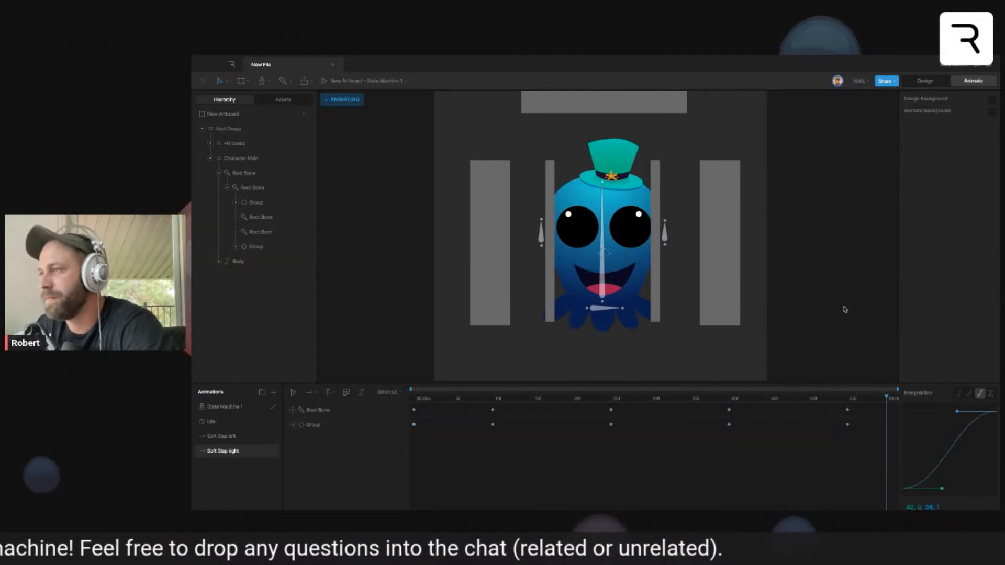
{"action": "key", "text": "space"}
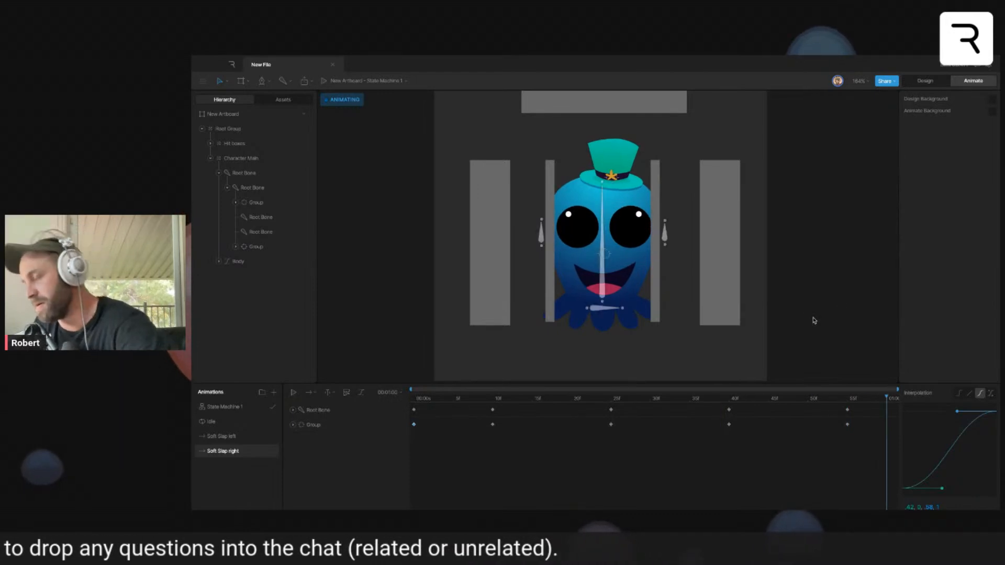
{"action": "key", "text": "space"}
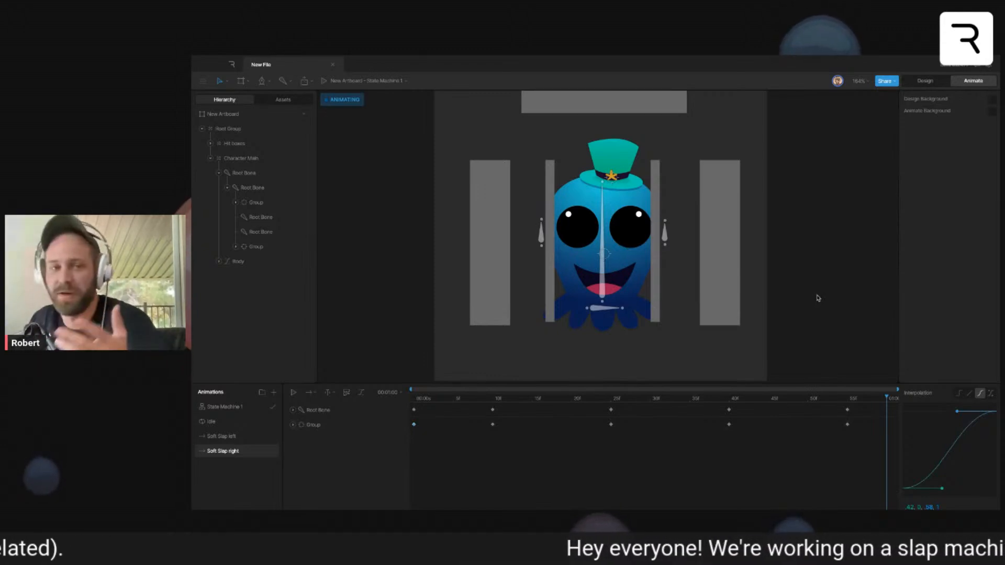
{"action": "key", "text": "space"}
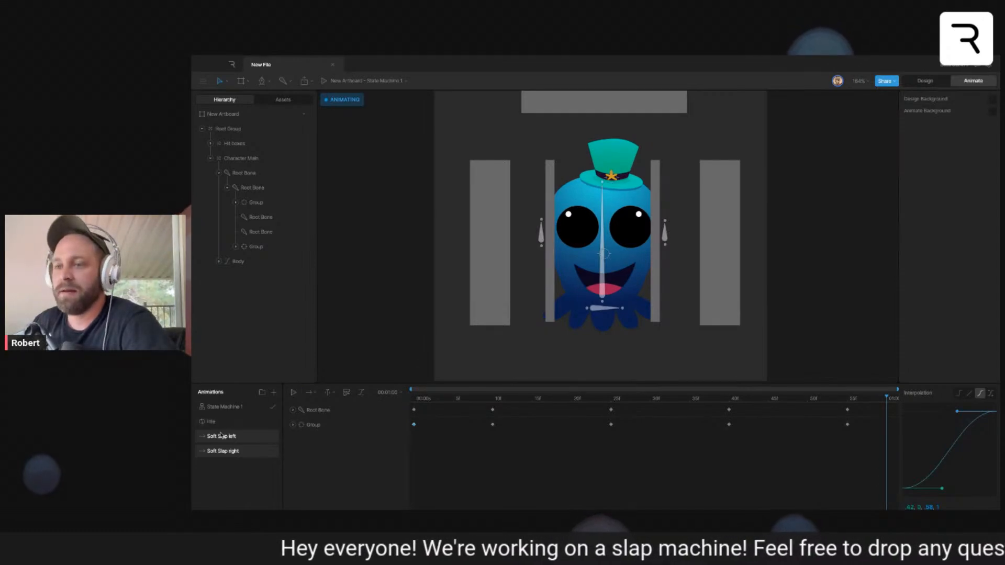
- Add a new timeline animation named Hard Slap left below the soft slap animations
{"action": "left_click", "coordinate": [273, 392]}
{"action": "left_click", "coordinate": [282, 413]}
{"action": "left_click_drag", "start_coordinate": [251, 411], "coordinate": [227, 487]}
{"action": "double_click", "coordinate": [224, 467]}
{"action": "type", "text": "He"}
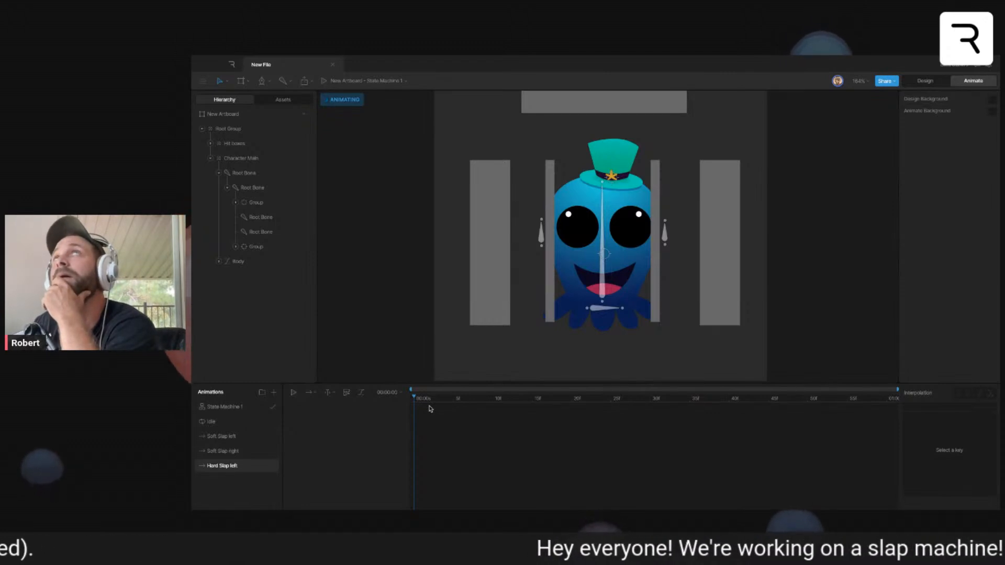
- Key the rotation of the vertical root bone through the octopus's body at frame 0 of Hard Slap left
{"action": "left_click", "coordinate": [603, 269]}
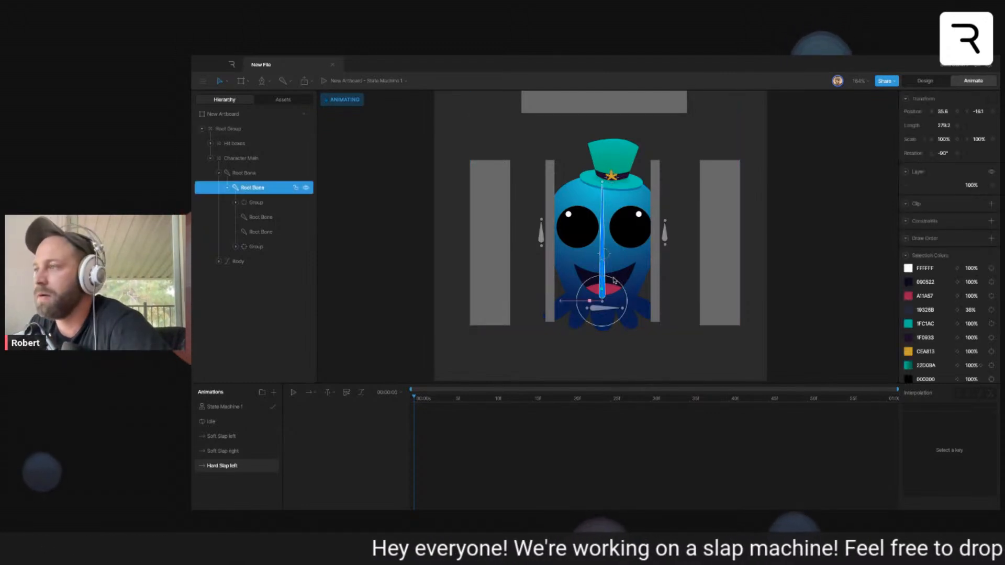
{"action": "left_click", "coordinate": [221, 436]}
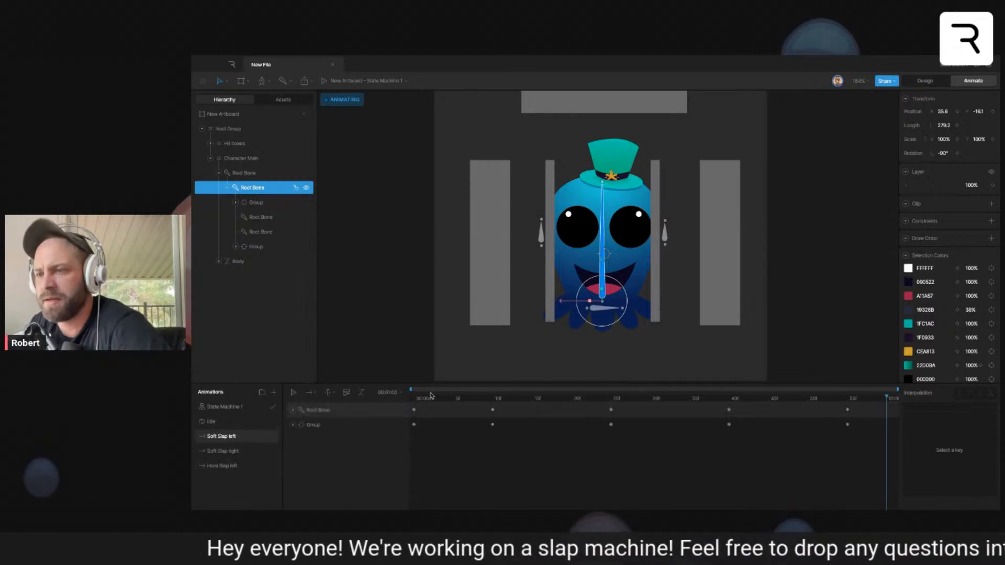
{"action": "mouse_move", "coordinate": [415, 400]}
{"action": "left_mouse_down"}
{"action": "mouse_move", "coordinate": [462, 399]}
{"action": "mouse_move", "coordinate": [411, 400]}
{"action": "left_mouse_up"}
{"action": "left_click", "coordinate": [232, 465]}
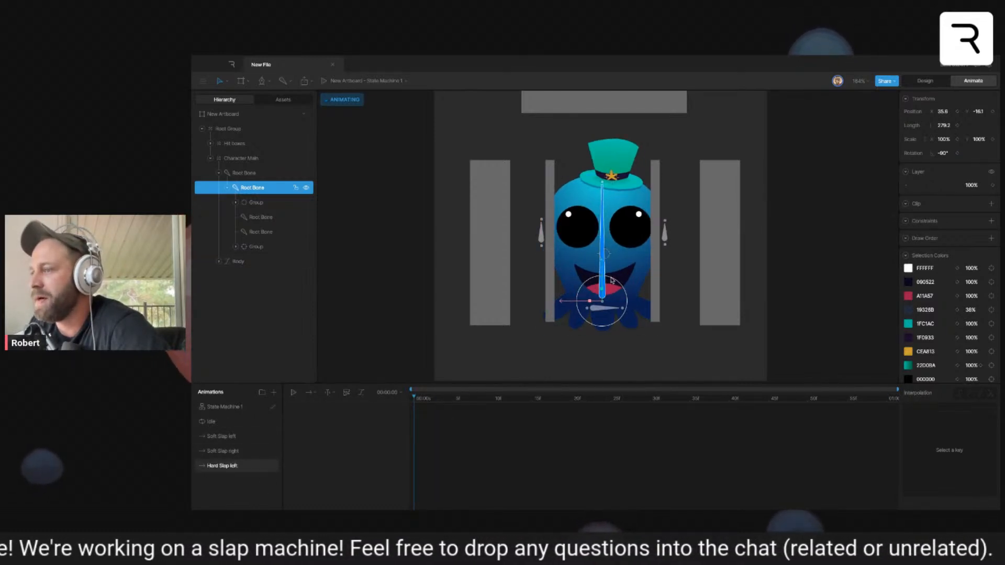
{"action": "left_click", "coordinate": [958, 153]}
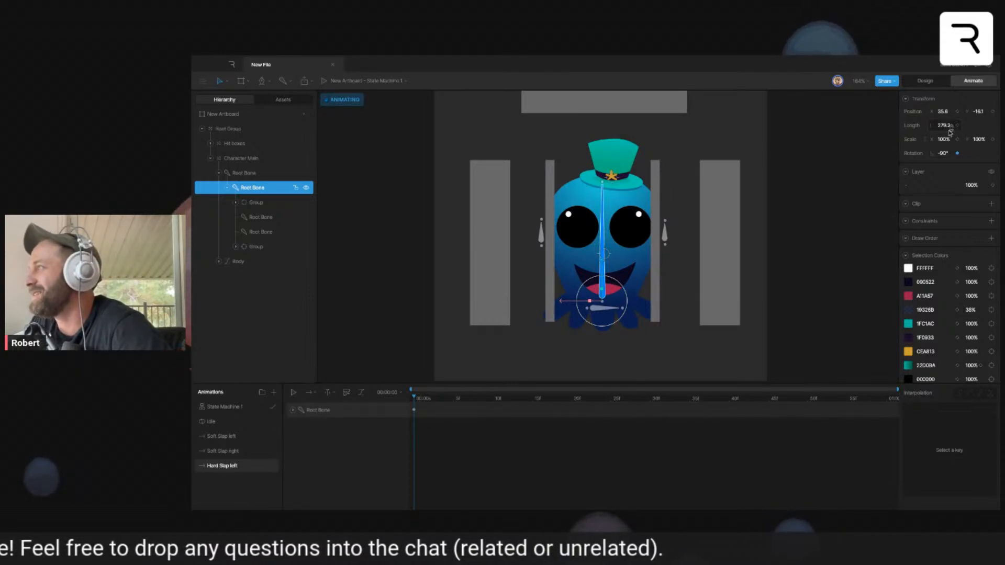
- Rotate the vertical root bone in alternating directions at frames 5 (about -72.8°), 15, 30 and 45 (about -94.5°) of Hard Slap left
{"action": "left_click", "coordinate": [454, 399]}
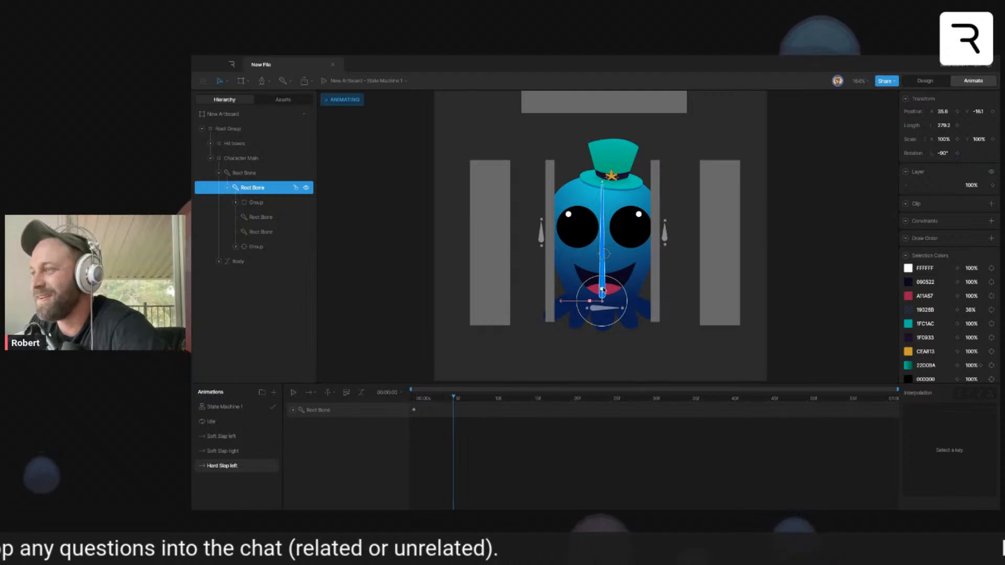
{"action": "left_click_drag", "start_coordinate": [611, 282], "coordinate": [620, 286]}
{"action": "left_click_drag", "start_coordinate": [453, 397], "coordinate": [533, 404]}
{"action": "left_click_drag", "start_coordinate": [623, 287], "coordinate": [610, 279]}
{"action": "left_click_drag", "start_coordinate": [591, 397], "coordinate": [651, 406]}
{"action": "left_click_drag", "start_coordinate": [619, 284], "coordinate": [626, 289]}
{"action": "left_click_drag", "start_coordinate": [691, 397], "coordinate": [765, 410]}
{"action": "left_click_drag", "start_coordinate": [624, 286], "coordinate": [617, 278]}
- Copy the root bone's frame 0 rotation key to frame 60 of Hard Slap left
{"action": "left_click_drag", "start_coordinate": [862, 399], "coordinate": [896, 415]}
{"action": "left_click", "coordinate": [414, 410]}
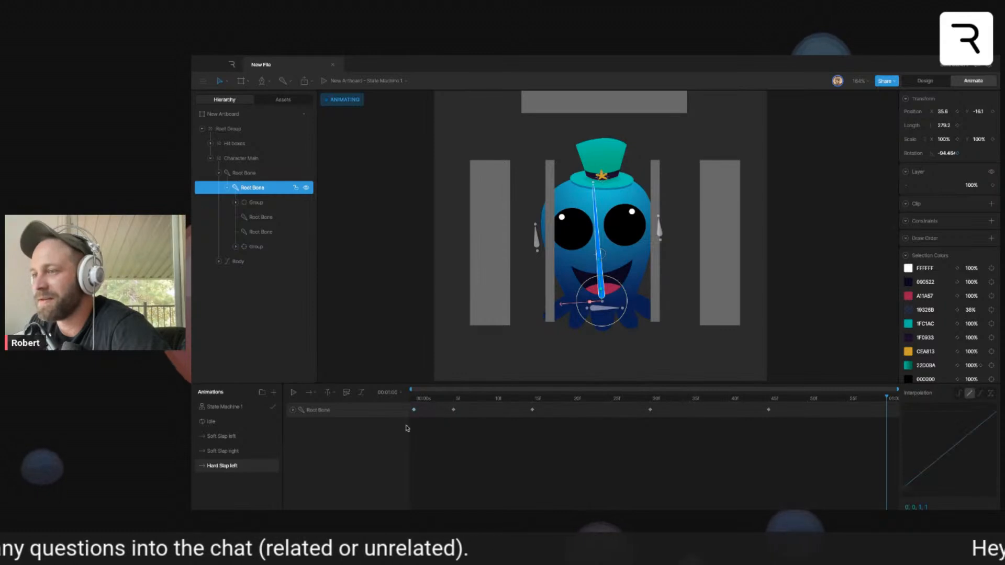
{"action": "key", "text": "space"}
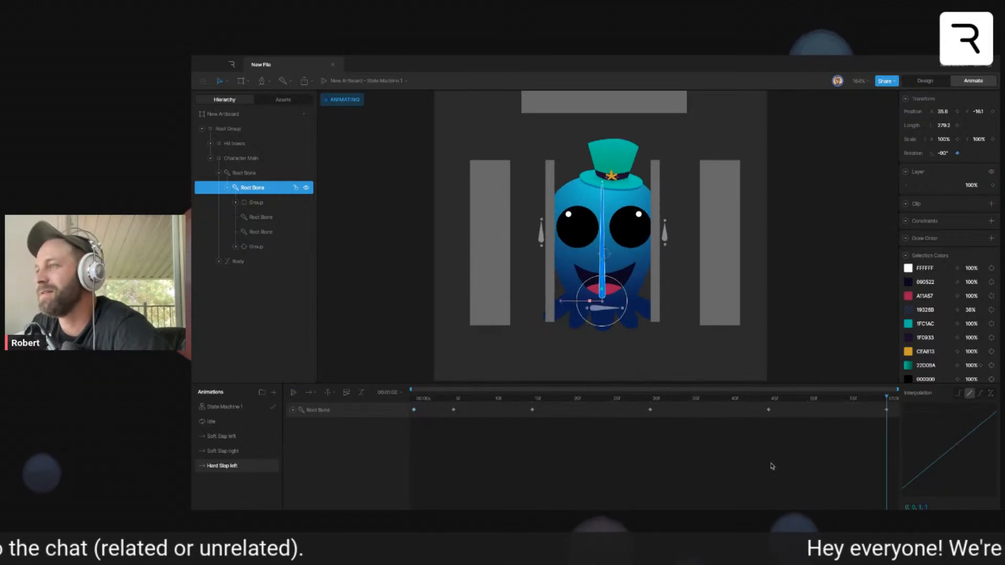
- Apply cubic interpolation to all of the root bone's keys in Hard Slap left and preview the animation
{"action": "left_click", "coordinate": [886, 410]}
{"action": "left_click_drag", "start_coordinate": [893, 416], "coordinate": [373, 465]}
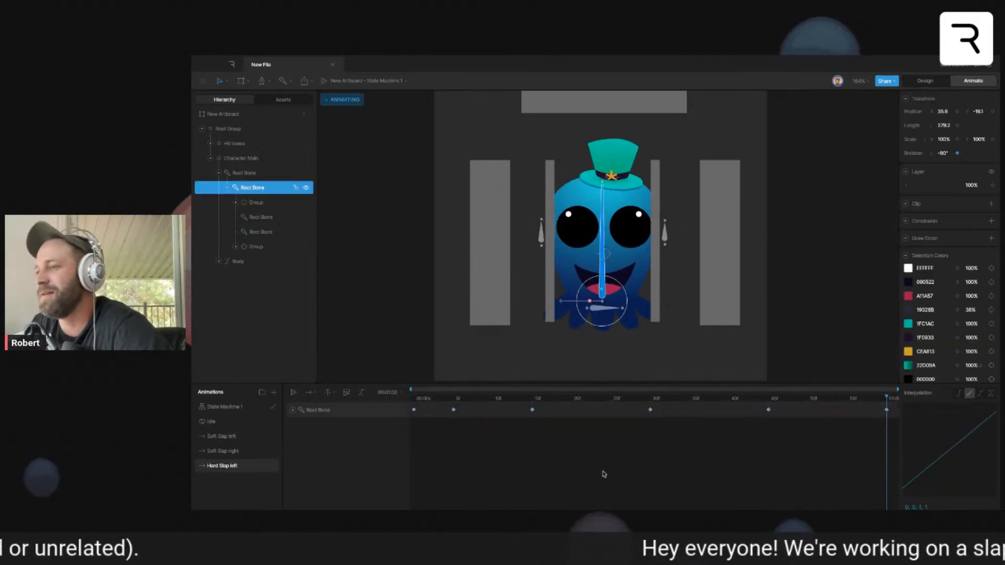
{"action": "left_click", "coordinate": [980, 393]}
{"action": "key", "text": "space"}
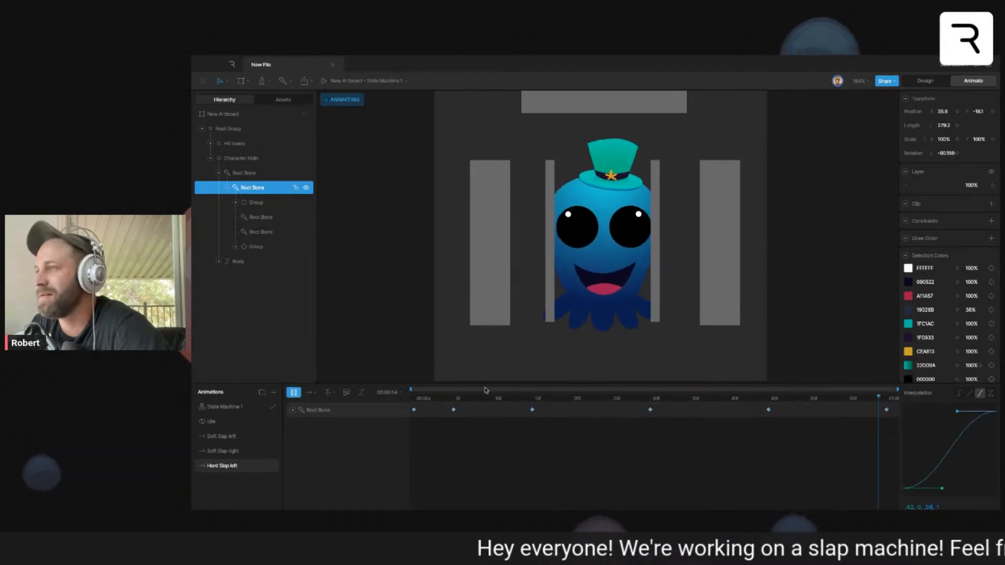
{"action": "key", "text": "space"}
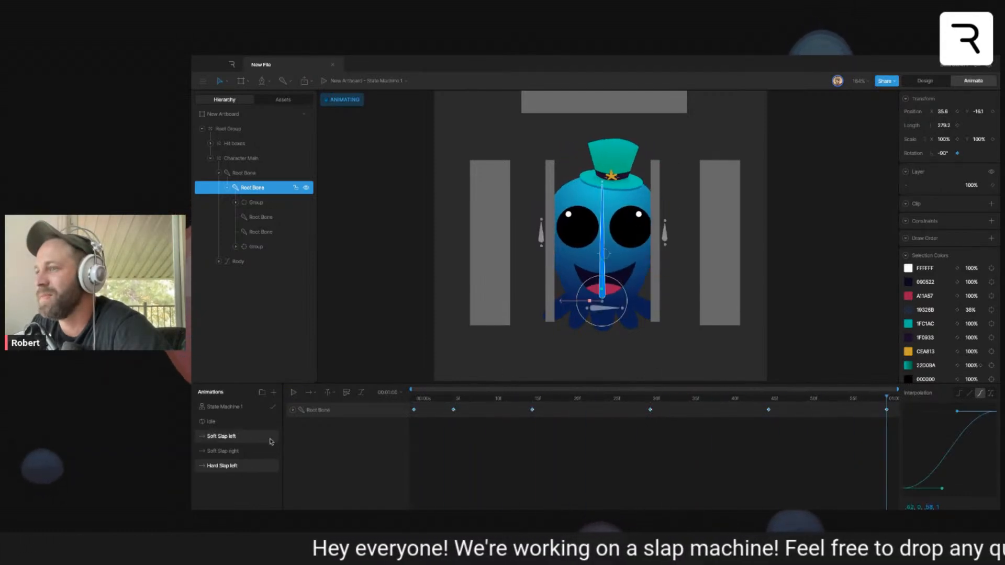
- Duplicate the Hard Slap left animation and rename the copy Hard Slap right
{"action": "right_click", "coordinate": [229, 465]}
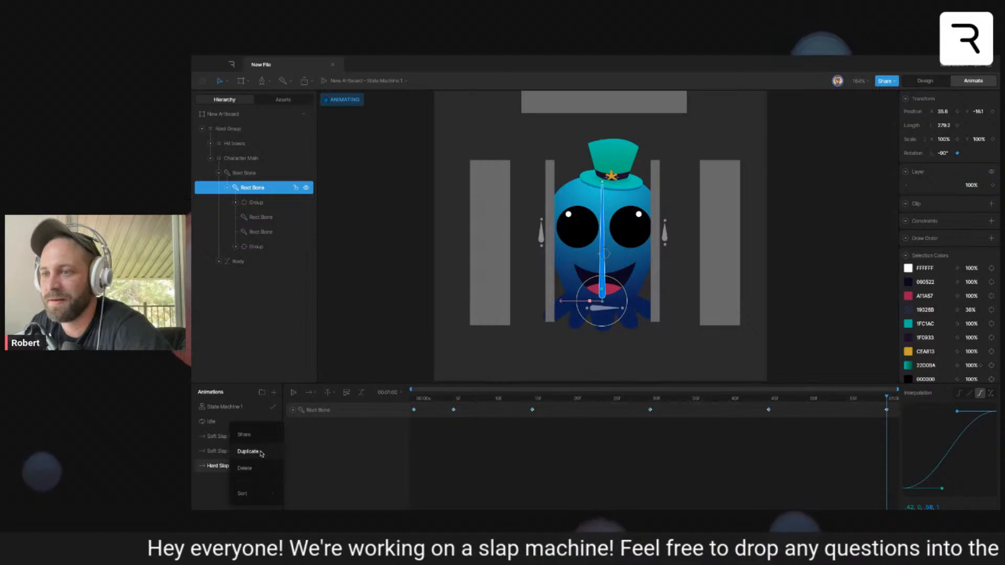
{"action": "left_click", "coordinate": [260, 454]}
{"action": "double_click", "coordinate": [243, 467]}
{"action": "left_click", "coordinate": [254, 466]}
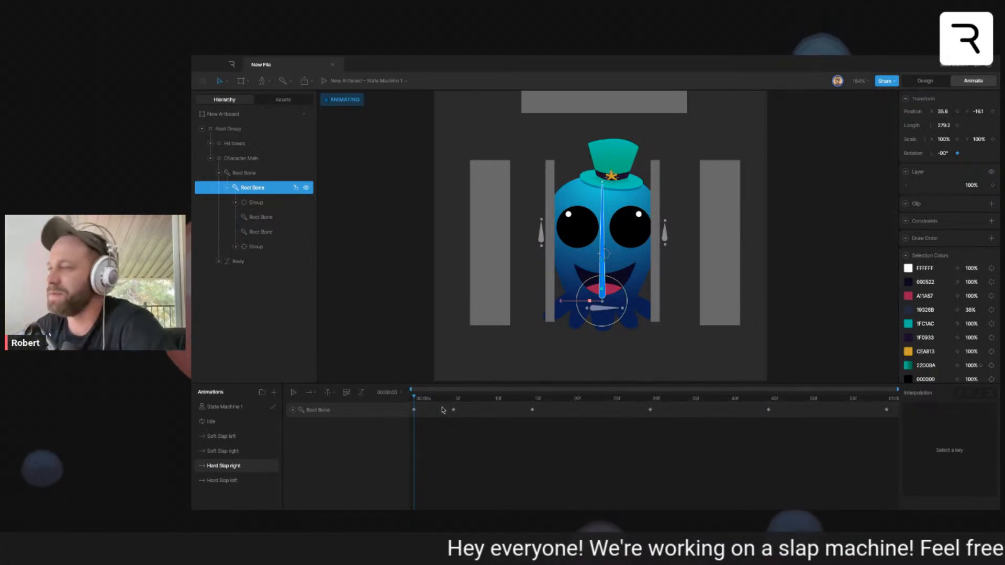
- Reverse the root bone's swing in Hard Slap right at frames 5 (about -108°), 15, 30 and 45 (about -87.3°), and preview the animation
{"action": "left_click_drag", "start_coordinate": [426, 396], "coordinate": [453, 406]}
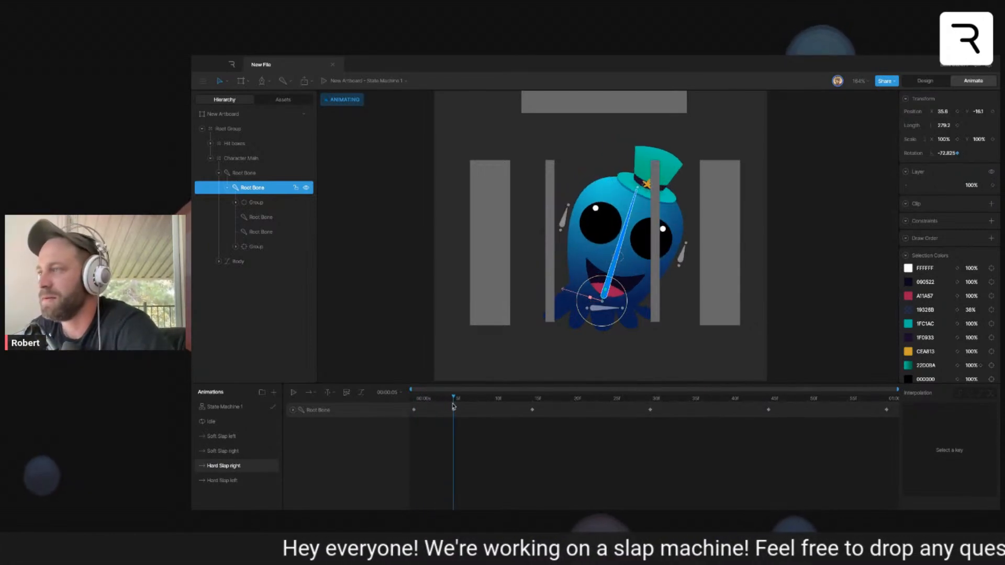
{"action": "left_click_drag", "start_coordinate": [622, 288], "coordinate": [607, 276]}
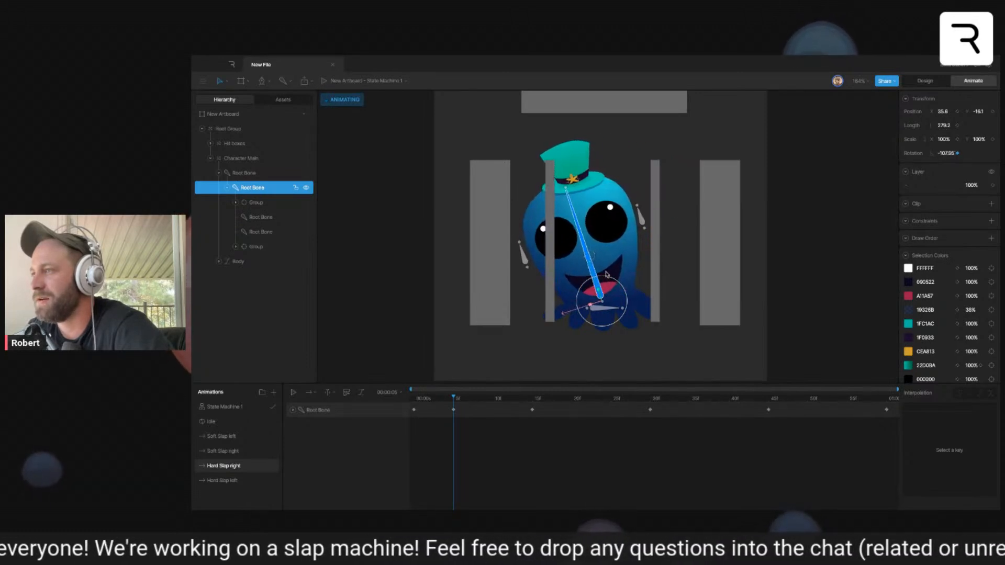
{"action": "left_click_drag", "start_coordinate": [511, 400], "coordinate": [532, 402]}
{"action": "mouse_move", "coordinate": [618, 282]}
{"action": "left_mouse_down"}
{"action": "mouse_move", "coordinate": [626, 292]}
{"action": "mouse_move", "coordinate": [607, 276]}
{"action": "left_mouse_up"}
{"action": "left_click", "coordinate": [649, 399]}
{"action": "left_click_drag", "start_coordinate": [658, 410], "coordinate": [767, 407]}
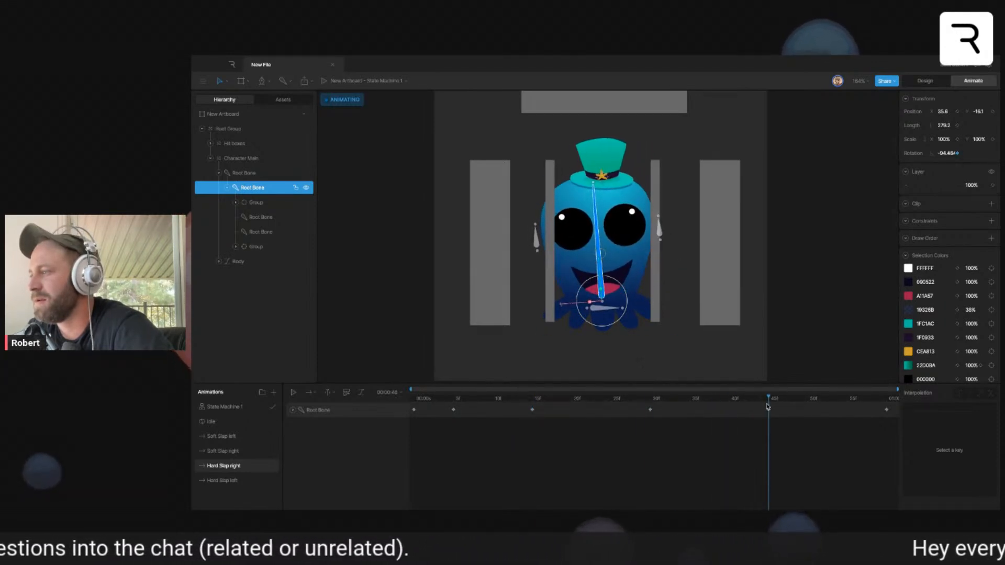
{"action": "left_click_drag", "start_coordinate": [610, 279], "coordinate": [617, 283]}
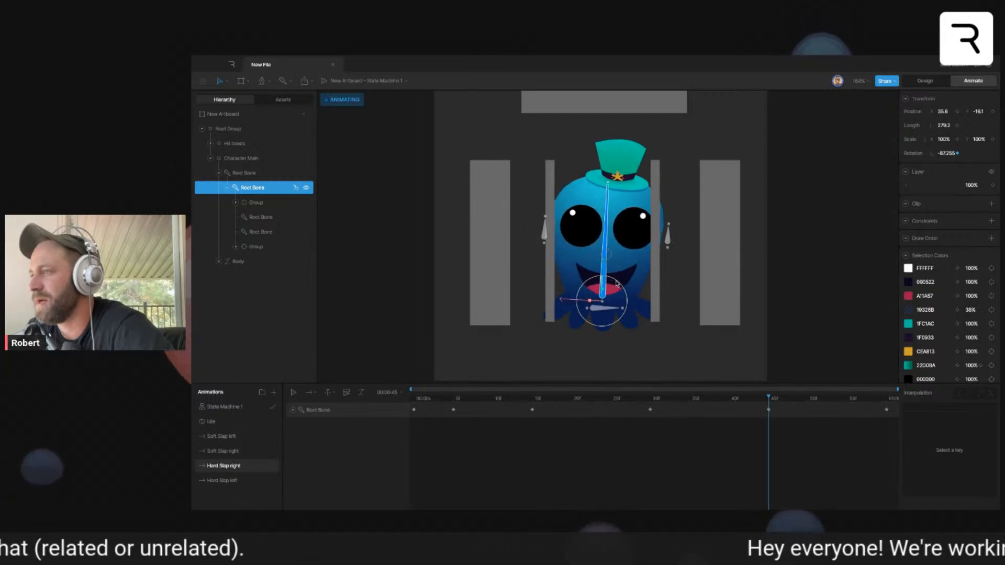
{"action": "left_click", "coordinate": [886, 398]}
{"action": "left_click", "coordinate": [414, 410]}
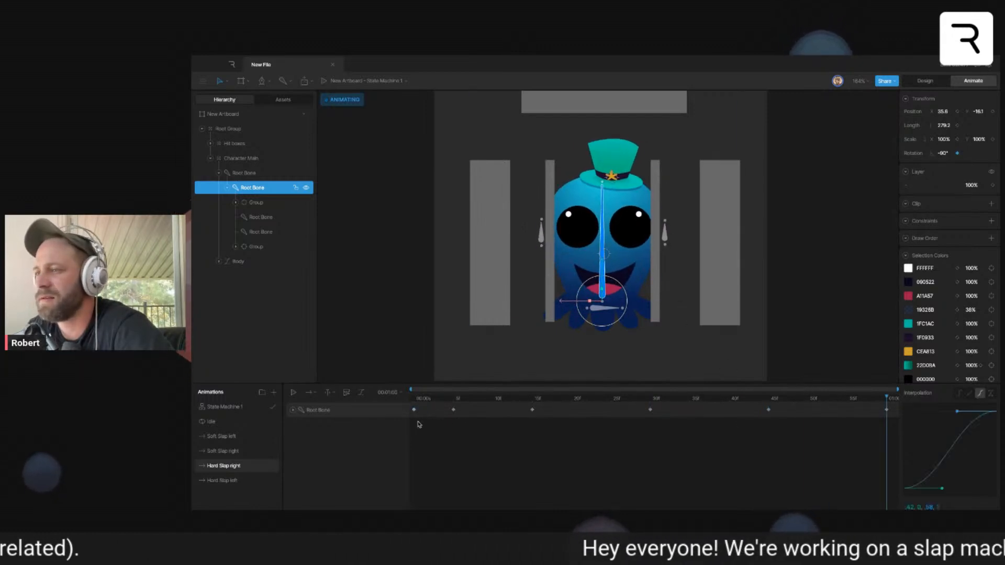
{"action": "key", "text": "space"}
{"action": "left_click", "coordinate": [811, 293]}
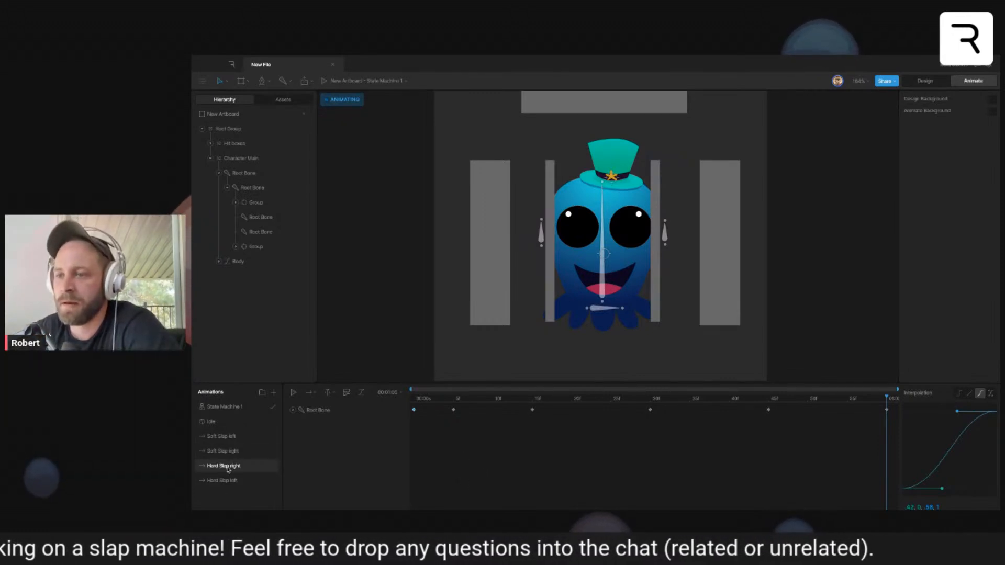
- Key the face group's X and Y position at frame 0 of Hard Slap right
{"action": "left_click", "coordinate": [412, 400]}
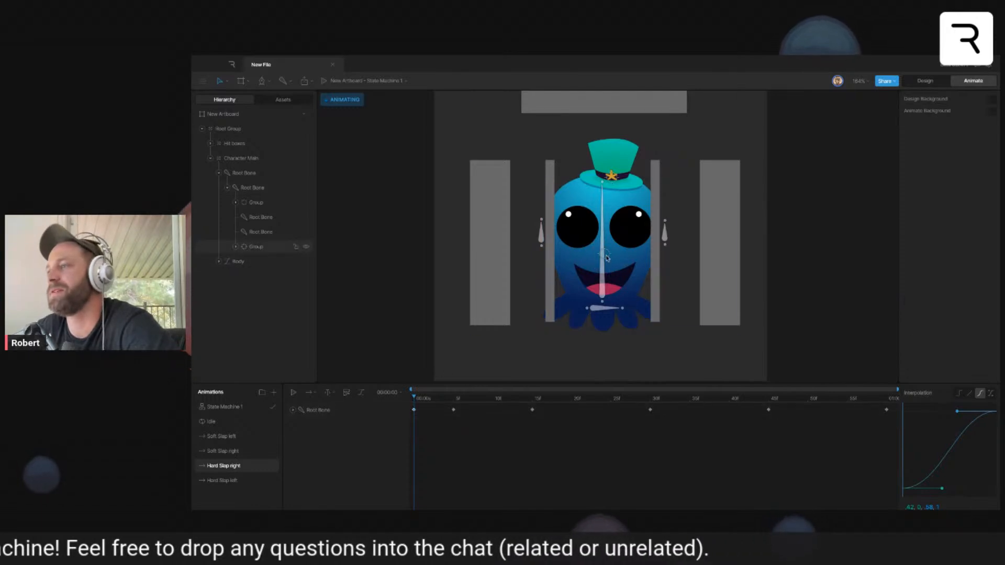
{"action": "left_click", "coordinate": [262, 247]}
{"action": "left_click", "coordinate": [958, 130]}
{"action": "left_click", "coordinate": [992, 129]}
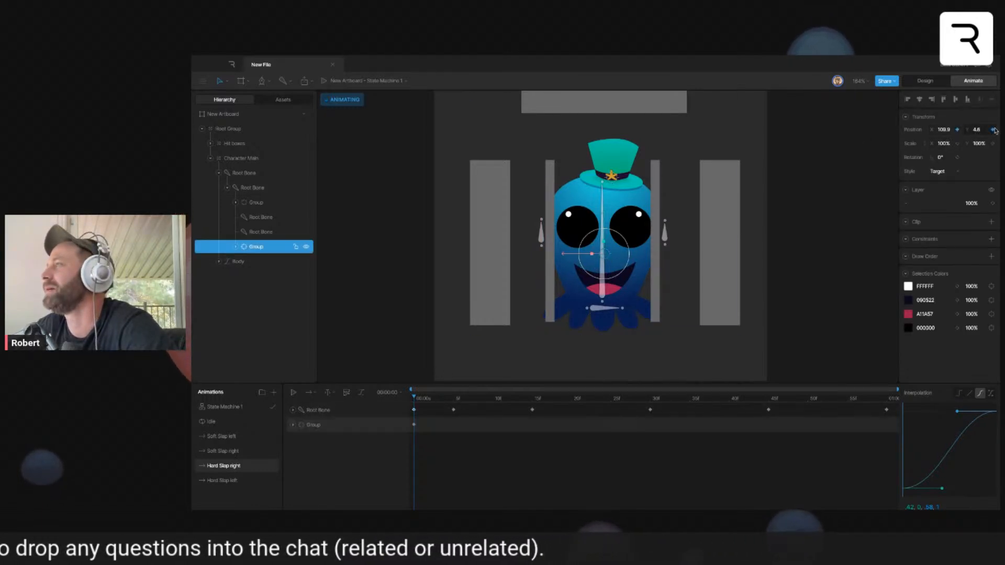
- Key the face group's X and Y scale at frame 0 of Hard Slap right, and shift its Y position to about -22.5 at frame 5
{"action": "left_click", "coordinate": [958, 143]}
{"action": "left_click", "coordinate": [993, 143]}
{"action": "left_click", "coordinate": [454, 399]}
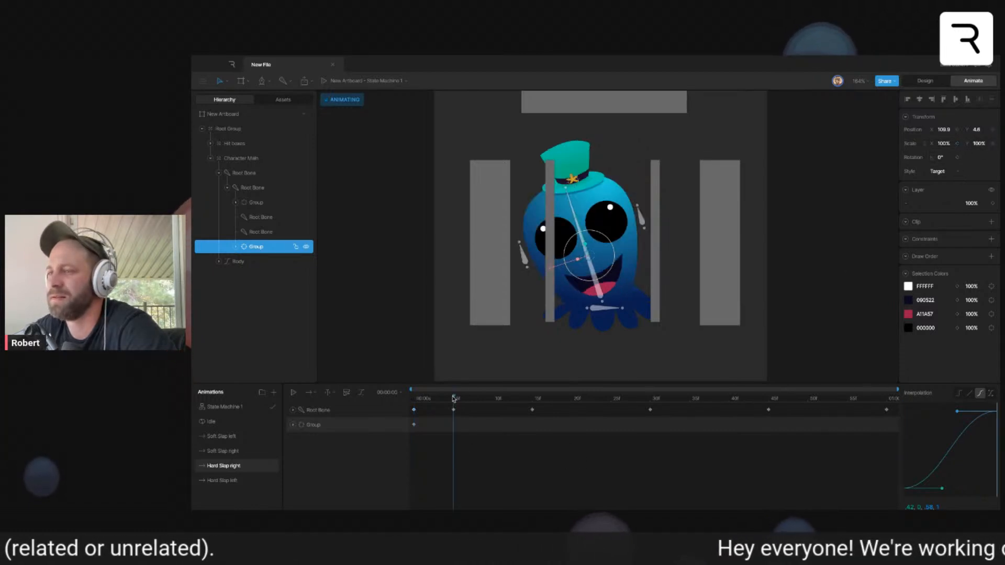
{"action": "left_click_drag", "start_coordinate": [556, 269], "coordinate": [556, 248]}
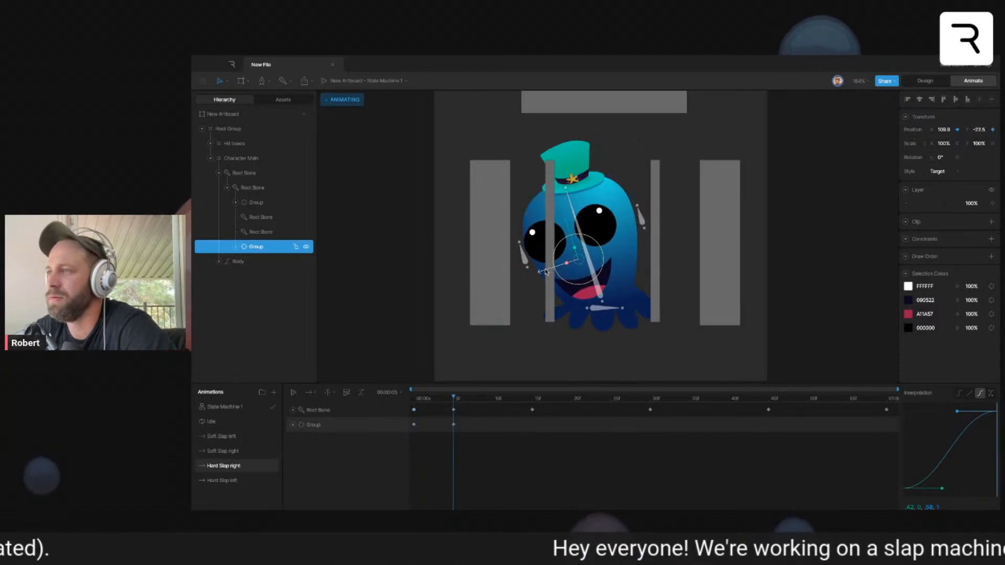
- Set the face group's Y position in Hard Slap right to about 22.7 at frame 15, -6.1 at frame 30 and 6.2 at frame 45
{"action": "left_click", "coordinate": [480, 401]}
{"action": "left_click", "coordinate": [532, 398]}
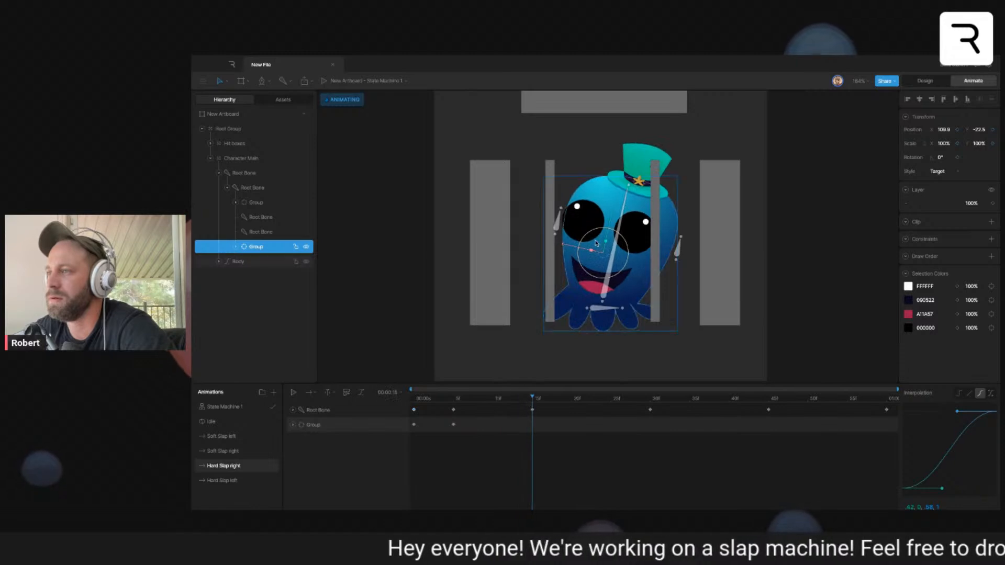
{"action": "left_click_drag", "start_coordinate": [569, 246], "coordinate": [587, 254]}
{"action": "left_click", "coordinate": [650, 398]}
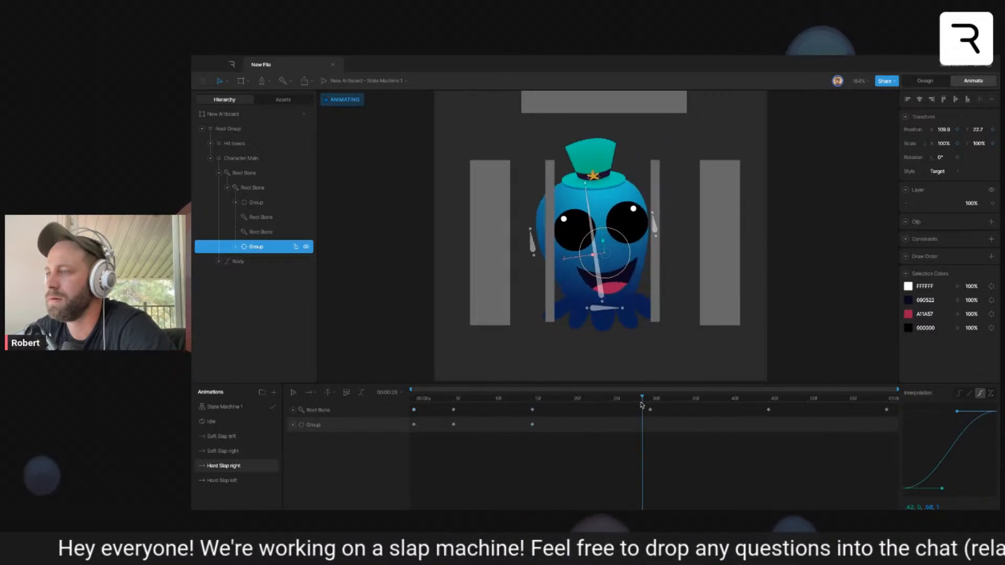
{"action": "left_click_drag", "start_coordinate": [559, 260], "coordinate": [553, 261]}
{"action": "left_click", "coordinate": [668, 401]}
{"action": "left_click_drag", "start_coordinate": [669, 402], "coordinate": [769, 404]}
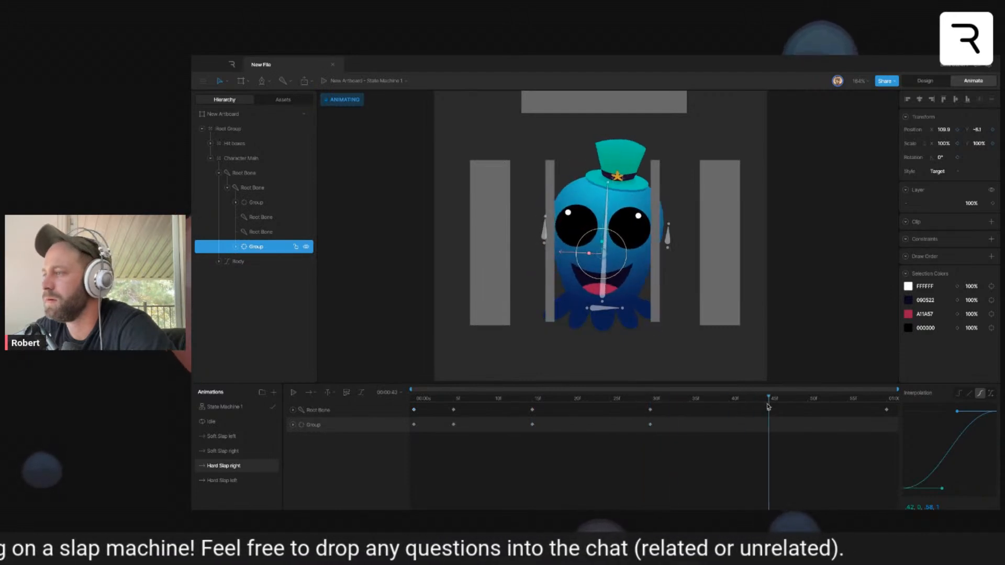
{"action": "left_click_drag", "start_coordinate": [573, 254], "coordinate": [580, 254]}
- Copy the face group's frame 0 keys to the end of Hard Slap right, at one second
{"action": "left_click_drag", "start_coordinate": [808, 399], "coordinate": [922, 417]}
{"action": "left_click_drag", "start_coordinate": [425, 420], "coordinate": [411, 441]}
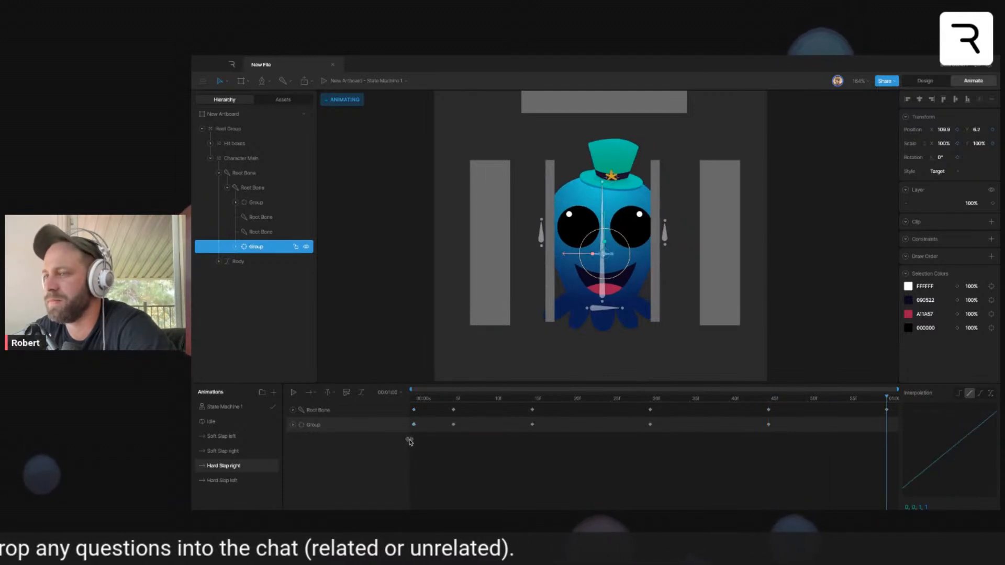
{"action": "key", "text": "super+c"}
{"action": "key", "text": "super+v"}
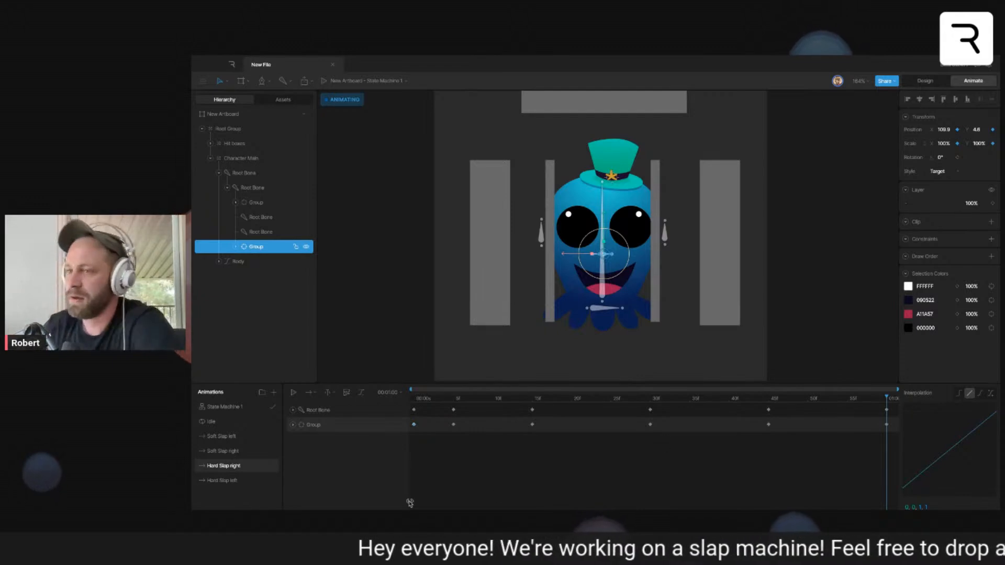
- Copy all of the face group's keys from Hard Slap right into Hard Slap left, starting at frame 0
{"action": "left_click", "coordinate": [874, 428]}
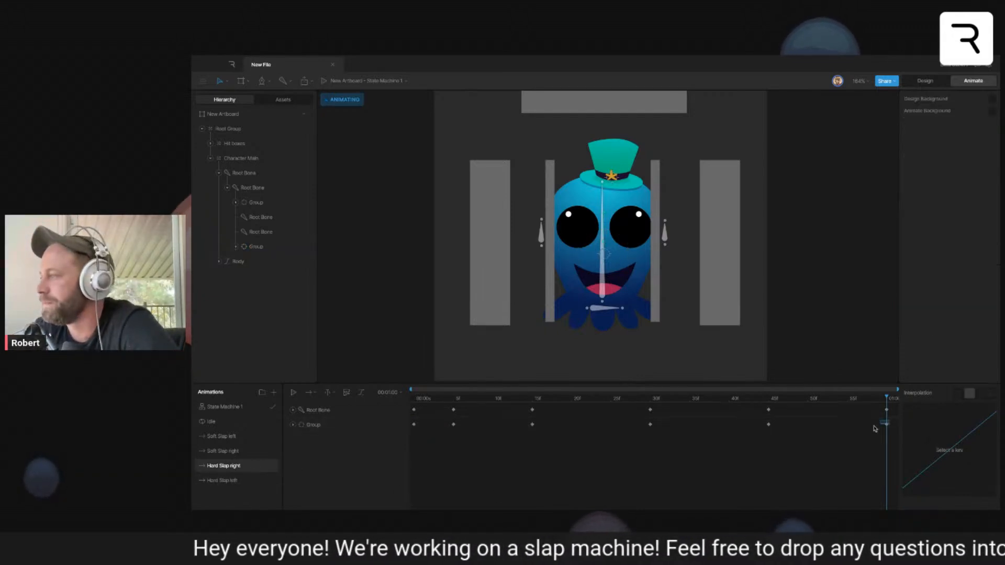
{"action": "left_click_drag", "start_coordinate": [876, 429], "coordinate": [408, 501]}
{"action": "left_click", "coordinate": [225, 483]}
{"action": "left_click_drag", "start_coordinate": [425, 398], "coordinate": [417, 397]}
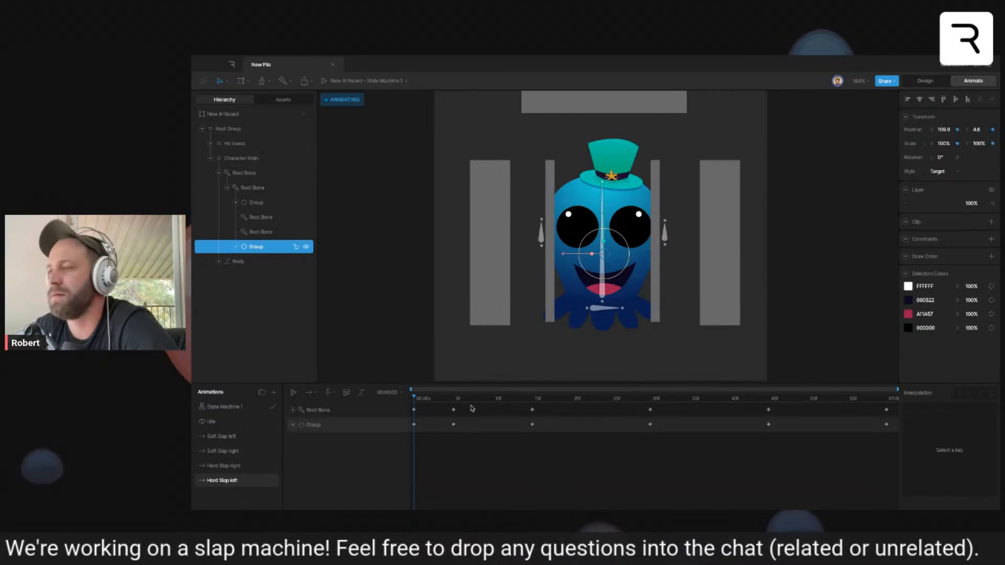
- Reverse the face group's sideways offset in Hard Slap left at frames 5, 15 (Y about -9) and 45
{"action": "left_click_drag", "start_coordinate": [432, 401], "coordinate": [454, 401]}
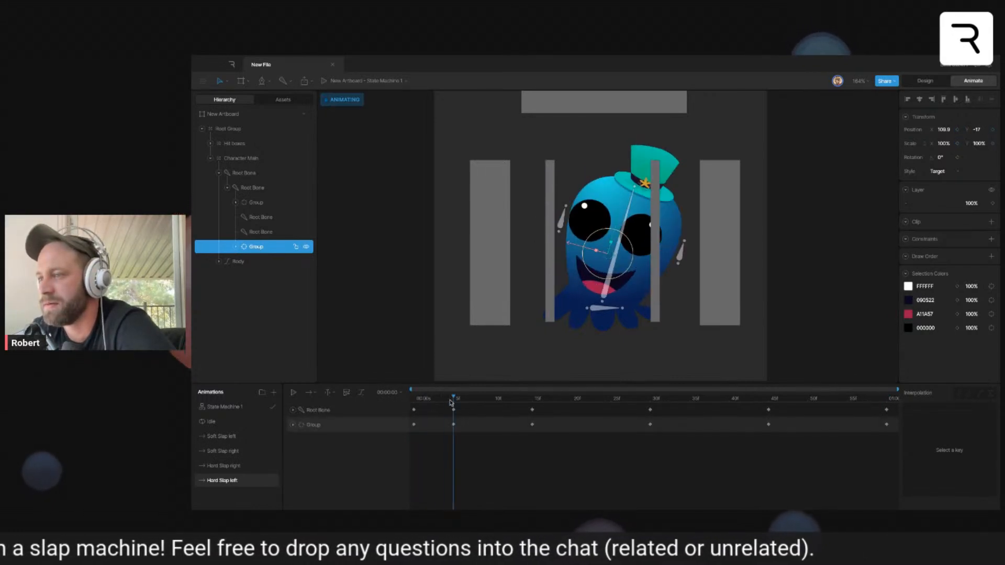
{"action": "left_click_drag", "start_coordinate": [569, 244], "coordinate": [583, 248]}
{"action": "left_click_drag", "start_coordinate": [499, 398], "coordinate": [531, 400]}
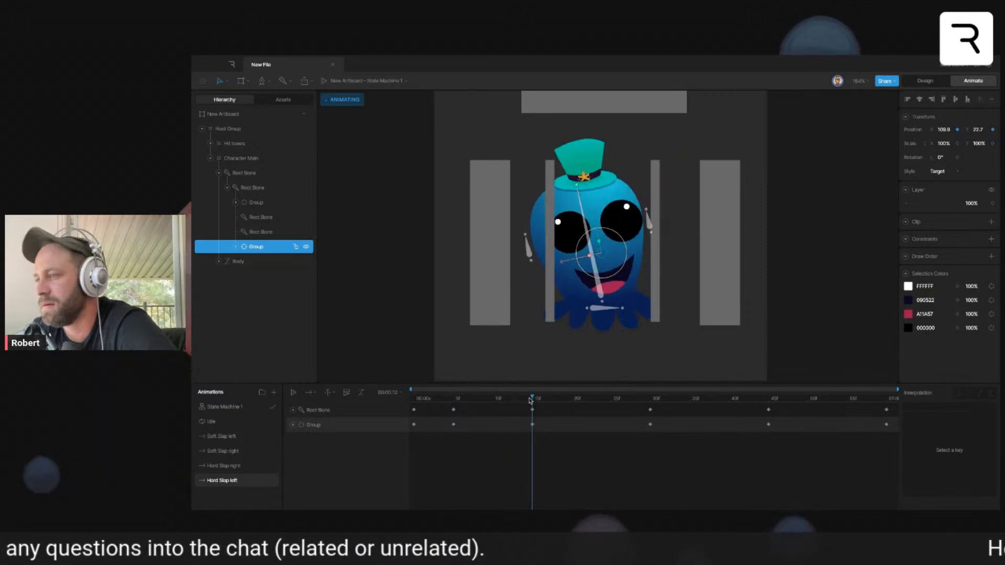
{"action": "left_click_drag", "start_coordinate": [575, 268], "coordinate": [562, 265]}
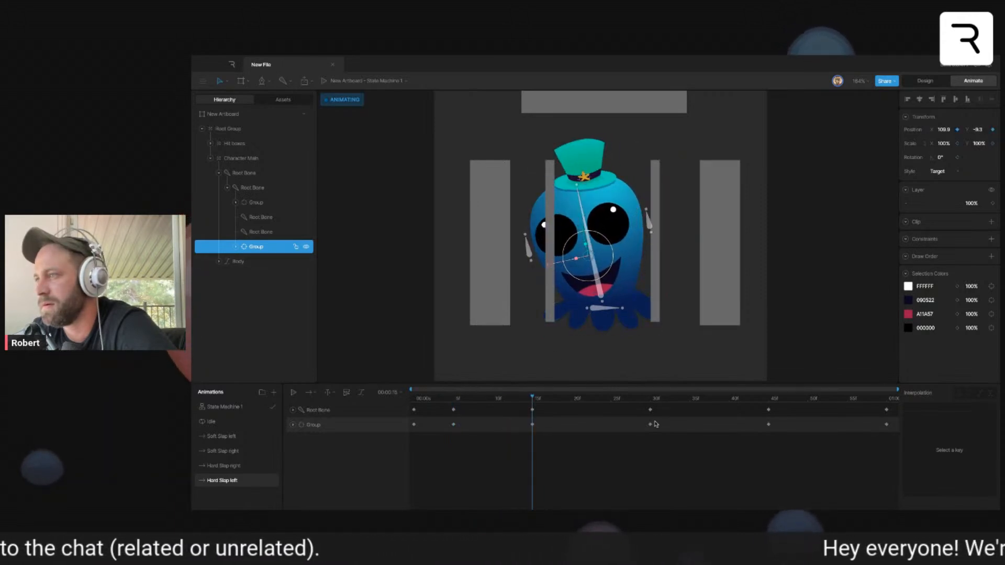
{"action": "left_click_drag", "start_coordinate": [611, 399], "coordinate": [769, 401]}
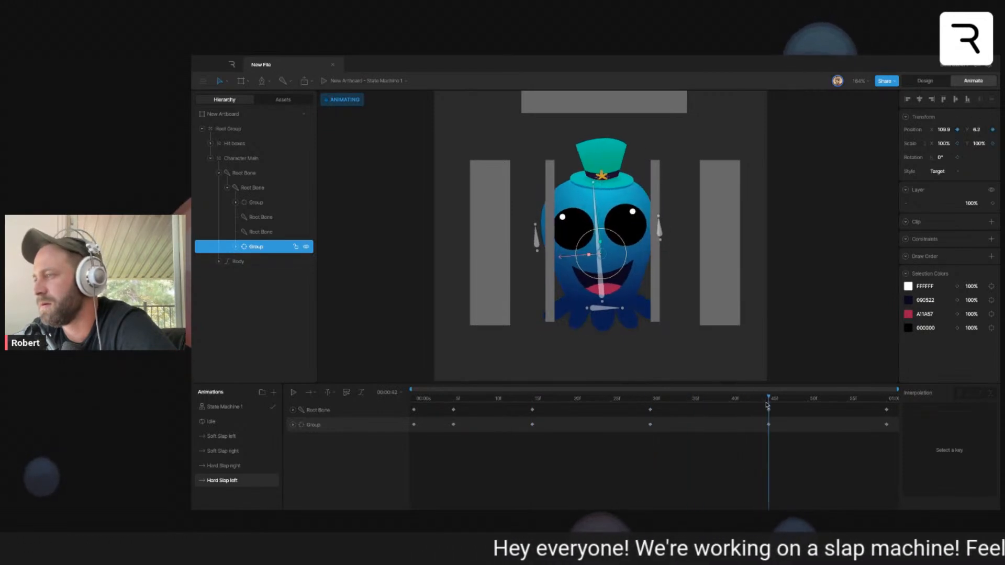
{"action": "left_click_drag", "start_coordinate": [566, 257], "coordinate": [562, 258]}
- Apply cubic interpolation to all of the face group's keys in Hard Slap left and preview the animation
{"action": "left_click", "coordinate": [414, 425]}
{"action": "left_click_drag", "start_coordinate": [827, 400], "coordinate": [282, 447]}
{"action": "left_click", "coordinate": [980, 393]}
{"action": "key", "text": "space"}
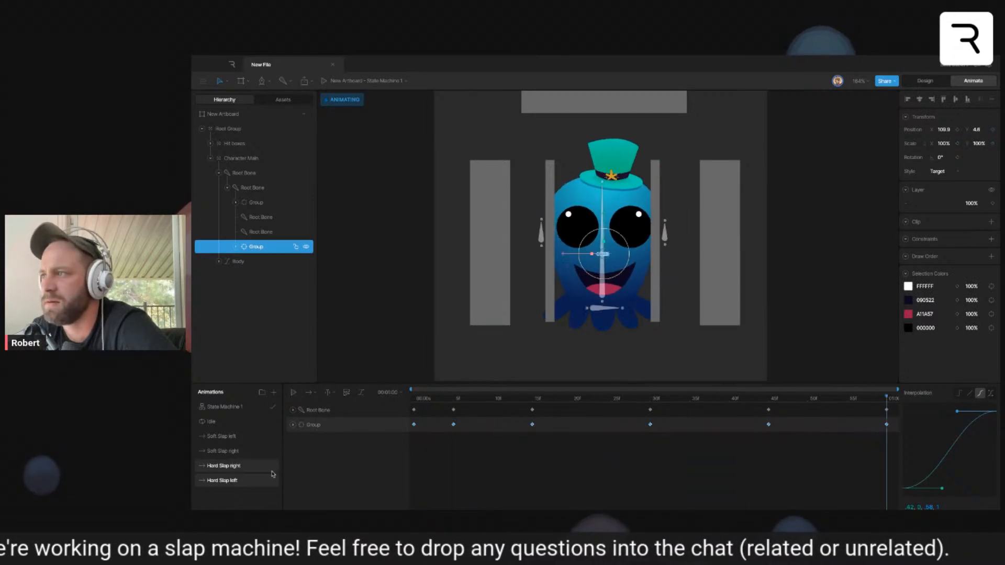
- Apply cubic interpolation to all of the face group's keys in Hard Slap right, preview the animation and return the playhead to frame 0
{"action": "left_click", "coordinate": [454, 425]}
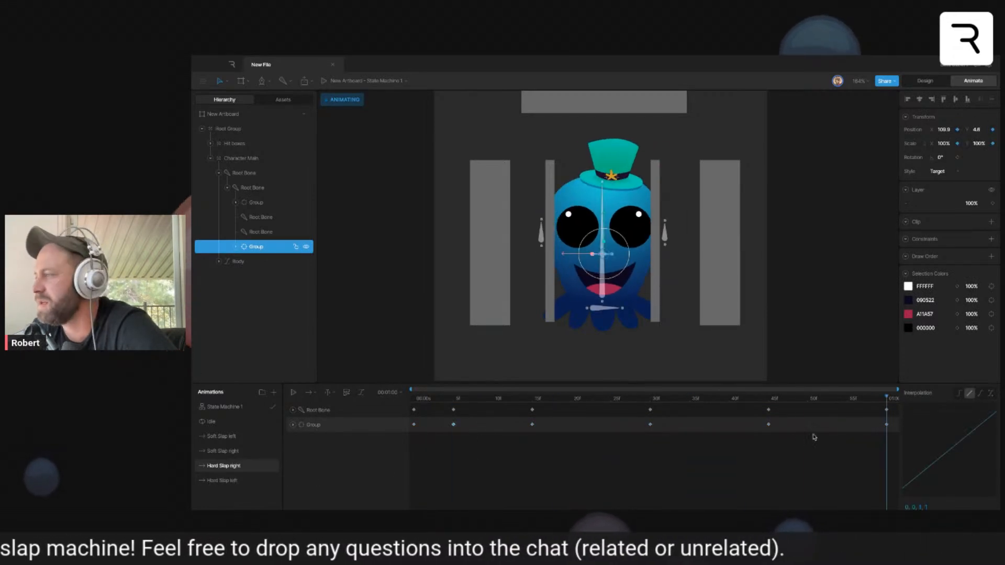
{"action": "left_click_drag", "start_coordinate": [895, 422], "coordinate": [400, 478]}
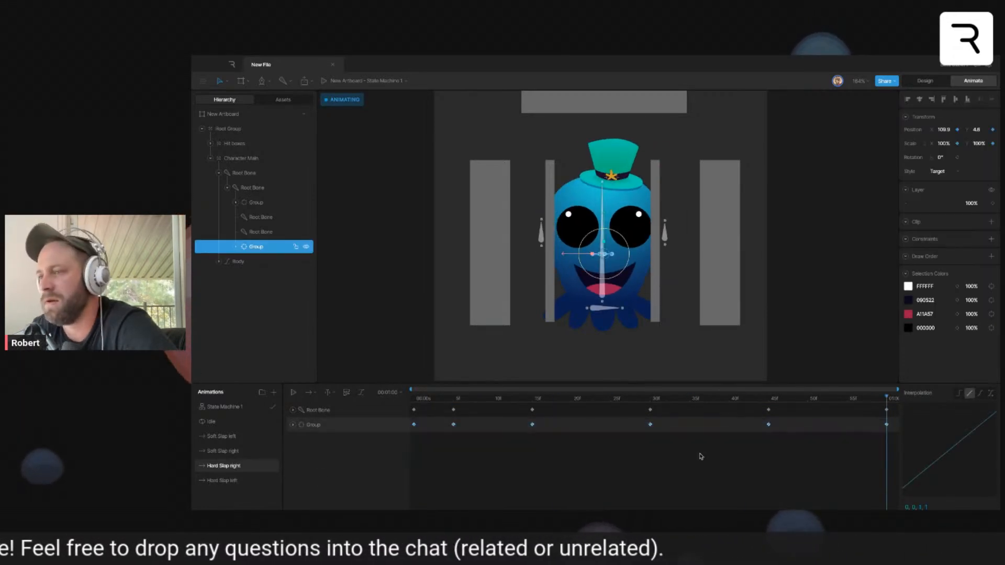
{"action": "left_click", "coordinate": [980, 393]}
{"action": "left_click", "coordinate": [853, 343]}
{"action": "key", "text": "space"}
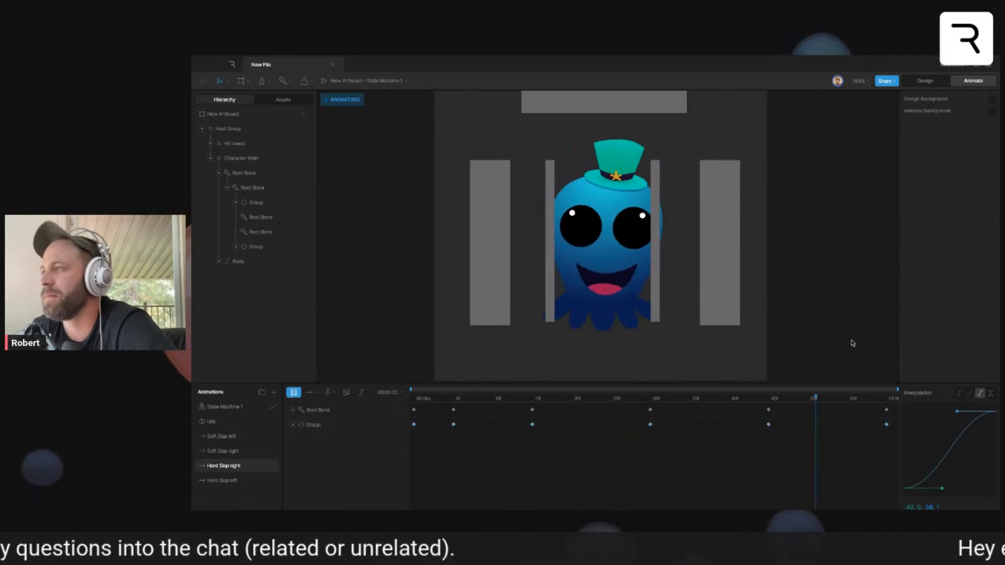
{"action": "left_click", "coordinate": [463, 399]}
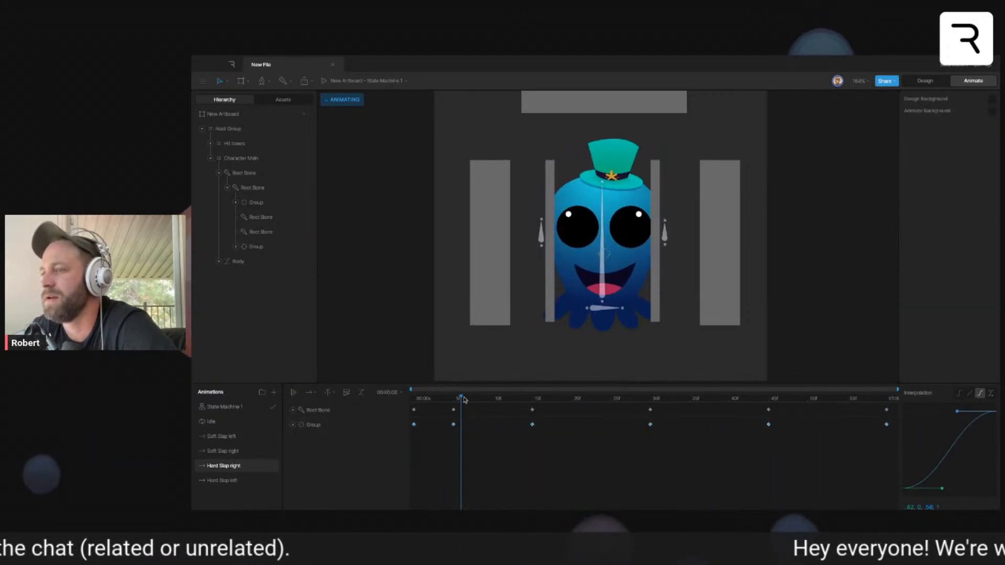
{"action": "left_click_drag", "start_coordinate": [464, 400], "coordinate": [412, 400]}
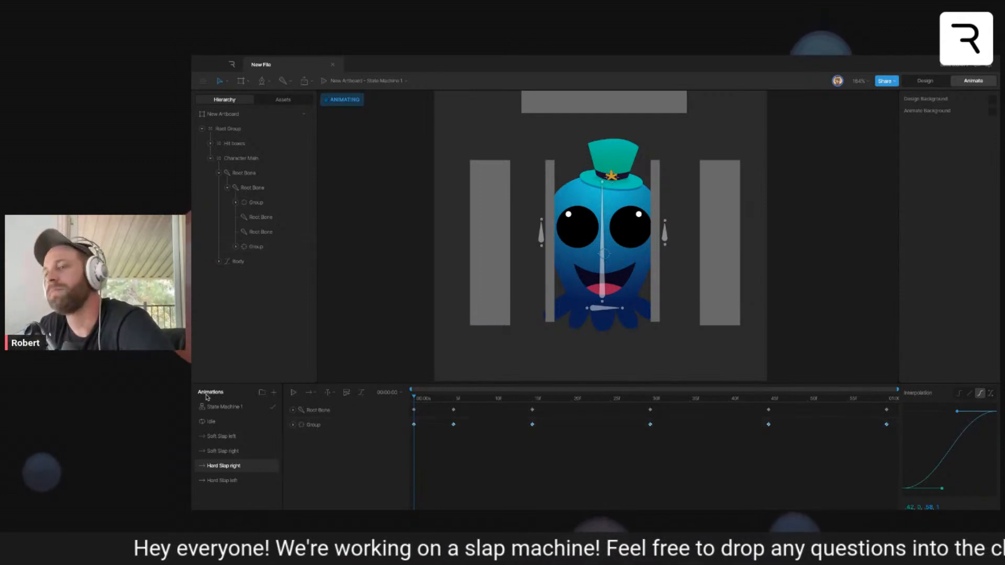
- Open State Machine 1 and rename its Layer 1 as Slap Animations
{"action": "left_click", "coordinate": [223, 406]}
{"action": "left_click_drag", "start_coordinate": [573, 414], "coordinate": [519, 453]}
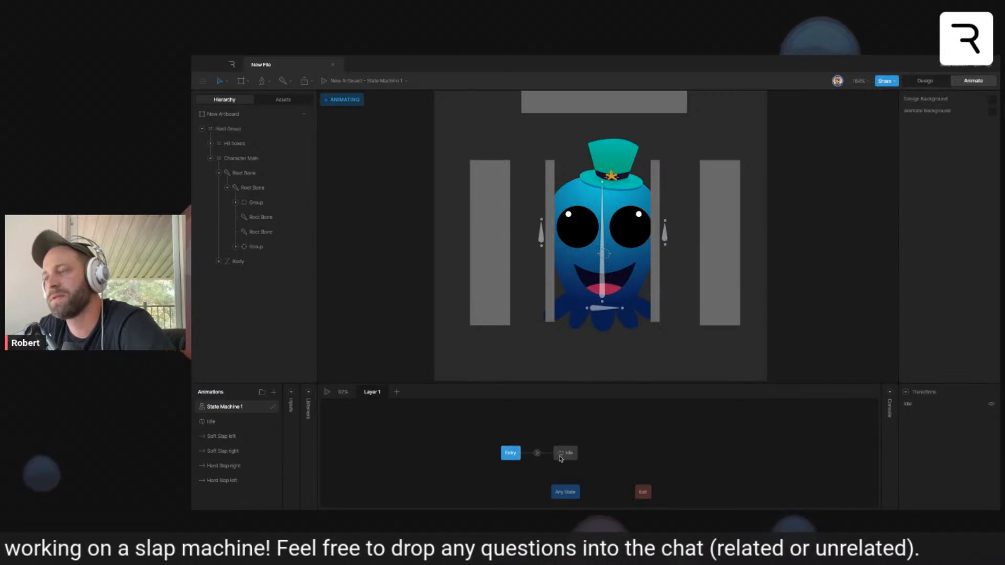
{"action": "left_click_drag", "start_coordinate": [506, 456], "coordinate": [499, 460]}
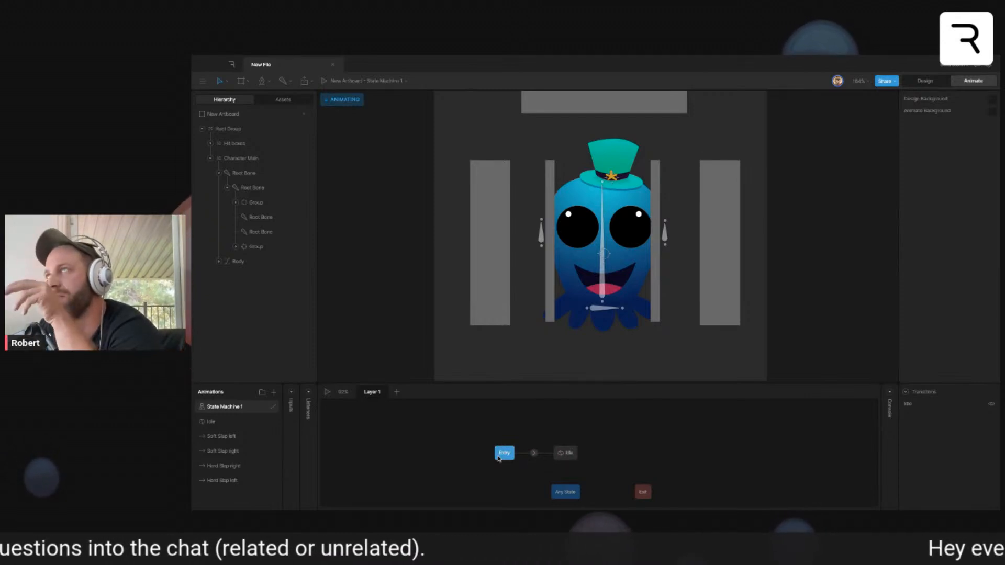
{"action": "double_click", "coordinate": [371, 392]}
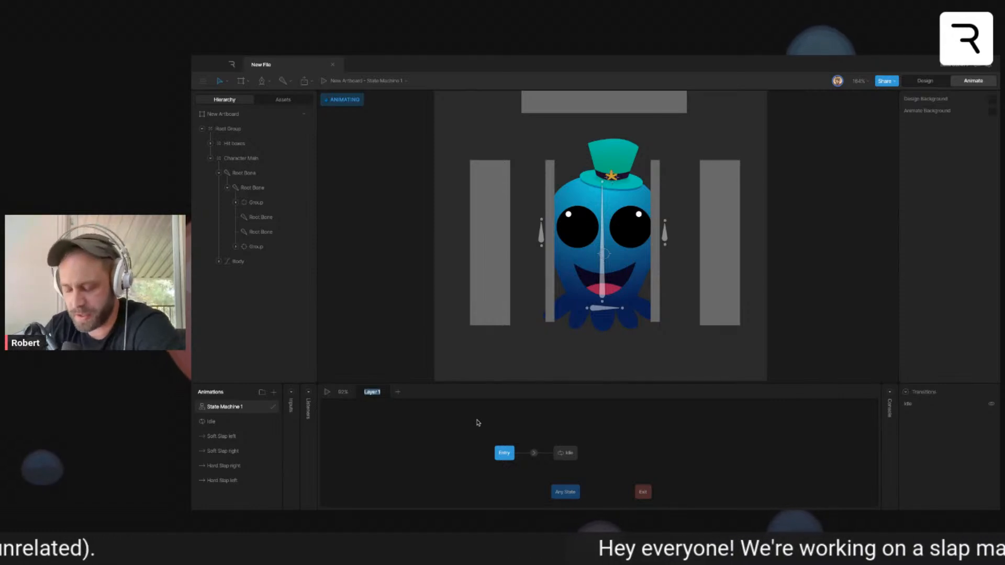
{"action": "type", "text": "Slap Animations"}
- Move the Entry and Idle states side by side, away from Any State, to free space in the graph
{"action": "left_click_drag", "start_coordinate": [506, 455], "coordinate": [491, 455]}
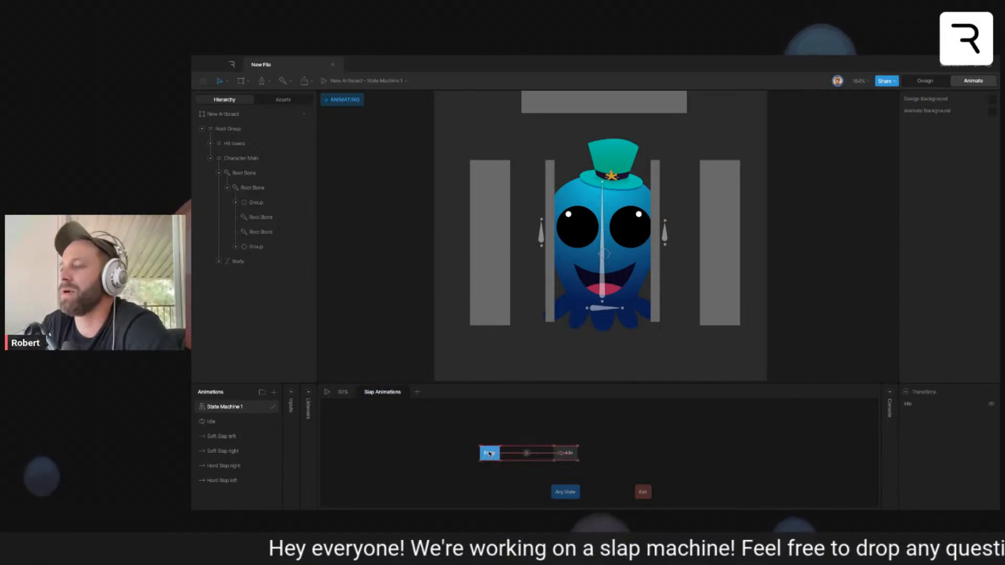
{"action": "left_click", "coordinate": [568, 429]}
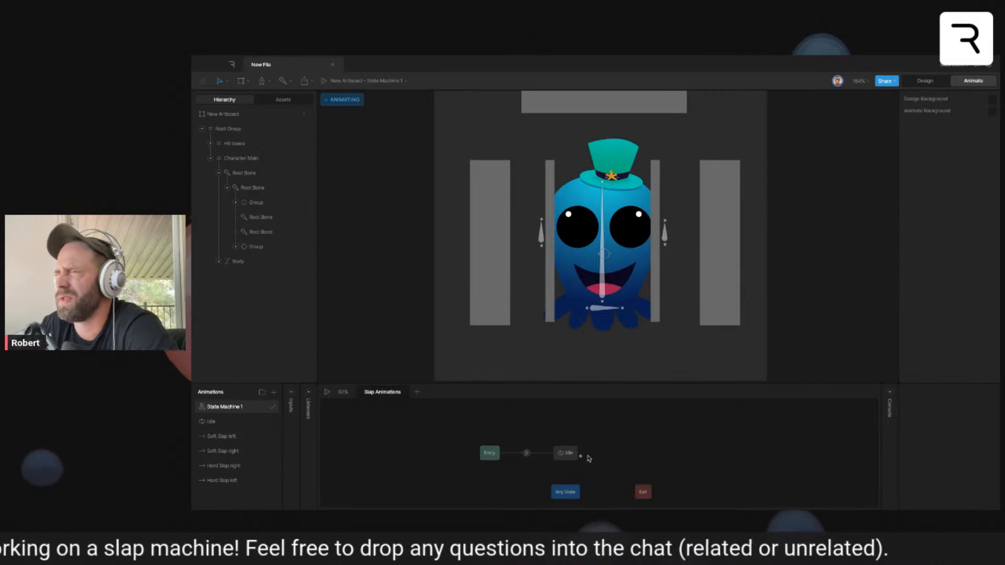
{"action": "left_click_drag", "start_coordinate": [490, 453], "coordinate": [368, 481]}
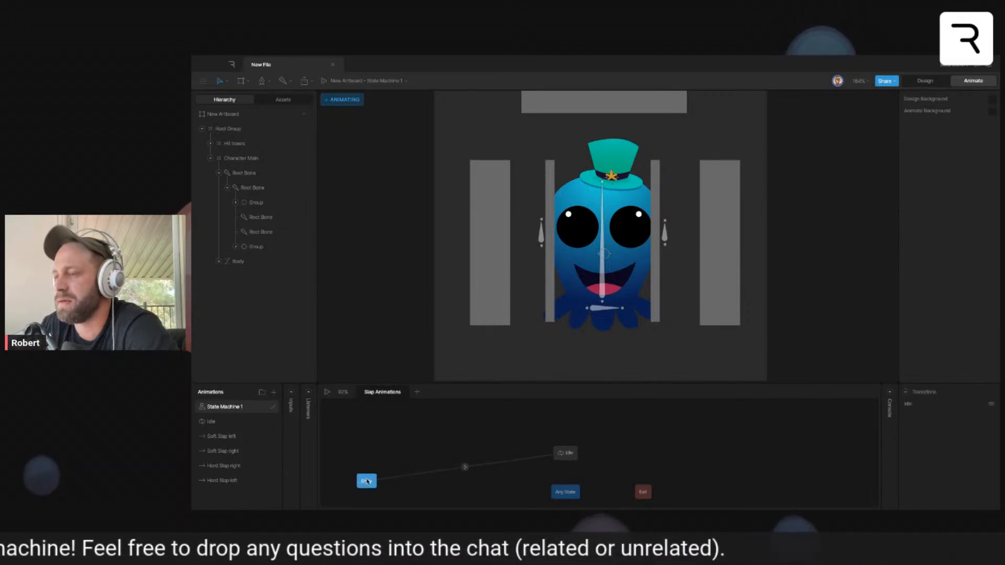
{"action": "left_click_drag", "start_coordinate": [565, 453], "coordinate": [435, 483]}
- Examine the Slap Layer state graph in the circle prototype artboard's State Machine 1, then return to the octopus artboard
{"action": "left_click", "coordinate": [445, 458]}
{"action": "left_click_drag", "start_coordinate": [397, 325], "coordinate": [604, 305]}
{"action": "left_click_drag", "start_coordinate": [519, 307], "coordinate": [695, 286]}
{"action": "left_click", "coordinate": [538, 315]}
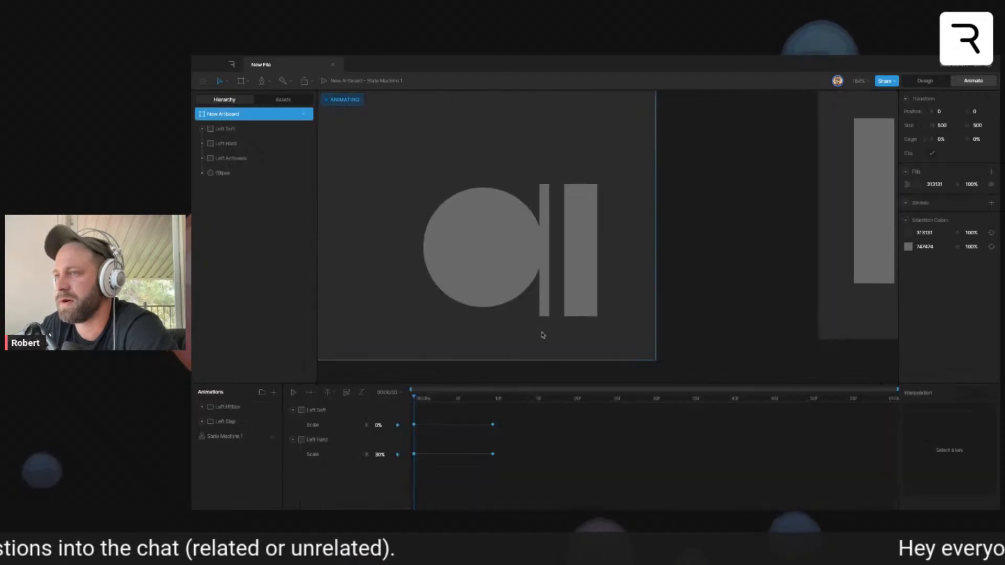
{"action": "left_click", "coordinate": [225, 437]}
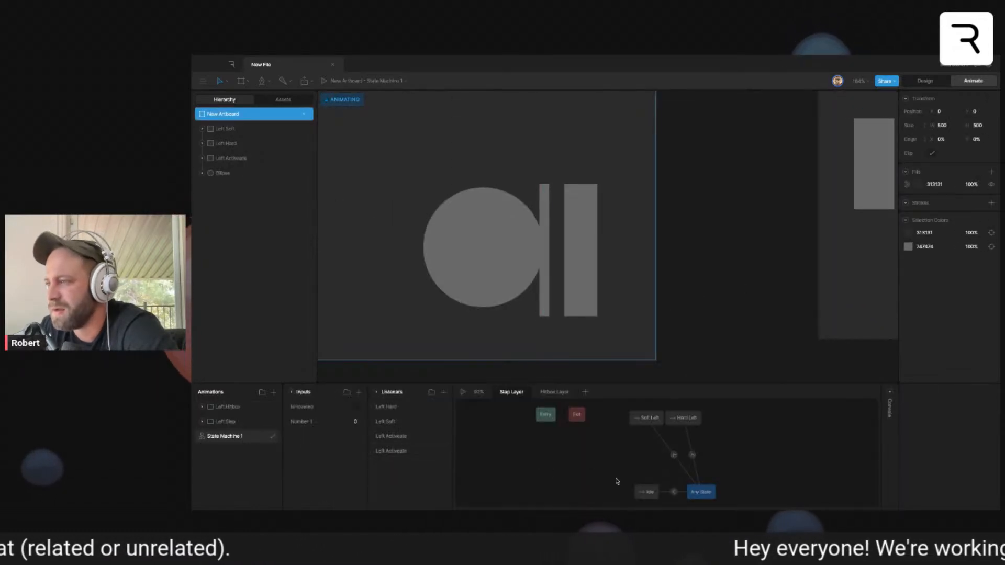
{"action": "left_click_drag", "start_coordinate": [820, 291], "coordinate": [528, 298]}
{"action": "left_click", "coordinate": [658, 322]}
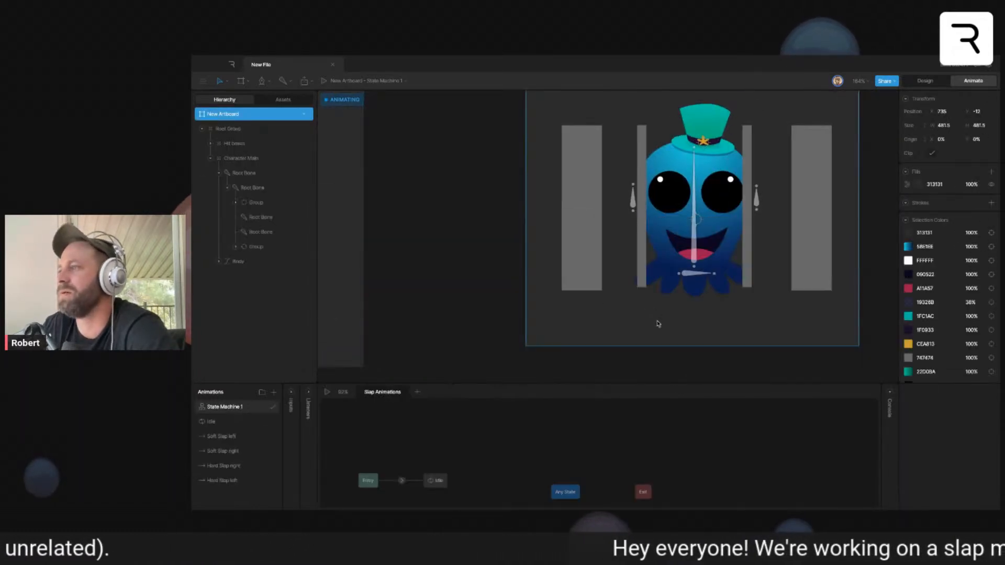
- Delete the Idle state linked to Entry, add the Idle animation beside Any State, and connect Any State to it
{"action": "left_click", "coordinate": [435, 481]}
{"action": "key", "text": "Delete"}
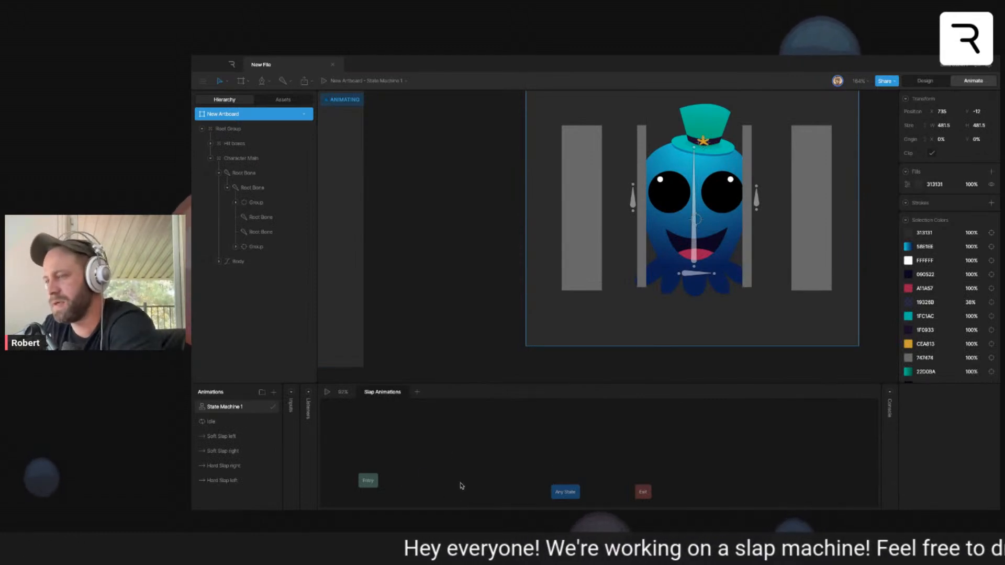
{"action": "mouse_move", "coordinate": [260, 426]}
{"action": "left_mouse_down"}
{"action": "mouse_move", "coordinate": [543, 488]}
{"action": "mouse_move", "coordinate": [485, 490]}
{"action": "left_mouse_up"}
{"action": "left_click", "coordinate": [485, 490]}
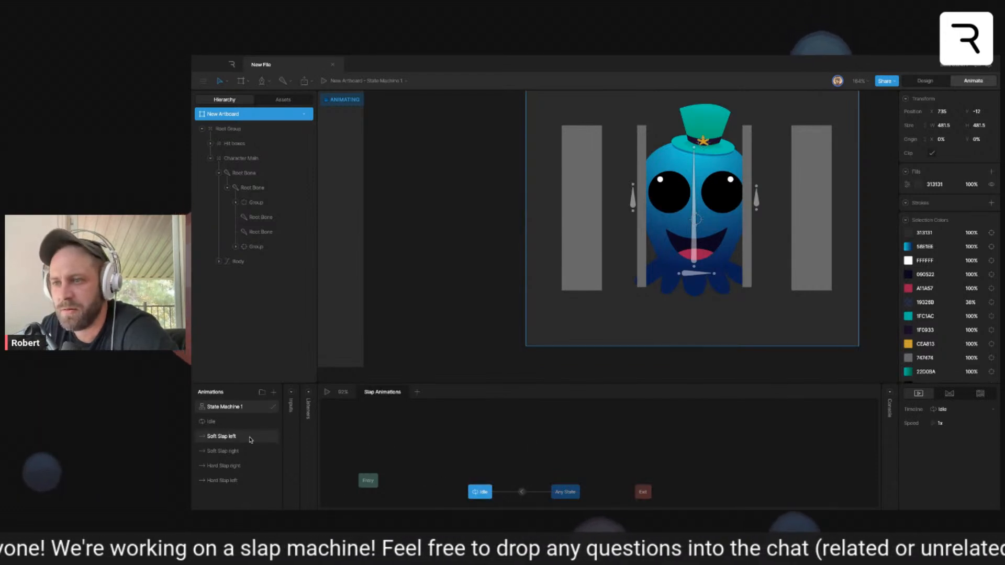
- Add Soft Slap left, Hard Slap left, Soft Slap right and Hard Slap right as states on either side above Any State
{"action": "left_click_drag", "start_coordinate": [250, 440], "coordinate": [486, 461]}
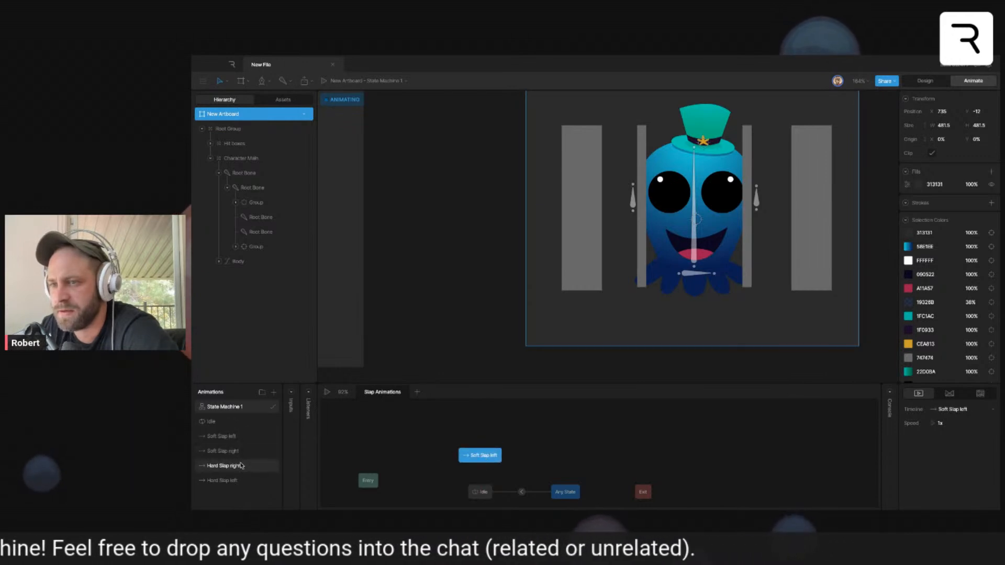
{"action": "left_click_drag", "start_coordinate": [245, 483], "coordinate": [484, 430]}
{"action": "left_click_drag", "start_coordinate": [239, 453], "coordinate": [637, 460]}
{"action": "left_click_drag", "start_coordinate": [236, 472], "coordinate": [642, 426]}
- Create transitions from Any State to the four soft and hard slap states, and move the Exit state out of the way
{"action": "left_click", "coordinate": [510, 468]}
{"action": "left_click_drag", "start_coordinate": [549, 482], "coordinate": [492, 457]}
{"action": "left_click_drag", "start_coordinate": [553, 482], "coordinate": [490, 426]}
{"action": "left_click_drag", "start_coordinate": [566, 482], "coordinate": [636, 455]}
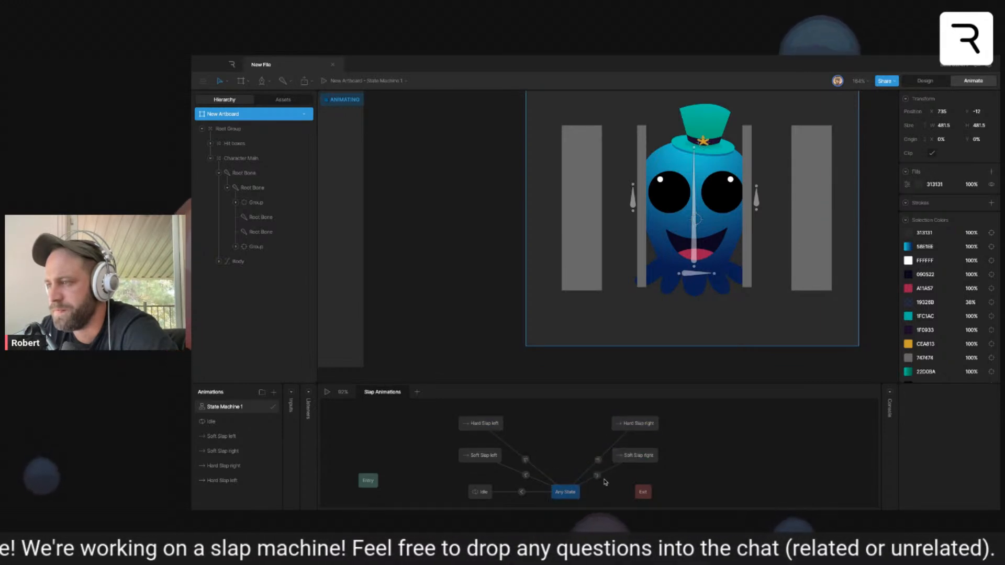
{"action": "left_click_drag", "start_coordinate": [643, 493], "coordinate": [713, 474]}
{"action": "mouse_move", "coordinate": [638, 462]}
{"action": "left_mouse_down"}
{"action": "mouse_move", "coordinate": [638, 499]}
{"action": "mouse_move", "coordinate": [636, 462]}
{"action": "left_mouse_up"}
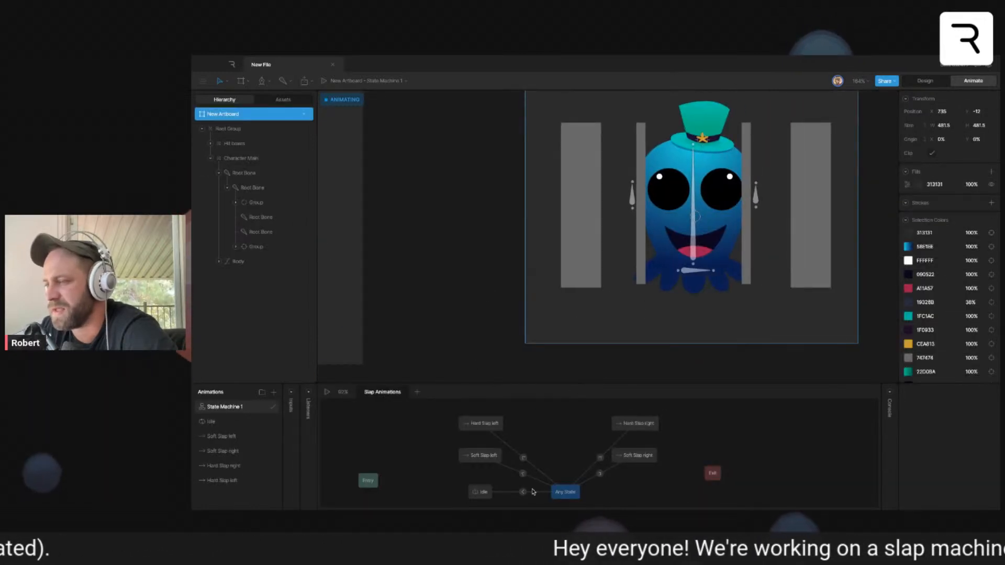
- Add a number input named slapage value to the octopus artboard's state machine
{"action": "left_click", "coordinate": [532, 492]}
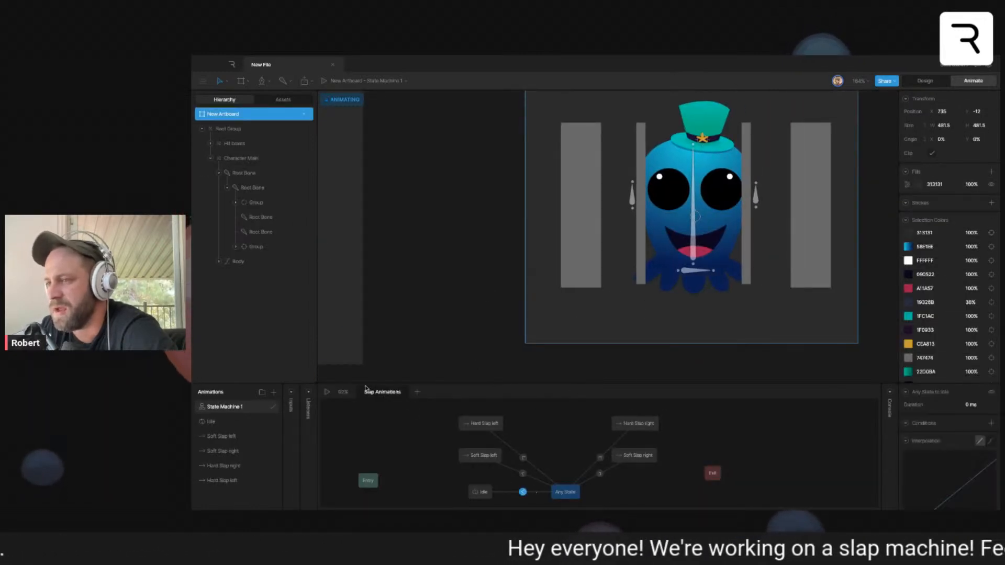
{"action": "left_click", "coordinate": [292, 394]}
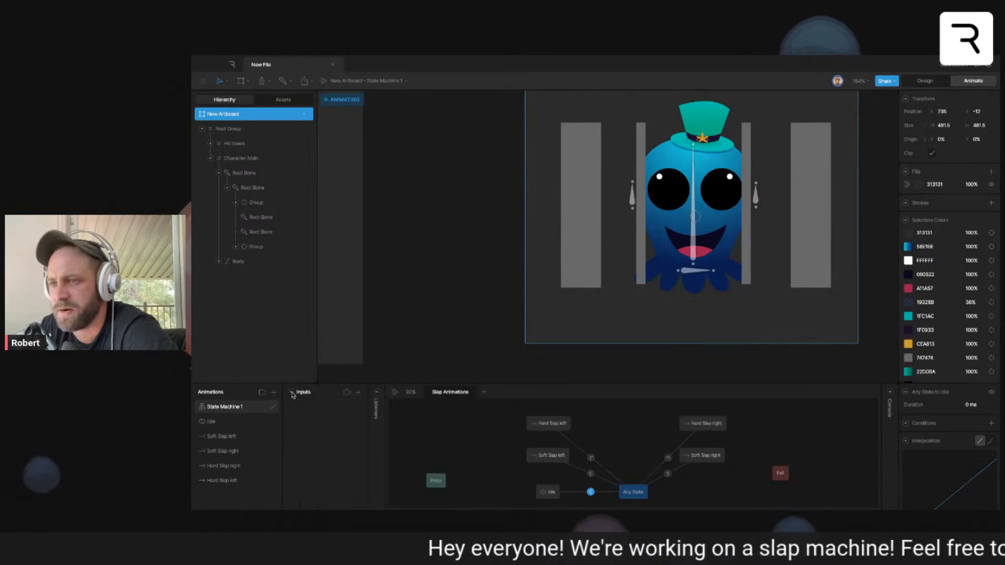
{"action": "left_click", "coordinate": [359, 392]}
{"action": "left_click", "coordinate": [372, 418]}
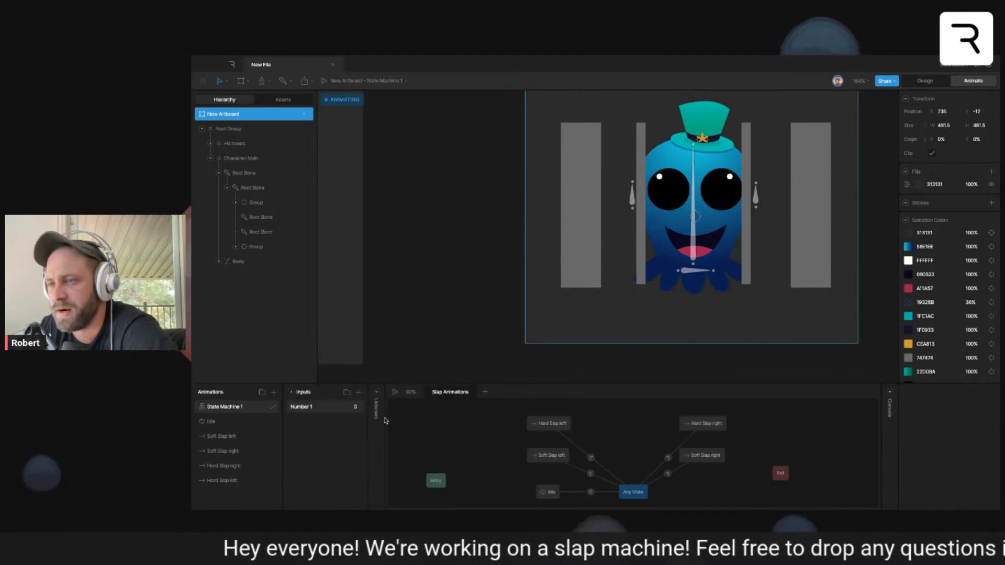
{"action": "double_click", "coordinate": [297, 406]}
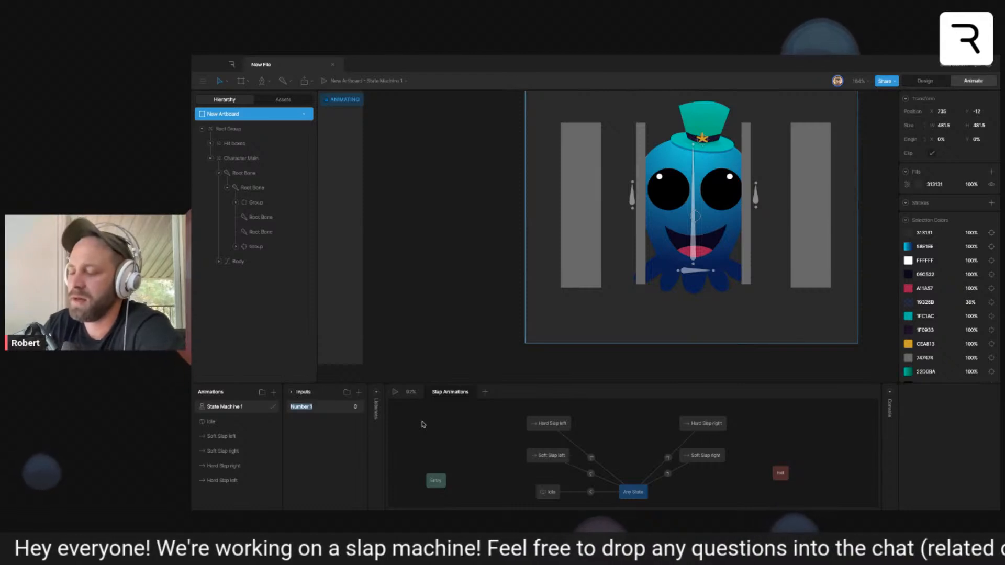
{"action": "type", "text": "slapag"}
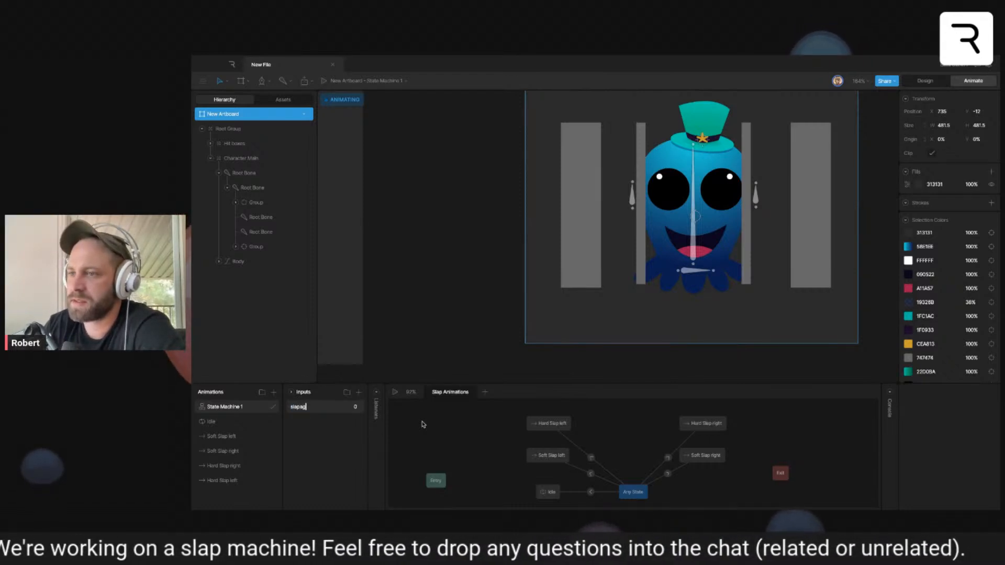
{"action": "type", "text": "e value"}
{"action": "key", "text": "Return"}
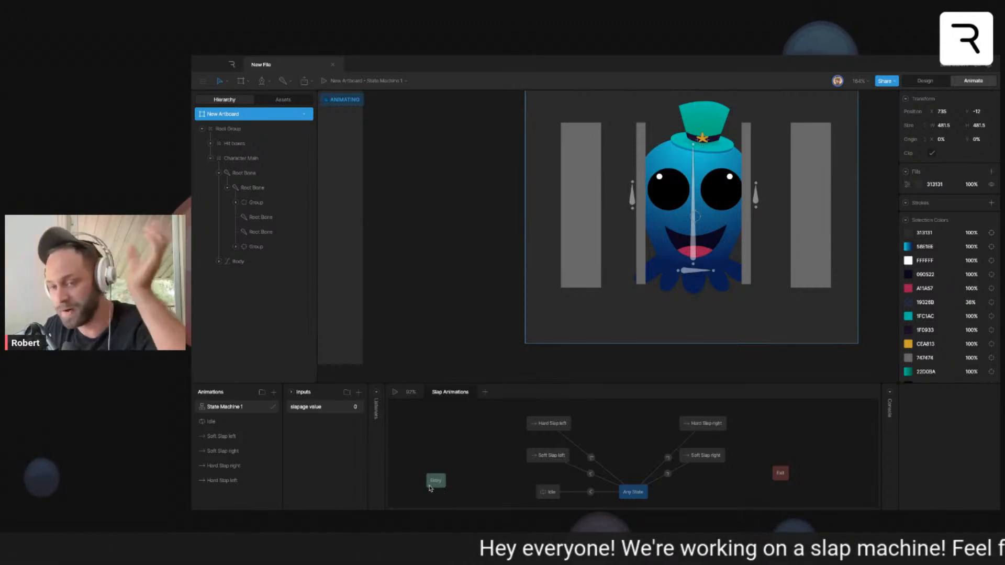
- Add slapage value conditions to the transitions from Any State: equal to 0 for Idle and equal to 1 for Soft Slap left
{"action": "left_click", "coordinate": [592, 493]}
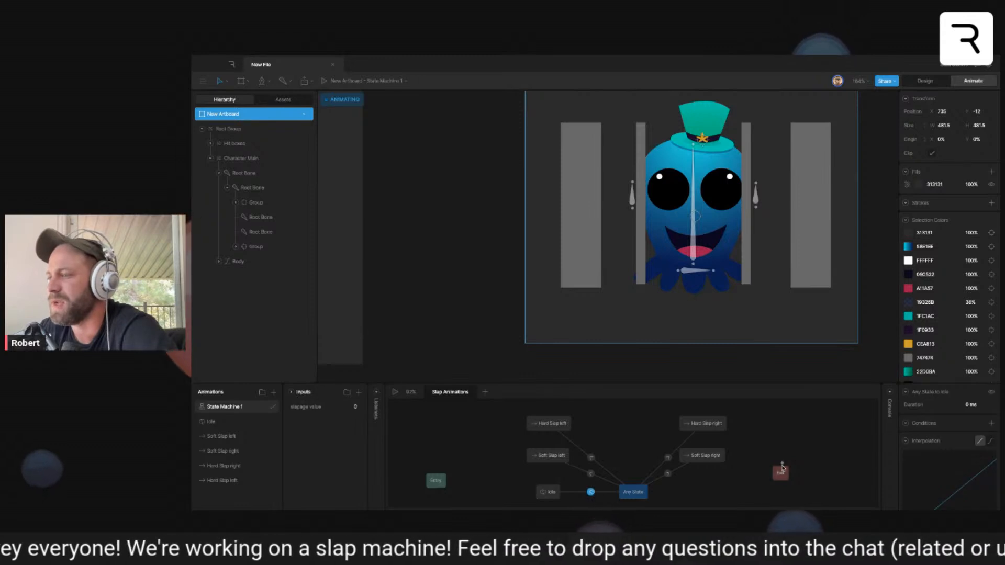
{"action": "left_click", "coordinate": [991, 423]}
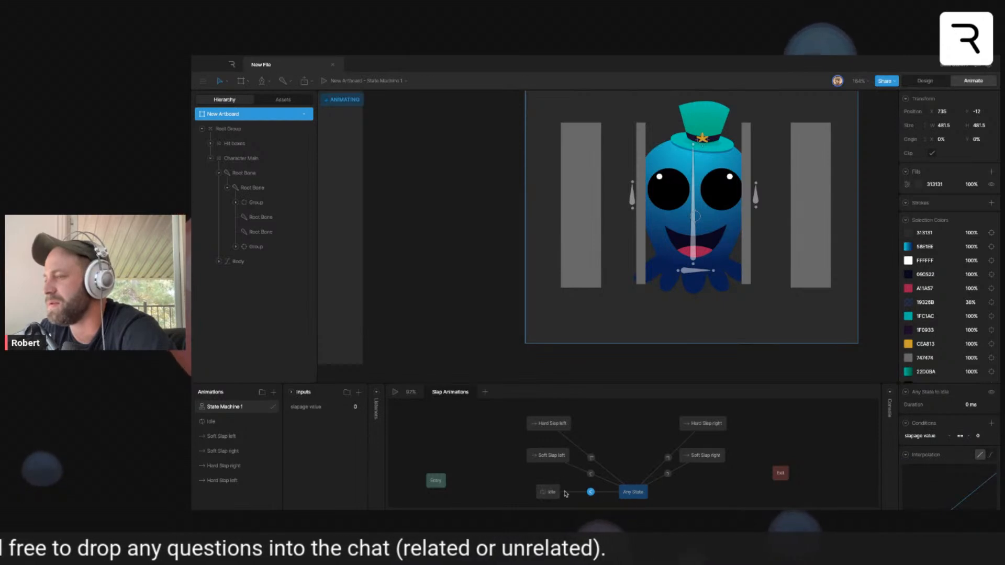
{"action": "left_click", "coordinate": [590, 474]}
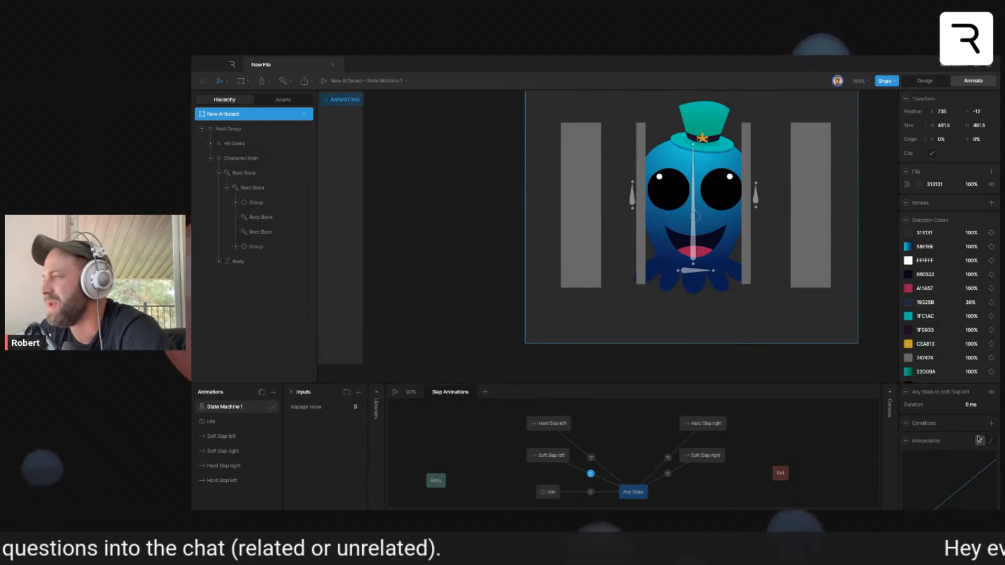
{"action": "left_click", "coordinate": [991, 423]}
{"action": "left_click", "coordinate": [960, 437]}
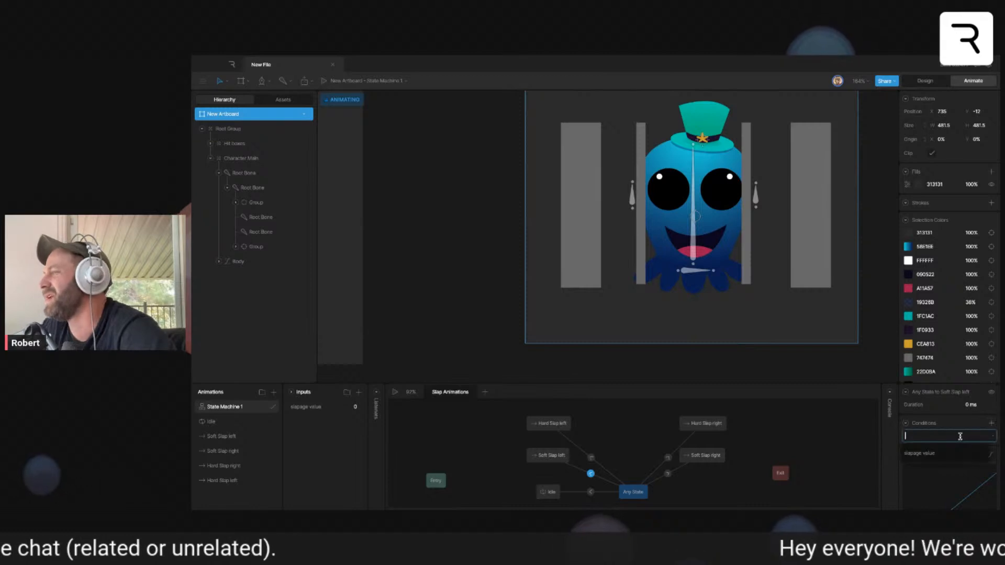
{"action": "left_click", "coordinate": [946, 435]}
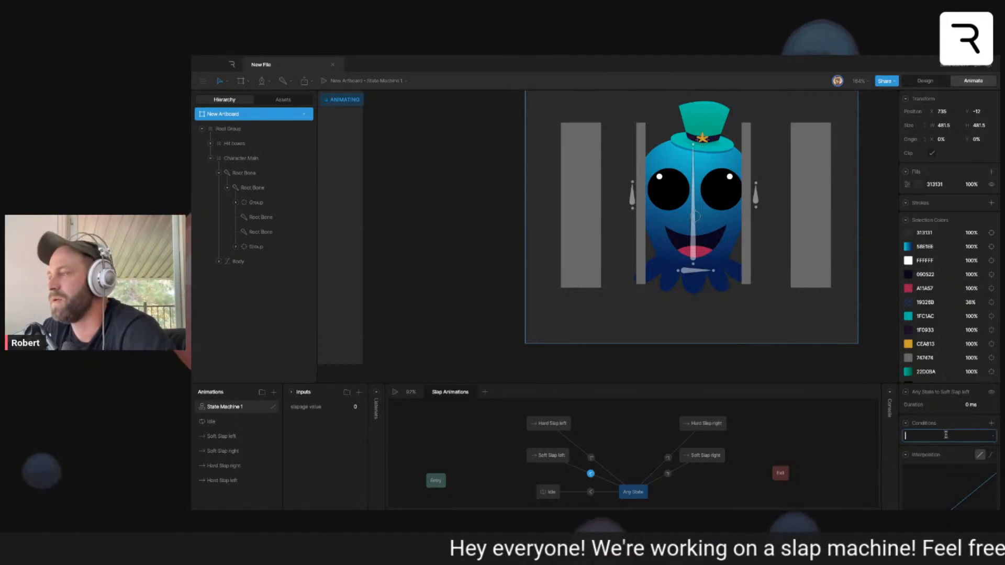
{"action": "type", "text": "1"}
{"action": "left_click", "coordinate": [993, 437]}
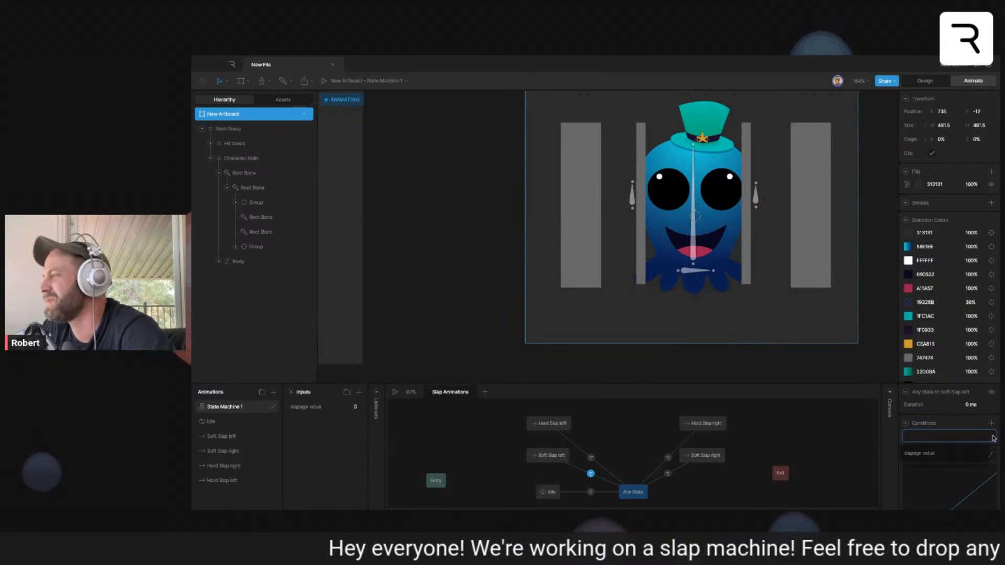
{"action": "left_click", "coordinate": [960, 425]}
{"action": "left_click", "coordinate": [991, 423]}
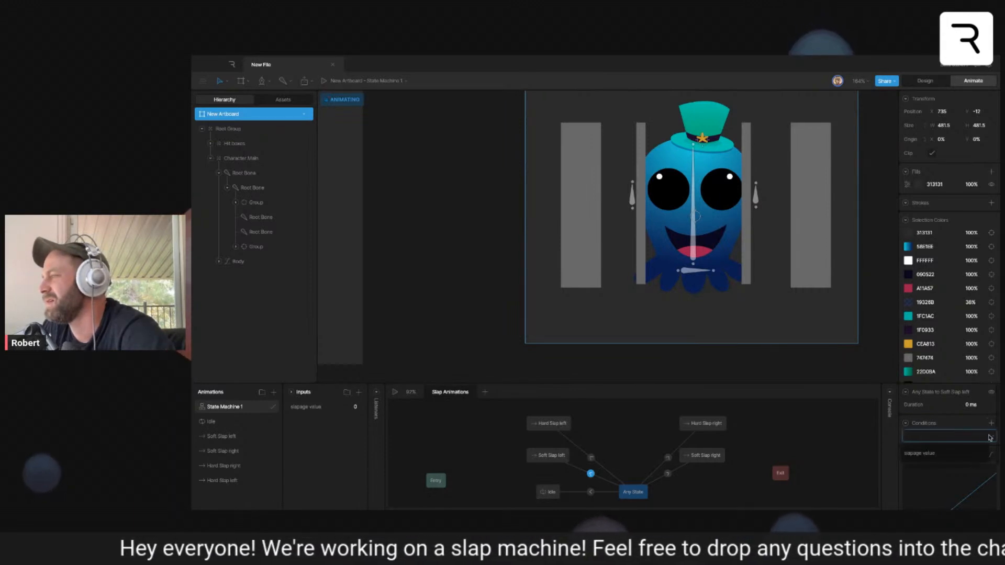
{"action": "left_click", "coordinate": [982, 436]}
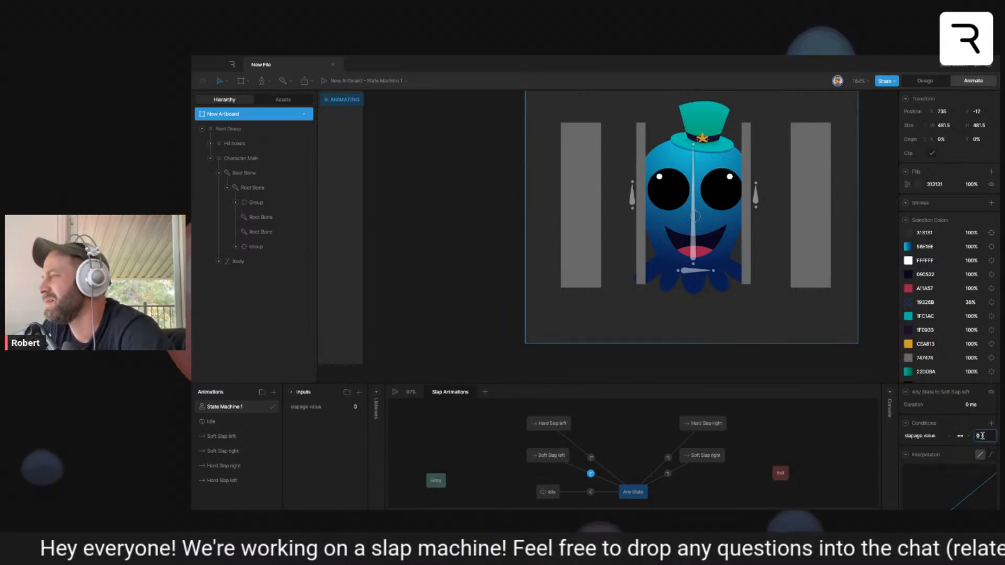
{"action": "left_click", "coordinate": [550, 474]}
- Give the Any State to Hard Slap left transition the condition slapage value equal to 2
{"action": "left_click", "coordinate": [590, 458]}
{"action": "left_click", "coordinate": [990, 423]}
{"action": "left_click", "coordinate": [951, 451]}
{"action": "left_click", "coordinate": [984, 435]}
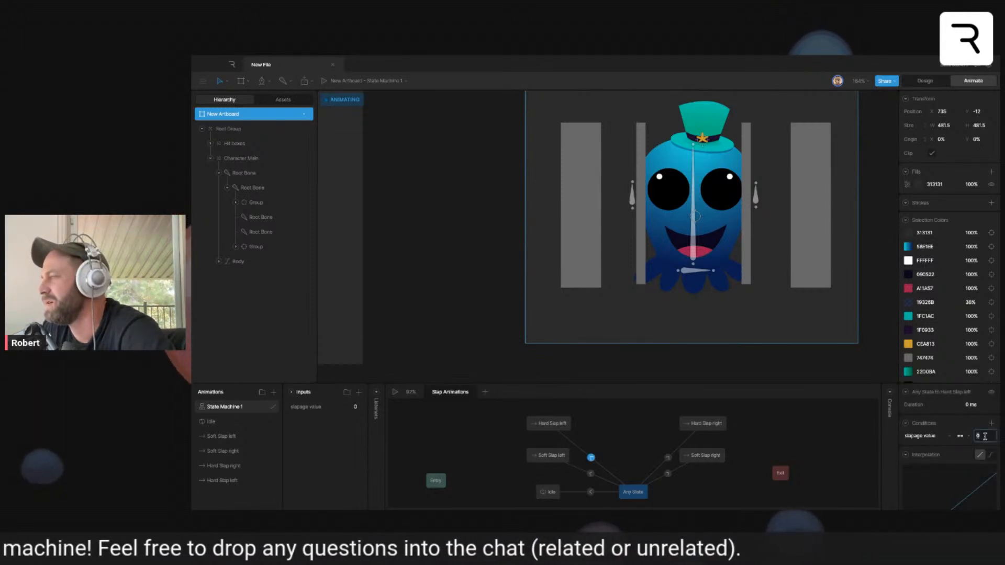
{"action": "type", "text": "2"}
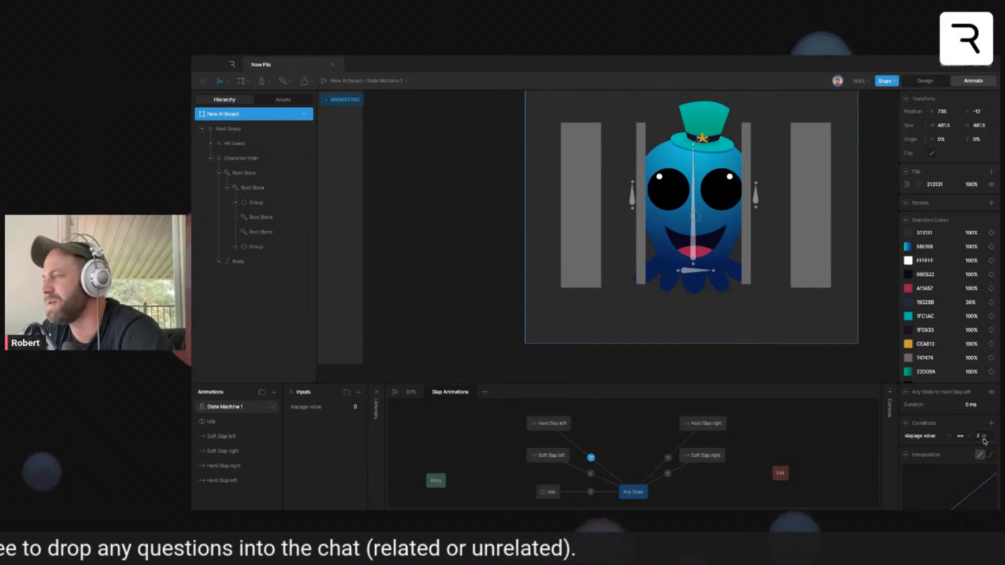
- Give the Any State to Soft Slap right transition the condition slapage value equal to -1
{"action": "left_click", "coordinate": [667, 474]}
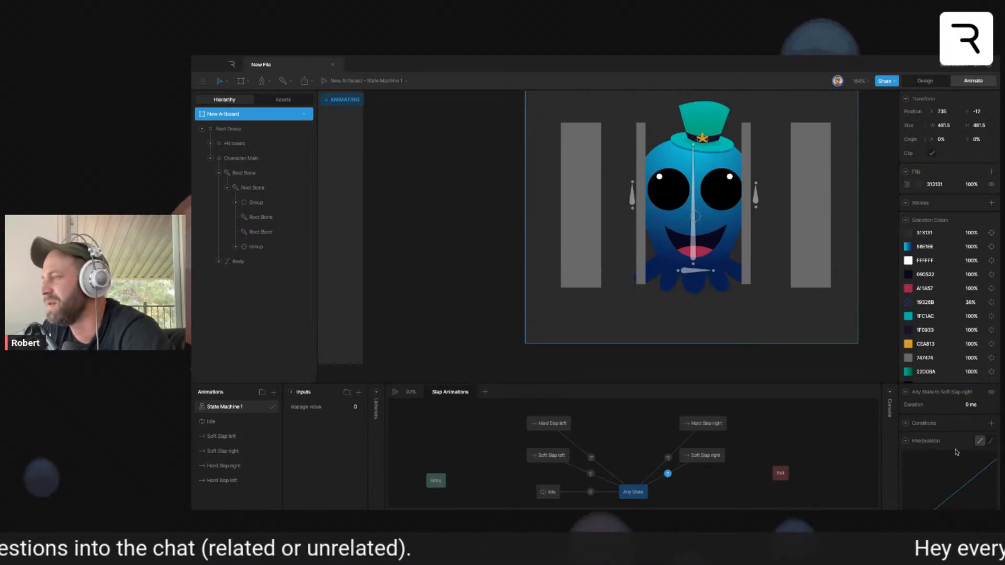
{"action": "left_click", "coordinate": [991, 423]}
{"action": "left_click", "coordinate": [946, 449]}
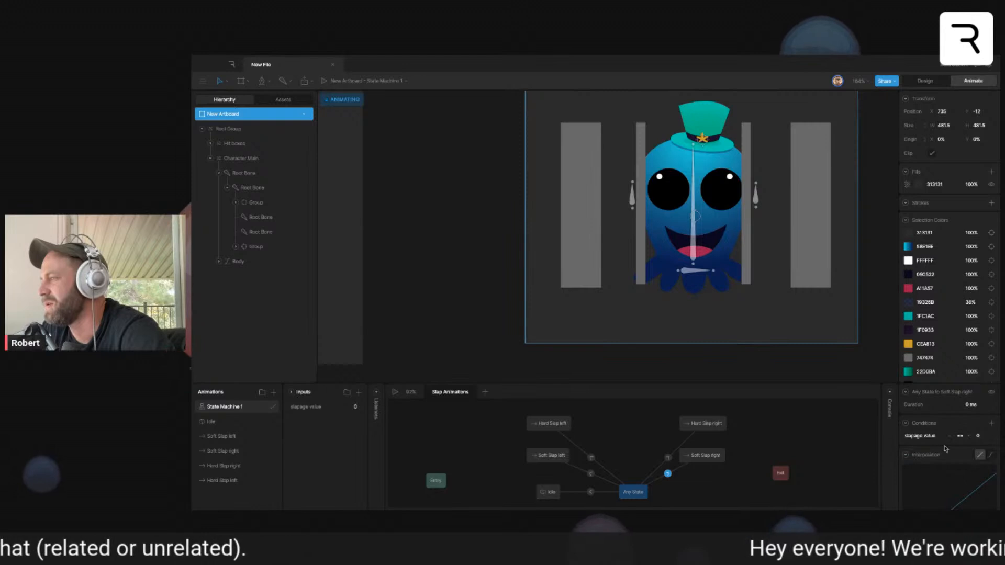
{"action": "left_click", "coordinate": [985, 435]}
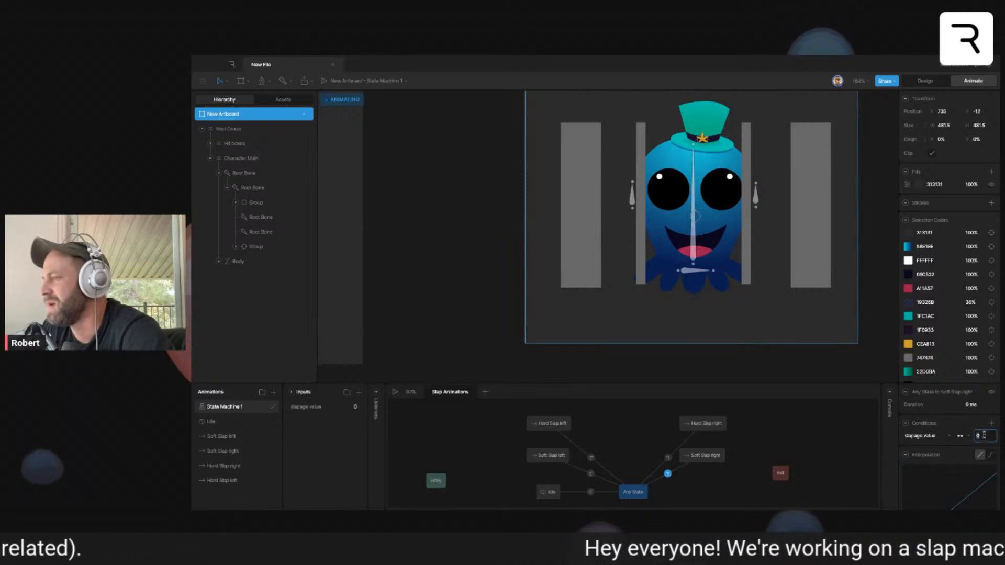
{"action": "key", "text": "BackSpace"}
{"action": "type", "text": "-1"}
{"action": "key", "text": "Return"}
- Give the Any State to Hard Slap right transition a condition with a negative slapage value
{"action": "left_click", "coordinate": [668, 459]}
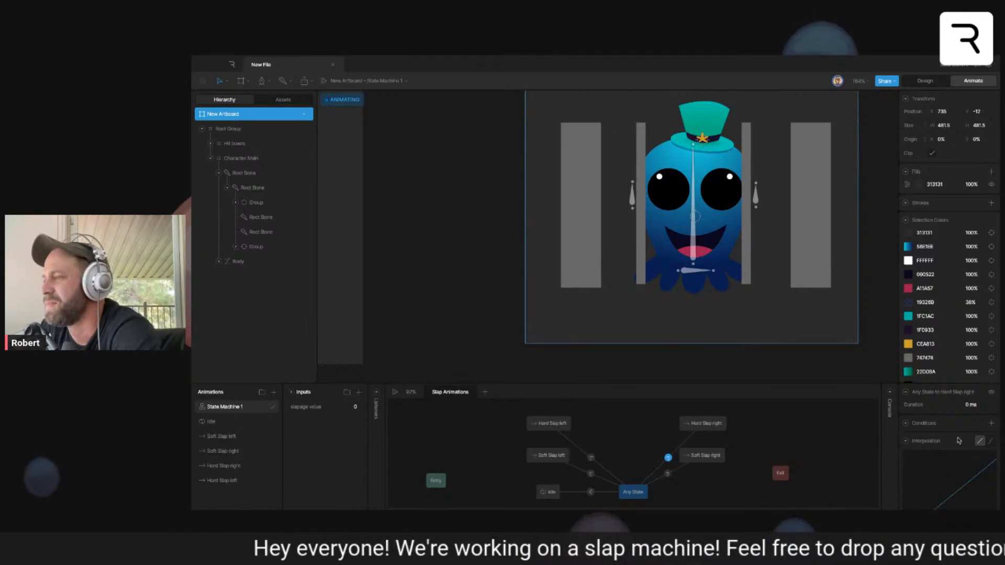
{"action": "left_click", "coordinate": [991, 423]}
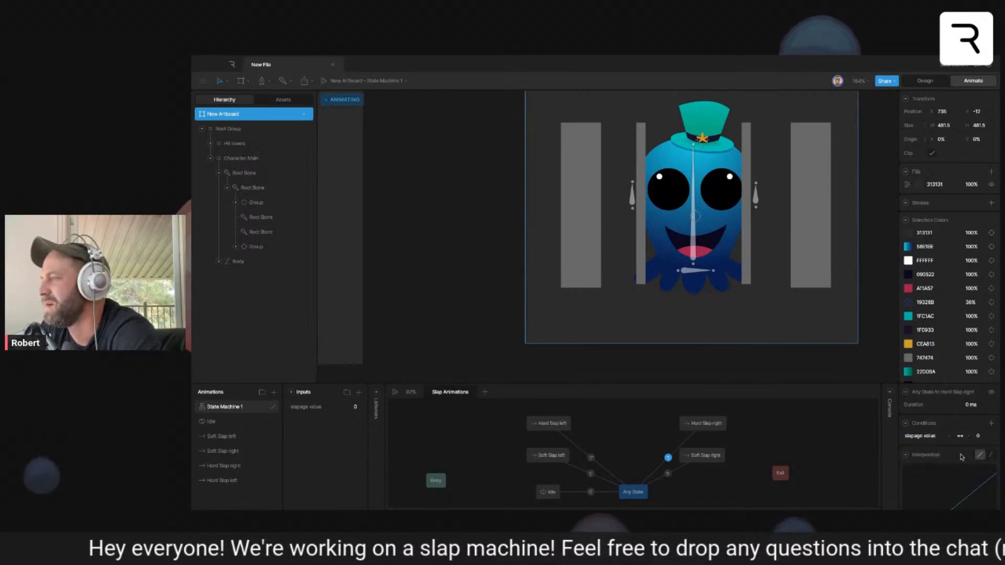
{"action": "left_click", "coordinate": [987, 440]}
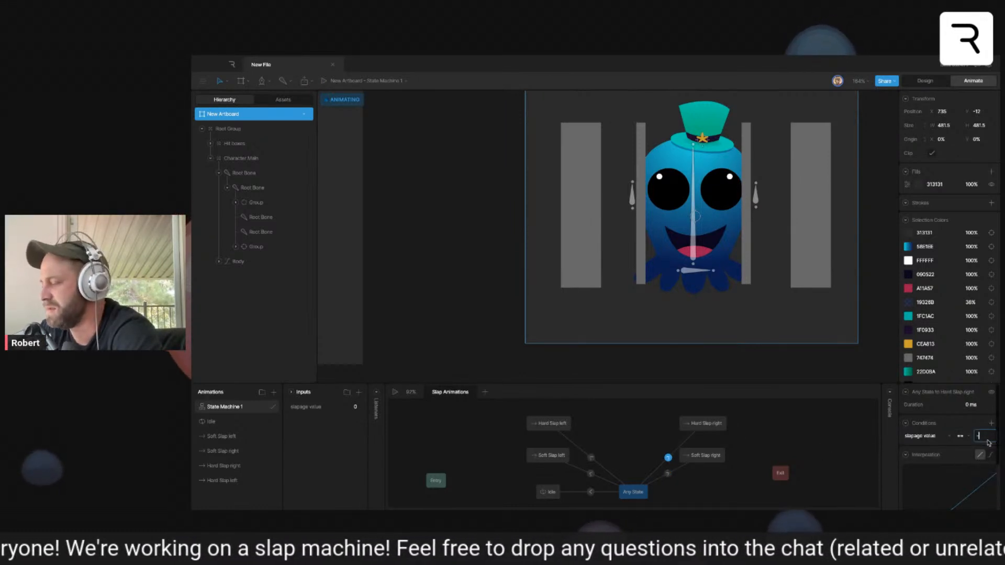
{"action": "left_click", "coordinate": [668, 416]}
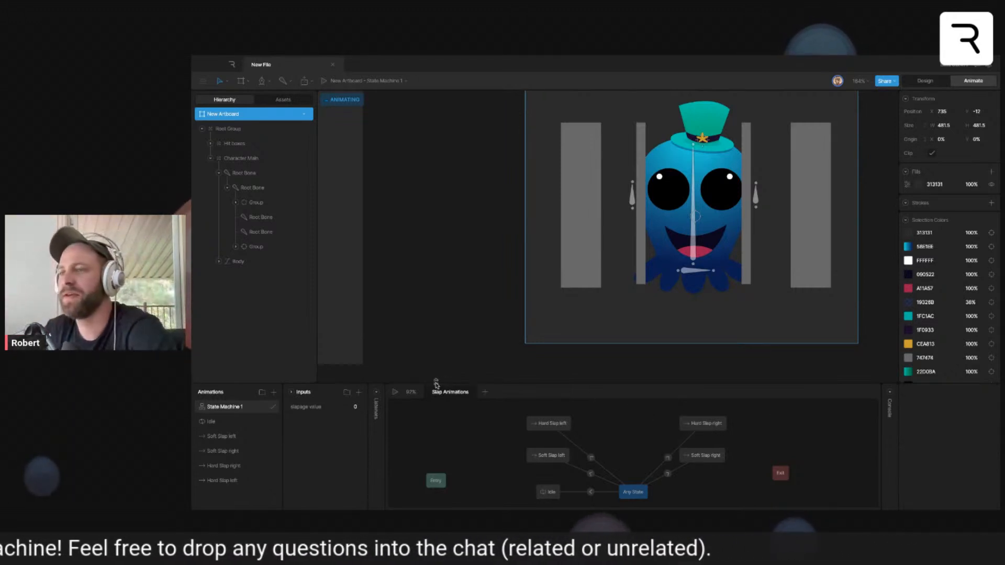
- Play the state machine and test the left slaps by setting slapage value to 1 and 2
{"action": "left_click", "coordinate": [396, 393]}
{"action": "left_click_drag", "start_coordinate": [742, 320], "coordinate": [657, 353]}
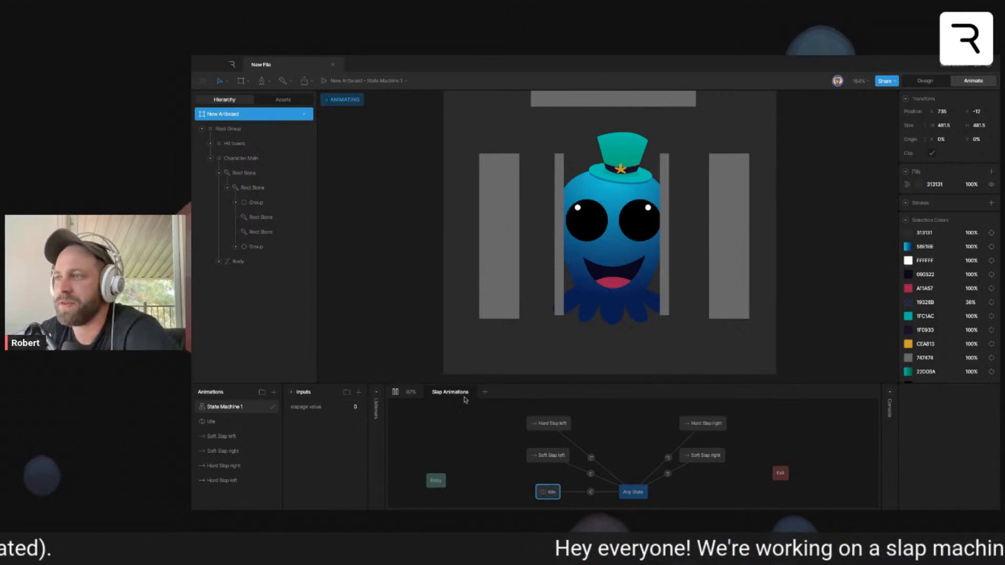
{"action": "left_click", "coordinate": [354, 406]}
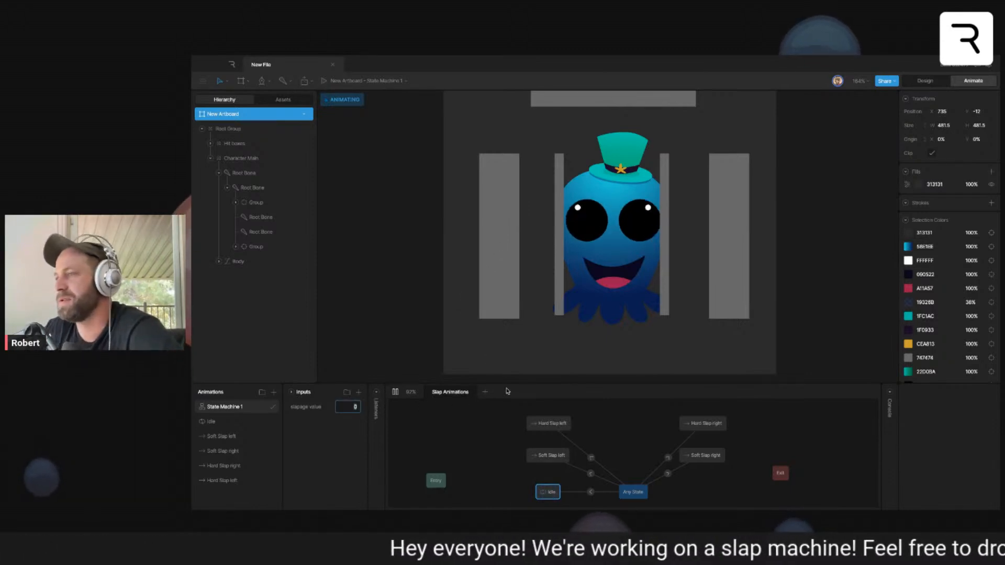
{"action": "type", "text": "1"}
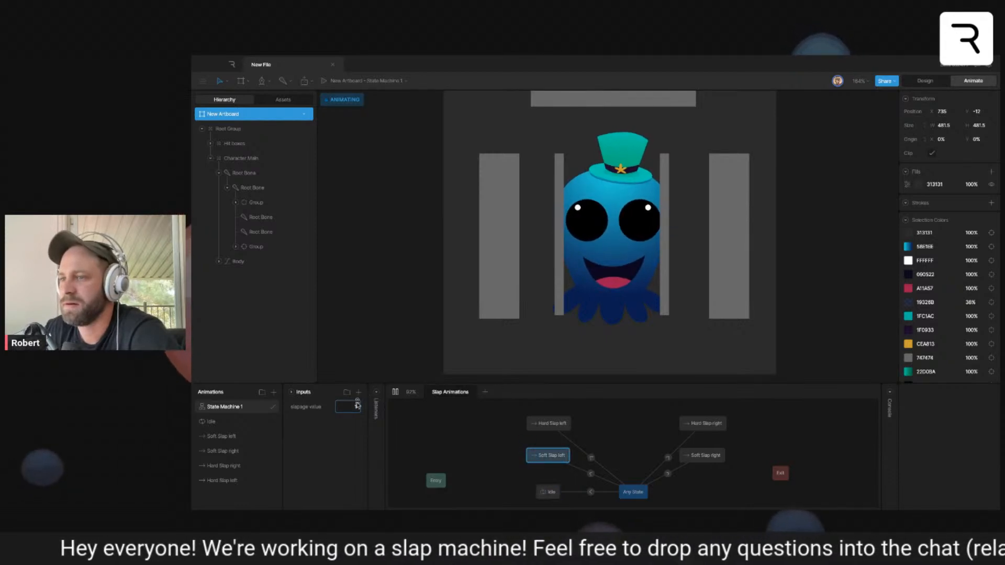
{"action": "type", "text": "2"}
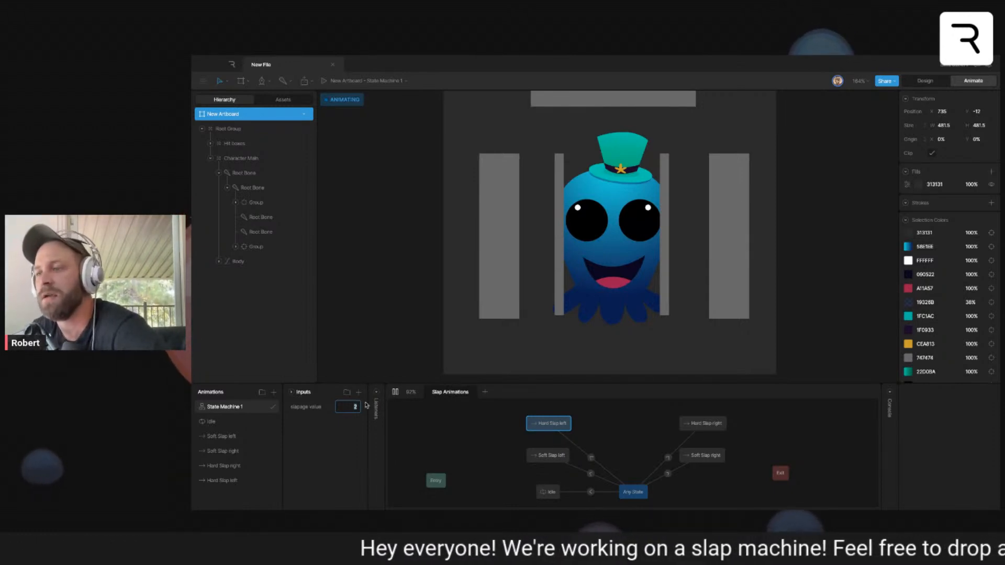
- Replace the slapage value input with four trigger inputs
{"action": "right_click", "coordinate": [320, 412]}
{"action": "left_click", "coordinate": [333, 422]}
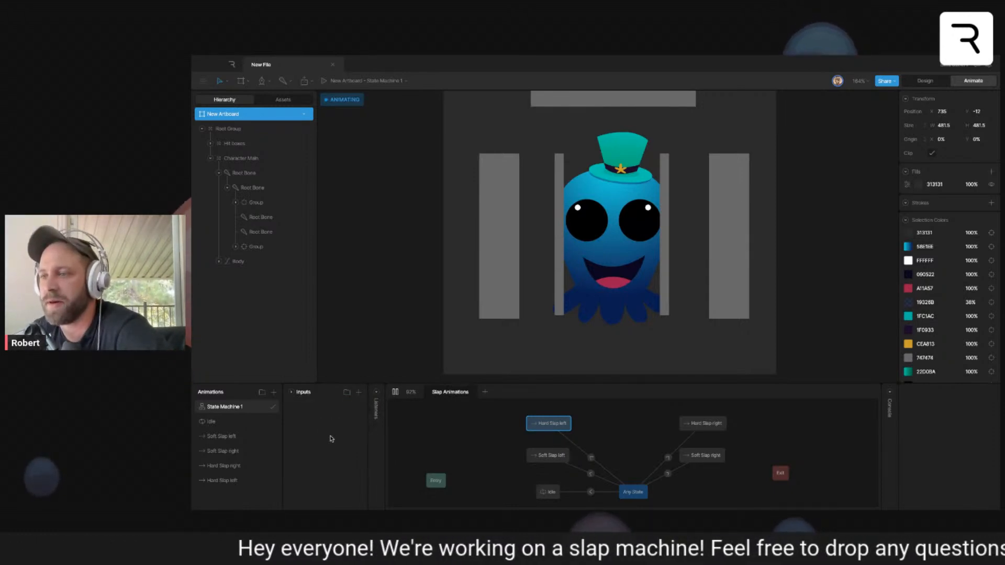
{"action": "left_click", "coordinate": [359, 393]}
{"action": "left_click", "coordinate": [370, 451]}
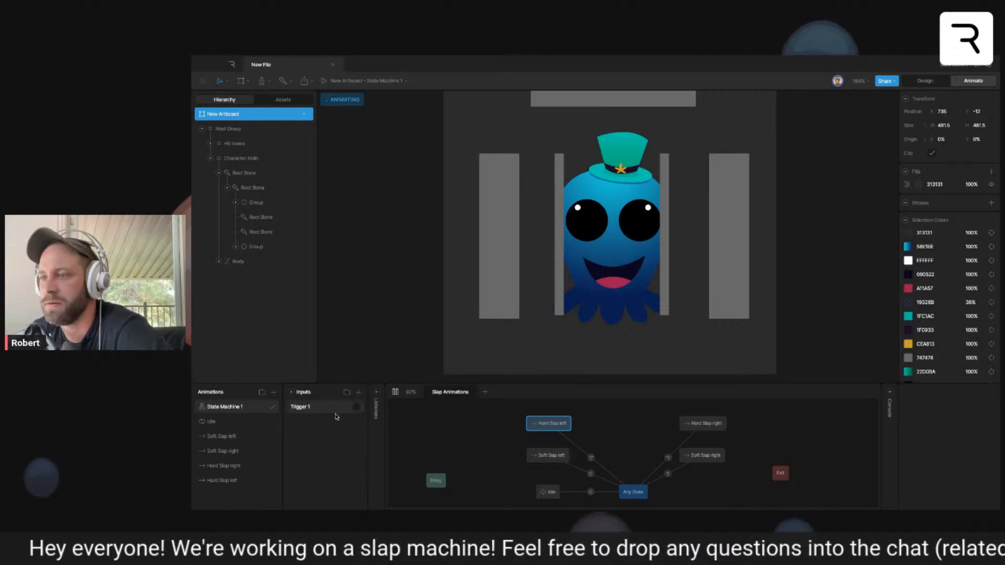
{"action": "left_click", "coordinate": [359, 392]}
{"action": "left_click", "coordinate": [376, 450]}
{"action": "left_click", "coordinate": [359, 393]}
{"action": "left_click", "coordinate": [369, 451]}
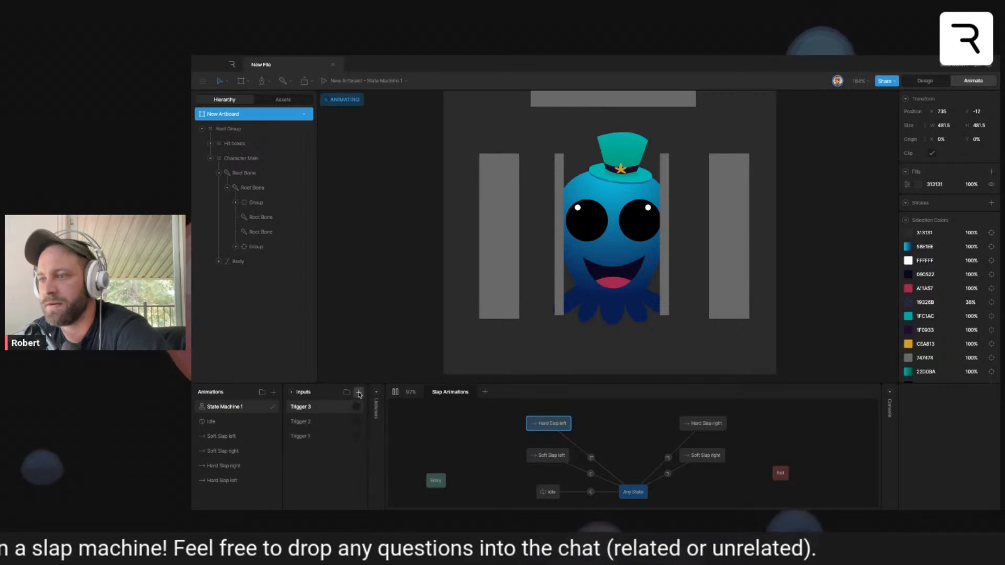
{"action": "left_click", "coordinate": [359, 393]}
{"action": "left_click", "coordinate": [370, 452]}
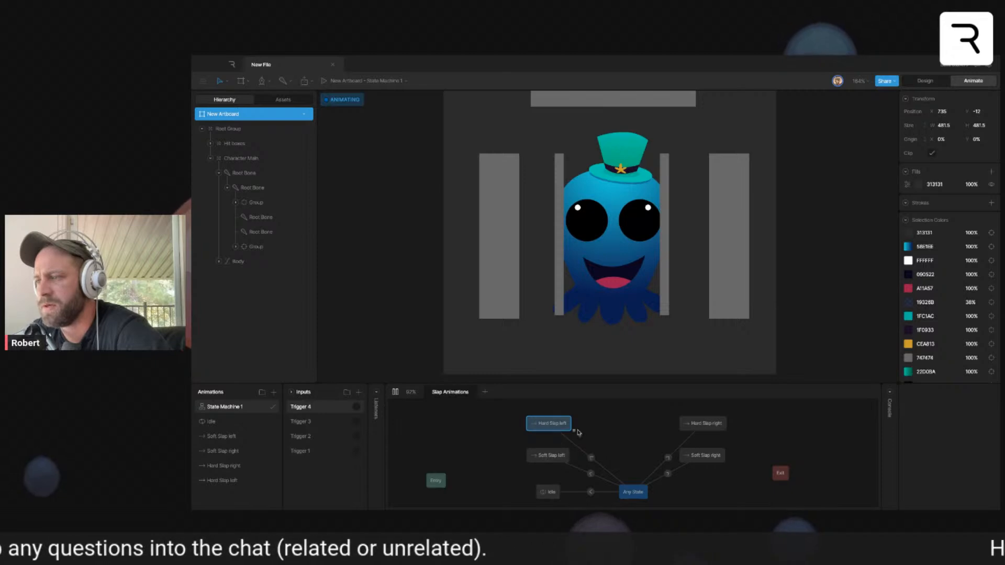
- Rename Trigger 1 as Soft Slap left and Trigger 2 as Hard Slap left, and open Trigger 3's name for editing
{"action": "double_click", "coordinate": [313, 452]}
{"action": "type", "text": "Soft Slap left"}
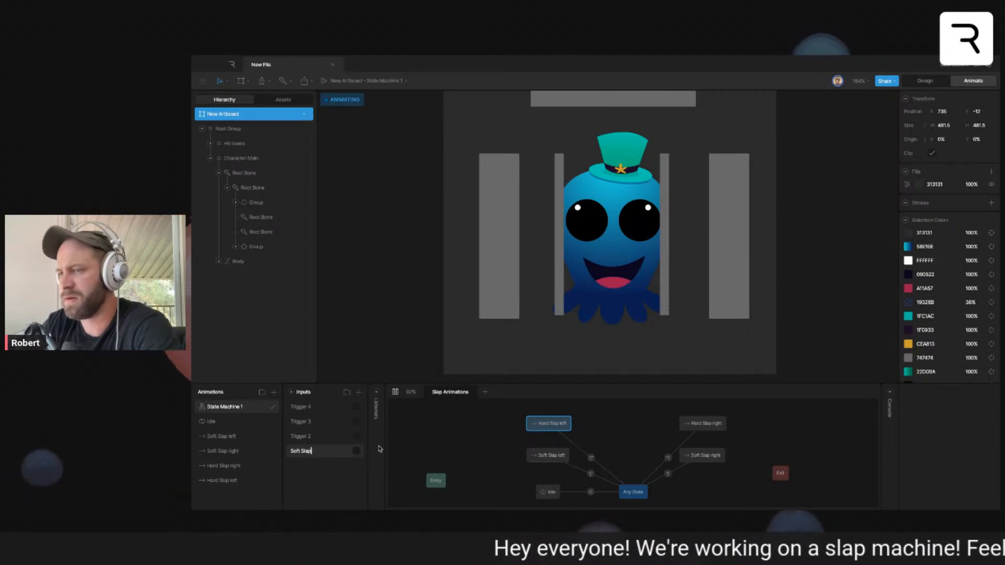
{"action": "double_click", "coordinate": [309, 437]}
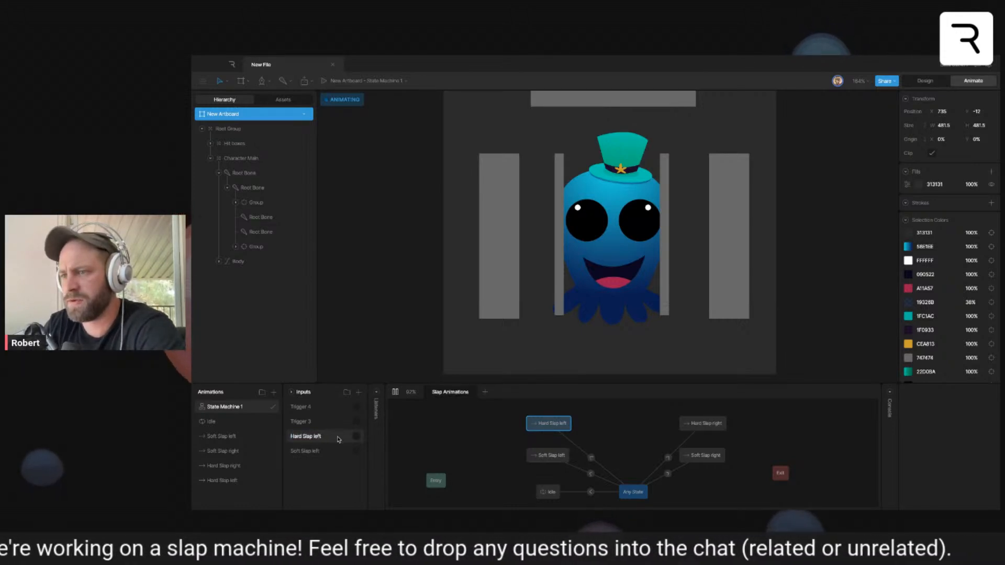
{"action": "double_click", "coordinate": [331, 428]}
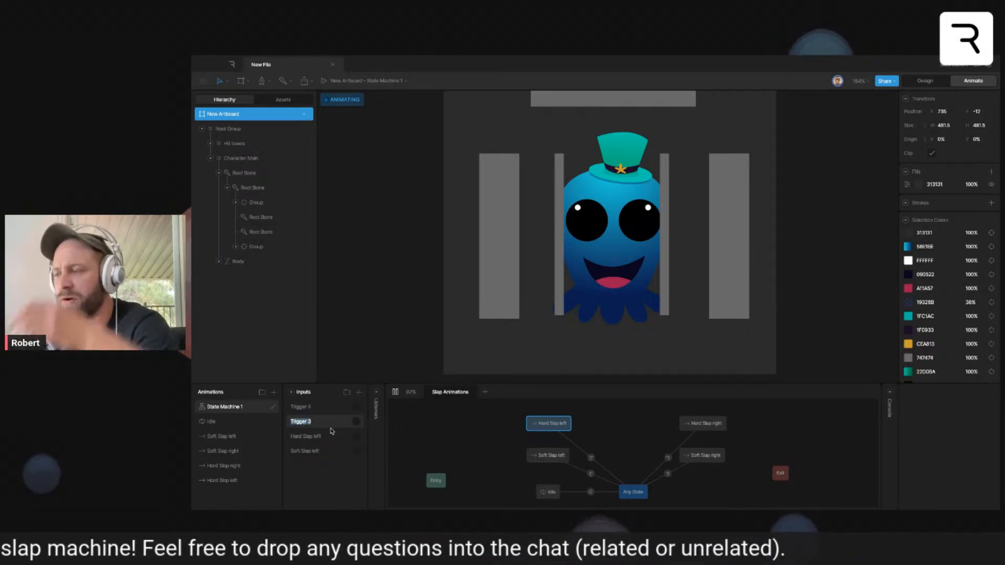
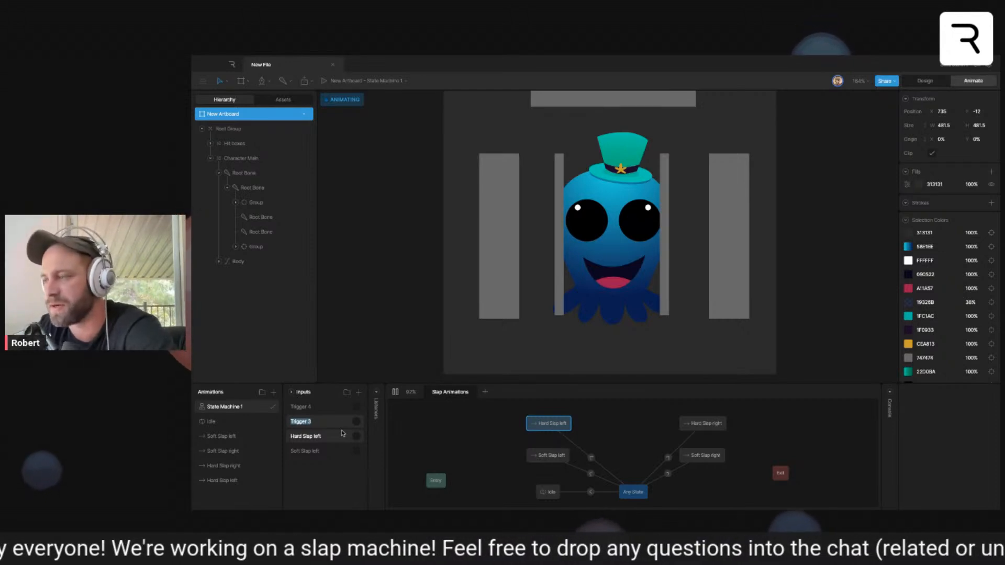
- Rename Trigger 3 as Soft Slap right and Trigger 4 as Hard Slap right
{"action": "type", "text": "Soft Slap right"}
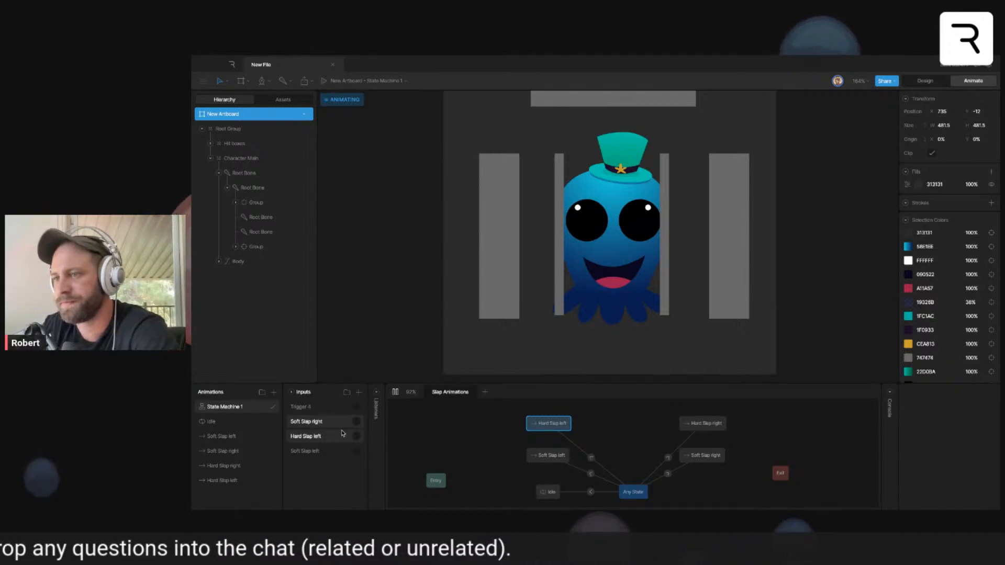
{"action": "double_click", "coordinate": [308, 406]}
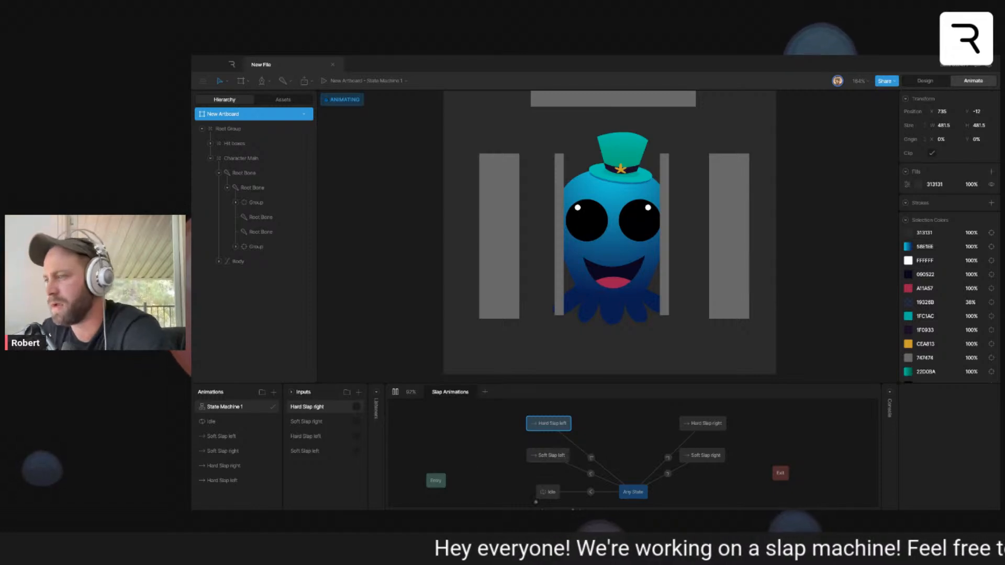
- Set the conditions of the Any State transitions to Soft Slap left and Hard Slap left to their matching trigger inputs
{"action": "left_click", "coordinate": [592, 474]}
{"action": "left_click", "coordinate": [946, 439]}
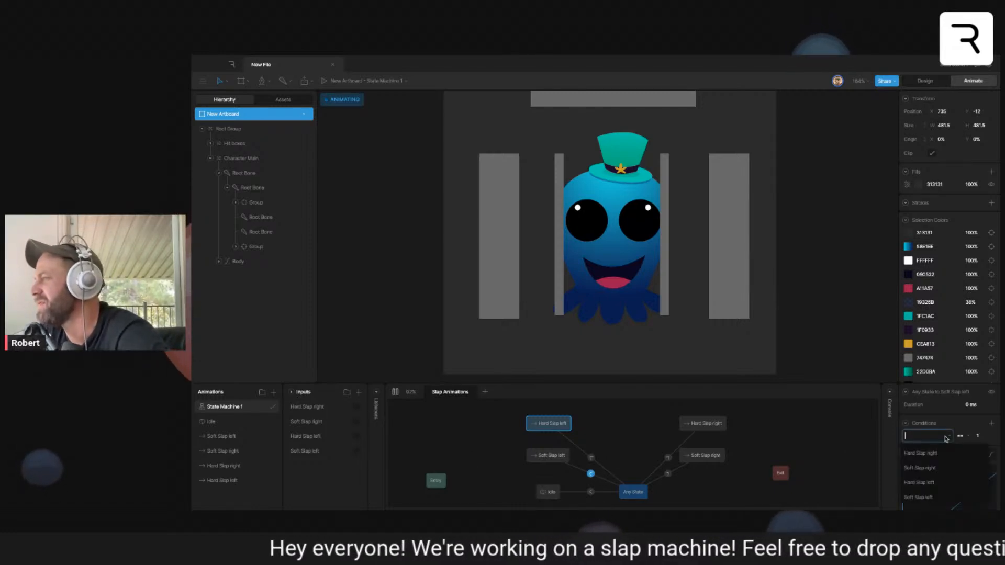
{"action": "left_click", "coordinate": [957, 425]}
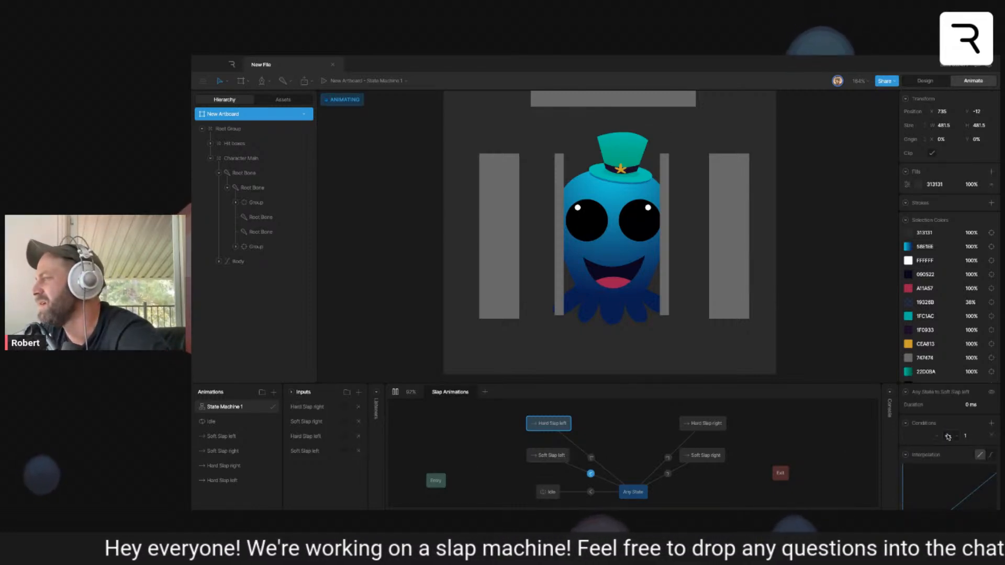
{"action": "left_click", "coordinate": [952, 439]}
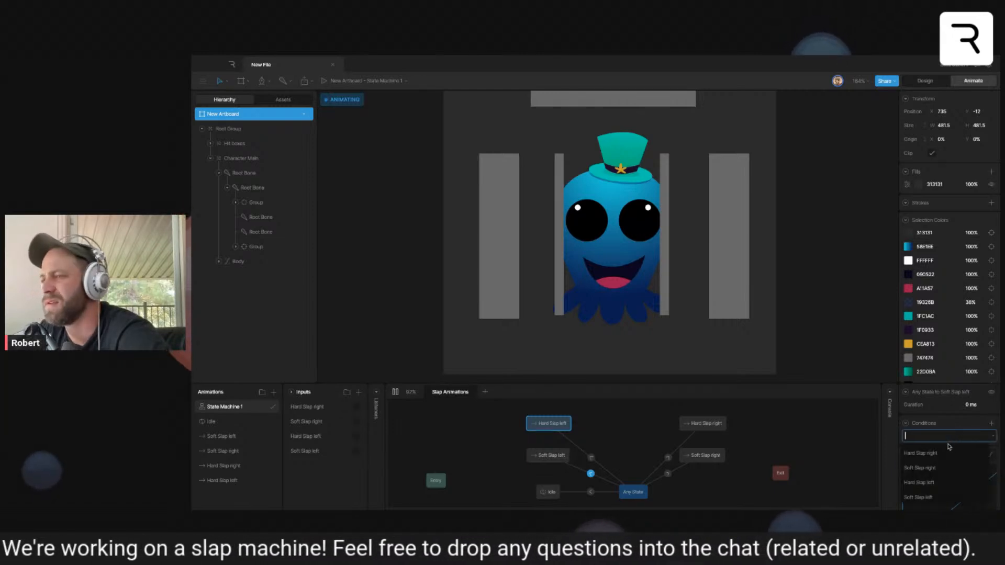
{"action": "left_click", "coordinate": [940, 496]}
{"action": "left_click", "coordinate": [591, 457]}
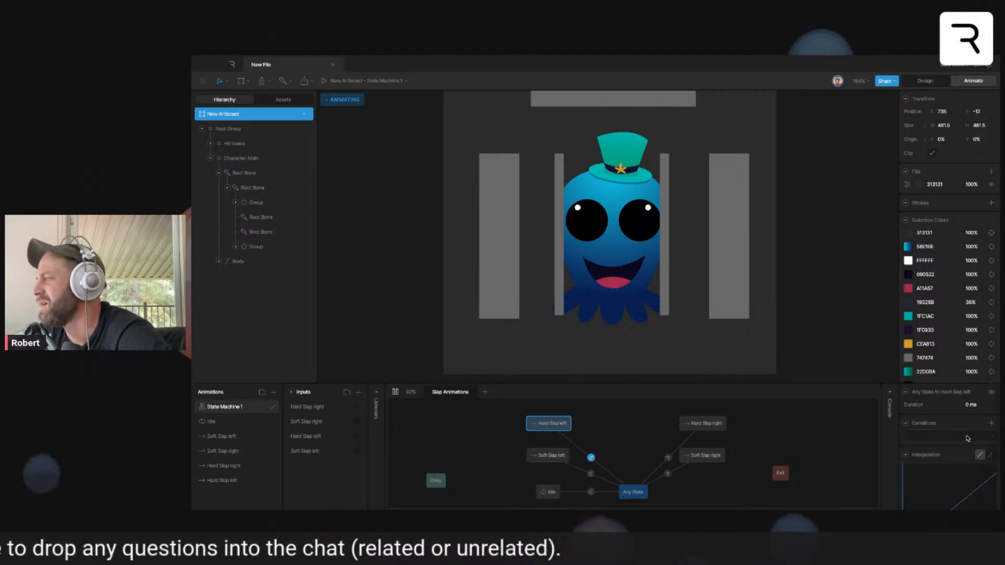
{"action": "left_click", "coordinate": [942, 436]}
{"action": "left_click", "coordinate": [943, 484]}
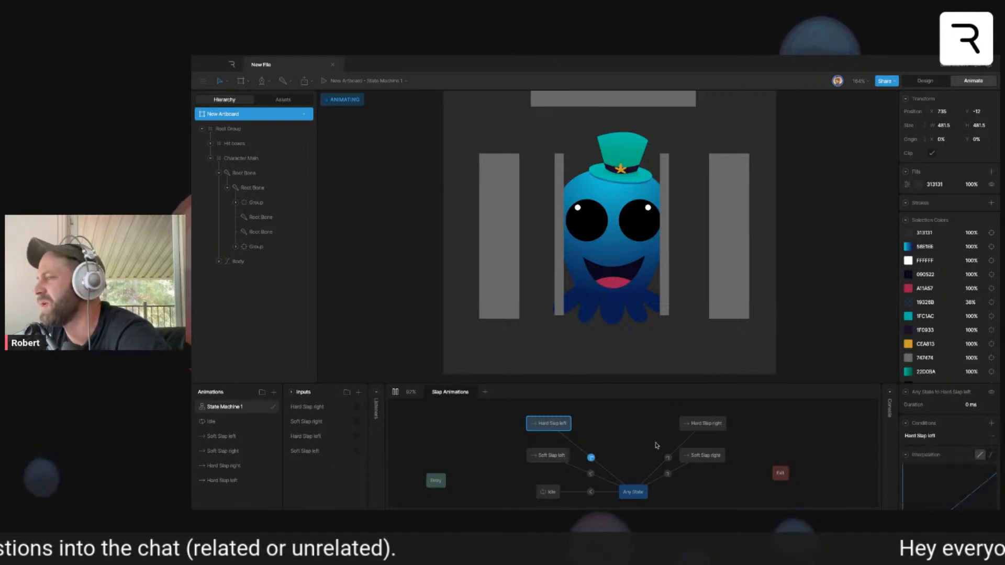
- Set the conditions of the Any State transitions to Soft Slap right and Hard Slap right to their matching trigger inputs
{"action": "left_click", "coordinate": [667, 474]}
{"action": "left_click", "coordinate": [991, 423]}
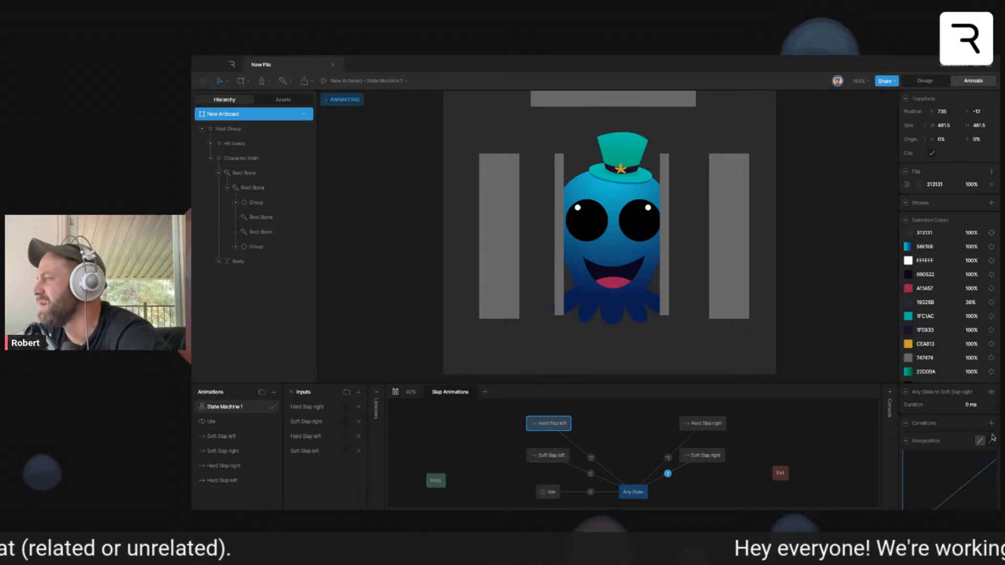
{"action": "left_click", "coordinate": [984, 435]}
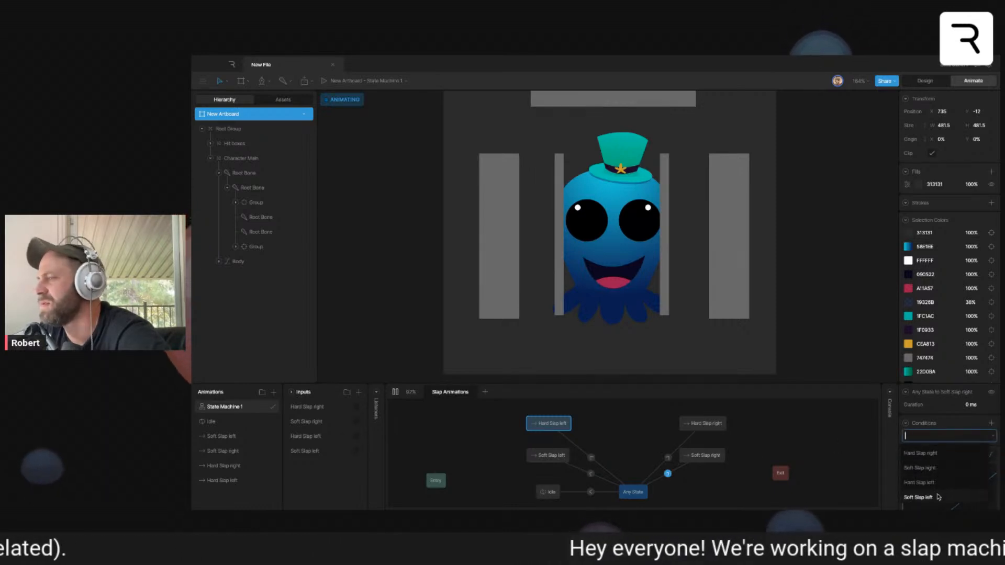
{"action": "left_click", "coordinate": [938, 495]}
{"action": "left_click", "coordinate": [668, 458]}
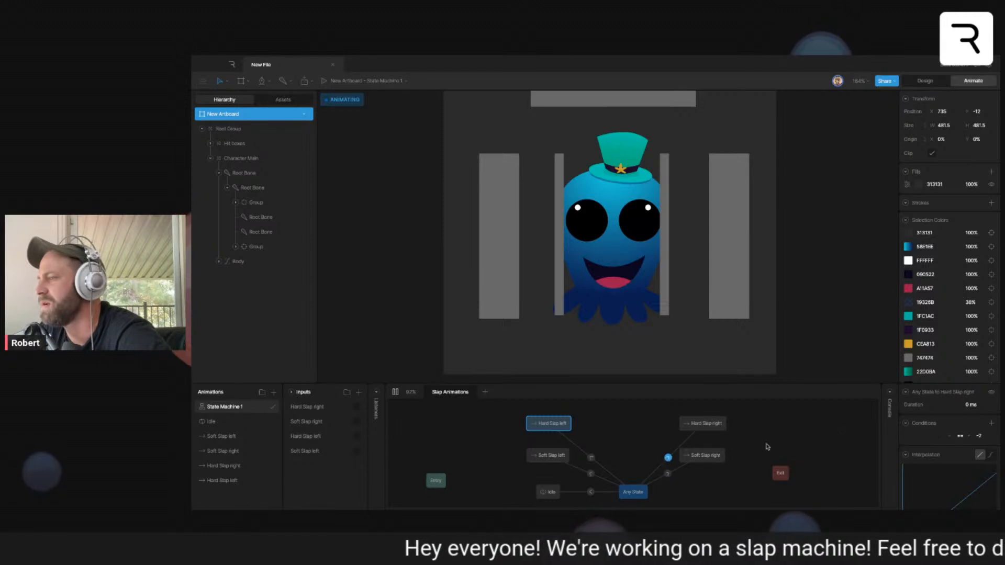
{"action": "left_click", "coordinate": [991, 423]}
{"action": "left_click", "coordinate": [976, 436]}
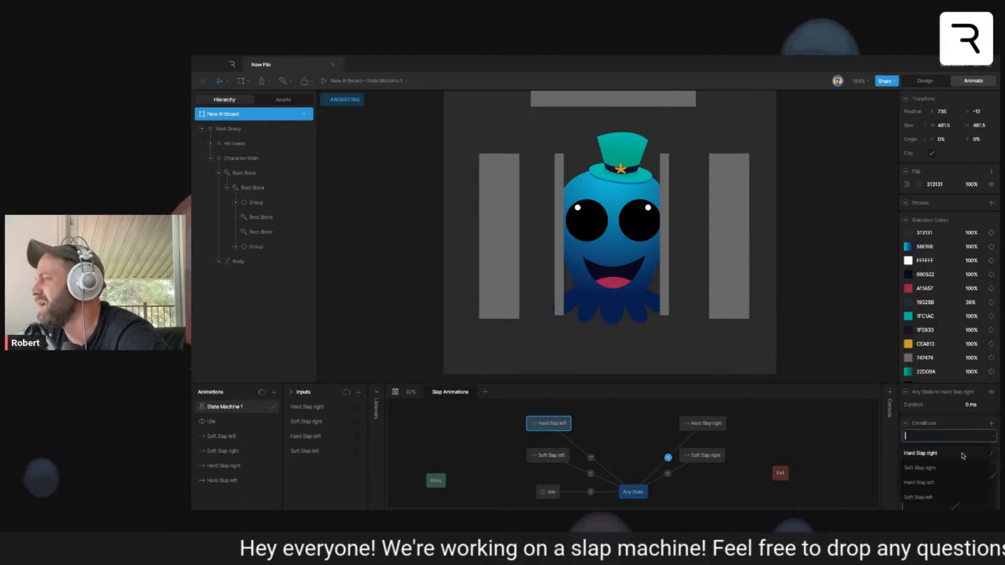
{"action": "left_click", "coordinate": [951, 456]}
- Stop playback and delete the Any State to Idle transition along with its condition
{"action": "left_click", "coordinate": [394, 393]}
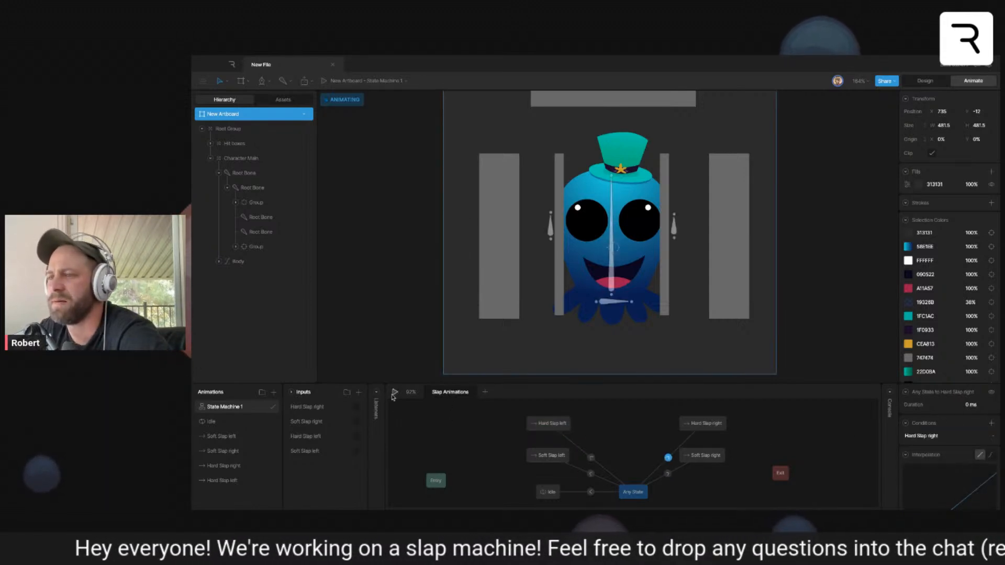
{"action": "left_click", "coordinate": [590, 492]}
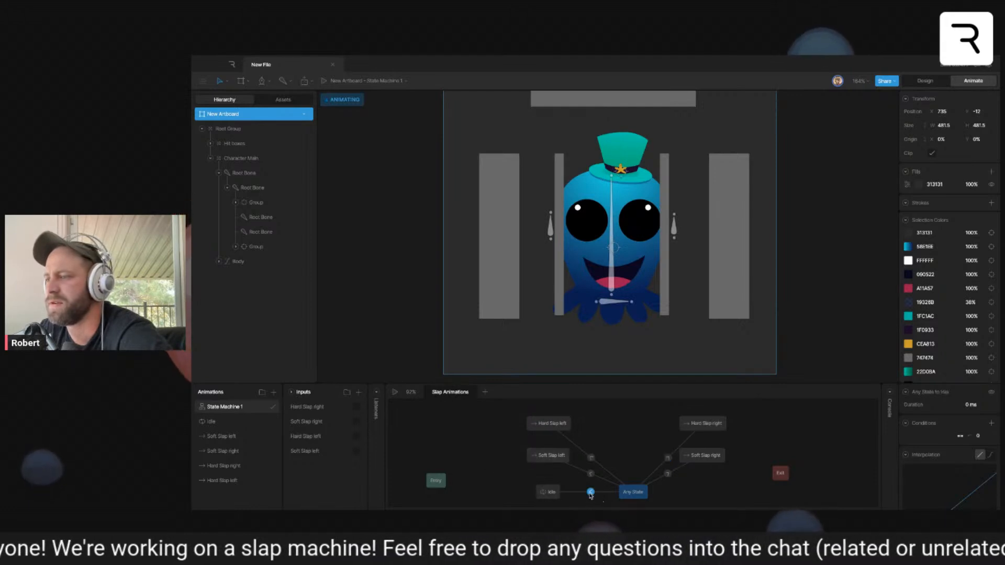
{"action": "left_click", "coordinate": [991, 436]}
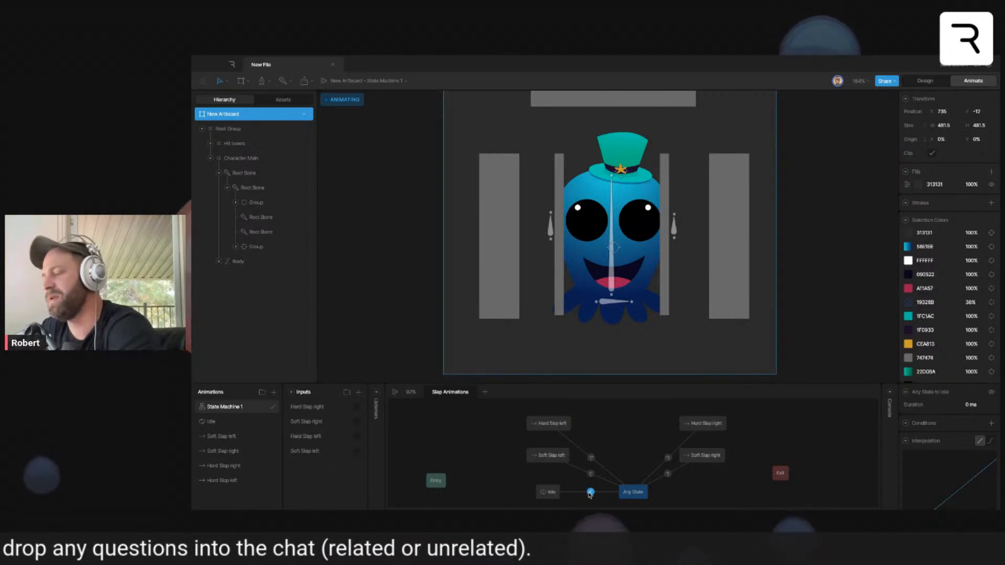
{"action": "key", "text": "Delete"}
- Place the Idle state above the slap states and add a transition from each of the four slap states to Idle
{"action": "mouse_move", "coordinate": [548, 465]}
{"action": "left_mouse_down"}
{"action": "mouse_move", "coordinate": [548, 490]}
{"action": "mouse_move", "coordinate": [658, 386]}
{"action": "mouse_move", "coordinate": [622, 399]}
{"action": "mouse_move", "coordinate": [602, 453]}
{"action": "mouse_move", "coordinate": [628, 427]}
{"action": "mouse_move", "coordinate": [614, 421]}
{"action": "left_mouse_up"}
{"action": "scroll", "coordinate": [581, 444], "scroll_direction": "down", "scroll_amount": 2}
{"action": "scroll", "coordinate": [581, 444], "scroll_direction": "up", "scroll_amount": 1}
{"action": "left_click_drag", "start_coordinate": [524, 444], "coordinate": [575, 400]}
{"action": "scroll", "coordinate": [606, 460], "scroll_direction": "up", "scroll_amount": 1}
{"action": "left_click_drag", "start_coordinate": [622, 462], "coordinate": [575, 413]}
{"action": "left_click_drag", "start_coordinate": [622, 492], "coordinate": [567, 415]}
{"action": "left_click_drag", "start_coordinate": [592, 469], "coordinate": [682, 414]}
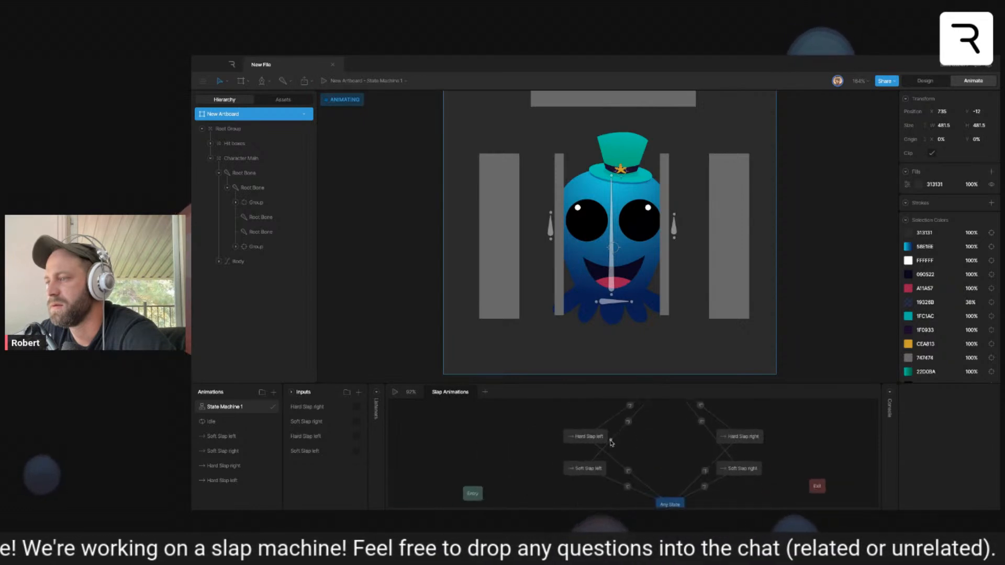
- Move the Entry state above Idle and connect Entry to Idle with a transition
{"action": "scroll", "coordinate": [614, 442], "scroll_direction": "down", "scroll_amount": 2}
{"action": "left_click_drag", "start_coordinate": [602, 443], "coordinate": [548, 447]}
{"action": "left_click_drag", "start_coordinate": [453, 496], "coordinate": [516, 417]}
{"action": "left_click_drag", "start_coordinate": [545, 417], "coordinate": [572, 434]}
{"action": "left_click", "coordinate": [570, 416]}
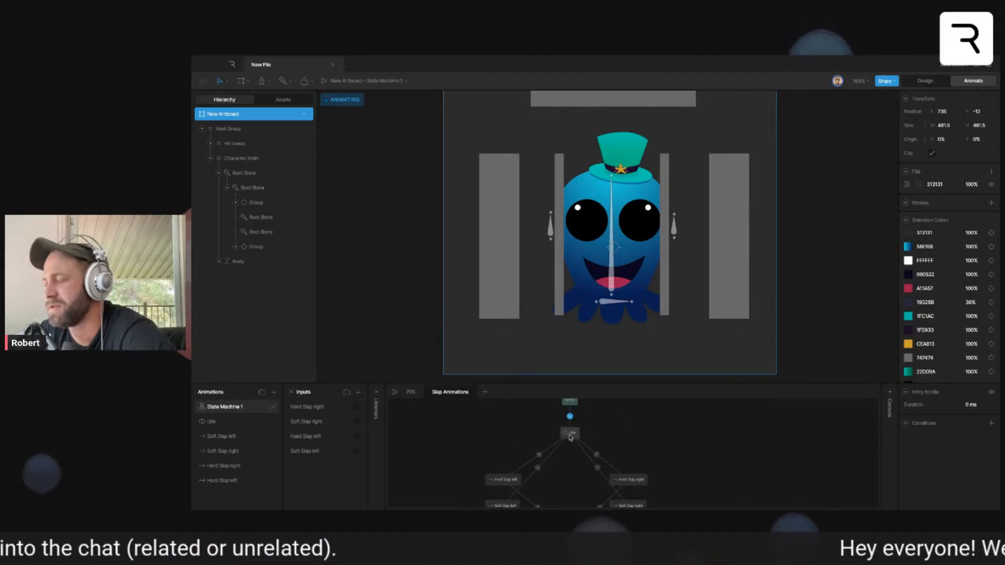
- Enable Exit Time with a value of 100 on all four transitions from the slap states to Idle
{"action": "right_click", "coordinate": [561, 470]}
{"action": "left_click", "coordinate": [537, 484]}
{"action": "left_click_drag", "start_coordinate": [543, 482], "coordinate": [538, 461]}
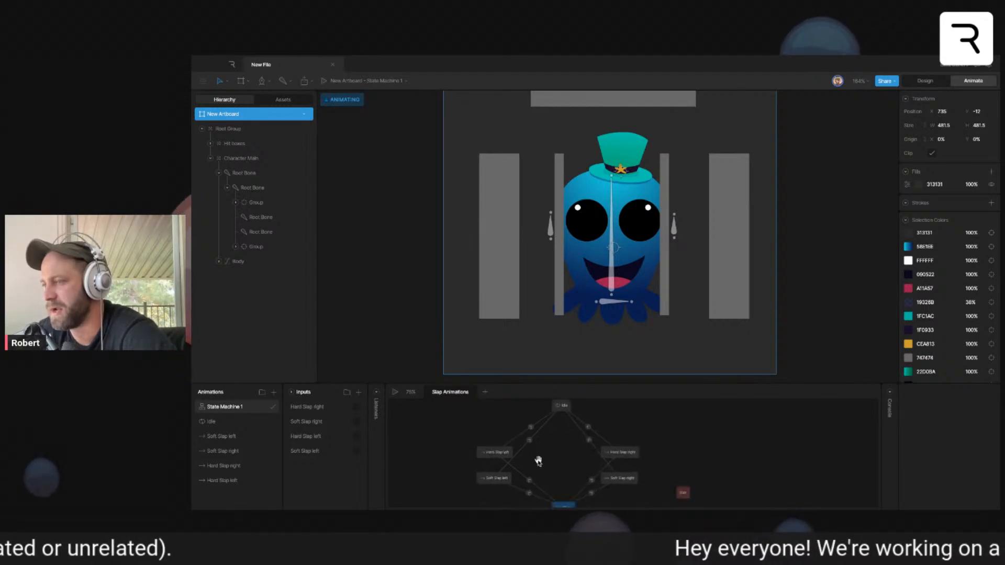
{"action": "left_click", "coordinate": [530, 439]}
{"action": "left_click", "coordinate": [531, 426], "text": "shift"}
{"action": "left_click", "coordinate": [589, 438], "text": "shift"}
{"action": "left_click", "coordinate": [589, 425], "text": "shift"}
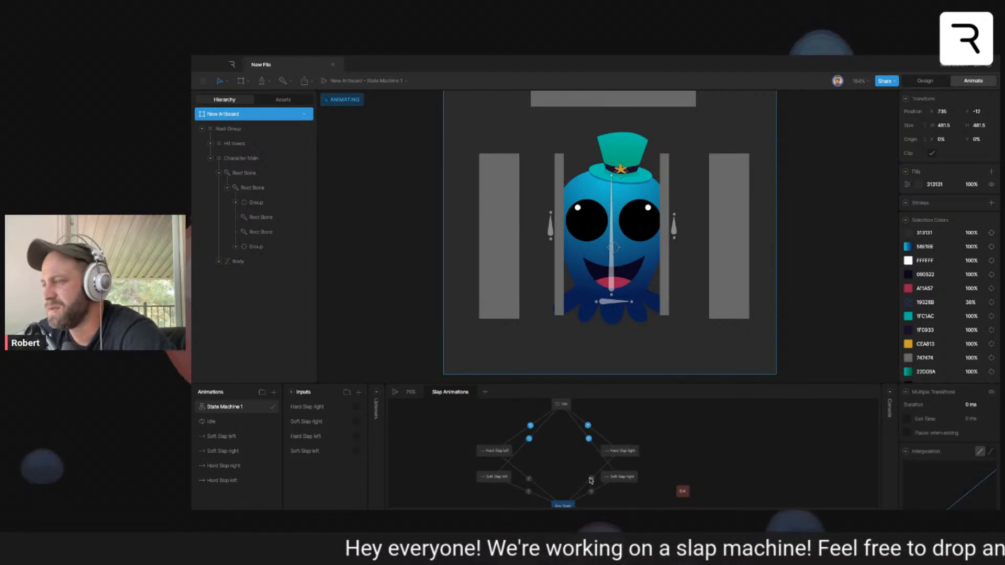
{"action": "left_click", "coordinate": [971, 418]}
{"action": "type", "text": "100"}
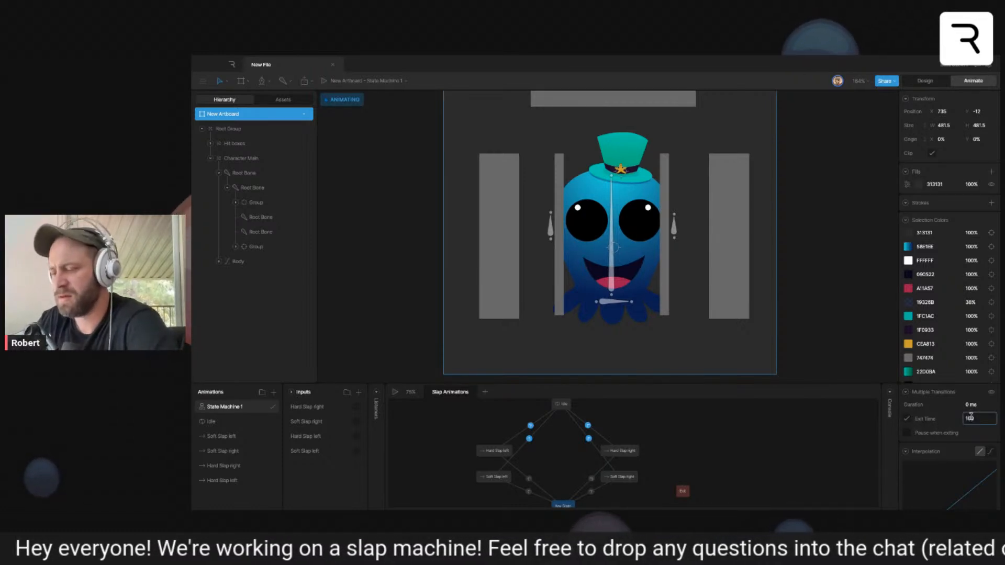
{"action": "left_click", "coordinate": [587, 433]}
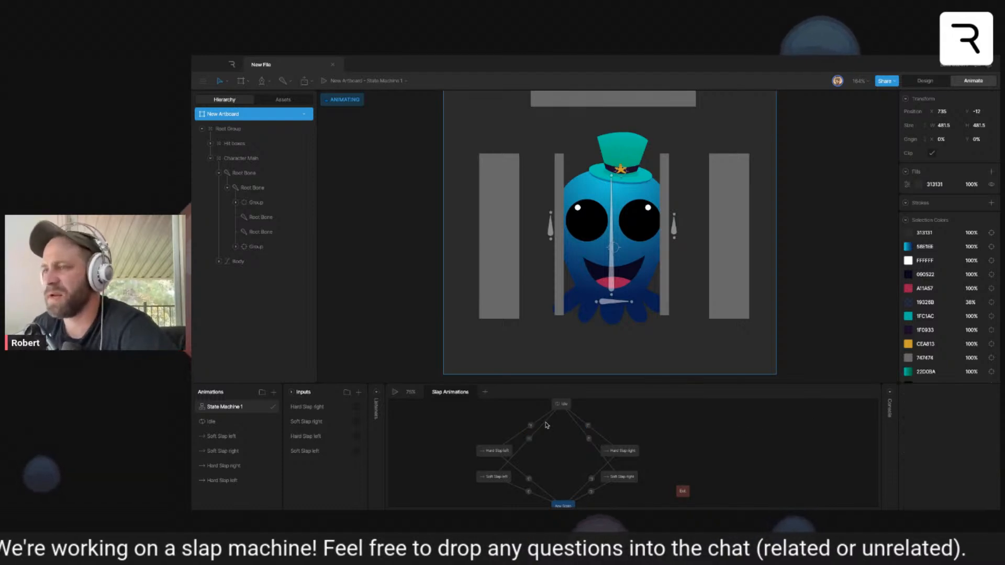
- Play the state machine, fire each of the four slap triggers to test the animations, and stop playback
{"action": "left_click", "coordinate": [395, 392]}
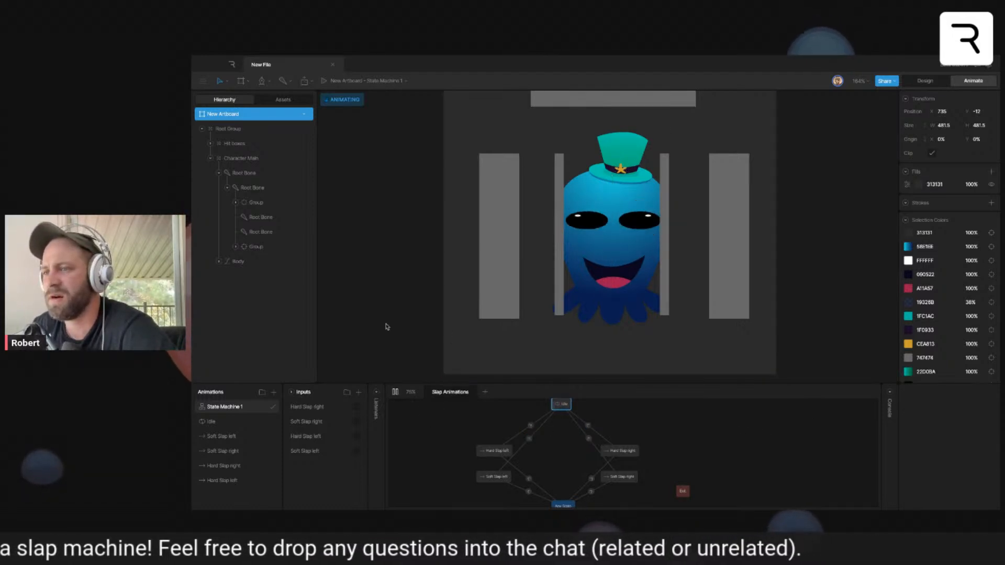
{"action": "left_click", "coordinate": [356, 408]}
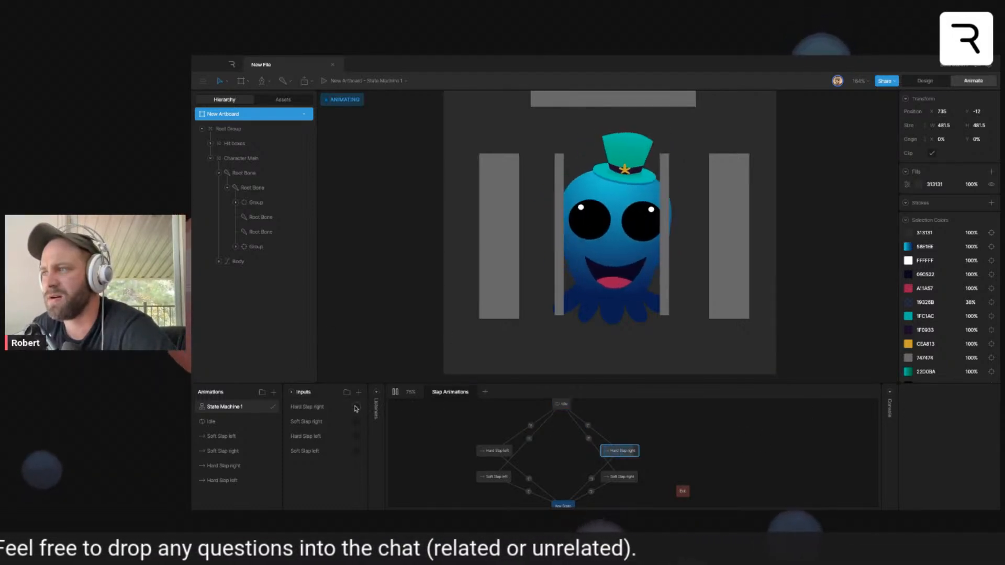
{"action": "left_click", "coordinate": [357, 422]}
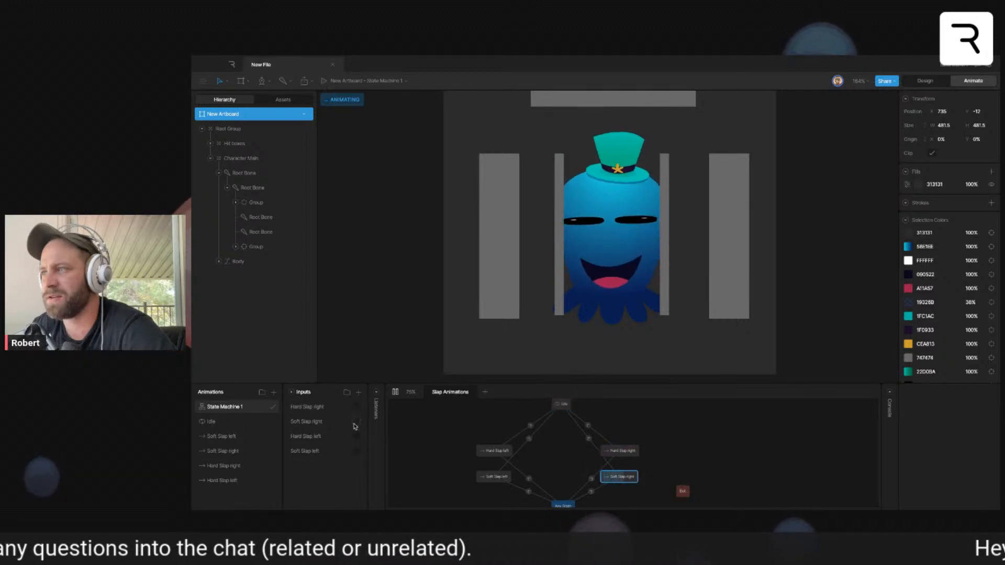
{"action": "left_click", "coordinate": [357, 437]}
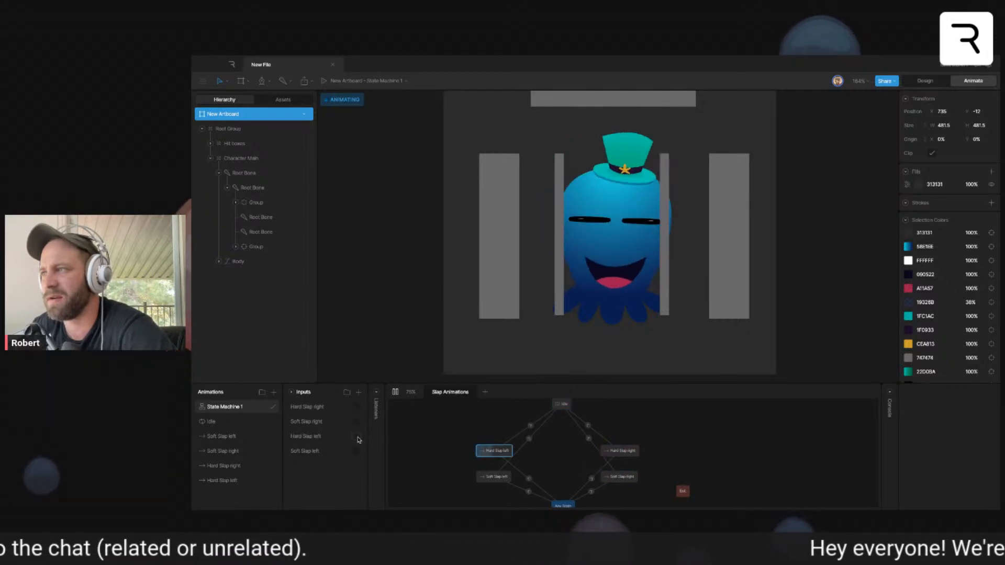
{"action": "left_click", "coordinate": [357, 452]}
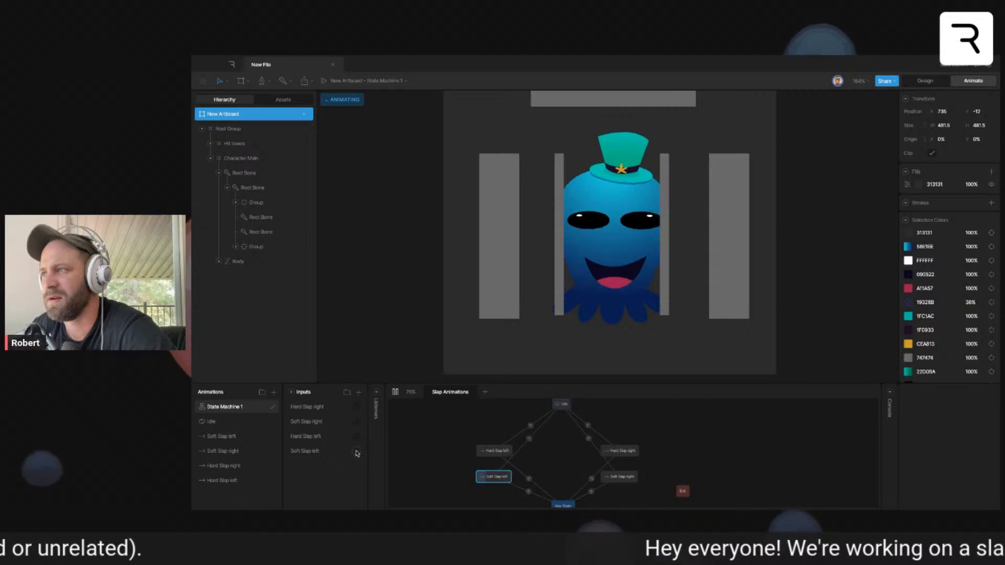
{"action": "left_click", "coordinate": [356, 452]}
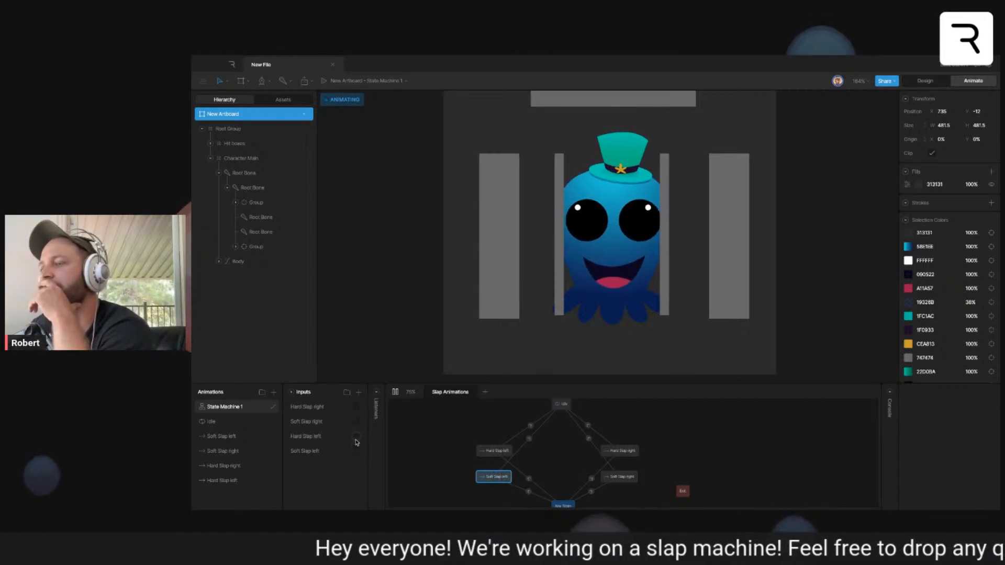
{"action": "left_click", "coordinate": [357, 437]}
{"action": "left_click", "coordinate": [357, 421]}
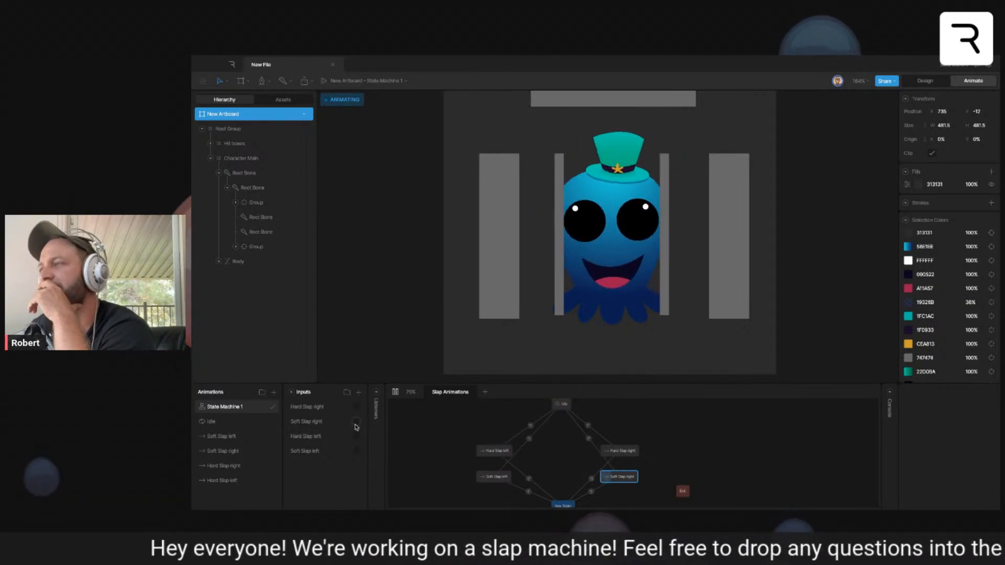
{"action": "left_click", "coordinate": [357, 410]}
{"action": "left_click", "coordinate": [395, 392]}
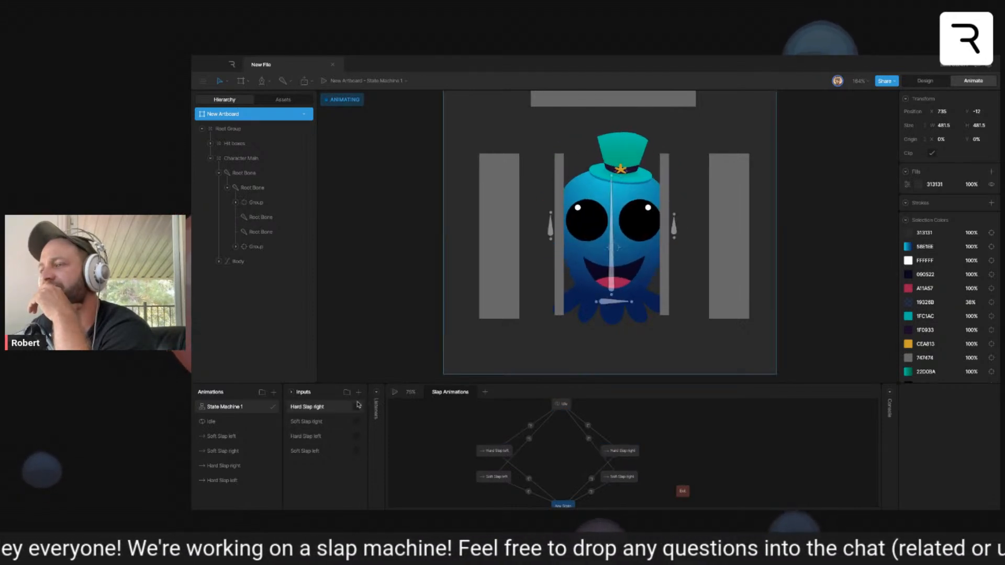
{"action": "left_click", "coordinate": [224, 451]}
{"action": "left_click", "coordinate": [222, 481]}
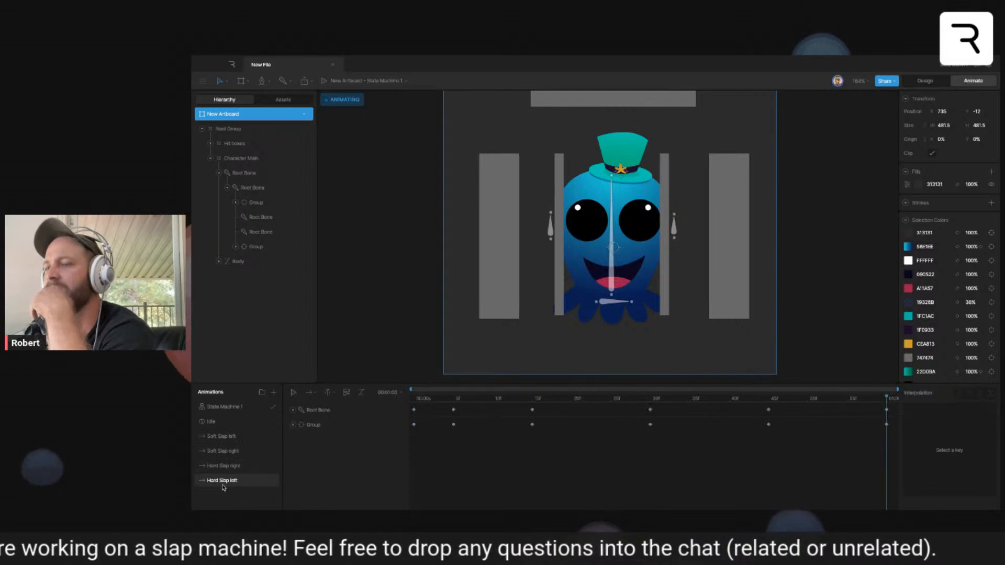
{"action": "left_click", "coordinate": [301, 425]}
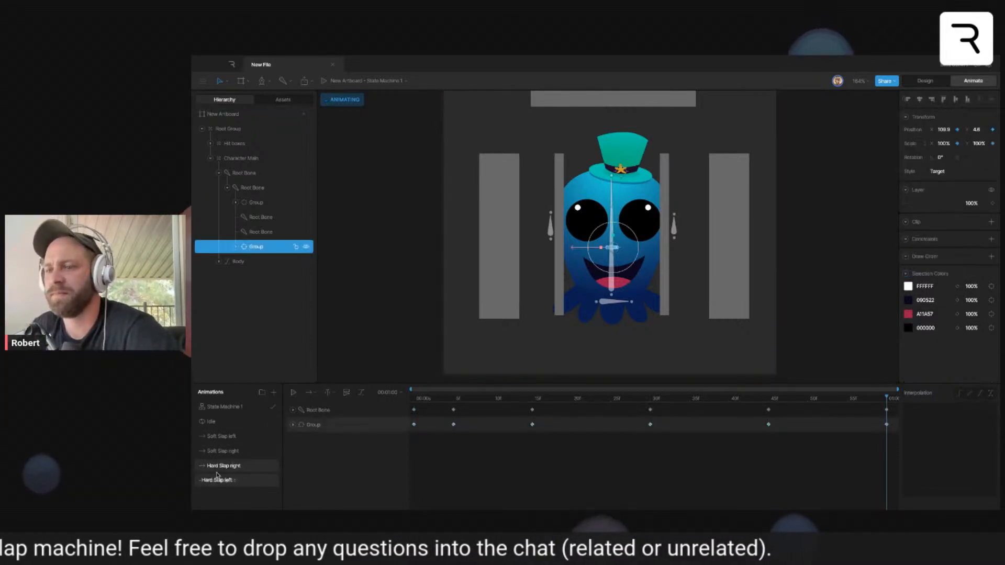
- In the Soft Slap left timeline, key both eyes' Y scale at frame 0 and squash both eyes to 18% Y scale at frame 4
{"action": "left_click", "coordinate": [223, 437]}
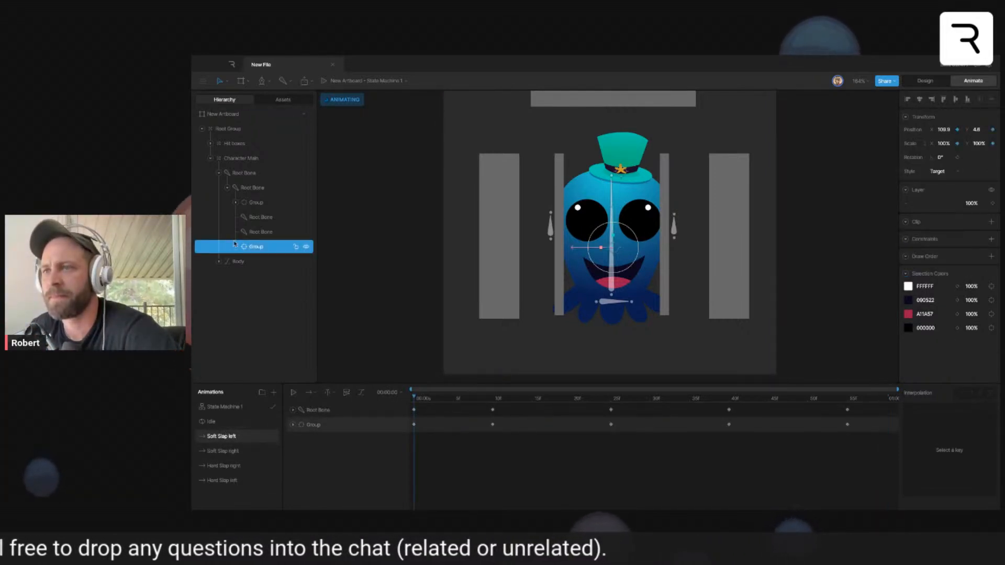
{"action": "left_click", "coordinate": [255, 203]}
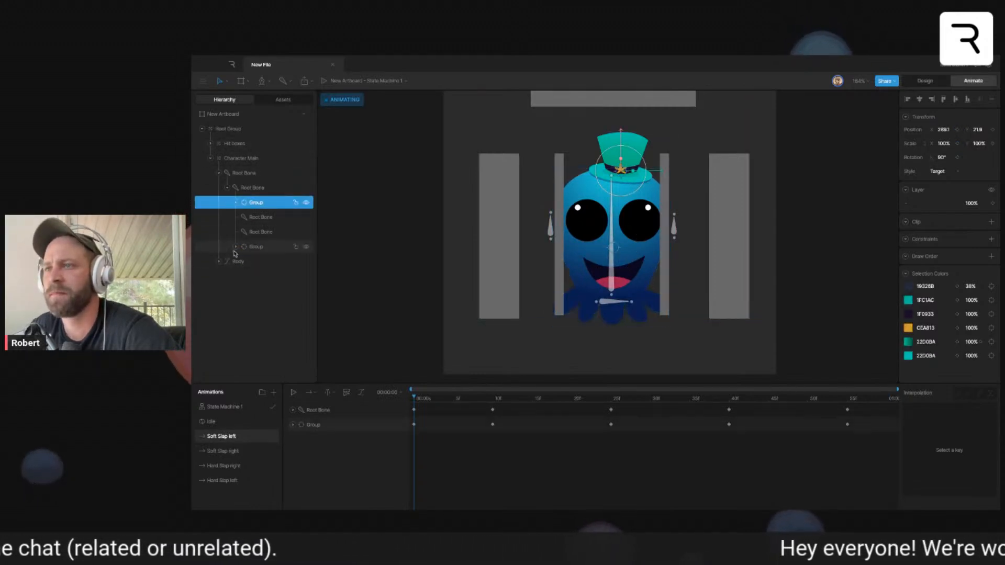
{"action": "left_click", "coordinate": [236, 247]}
{"action": "left_click", "coordinate": [268, 274]}
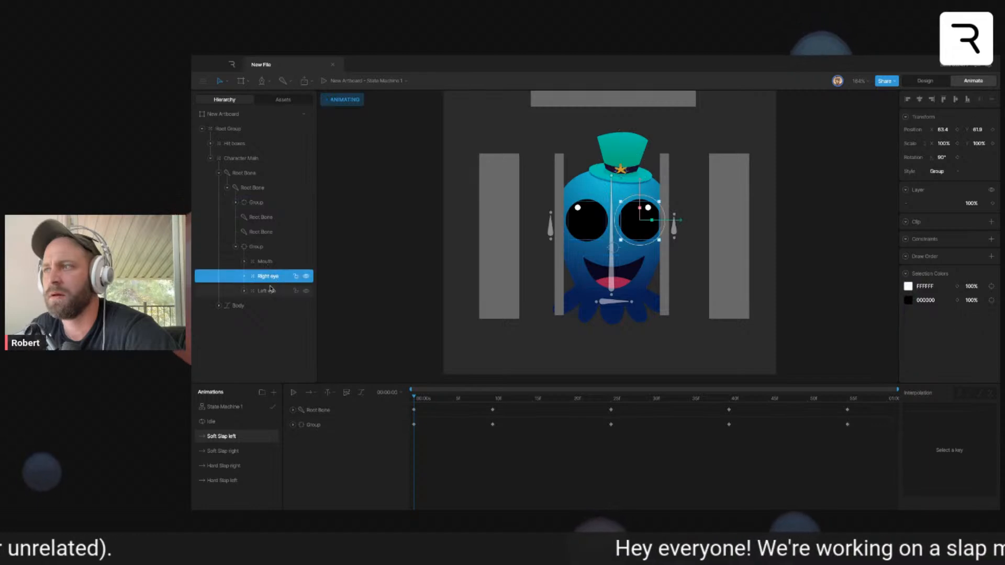
{"action": "left_click", "coordinate": [266, 262]}
{"action": "left_click", "coordinate": [267, 276]}
{"action": "left_click", "coordinate": [266, 291]}
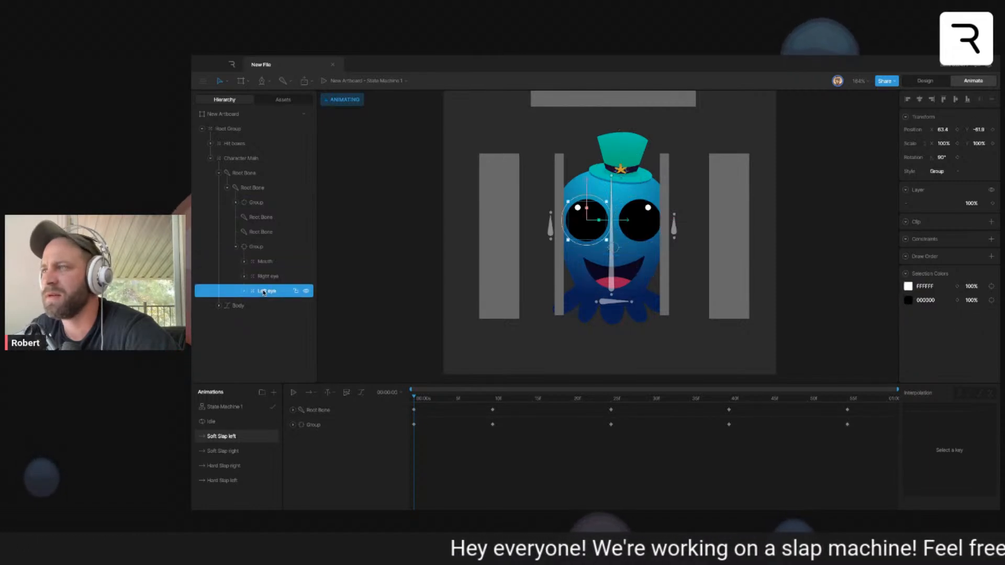
{"action": "left_click", "coordinate": [283, 278], "text": "shift"}
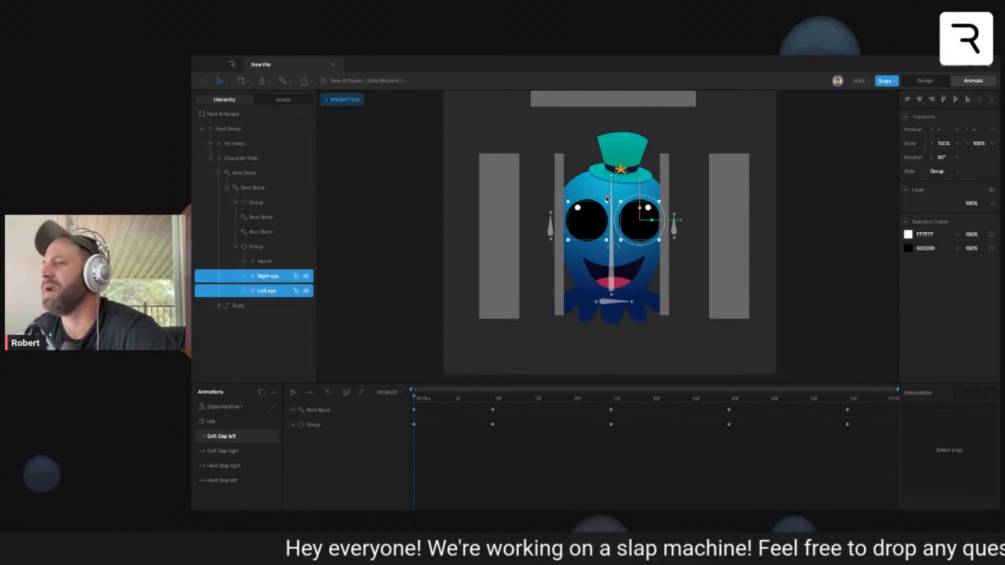
{"action": "left_click", "coordinate": [992, 143]}
{"action": "left_click_drag", "start_coordinate": [437, 399], "coordinate": [446, 399]}
{"action": "left_click_drag", "start_coordinate": [643, 209], "coordinate": [644, 235]}
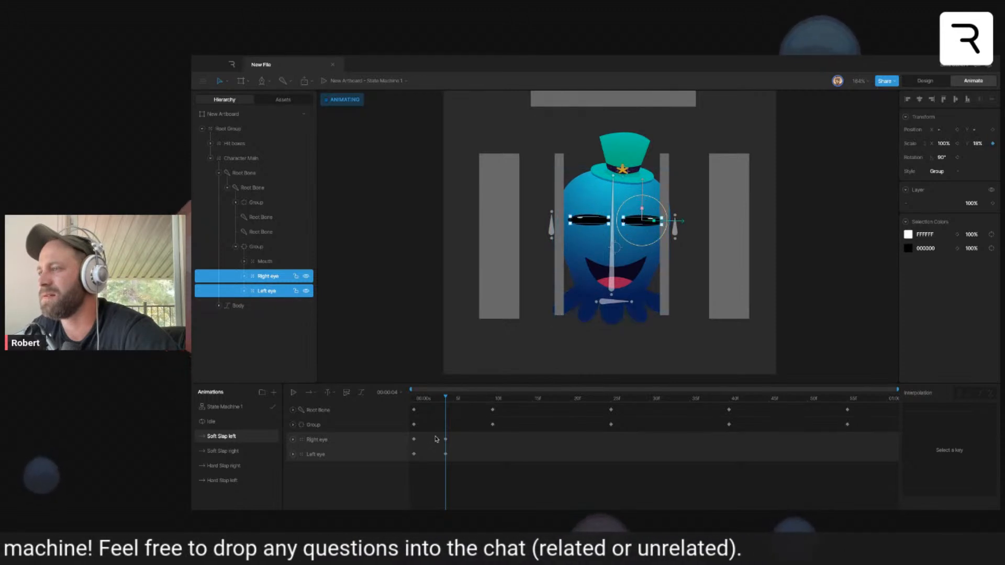
- Repeat the squashed-eye keys at frame 40 and the open-eye keys at frame 50, and give the eye keys cubic interpolation
{"action": "left_click_drag", "start_coordinate": [446, 401], "coordinate": [573, 404]}
{"action": "left_click_drag", "start_coordinate": [768, 415], "coordinate": [784, 399]}
{"action": "left_click_drag", "start_coordinate": [421, 435], "coordinate": [411, 459]}
{"action": "left_click_drag", "start_coordinate": [784, 398], "coordinate": [342, 396]}
{"action": "key", "text": "space"}
{"action": "left_click_drag", "start_coordinate": [849, 432], "coordinate": [727, 474]}
{"action": "left_click", "coordinate": [980, 394]}
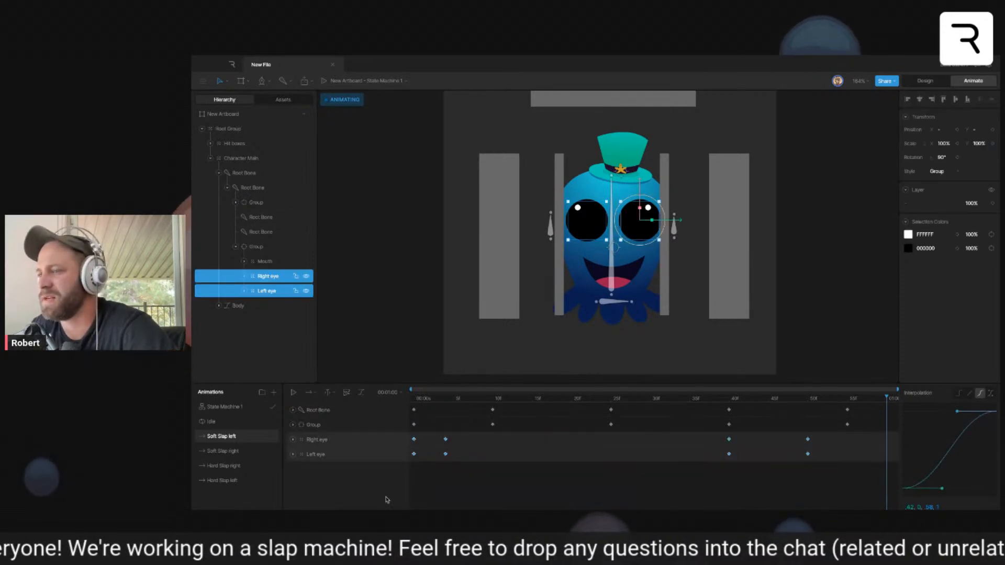
- Paste the eye keyframes at the start of the Soft Slap right timeline and play it back
{"action": "left_click", "coordinate": [223, 451]}
{"action": "left_click_drag", "start_coordinate": [467, 397], "coordinate": [300, 403]}
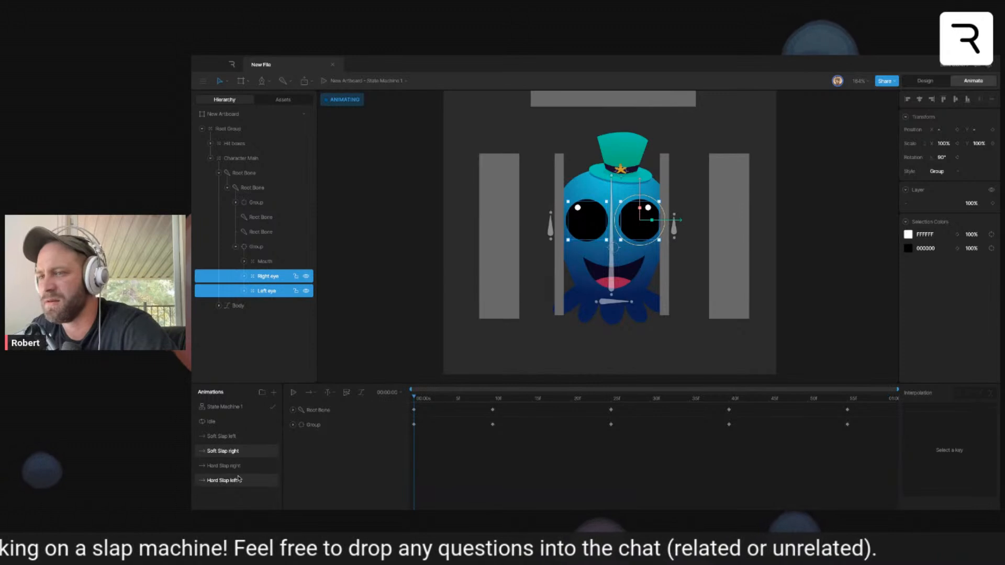
{"action": "key", "text": "super+v"}
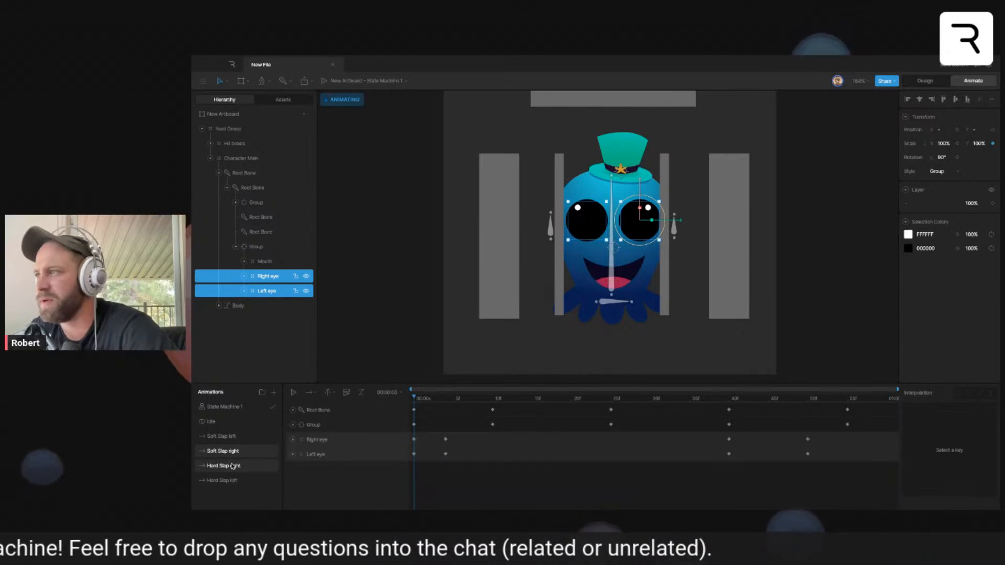
{"action": "key", "text": "space"}
- Paste the eye keyframes into Hard Slap right and set both eyes' Y scale to 2% at frames 4 and 40
{"action": "left_click", "coordinate": [232, 466]}
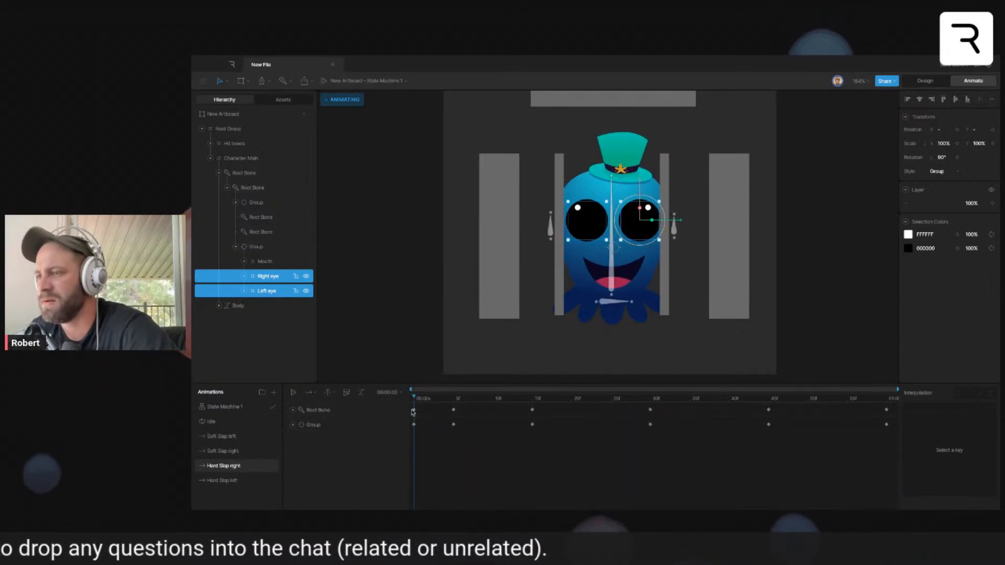
{"action": "key", "text": "super+v"}
{"action": "left_click_drag", "start_coordinate": [437, 399], "coordinate": [446, 400]}
{"action": "left_click_drag", "start_coordinate": [604, 207], "coordinate": [606, 211]}
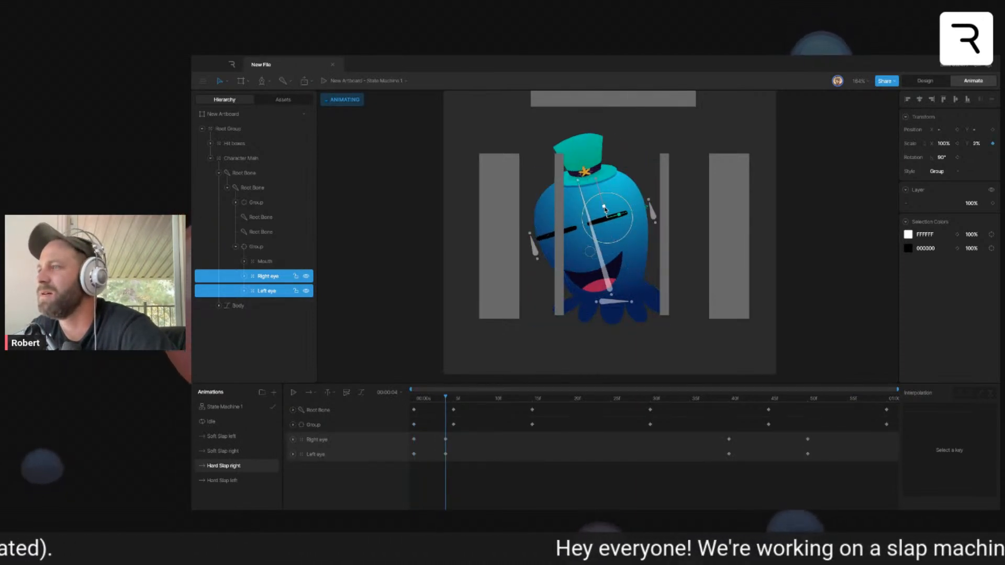
{"action": "left_click_drag", "start_coordinate": [467, 400], "coordinate": [729, 414]}
{"action": "left_click_drag", "start_coordinate": [457, 438], "coordinate": [441, 471]}
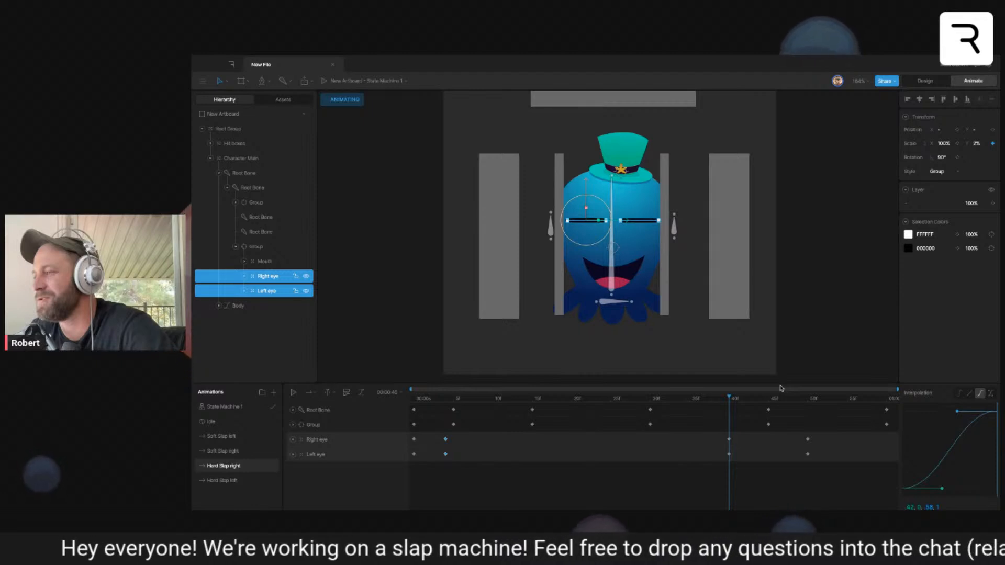
{"action": "key", "text": "Home"}
{"action": "left_click_drag", "start_coordinate": [834, 436], "coordinate": [795, 463]}
- Paste the Hard Slap right eye keyframes at the start of the Hard Slap left timeline, play it back, and deselect the eyes
{"action": "left_click", "coordinate": [222, 480]}
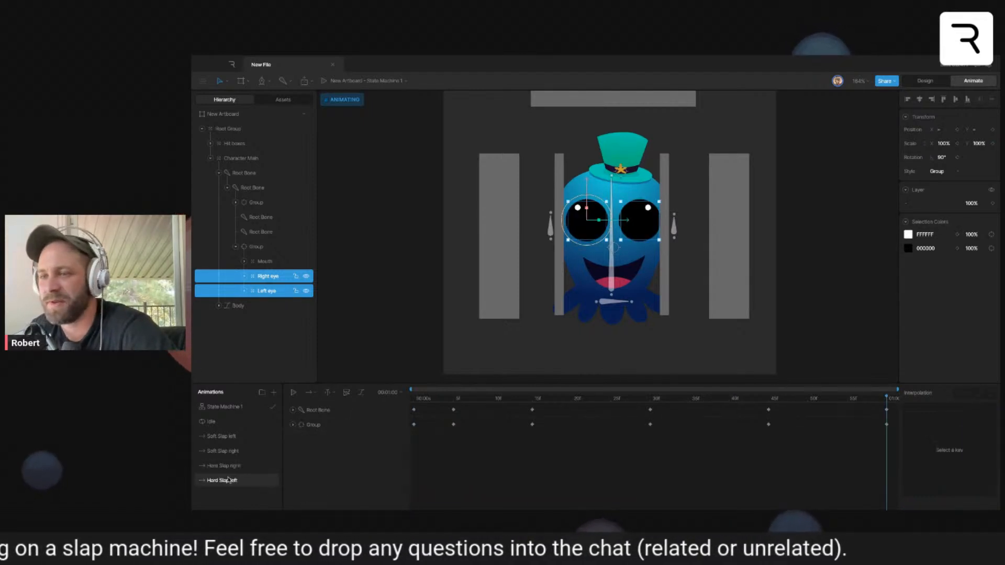
{"action": "key", "text": "Home"}
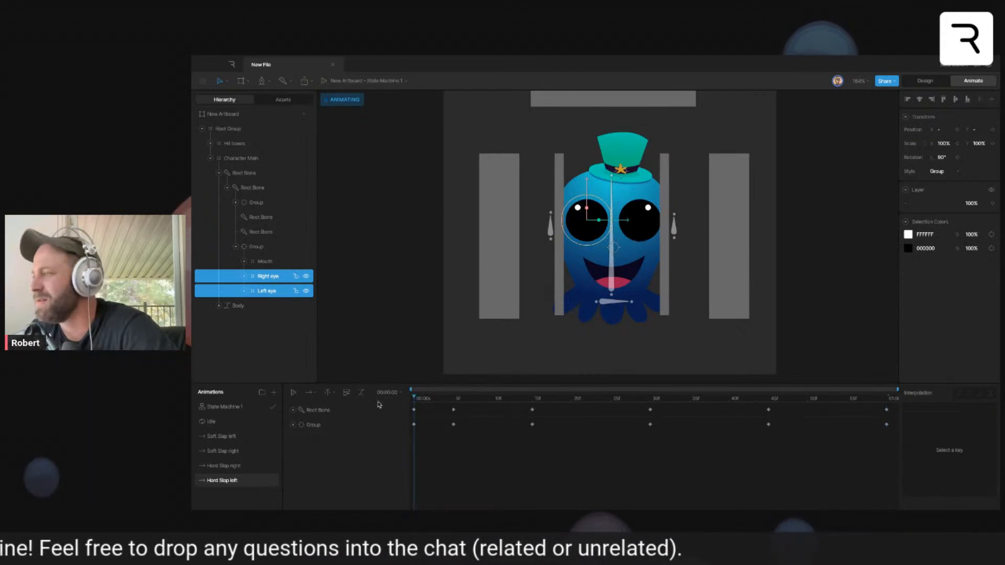
{"action": "key", "text": "space"}
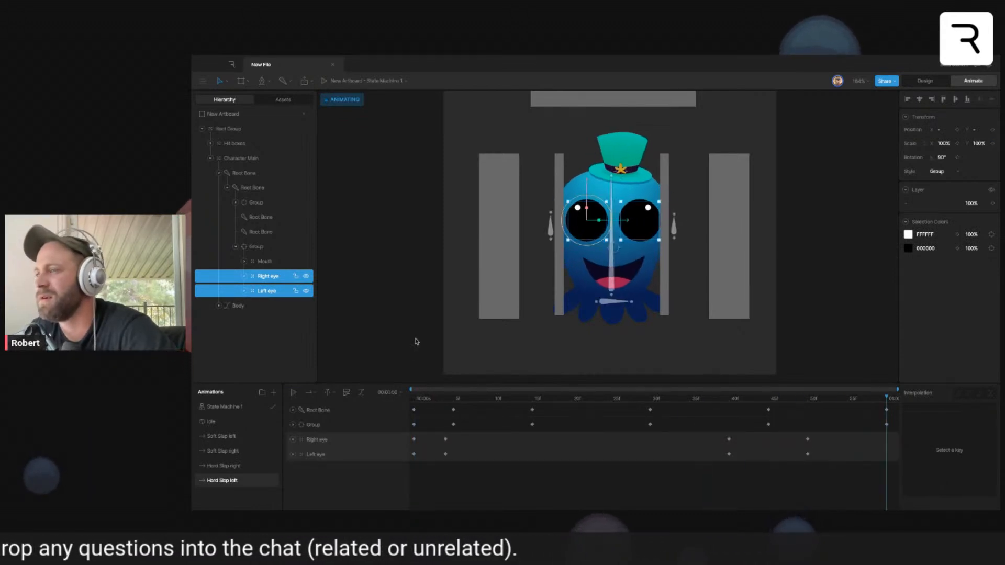
{"action": "left_click", "coordinate": [416, 341]}
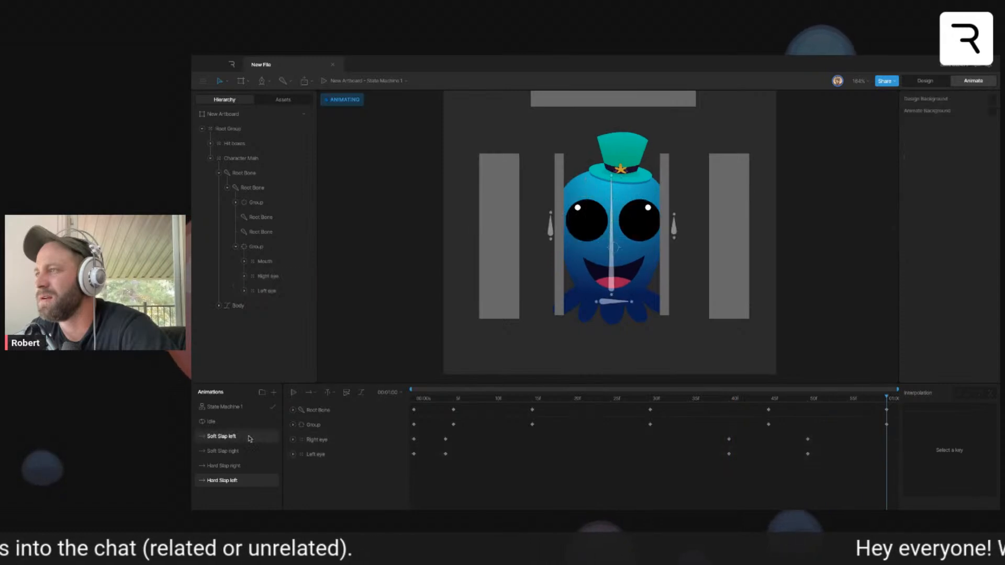
- Play State Machine 1, fire all four slap triggers to check the eye animation, and stop playback
{"action": "left_click", "coordinate": [225, 406]}
{"action": "left_click", "coordinate": [395, 392]}
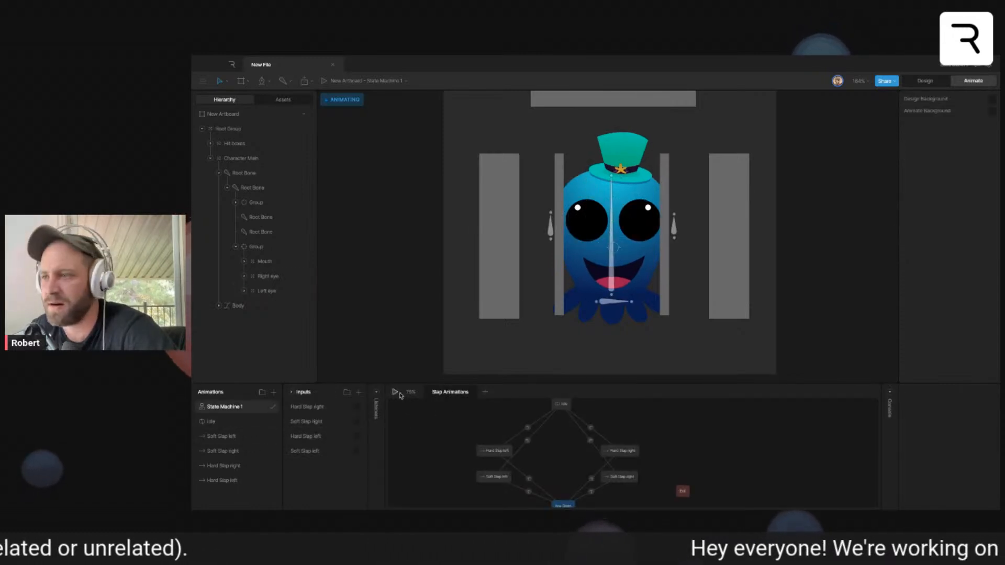
{"action": "left_click", "coordinate": [358, 407]}
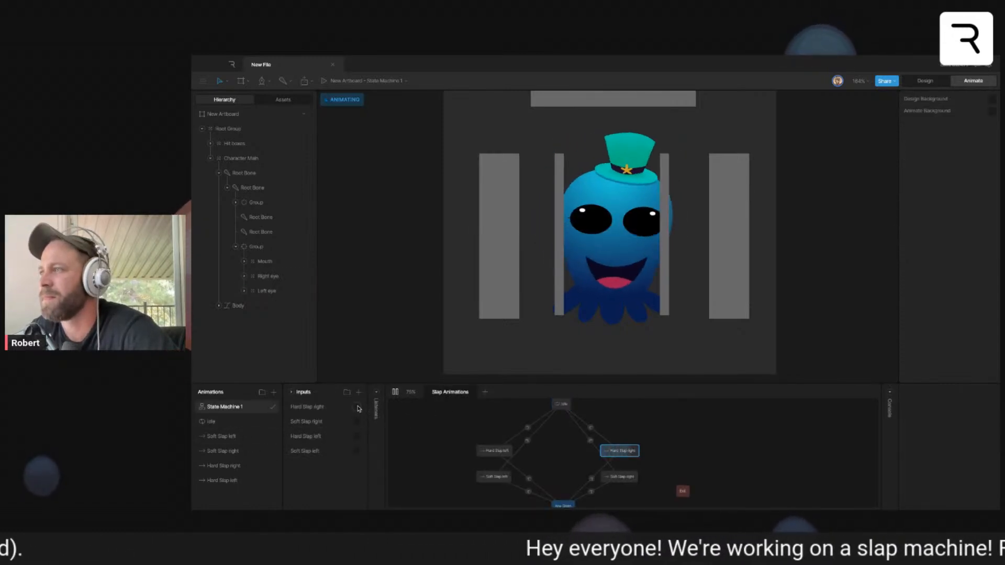
{"action": "left_click", "coordinate": [356, 422]}
{"action": "left_click", "coordinate": [356, 436]}
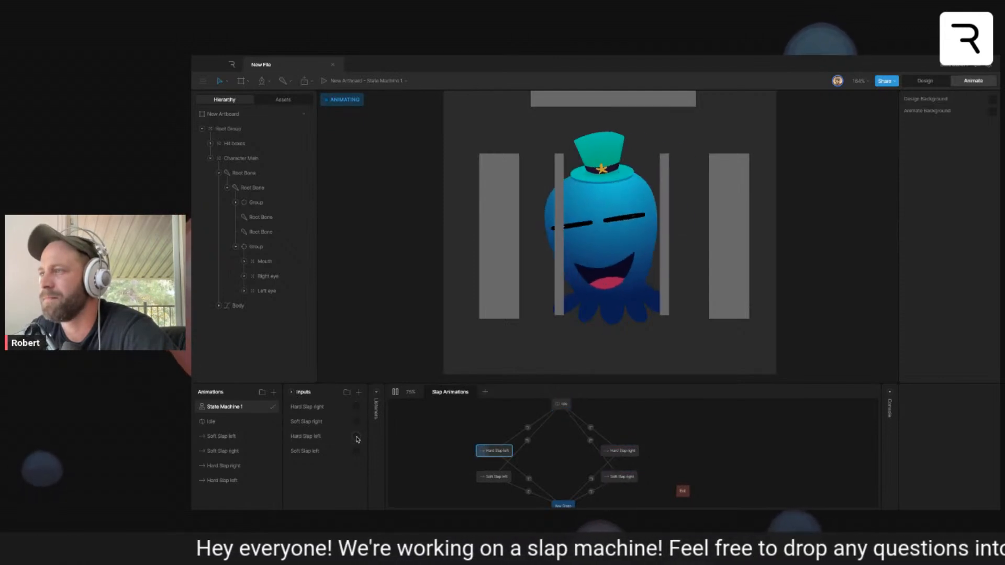
{"action": "left_click", "coordinate": [357, 452]}
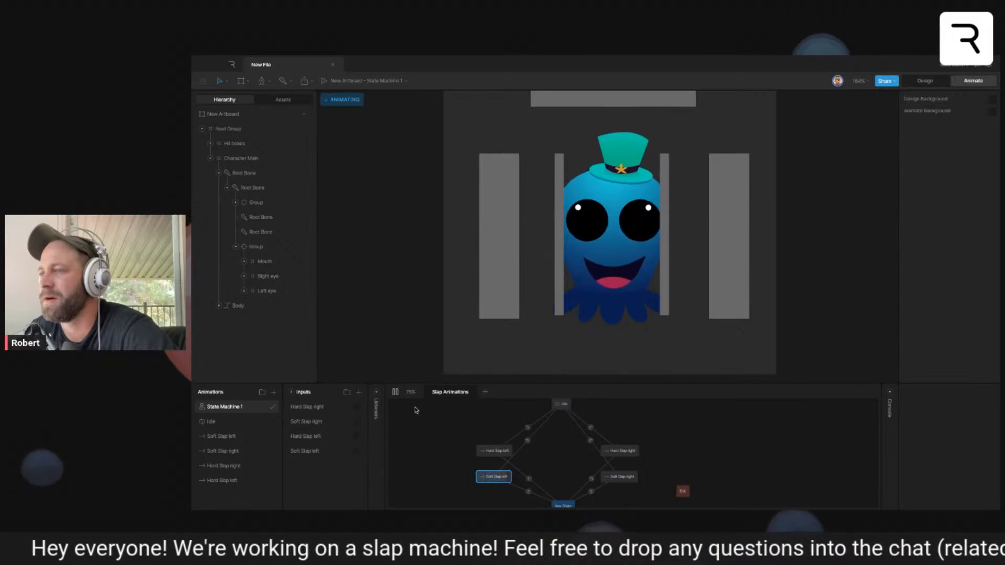
{"action": "left_click", "coordinate": [394, 393]}
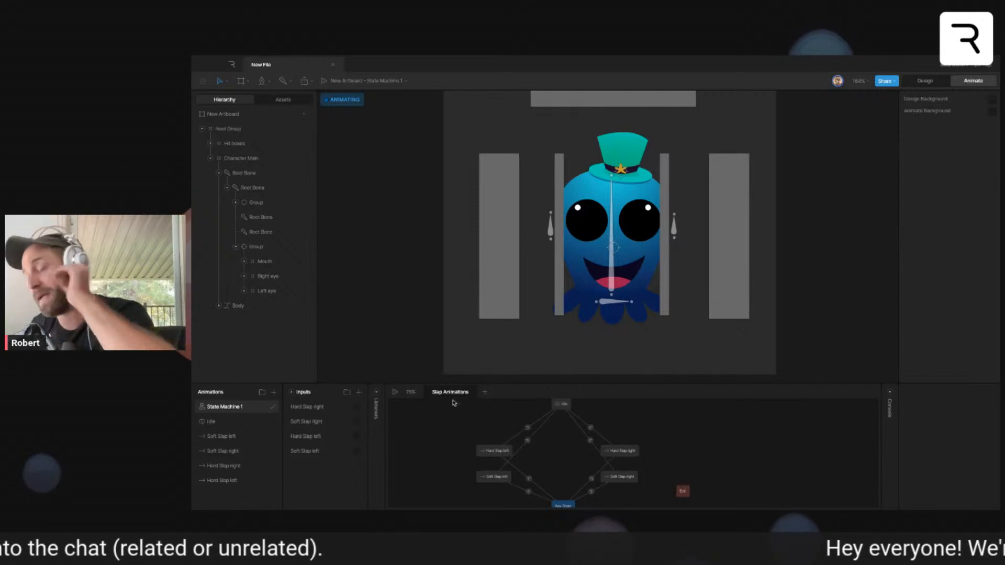
- Create an animations folder named "Slap Animations" below State Machine 1 and move the four slap timelines into it
{"action": "left_click", "coordinate": [225, 466]}
{"action": "left_click", "coordinate": [263, 392]}
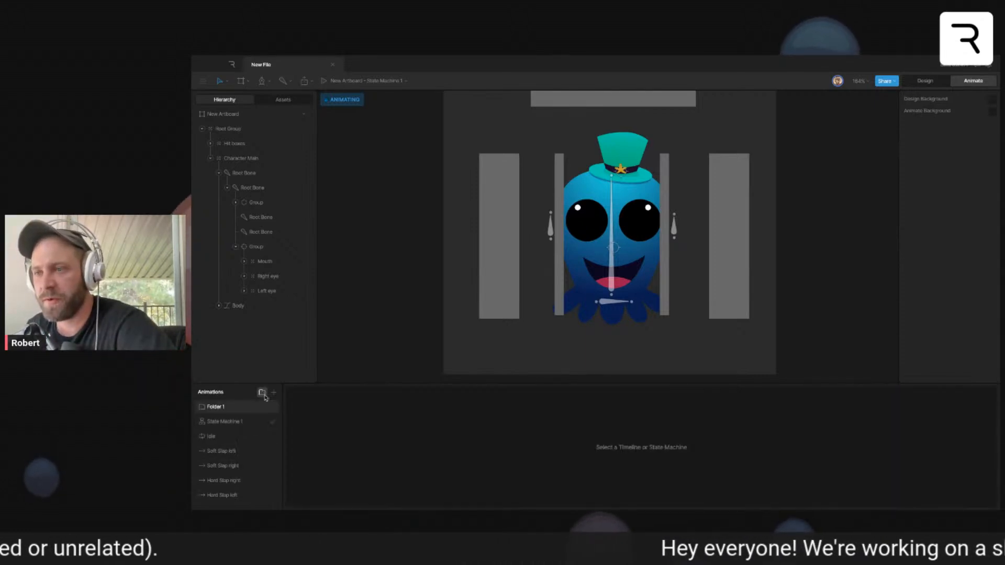
{"action": "left_click_drag", "start_coordinate": [212, 408], "coordinate": [221, 427]}
{"action": "double_click", "coordinate": [218, 422]}
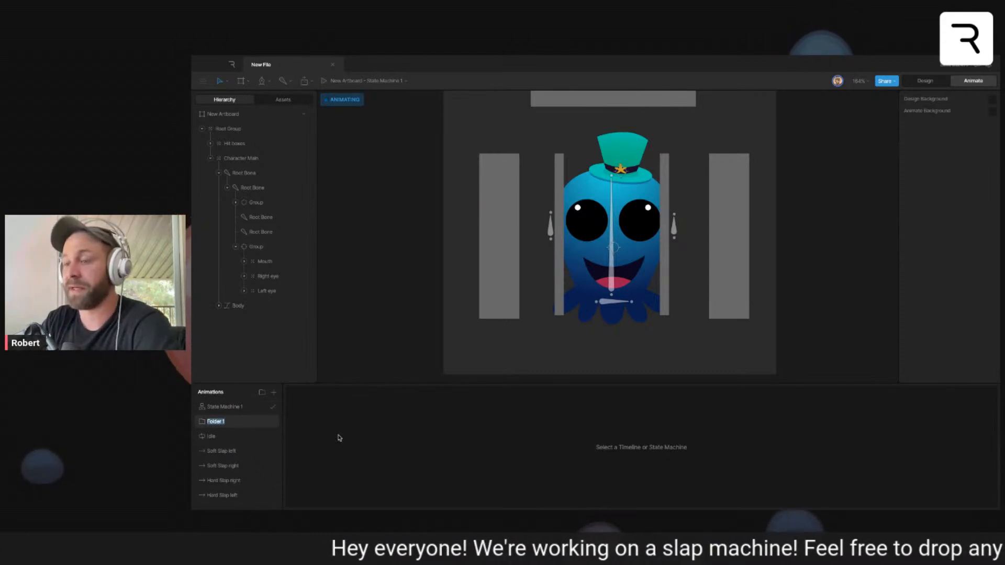
{"action": "type", "text": "Slap Animations"}
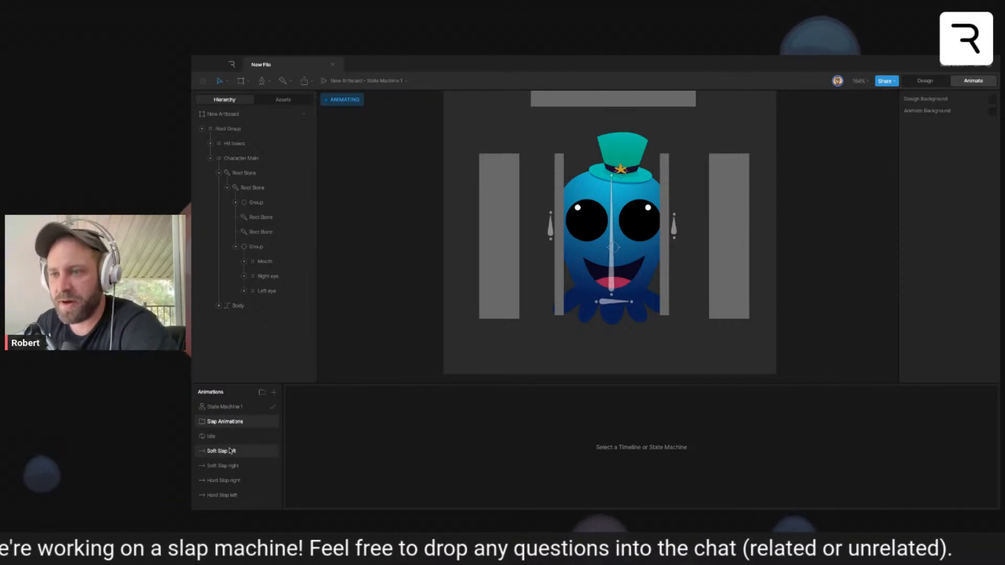
{"action": "left_click_drag", "start_coordinate": [231, 451], "coordinate": [230, 423]}
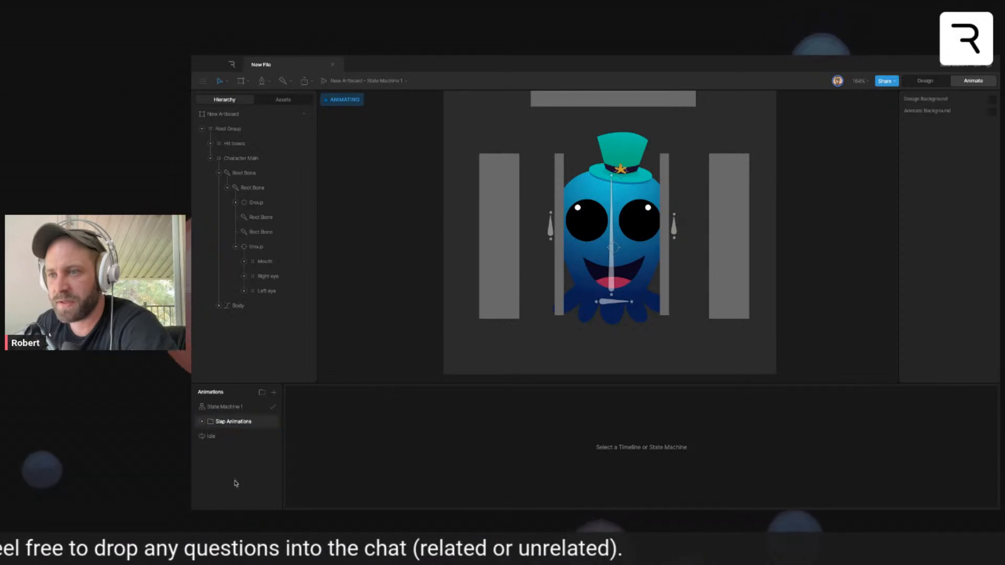
- Create an inputs folder named "Slap Triggers" in State Machine 1 and move the four slap triggers into it
{"action": "left_click", "coordinate": [228, 406]}
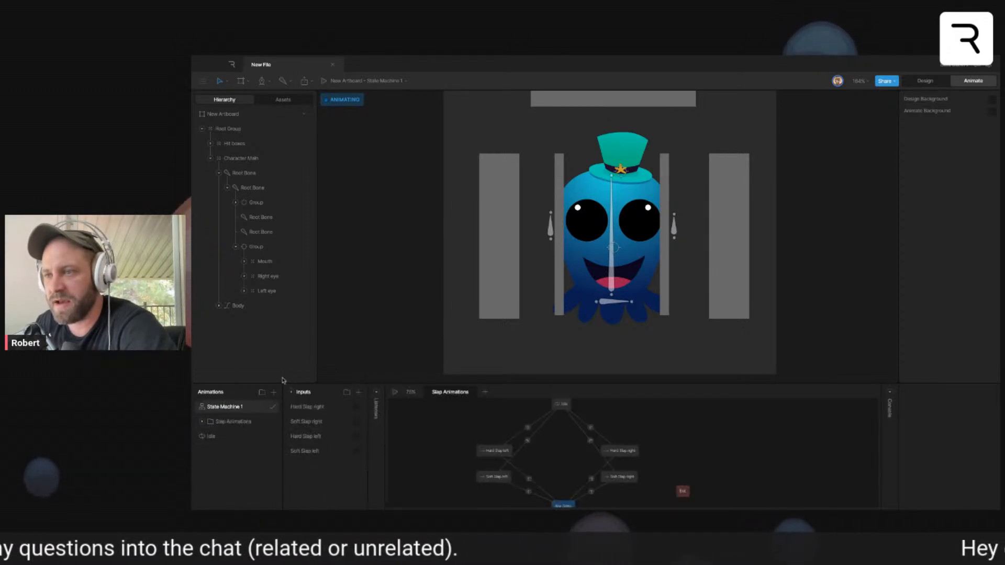
{"action": "left_click", "coordinate": [360, 392]}
{"action": "left_click", "coordinate": [347, 392]}
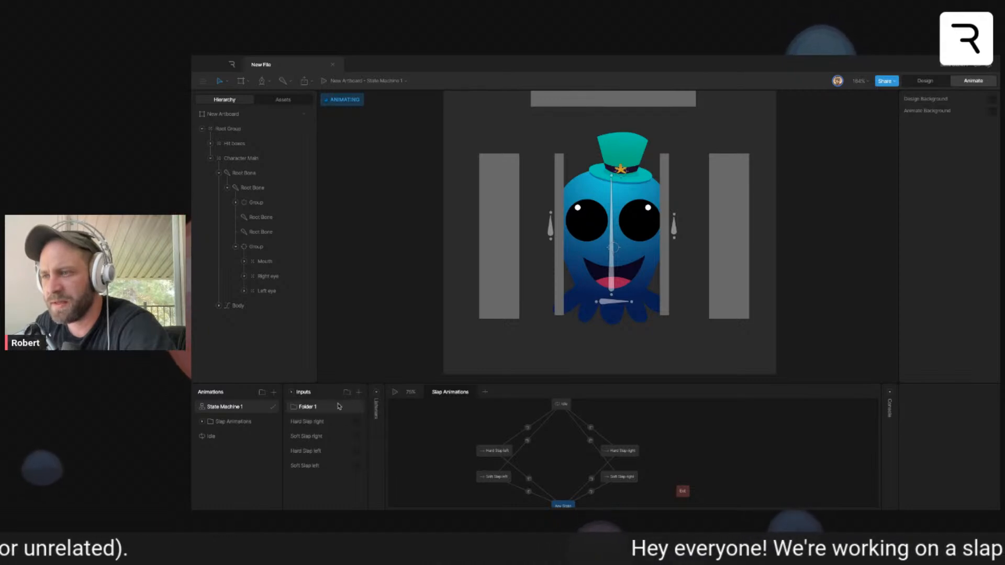
{"action": "double_click", "coordinate": [313, 408]}
{"action": "type", "text": "Di"}
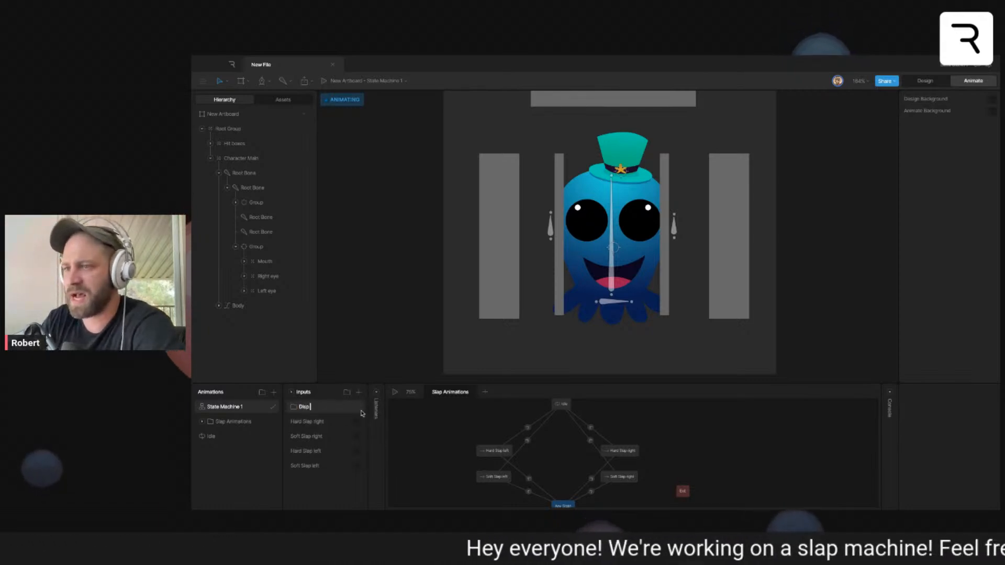
{"action": "key", "text": "BackSpace"}
{"action": "type", "text": "Slap"}
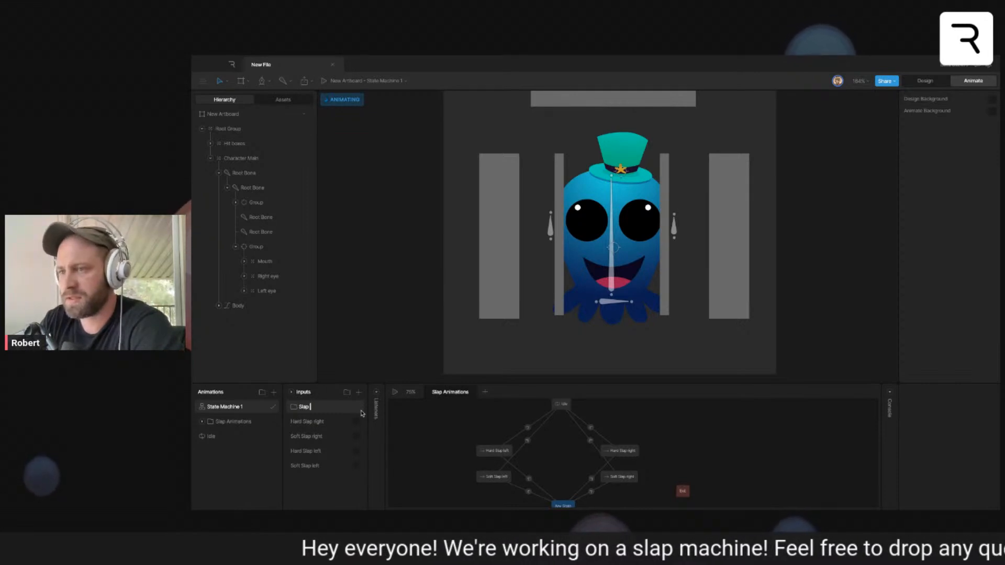
{"action": "type", "text": " Triggers"}
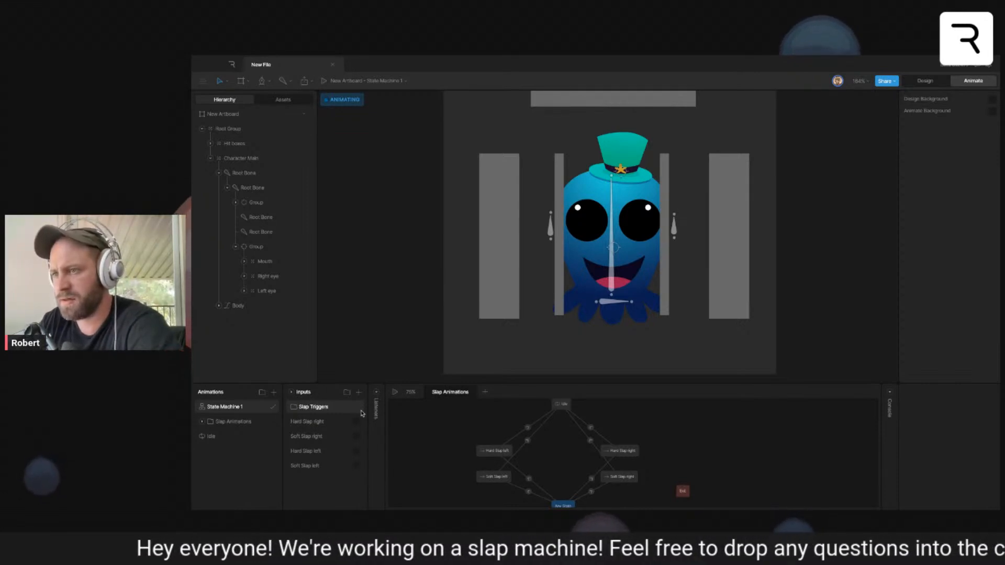
{"action": "left_click_drag", "start_coordinate": [313, 423], "coordinate": [313, 408]}
{"action": "left_click_drag", "start_coordinate": [312, 423], "coordinate": [313, 409]}
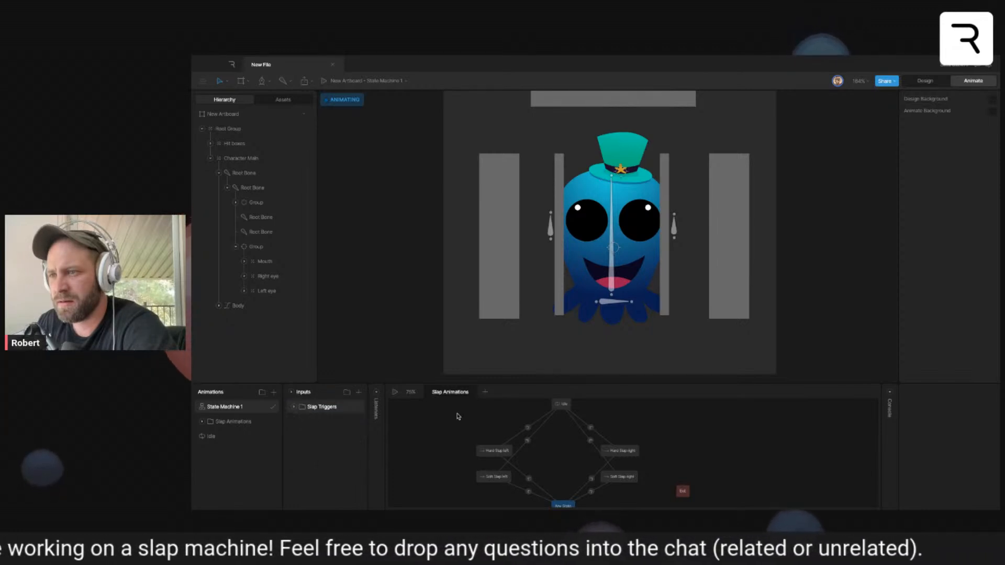
- Create a new timeline animation named "Entry Right"
{"action": "left_click", "coordinate": [450, 436]}
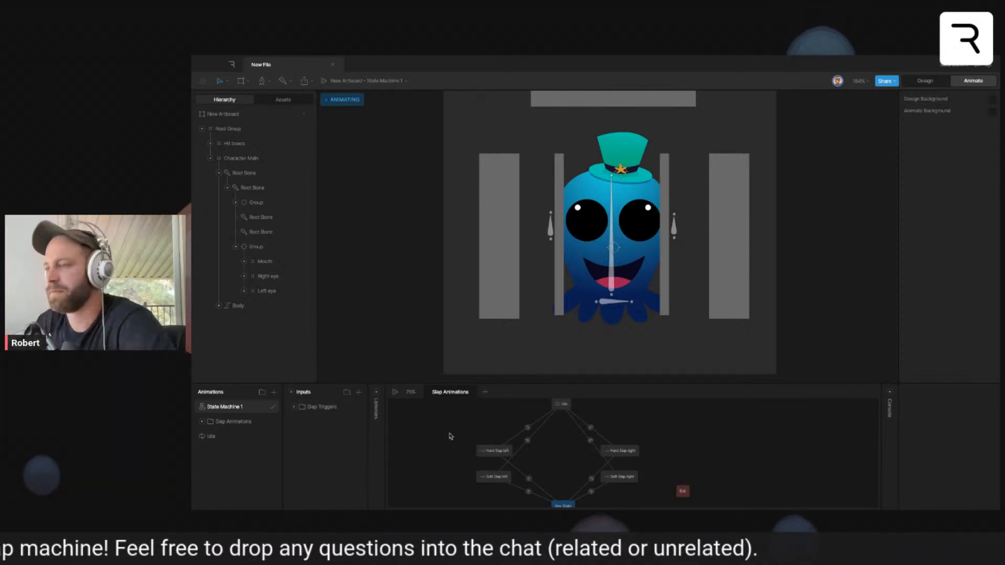
{"action": "left_click", "coordinate": [273, 392]}
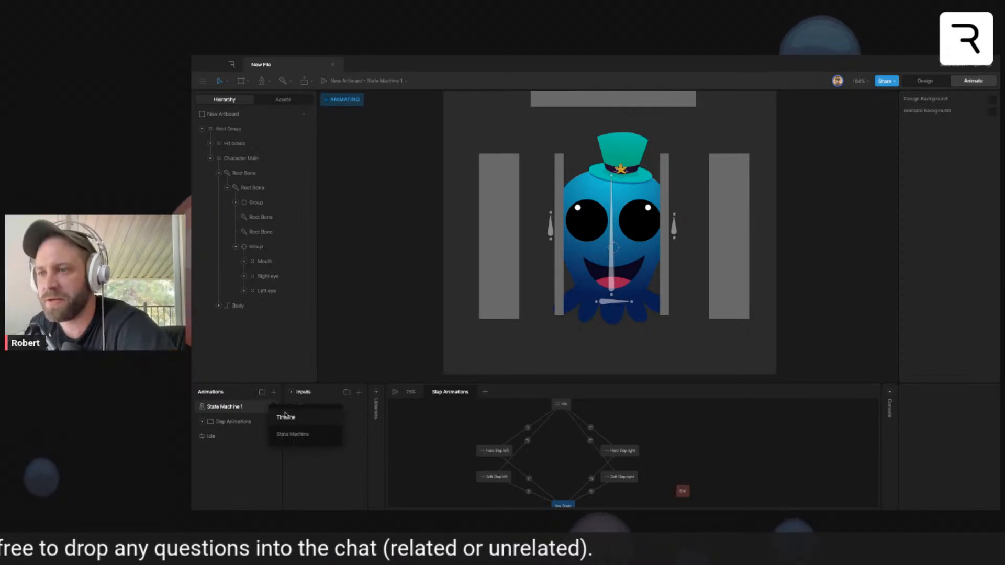
{"action": "left_click", "coordinate": [273, 415]}
{"action": "double_click", "coordinate": [209, 408]}
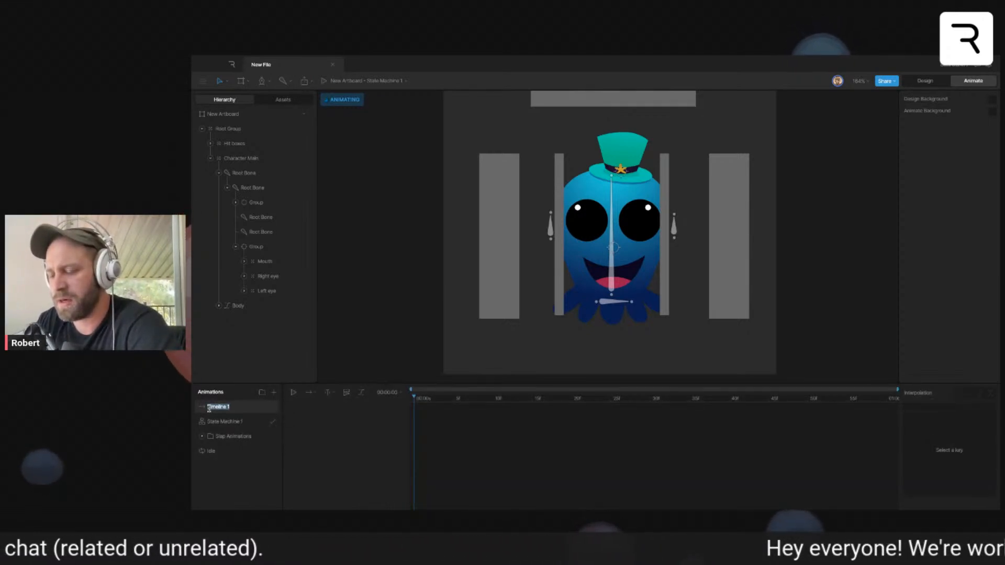
{"action": "type", "text": "Sl"}
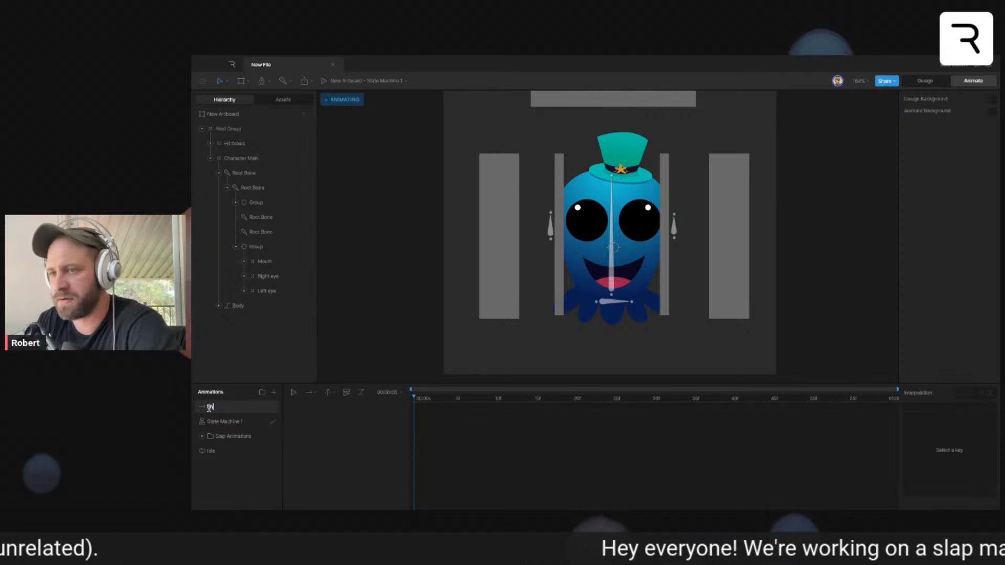
{"action": "type", "text": "ntry R"}
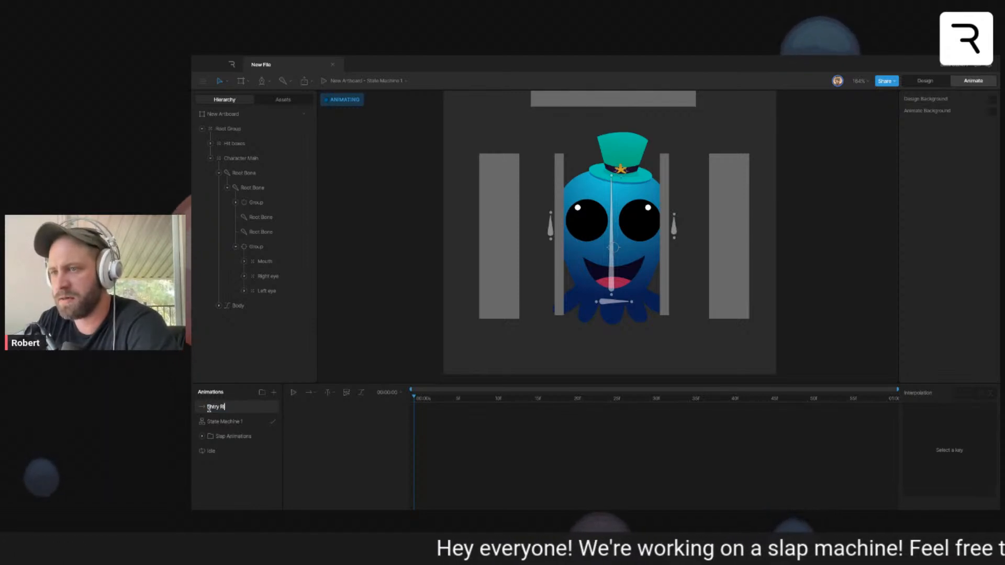
{"action": "type", "text": "ight"}
{"action": "key", "text": "Return"}
- Add another timeline named "Slap Determine" above Entry Right and reselect the Entry Right timeline
{"action": "left_click", "coordinate": [272, 394]}
{"action": "left_click", "coordinate": [286, 417]}
{"action": "double_click", "coordinate": [219, 408]}
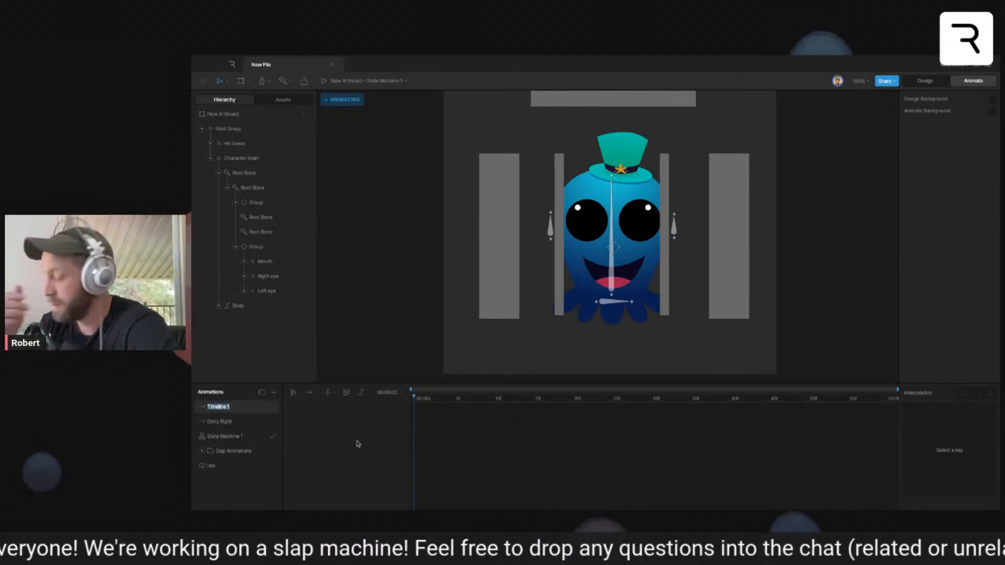
{"action": "type", "text": "Slap Determine"}
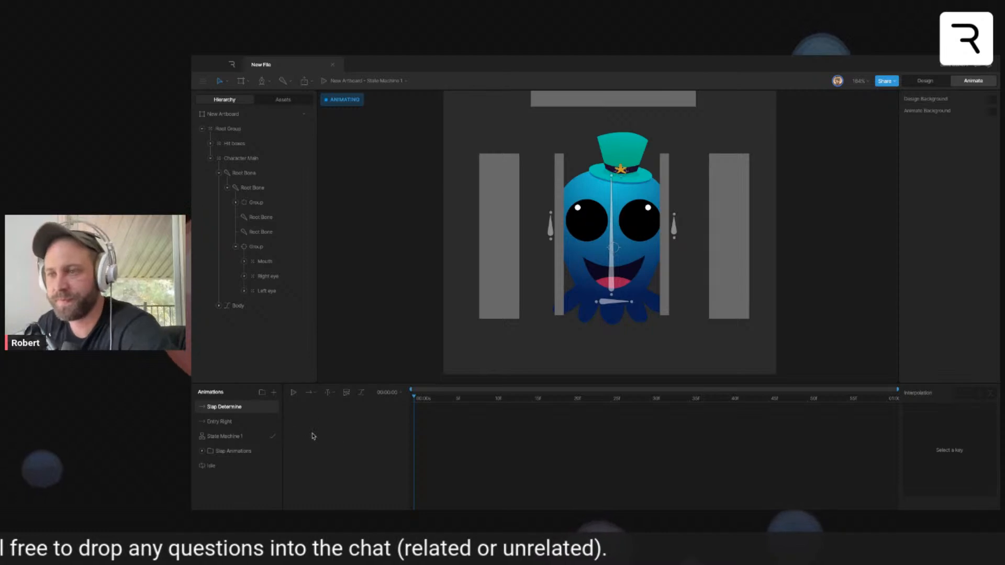
{"action": "left_click", "coordinate": [255, 423]}
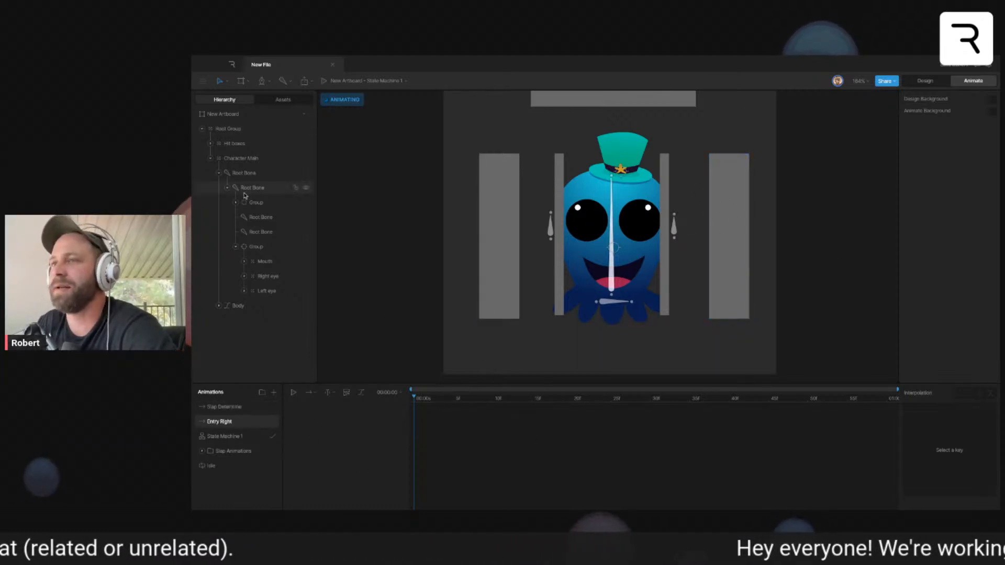
- Create a timeline named "Idle" and place it directly below Entry Right in the animations list
{"action": "left_click", "coordinate": [273, 394]}
{"action": "left_click", "coordinate": [287, 419]}
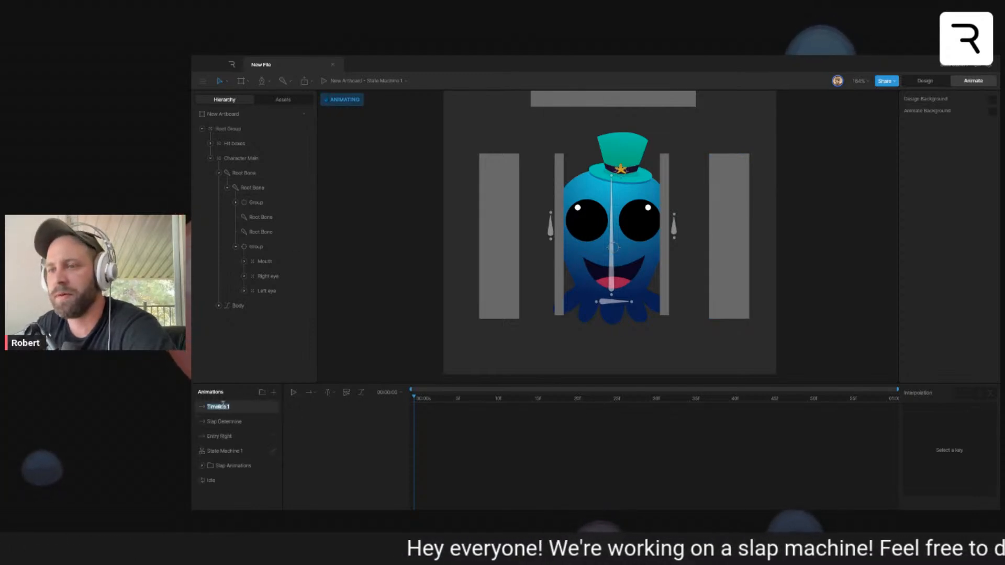
{"action": "type", "text": "Idle"}
{"action": "left_click_drag", "start_coordinate": [224, 407], "coordinate": [215, 438]}
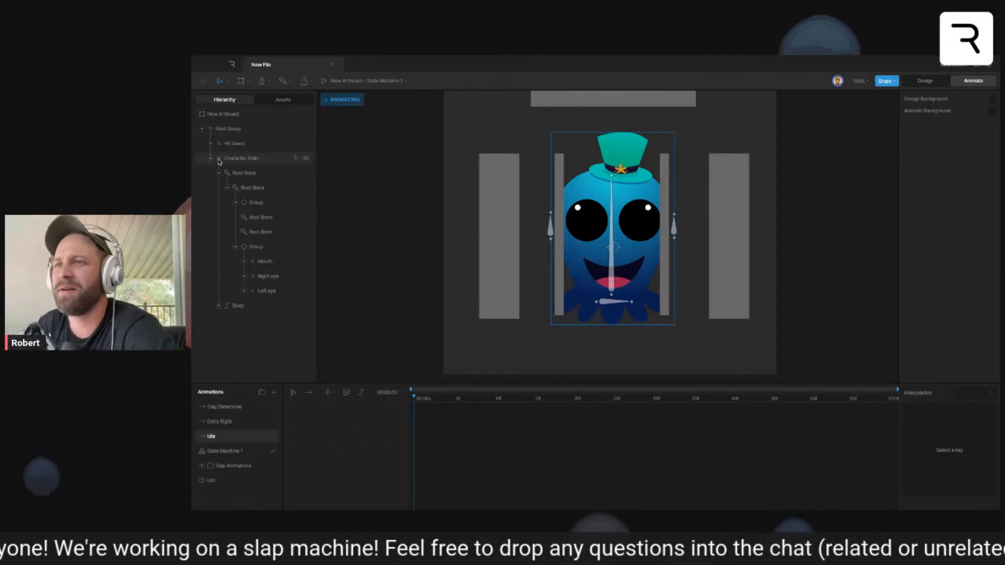
- Key the 100% X and Y scale of the Left, Right and Top Detect hit boxes at the start of the new Idle timeline
{"action": "left_click", "coordinate": [500, 220]}
{"action": "left_click", "coordinate": [729, 220], "text": "shift"}
{"action": "scroll", "coordinate": [729, 220], "scroll_direction": "up", "scroll_amount": 2}
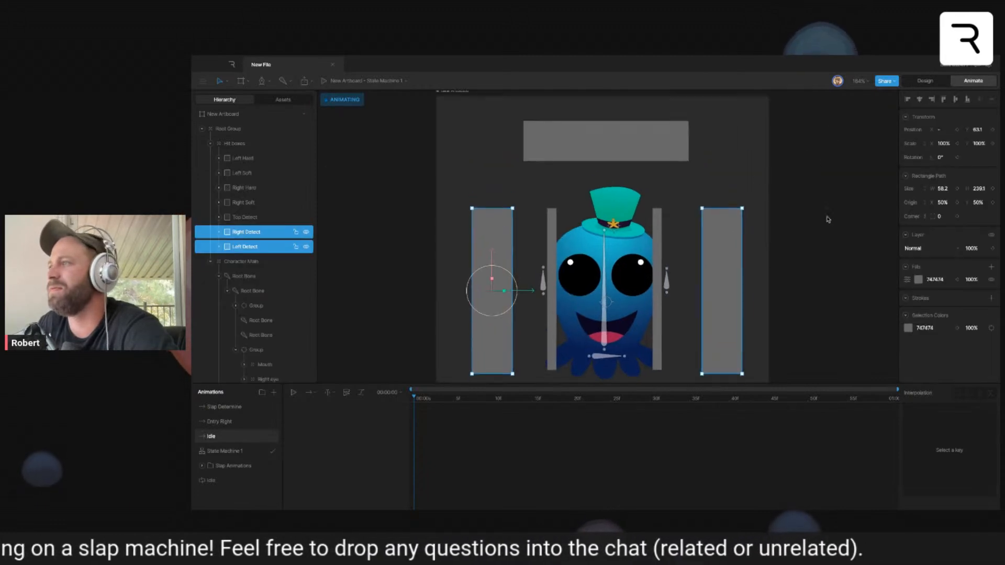
{"action": "left_click", "coordinate": [642, 154], "text": "shift"}
{"action": "scroll", "coordinate": [642, 154], "scroll_direction": "down", "scroll_amount": 2}
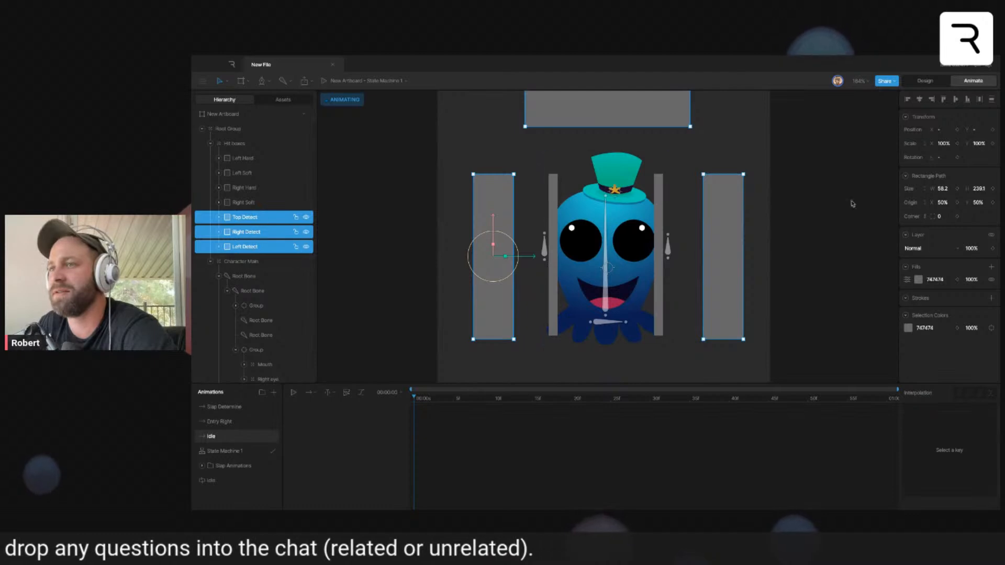
{"action": "left_click", "coordinate": [958, 144]}
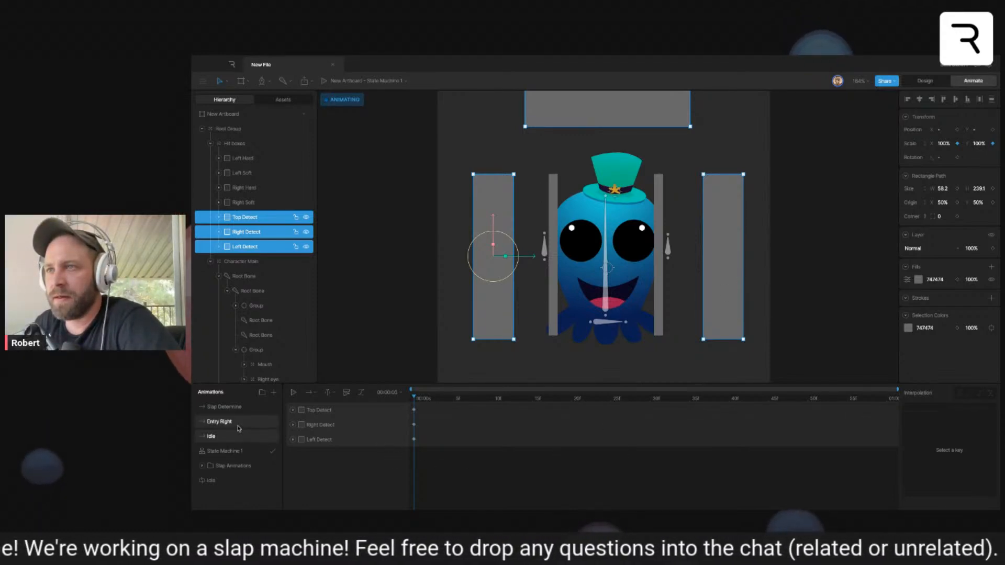
- Set the X scale of the Left Hard, Left Soft, Right Hard and Right Soft hit boxes to 0% at the start of Idle
{"action": "left_click", "coordinate": [247, 203]}
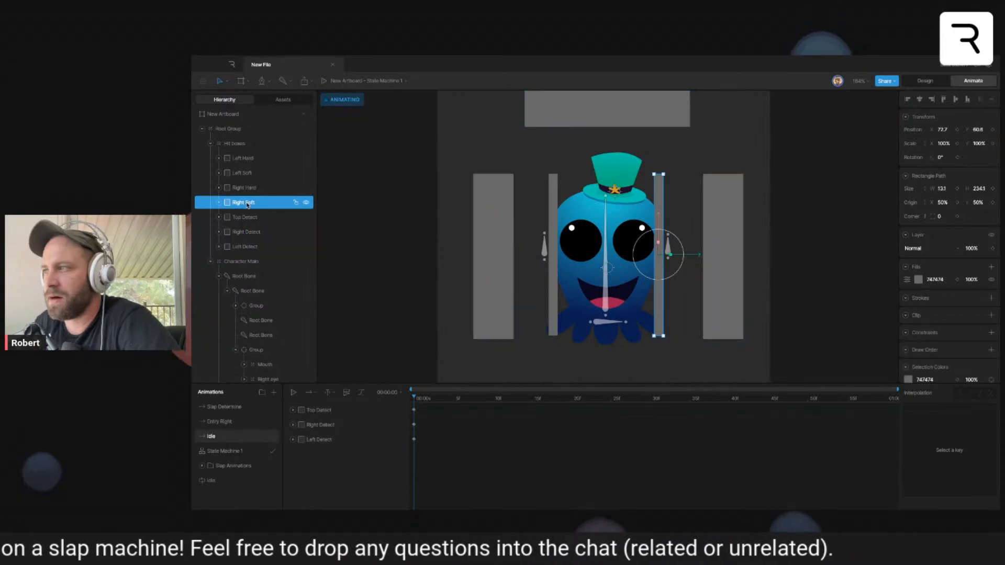
{"action": "left_click", "coordinate": [248, 190], "text": "shift"}
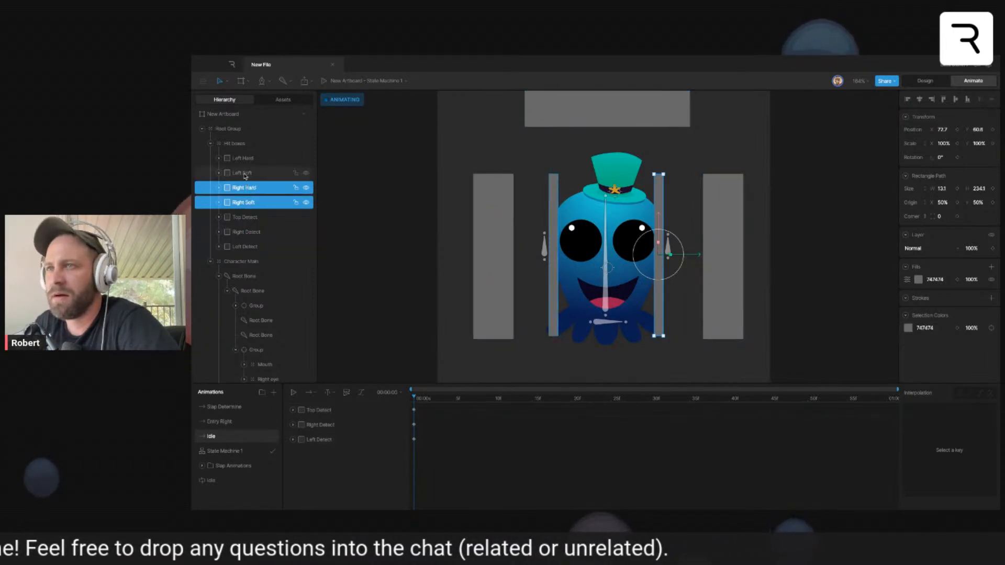
{"action": "left_click", "coordinate": [244, 173]}
{"action": "left_click", "coordinate": [246, 159], "text": "shift"}
{"action": "left_click", "coordinate": [265, 159]}
{"action": "left_click", "coordinate": [252, 202], "text": "shift"}
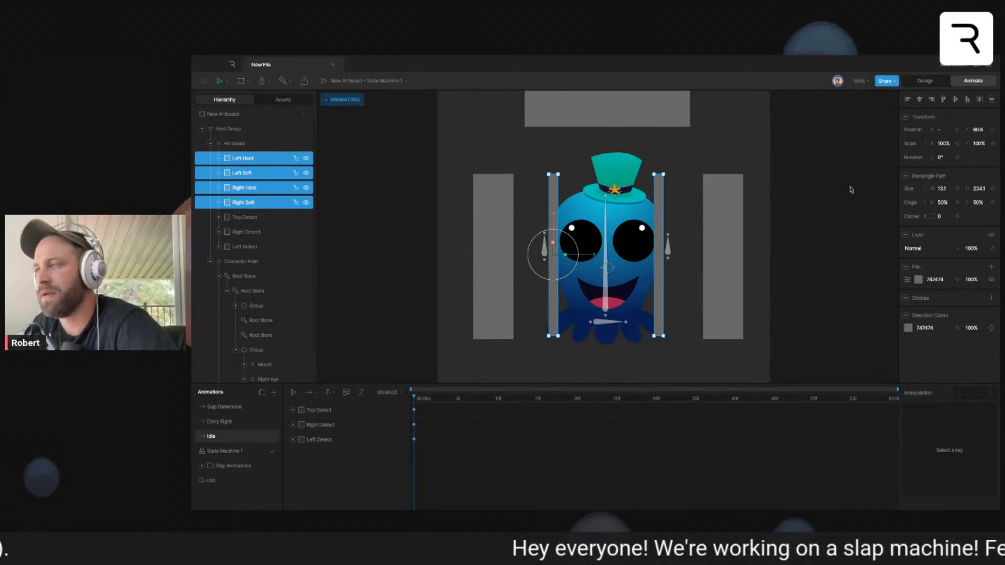
{"action": "left_click", "coordinate": [943, 143]}
{"action": "type", "text": "0"}
{"action": "key", "text": "Return"}
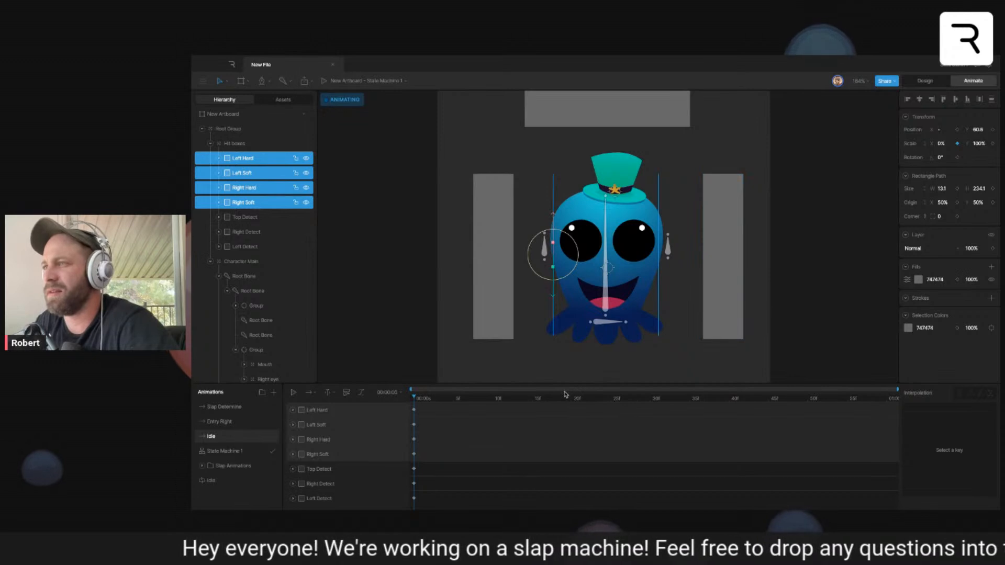
- Set the Left Detect hit box's X scale to 0% at the start of the Entry Right timeline
{"action": "left_click", "coordinate": [262, 423]}
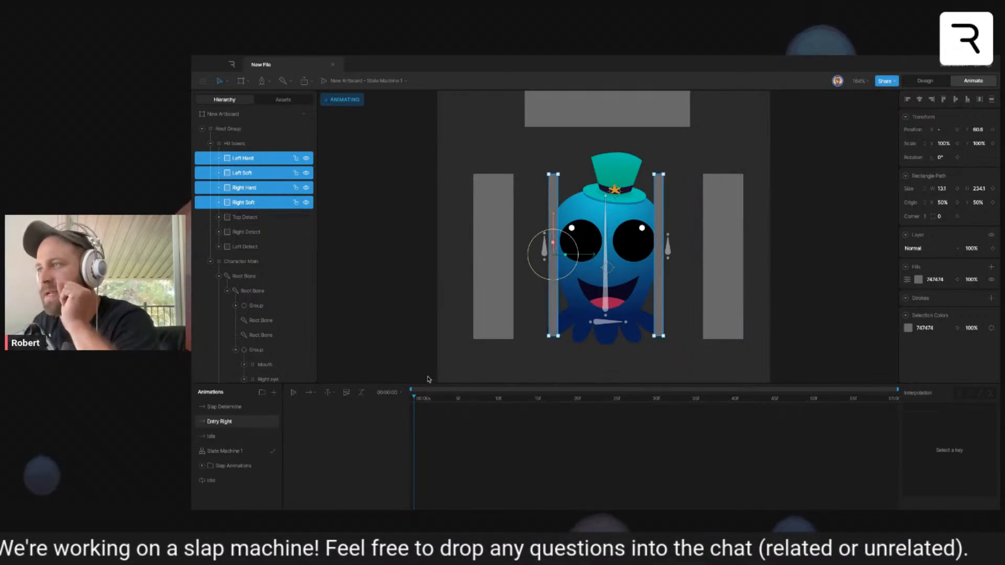
{"action": "left_click", "coordinate": [438, 357]}
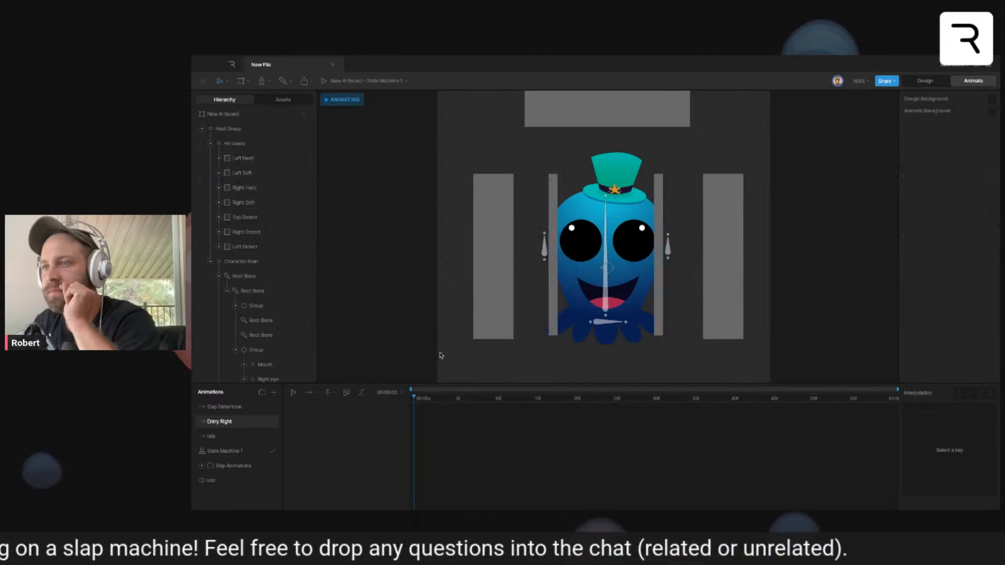
{"action": "left_click", "coordinate": [262, 249]}
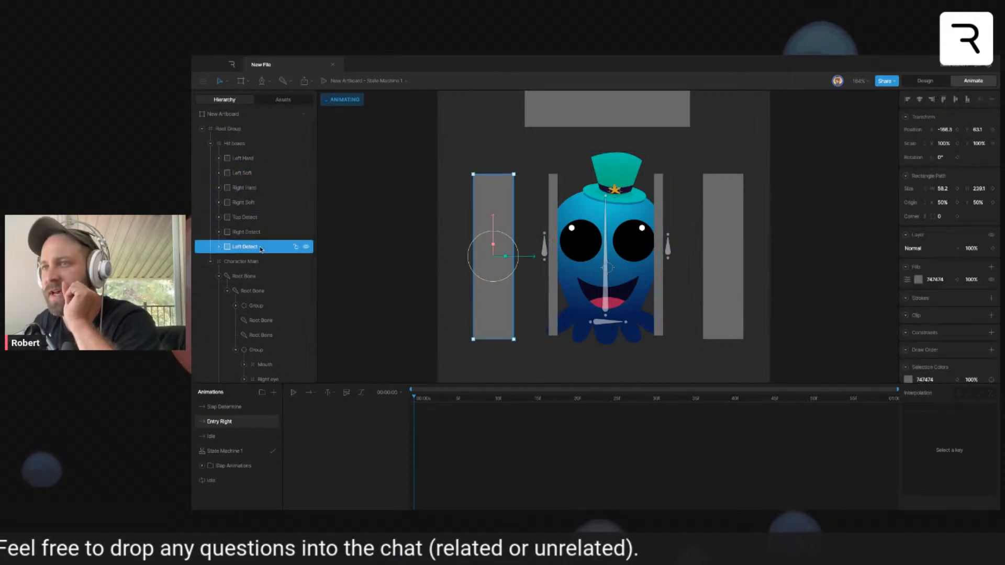
{"action": "left_click", "coordinate": [944, 144]}
{"action": "type", "text": "0"}
{"action": "key", "text": "Return"}
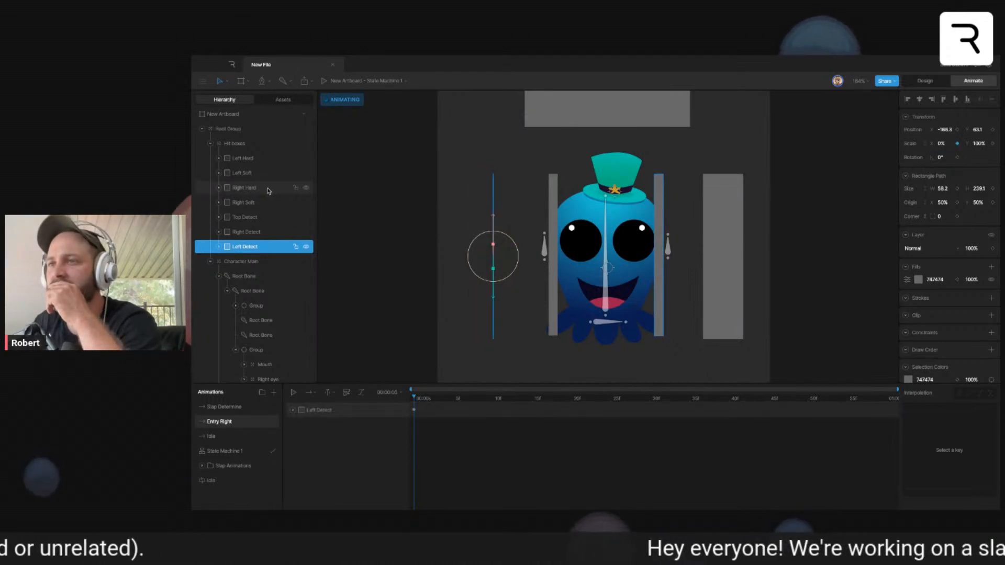
- Try a Y scale of 0% on the Top Detect hit box in Entry Right and undo it
{"action": "left_click", "coordinate": [247, 216]}
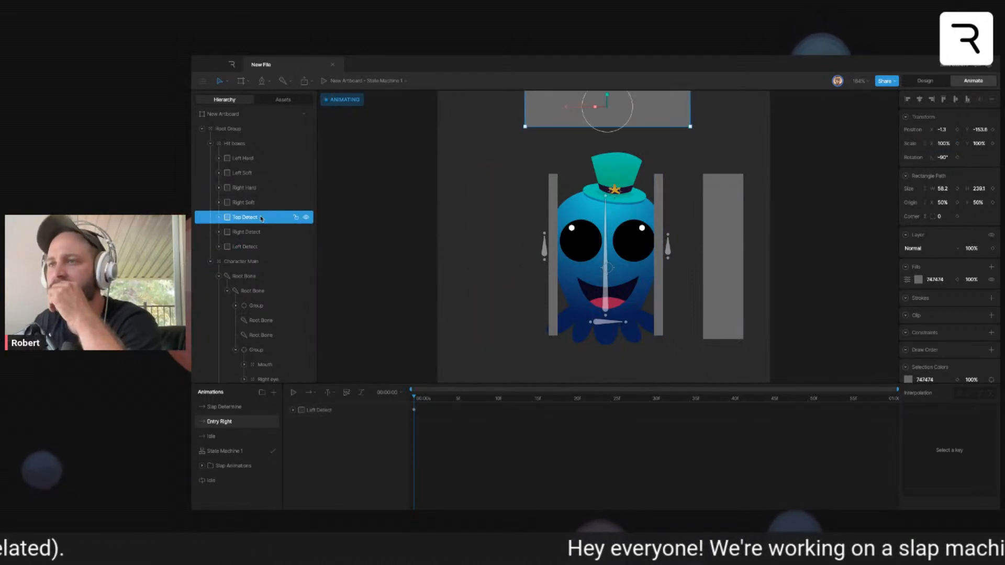
{"action": "left_click", "coordinate": [947, 146]}
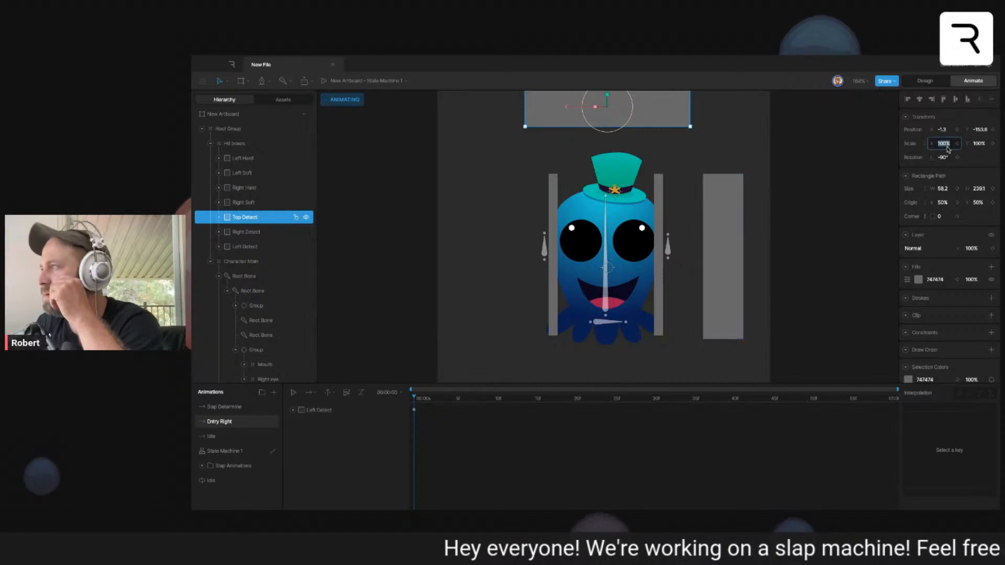
{"action": "left_click", "coordinate": [977, 144]}
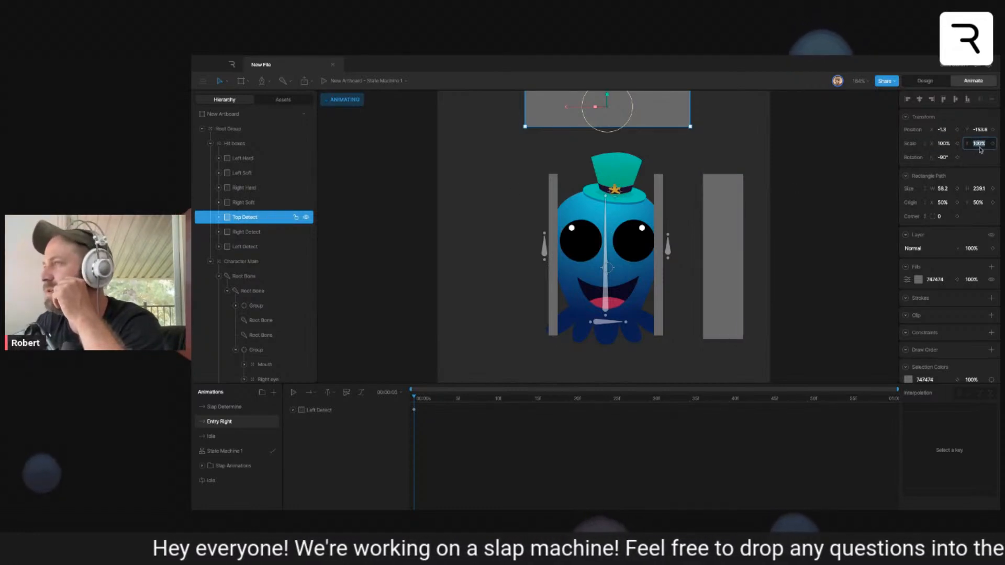
{"action": "type", "text": "0"}
{"action": "key", "text": "Return"}
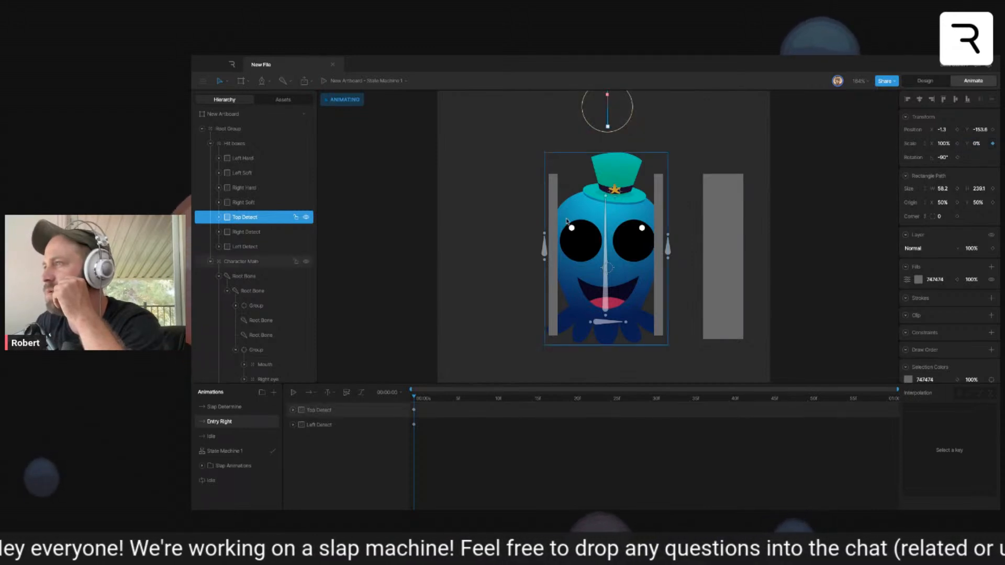
{"action": "key", "text": "ctrl+z"}
- Set the Top Detect hit box's X scale to 0% at the start of the Entry Right timeline
{"action": "left_click", "coordinate": [943, 145]}
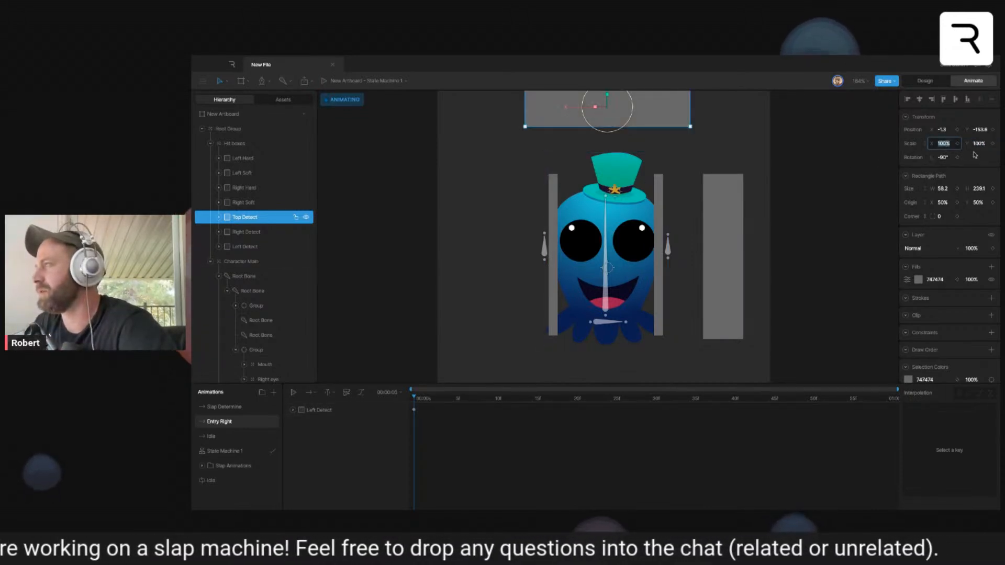
{"action": "type", "text": "0"}
{"action": "key", "text": "Return"}
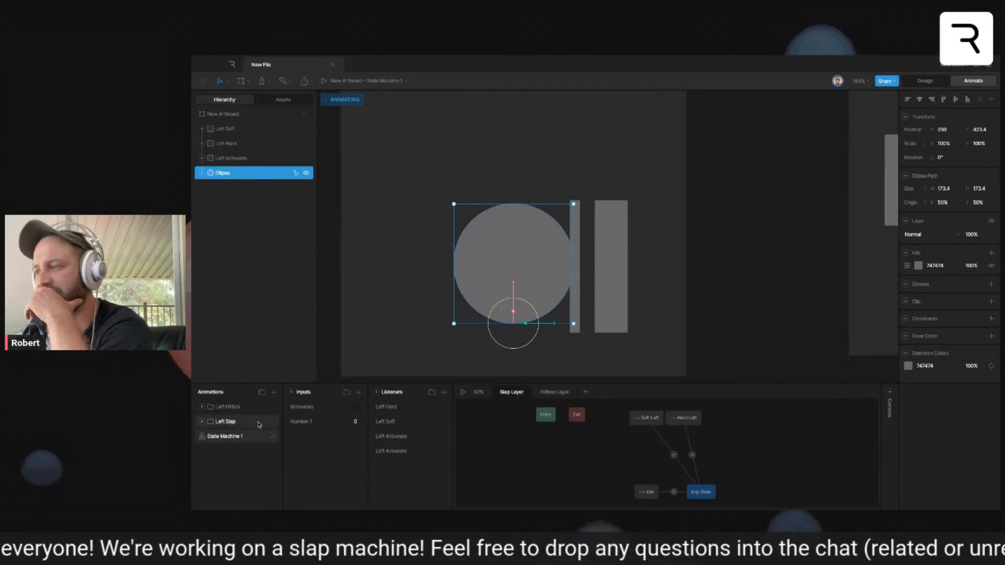
- Delete the empty Slap Determine timeline and rename the Entry Right timeline "Slap determine"
{"action": "left_click", "coordinate": [555, 392]}
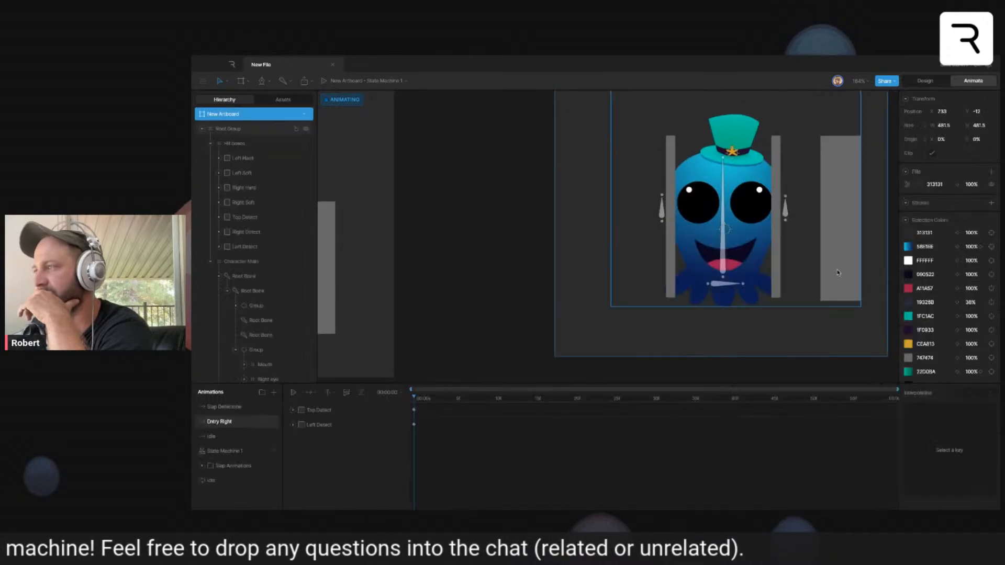
{"action": "left_click_drag", "start_coordinate": [840, 272], "coordinate": [771, 305]}
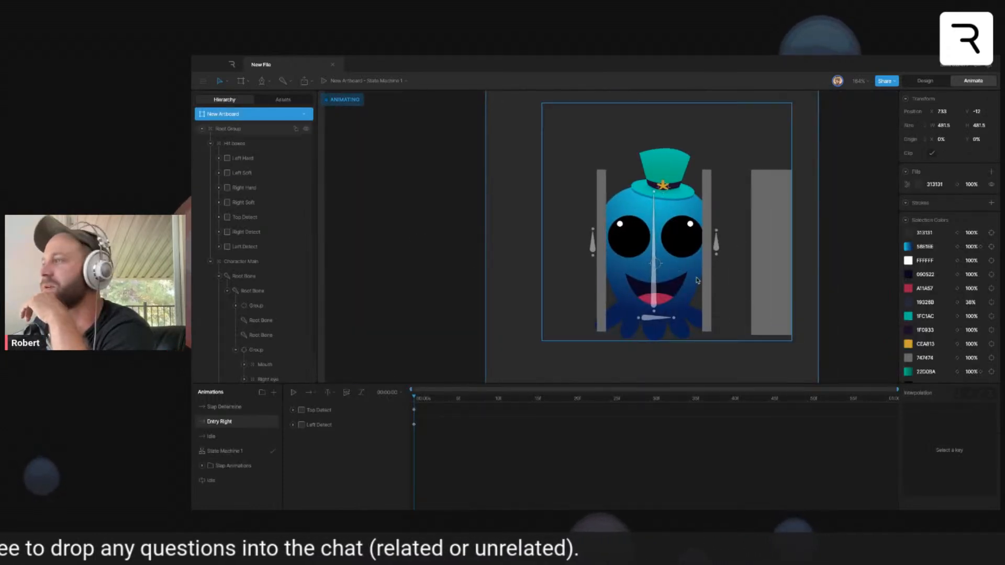
{"action": "right_click", "coordinate": [232, 407]}
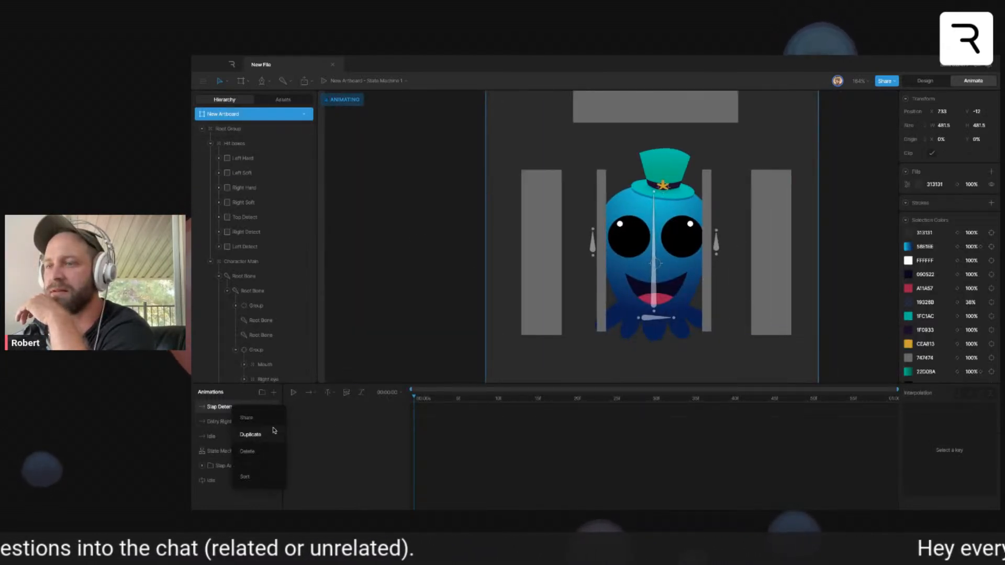
{"action": "left_click", "coordinate": [247, 451]}
{"action": "double_click", "coordinate": [225, 407]}
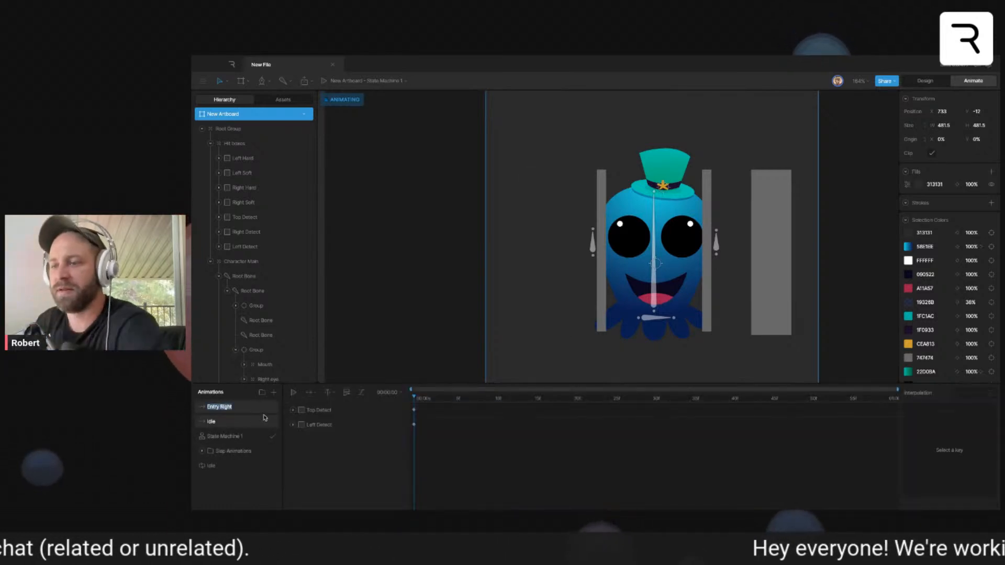
{"action": "type", "text": "Slap determine"}
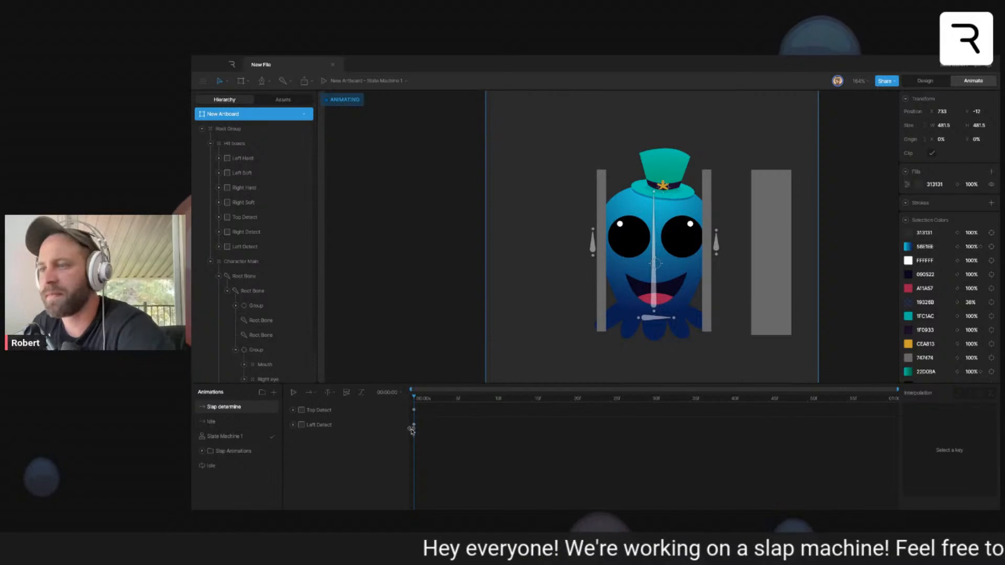
- Set the Left Hard and Left Soft hit boxes' X scale to 0% at the start of Slap determine and deselect them
{"action": "left_click", "coordinate": [242, 158]}
{"action": "left_click", "coordinate": [241, 173], "text": "shift"}
{"action": "left_click", "coordinate": [949, 143]}
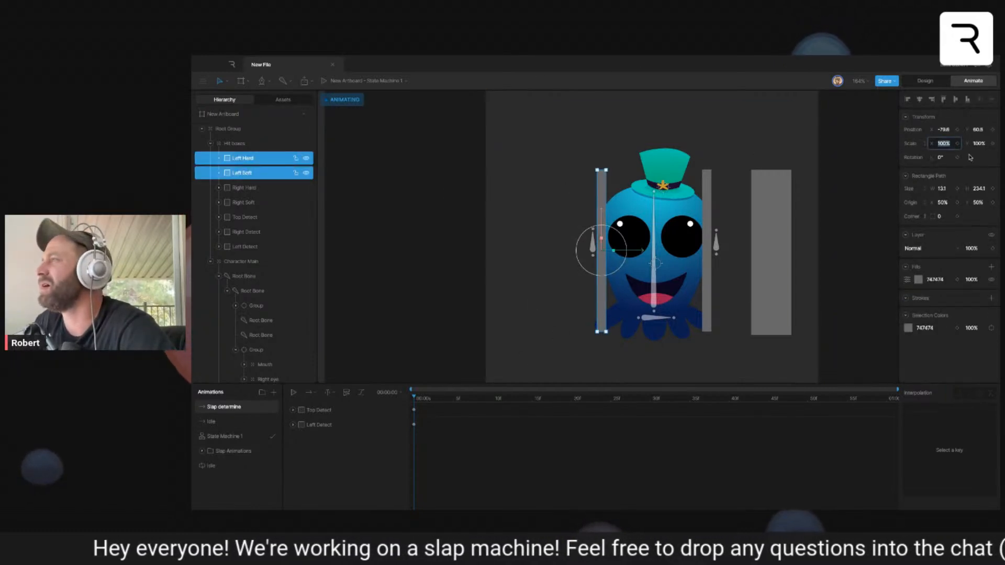
{"action": "type", "text": "0"}
{"action": "key", "text": "Return"}
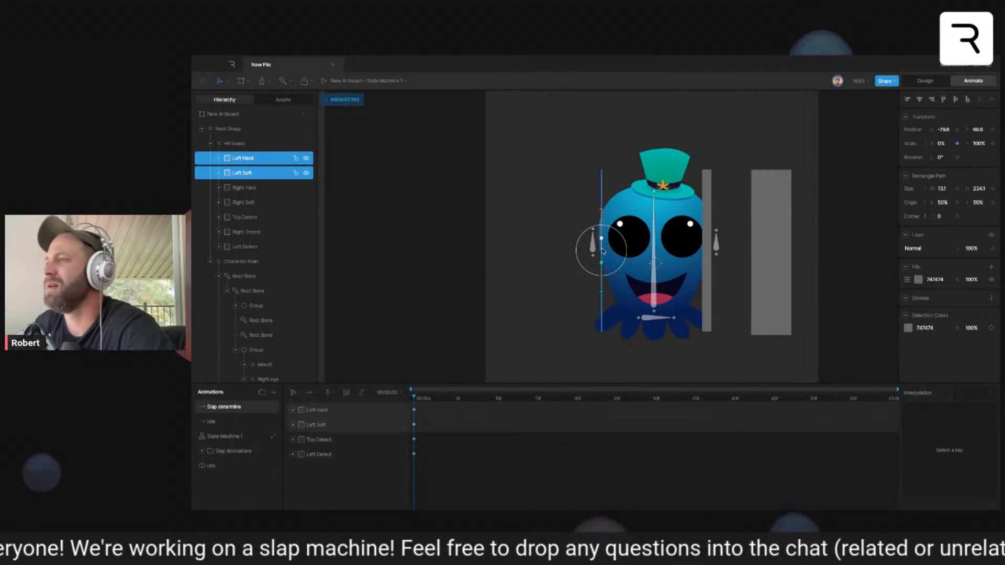
{"action": "left_click", "coordinate": [525, 335]}
{"action": "left_click_drag", "start_coordinate": [718, 338], "coordinate": [608, 340]}
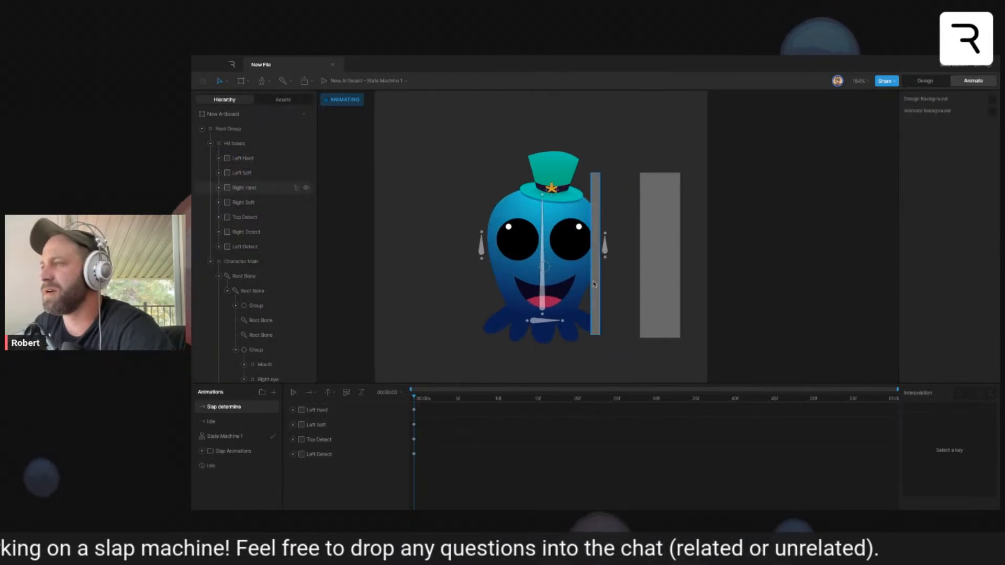
- Set the Right Hard and Right Soft hit boxes' X scale to 0% at the start of the Slap determine timeline
{"action": "left_click", "coordinate": [595, 285]}
{"action": "left_click", "coordinate": [677, 266]}
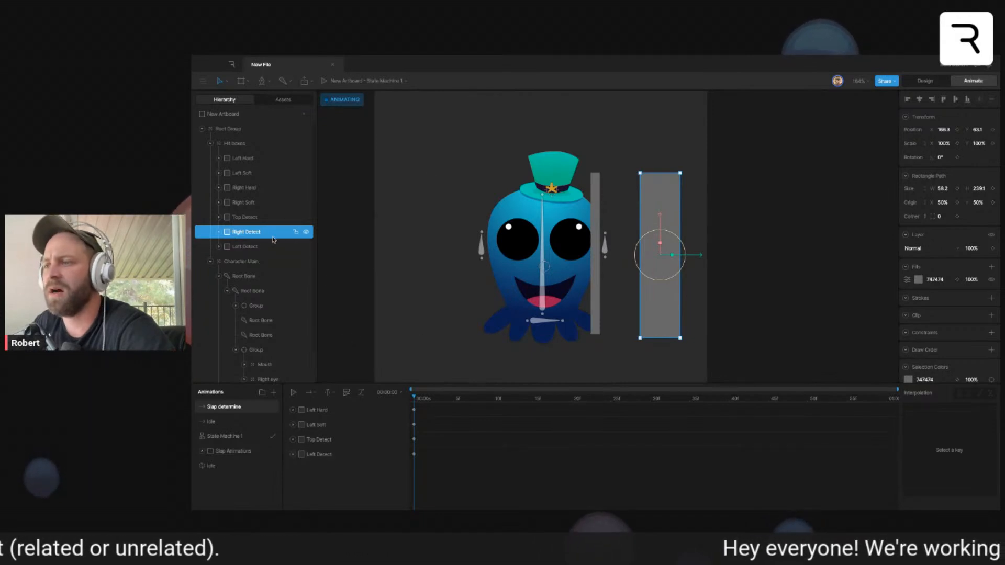
{"action": "left_click", "coordinate": [598, 268]}
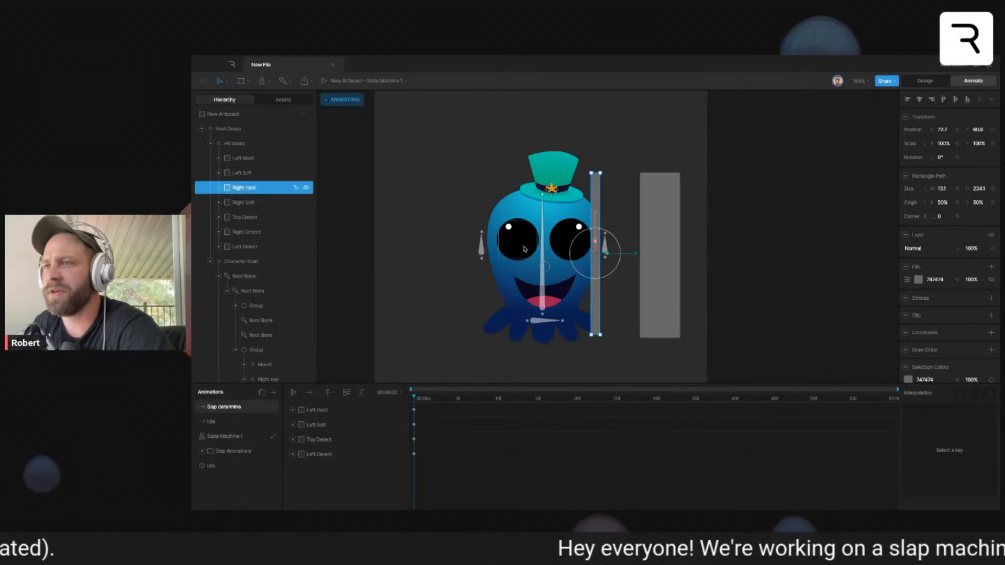
{"action": "left_click", "coordinate": [254, 202], "text": "shift"}
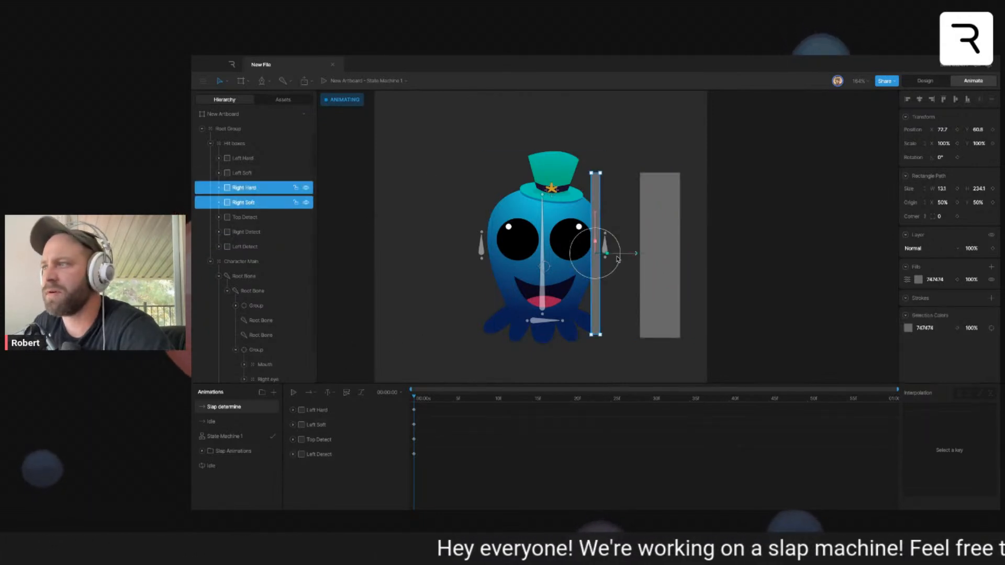
{"action": "left_click", "coordinate": [941, 142]}
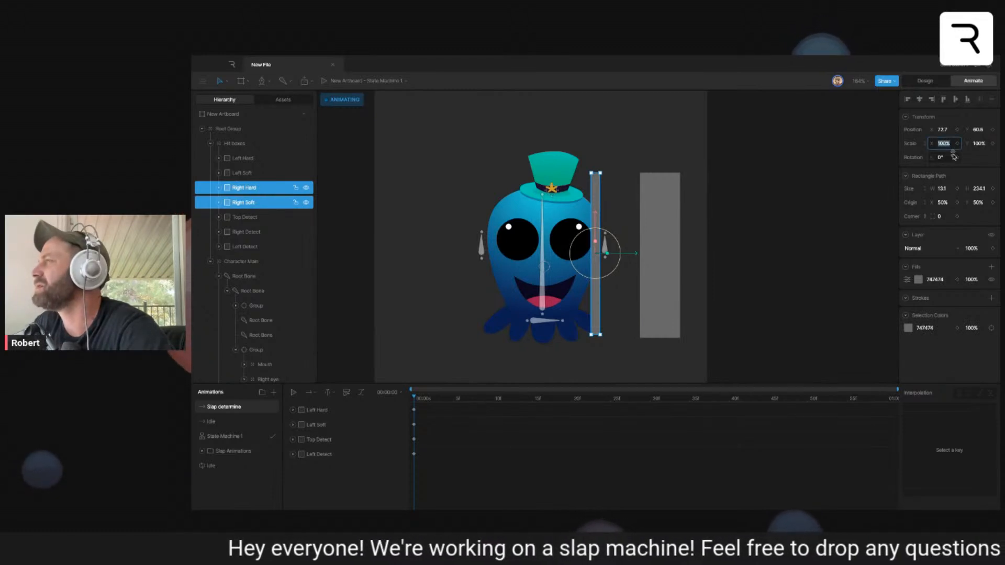
{"action": "type", "text": "0"}
{"action": "key", "text": "Return"}
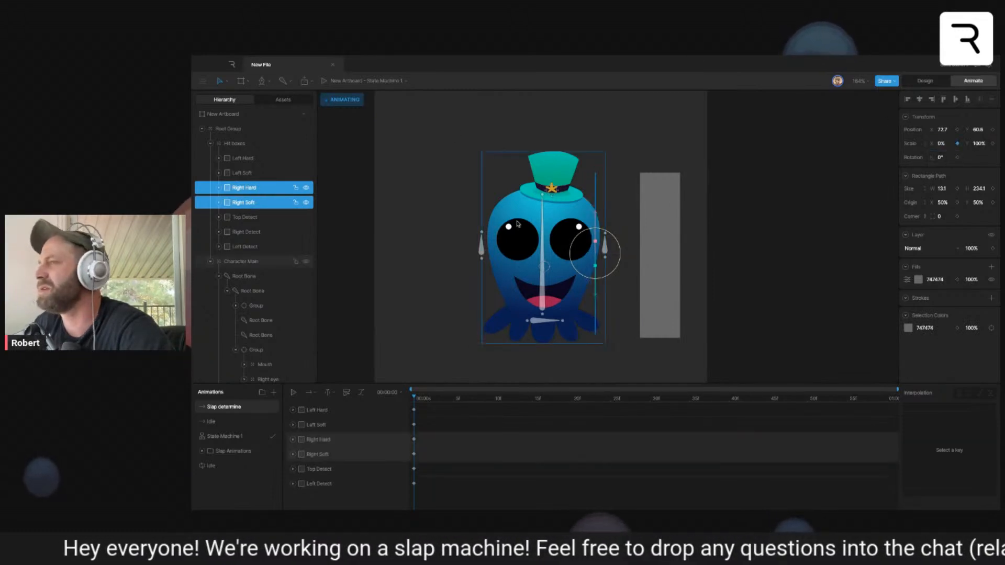
- Try an X scale of 100% on the Right Hard hit box at frame 10
{"action": "left_click", "coordinate": [362, 442]}
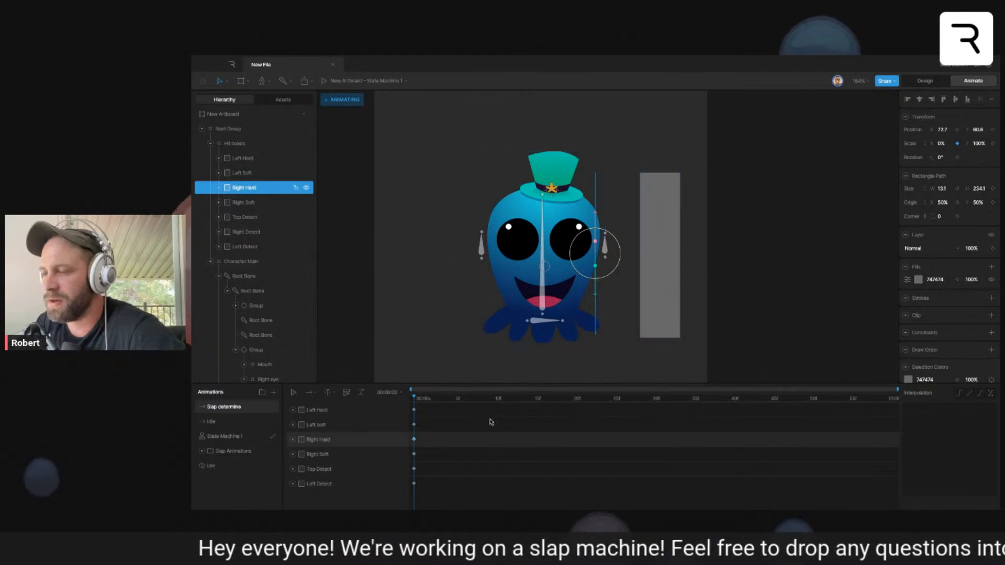
{"action": "left_click", "coordinate": [494, 399]}
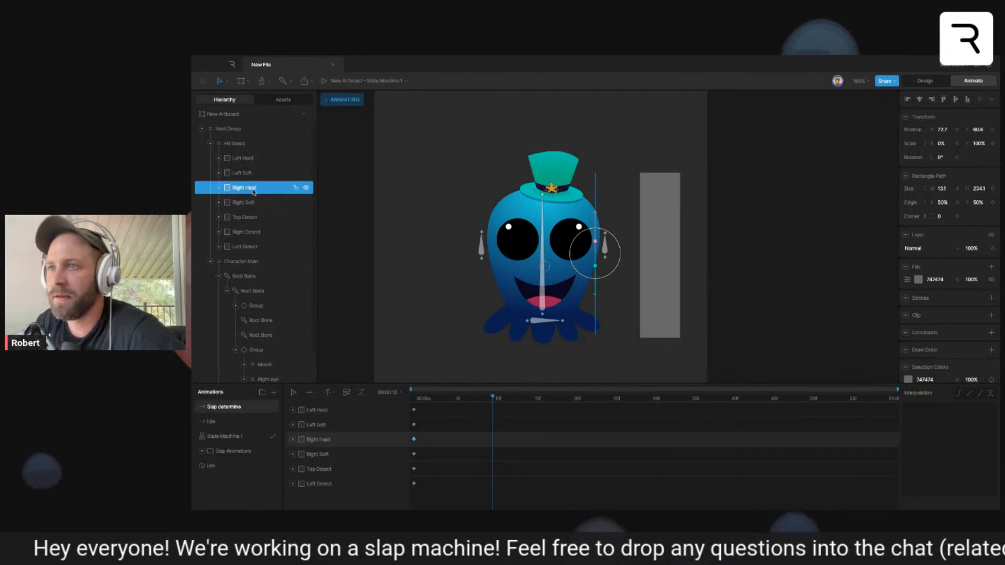
{"action": "left_click", "coordinate": [945, 144]}
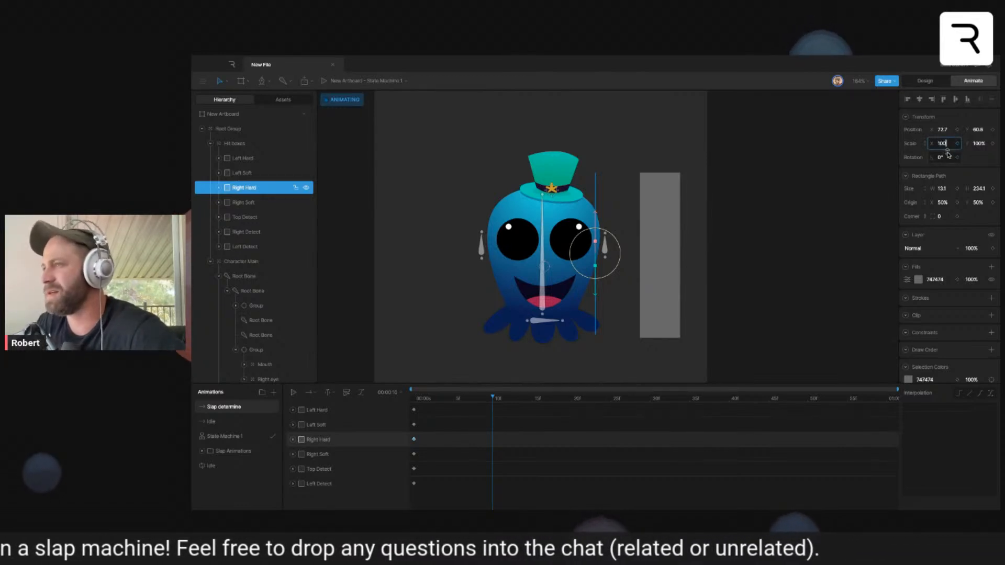
{"action": "key", "text": "Return"}
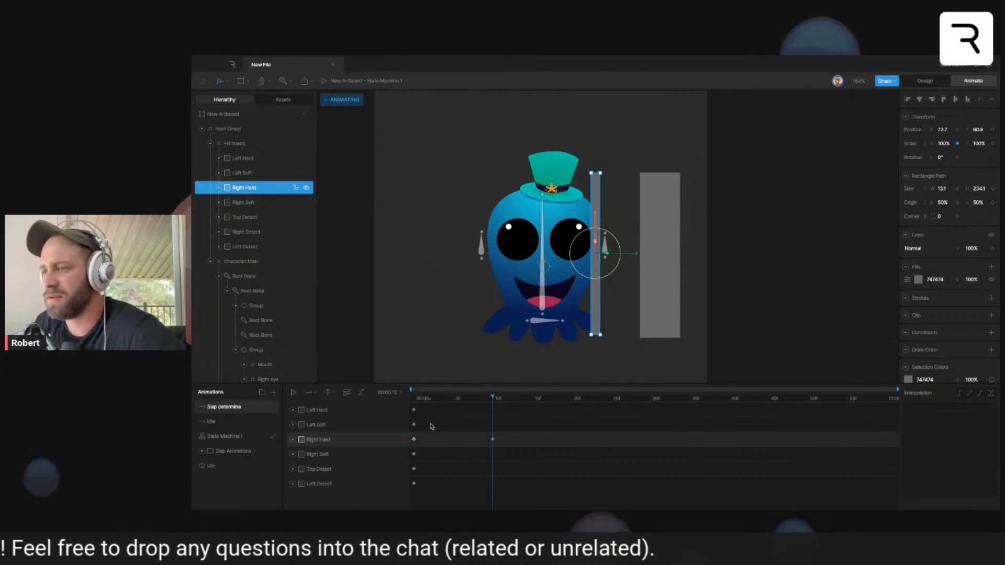
- Set the Right Hard hit box's X scale to 100% at the start of Slap determine
{"action": "left_click_drag", "start_coordinate": [439, 400], "coordinate": [396, 406]}
{"action": "left_click", "coordinate": [949, 144]}
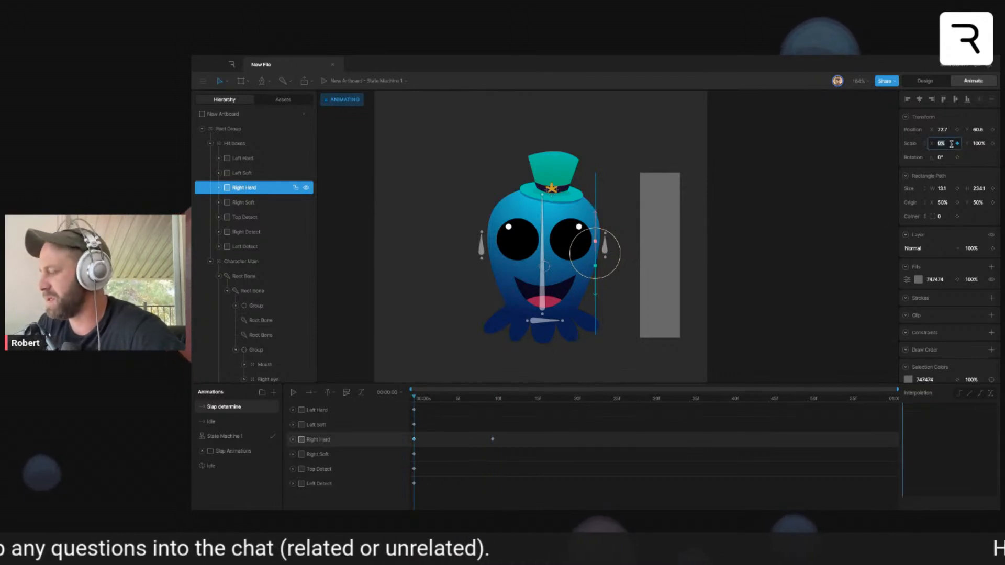
{"action": "type", "text": "100"}
{"action": "key", "text": "Return"}
- Set Right Hard's X scale to 0% at frame 10 and give its starting key hold interpolation
{"action": "left_click_drag", "start_coordinate": [422, 399], "coordinate": [492, 406]}
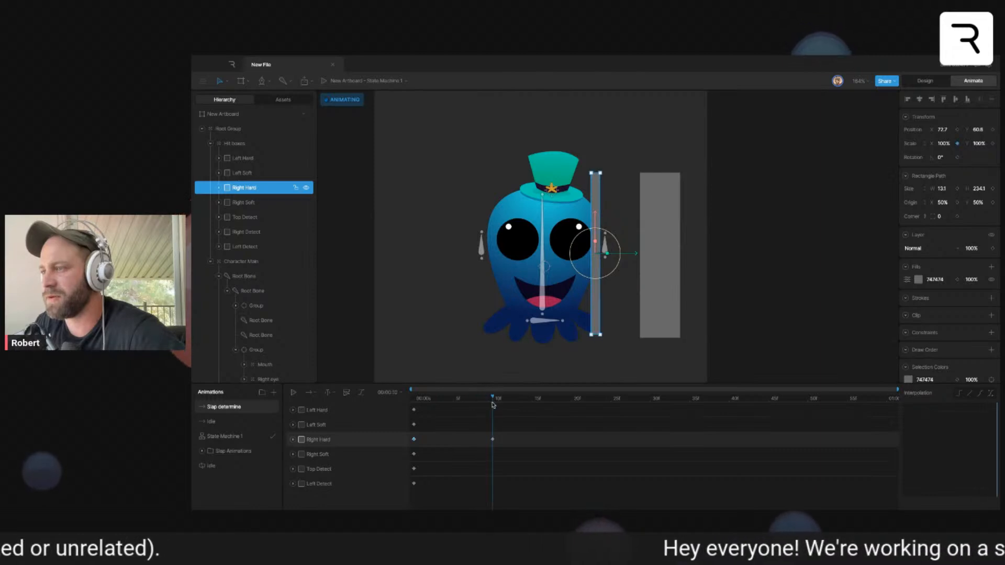
{"action": "left_click", "coordinate": [945, 145]}
{"action": "type", "text": "90"}
{"action": "key", "text": "Return"}
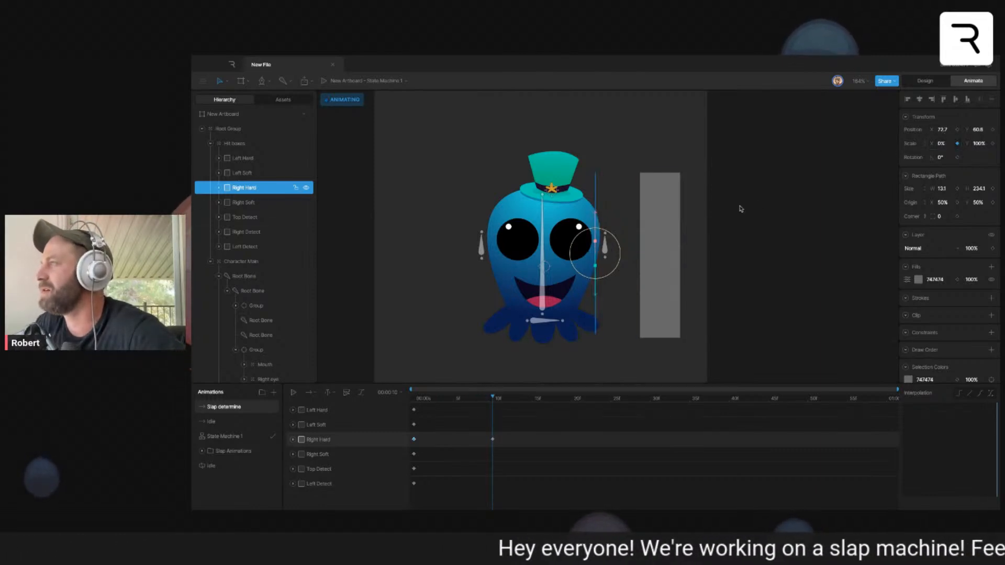
{"action": "left_click_drag", "start_coordinate": [483, 396], "coordinate": [409, 412]}
{"action": "left_click", "coordinate": [414, 440]}
{"action": "left_click", "coordinate": [958, 393]}
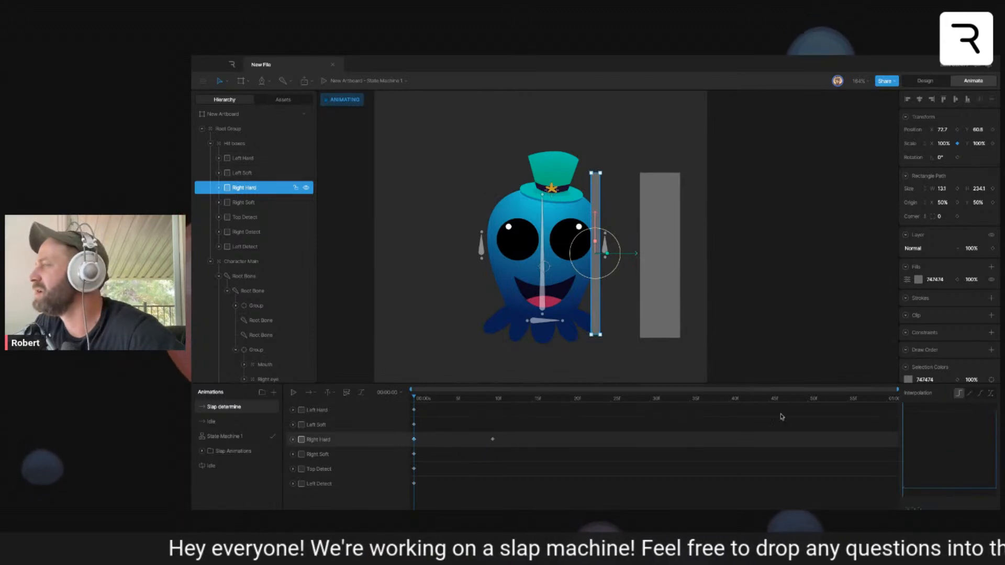
- Set Right Soft's X scale to 100% at frame 10 and give its starting key hold interpolation
{"action": "left_click_drag", "start_coordinate": [417, 401], "coordinate": [493, 409]}
{"action": "left_click", "coordinate": [425, 409]}
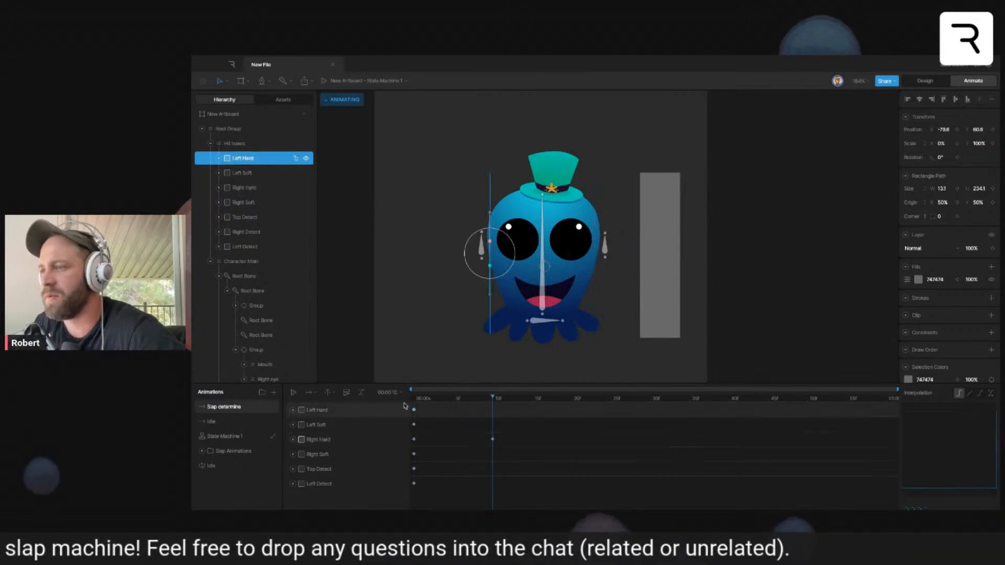
{"action": "left_click", "coordinate": [360, 426]}
{"action": "left_click", "coordinate": [369, 454]}
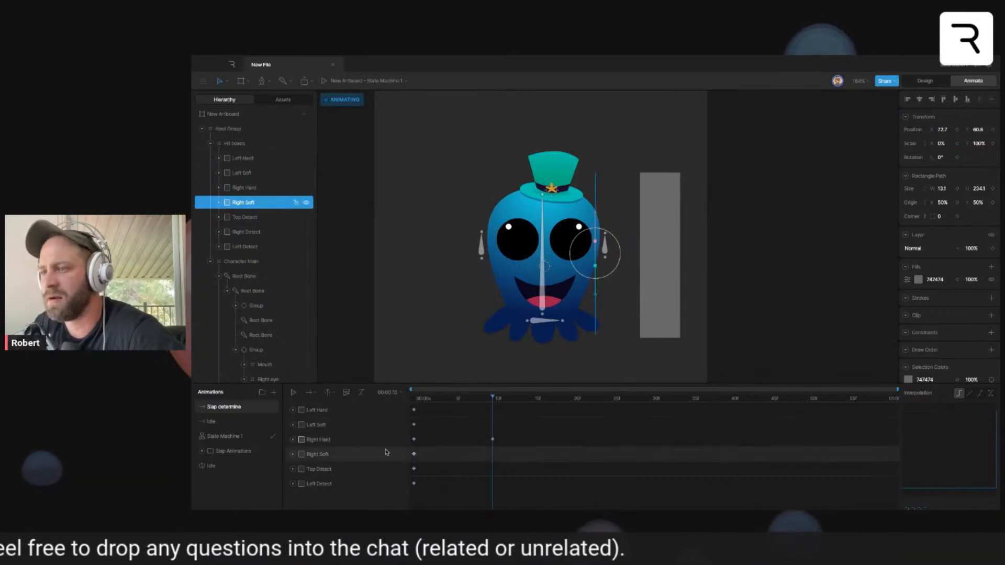
{"action": "left_click", "coordinate": [946, 143]}
{"action": "type", "text": "100"}
{"action": "key", "text": "Return"}
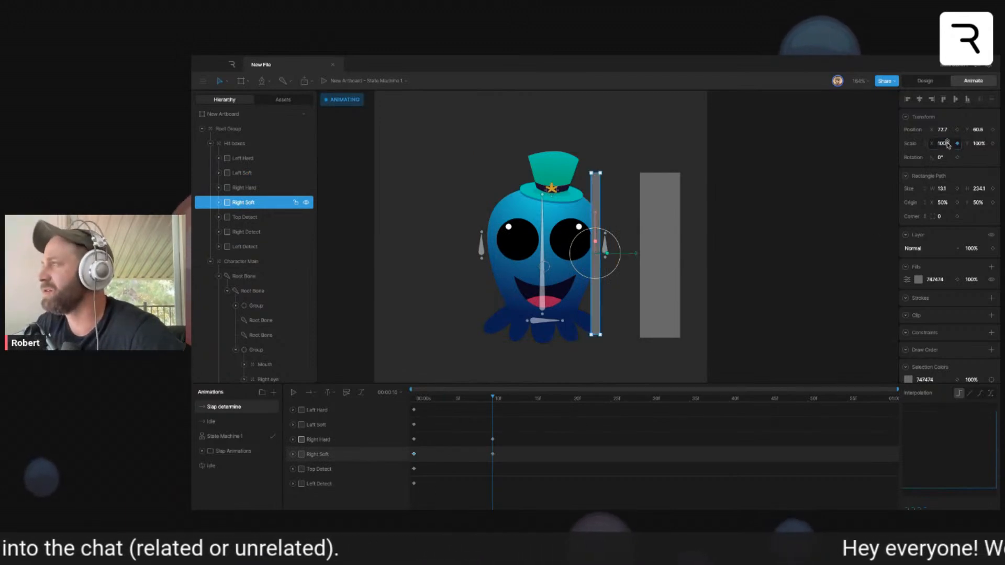
{"action": "left_click", "coordinate": [414, 454]}
{"action": "left_click", "coordinate": [959, 396]}
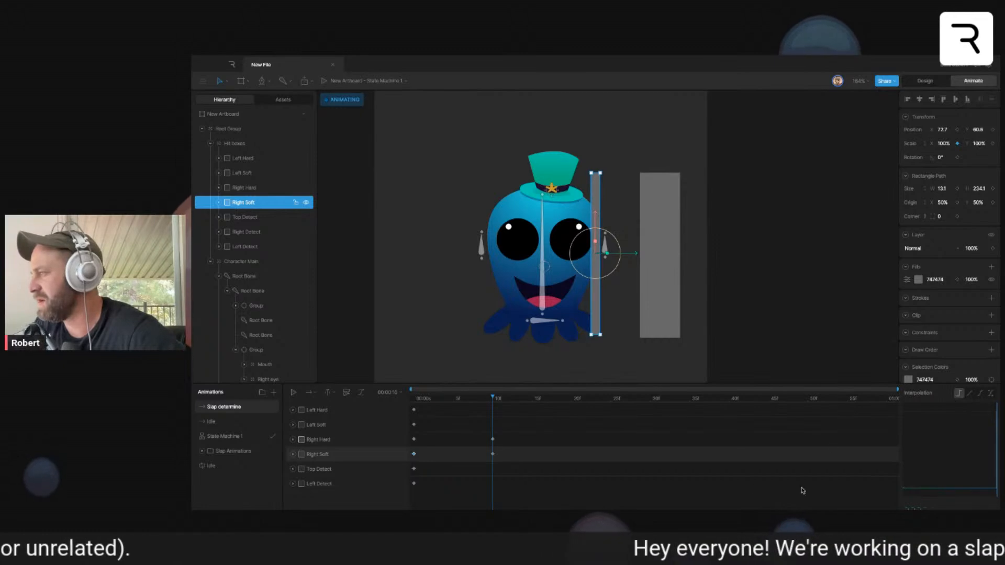
{"action": "left_click", "coordinate": [803, 332]}
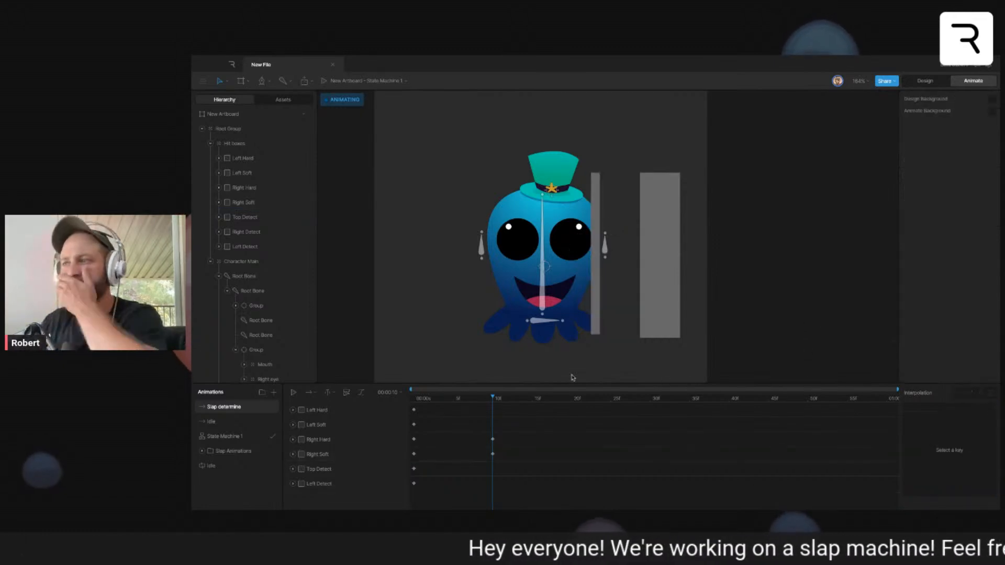
- In Design mode, change the Right Hard hit box's fill to red FA3E3E
{"action": "left_click", "coordinate": [925, 81]}
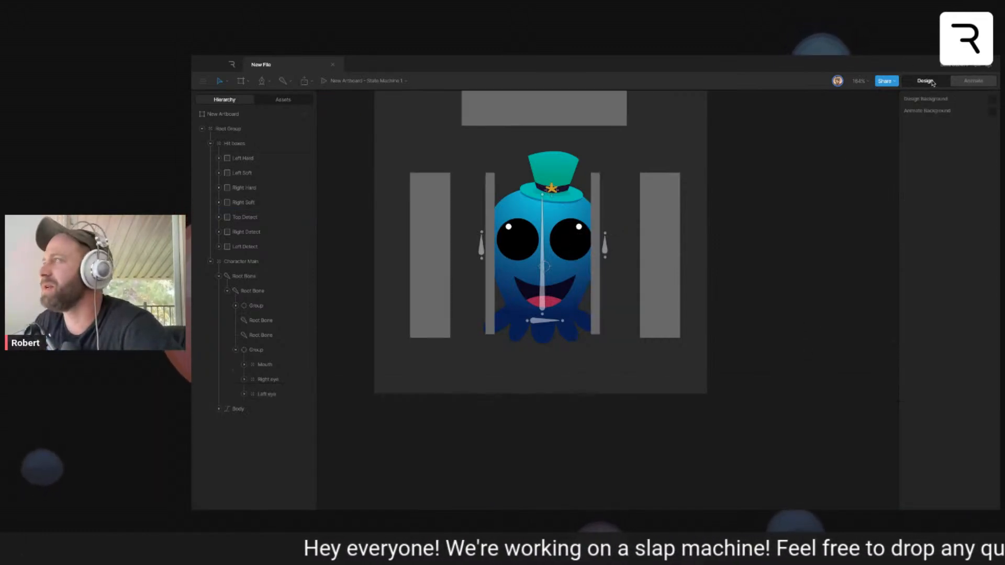
{"action": "left_click", "coordinate": [594, 293]}
{"action": "left_click", "coordinate": [918, 280]}
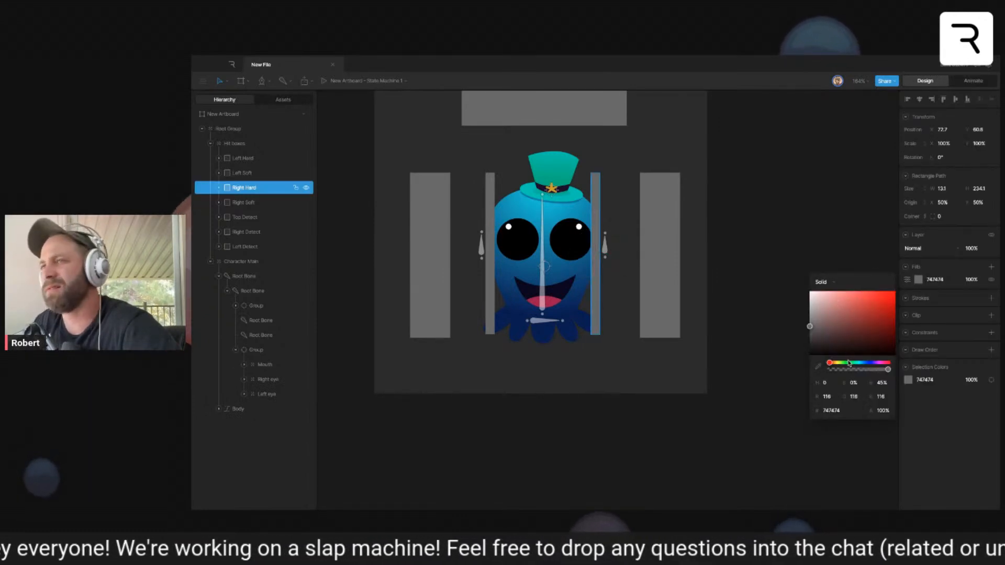
{"action": "left_click_drag", "start_coordinate": [862, 315], "coordinate": [874, 292]}
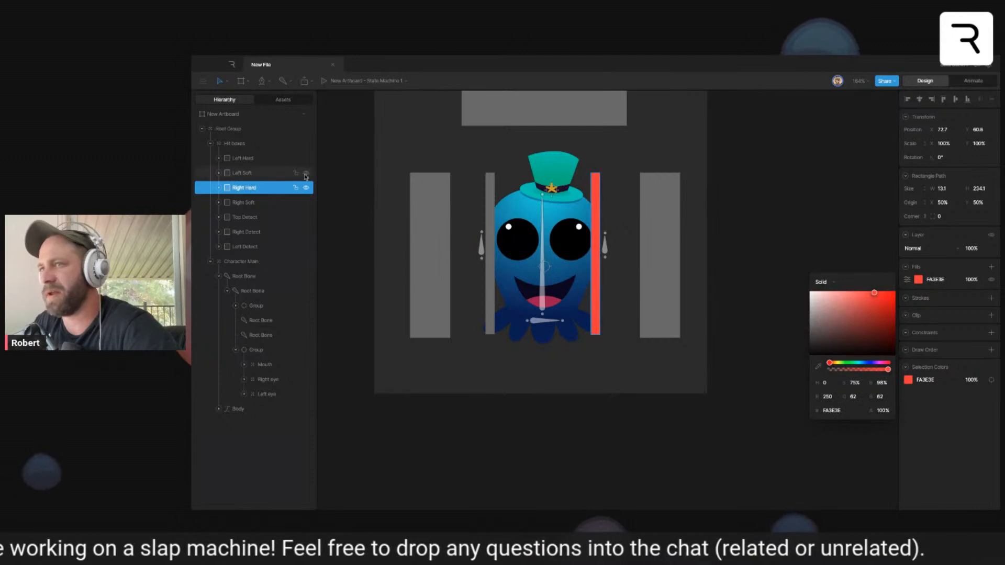
- Change the Right Soft hit box's fill to teal 23B2C0 and deselect it
{"action": "left_click", "coordinate": [268, 203]}
{"action": "left_click", "coordinate": [918, 280]}
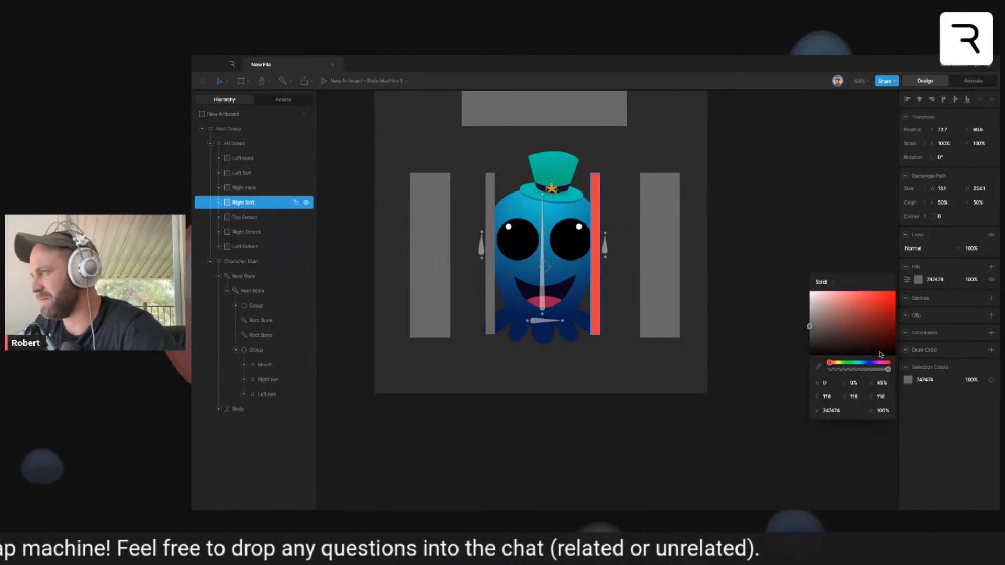
{"action": "left_click", "coordinate": [860, 364]}
{"action": "left_click_drag", "start_coordinate": [866, 350], "coordinate": [880, 308]}
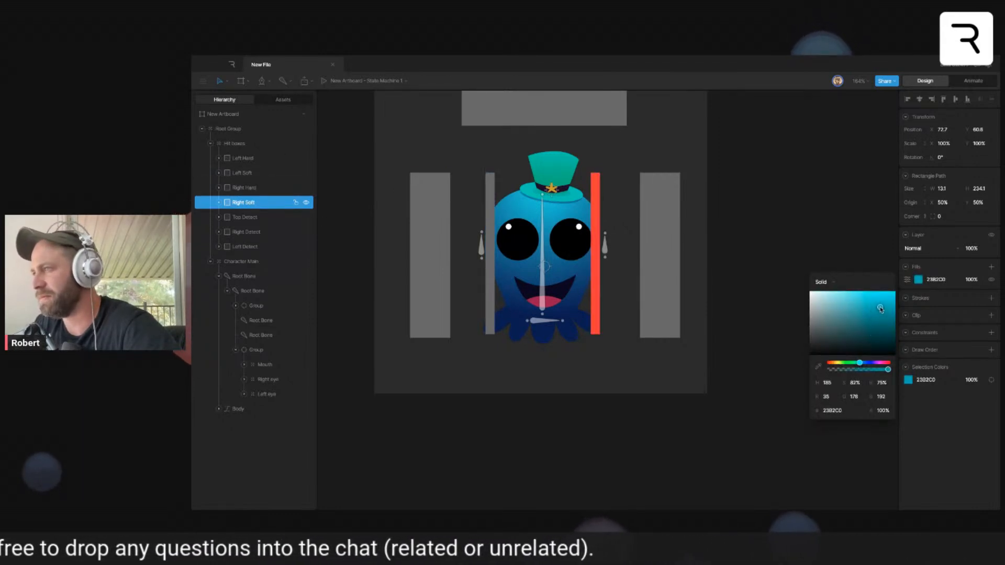
{"action": "left_click", "coordinate": [871, 262]}
- Return to Animate mode and scrub the Slap determine timeline back to its start
{"action": "left_click", "coordinate": [973, 81]}
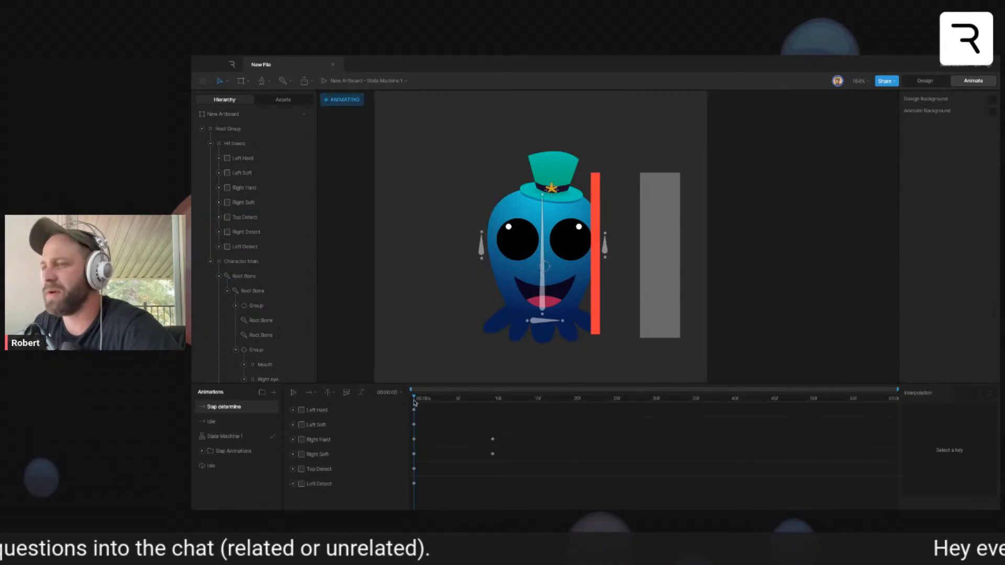
{"action": "mouse_move", "coordinate": [414, 404]}
{"action": "left_mouse_down"}
{"action": "mouse_move", "coordinate": [886, 415]}
{"action": "mouse_move", "coordinate": [413, 416]}
{"action": "left_mouse_up"}
{"action": "left_click_drag", "start_coordinate": [679, 213], "coordinate": [680, 212]}
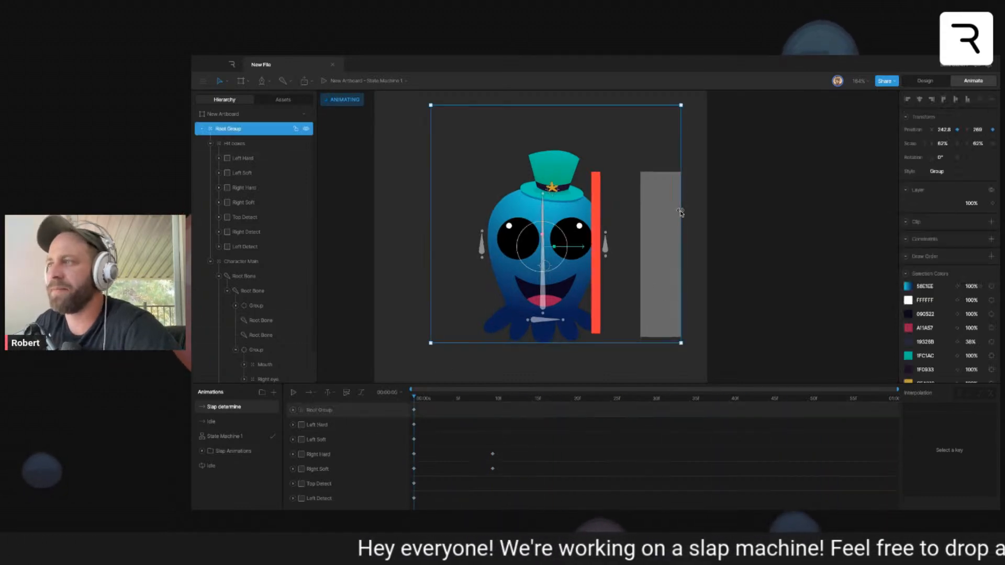
{"action": "left_click", "coordinate": [747, 292]}
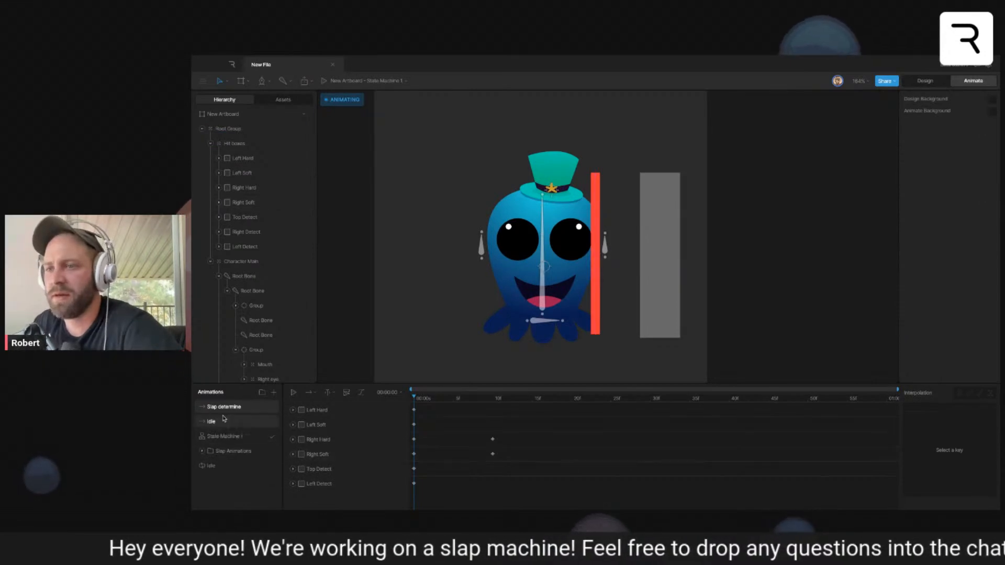
- Add a second layer to State Machine 1 and reposition its Entry node
{"action": "left_click", "coordinate": [225, 436]}
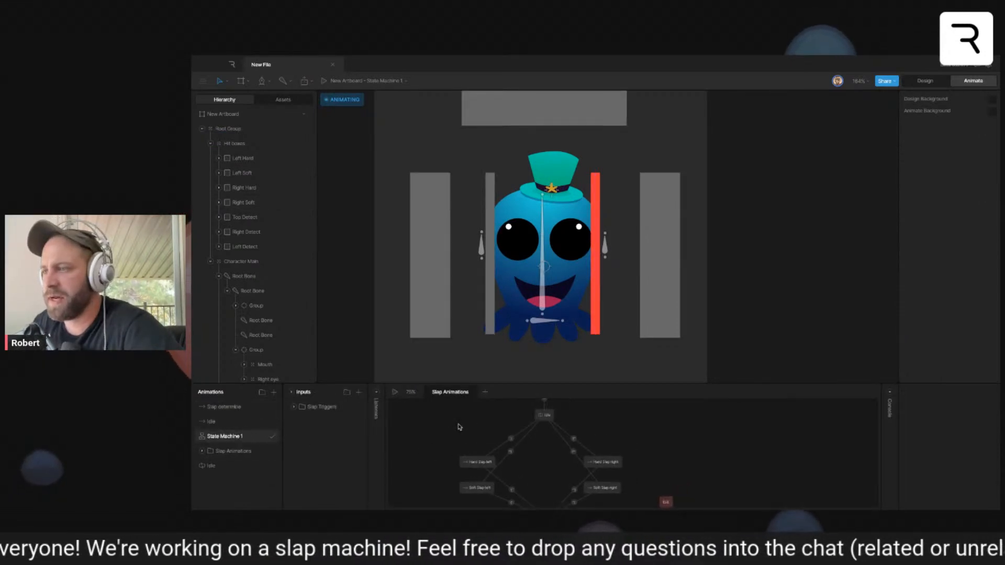
{"action": "left_click", "coordinate": [485, 392]}
{"action": "right_click", "coordinate": [510, 447]}
{"action": "left_click", "coordinate": [539, 412]}
{"action": "left_click_drag", "start_coordinate": [612, 423], "coordinate": [639, 399]}
{"action": "left_click_drag", "start_coordinate": [574, 406], "coordinate": [447, 430]}
{"action": "scroll", "coordinate": [524, 445], "scroll_direction": "right", "scroll_amount": 1}
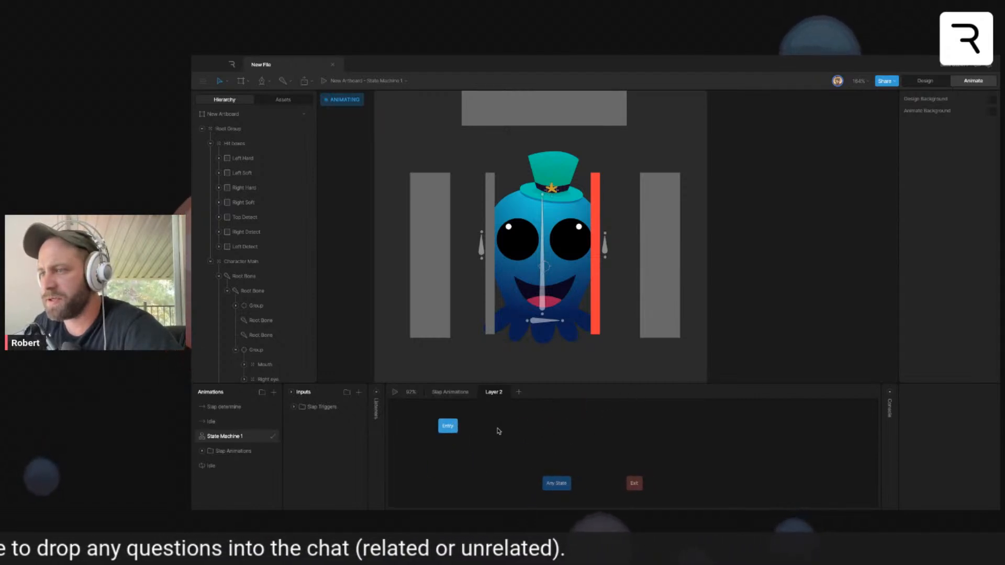
- Add the Idle timeline to the new layer as a state following Entry
{"action": "scroll", "coordinate": [508, 430], "scroll_direction": "left", "scroll_amount": 1}
{"action": "left_click_drag", "start_coordinate": [268, 424], "coordinate": [523, 429]}
{"action": "scroll", "coordinate": [588, 428], "scroll_direction": "up", "scroll_amount": 1}
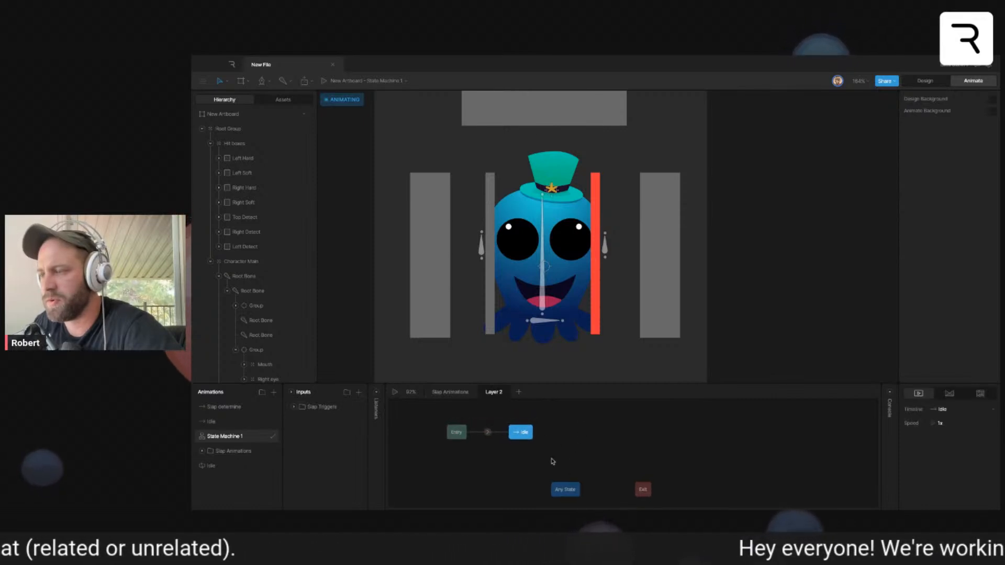
{"action": "scroll", "coordinate": [474, 480], "scroll_direction": "up", "scroll_amount": 1}
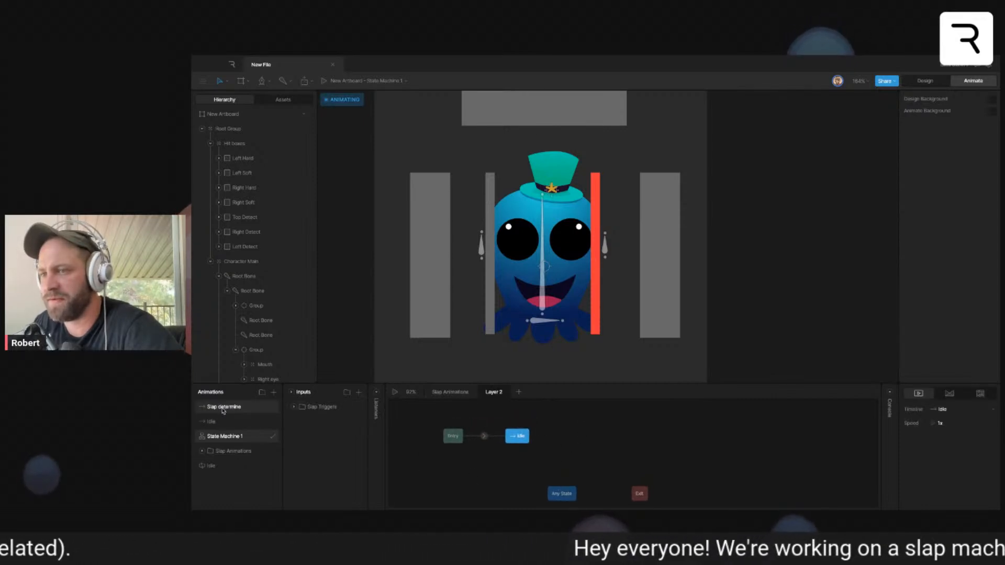
- Rename the Slap determine timeline "Right Slap determine"
{"action": "double_click", "coordinate": [207, 407]}
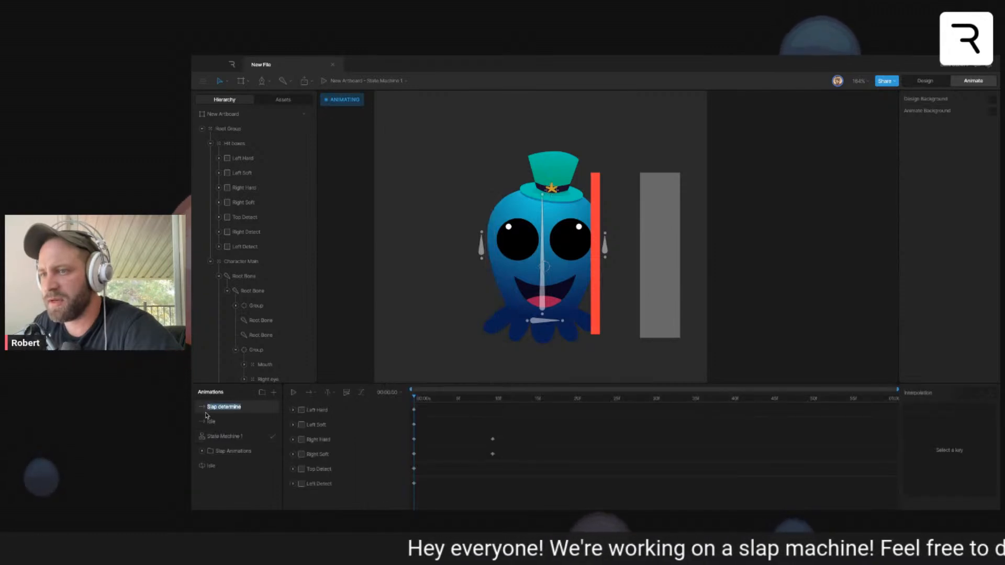
{"action": "left_click", "coordinate": [208, 409]}
{"action": "double_click", "coordinate": [208, 408]}
{"action": "double_click", "coordinate": [209, 407]}
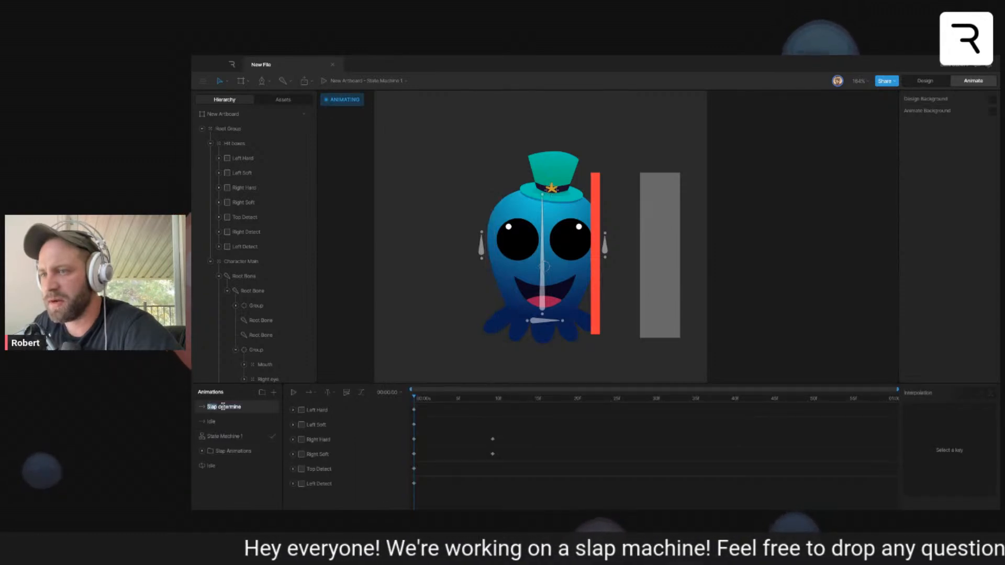
{"action": "type", "text": "Right"}
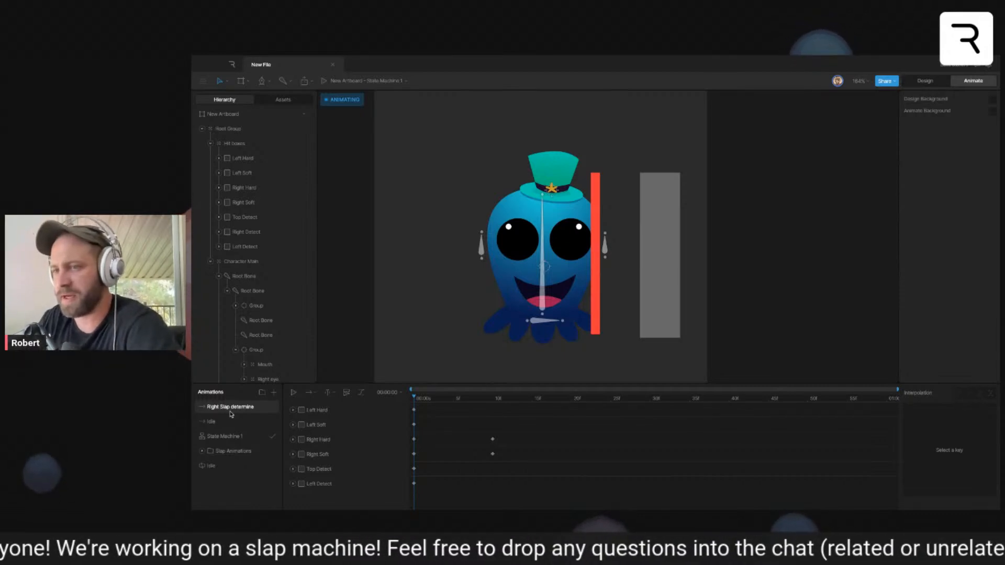
- Add Right Slap determine as a state in the second layer, connect Idle to it, and select Idle
{"action": "left_click", "coordinate": [240, 438]}
{"action": "left_click_drag", "start_coordinate": [230, 406], "coordinate": [601, 442]}
{"action": "right_click", "coordinate": [592, 422]}
{"action": "left_click", "coordinate": [538, 454]}
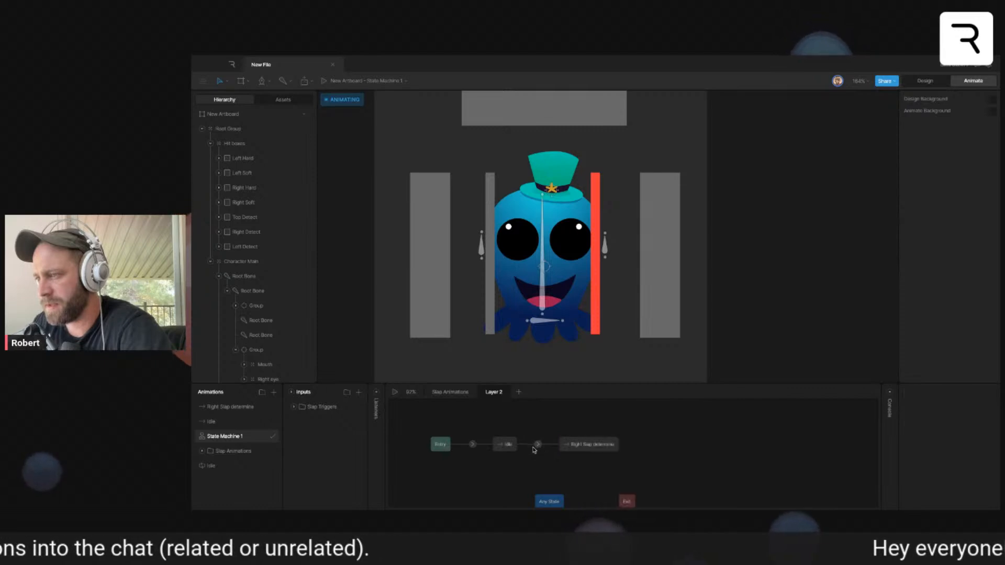
{"action": "left_click", "coordinate": [507, 446]}
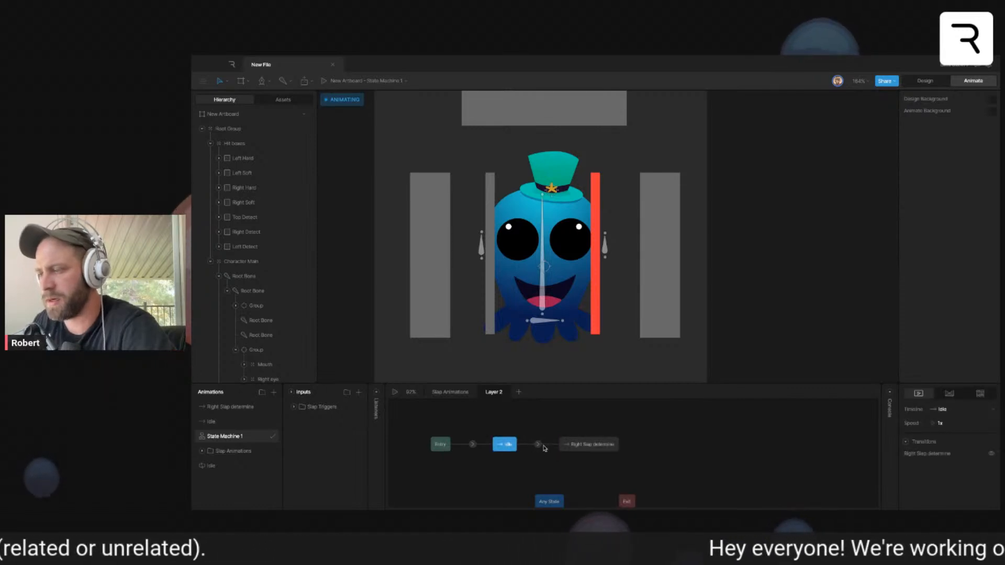
- Add a boolean input to the state machine and name it "Right entry"
{"action": "left_click", "coordinate": [360, 395]}
{"action": "left_click", "coordinate": [370, 436]}
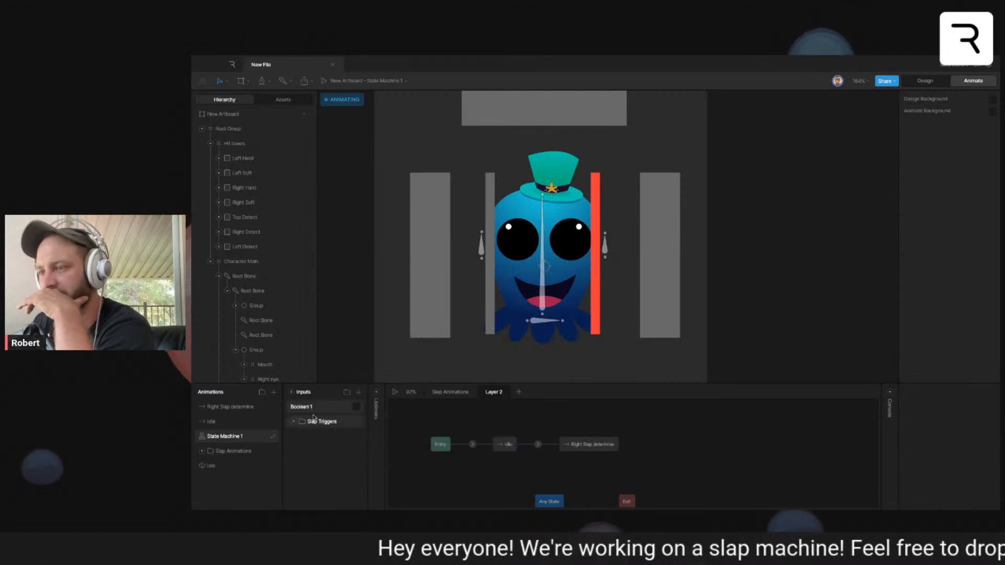
{"action": "double_click", "coordinate": [308, 412]}
{"action": "type", "text": "Right entry"}
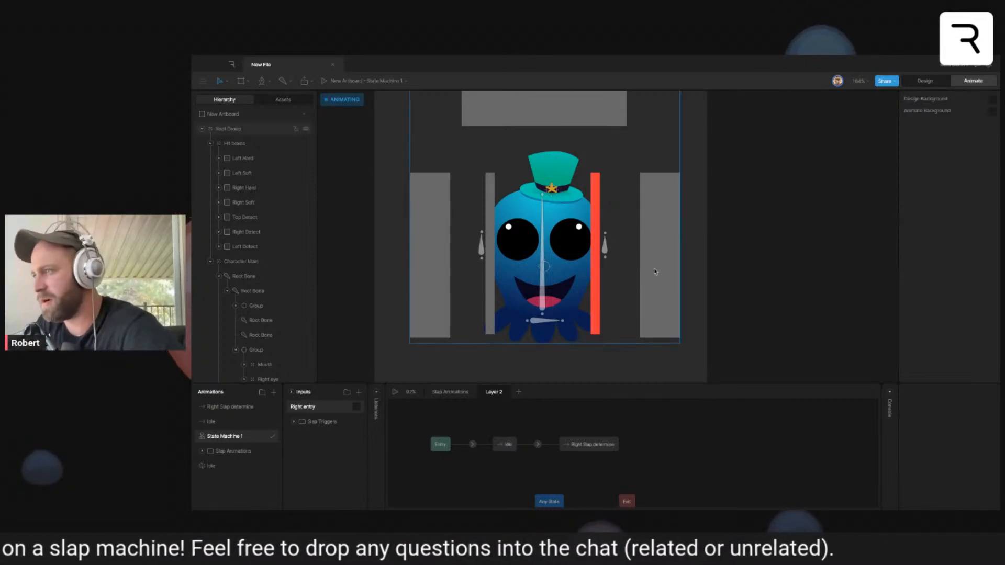
- Add the condition Right entry is true to the transition from Idle to Right Slap determine
{"action": "left_click", "coordinate": [538, 445]}
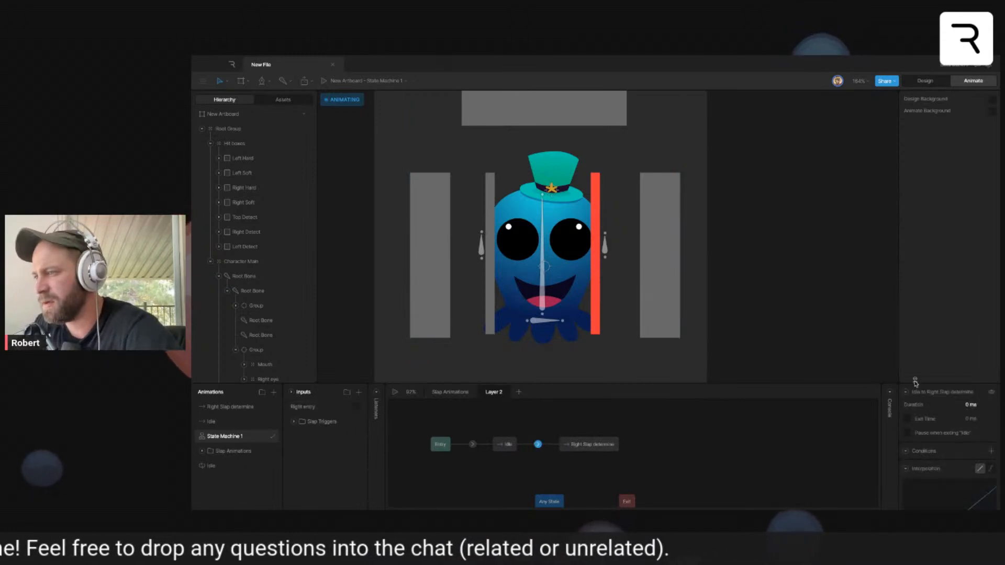
{"action": "left_click", "coordinate": [991, 451]}
{"action": "left_click", "coordinate": [951, 447]}
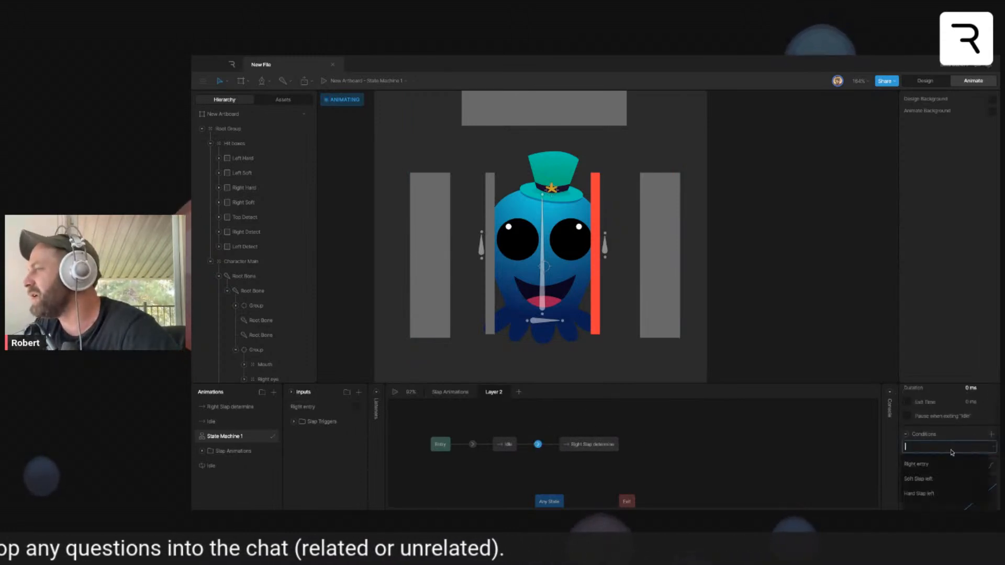
{"action": "left_click", "coordinate": [972, 464]}
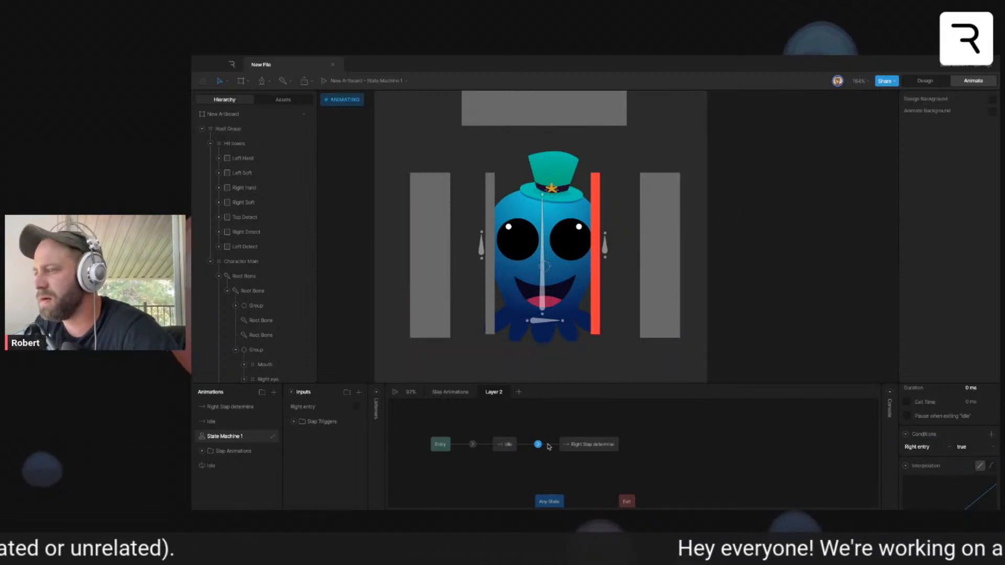
- Connect Right Slap determine back to Idle with the condition Right entry is false, and space the two states farther apart
{"action": "left_click", "coordinate": [505, 444]}
{"action": "left_click_drag", "start_coordinate": [555, 446], "coordinate": [513, 445]}
{"action": "left_click_drag", "start_coordinate": [594, 447], "coordinate": [603, 447]}
{"action": "left_click", "coordinate": [537, 444]}
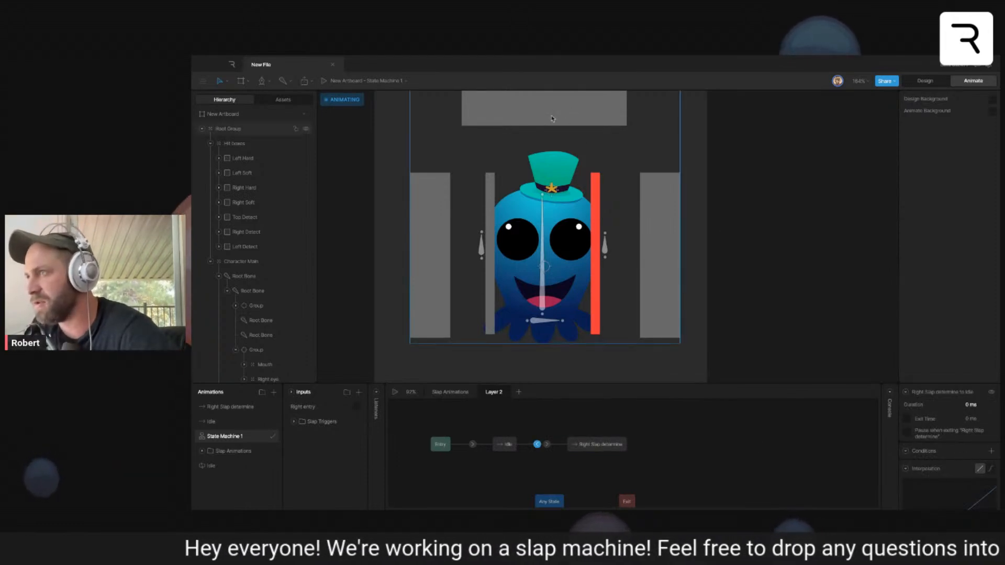
{"action": "left_click", "coordinate": [991, 451]}
{"action": "left_click", "coordinate": [955, 466]}
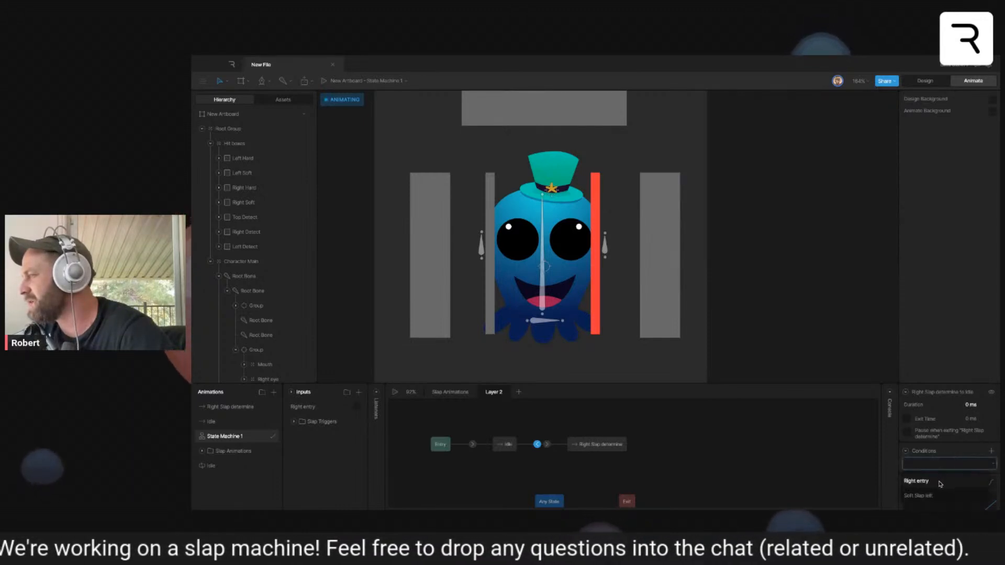
{"action": "left_click", "coordinate": [941, 482]}
{"action": "left_click", "coordinate": [962, 464]}
{"action": "left_click", "coordinate": [968, 477]}
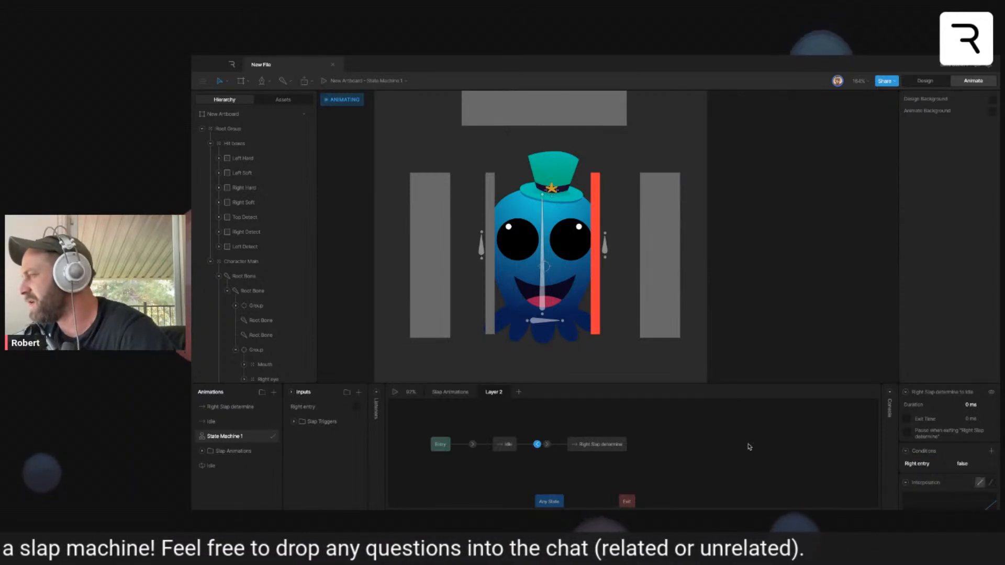
{"action": "left_click_drag", "start_coordinate": [597, 445], "coordinate": [624, 445]}
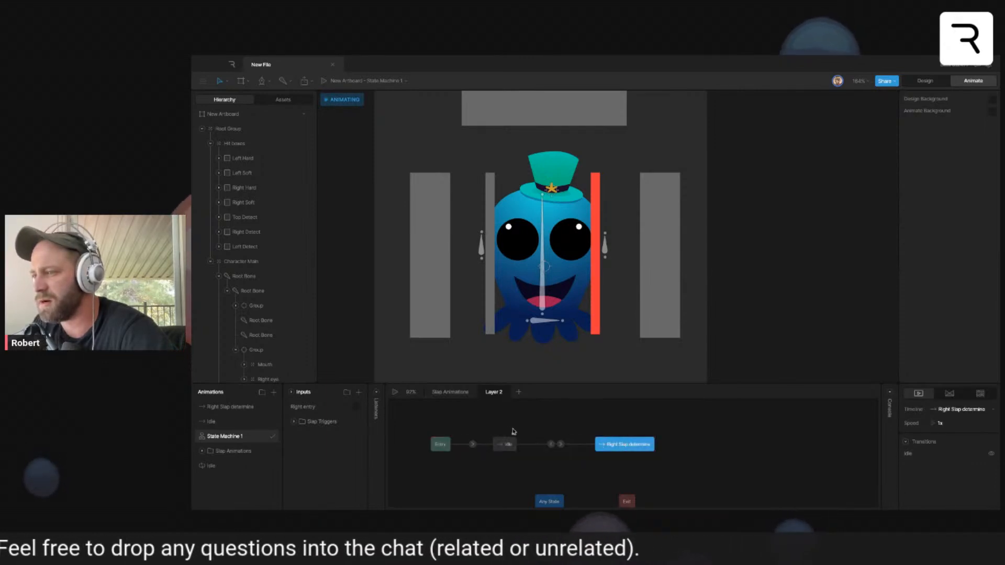
- Play the state machine and enable Right entry to test the switch to Right Slap determine, ending with playback stopped
{"action": "left_click", "coordinate": [514, 431]}
{"action": "left_click", "coordinate": [395, 392]}
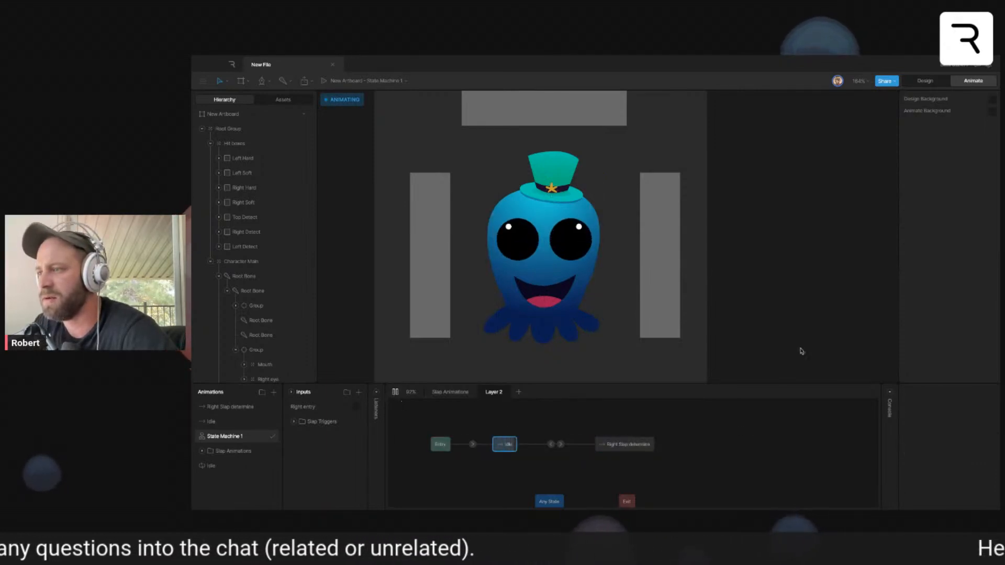
{"action": "left_click", "coordinate": [356, 407]}
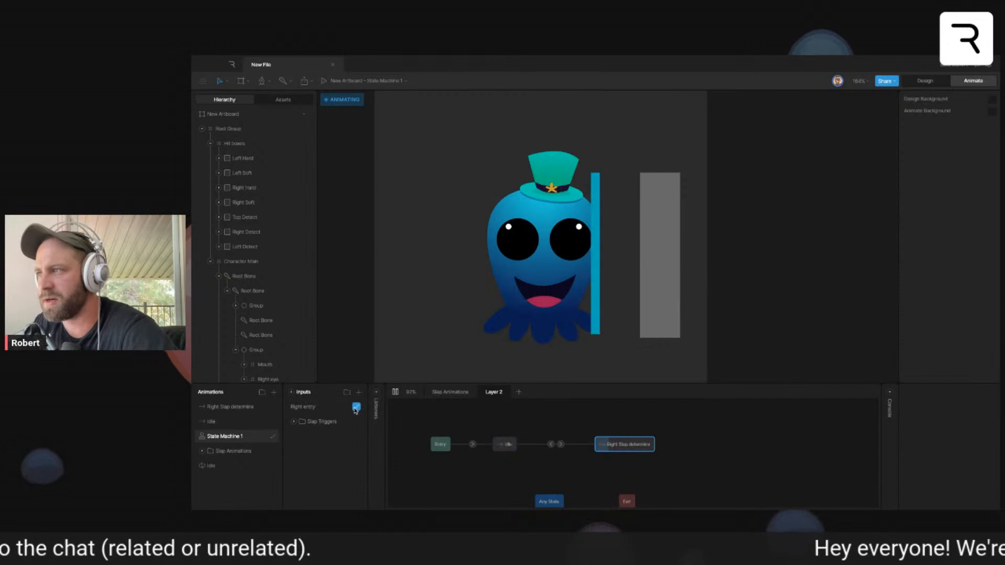
{"action": "left_click", "coordinate": [395, 393]}
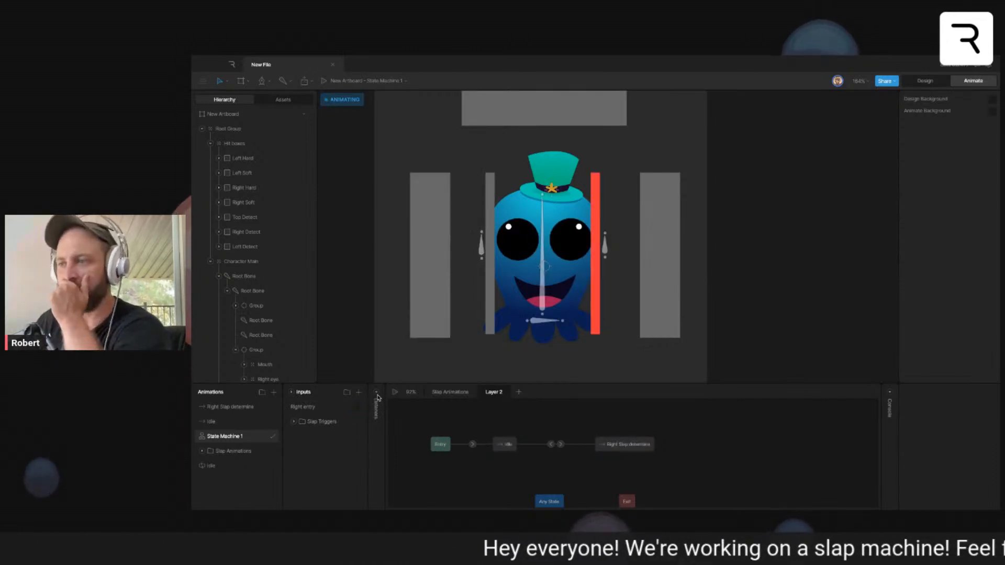
- Add a listener on the Right Detect hit box that sets Right entry to true on Pointer Enter
{"action": "left_click", "coordinate": [660, 269]}
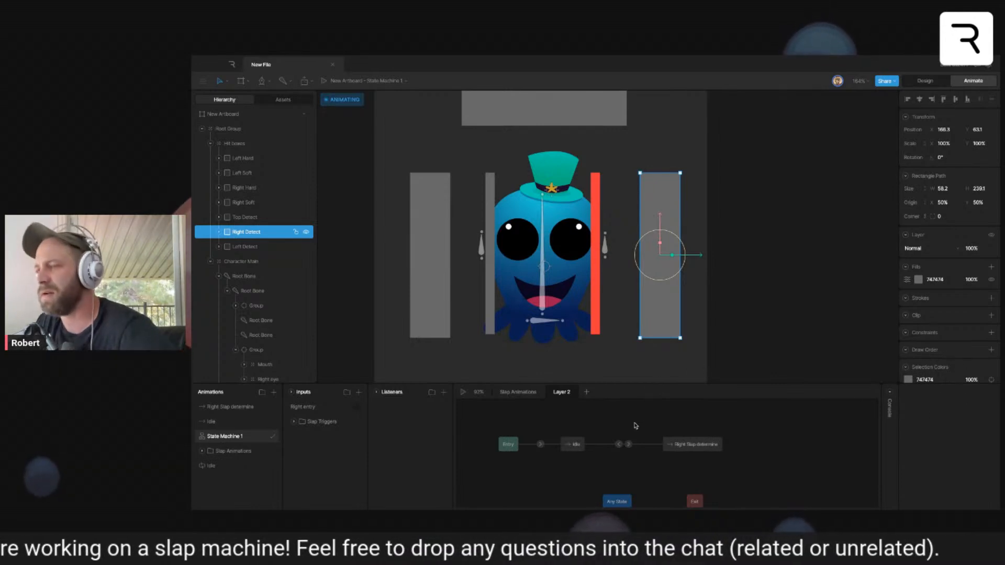
{"action": "left_click", "coordinate": [444, 392]}
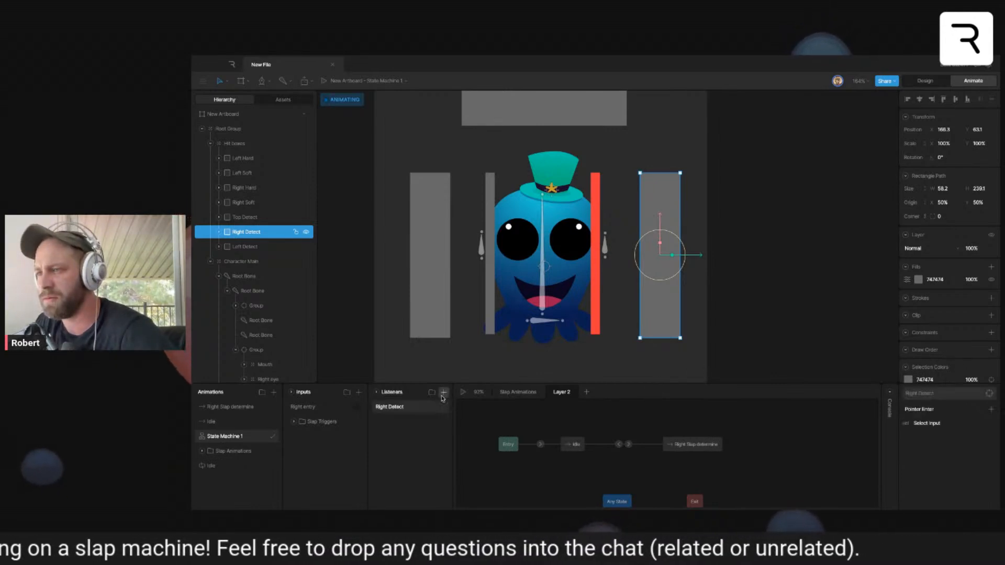
{"action": "left_click", "coordinate": [938, 411]}
{"action": "left_click", "coordinate": [933, 444]}
{"action": "left_click", "coordinate": [926, 424]}
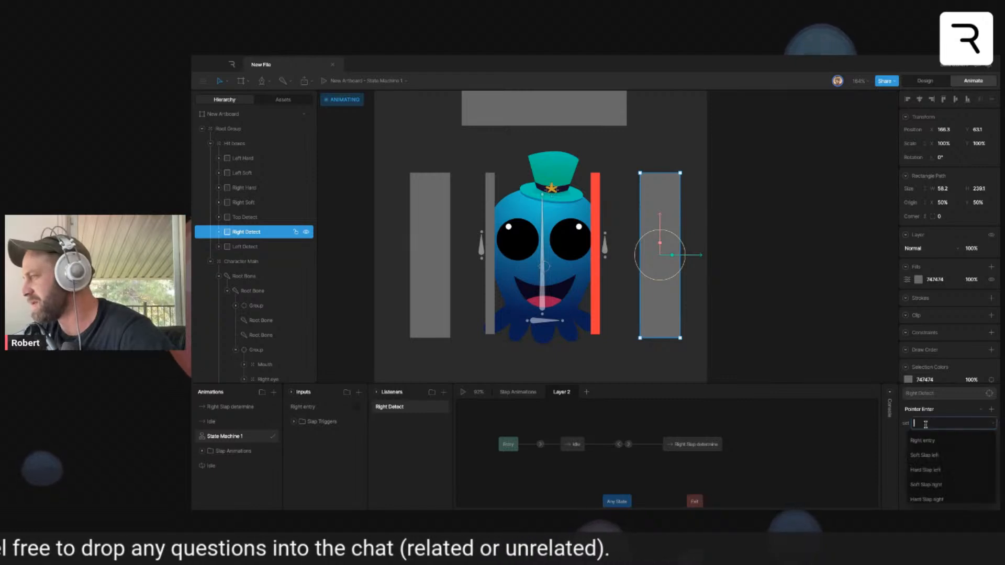
{"action": "left_click", "coordinate": [931, 440]}
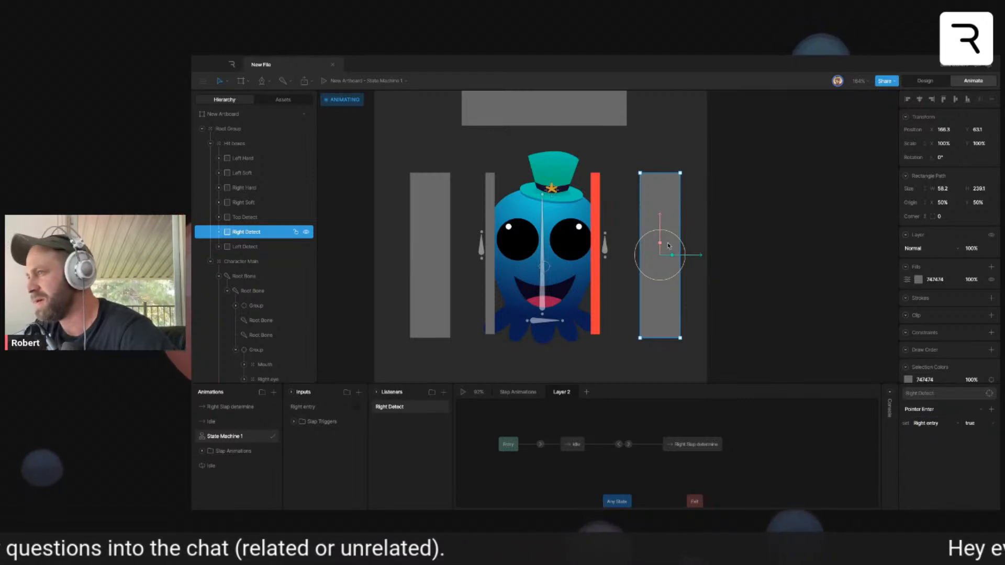
- Add a second Right Detect listener, and make the lower one set Right entry to false on Pointer Exit
{"action": "left_click", "coordinate": [444, 393]}
{"action": "left_click", "coordinate": [425, 422]}
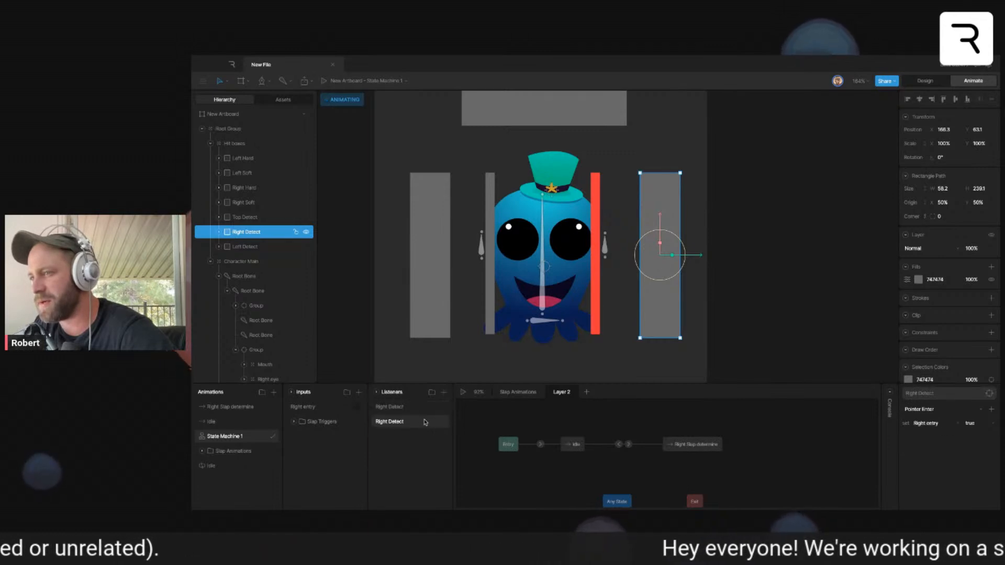
{"action": "left_click", "coordinate": [932, 409]}
{"action": "left_click", "coordinate": [921, 442]}
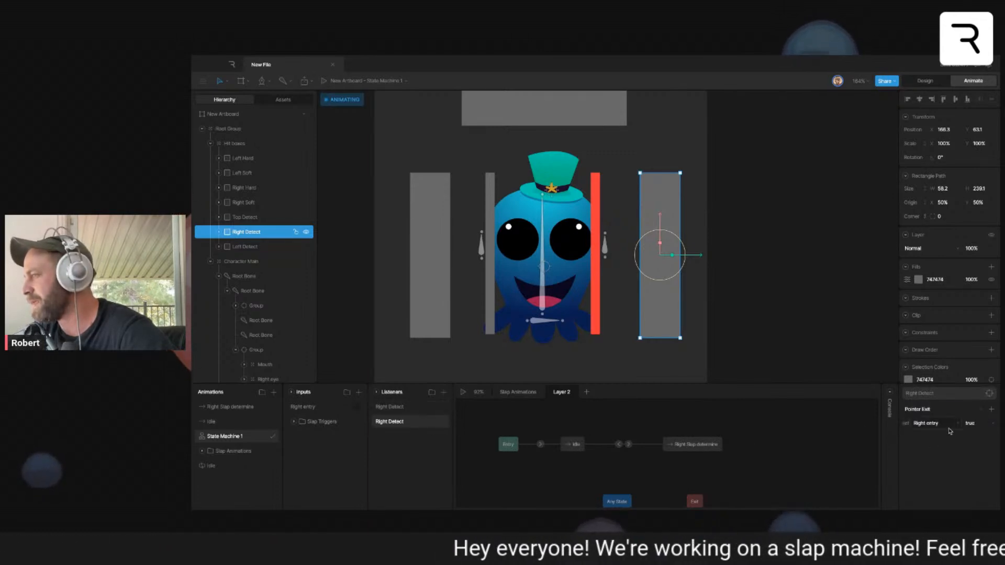
{"action": "left_click", "coordinate": [971, 425]}
{"action": "left_click", "coordinate": [968, 425]}
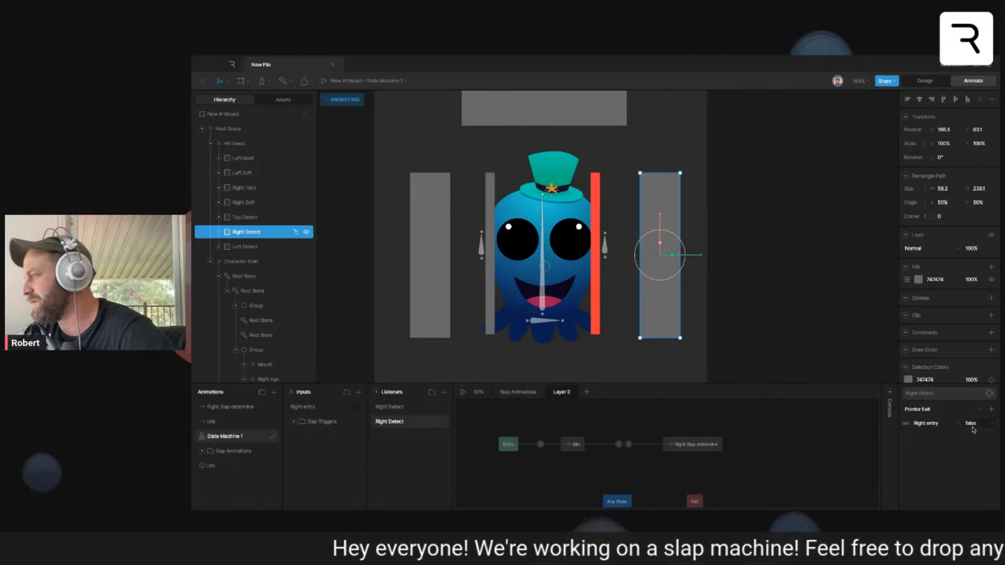
{"action": "left_click", "coordinate": [785, 431]}
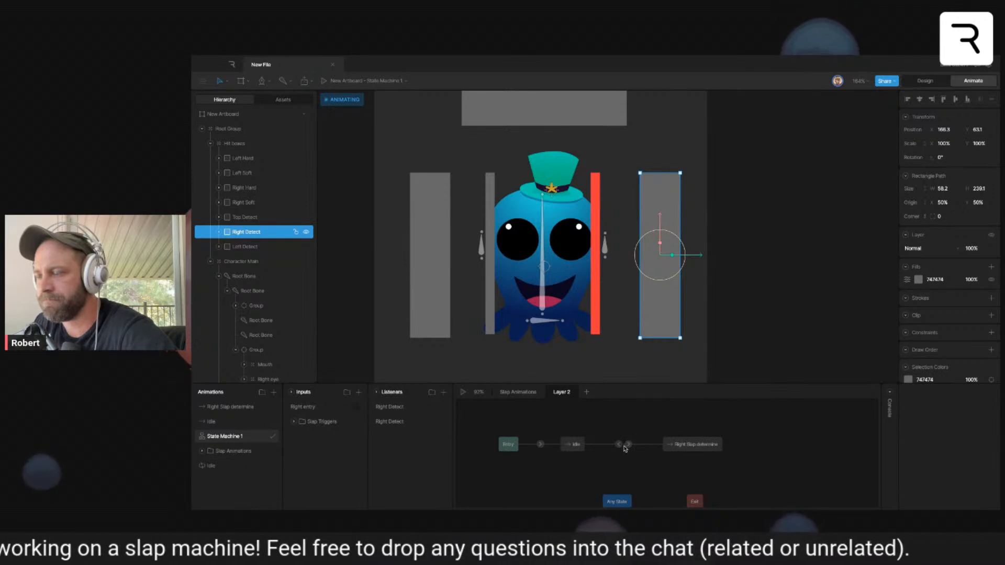
{"action": "left_click", "coordinate": [443, 392]}
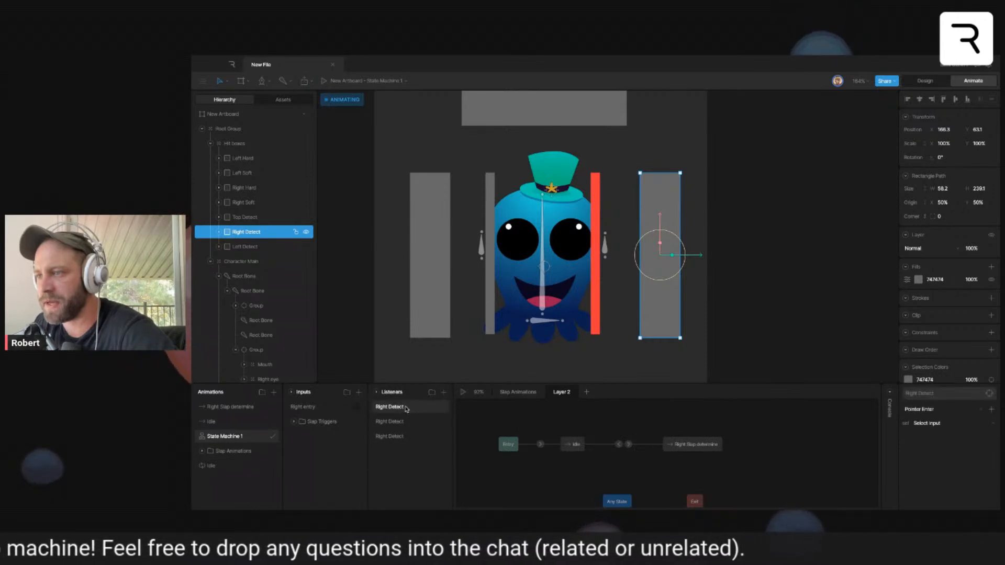
{"action": "left_click", "coordinate": [272, 187]}
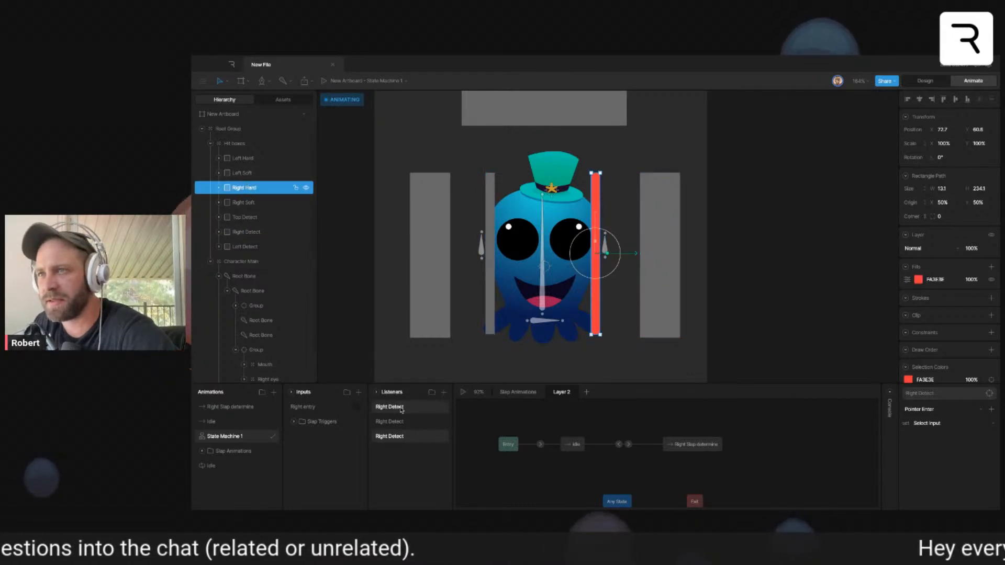
{"action": "right_click", "coordinate": [411, 439]}
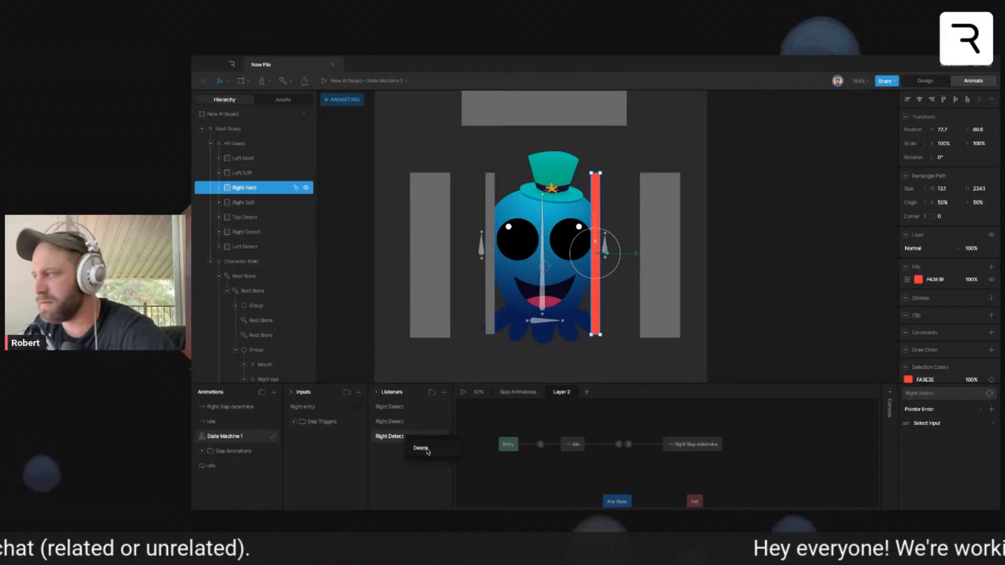
{"action": "left_click", "coordinate": [421, 449]}
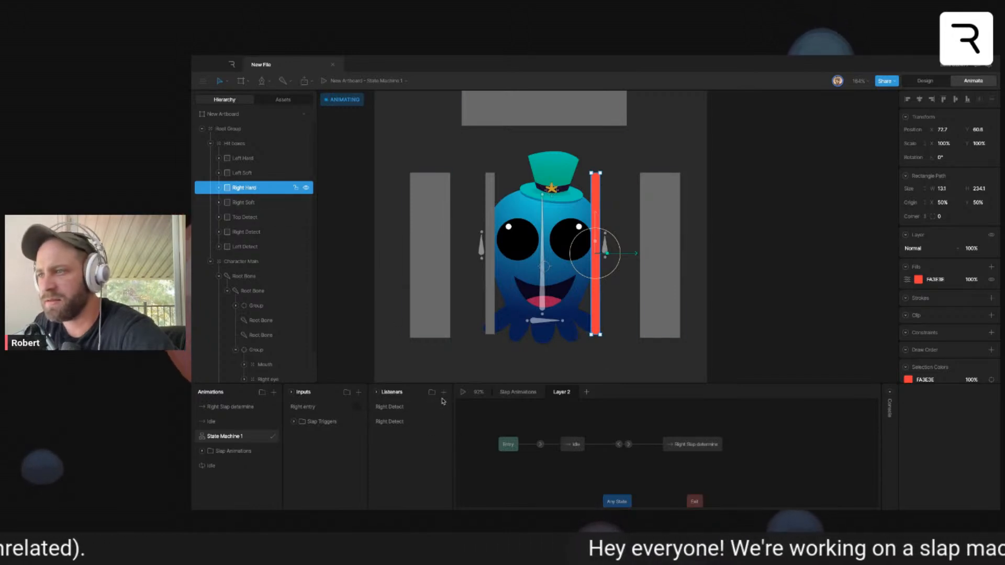
- Add a listener on the Right Hard hit box that fires Hard Slap left on Pointer Enter
{"action": "left_click", "coordinate": [443, 393]}
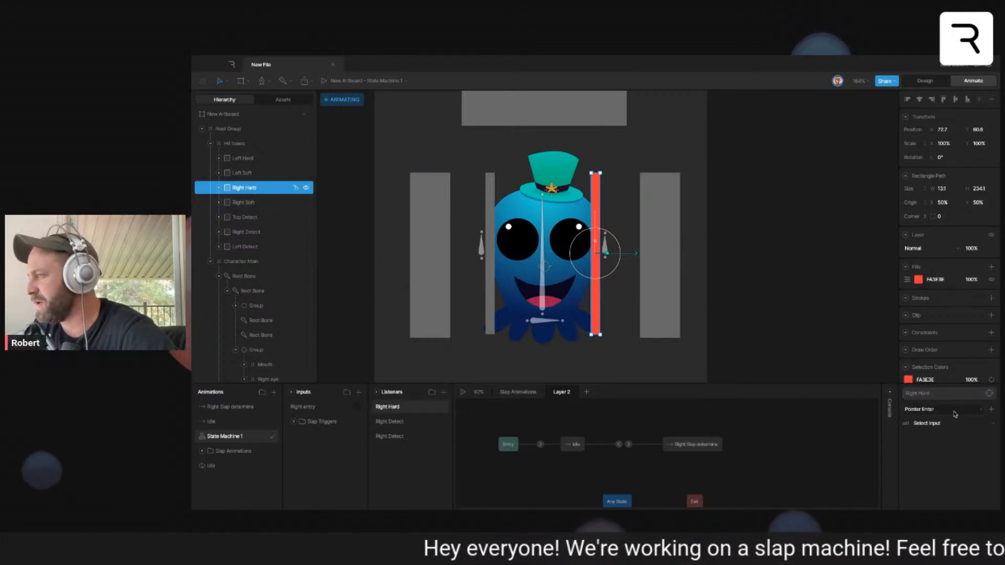
{"action": "left_click", "coordinate": [943, 423]}
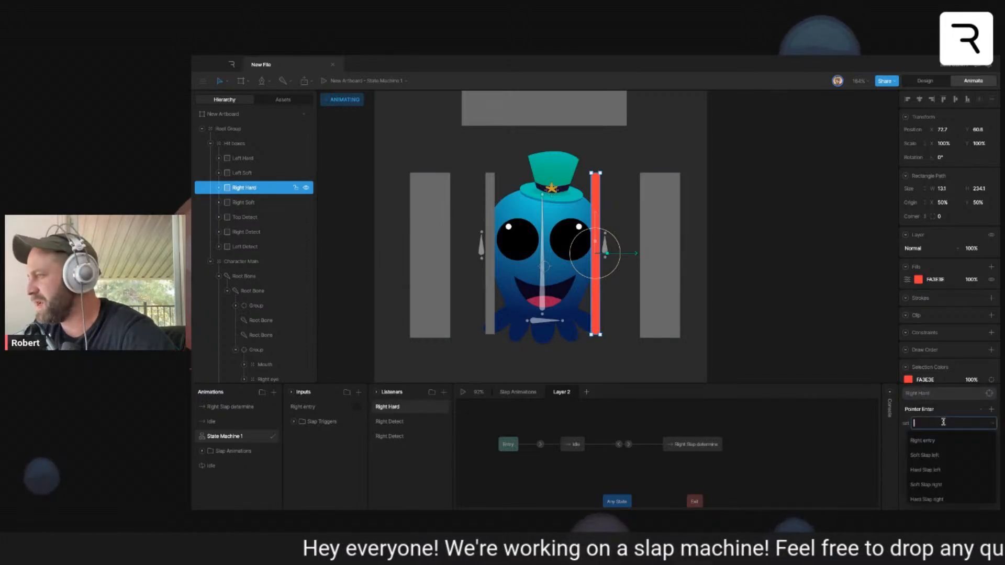
{"action": "left_click", "coordinate": [951, 470]}
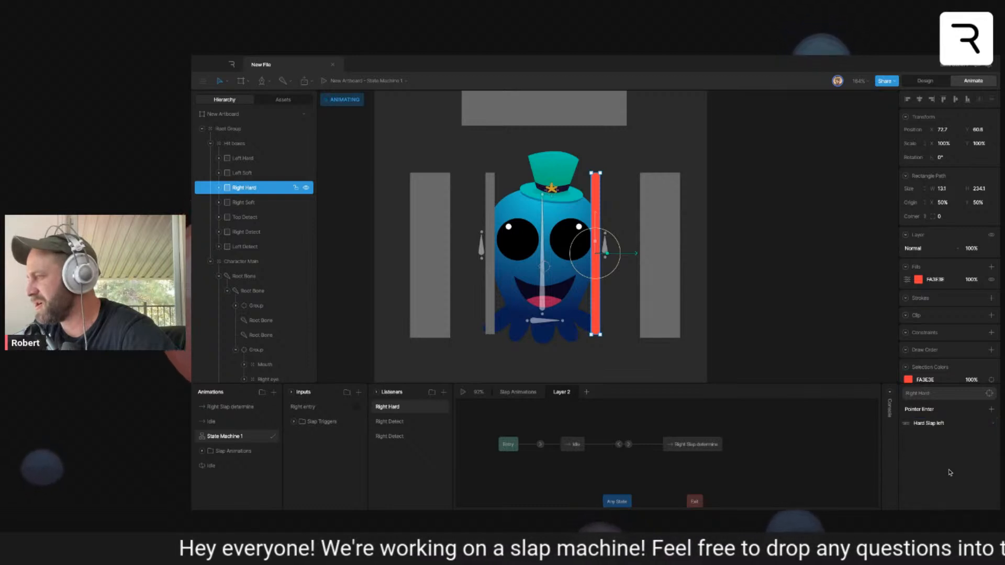
- Add a listener on the Right Soft hit box that fires Soft Slap right on Pointer Enter
{"action": "left_click", "coordinate": [246, 203]}
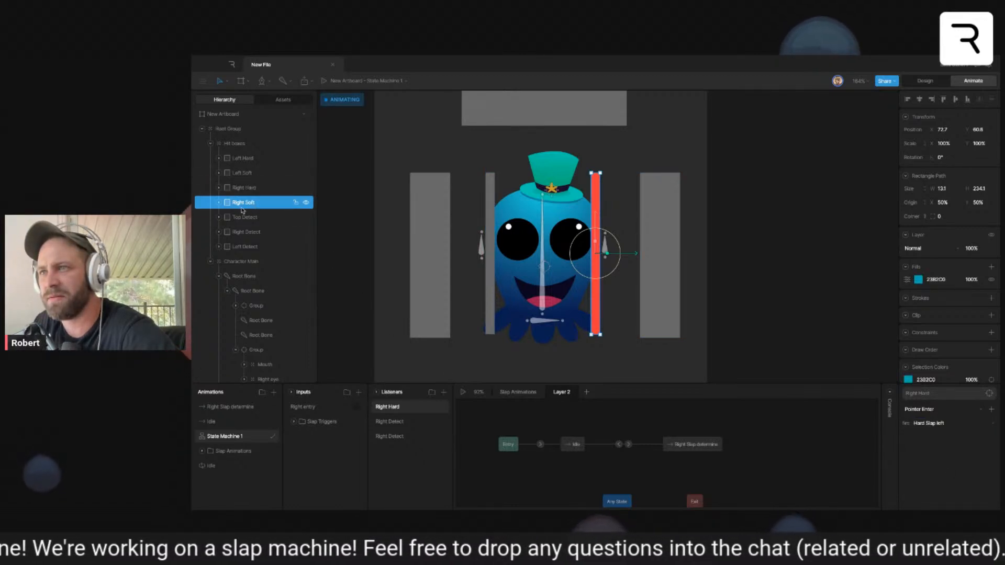
{"action": "left_click", "coordinate": [443, 392]}
{"action": "left_click", "coordinate": [948, 410]}
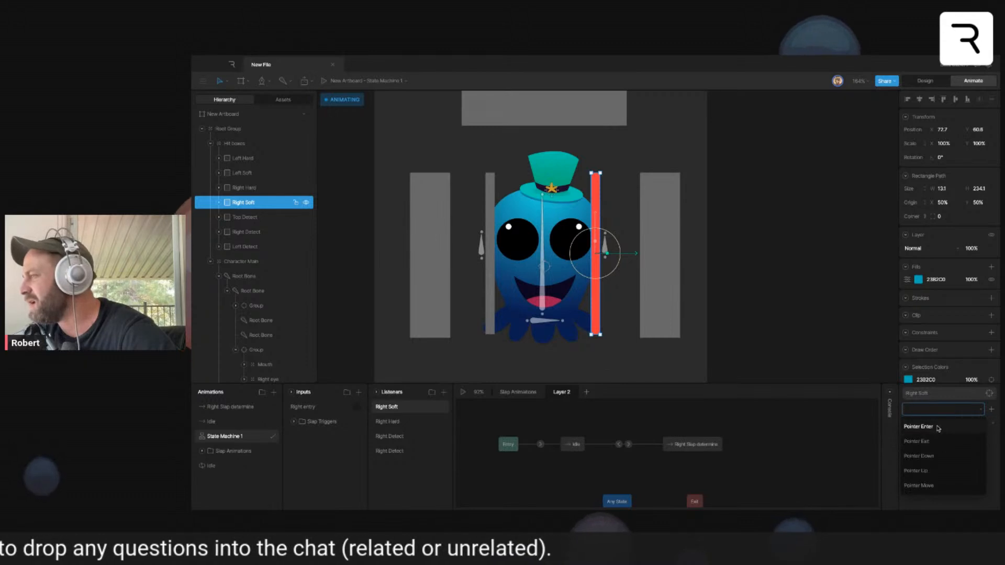
{"action": "left_click", "coordinate": [938, 426]}
{"action": "left_click", "coordinate": [943, 424]}
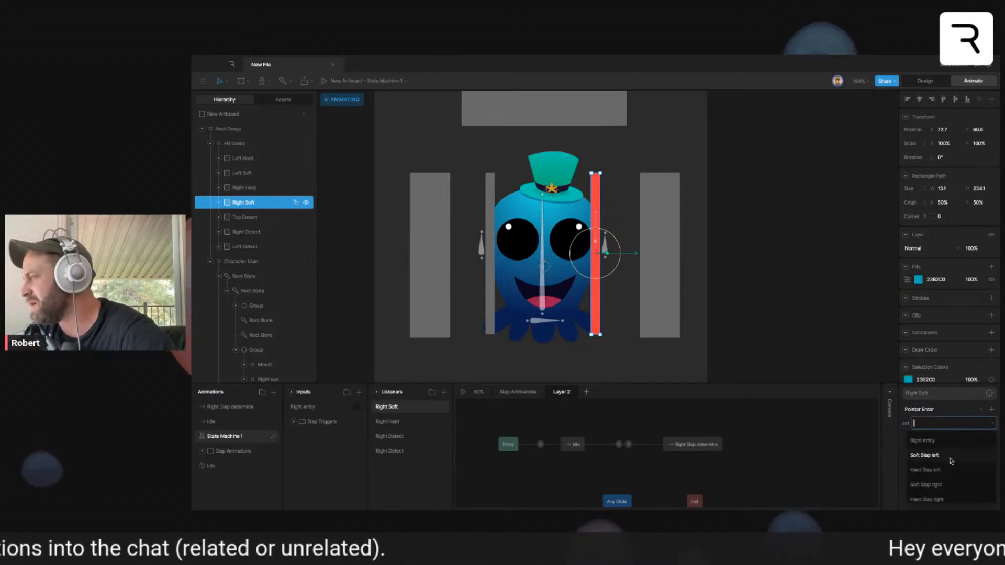
{"action": "left_click", "coordinate": [951, 485]}
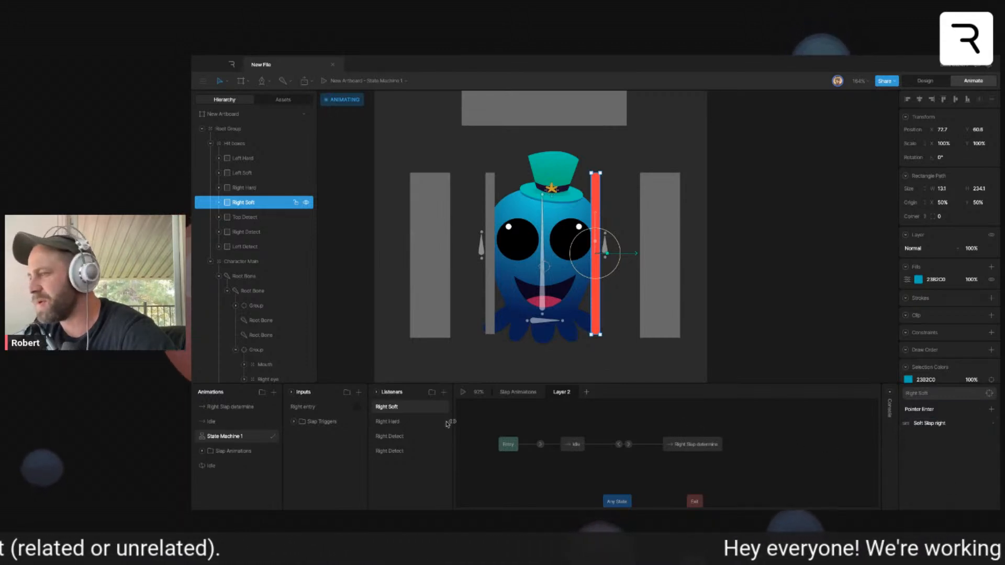
- Review the Right Hard listener and set the unassigned Right Detect listener to switch Right entry to true on Pointer Enter
{"action": "left_click", "coordinate": [424, 422]}
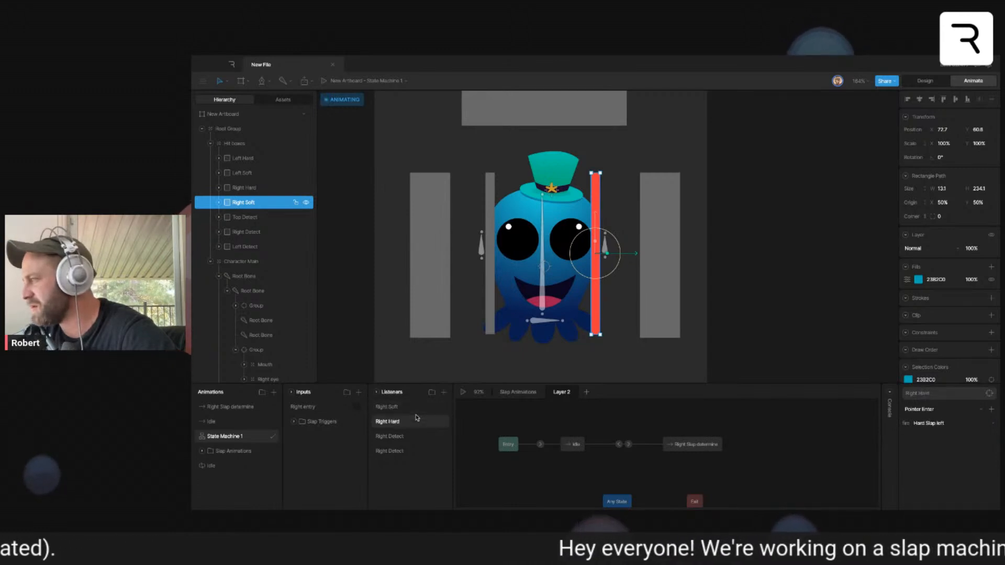
{"action": "left_click", "coordinate": [416, 435]}
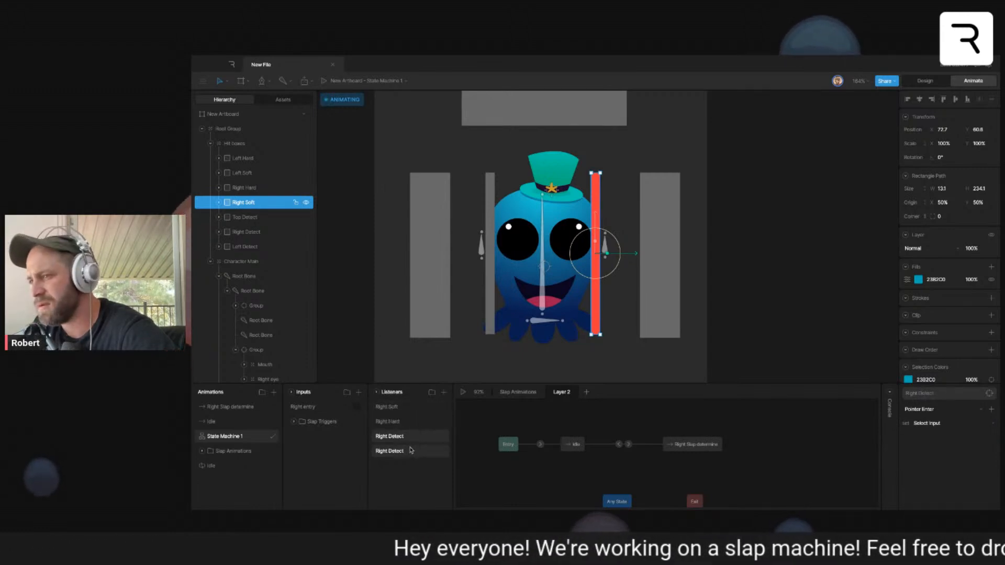
{"action": "left_click", "coordinate": [940, 423]}
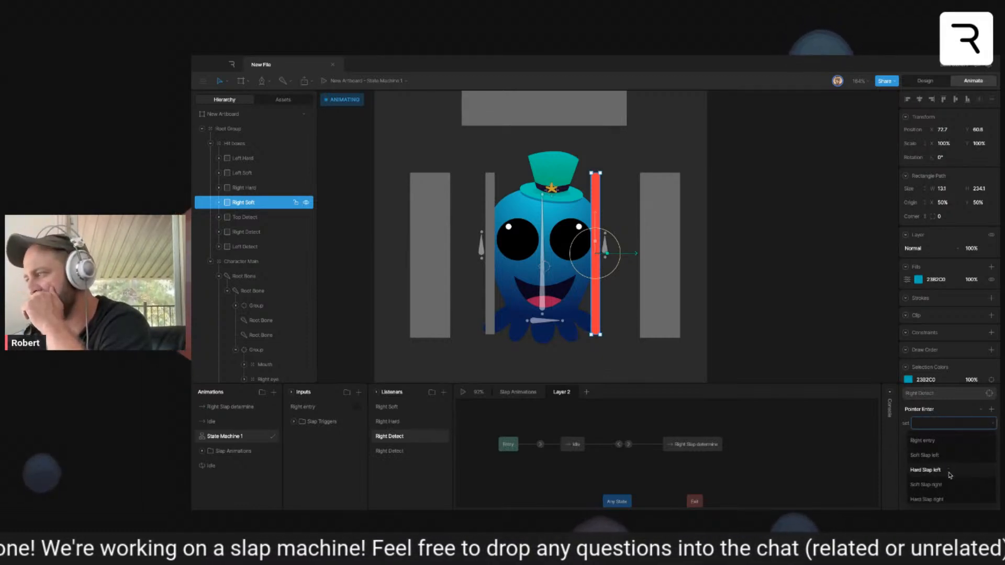
{"action": "left_click", "coordinate": [943, 441]}
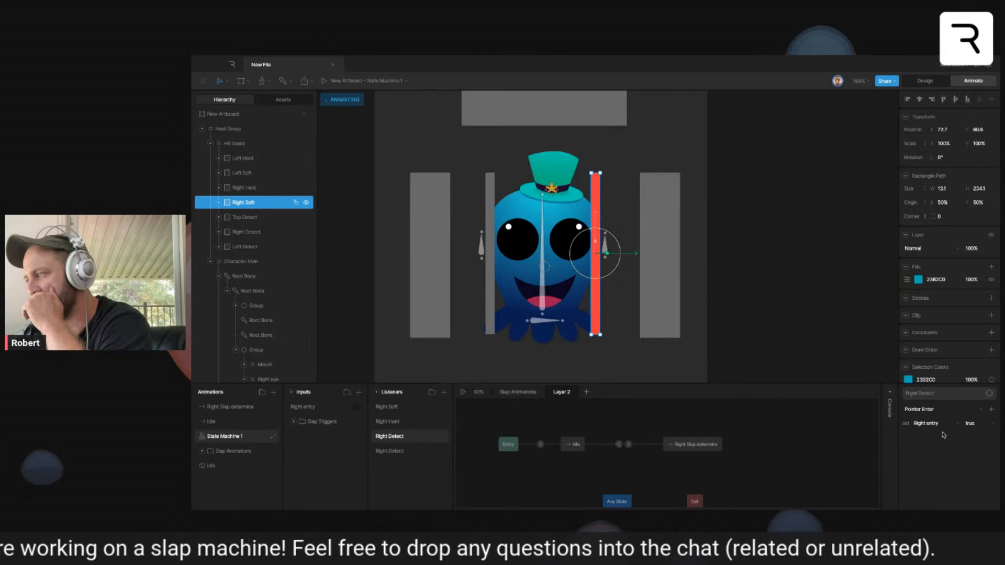
- Review the listeners and change the Right Hard listener to fire Hard Slap right on Pointer Enter
{"action": "left_click", "coordinate": [398, 454]}
{"action": "left_click", "coordinate": [399, 423]}
{"action": "left_click", "coordinate": [399, 409]}
{"action": "left_click", "coordinate": [400, 423]}
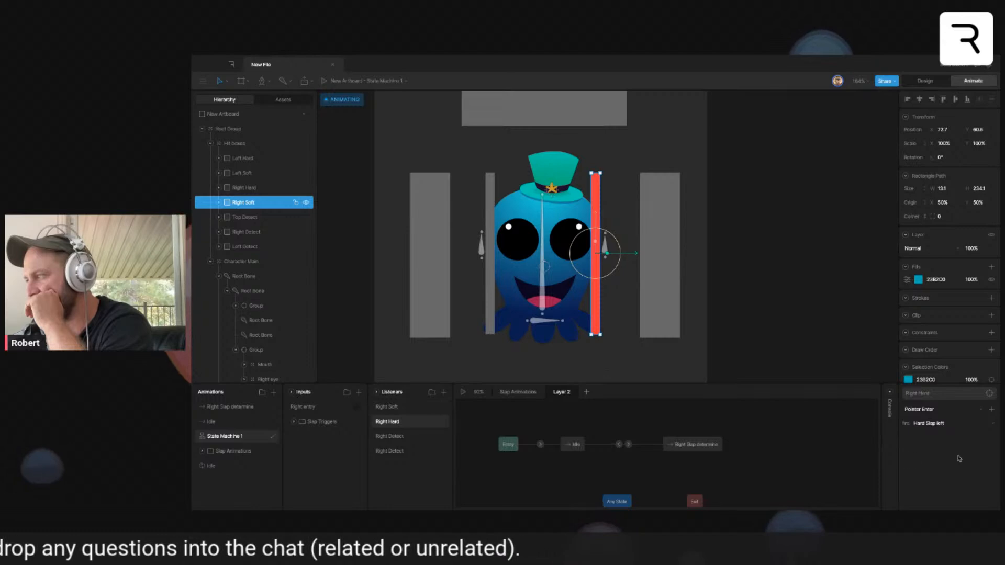
{"action": "left_click", "coordinate": [953, 423]}
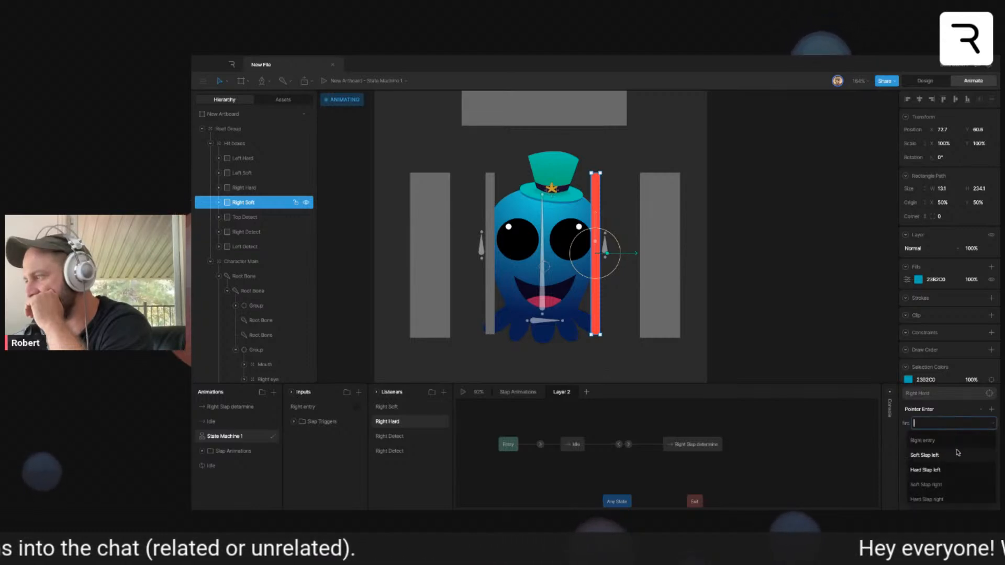
{"action": "left_click", "coordinate": [938, 499]}
{"action": "left_click", "coordinate": [790, 431]}
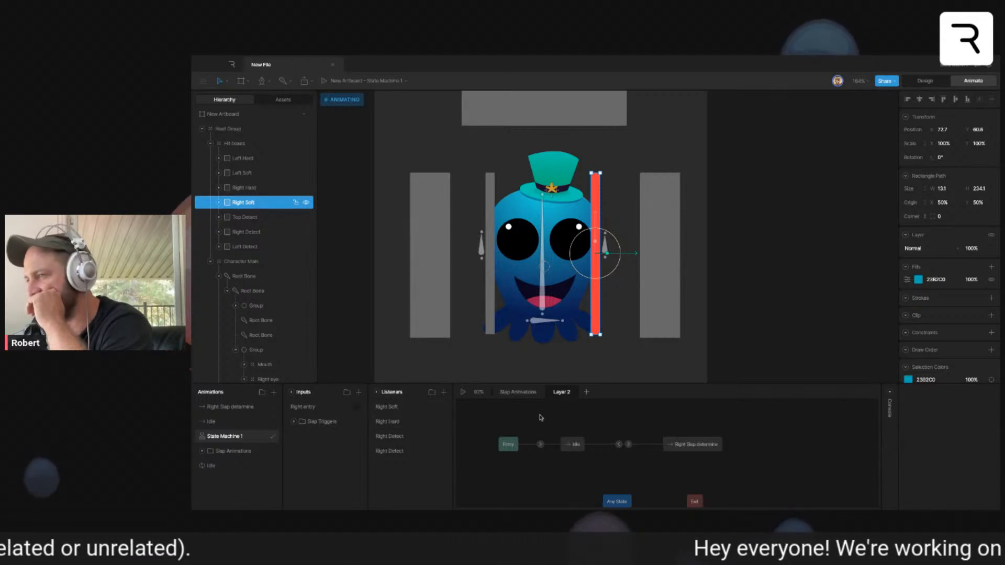
- Preview the state machine and enable an Exit Time of 100% on the transition from Right Slap determine to Idle
{"action": "left_click", "coordinate": [463, 392]}
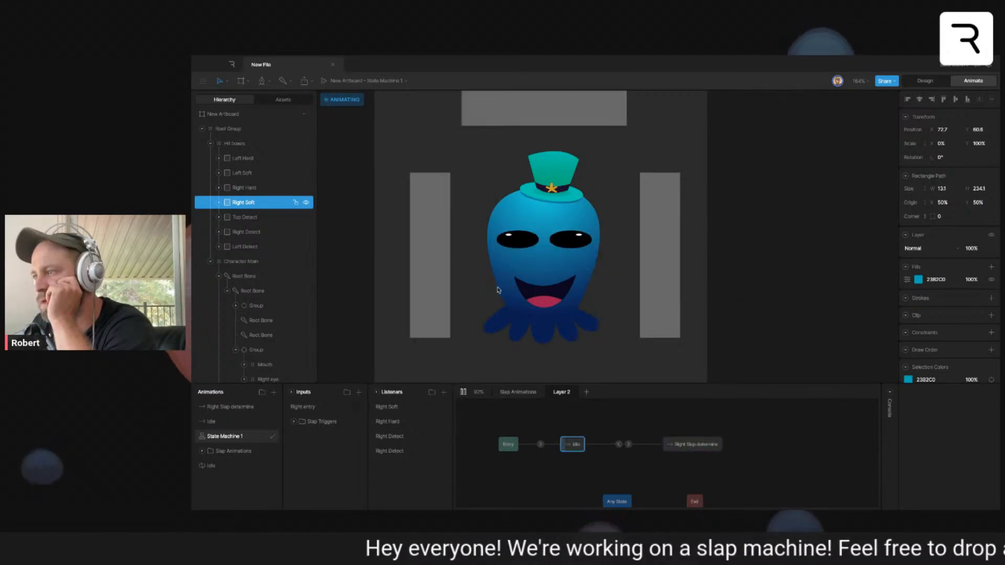
{"action": "left_click", "coordinate": [622, 444]}
{"action": "left_click", "coordinate": [907, 419]}
{"action": "left_click", "coordinate": [979, 419]}
{"action": "type", "text": "100"}
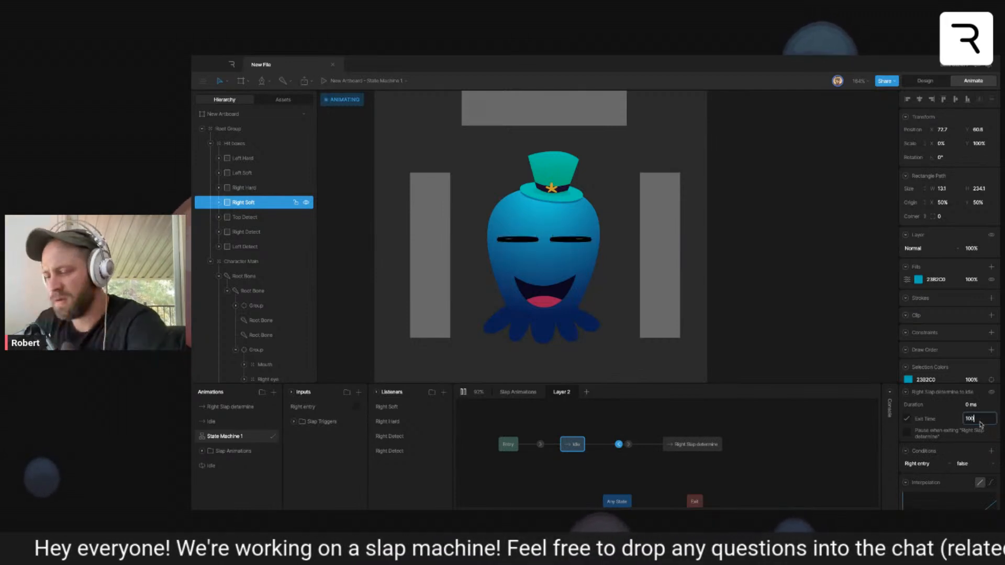
{"action": "key", "text": "Return"}
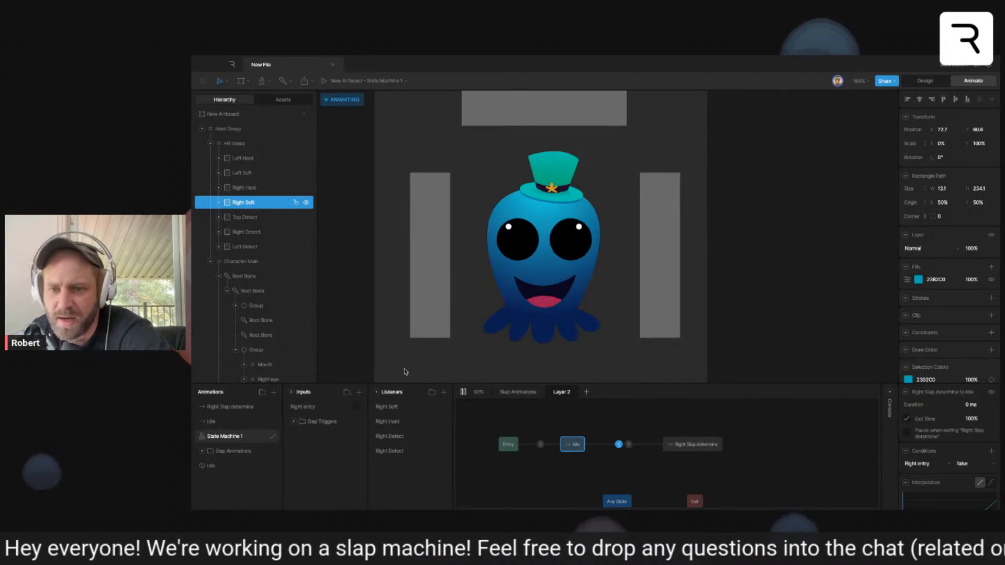
{"action": "left_click", "coordinate": [463, 392]}
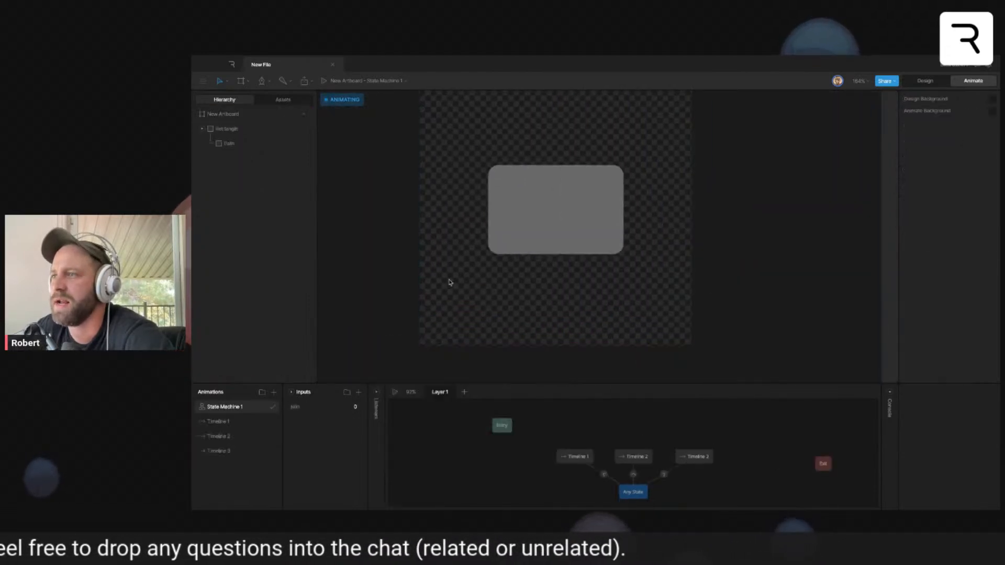
- Switch to Design mode and create a new square artboard beside the artboard with the grey rounded rectangle
{"action": "scroll", "coordinate": [535, 320], "scroll_direction": "down", "scroll_amount": 3}
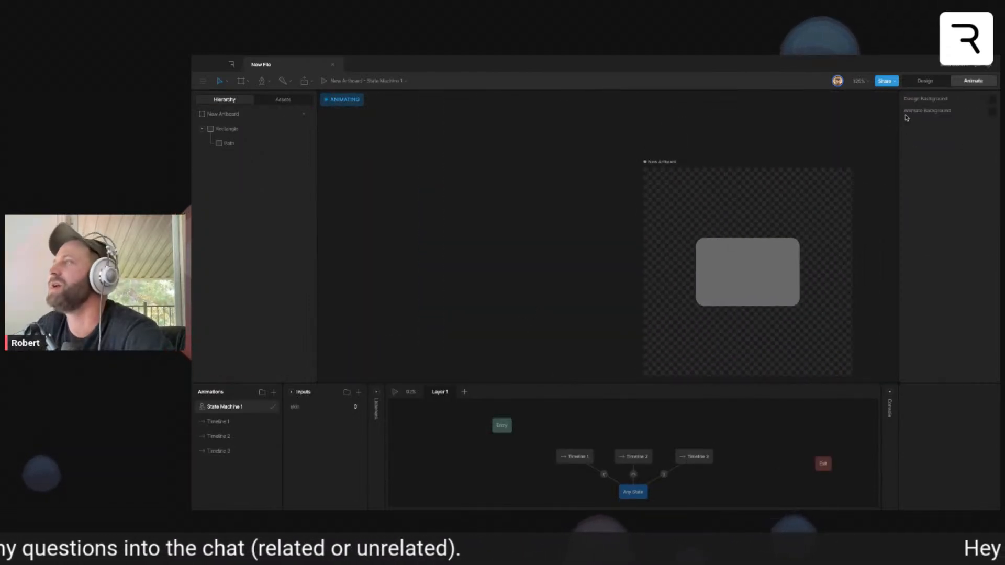
{"action": "left_click", "coordinate": [917, 85]}
{"action": "key", "text": "a"}
{"action": "left_click_drag", "start_coordinate": [419, 191], "coordinate": [578, 354]}
- Draw a circle about 172 wide in the middle of the new artboard and add a white stroke about 13.7 thick
{"action": "left_click", "coordinate": [523, 379]}
{"action": "mouse_move", "coordinate": [464, 204]}
{"action": "left_mouse_down"}
{"action": "mouse_move", "coordinate": [555, 295]}
{"action": "mouse_move", "coordinate": [493, 279]}
{"action": "left_mouse_up"}
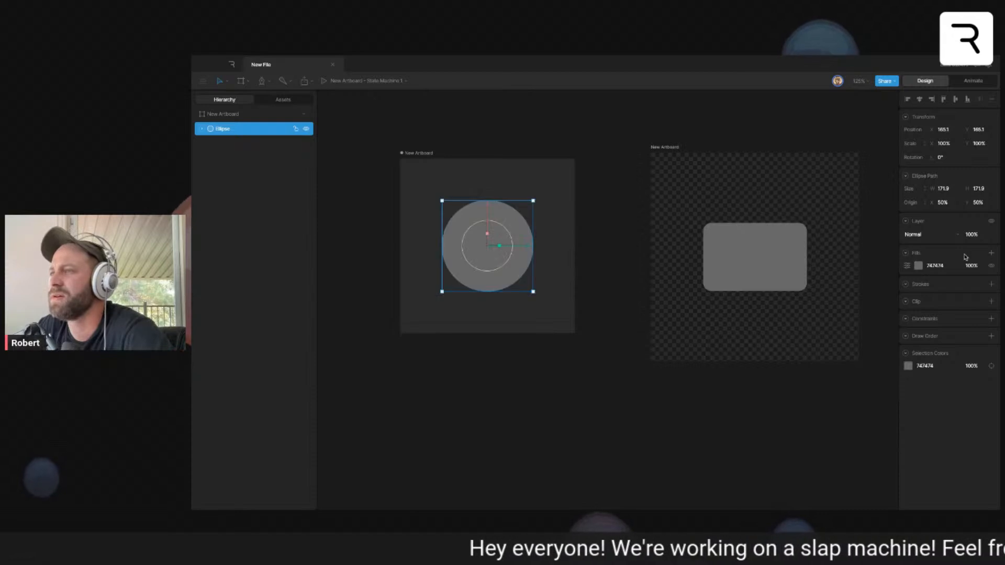
{"action": "left_click", "coordinate": [991, 283]}
{"action": "left_click_drag", "start_coordinate": [968, 299], "coordinate": [969, 293]}
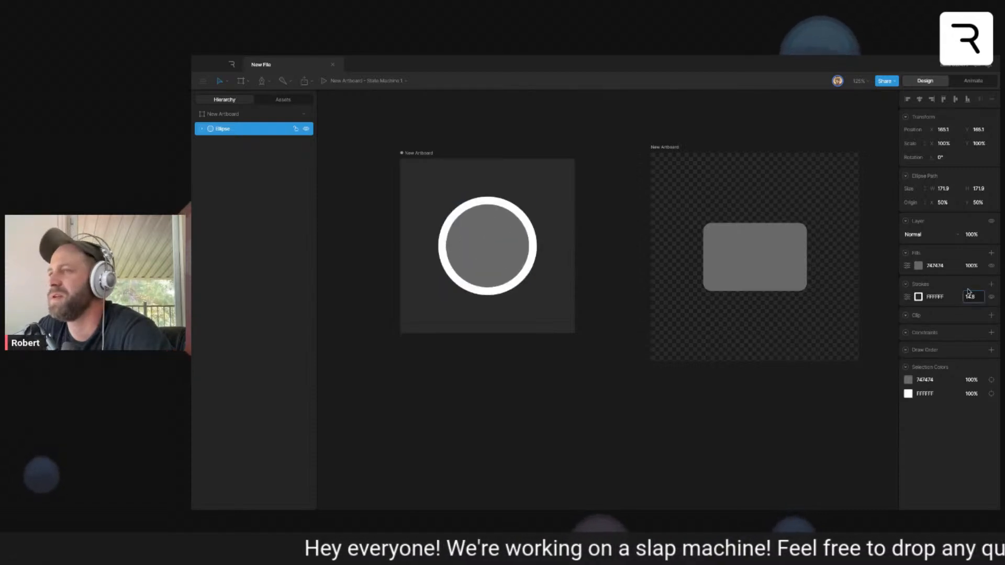
{"action": "left_click_drag", "start_coordinate": [665, 311], "coordinate": [692, 326]}
{"action": "left_click_drag", "start_coordinate": [583, 314], "coordinate": [620, 329]}
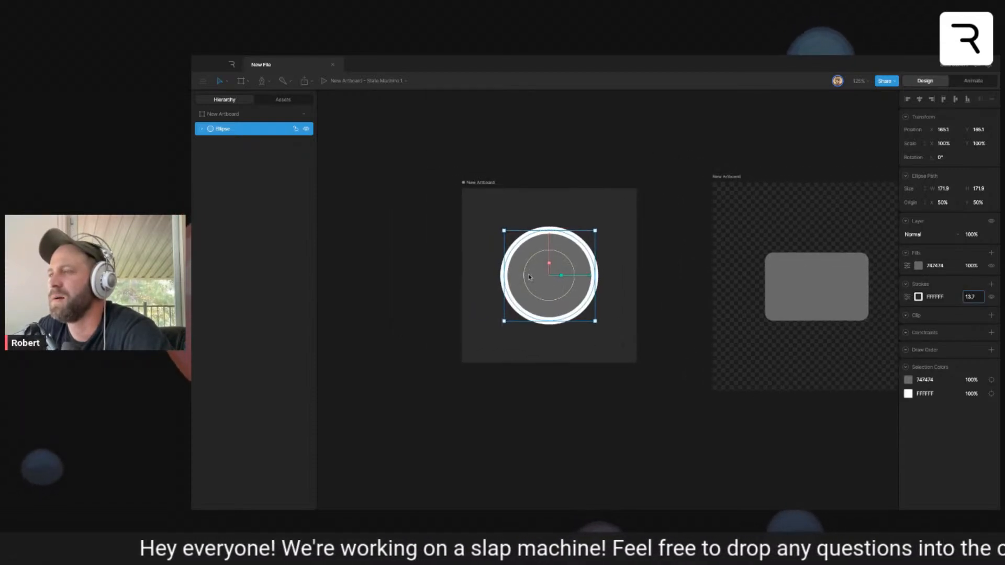
{"action": "scroll", "coordinate": [526, 269], "scroll_direction": "up", "scroll_amount": 8}
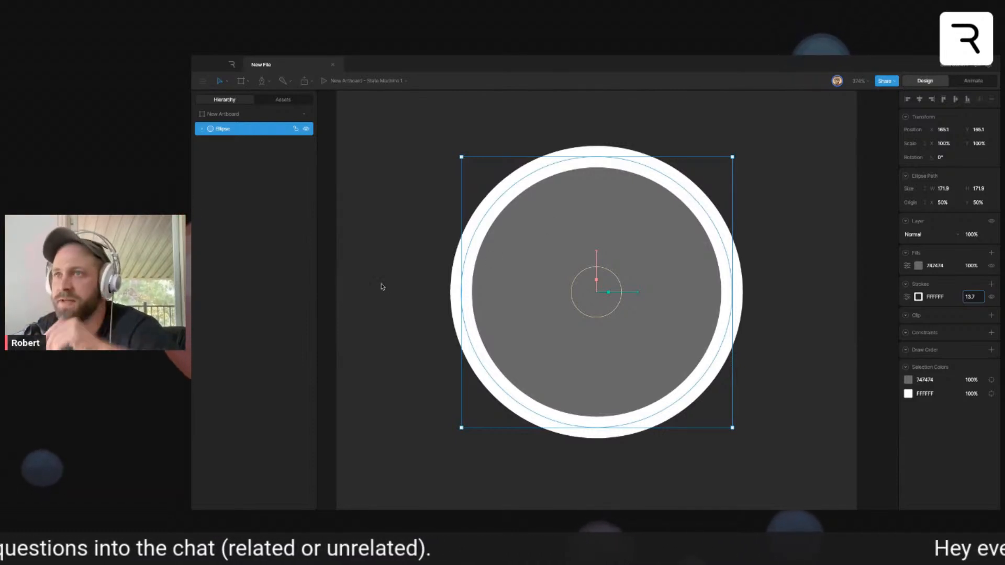
- Remove the circle's white stroke and duplicate the circle in place
{"action": "left_click", "coordinate": [389, 257]}
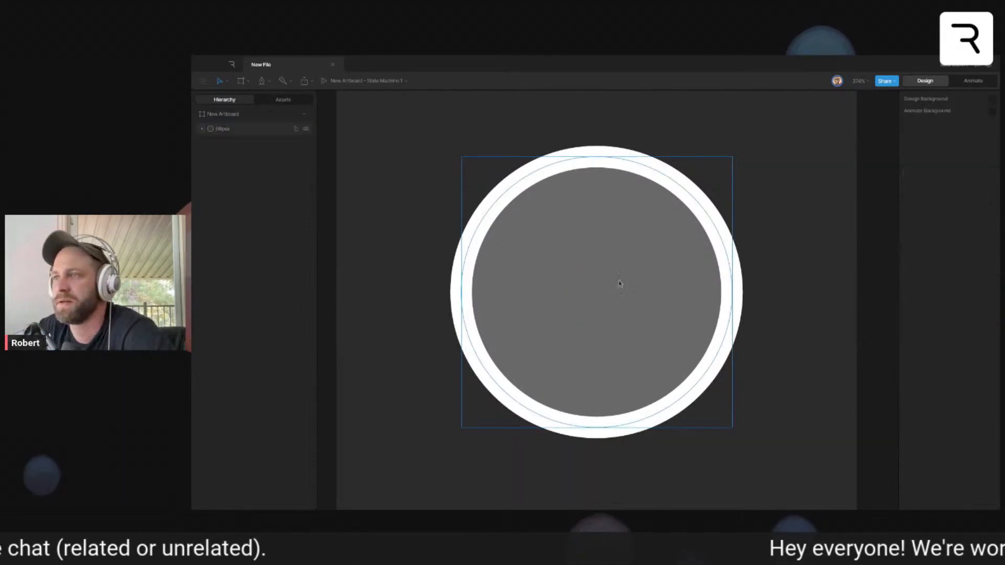
{"action": "left_click", "coordinate": [621, 285]}
{"action": "left_click", "coordinate": [990, 297]}
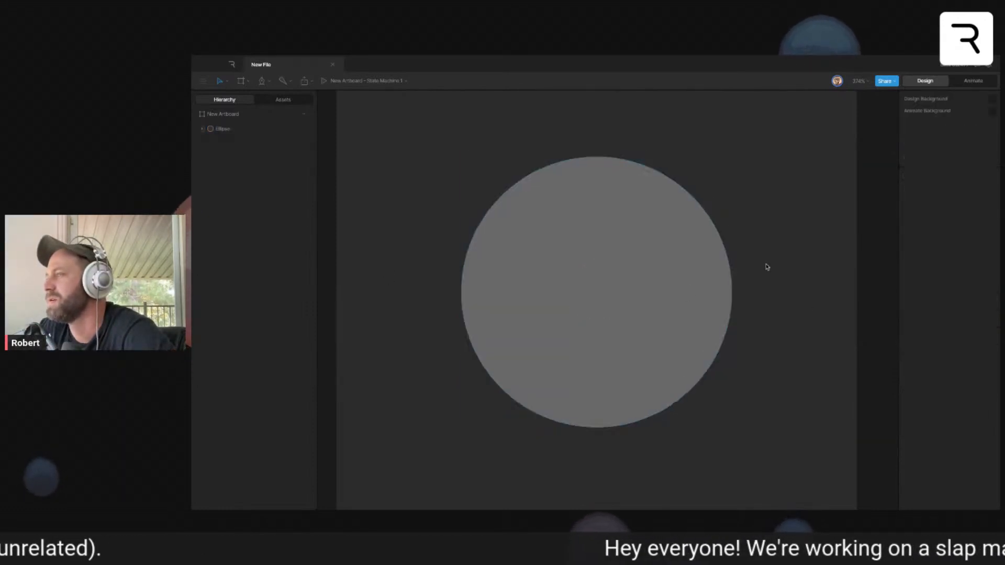
{"action": "key", "text": "ctrl+d"}
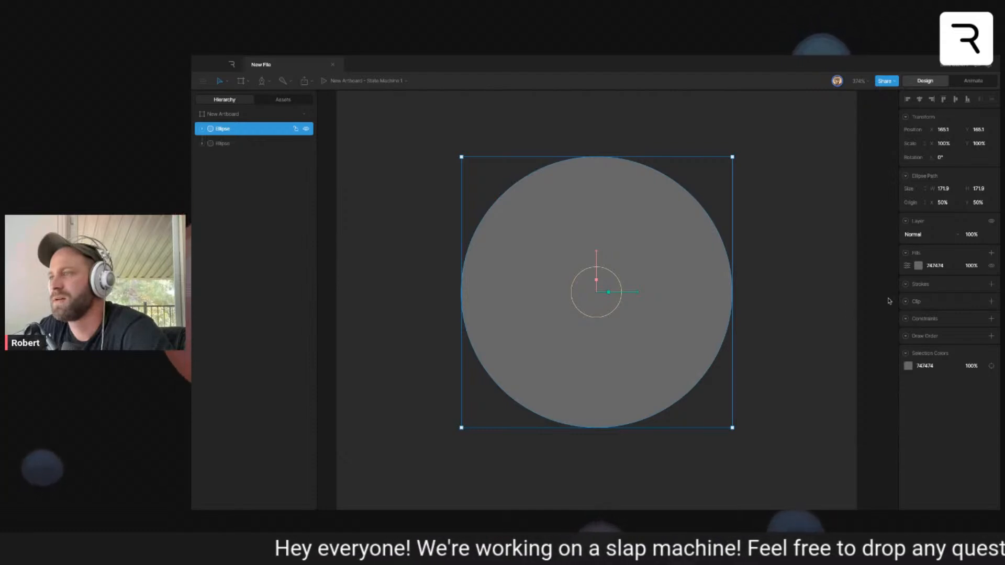
- Turn the duplicate circle into an unfilled ring with a white stroke about 8.8 thick, scaled to about 106%
{"action": "left_click", "coordinate": [991, 285]}
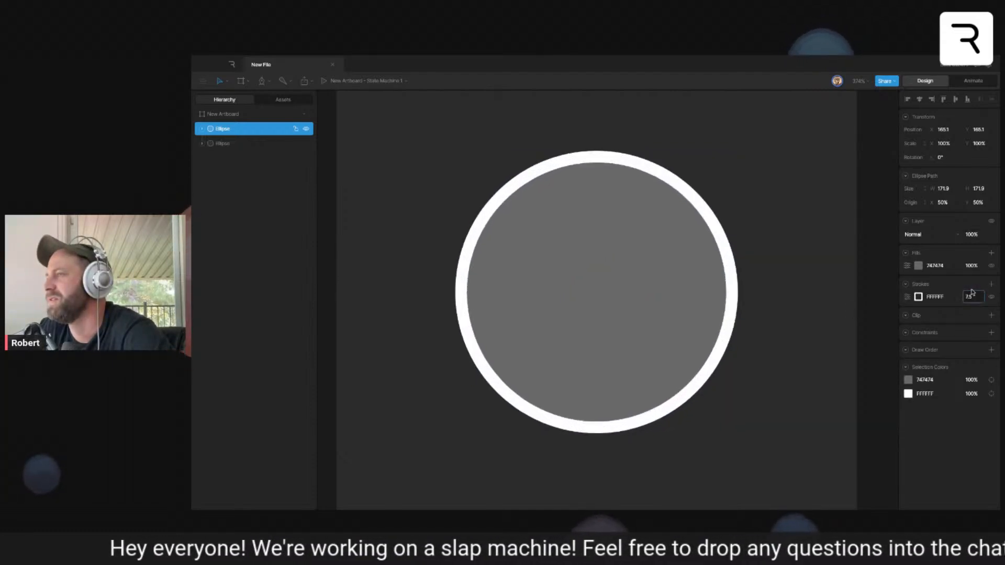
{"action": "left_click_drag", "start_coordinate": [609, 293], "coordinate": [720, 253]}
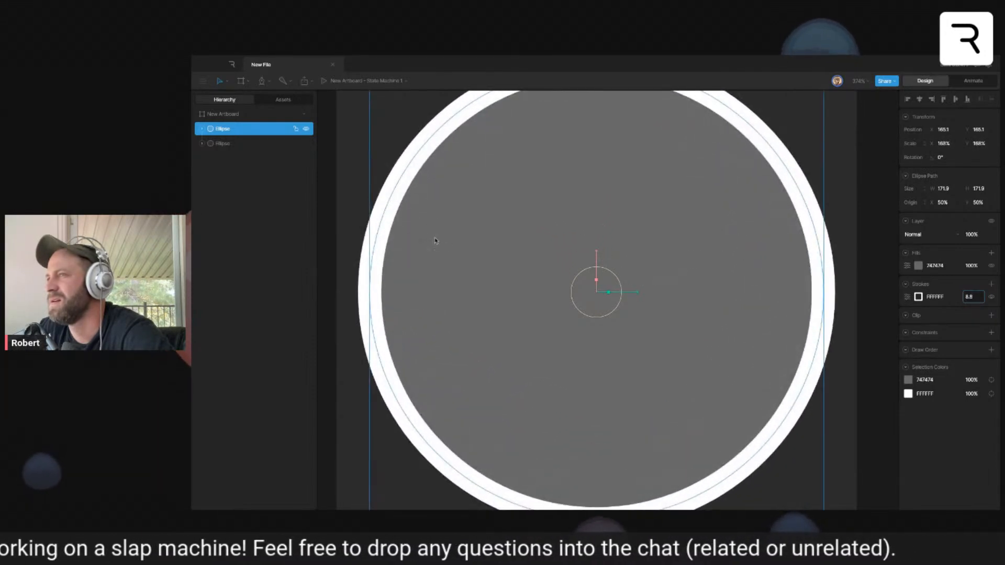
{"action": "key", "text": "ctrl+z"}
{"action": "left_click", "coordinate": [991, 265]}
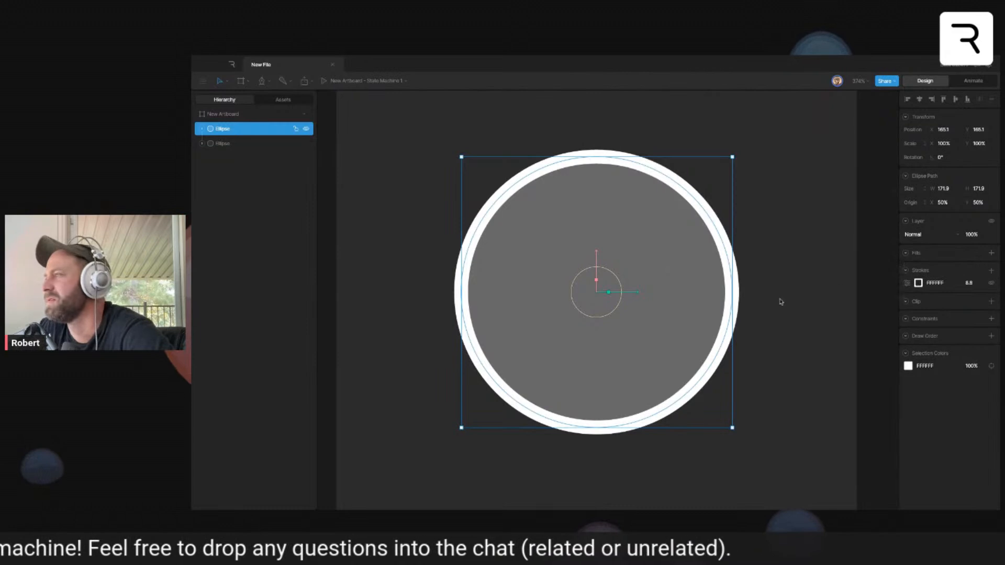
{"action": "mouse_move", "coordinate": [609, 293]}
{"action": "left_mouse_down"}
{"action": "mouse_move", "coordinate": [628, 292]}
{"action": "mouse_move", "coordinate": [601, 288]}
{"action": "left_mouse_up"}
{"action": "left_click", "coordinate": [810, 215]}
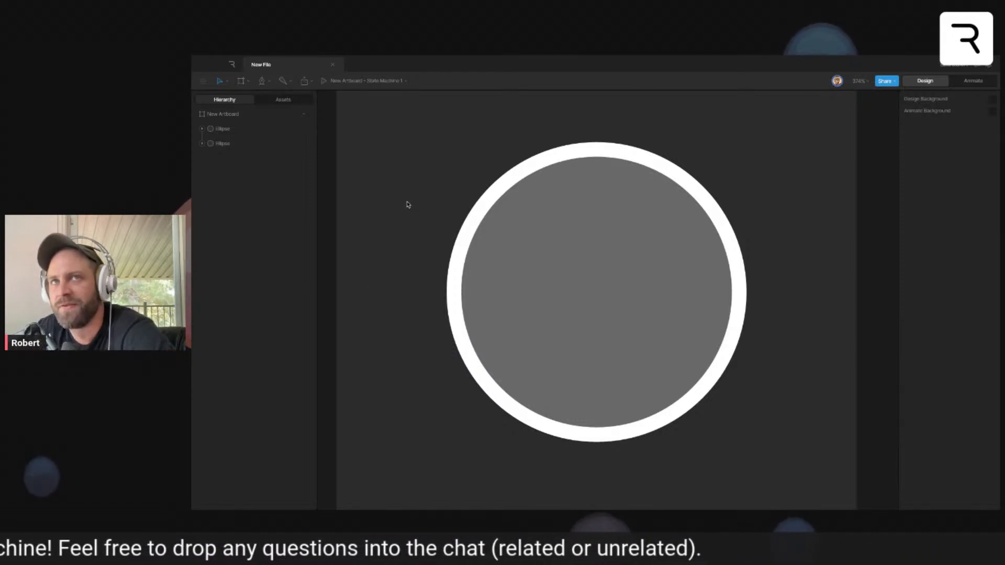
- Group the grey circle and the white ring, try scaling the group, and undo the scaling
{"action": "left_click_drag", "start_coordinate": [408, 204], "coordinate": [619, 476]}
{"action": "key", "text": "ctrl+g"}
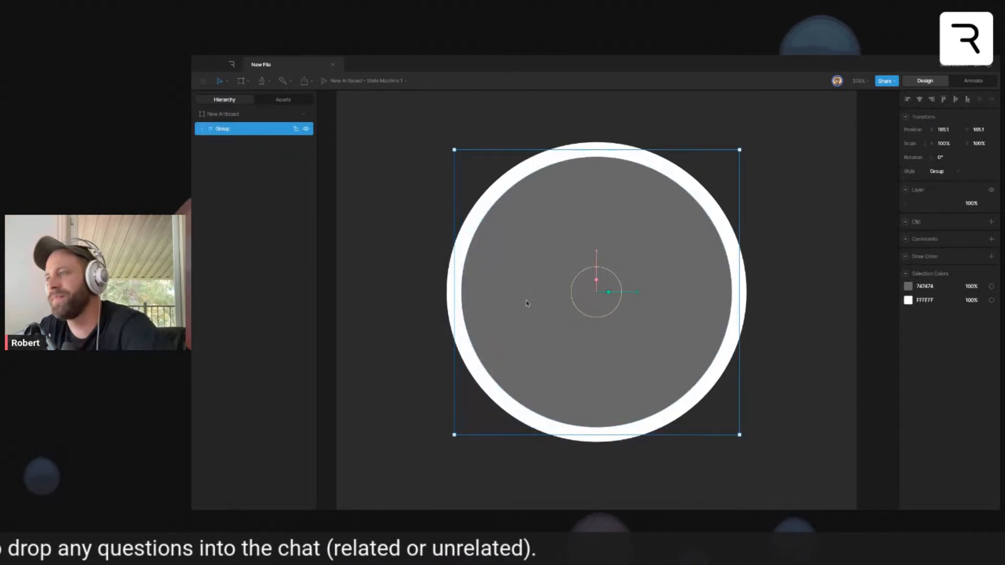
{"action": "left_click_drag", "start_coordinate": [608, 291], "coordinate": [536, 350]}
{"action": "key", "text": "ctrl+z"}
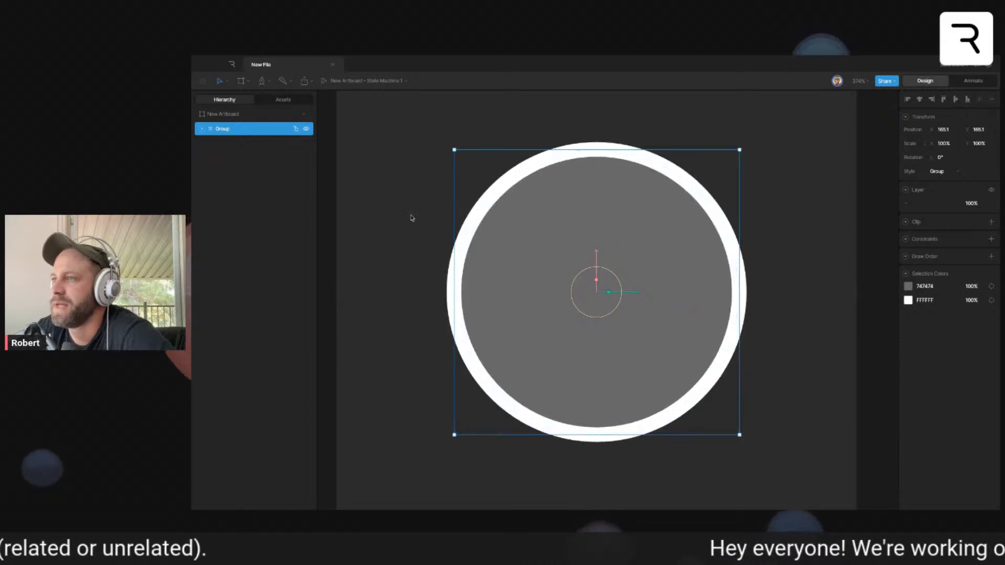
- Expand the group and turn off Transform Affects Stroke in the stroke options of the white ring
{"action": "left_click", "coordinate": [420, 235]}
{"action": "left_click", "coordinate": [201, 128]}
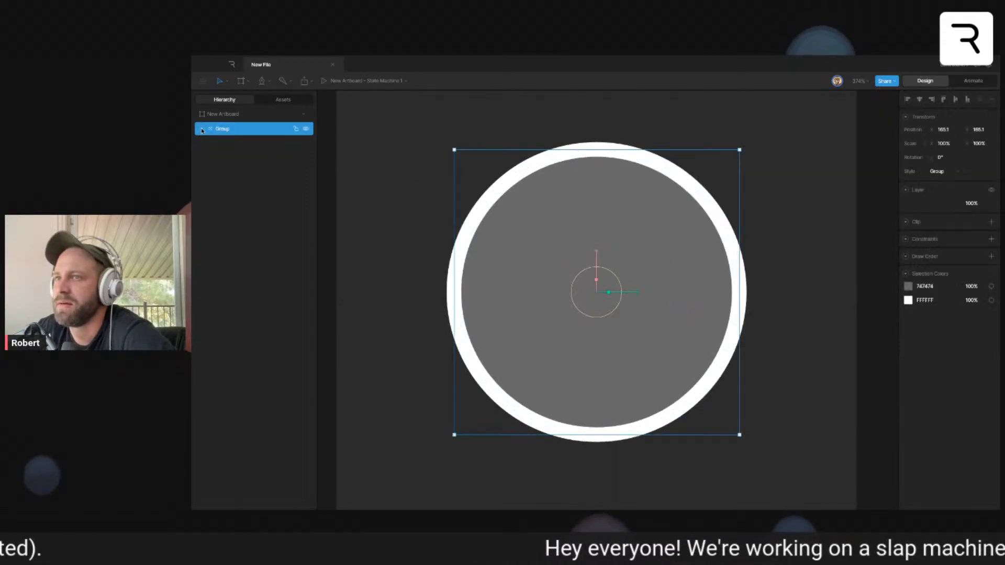
{"action": "left_click", "coordinate": [202, 130]}
{"action": "left_click", "coordinate": [231, 159]}
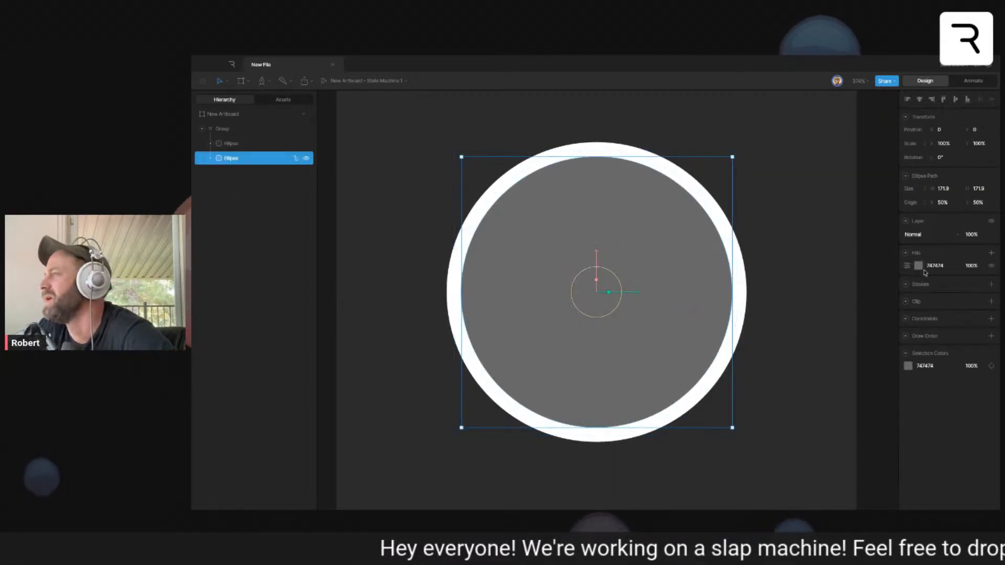
{"action": "left_click", "coordinate": [272, 144]}
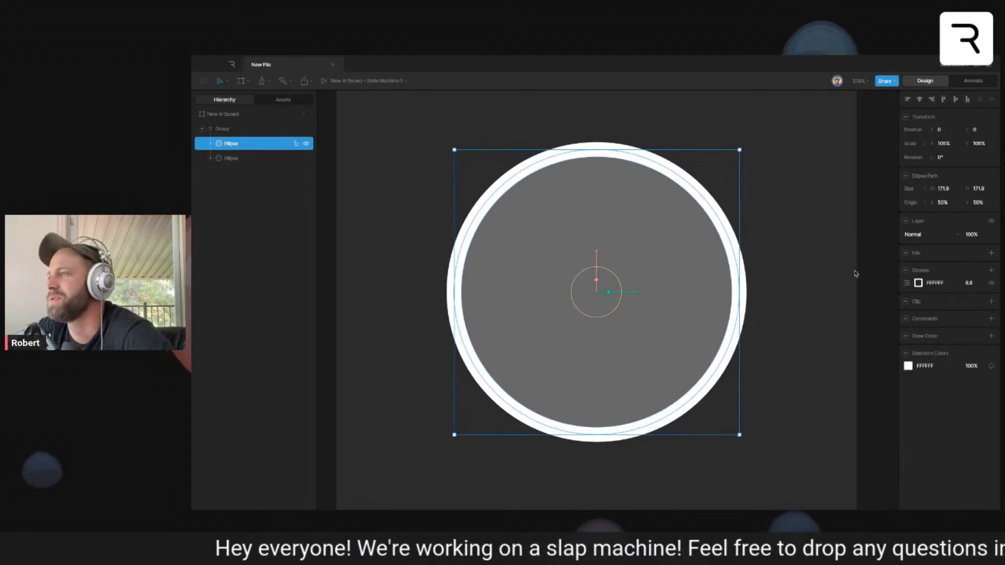
{"action": "left_click", "coordinate": [907, 283]}
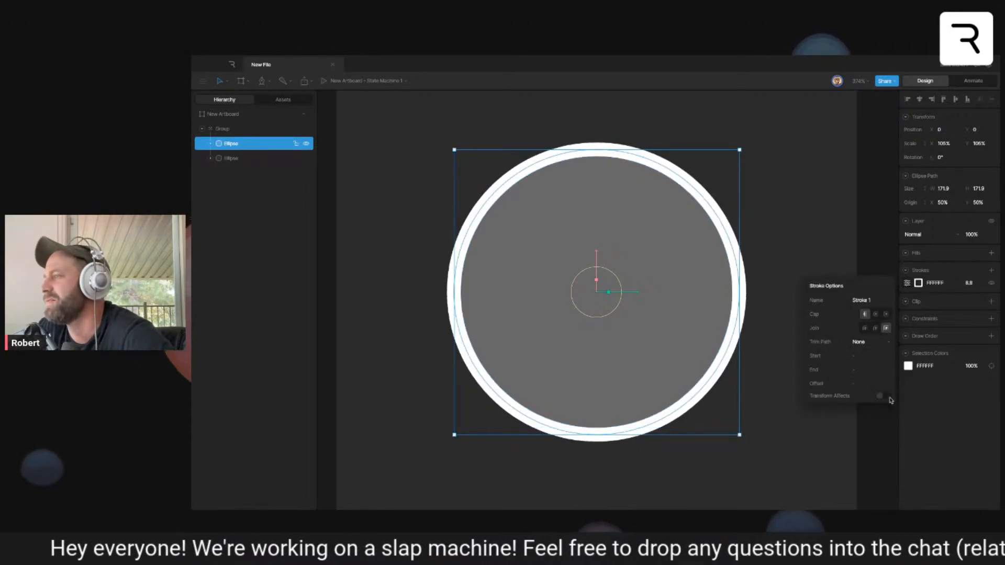
{"action": "left_click", "coordinate": [835, 244]}
- Try scaling the grouped circles with the ring's changed stroke option
{"action": "left_click", "coordinate": [587, 284]}
{"action": "mouse_move", "coordinate": [608, 295]}
{"action": "left_mouse_down"}
{"action": "mouse_move", "coordinate": [489, 300]}
{"action": "mouse_move", "coordinate": [605, 288]}
{"action": "mouse_move", "coordinate": [512, 313]}
{"action": "mouse_move", "coordinate": [453, 314]}
{"action": "mouse_move", "coordinate": [609, 308]}
{"action": "left_mouse_up"}
{"action": "left_click", "coordinate": [812, 238]}
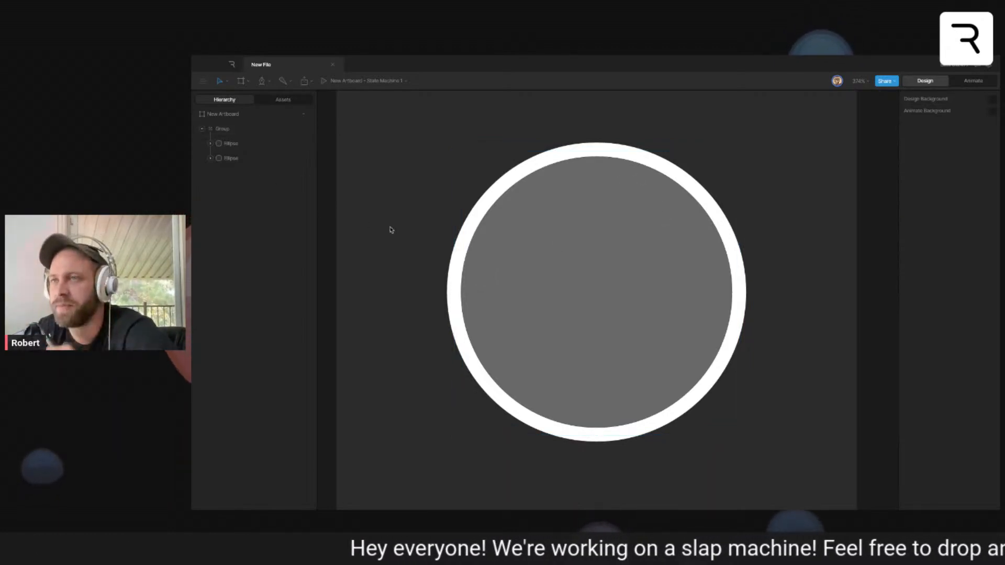
- Use Freeze to move the group's origin to the bottom edge of the circles, and try scaling from there
{"action": "left_click", "coordinate": [636, 230]}
{"action": "key", "text": "y"}
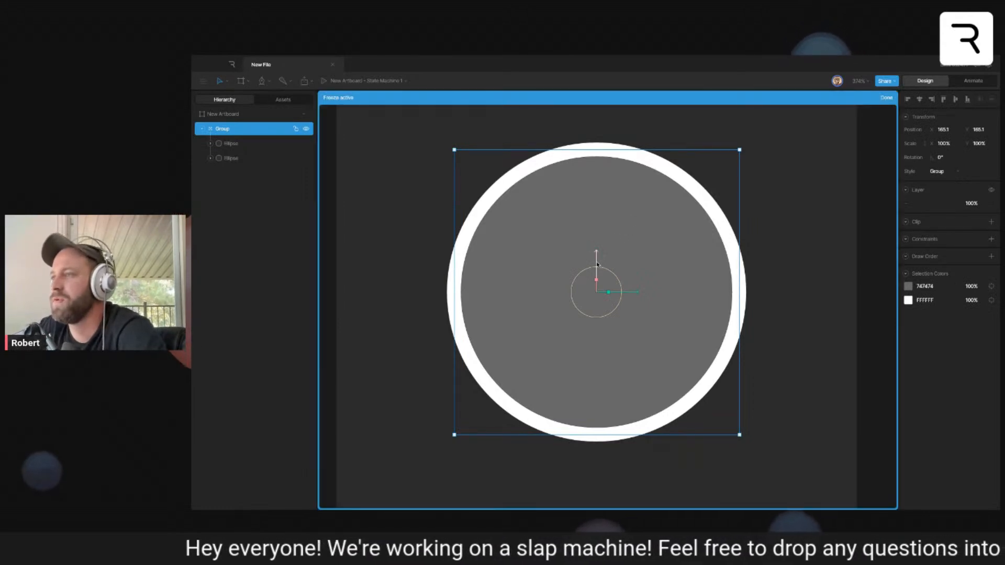
{"action": "left_click_drag", "start_coordinate": [597, 261], "coordinate": [582, 401]}
{"action": "left_click_drag", "start_coordinate": [582, 400], "coordinate": [582, 404]}
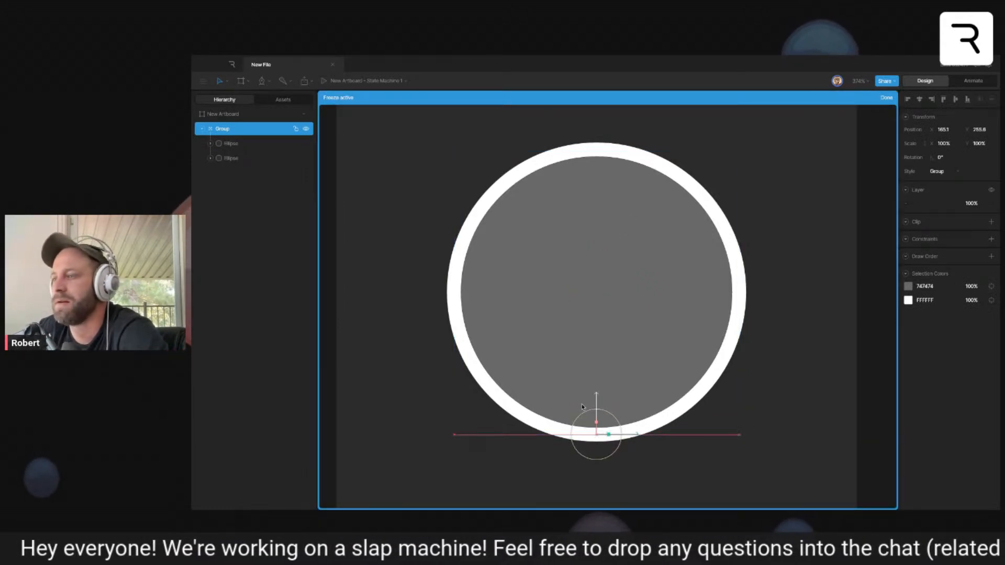
{"action": "key", "text": "y"}
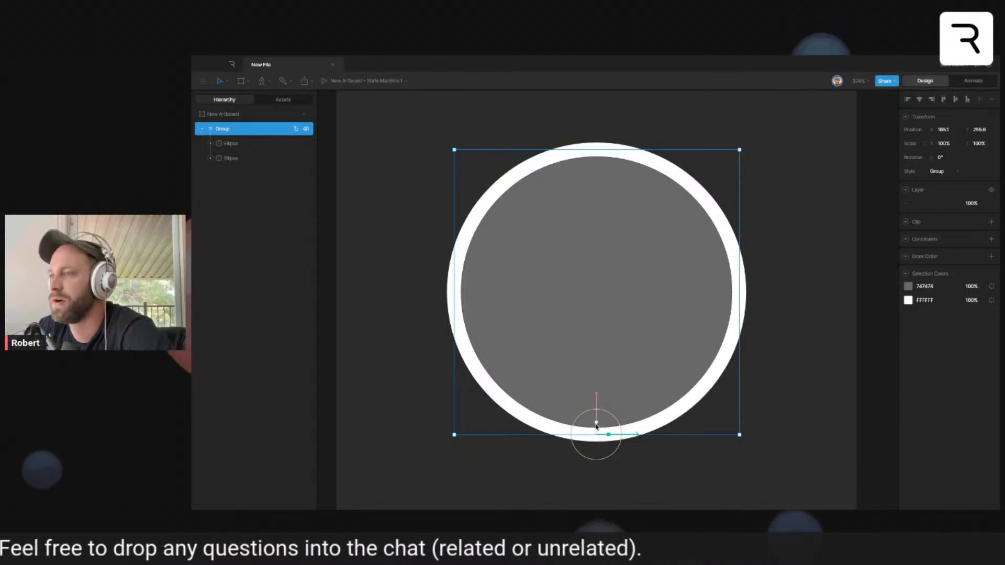
{"action": "left_click_drag", "start_coordinate": [597, 426], "coordinate": [614, 464]}
{"action": "key", "text": "ctrl+z"}
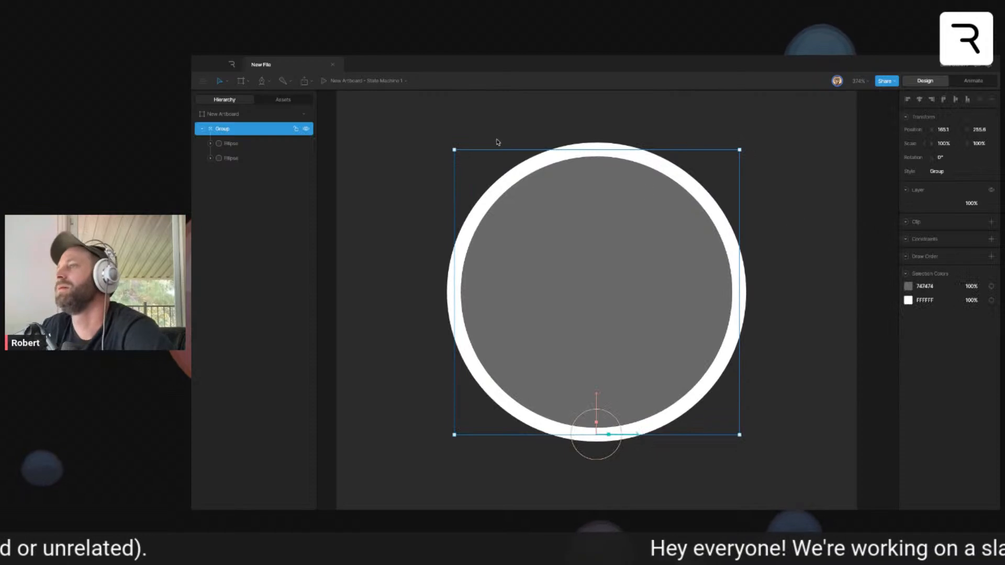
- Delete the group of circles from the new artboard
{"action": "left_click", "coordinate": [427, 133]}
{"action": "left_click_drag", "start_coordinate": [400, 118], "coordinate": [553, 257]}
{"action": "key", "text": "Delete"}
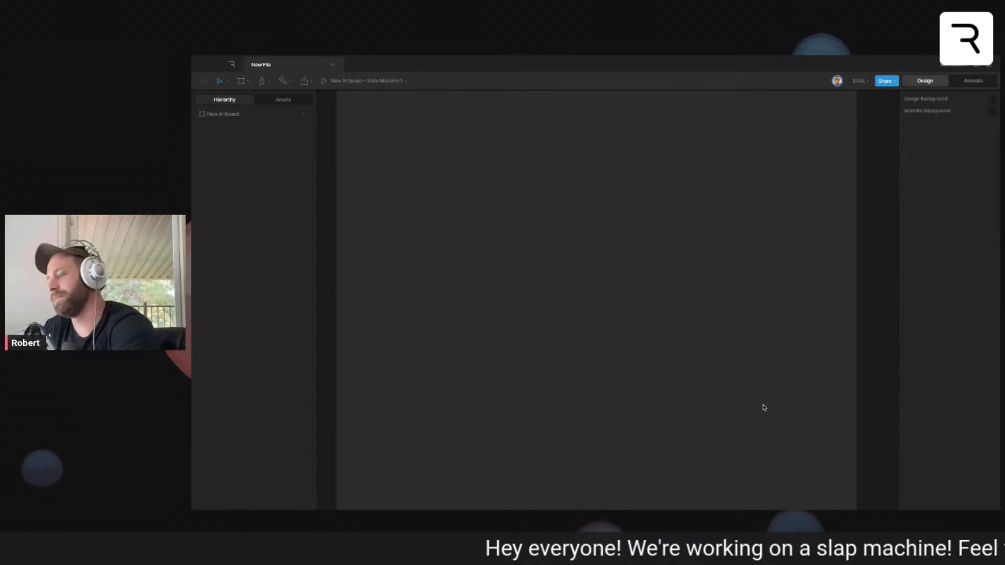
- Select the octopus character's artboard, return to Animate mode, and stop the state machine preview
{"action": "left_click_drag", "start_coordinate": [709, 296], "coordinate": [652, 291]}
{"action": "scroll", "coordinate": [645, 291], "scroll_direction": "down", "scroll_amount": 5}
{"action": "left_click_drag", "start_coordinate": [750, 362], "coordinate": [321, 311]}
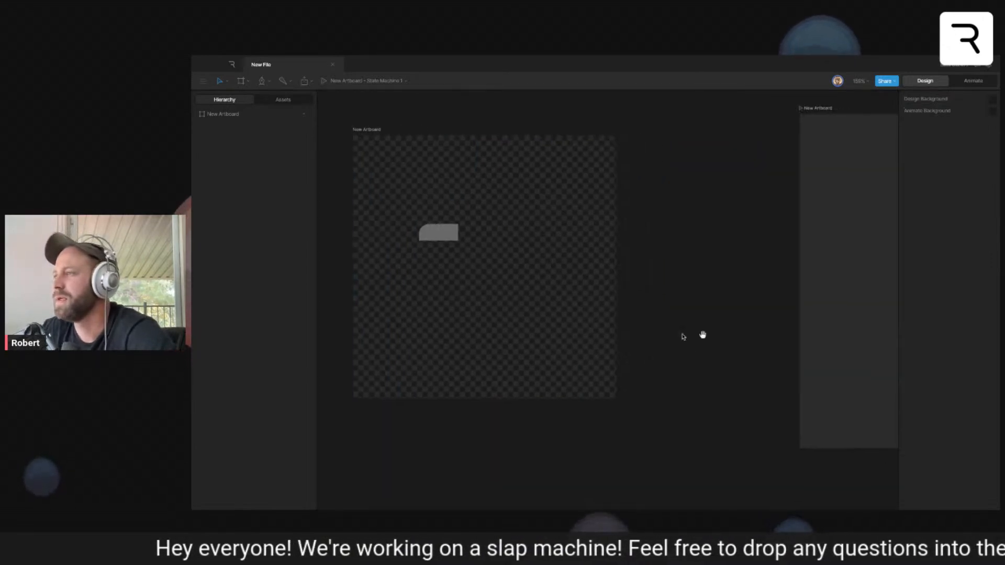
{"action": "left_click_drag", "start_coordinate": [795, 346], "coordinate": [564, 332]}
{"action": "left_click", "coordinate": [702, 350]}
{"action": "left_click_drag", "start_coordinate": [807, 405], "coordinate": [461, 377]}
{"action": "left_click", "coordinate": [659, 362]}
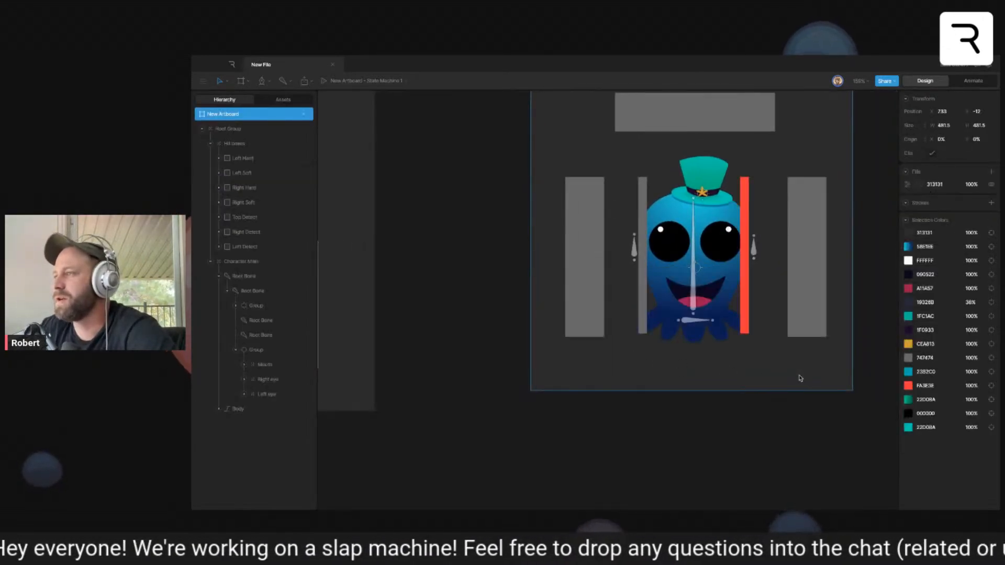
{"action": "left_click", "coordinate": [973, 80]}
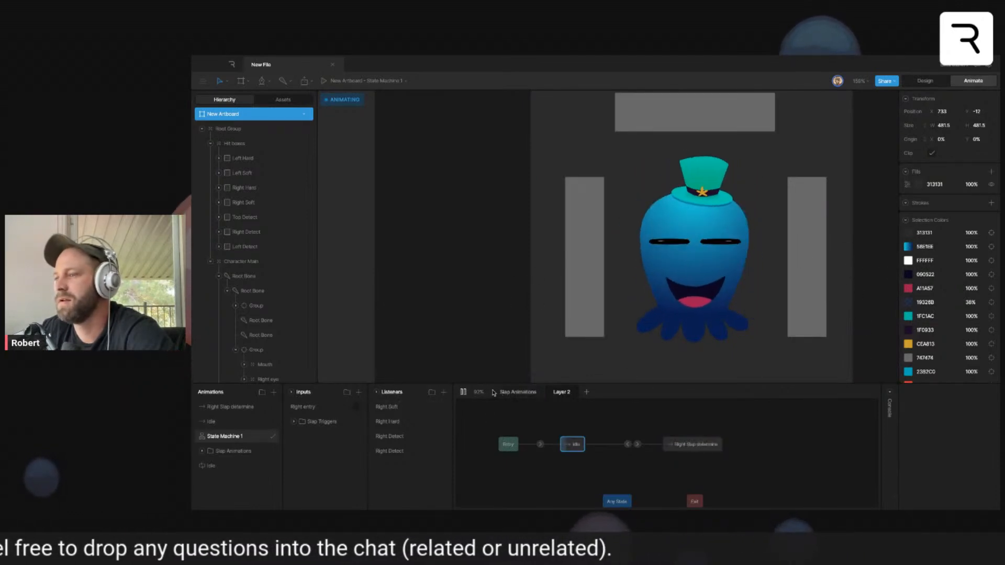
{"action": "left_click", "coordinate": [463, 392]}
{"action": "left_click_drag", "start_coordinate": [580, 355], "coordinate": [531, 354]}
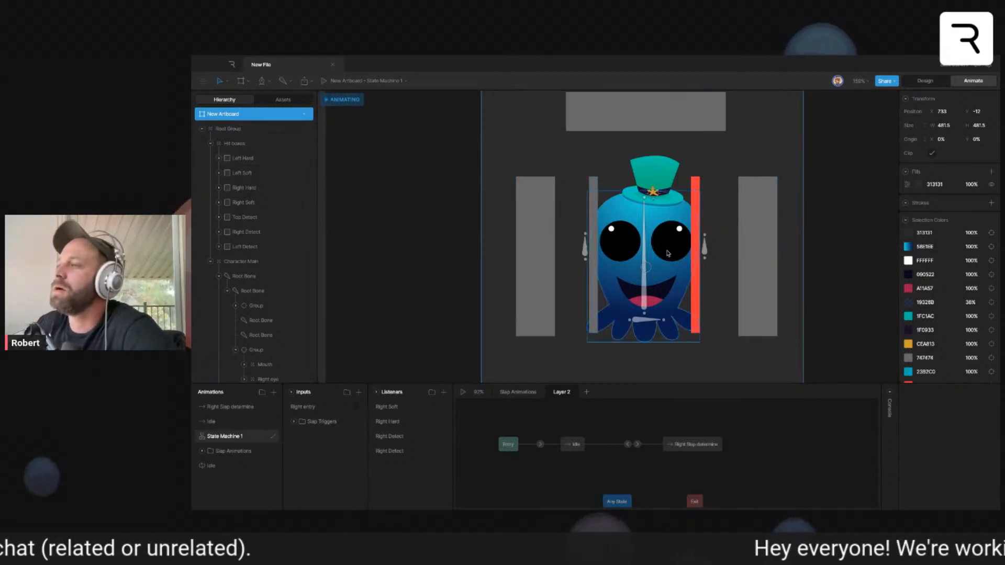
- In Design mode, change the Left Hard hit box's fill to the red of the Right Hard box, FA3E3E
{"action": "left_click", "coordinate": [921, 80]}
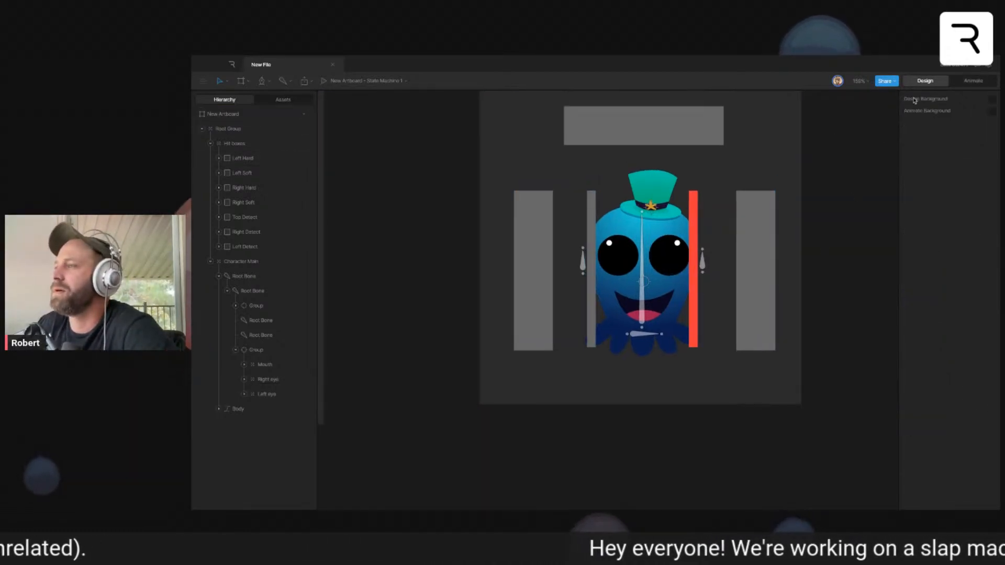
{"action": "left_click", "coordinate": [956, 78]}
{"action": "left_click", "coordinate": [934, 82]}
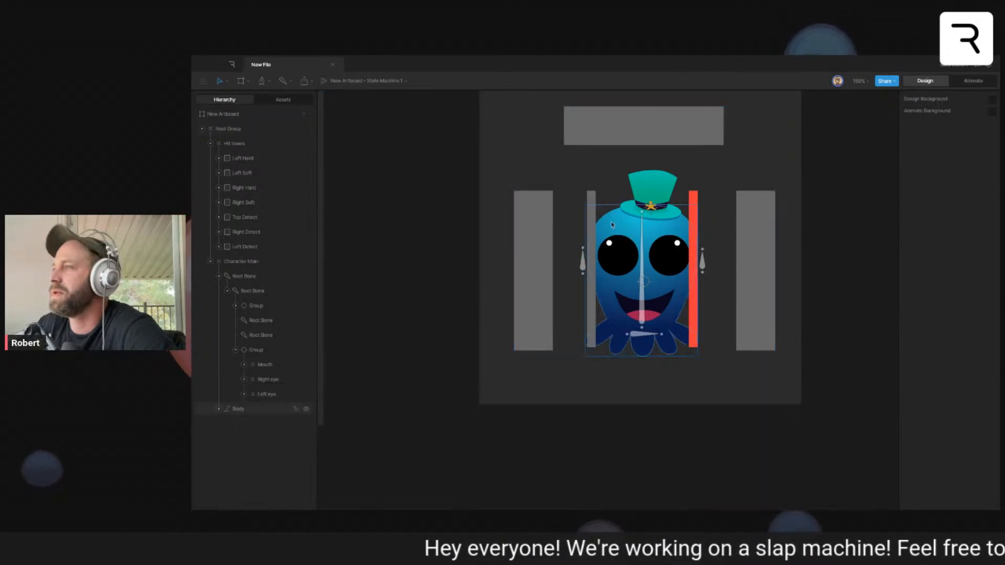
{"action": "left_click", "coordinate": [590, 227]}
{"action": "left_click", "coordinate": [918, 280]}
{"action": "left_click", "coordinate": [818, 366]}
{"action": "left_click", "coordinate": [693, 214]}
- Change the Left Soft hit box's fill from grey to light blue
{"action": "left_click", "coordinate": [253, 172]}
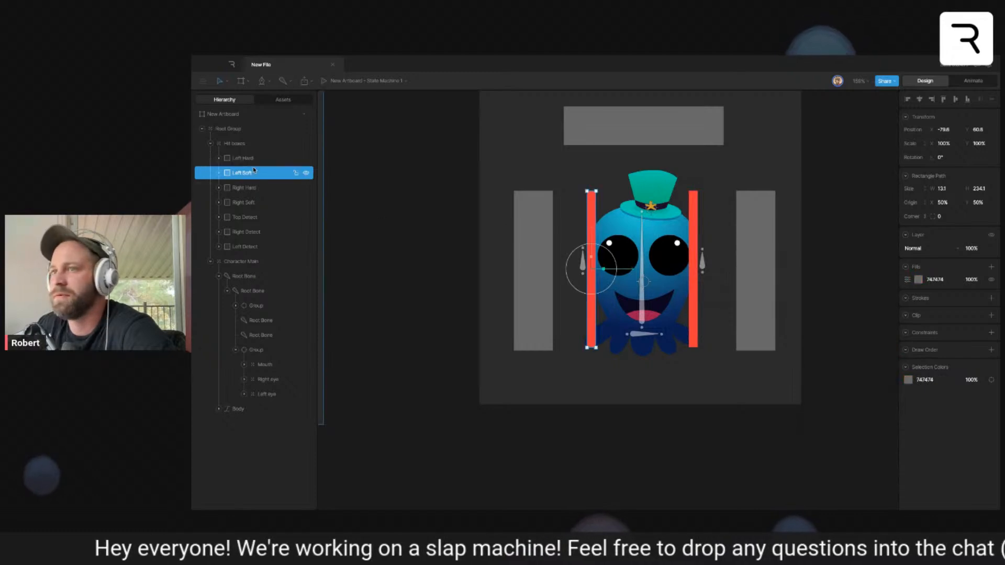
{"action": "left_click", "coordinate": [918, 281]}
{"action": "left_click", "coordinate": [858, 363]}
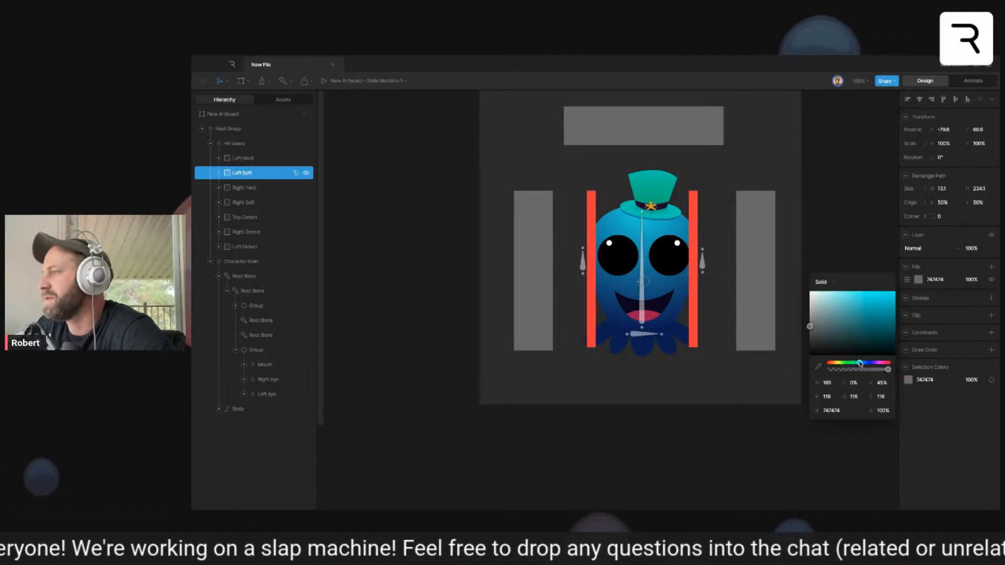
{"action": "left_click", "coordinate": [838, 222]}
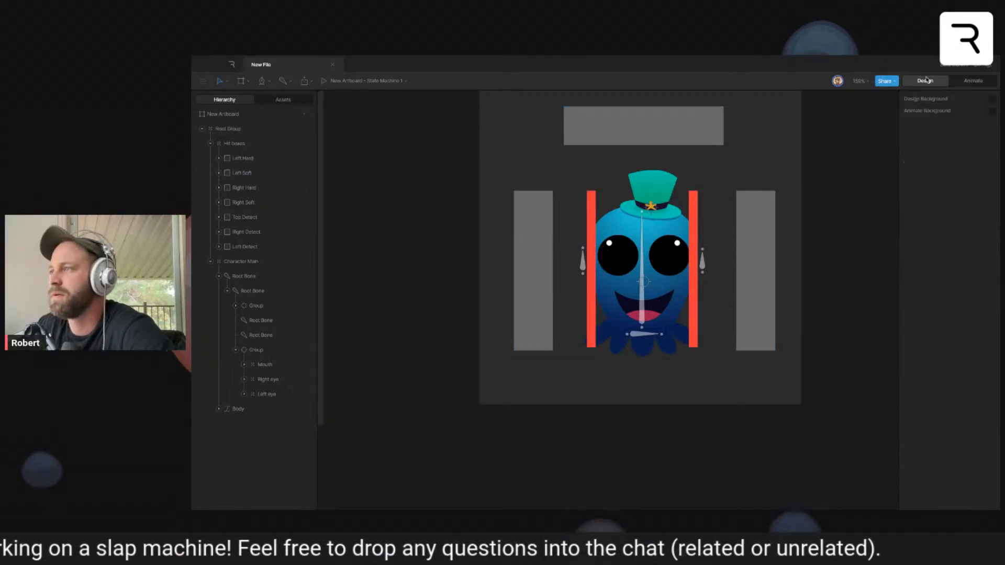
- Return to Animate mode and create a timeline named Left Slap determine
{"action": "left_click", "coordinate": [967, 83]}
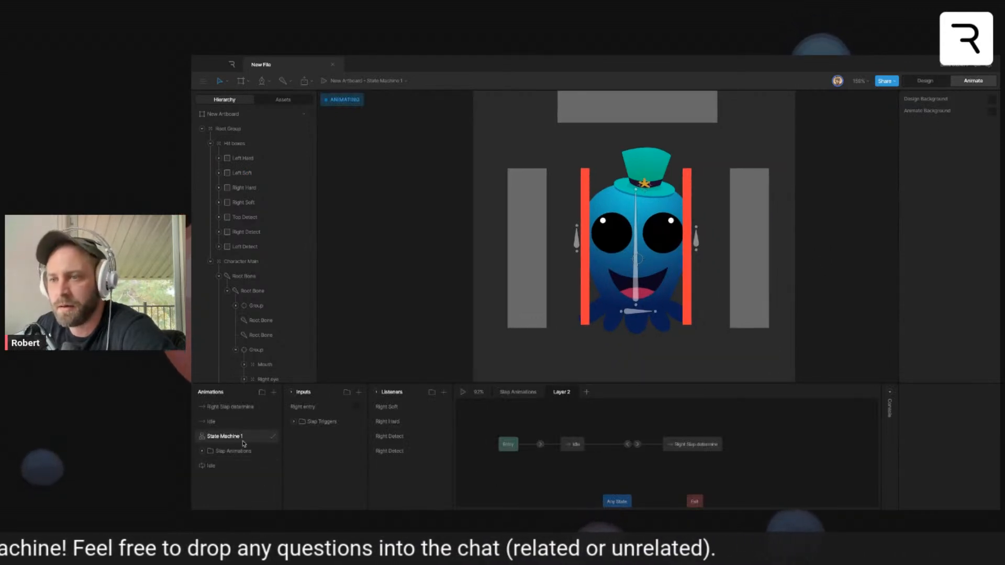
{"action": "left_click", "coordinate": [274, 392]}
{"action": "left_click", "coordinate": [280, 418]}
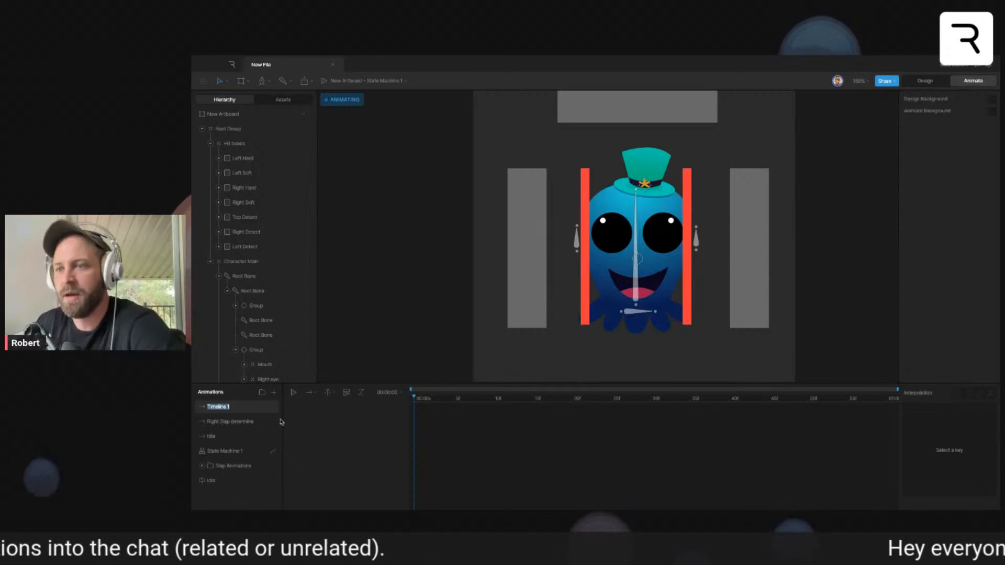
{"action": "type", "text": "Left Slap determine"}
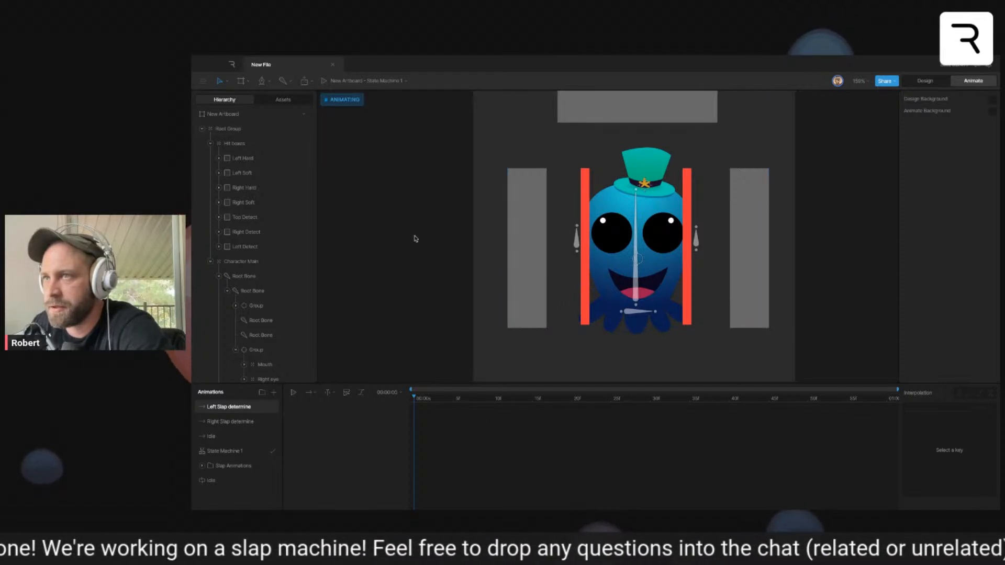
- Key the Right Detect and Top Detect boxes' X scale at 0% at the start of the timeline
{"action": "left_click", "coordinate": [250, 230]}
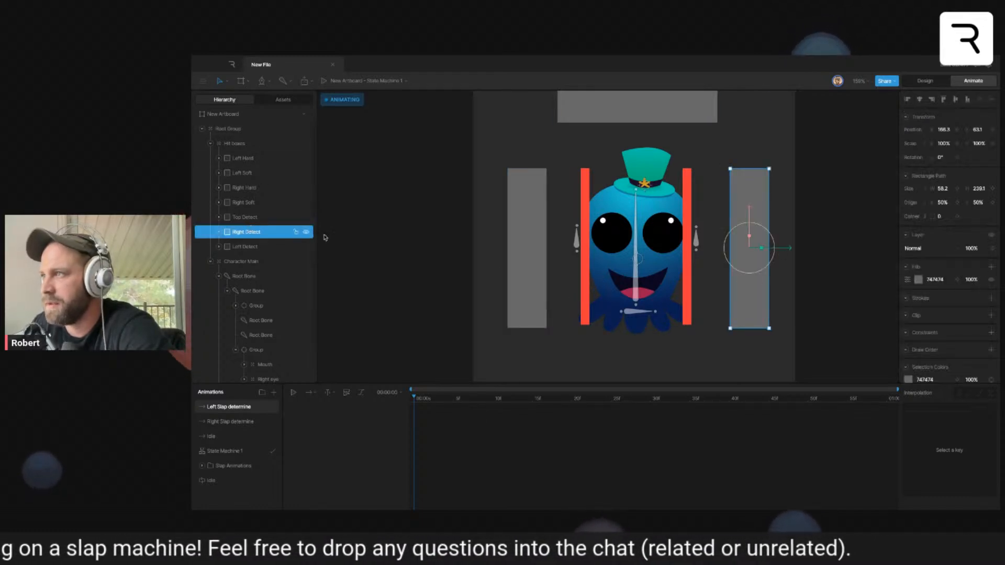
{"action": "left_click", "coordinate": [605, 115], "text": "shift"}
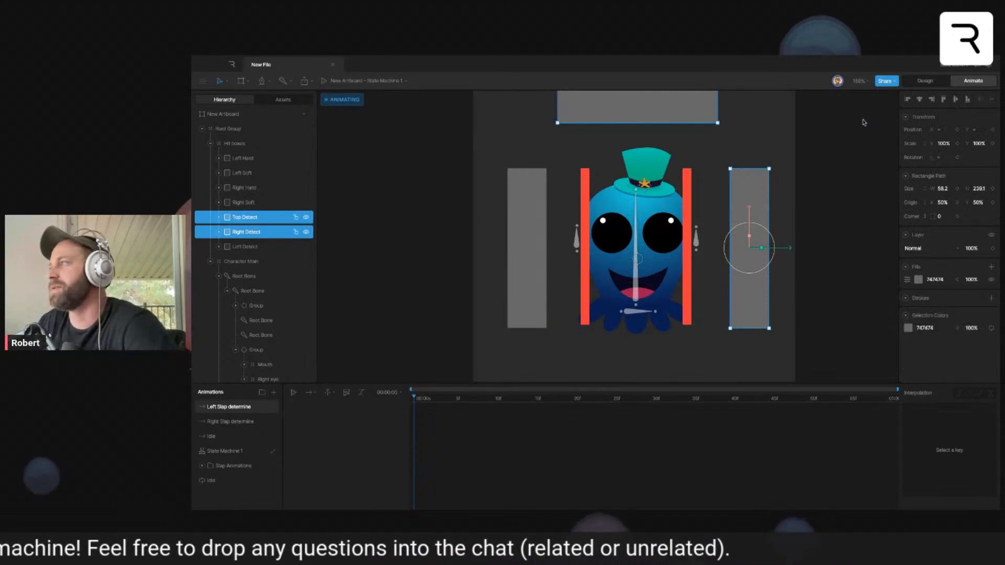
{"action": "left_click", "coordinate": [944, 144]}
{"action": "type", "text": "0"}
{"action": "key", "text": "Return"}
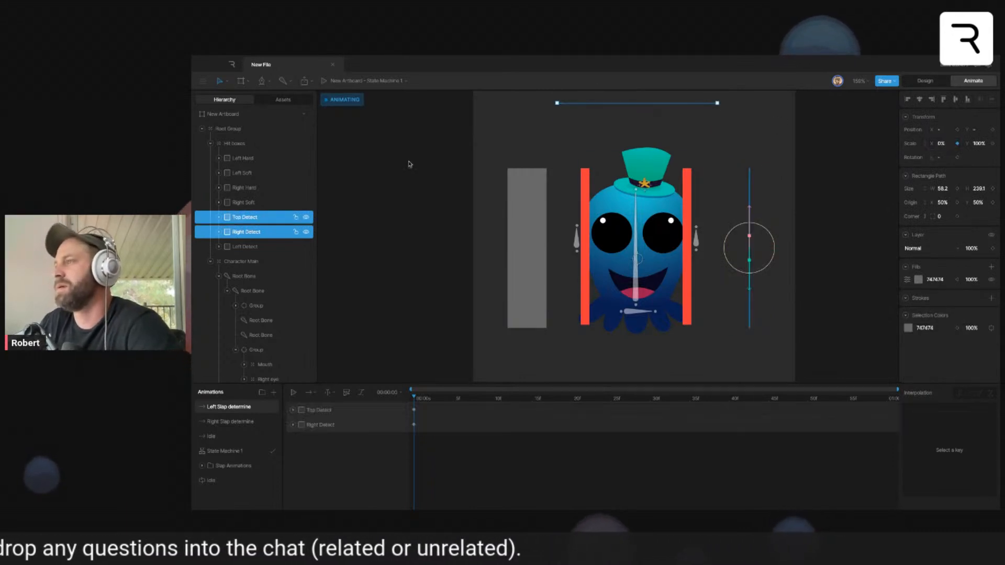
- Key the Right Soft and Right Hard boxes' X scale at 0% on the first frame
{"action": "left_click", "coordinate": [254, 204]}
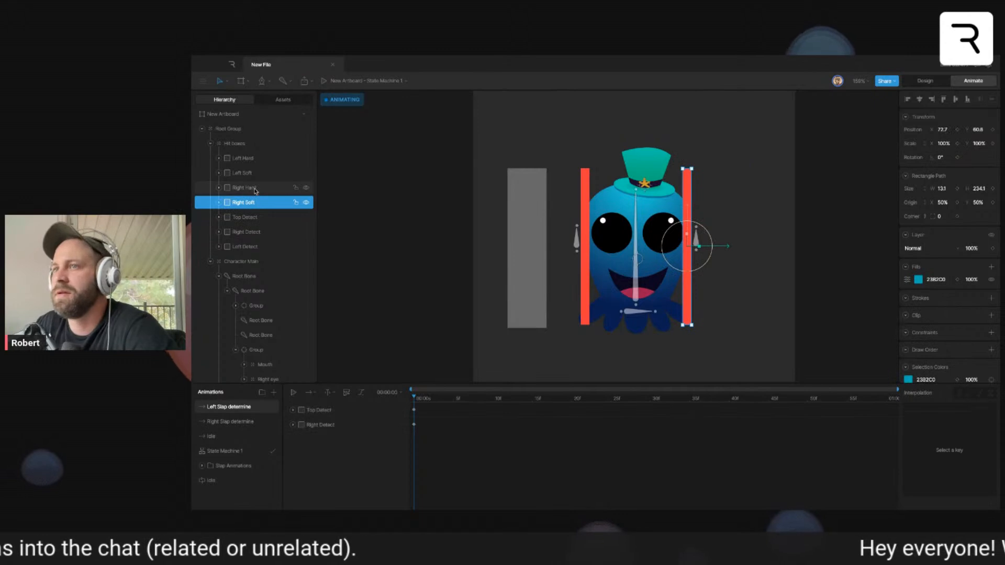
{"action": "left_click", "coordinate": [252, 188], "text": "shift"}
{"action": "left_click", "coordinate": [946, 144]}
{"action": "type", "text": "0"}
{"action": "key", "text": "Return"}
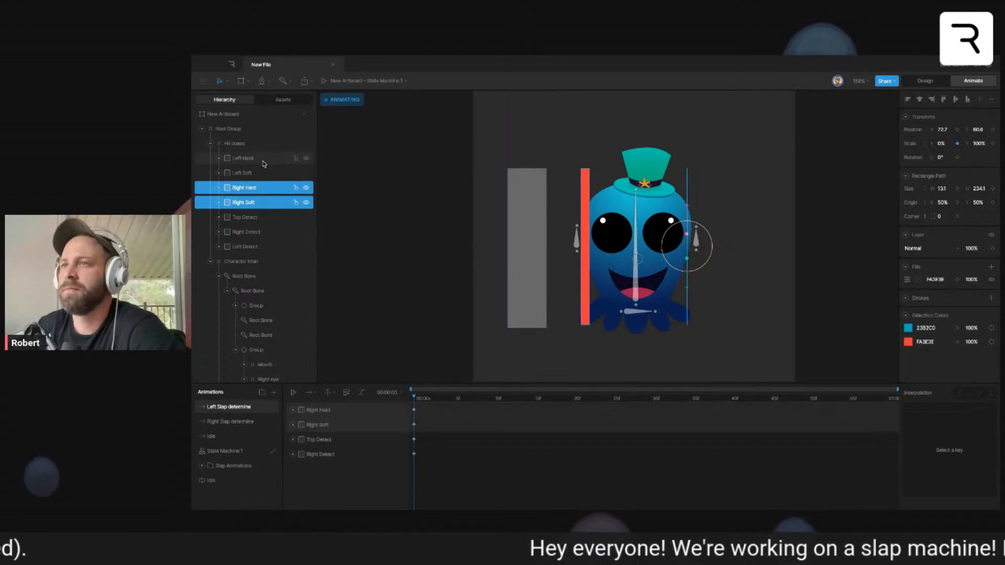
- Key Left Hard's X scale at 100% on frame 0 and 0% on frame 10, with hold interpolation on the first key
{"action": "left_click", "coordinate": [246, 158]}
{"action": "left_click", "coordinate": [958, 143]}
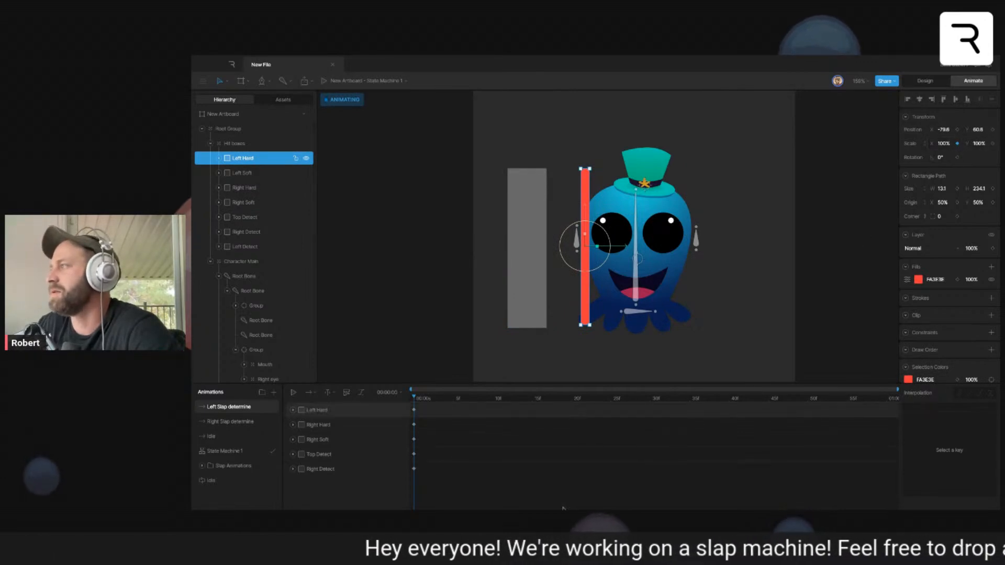
{"action": "left_click", "coordinate": [493, 399]}
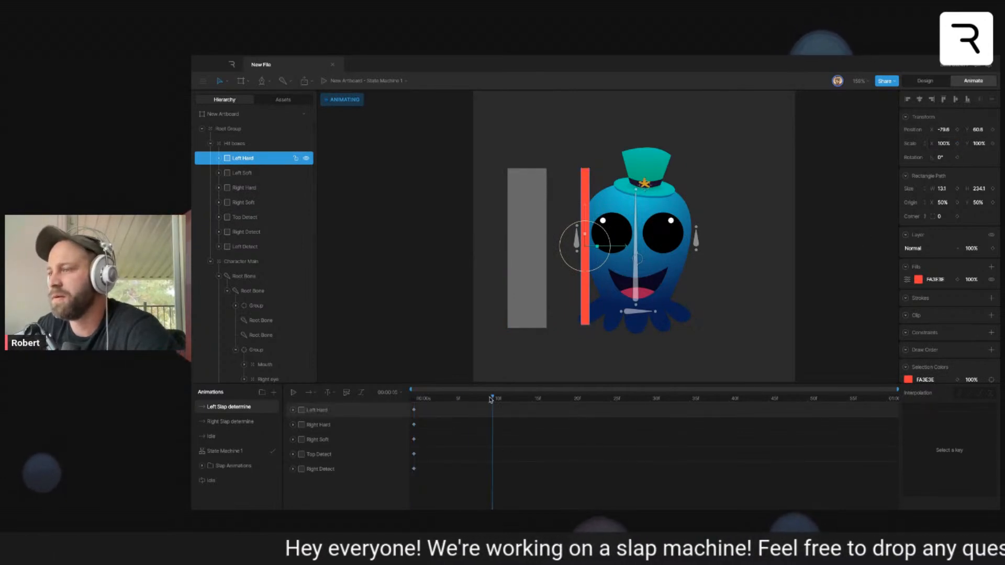
{"action": "left_click", "coordinate": [941, 142]}
{"action": "type", "text": "0"}
{"action": "key", "text": "Return"}
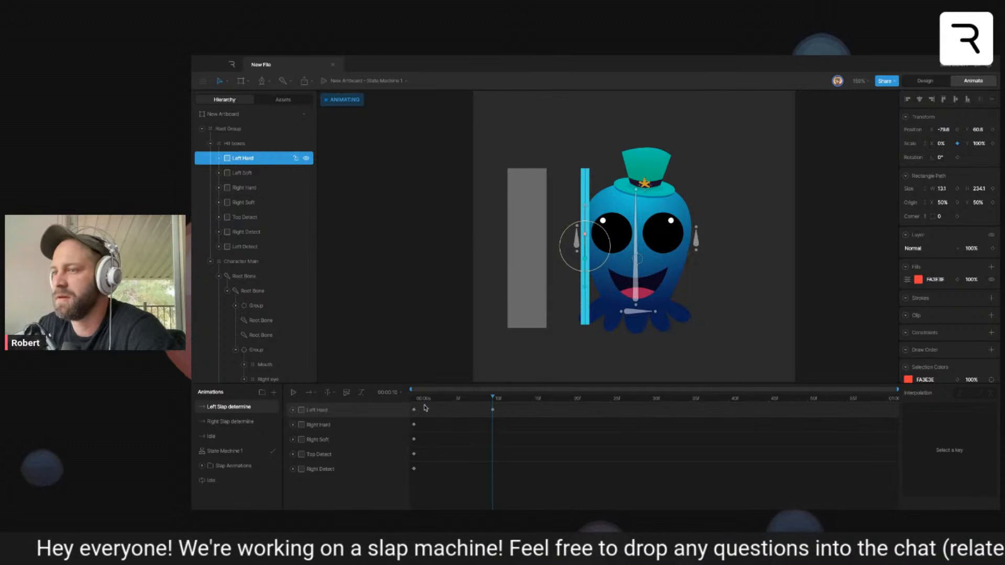
{"action": "left_click", "coordinate": [958, 393]}
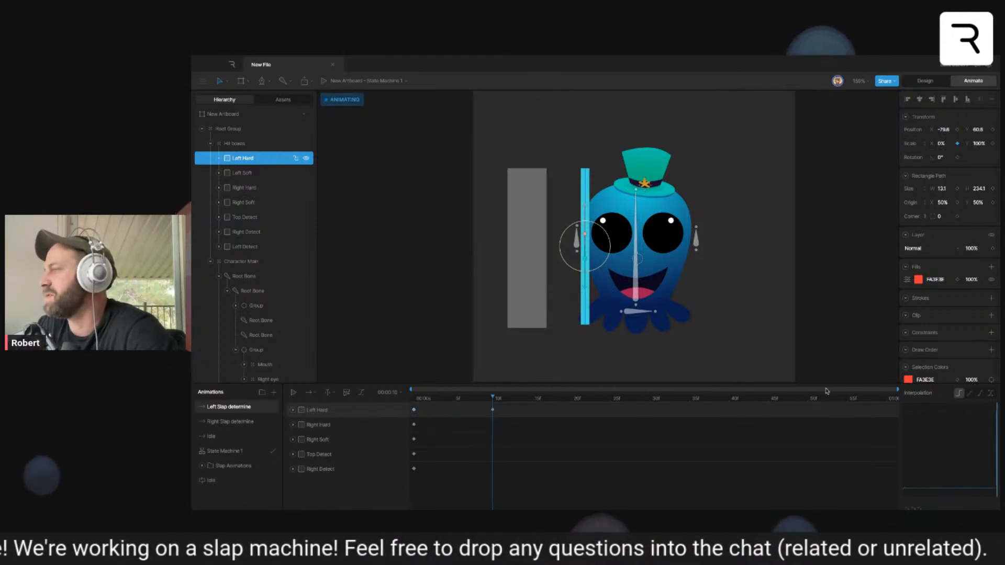
- Key the Left Soft box's X scale at 0% on frame 0
{"action": "left_click", "coordinate": [264, 173]}
{"action": "left_click", "coordinate": [417, 399]}
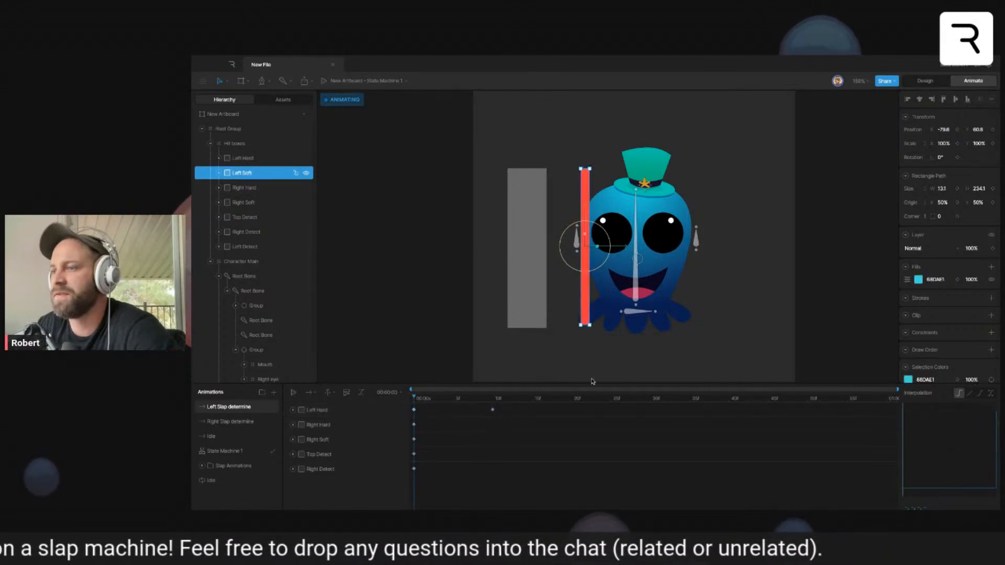
{"action": "left_click", "coordinate": [946, 143]}
{"action": "type", "text": "0"}
{"action": "key", "text": "Return"}
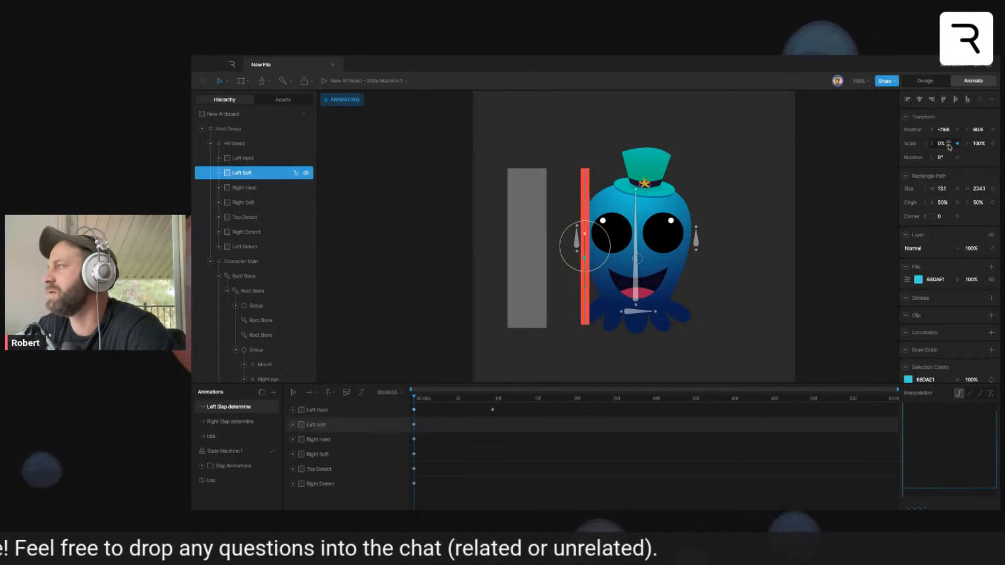
- Key the Left Soft box's X scale at 100% on frame 10
{"action": "left_click", "coordinate": [491, 399]}
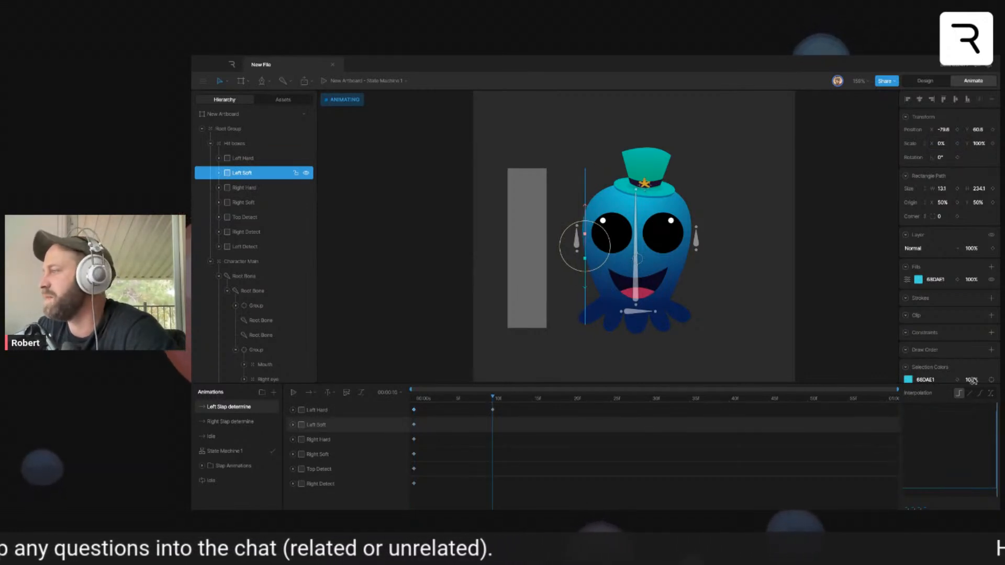
{"action": "left_click", "coordinate": [942, 144]}
{"action": "type", "text": "100"}
{"action": "key", "text": "Return"}
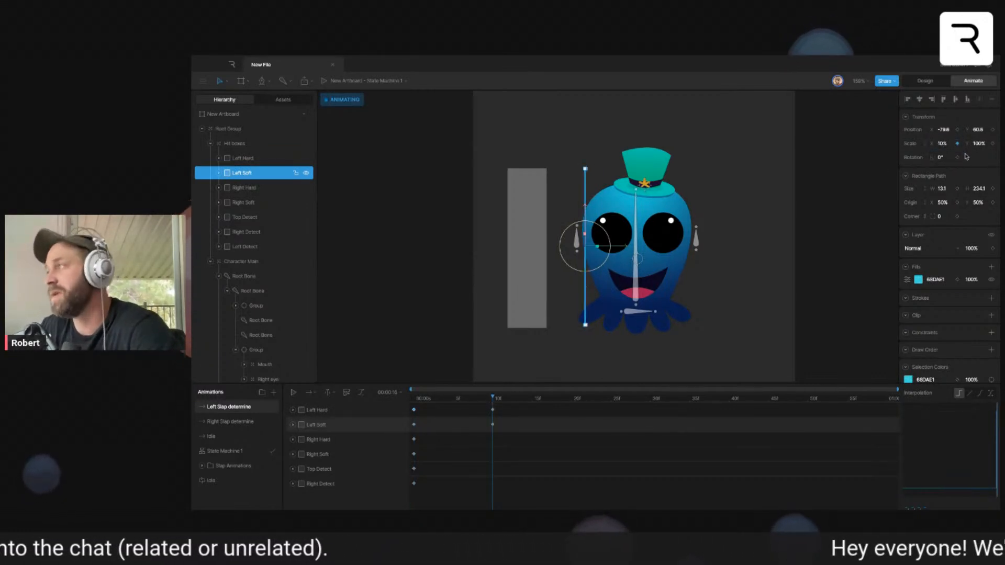
{"action": "left_click", "coordinate": [944, 144]}
{"action": "type", "text": "1"}
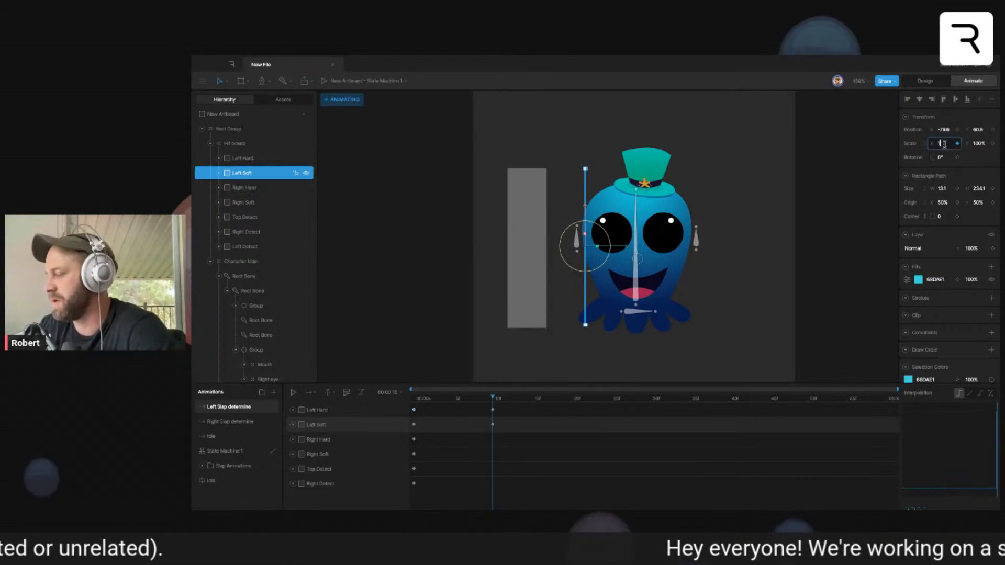
{"action": "type", "text": "00"}
{"action": "key", "text": "Return"}
- Check Left Soft's first keyframe and play back the Left Slap determine timeline
{"action": "left_click", "coordinate": [428, 424]}
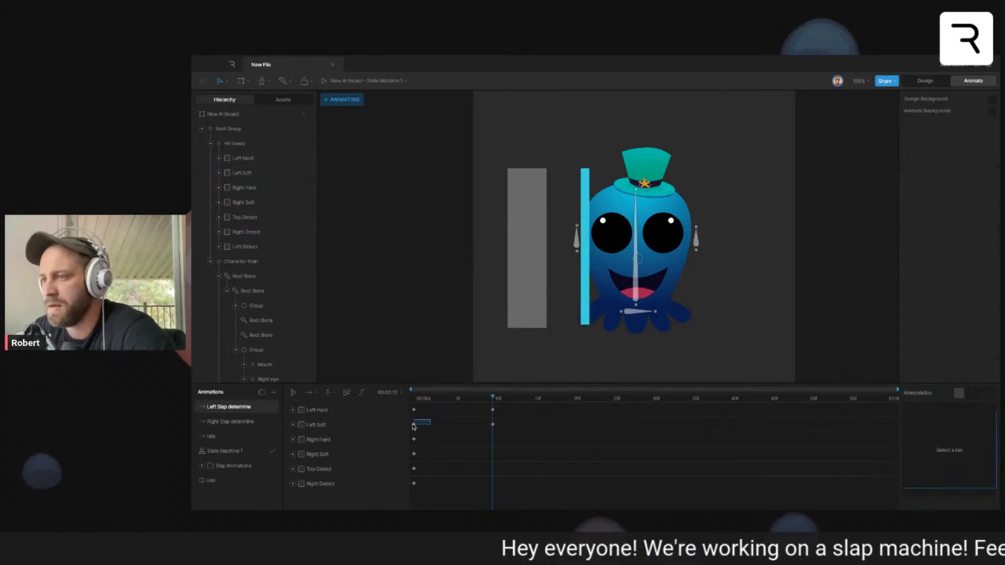
{"action": "left_click", "coordinate": [428, 424]}
{"action": "left_click", "coordinate": [464, 418]}
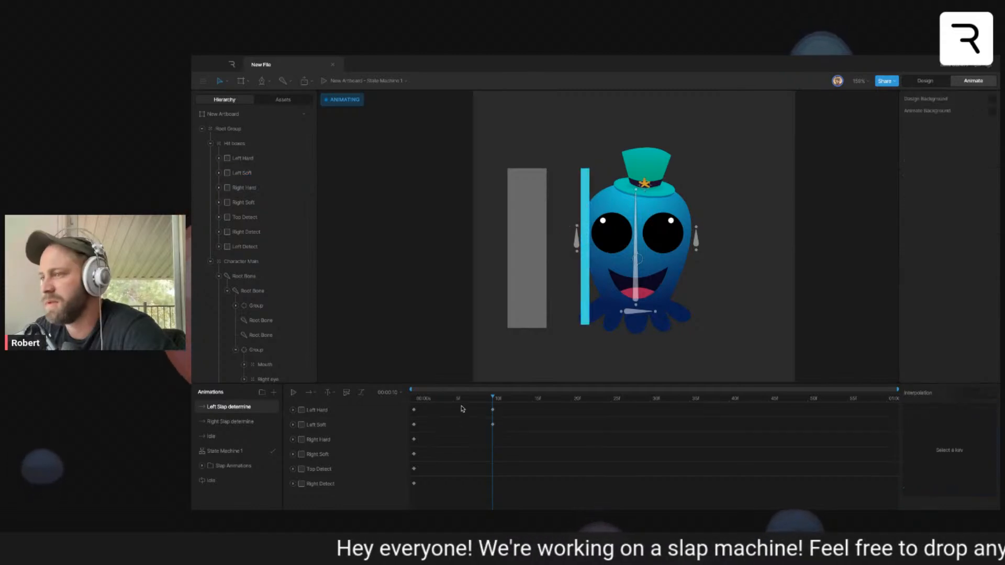
{"action": "key", "text": "space"}
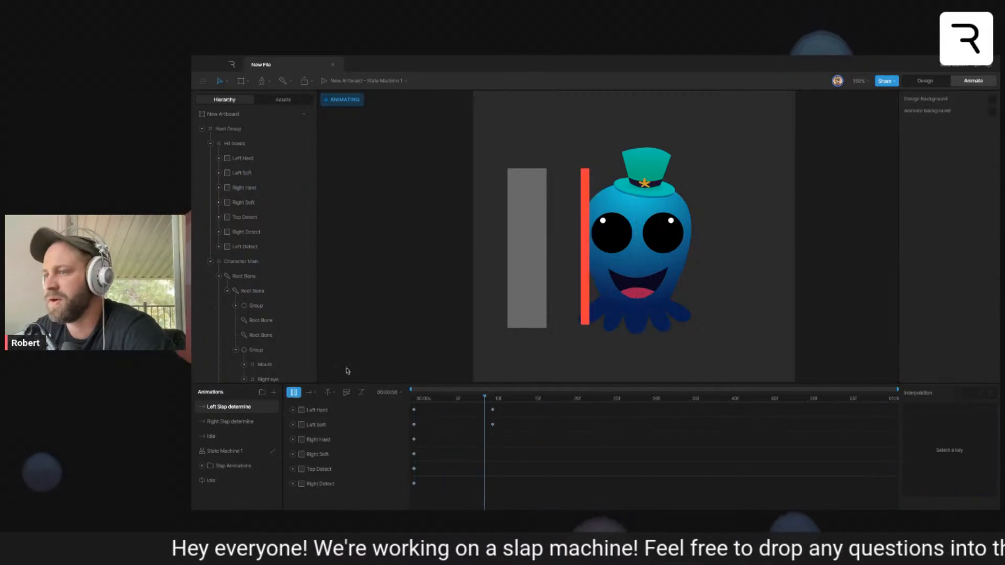
- Add Left Slap determine as a state above Idle in State Machine 1's Layer 2, with transitions in both directions between them
{"action": "left_click", "coordinate": [239, 451]}
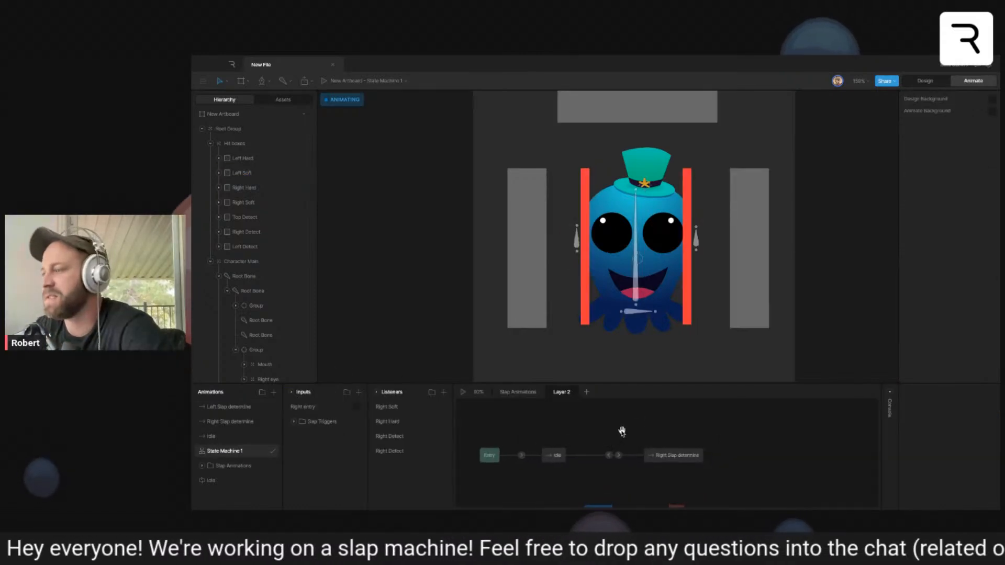
{"action": "left_click_drag", "start_coordinate": [229, 407], "coordinate": [572, 433]}
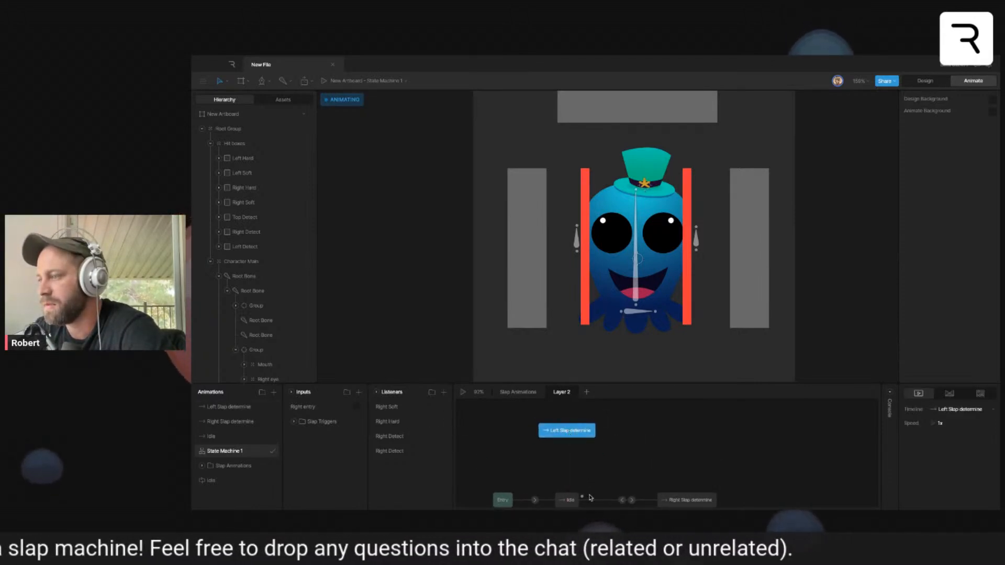
{"action": "scroll", "coordinate": [584, 492], "scroll_direction": "down", "scroll_amount": 1}
{"action": "mouse_move", "coordinate": [569, 483]}
{"action": "left_mouse_down"}
{"action": "mouse_move", "coordinate": [571, 427]}
{"action": "mouse_move", "coordinate": [575, 494]}
{"action": "left_mouse_up"}
{"action": "scroll", "coordinate": [615, 459], "scroll_direction": "left", "scroll_amount": 1}
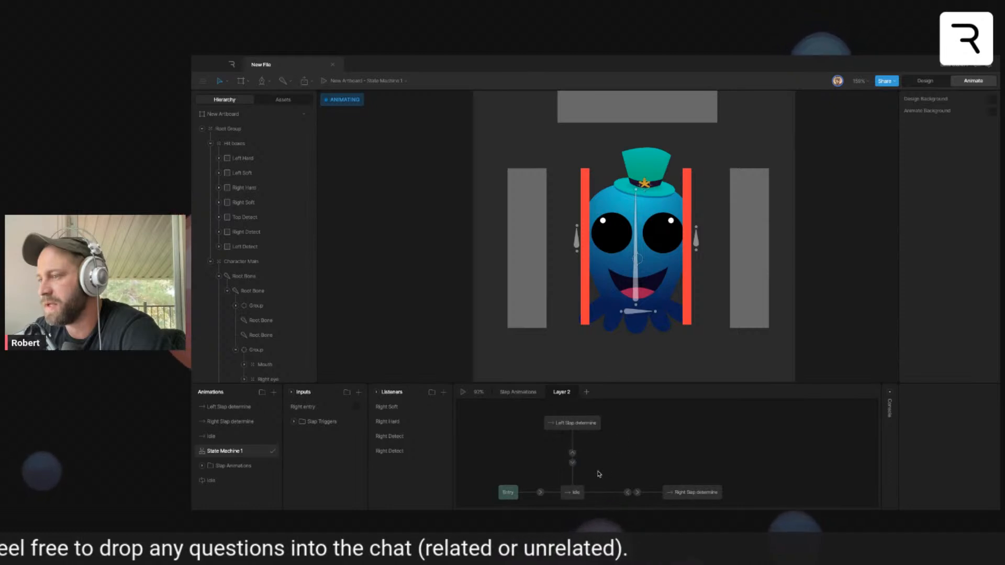
- Add a boolean input named Left entry to the state machine
{"action": "left_click", "coordinate": [359, 392]}
{"action": "left_click", "coordinate": [388, 436]}
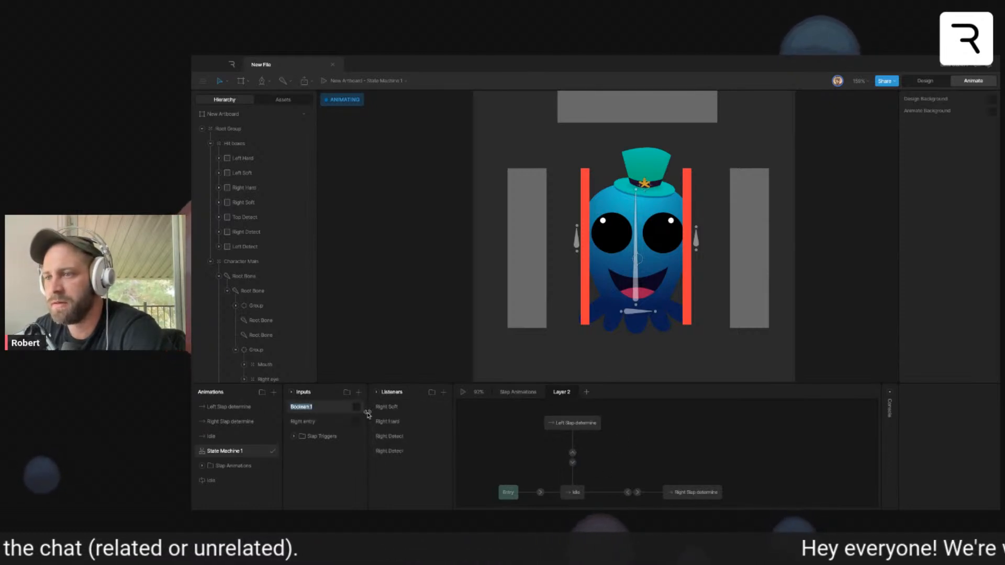
{"action": "type", "text": "Left entry"}
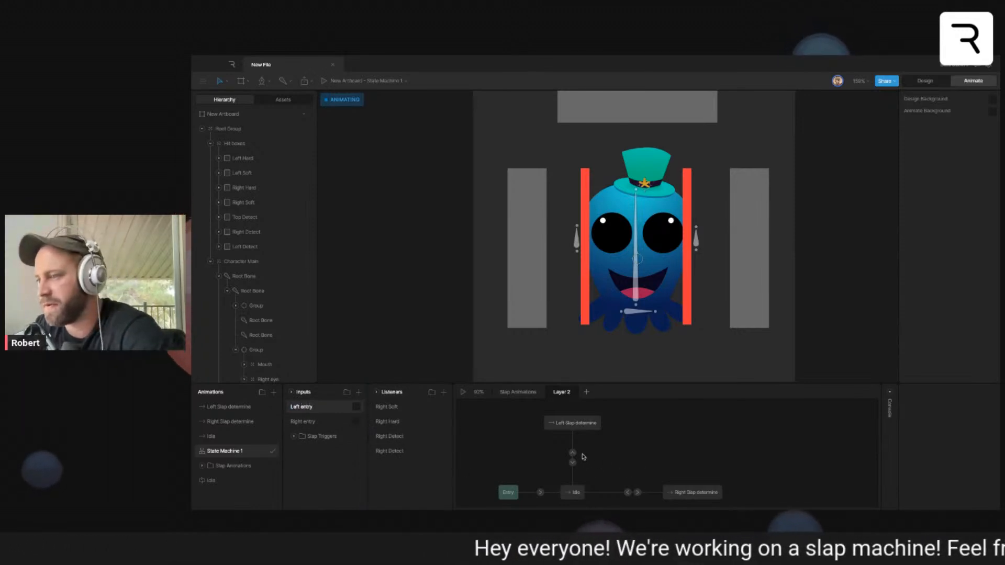
- Make the transition from Idle to Left Slap determine conditional on Left entry being true
{"action": "left_click", "coordinate": [572, 453]}
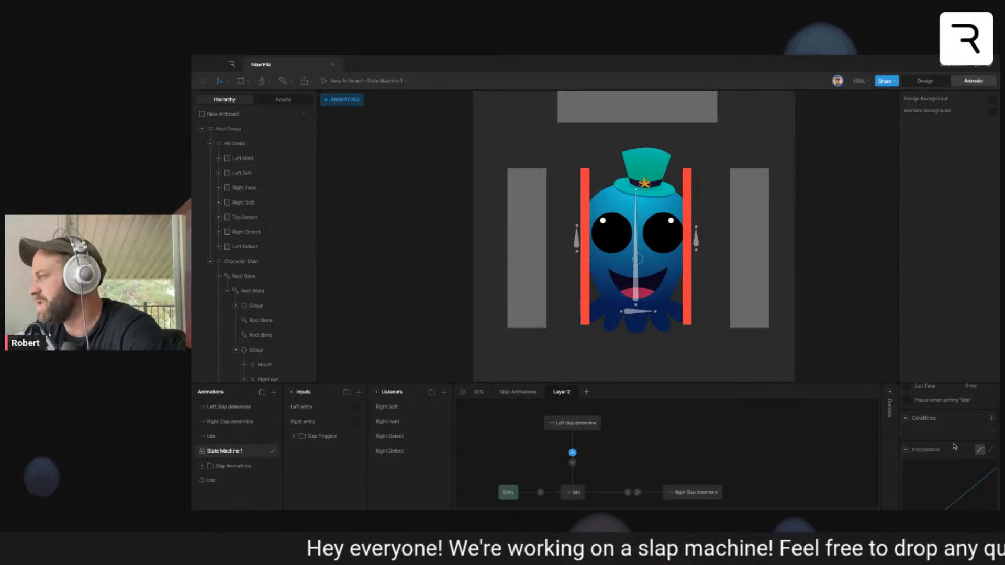
{"action": "left_click", "coordinate": [945, 431]}
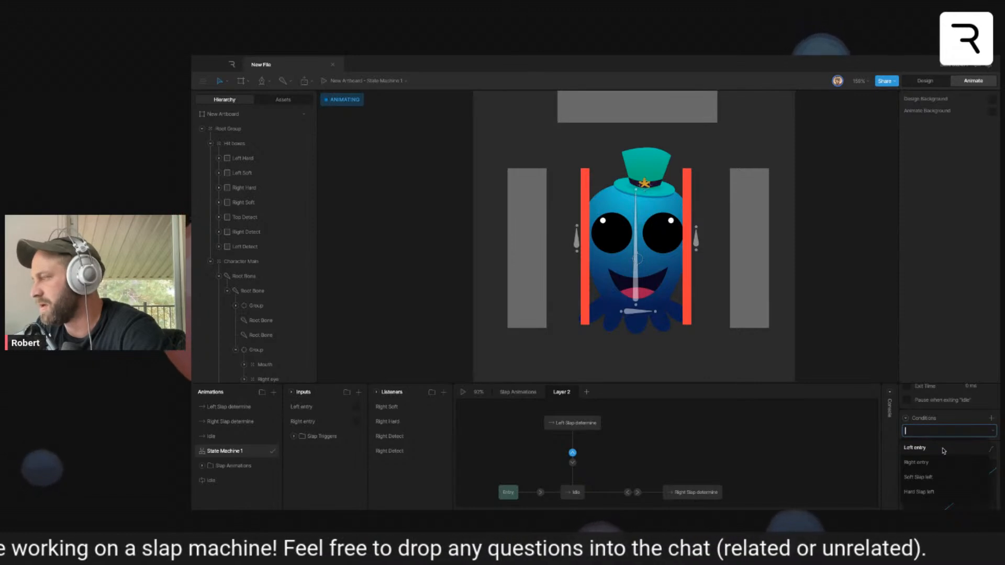
{"action": "left_click", "coordinate": [943, 449]}
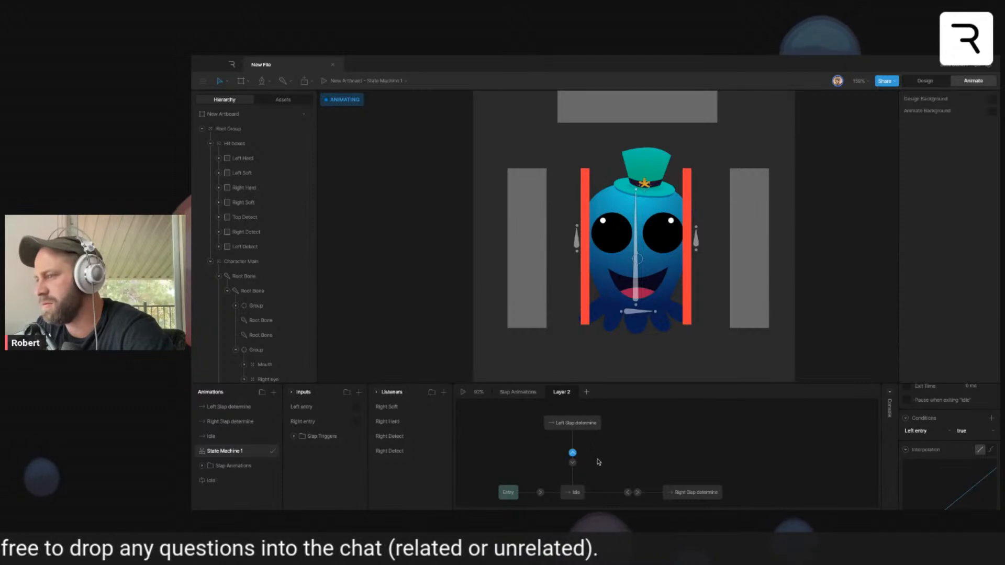
- Make the transition from Left Slap determine back to Idle conditional on Left entry being false
{"action": "left_click", "coordinate": [572, 462]}
{"action": "left_click", "coordinate": [991, 418]}
{"action": "left_click", "coordinate": [952, 432]}
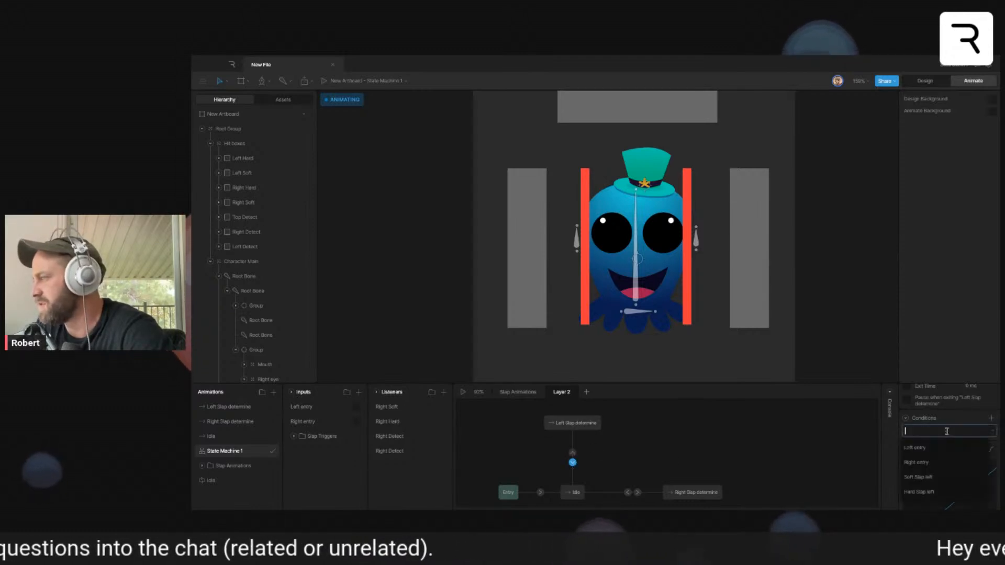
{"action": "left_click", "coordinate": [936, 451]}
{"action": "left_click", "coordinate": [968, 434]}
{"action": "left_click", "coordinate": [964, 448]}
{"action": "left_click", "coordinate": [755, 450]}
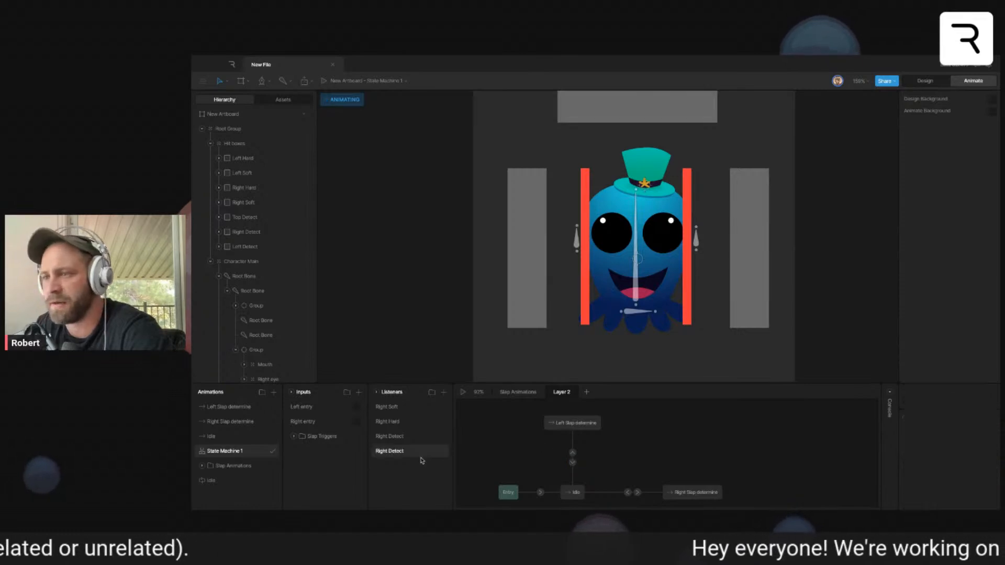
- Enable an exit time on the transition from Left Slap determine back to Idle and set its value
{"action": "left_click", "coordinate": [627, 493]}
{"action": "left_click", "coordinate": [572, 462]}
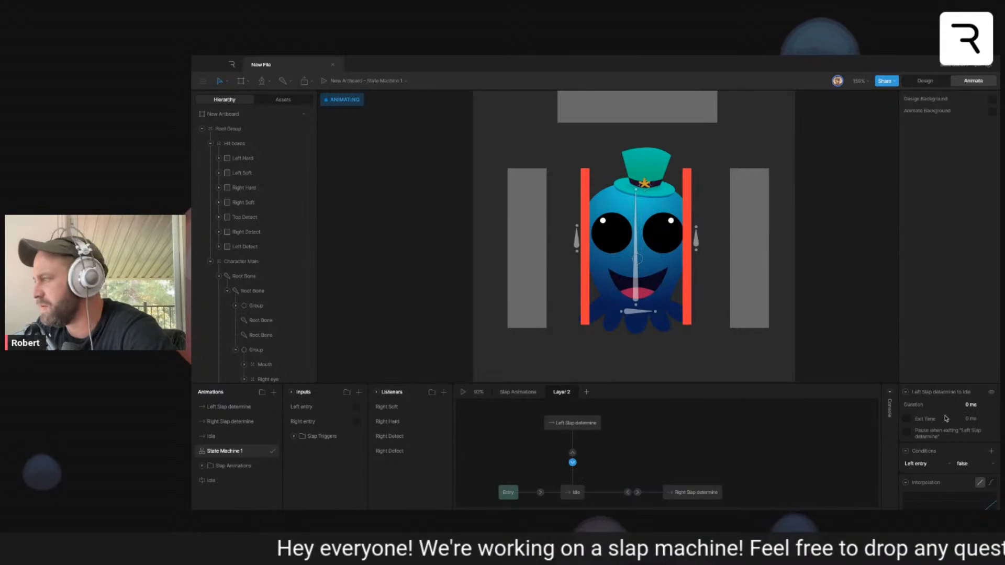
{"action": "left_click", "coordinate": [908, 420]}
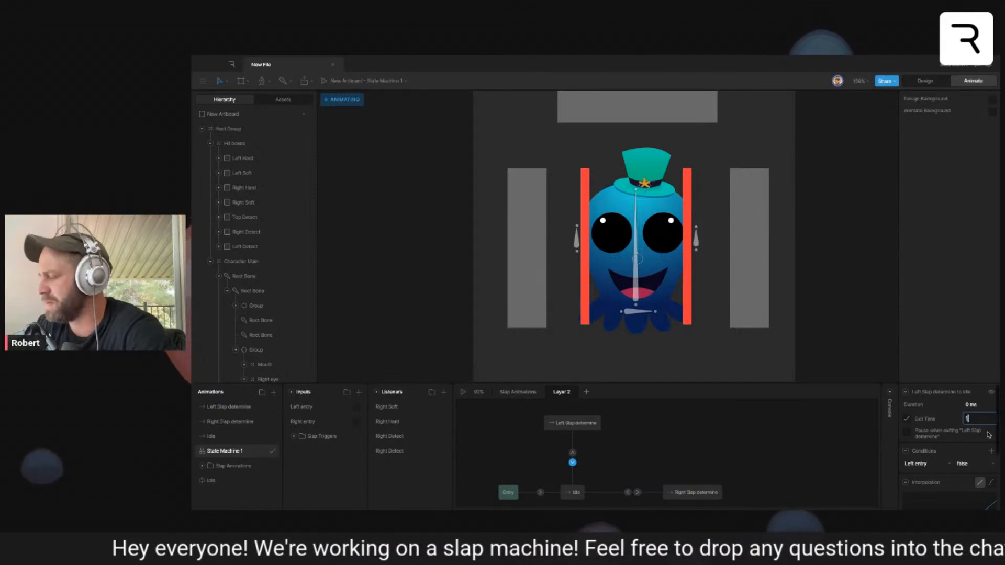
{"action": "key", "text": "Return"}
{"action": "left_click", "coordinate": [646, 433]}
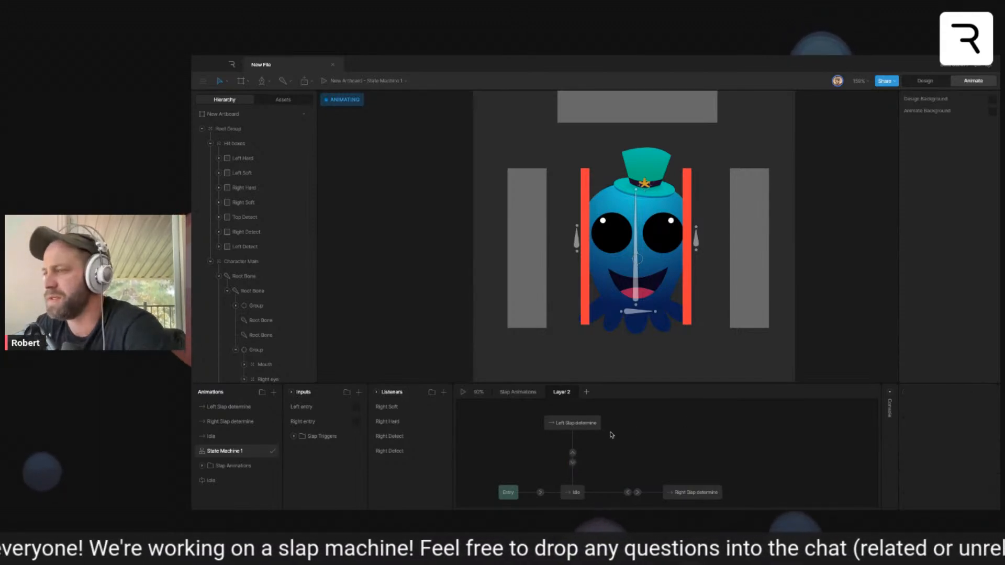
- Add a listener on the Left Detect hit box that sets the Left entry input on Pointer Enter
{"action": "left_click", "coordinate": [516, 277]}
{"action": "left_click", "coordinate": [445, 393]}
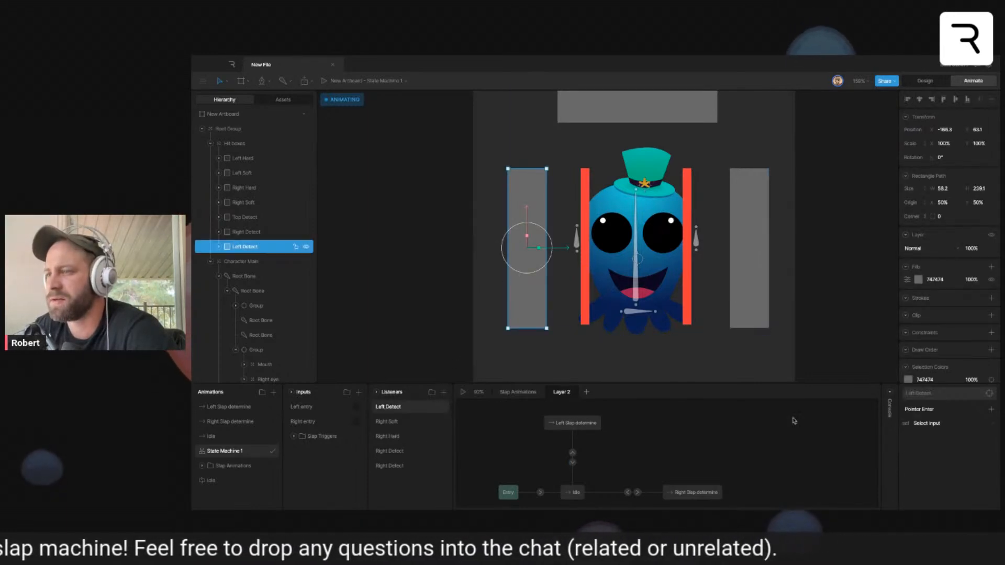
{"action": "left_click", "coordinate": [939, 427]}
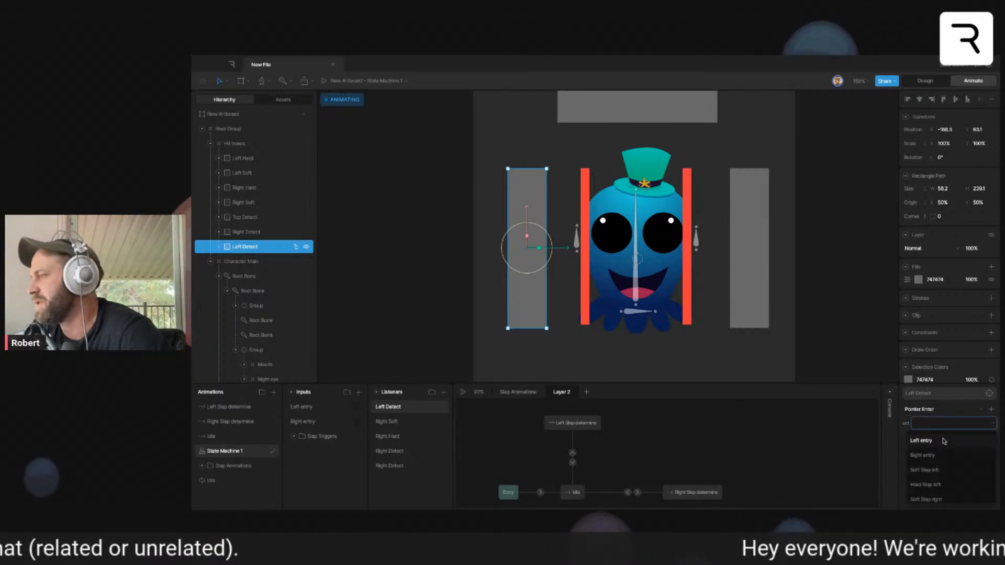
{"action": "left_click", "coordinate": [944, 441]}
- Add a second Left Detect listener that resets the Left entry input on Pointer Exit
{"action": "left_click", "coordinate": [445, 394]}
{"action": "left_click", "coordinate": [921, 411]}
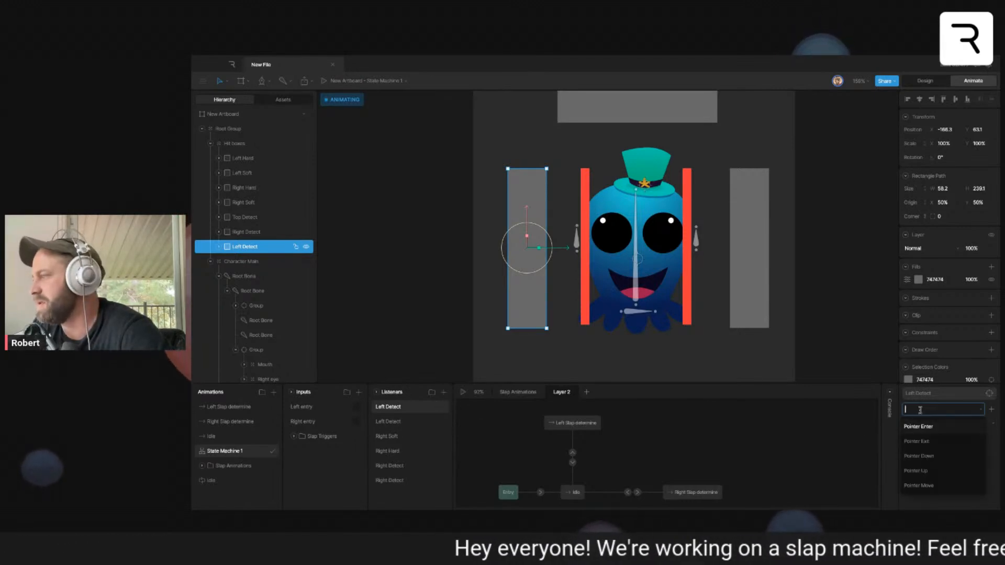
{"action": "left_click", "coordinate": [934, 443]}
{"action": "left_click", "coordinate": [943, 424]}
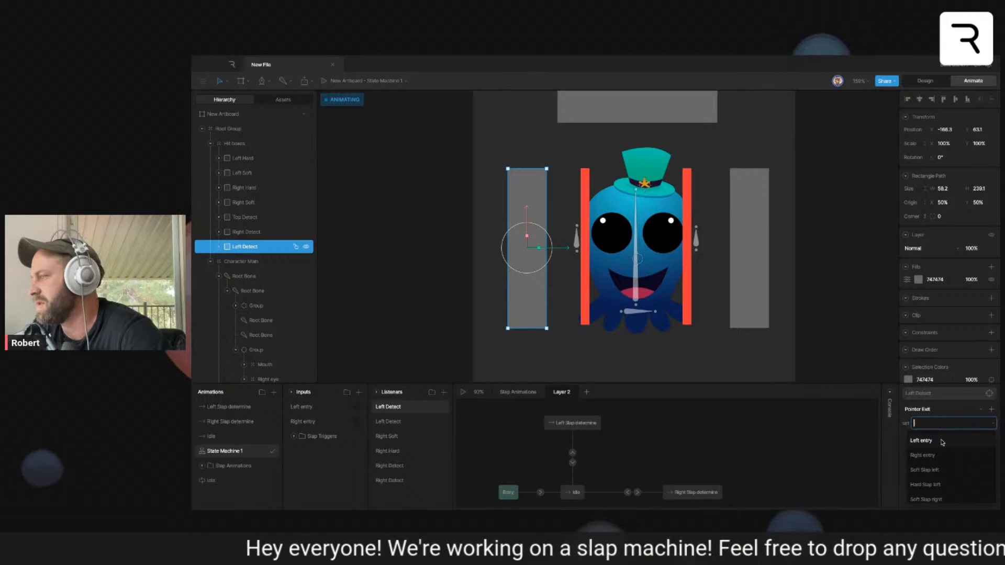
{"action": "left_click", "coordinate": [942, 443]}
{"action": "left_click", "coordinate": [976, 426]}
{"action": "left_click", "coordinate": [975, 437]}
{"action": "left_click", "coordinate": [752, 444]}
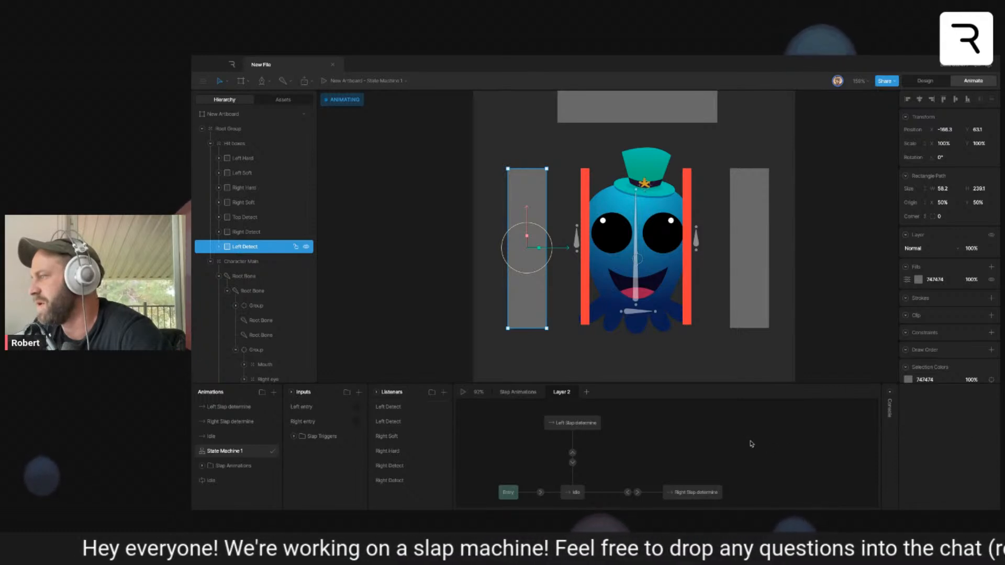
- Preview the state machine and test moving the pointer into and out of the Left Detect hit box
{"action": "left_click", "coordinate": [464, 392]}
{"action": "mouse_move", "coordinate": [518, 280]}
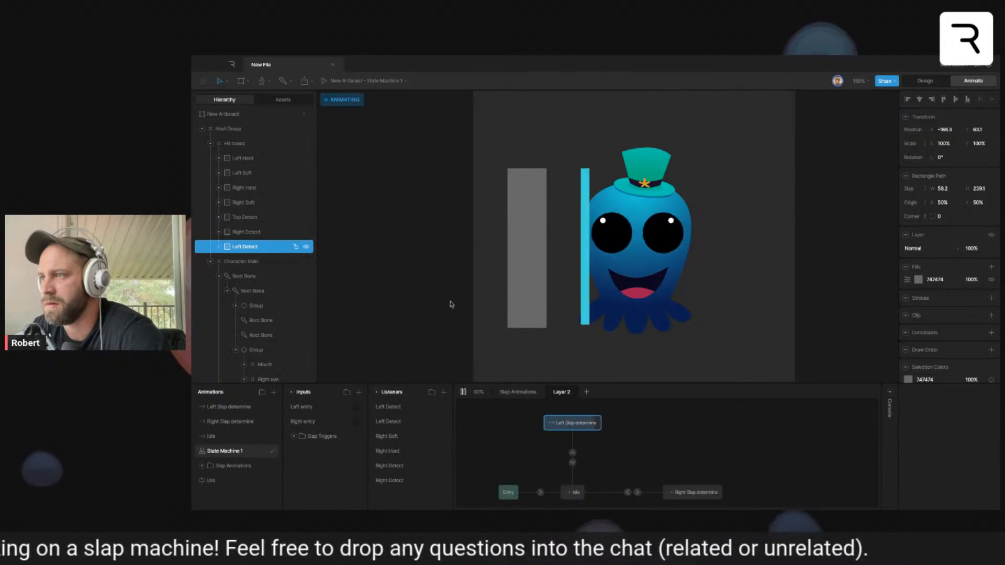
{"action": "left_click", "coordinate": [463, 392]}
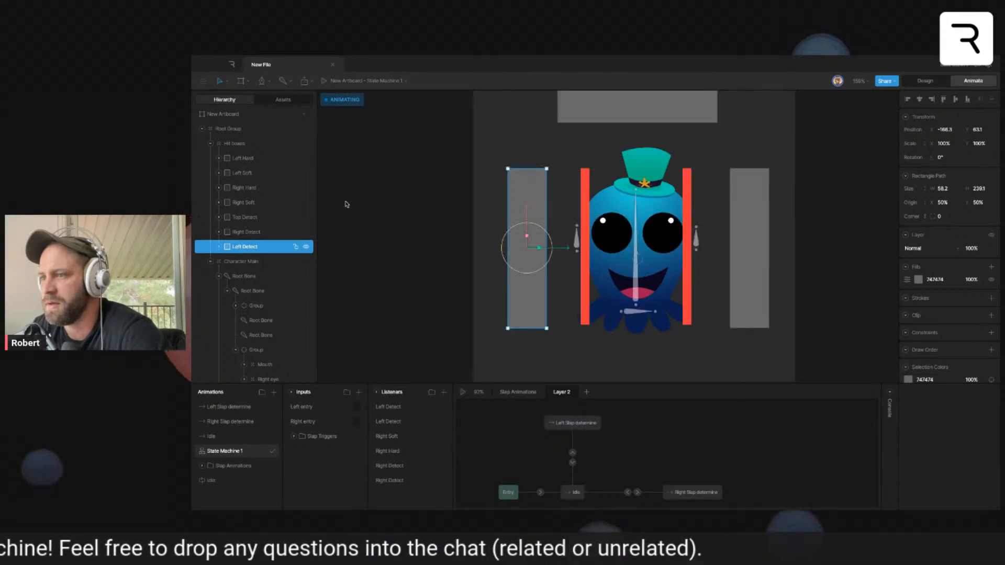
- Add a listener on the Left Soft hit box that fires the Soft Slap left trigger on Pointer Enter
{"action": "left_click", "coordinate": [248, 173]}
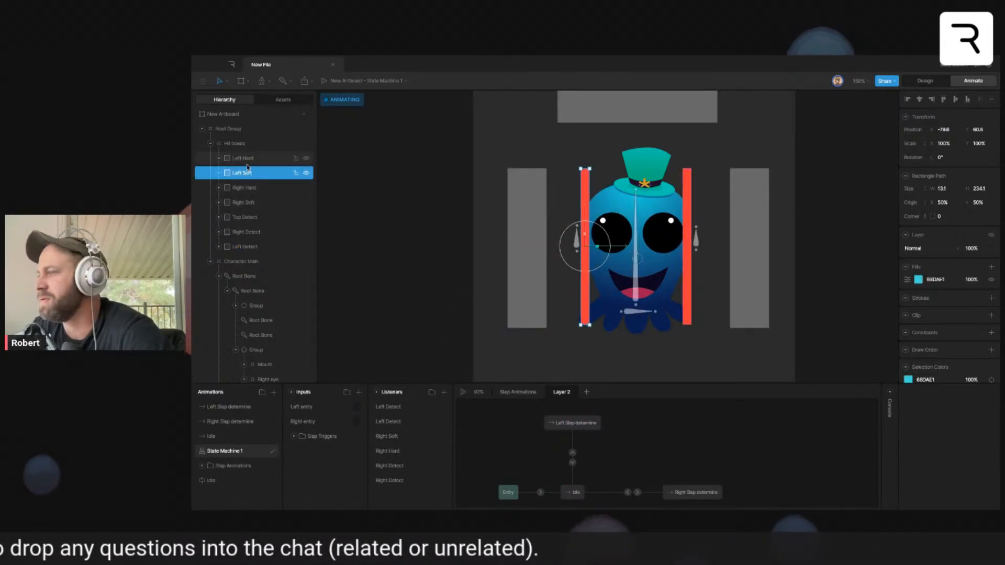
{"action": "left_click", "coordinate": [444, 393]}
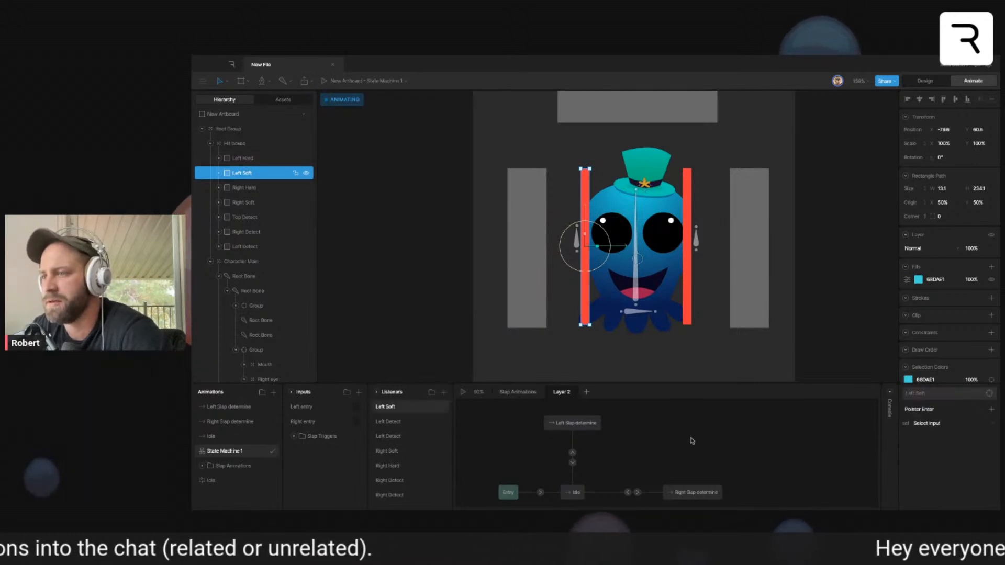
{"action": "left_click", "coordinate": [940, 410]}
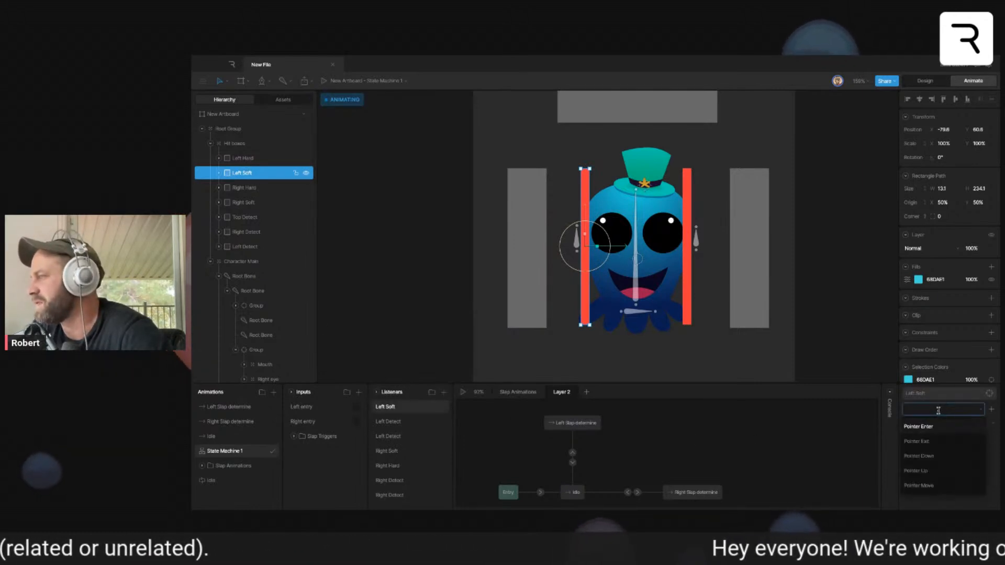
{"action": "left_click", "coordinate": [940, 426]}
{"action": "left_click", "coordinate": [942, 423]}
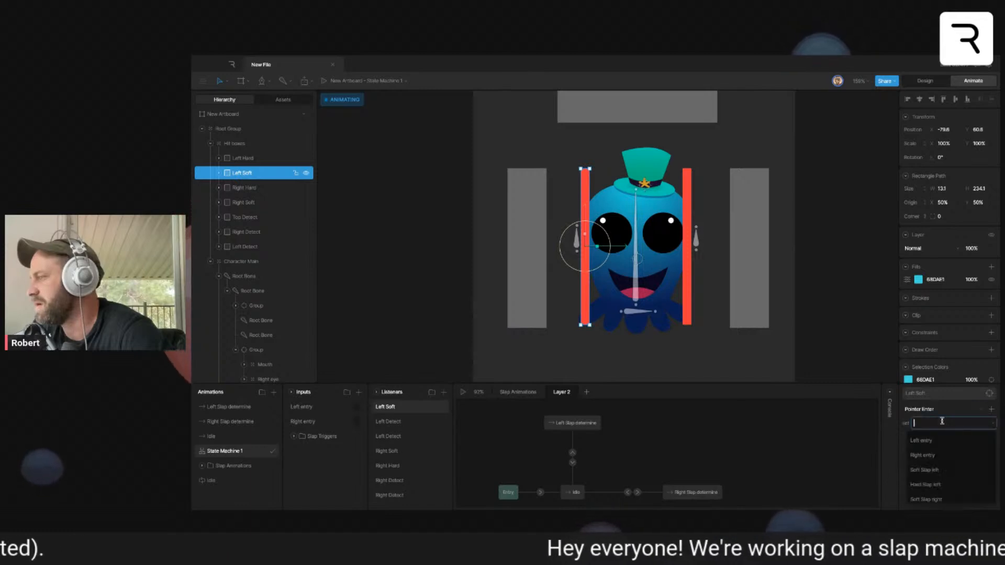
{"action": "left_click", "coordinate": [951, 472]}
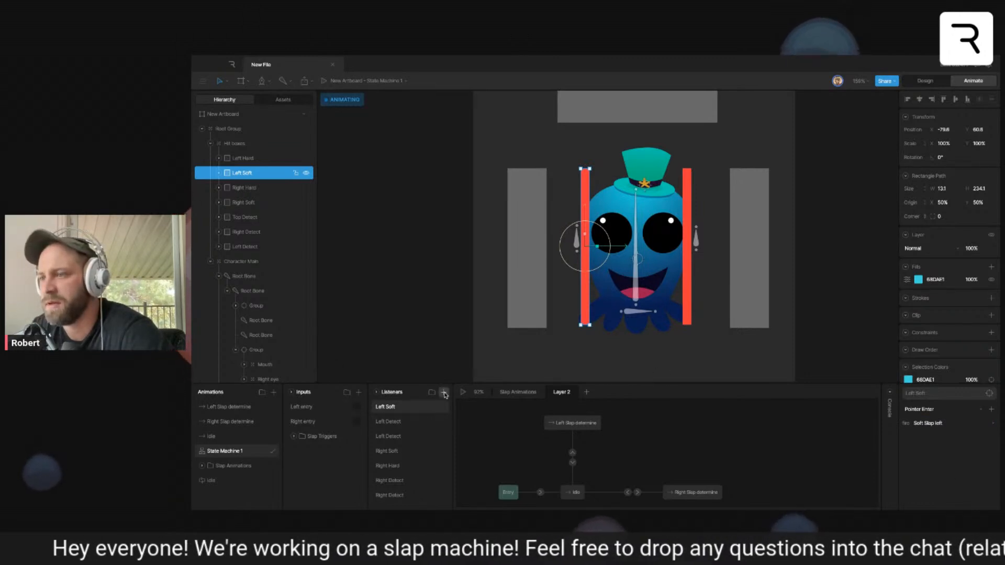
- Add a listener on the Left Hard hit box that fires the Hard Slap left trigger on Pointer Enter
{"action": "left_click", "coordinate": [253, 159]}
{"action": "left_click", "coordinate": [444, 392]}
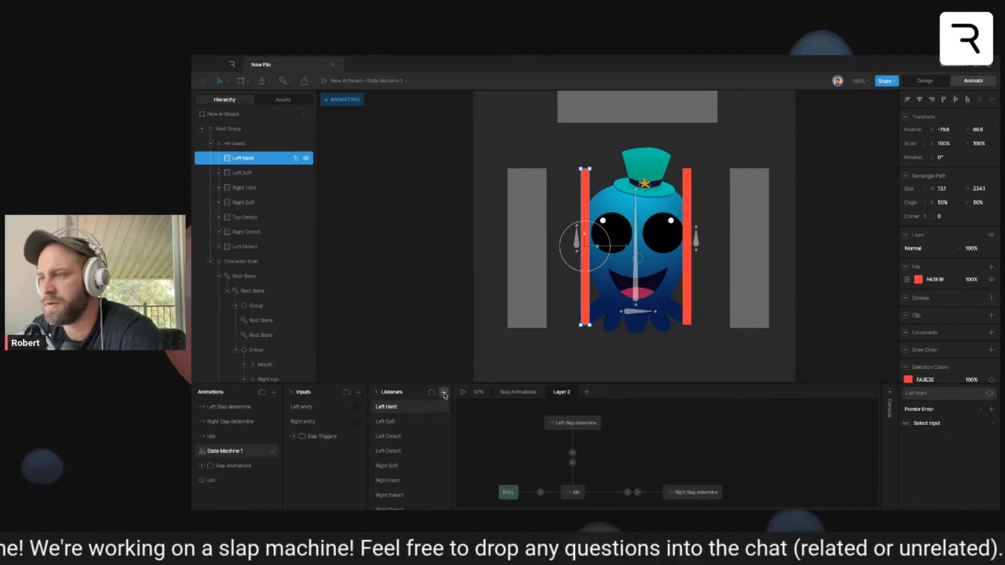
{"action": "left_click", "coordinate": [945, 422]}
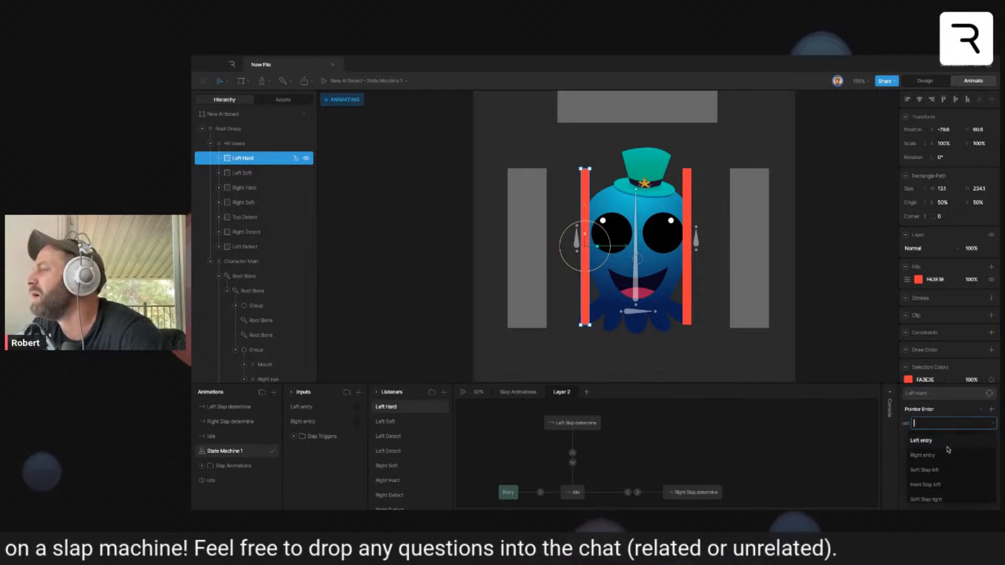
{"action": "left_click", "coordinate": [953, 489]}
- Play the state machine to test the soft and hard left slaps
{"action": "left_click", "coordinate": [463, 392]}
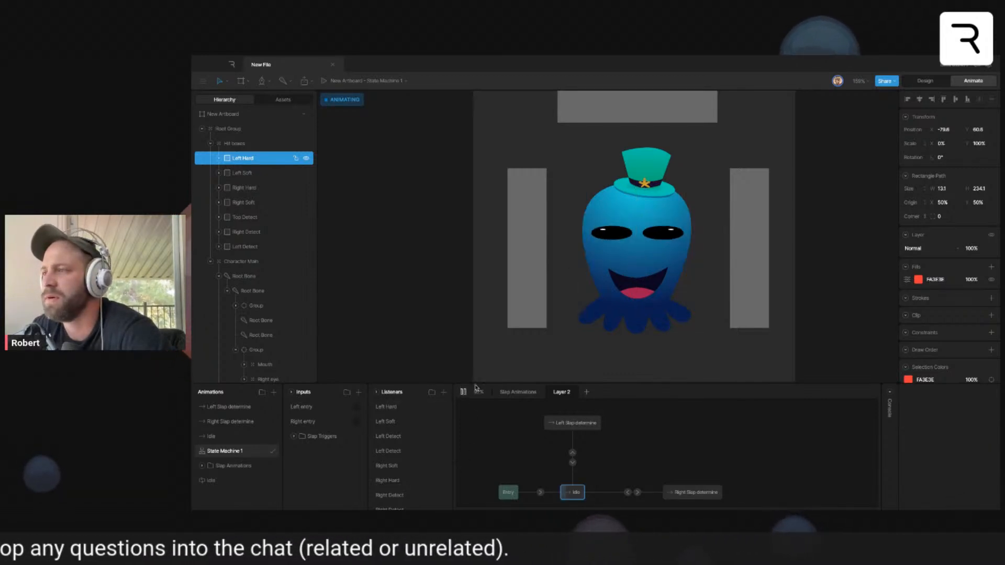
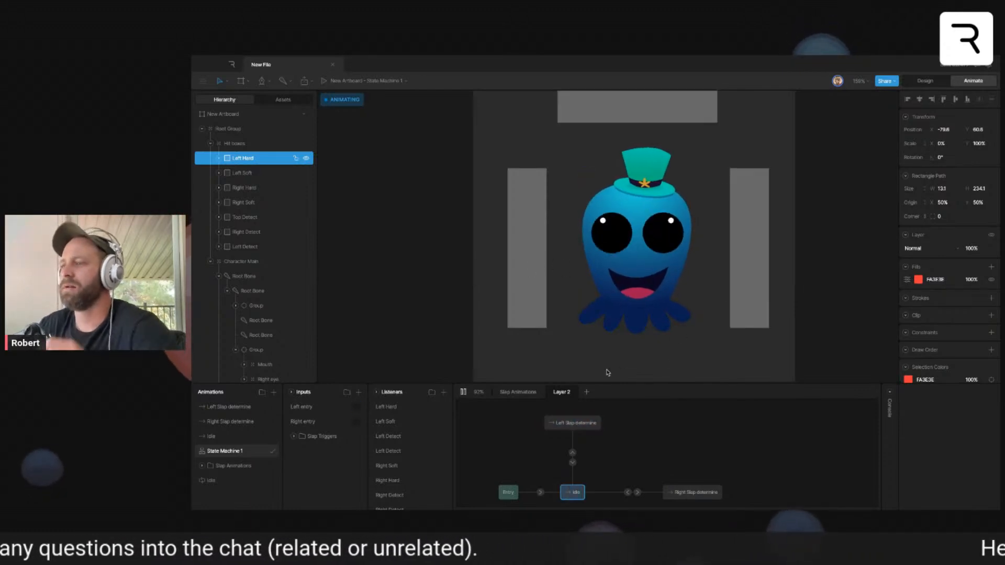
- Stop the state machine preview, switch to design mode and locate the character's Mouth group
{"action": "left_click", "coordinate": [464, 393]}
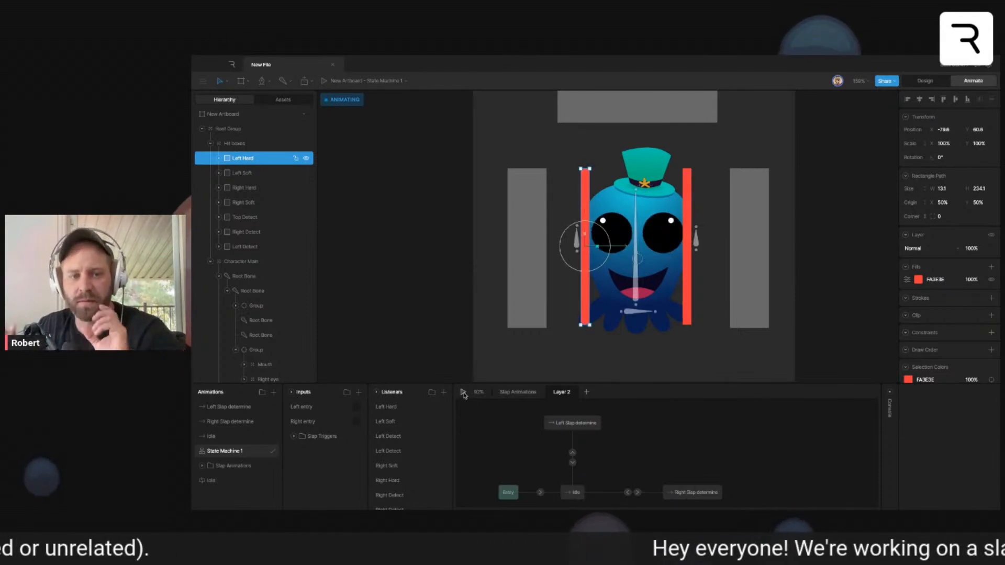
{"action": "left_click", "coordinate": [544, 163]}
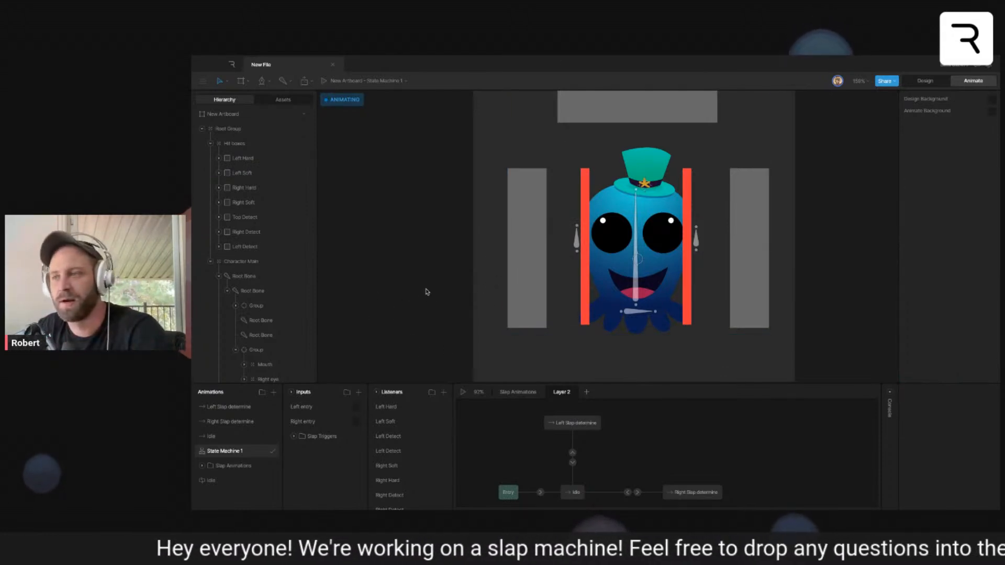
{"action": "left_click", "coordinate": [925, 81]}
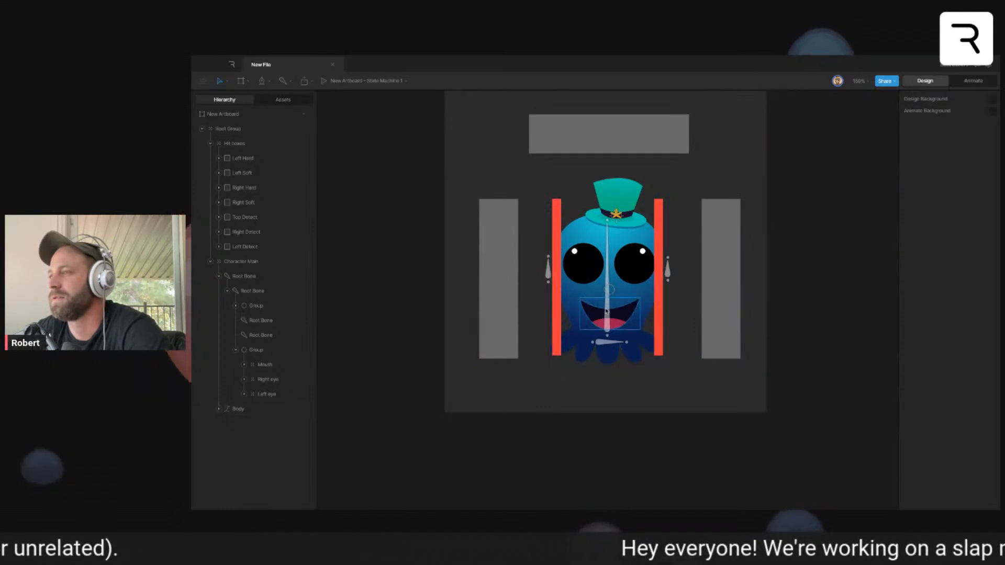
{"action": "scroll", "coordinate": [603, 312], "scroll_direction": "up", "scroll_amount": 5}
{"action": "left_click", "coordinate": [590, 324]}
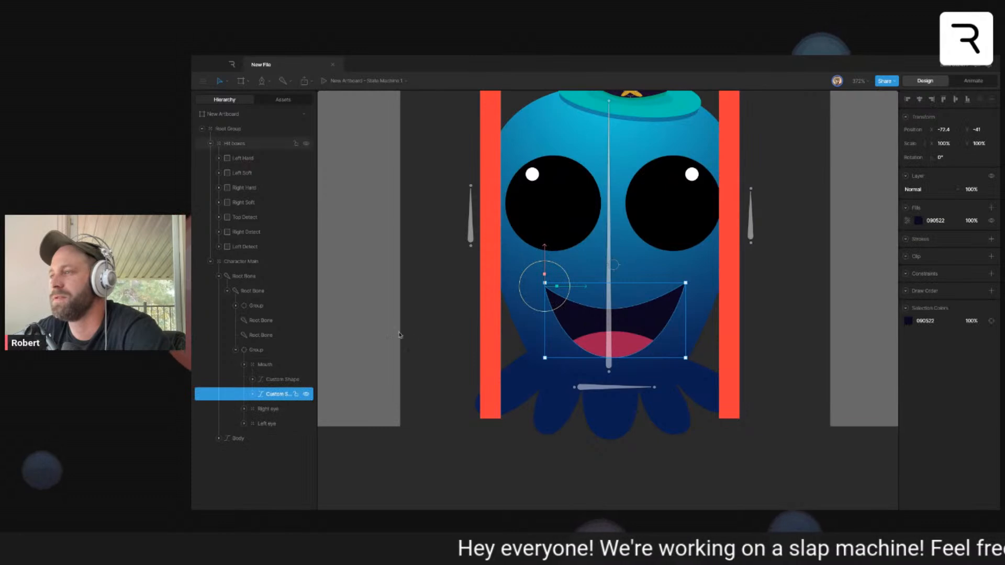
{"action": "left_click", "coordinate": [264, 364]}
{"action": "left_click", "coordinate": [244, 365]}
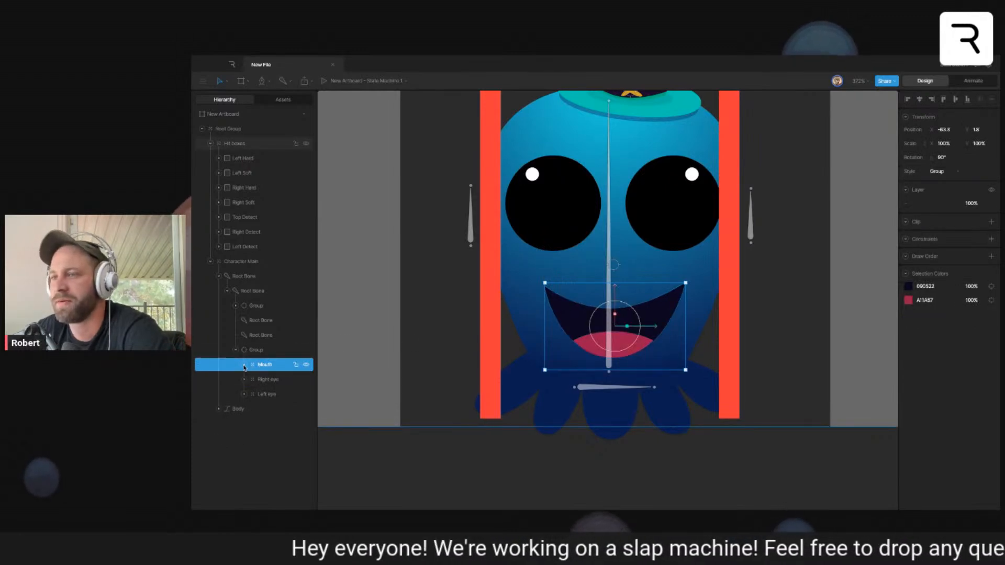
{"action": "left_click", "coordinate": [448, 466]}
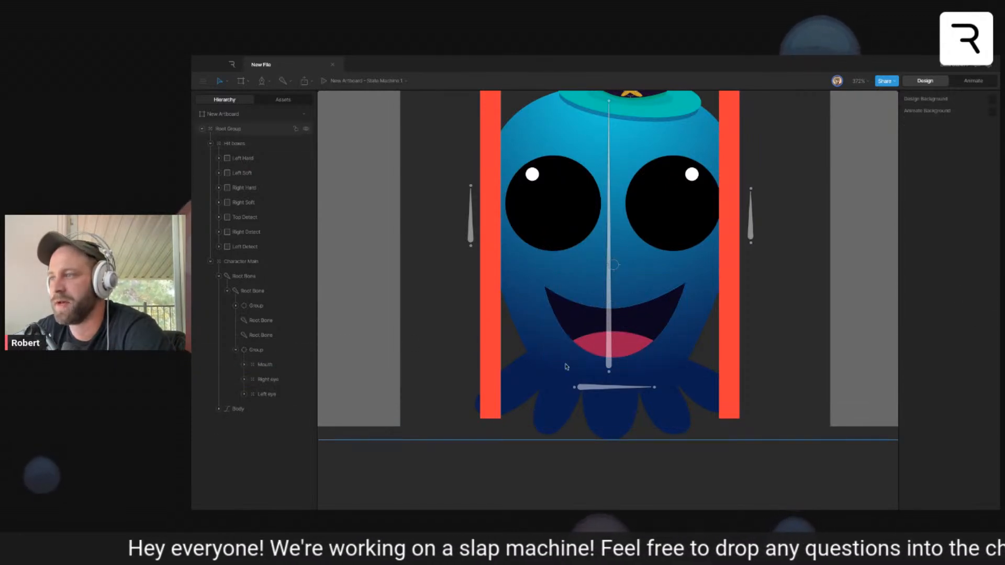
- Draw a closed, curved puckered-lips shape with the Pen tool beside the character's face and finish editing it
{"action": "scroll", "coordinate": [517, 332], "scroll_direction": "left", "scroll_amount": 2}
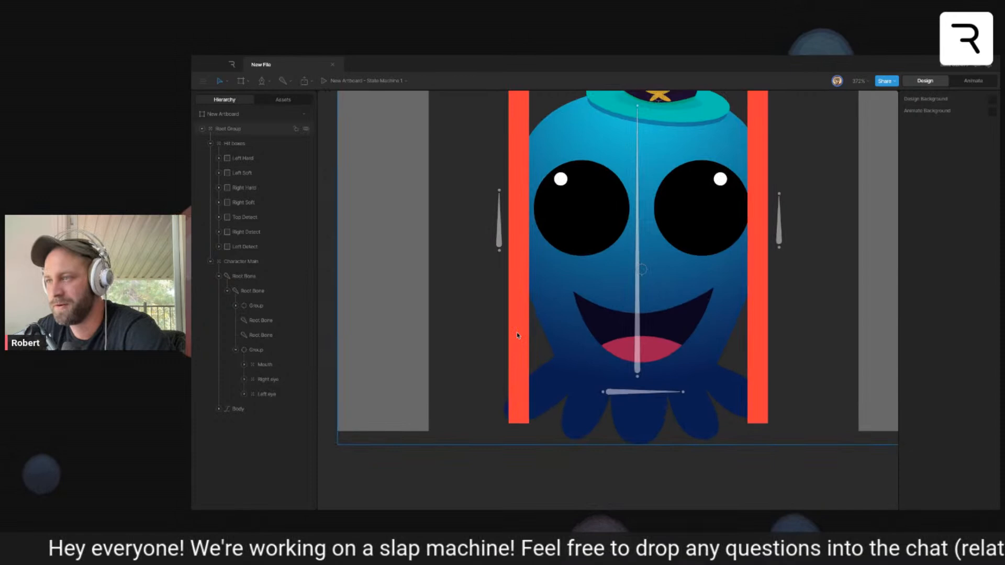
{"action": "left_click", "coordinate": [485, 318]}
{"action": "left_click_drag", "start_coordinate": [453, 301], "coordinate": [441, 314]}
{"action": "left_click_drag", "start_coordinate": [453, 349], "coordinate": [462, 366]}
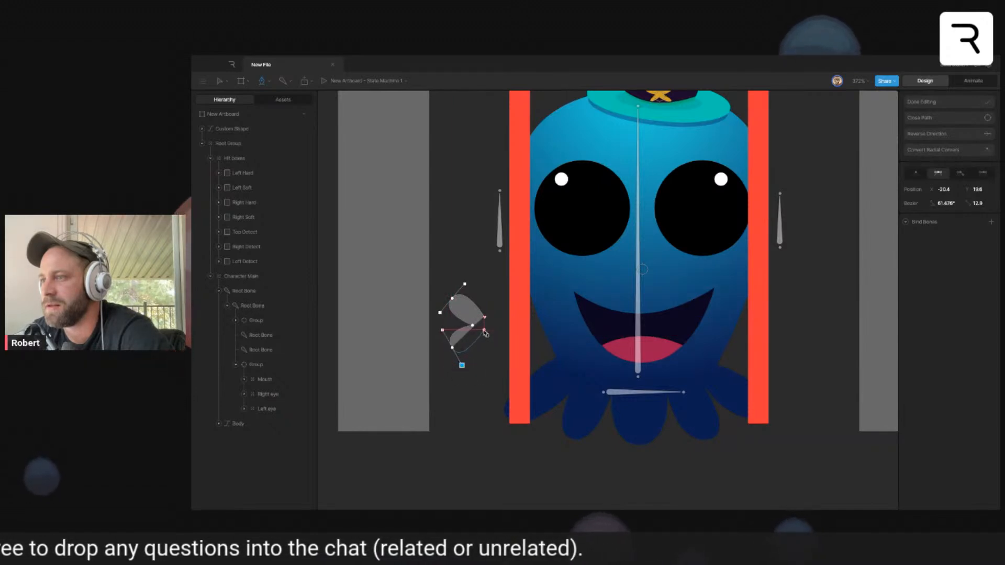
{"action": "left_click", "coordinate": [485, 318]}
{"action": "left_click", "coordinate": [932, 102]}
- Fill the lips shape with solid blue 204579 sampled from the body and move it onto the face's left edge
{"action": "left_click", "coordinate": [925, 221]}
{"action": "left_click", "coordinate": [818, 308]}
{"action": "left_click", "coordinate": [556, 316]}
{"action": "left_click_drag", "start_coordinate": [473, 318], "coordinate": [538, 311]}
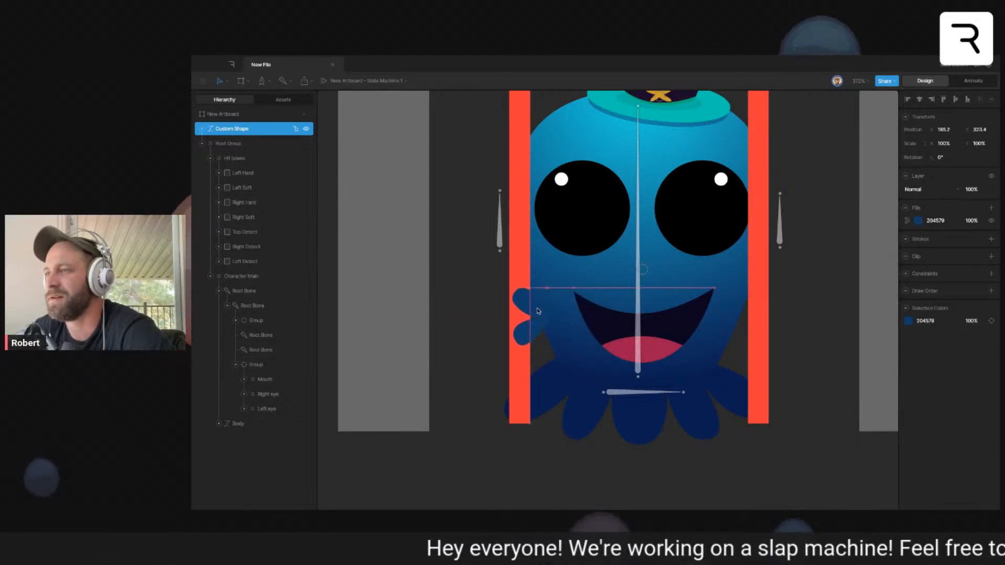
- Change the lips shape's fill to a linear gradient running downward from its upper edge to the lower lip
{"action": "left_click", "coordinate": [919, 221]}
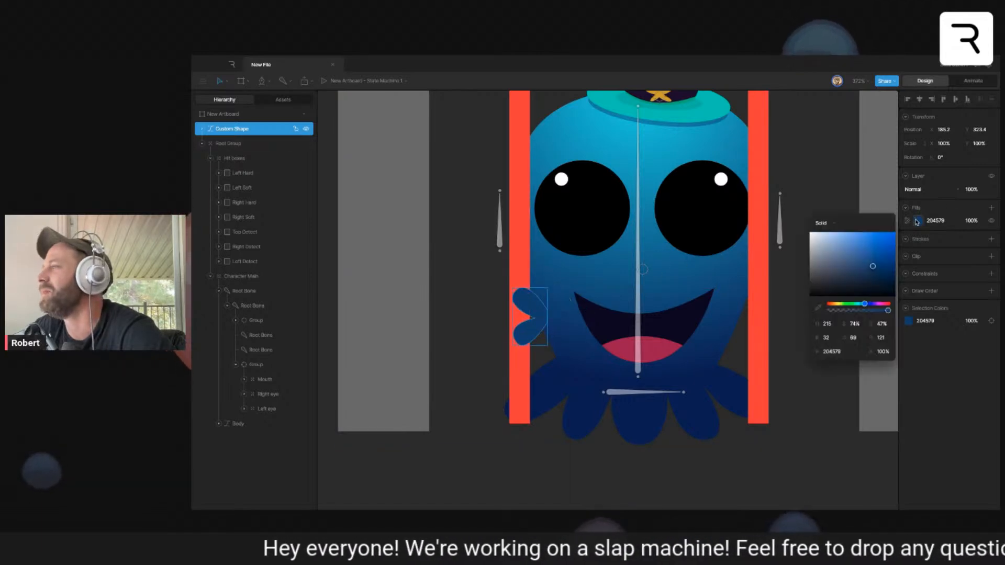
{"action": "left_click", "coordinate": [824, 224]}
{"action": "left_click", "coordinate": [825, 241]}
{"action": "mouse_move", "coordinate": [512, 317]}
{"action": "left_mouse_down"}
{"action": "mouse_move", "coordinate": [530, 287]}
{"action": "mouse_move", "coordinate": [527, 325]}
{"action": "left_mouse_up"}
{"action": "left_click", "coordinate": [530, 289]}
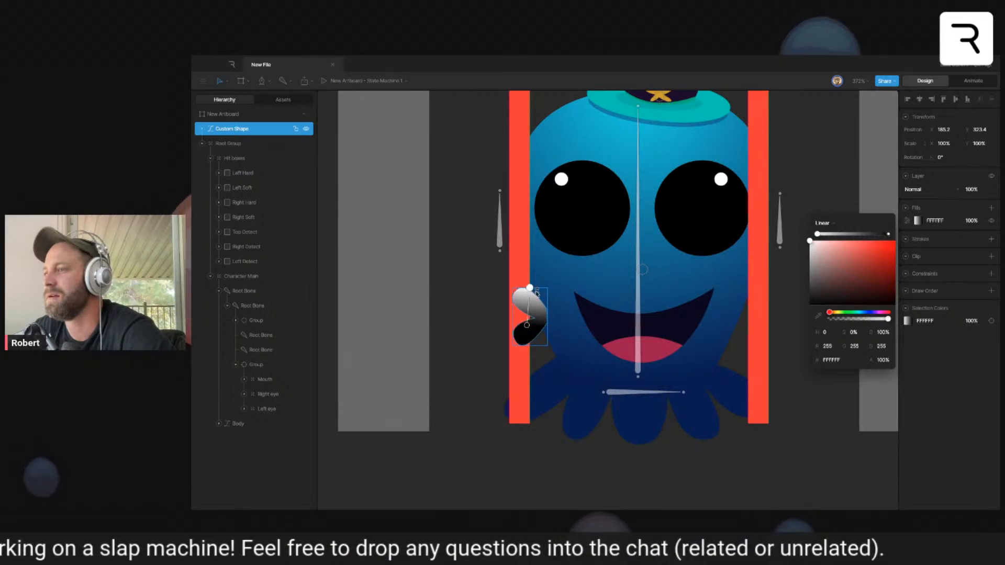
- Sample body colours 48B5CD and 121F5D for the upper and lower gradient stops, and move the lips left of the body
{"action": "left_click", "coordinate": [817, 317]}
{"action": "left_click", "coordinate": [581, 131]}
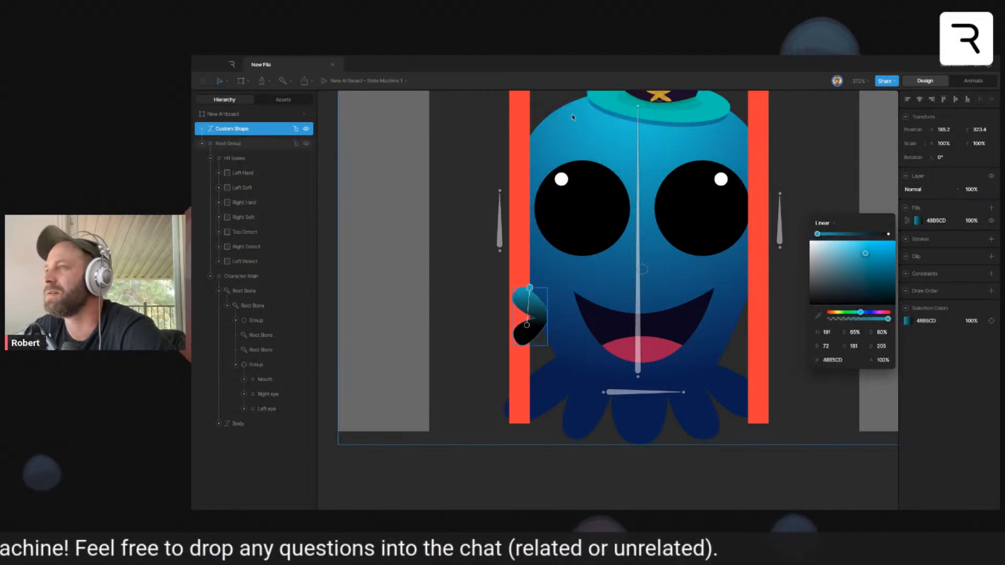
{"action": "left_click", "coordinate": [528, 327]}
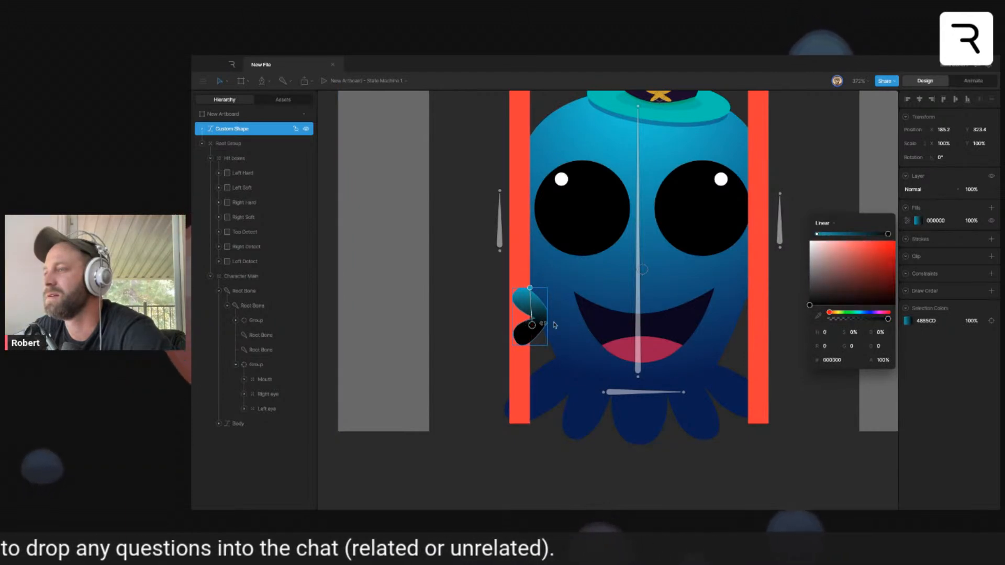
{"action": "left_click", "coordinate": [817, 318]}
{"action": "left_click", "coordinate": [595, 382]}
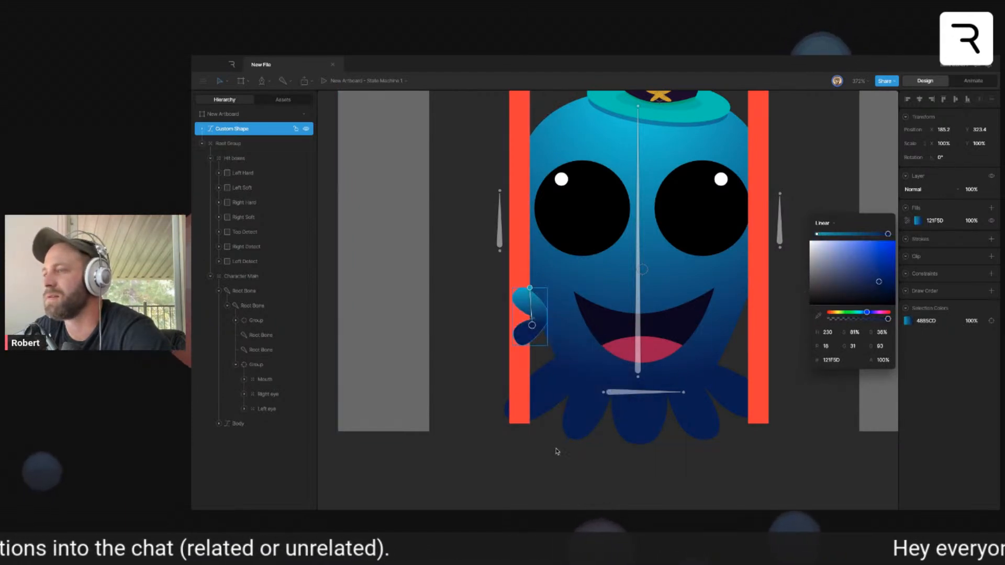
{"action": "left_click", "coordinate": [556, 484]}
{"action": "left_click_drag", "start_coordinate": [537, 324], "coordinate": [478, 335]}
{"action": "left_click", "coordinate": [446, 379]}
{"action": "left_click", "coordinate": [465, 215]}
- Draw a closed tongue shape with the Pen tool, extending left from between the lips
{"action": "key", "text": "p"}
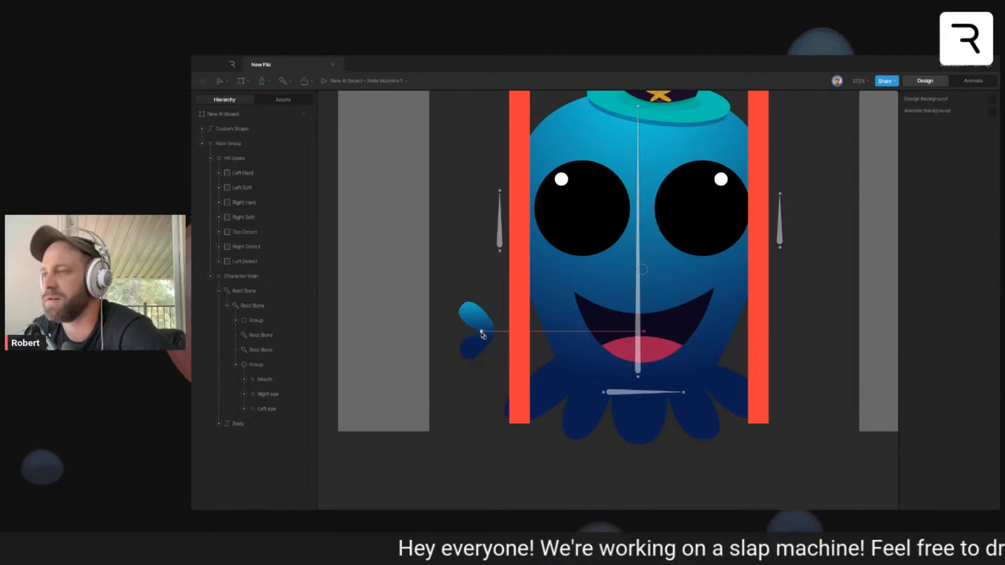
{"action": "left_click", "coordinate": [483, 325]}
{"action": "left_click_drag", "start_coordinate": [449, 326], "coordinate": [446, 333]}
{"action": "left_click", "coordinate": [482, 336]}
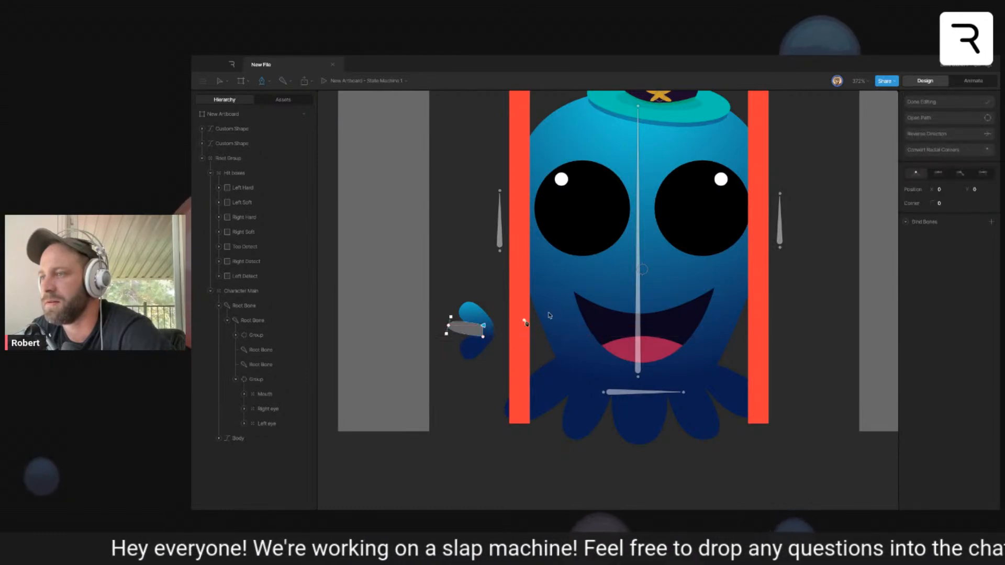
{"action": "left_click", "coordinate": [981, 119]}
{"action": "left_click", "coordinate": [977, 102]}
- Fill the tongue shape with A11A57 sampled from the tongue in the original mouth
{"action": "left_click", "coordinate": [471, 335]}
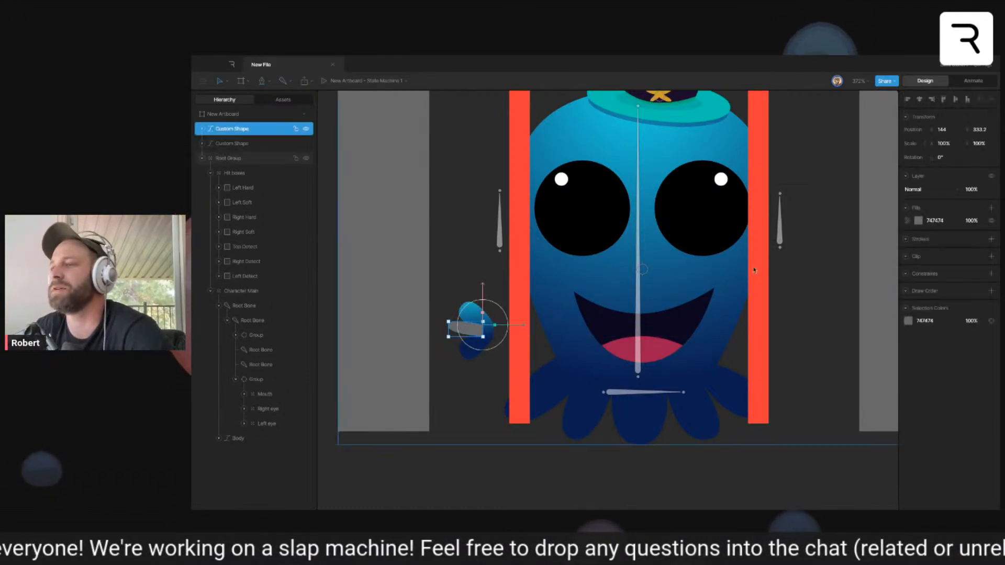
{"action": "left_click", "coordinate": [917, 221]}
{"action": "left_click", "coordinate": [820, 308]}
{"action": "left_click", "coordinate": [662, 345]}
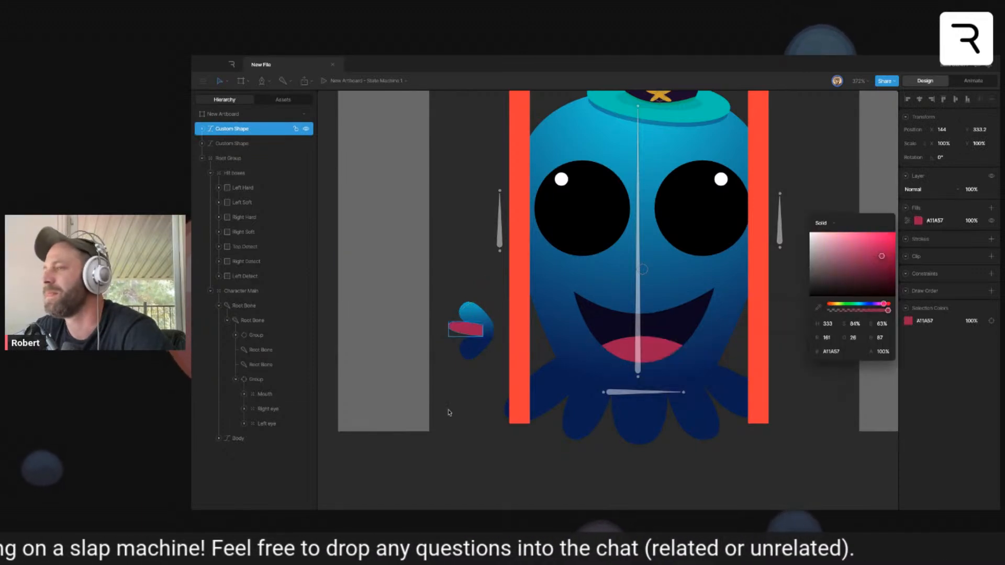
{"action": "left_click", "coordinate": [464, 422]}
- Place the tongue shape behind the lips and group the two shapes as Mouth 2
{"action": "left_click", "coordinate": [465, 334]}
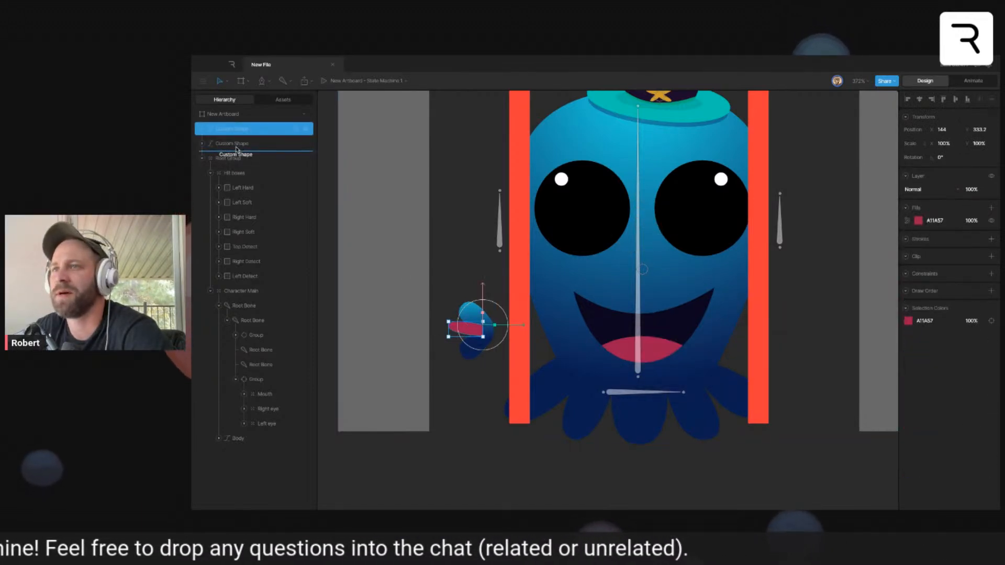
{"action": "left_click", "coordinate": [286, 139]}
{"action": "left_click", "coordinate": [258, 129], "text": "shift"}
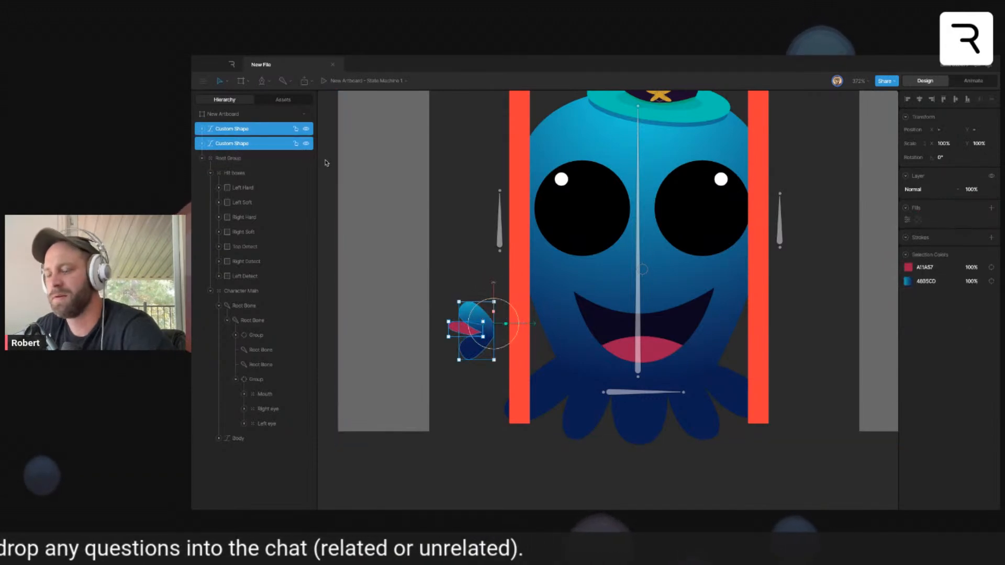
{"action": "key", "text": "ctrl+g"}
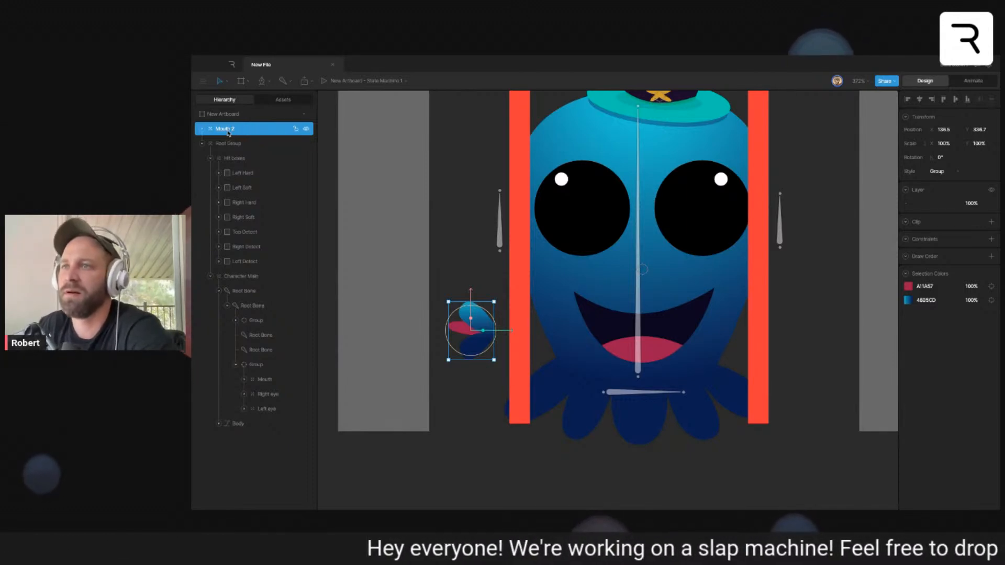
- Nest Mouth 2 below Mouth in the face group and add a duplicate named Mouth 3 with an X scale of -161%
{"action": "left_click_drag", "start_coordinate": [233, 129], "coordinate": [289, 382]}
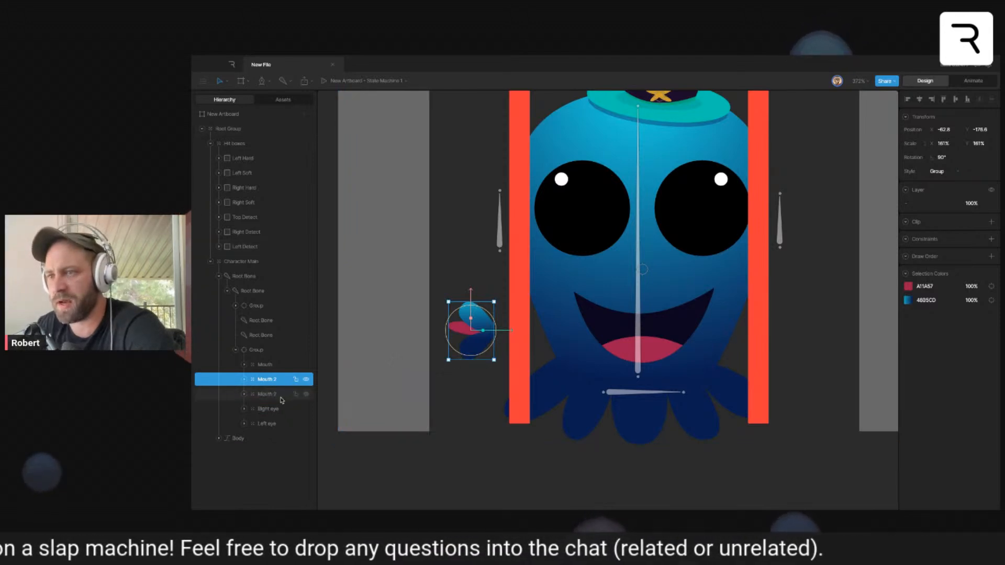
{"action": "key", "text": "ctrl+d"}
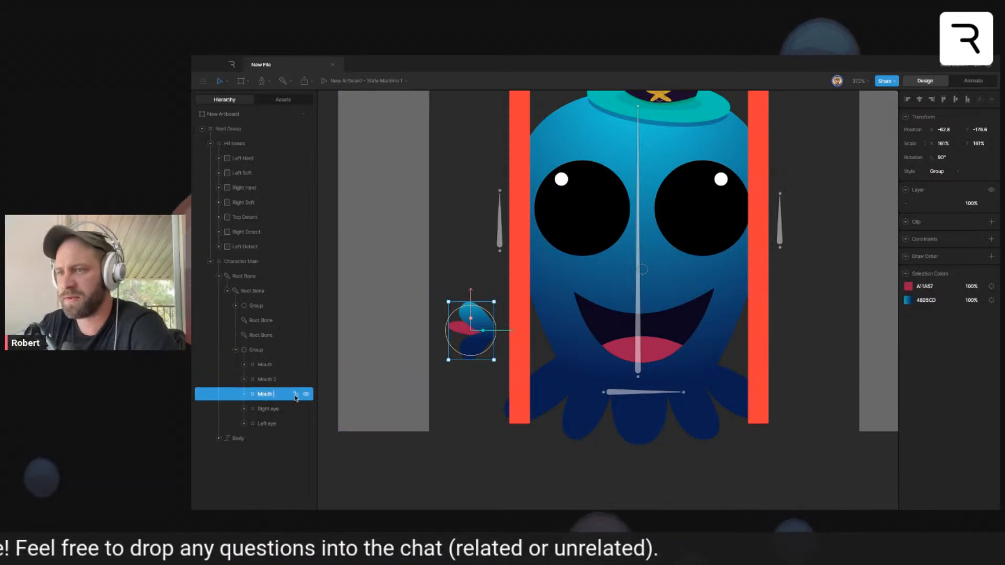
{"action": "left_click", "coordinate": [938, 144]}
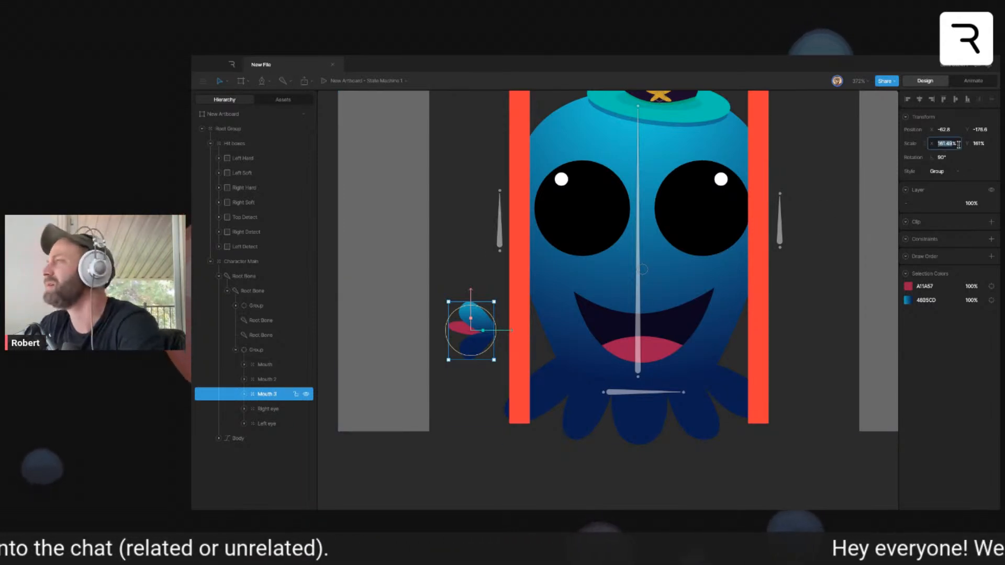
{"action": "key", "text": "Return"}
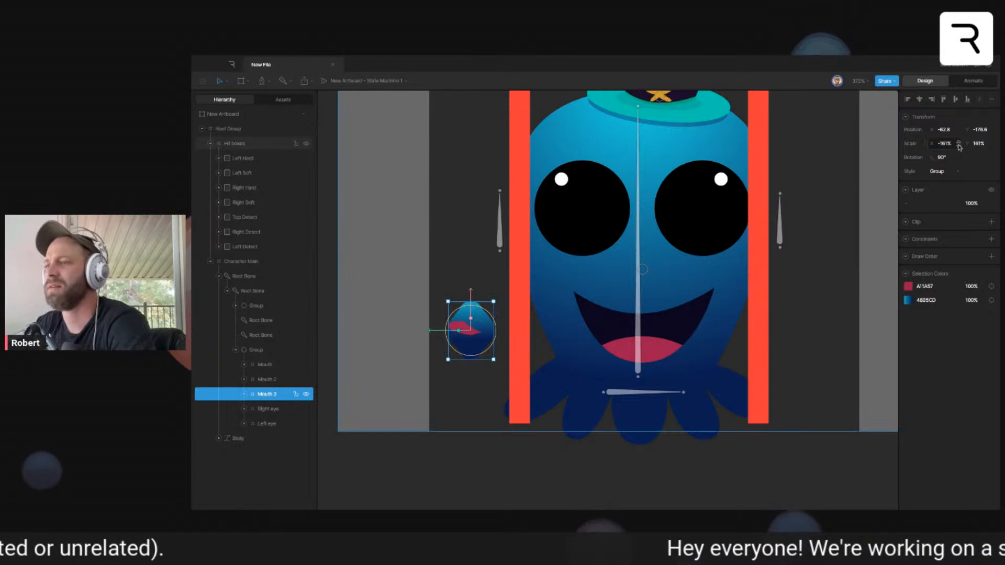
- Wrap Mouth, Mouth 2 and Mouth 3 in a Solo group and expand it
{"action": "left_click", "coordinate": [284, 365], "text": "shift"}
{"action": "key", "text": "alt+super+g"}
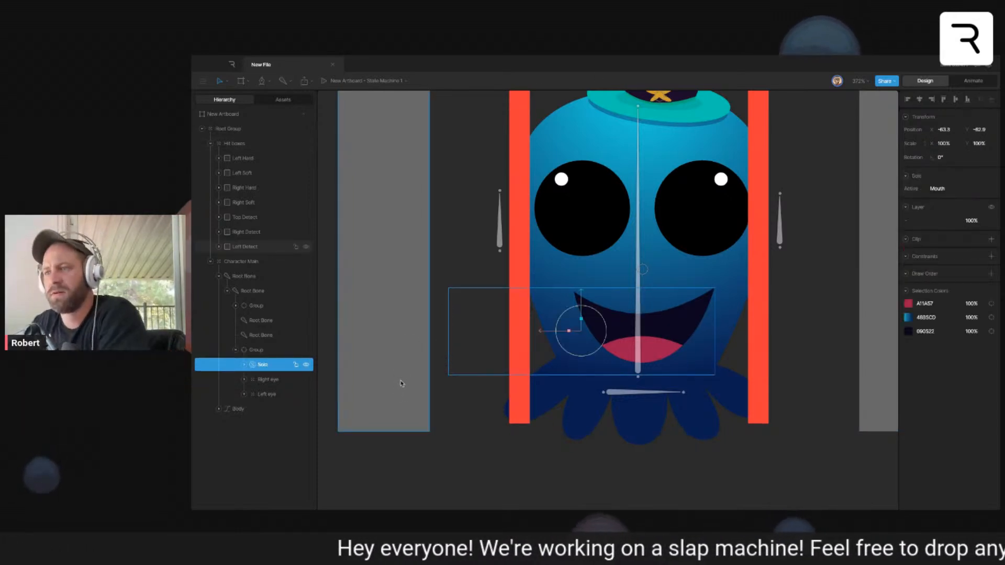
{"action": "left_click", "coordinate": [244, 365]}
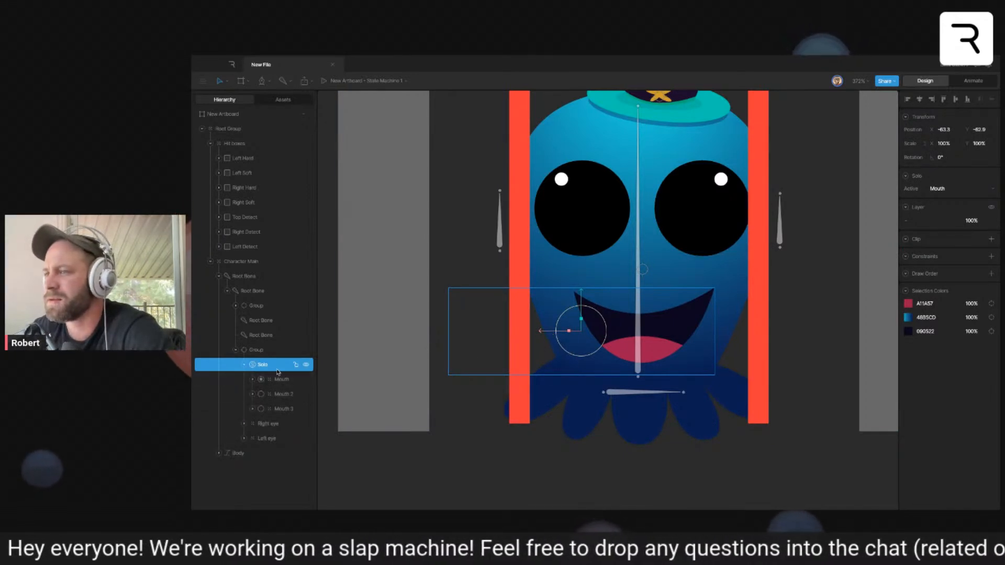
- Make Mouth 2 the active Solo item and move it horizontally onto the left side of the face
{"action": "left_click", "coordinate": [280, 395]}
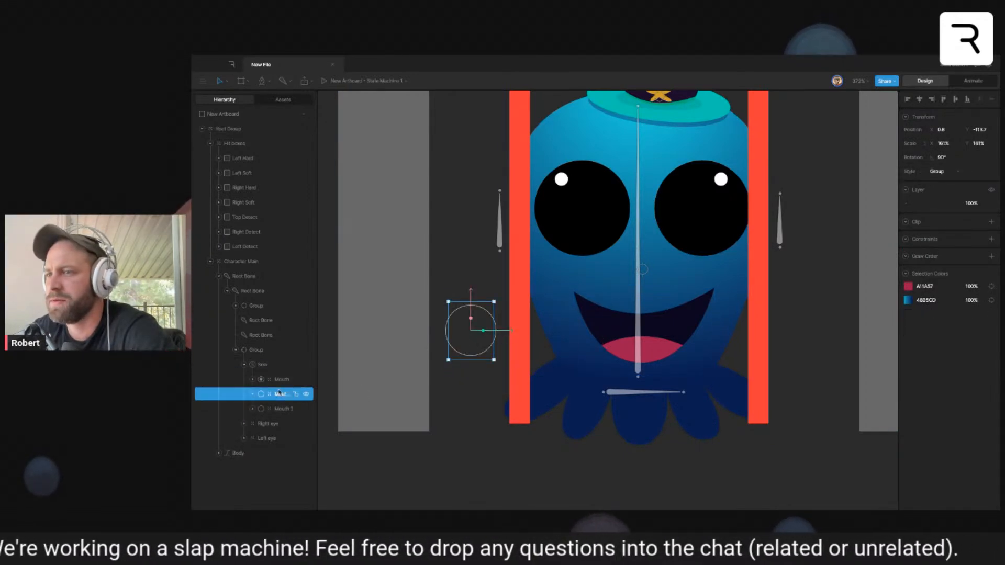
{"action": "left_click", "coordinate": [261, 394]}
{"action": "left_click_drag", "start_coordinate": [510, 331], "coordinate": [624, 333]}
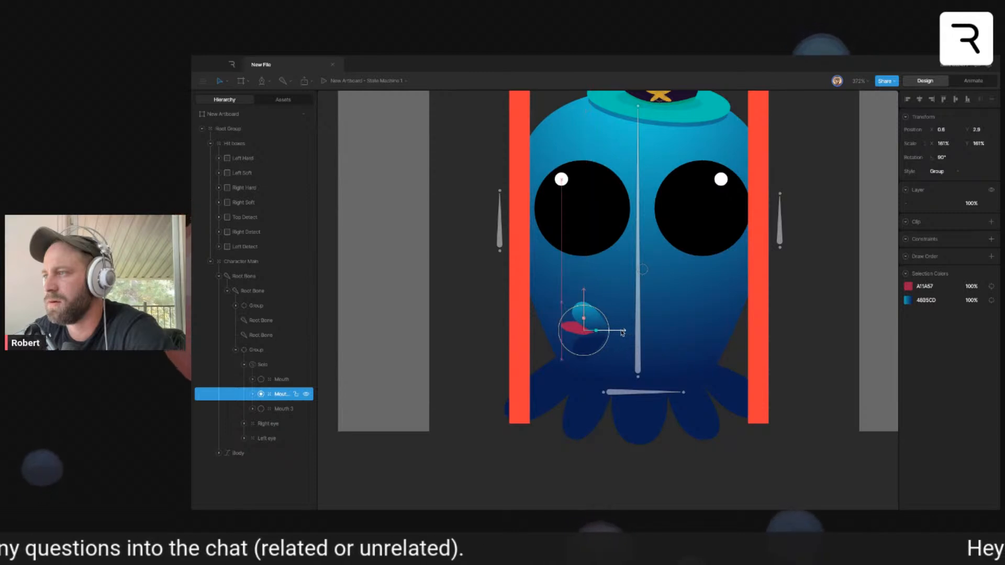
- Make Mouth 3 the active Solo item and move it horizontally onto the right side of the face
{"action": "left_click", "coordinate": [261, 409]}
{"action": "left_click", "coordinate": [470, 341]}
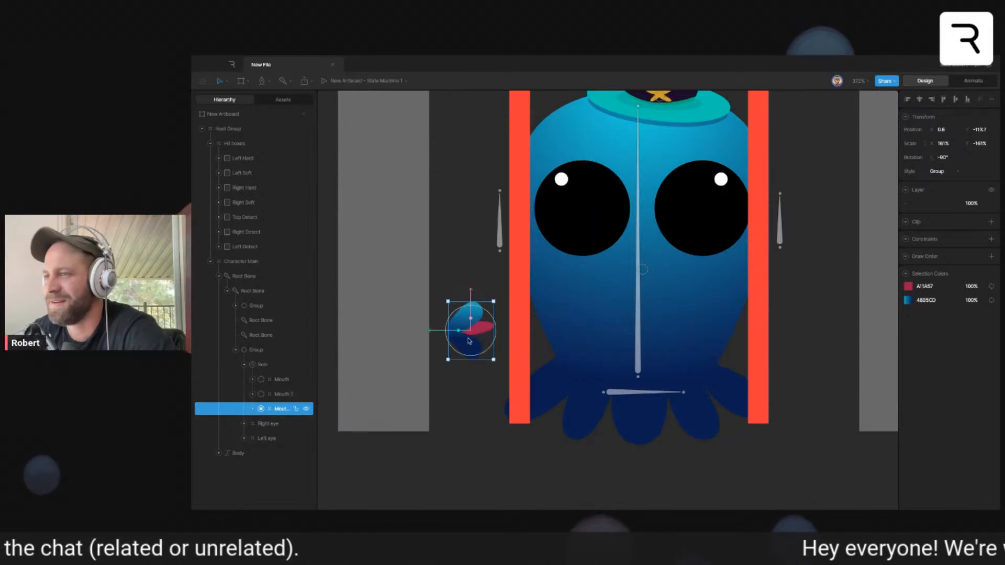
{"action": "left_click_drag", "start_coordinate": [440, 331], "coordinate": [683, 330]}
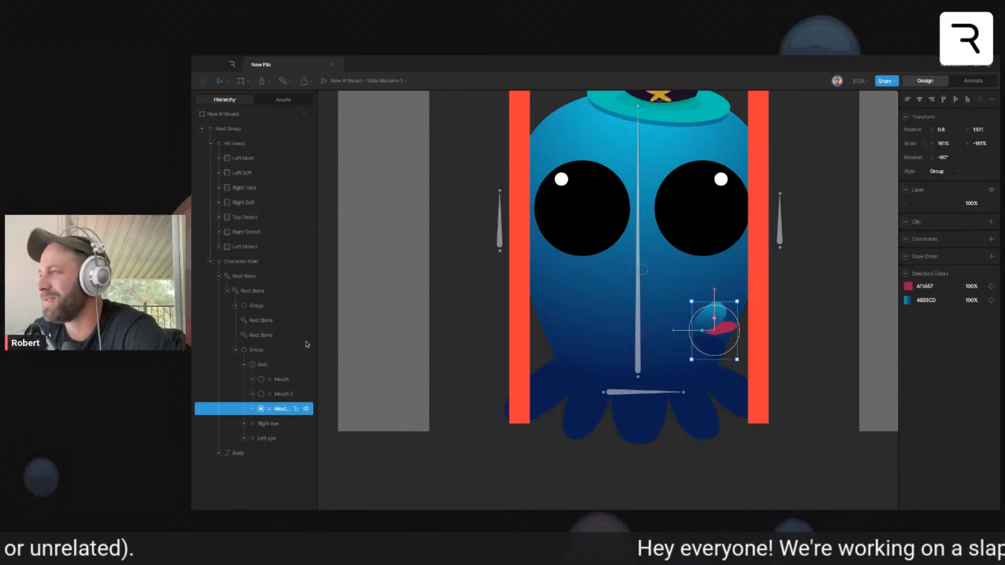
{"action": "left_click", "coordinate": [484, 477]}
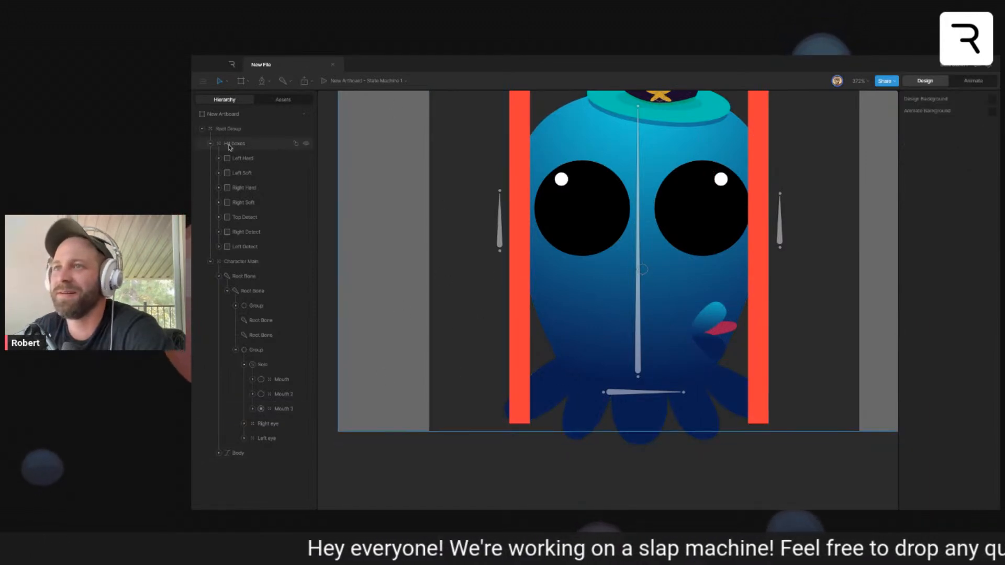
- Collapse the Hit boxes group in the hierarchy and make the original Mouth the active Solo item
{"action": "left_click", "coordinate": [211, 144]}
{"action": "left_click", "coordinate": [210, 158]}
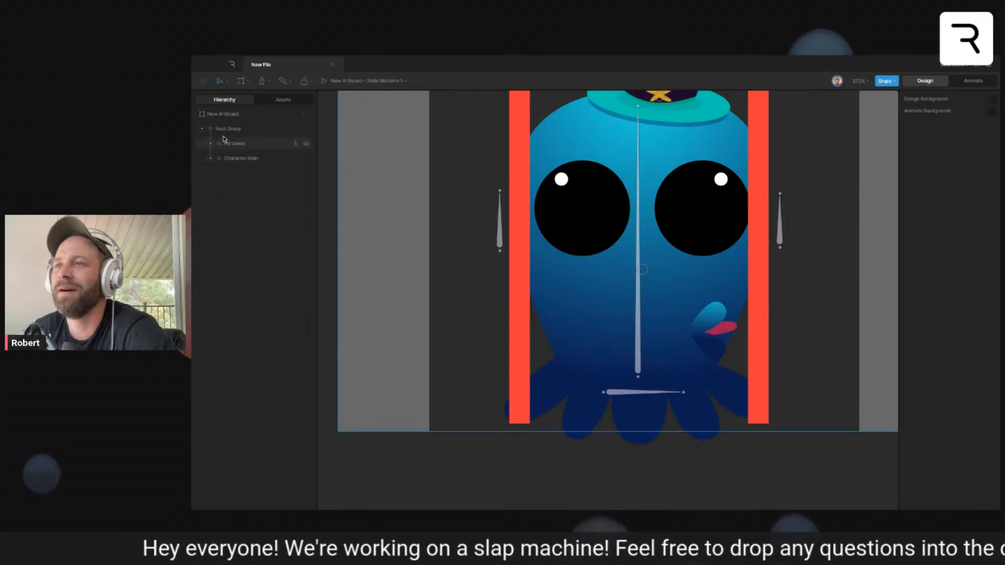
{"action": "left_click", "coordinate": [210, 145]}
{"action": "left_click", "coordinate": [210, 144]}
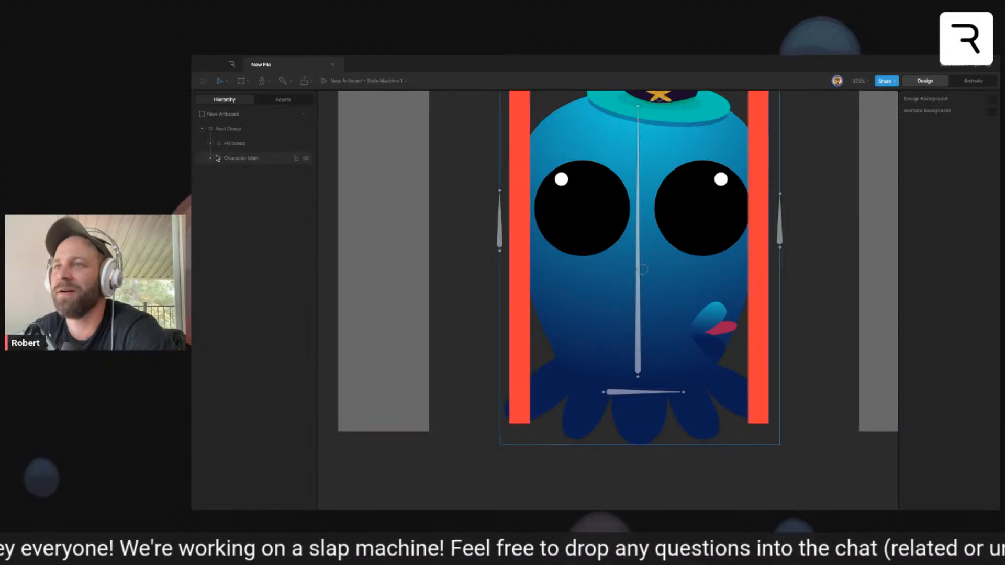
{"action": "left_click", "coordinate": [211, 158]}
{"action": "left_click", "coordinate": [261, 276]}
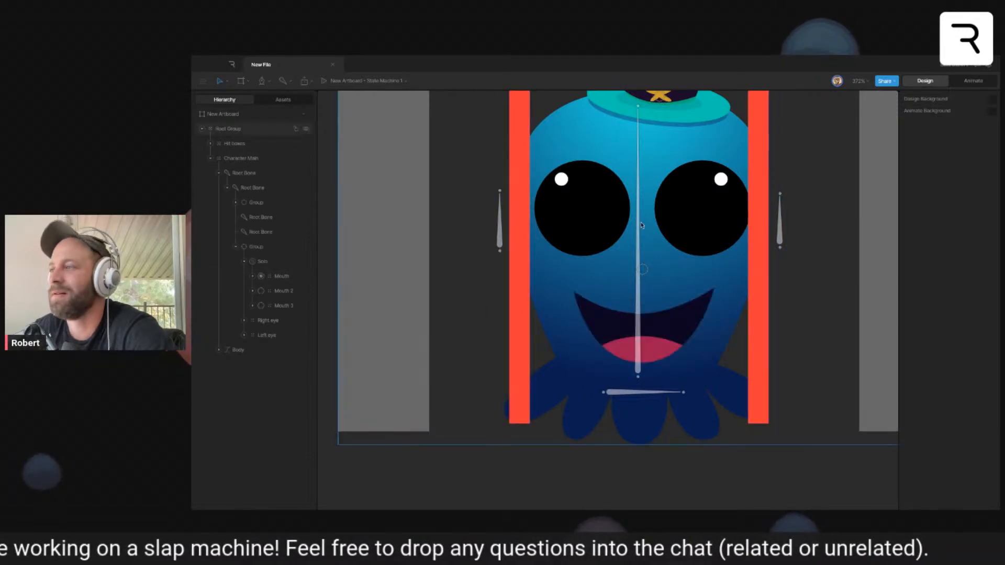
- Open the Soft Slap left timeline for animating and key the mouth Solo to the original Mouth at frame 0
{"action": "left_click", "coordinate": [973, 82]}
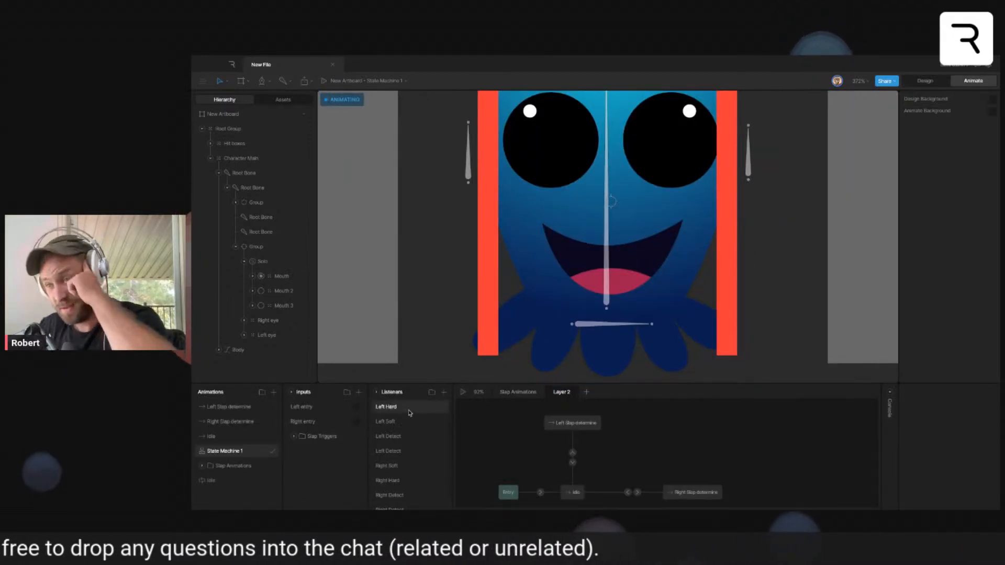
{"action": "left_click", "coordinate": [510, 396]}
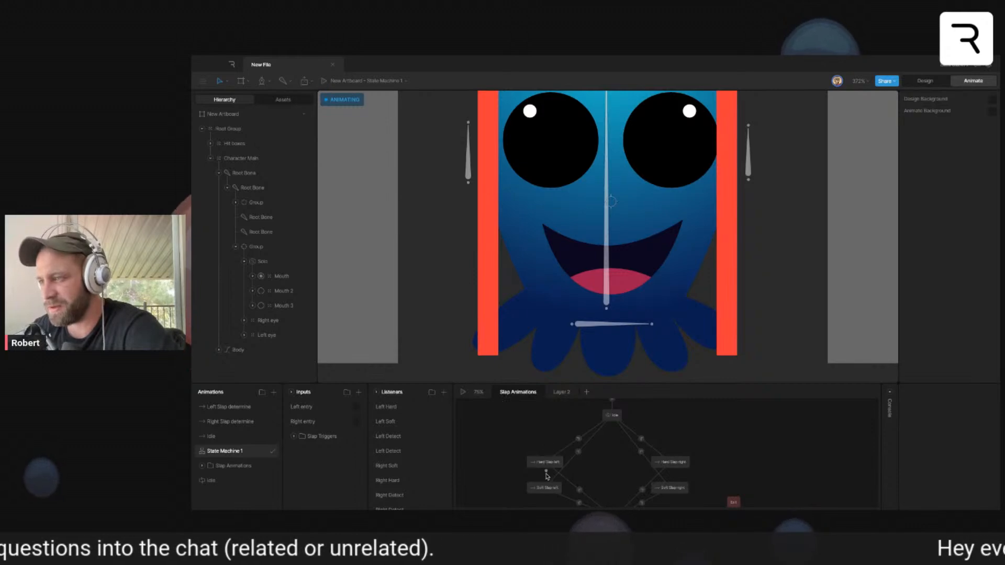
{"action": "double_click", "coordinate": [549, 489]}
{"action": "left_click_drag", "start_coordinate": [440, 397], "coordinate": [345, 400]}
{"action": "left_click", "coordinate": [261, 291]}
{"action": "left_click", "coordinate": [261, 277]}
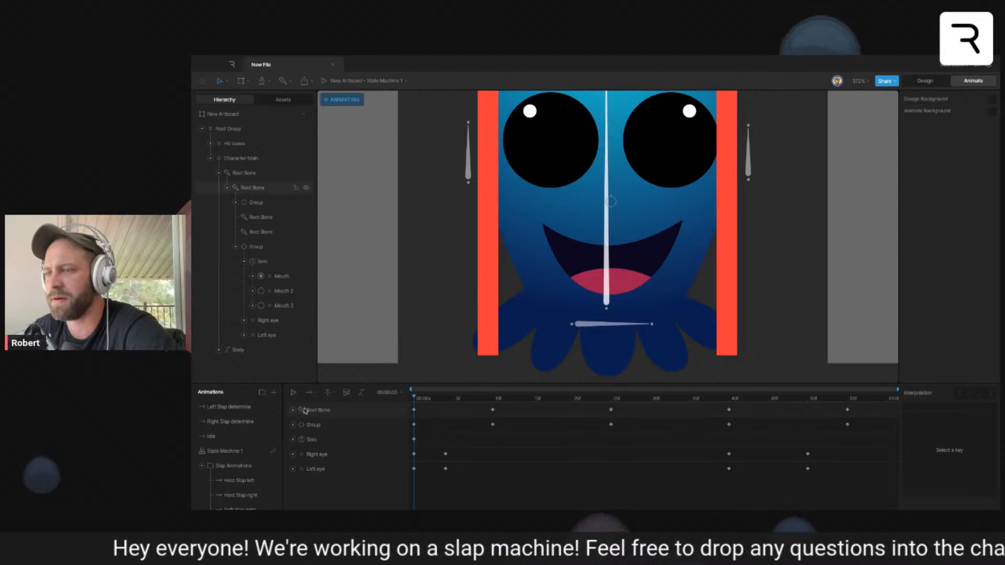
- In the Soft Slap right timeline, key the mouth Solo to the original Mouth at frame 0
{"action": "scroll", "coordinate": [269, 468], "scroll_direction": "down", "scroll_amount": 2}
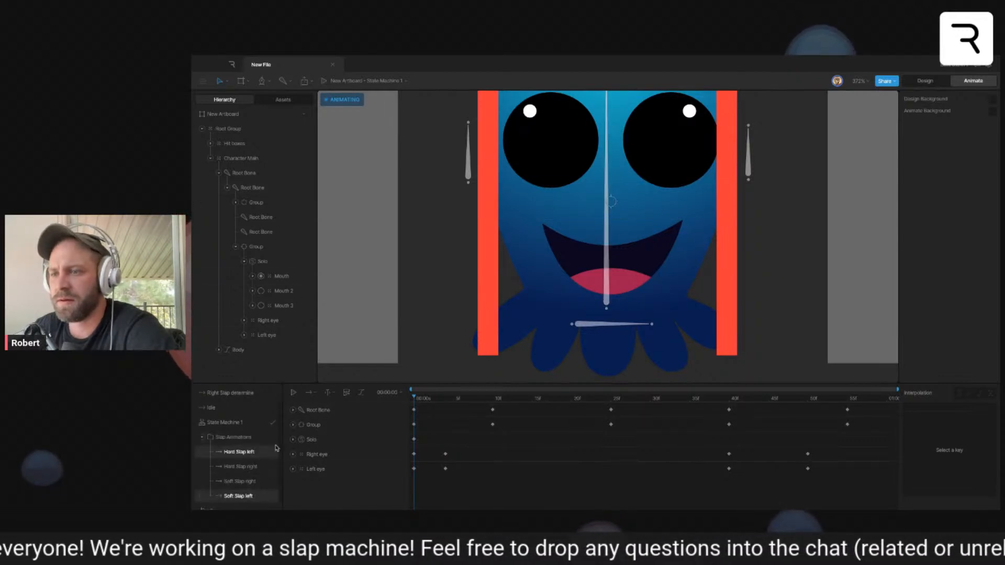
{"action": "left_click", "coordinate": [256, 482]}
{"action": "left_click", "coordinate": [416, 399]}
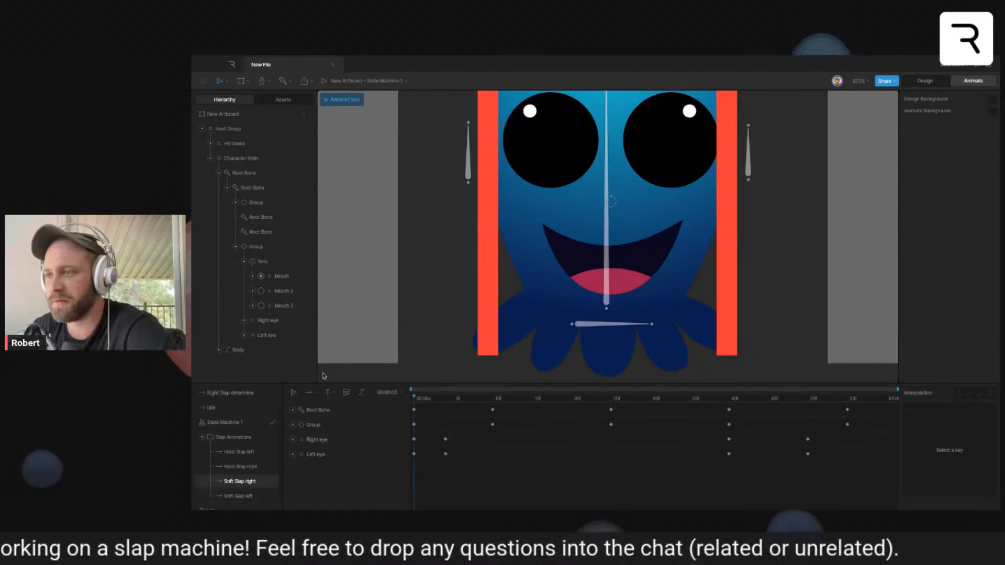
{"action": "left_click", "coordinate": [261, 291]}
{"action": "left_click", "coordinate": [261, 276]}
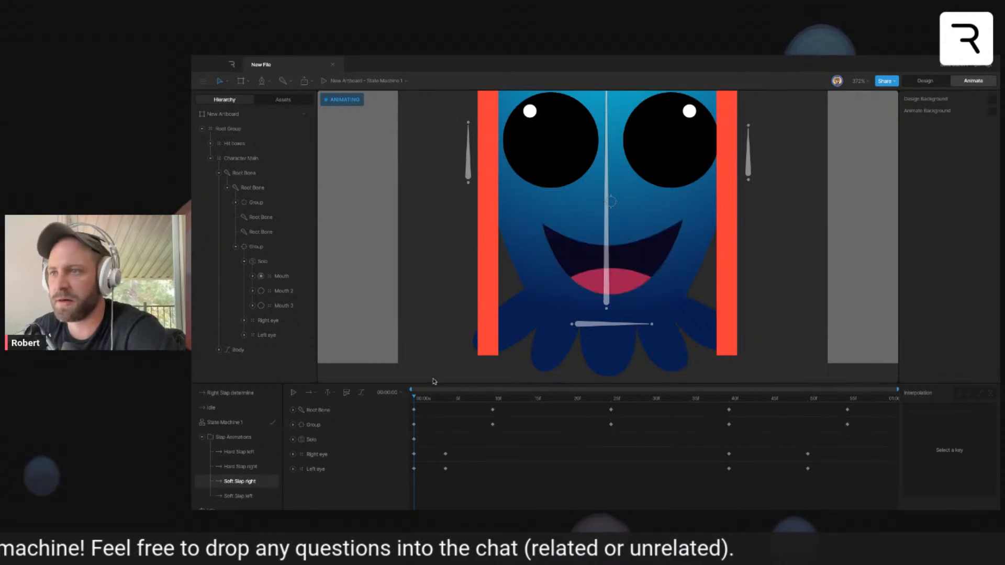
- In the Hard Slap right timeline, key the mouth Solo to Mouth at frame 0 and to Mouth 2 at frame 2
{"action": "left_click", "coordinate": [242, 466]}
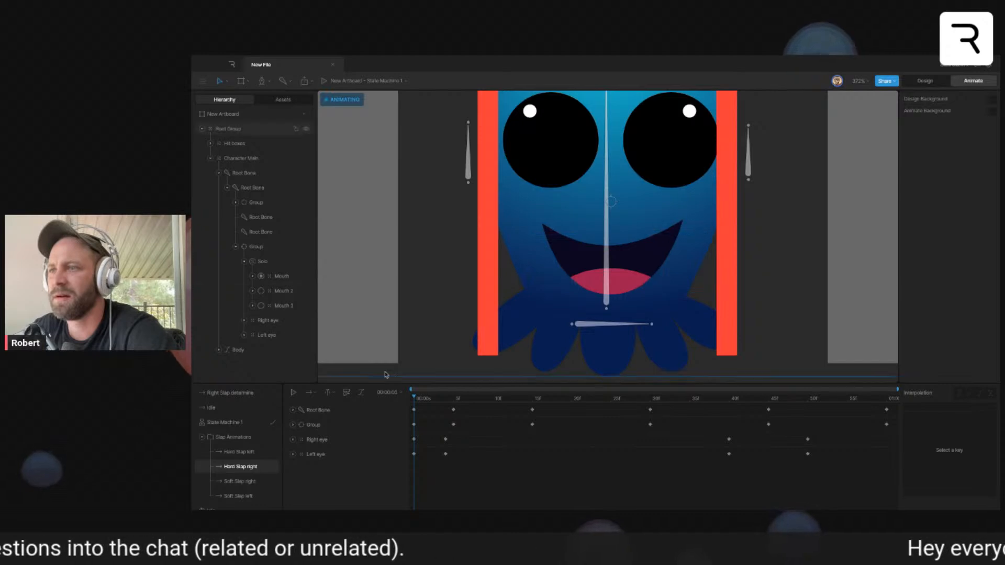
{"action": "left_click", "coordinate": [261, 291]}
{"action": "left_click", "coordinate": [261, 276]}
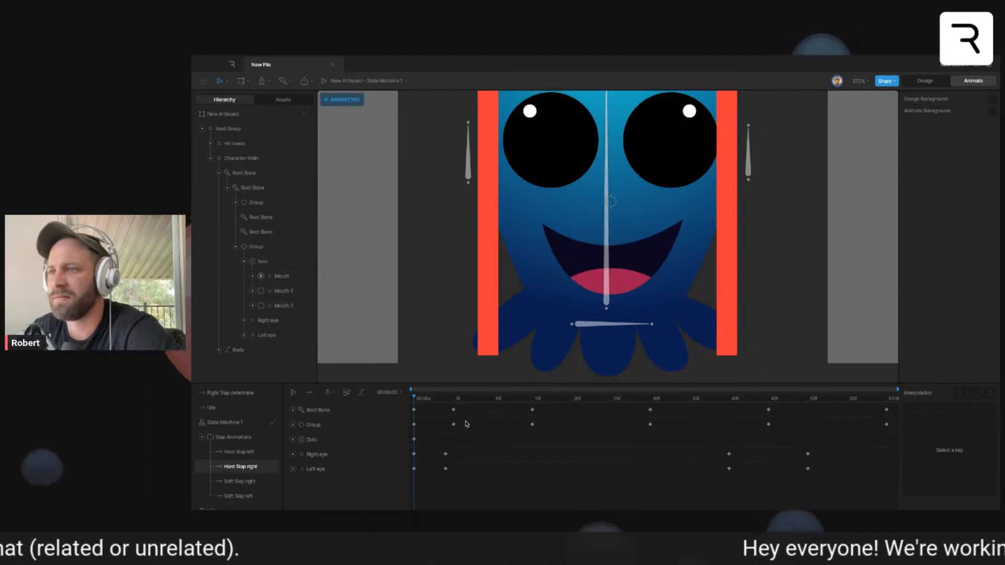
{"action": "left_click_drag", "start_coordinate": [416, 396], "coordinate": [453, 398]}
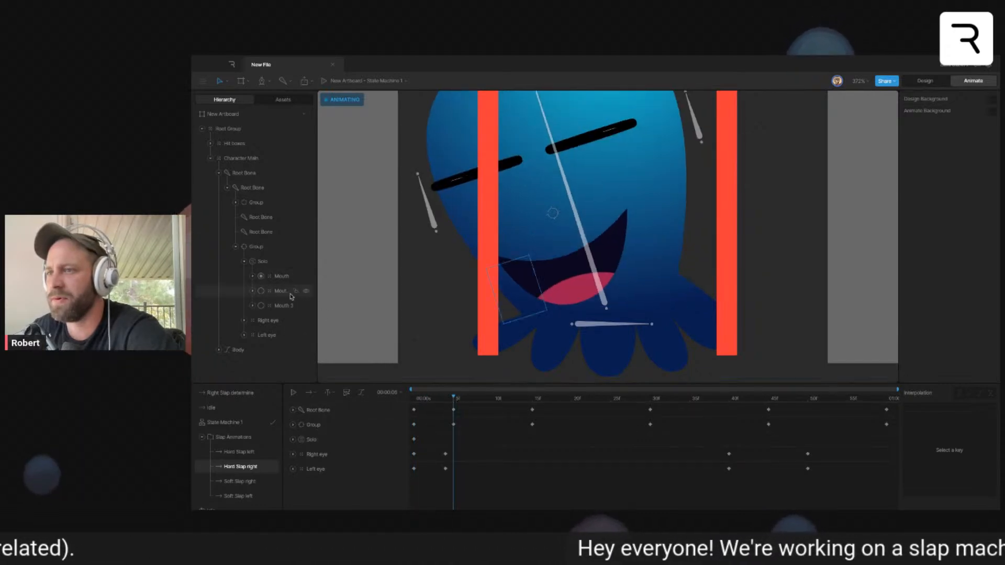
{"action": "left_click", "coordinate": [261, 291]}
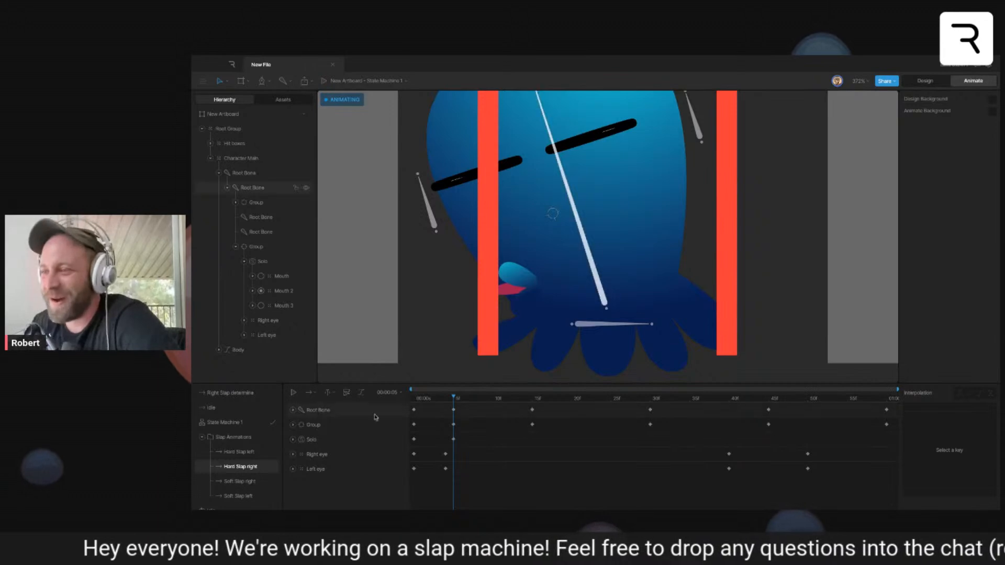
{"action": "left_click_drag", "start_coordinate": [457, 398], "coordinate": [382, 432]}
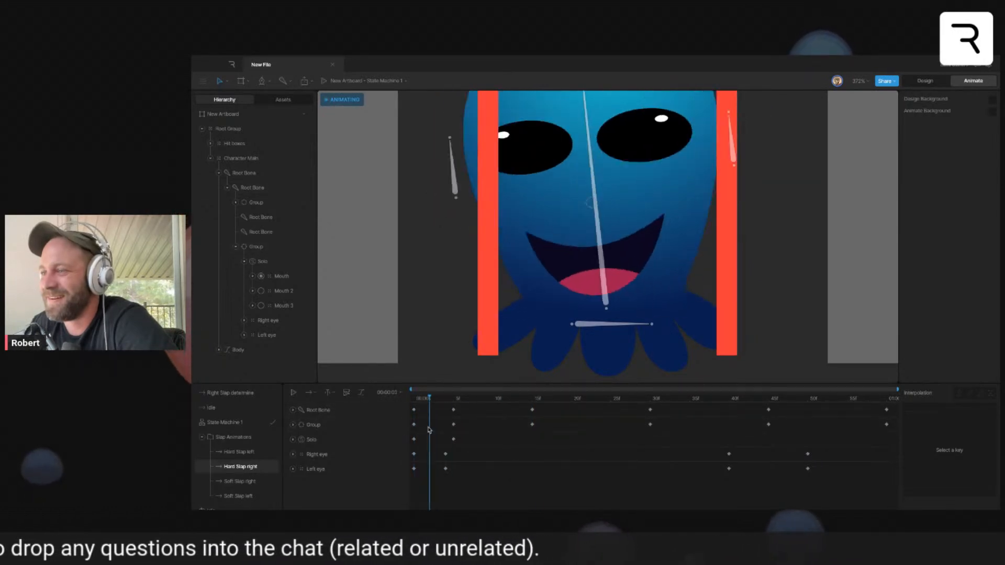
{"action": "left_click_drag", "start_coordinate": [453, 440], "coordinate": [432, 445]}
- Key the Solo back to the original Mouth at frame 40 of Hard Slap right and preview the animation
{"action": "left_click_drag", "start_coordinate": [431, 400], "coordinate": [729, 458]}
{"action": "left_click", "coordinate": [261, 277]}
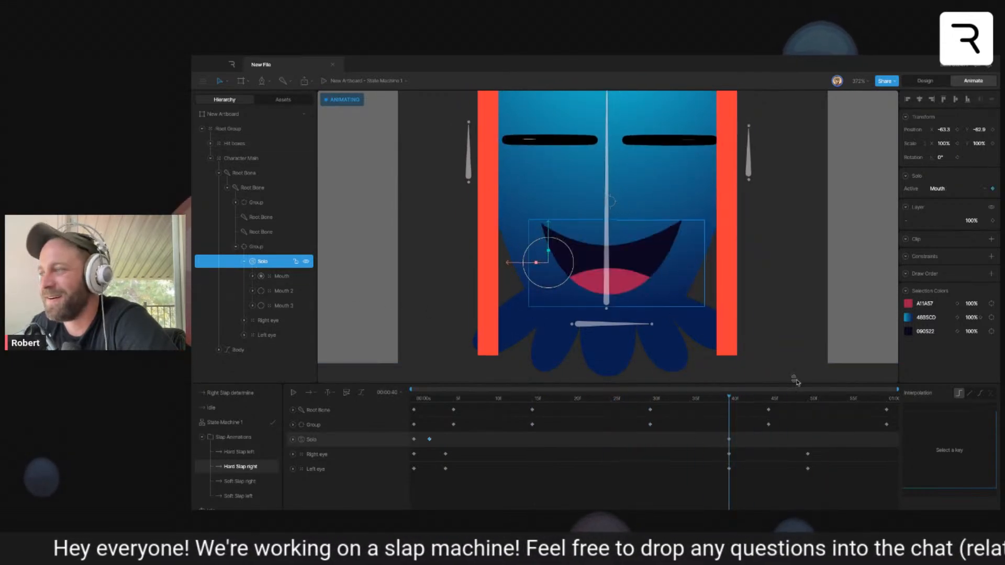
{"action": "key", "text": "space"}
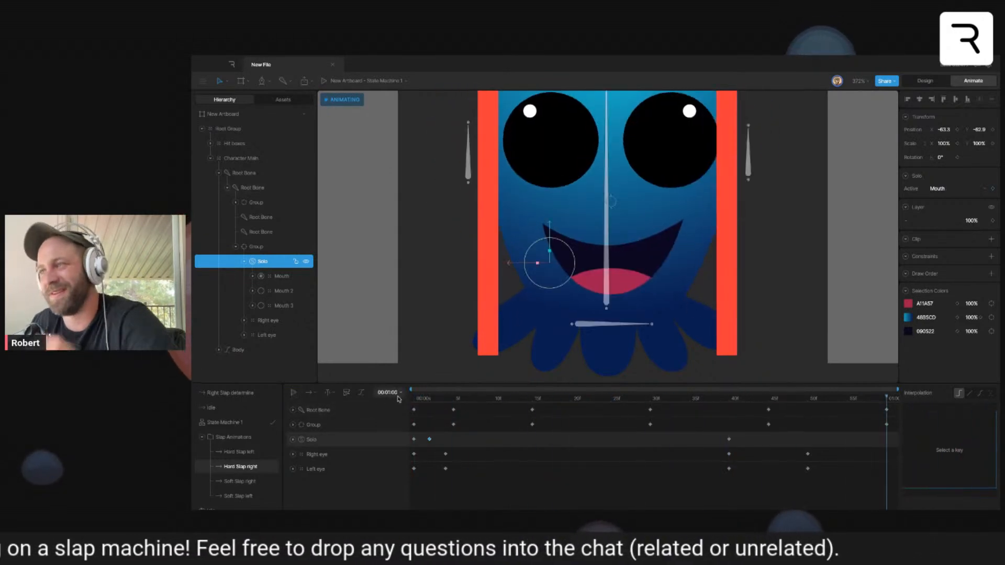
- In the Hard Slap left timeline, key the mouth Solo to Mouth 3 at frame 2
{"action": "left_click", "coordinate": [246, 452]}
{"action": "mouse_move", "coordinate": [427, 400]}
{"action": "left_mouse_down"}
{"action": "mouse_move", "coordinate": [412, 401]}
{"action": "mouse_move", "coordinate": [430, 402]}
{"action": "left_mouse_up"}
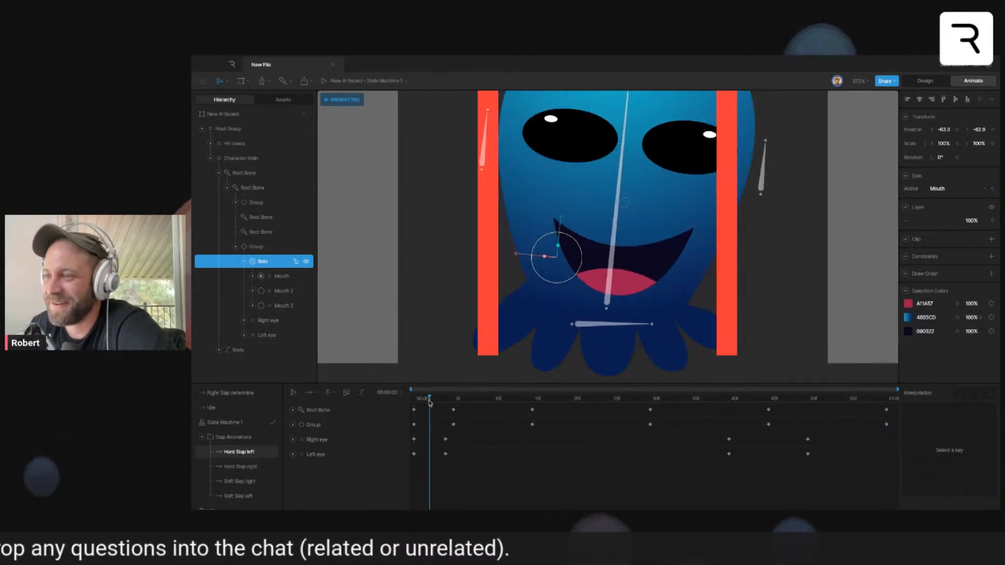
{"action": "left_click", "coordinate": [280, 468]}
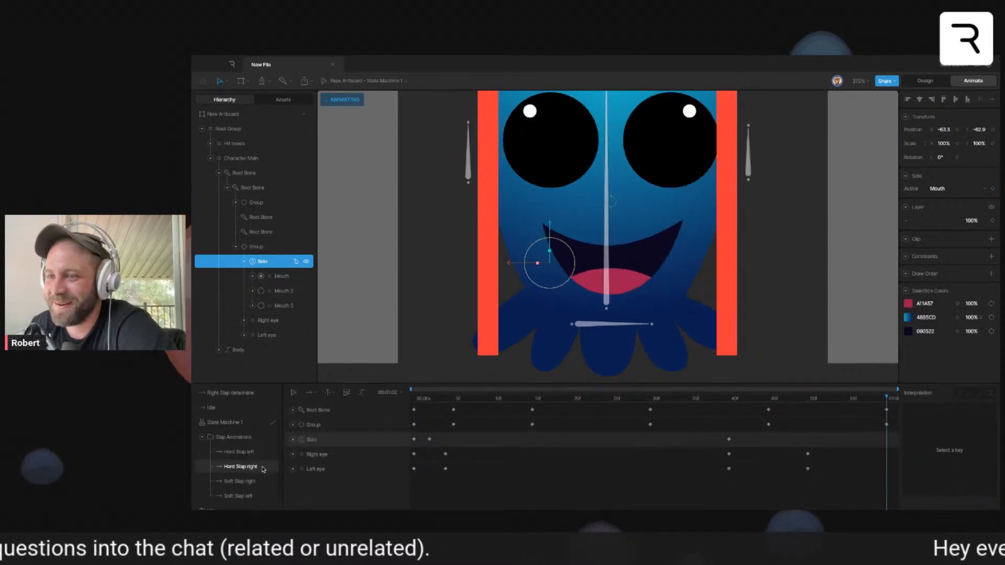
{"action": "left_click", "coordinate": [432, 399]}
{"action": "left_click", "coordinate": [239, 452]}
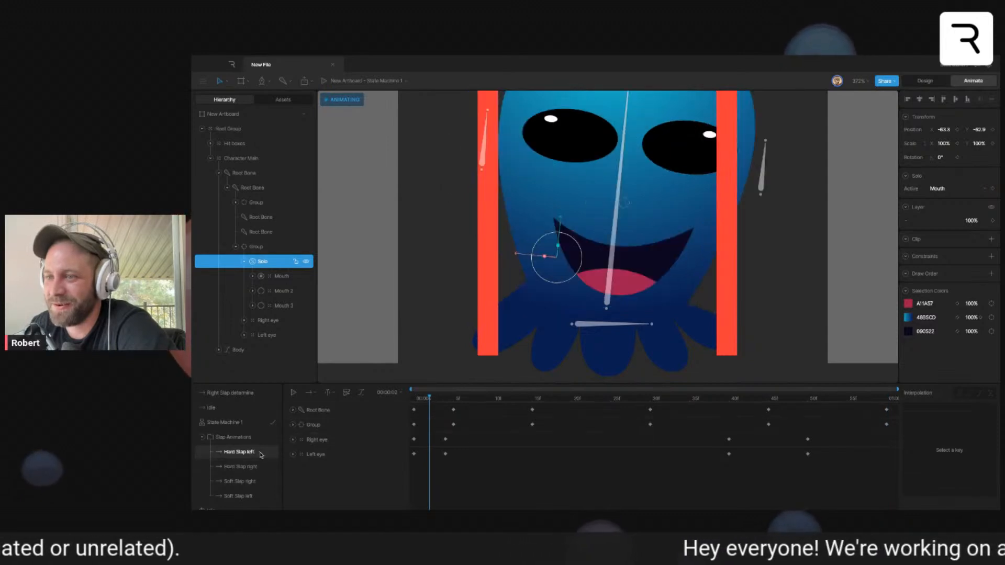
{"action": "left_click", "coordinate": [260, 306]}
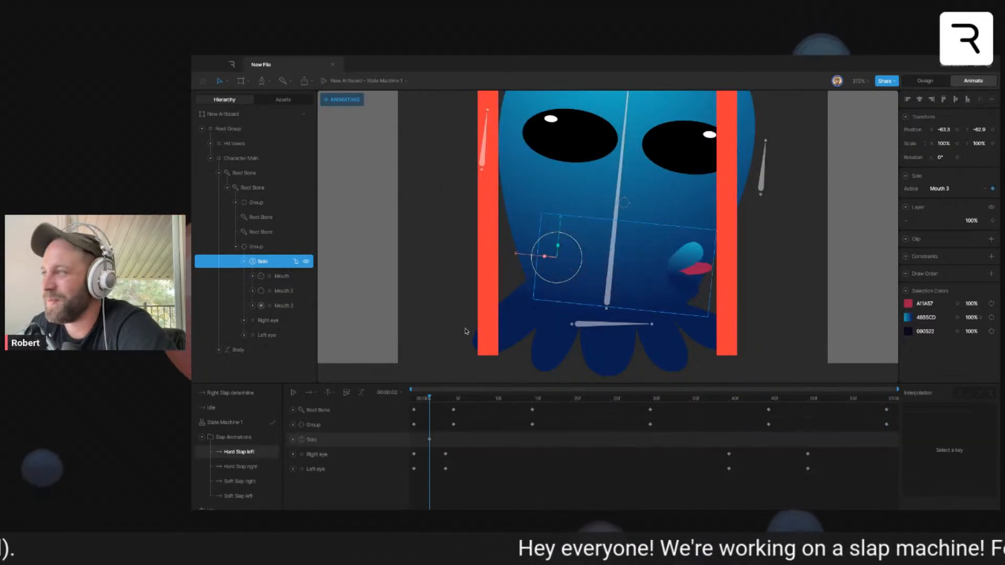
- Key the Solo to the original Mouth at frames 0 and 40 of Hard Slap left and preview the animation
{"action": "left_click_drag", "start_coordinate": [430, 401], "coordinate": [729, 414]}
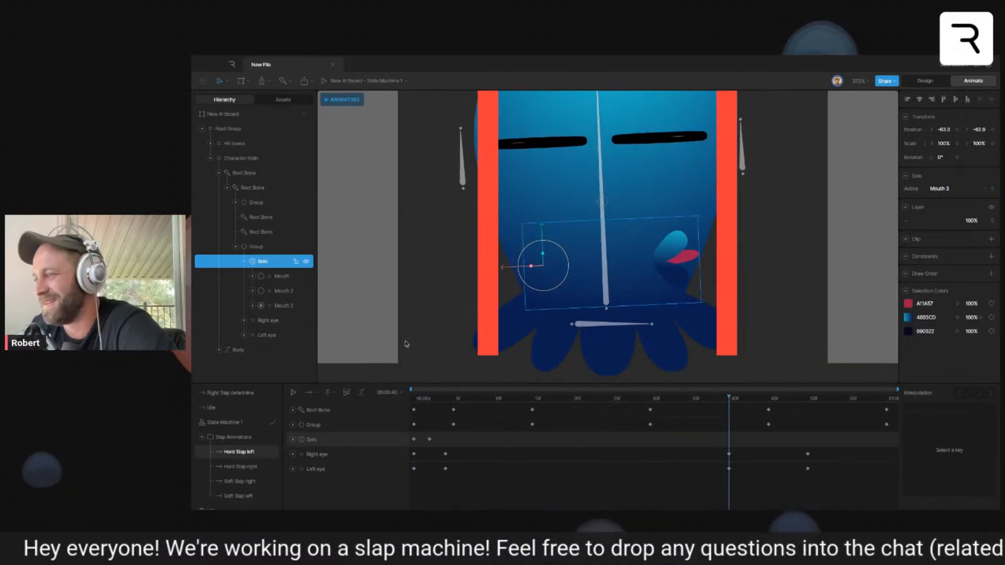
{"action": "key", "text": "space"}
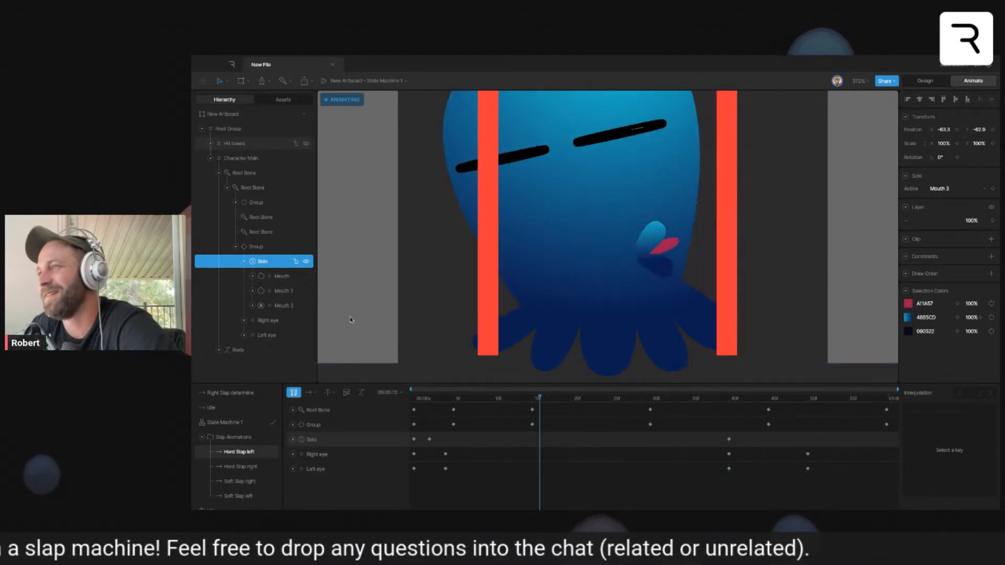
{"action": "key", "text": "space"}
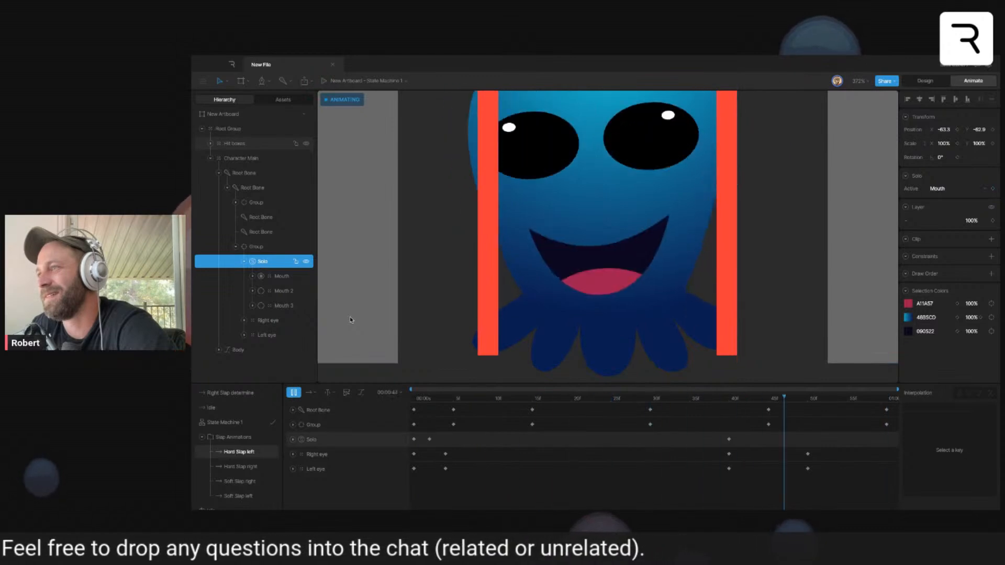
{"action": "mouse_move", "coordinate": [421, 398]}
{"action": "left_mouse_down"}
{"action": "mouse_move", "coordinate": [725, 410]}
{"action": "mouse_move", "coordinate": [332, 410]}
{"action": "mouse_move", "coordinate": [529, 394]}
{"action": "mouse_move", "coordinate": [414, 397]}
{"action": "left_mouse_up"}
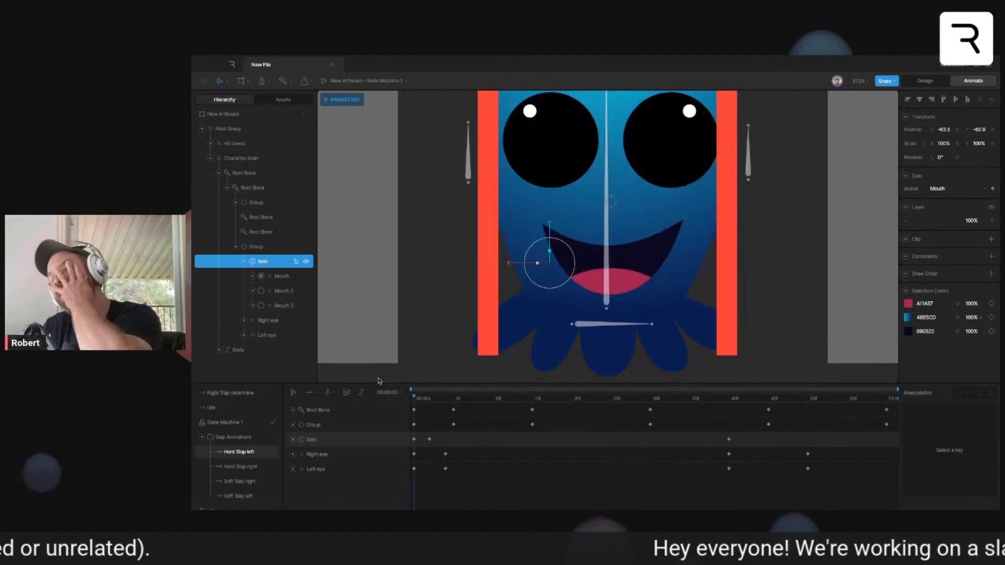
{"action": "left_click", "coordinate": [873, 319]}
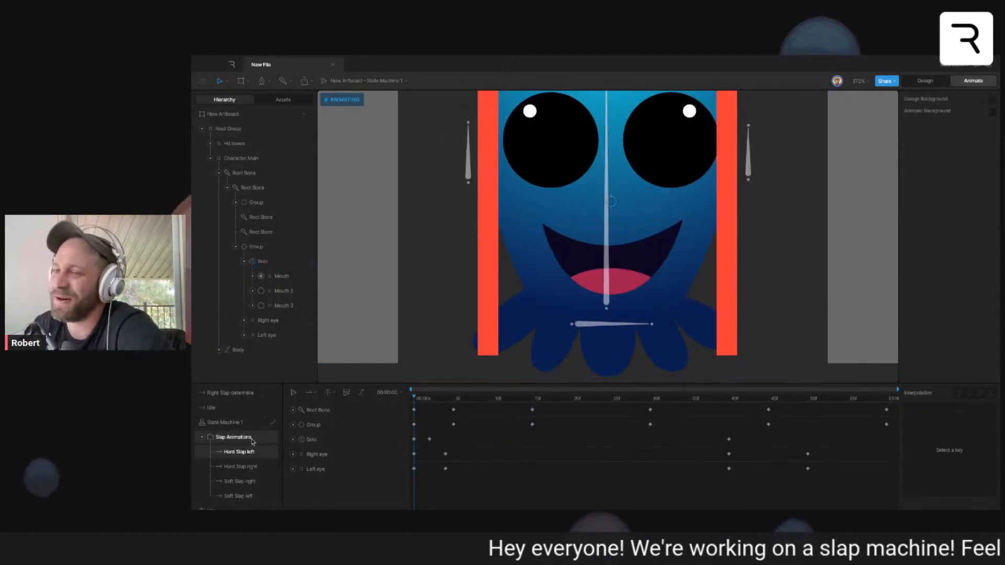
- Create an animation folder named Damage Progression and add a new timeline to the animations list
{"action": "left_click", "coordinate": [203, 438]}
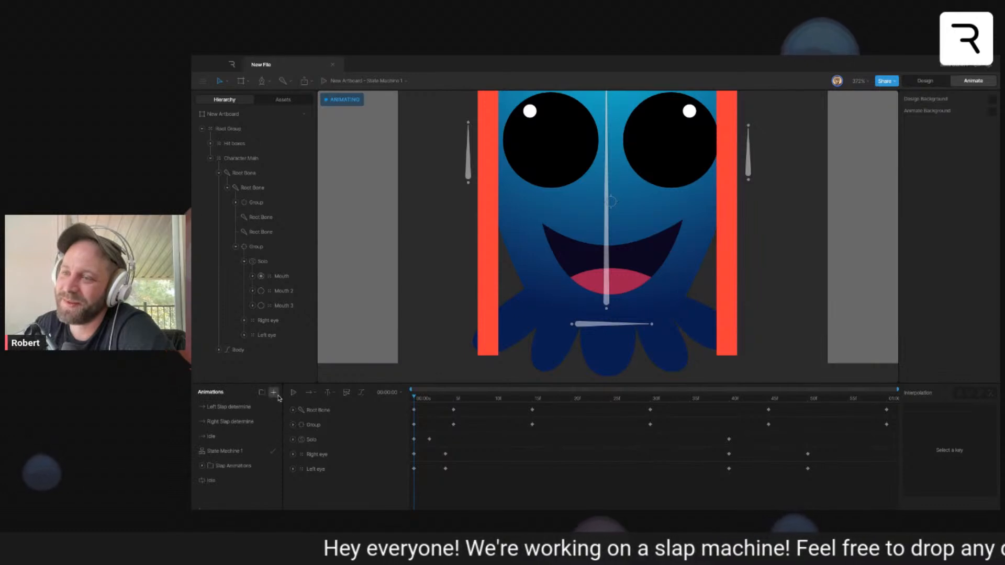
{"action": "left_click", "coordinate": [274, 393]}
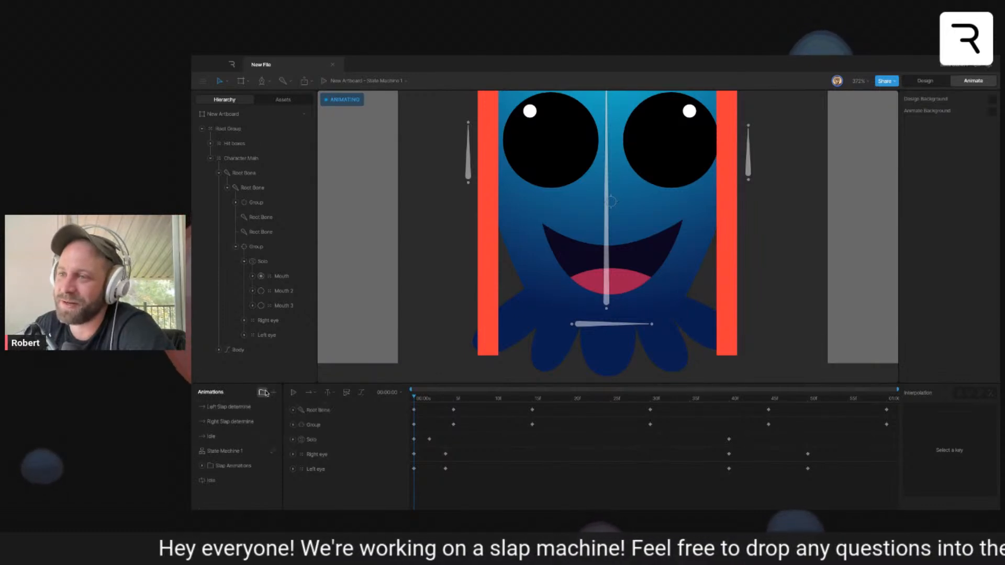
{"action": "left_click", "coordinate": [263, 393]}
{"action": "left_click_drag", "start_coordinate": [213, 481], "coordinate": [231, 466]}
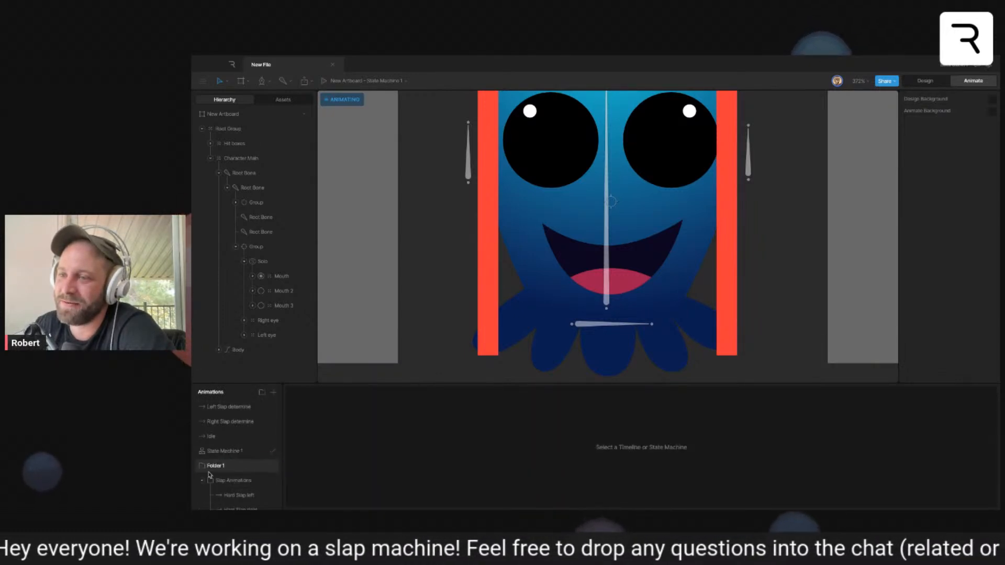
{"action": "double_click", "coordinate": [223, 465]}
{"action": "type", "text": "De"}
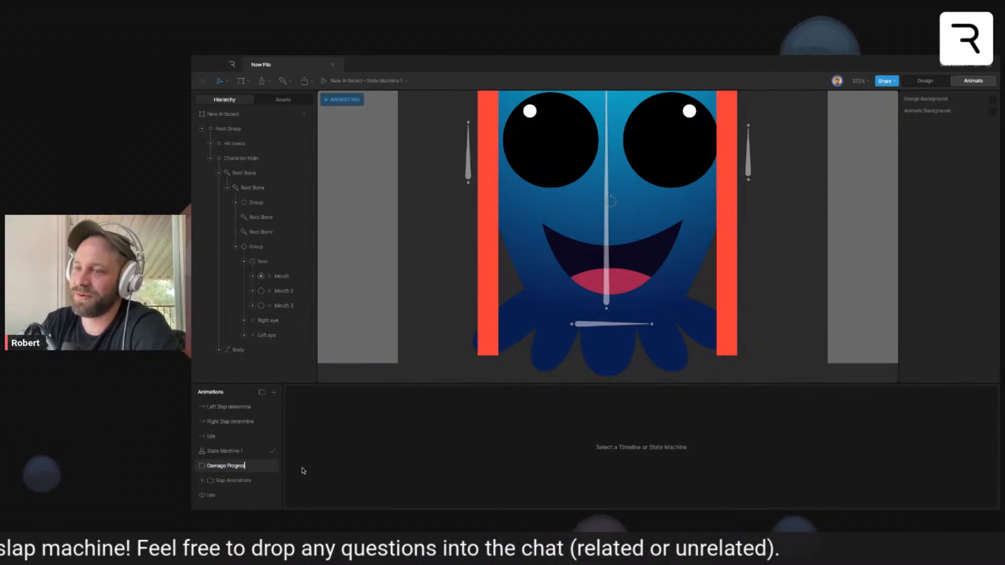
{"action": "left_click", "coordinate": [273, 393]}
{"action": "left_click", "coordinate": [286, 420]}
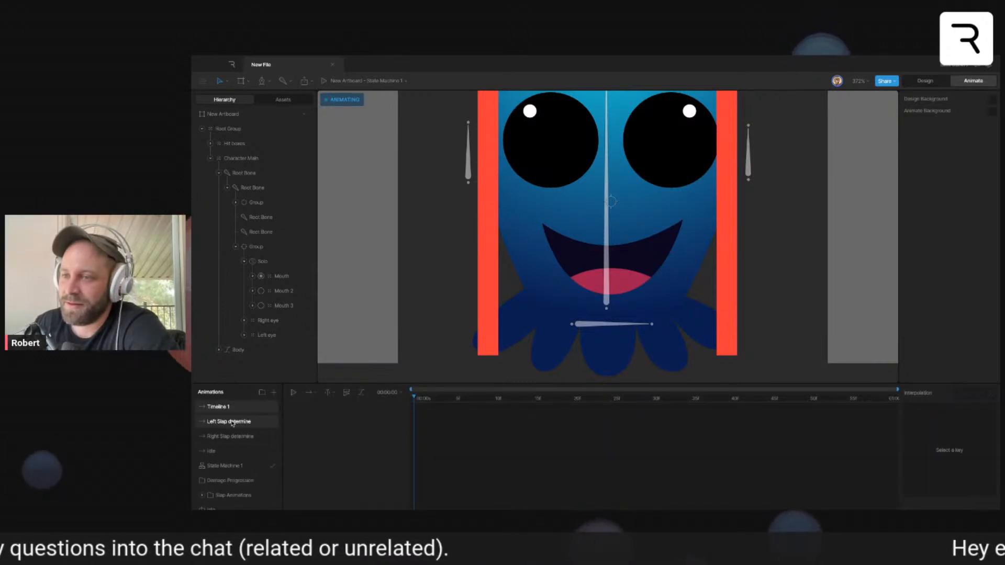
- Create a folder named Hitboxes and move the Left Slap determine, Right Slap determine and one-shot Idle timelines into it
{"action": "left_click", "coordinate": [262, 393]}
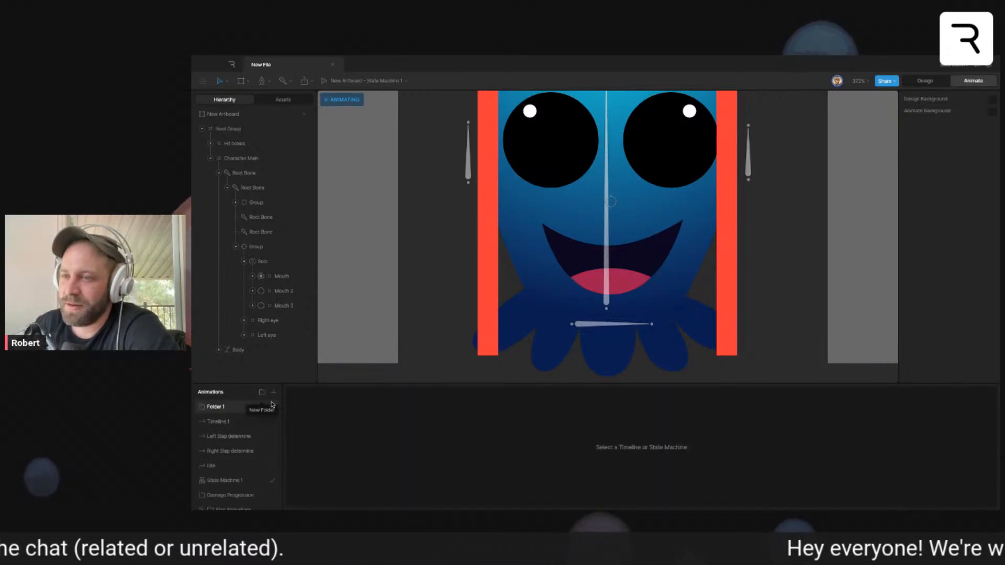
{"action": "type", "text": "Sa"}
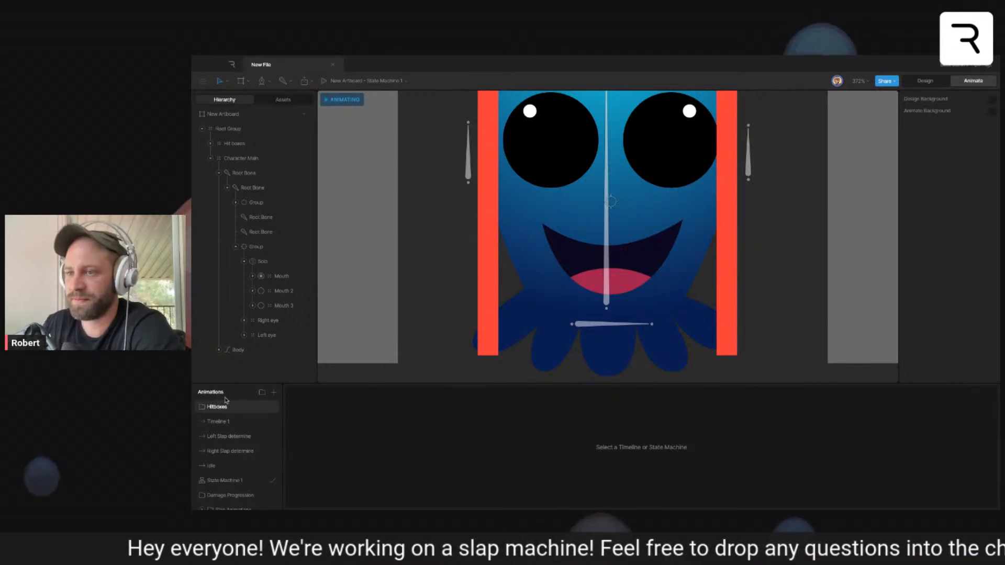
{"action": "left_click_drag", "start_coordinate": [226, 437], "coordinate": [229, 408]}
{"action": "left_click_drag", "start_coordinate": [217, 437], "coordinate": [232, 420]}
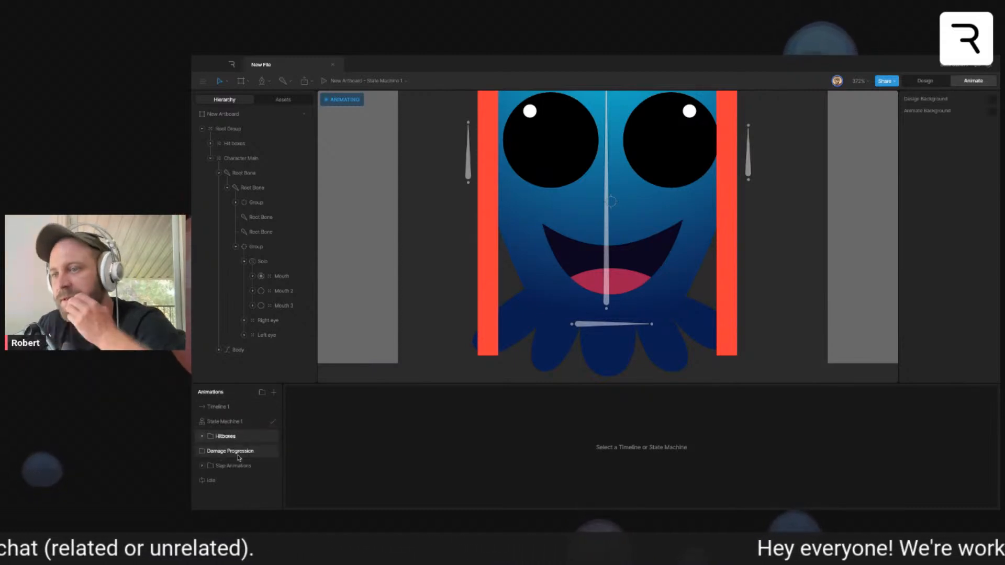
- Rename the new timeline Left Healthy and place it below State Machine 1 in the animations list
{"action": "left_click", "coordinate": [224, 408]}
{"action": "double_click", "coordinate": [225, 409]}
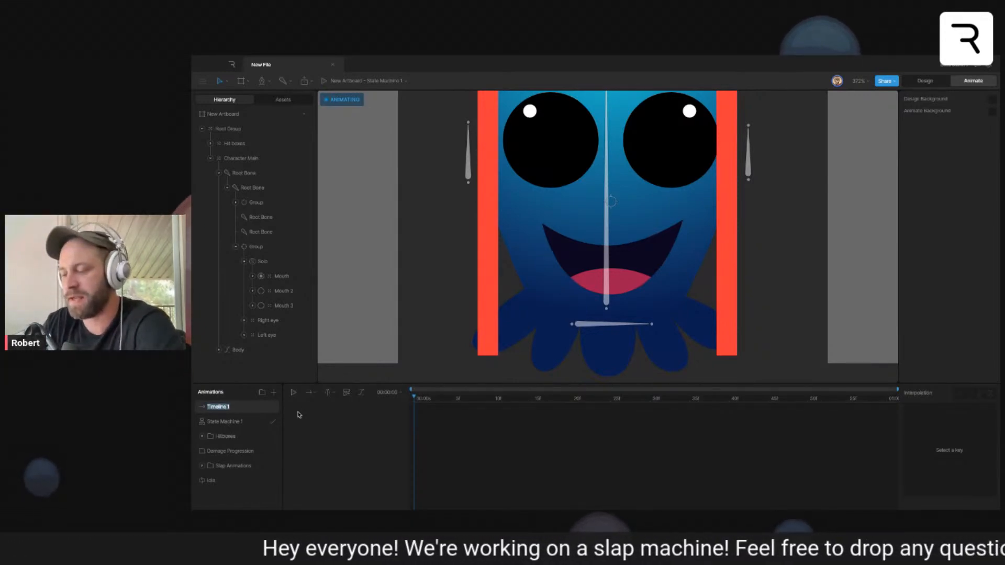
{"action": "type", "text": "Left Health"}
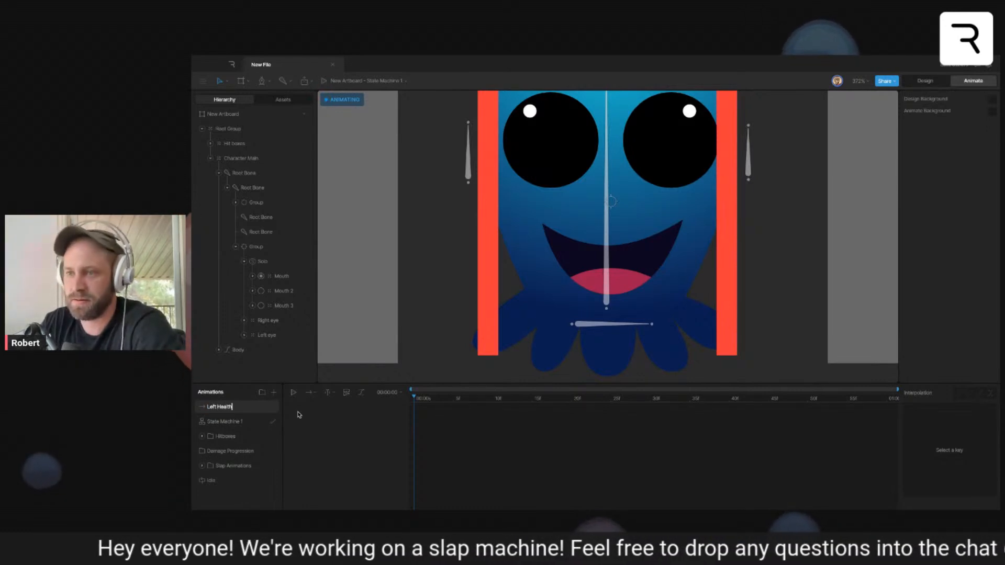
{"action": "mouse_move", "coordinate": [234, 409]}
{"action": "left_mouse_down"}
{"action": "mouse_move", "coordinate": [225, 449]}
{"action": "mouse_move", "coordinate": [226, 414]}
{"action": "mouse_move", "coordinate": [226, 422]}
{"action": "left_mouse_up"}
- Add another timeline and name it Left 1st hard
{"action": "left_click", "coordinate": [274, 393]}
{"action": "left_click", "coordinate": [290, 417]}
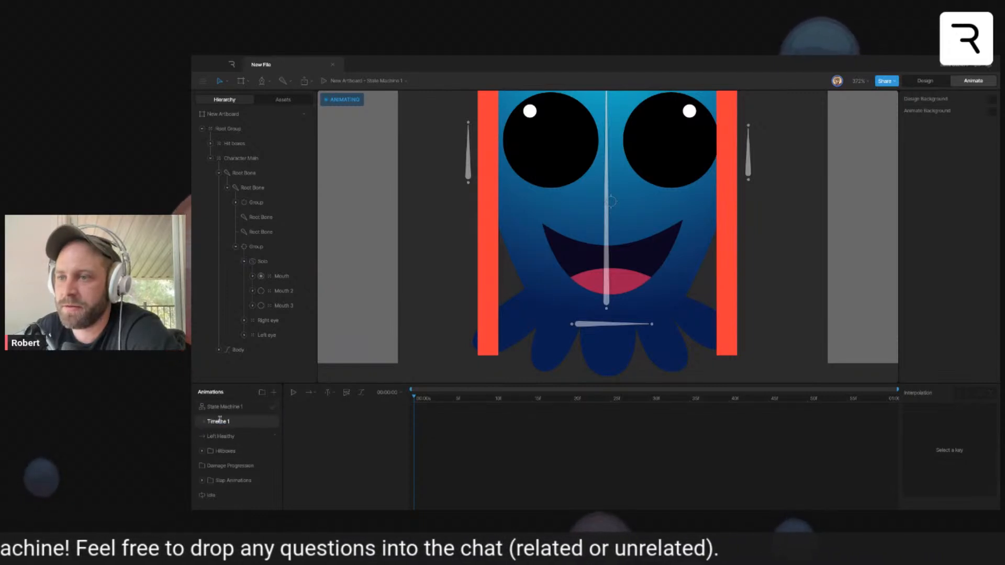
{"action": "double_click", "coordinate": [221, 422]}
{"action": "type", "text": "Left Hit"}
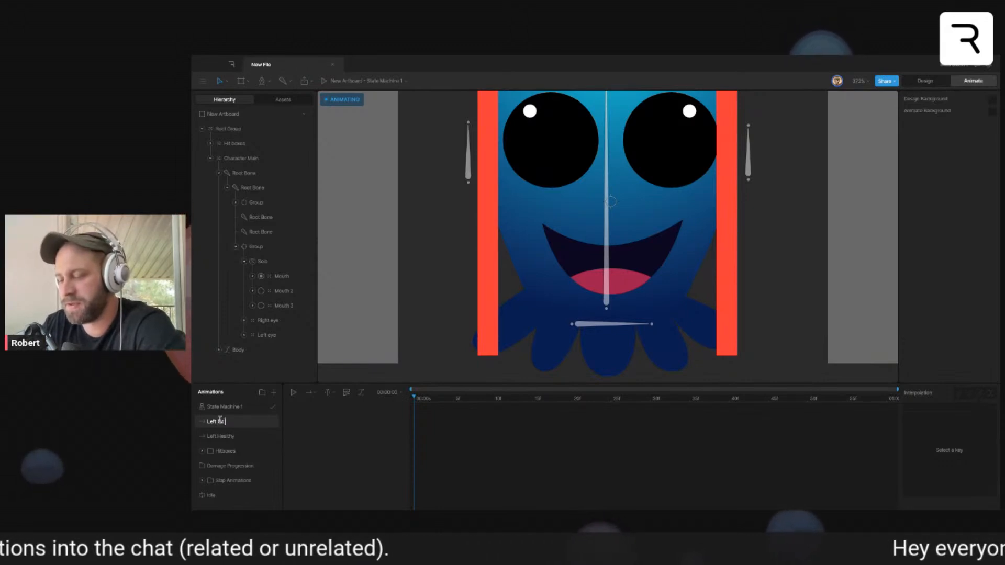
- Duplicate the Left 1st hard timeline and rename the copy Left 2nd hard
{"action": "right_click", "coordinate": [228, 422]}
{"action": "left_click", "coordinate": [244, 450]}
{"action": "double_click", "coordinate": [227, 422]}
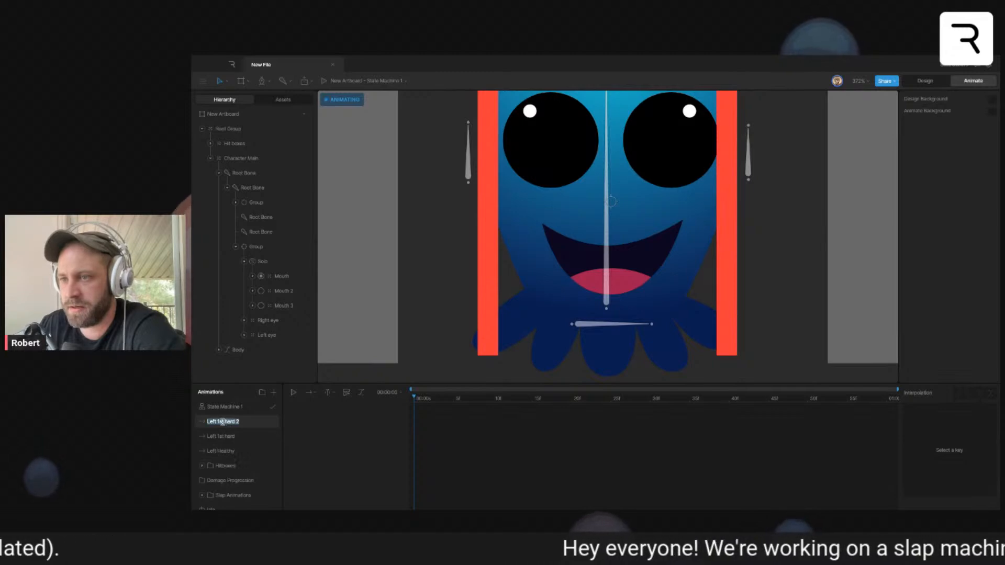
{"action": "left_click", "coordinate": [227, 422]}
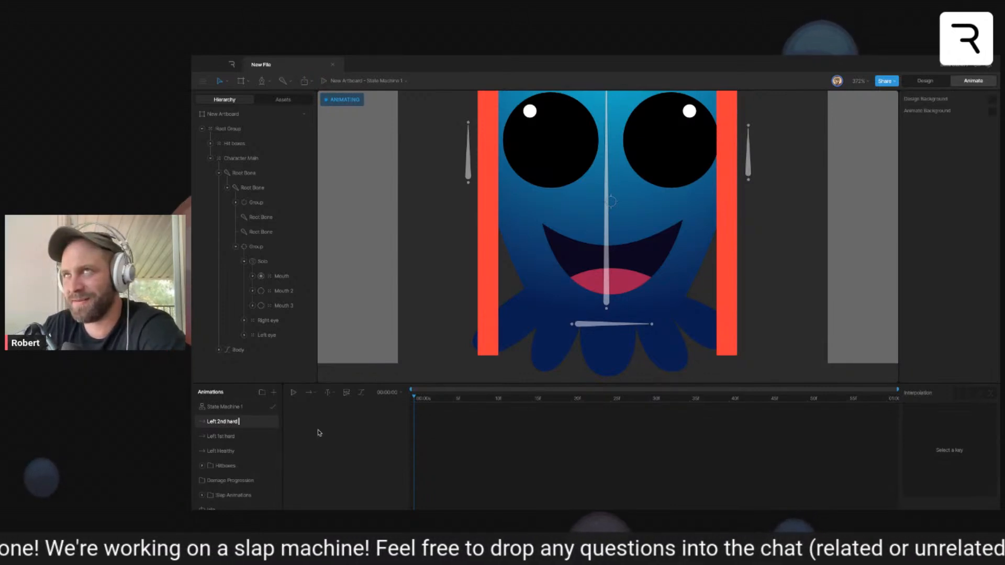
- Key the stroke thickness of the left eye's black ellipse at the start of the Left Healthy timeline
{"action": "left_click", "coordinate": [234, 451]}
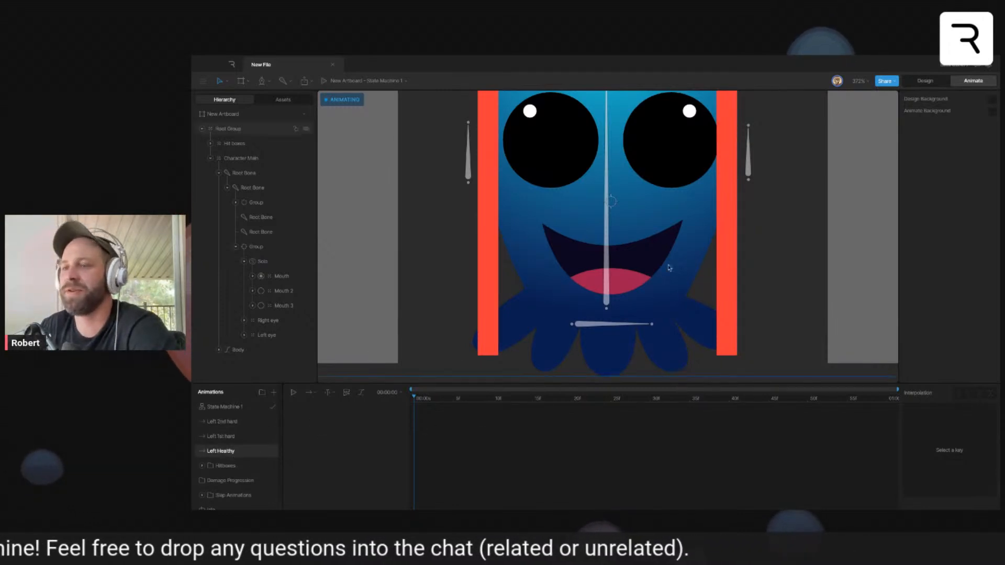
{"action": "left_click", "coordinate": [925, 81]}
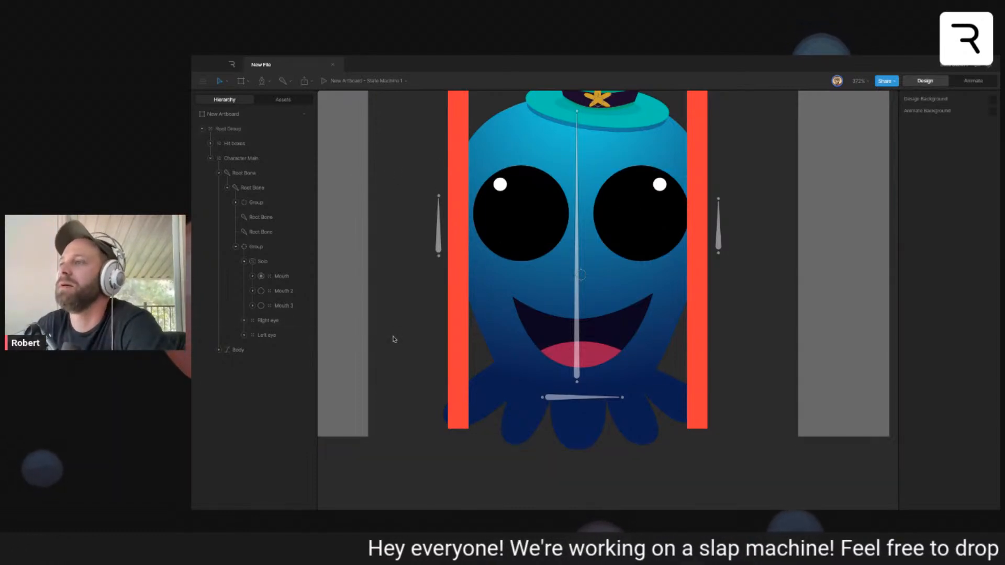
{"action": "left_click_drag", "start_coordinate": [738, 223], "coordinate": [783, 236]}
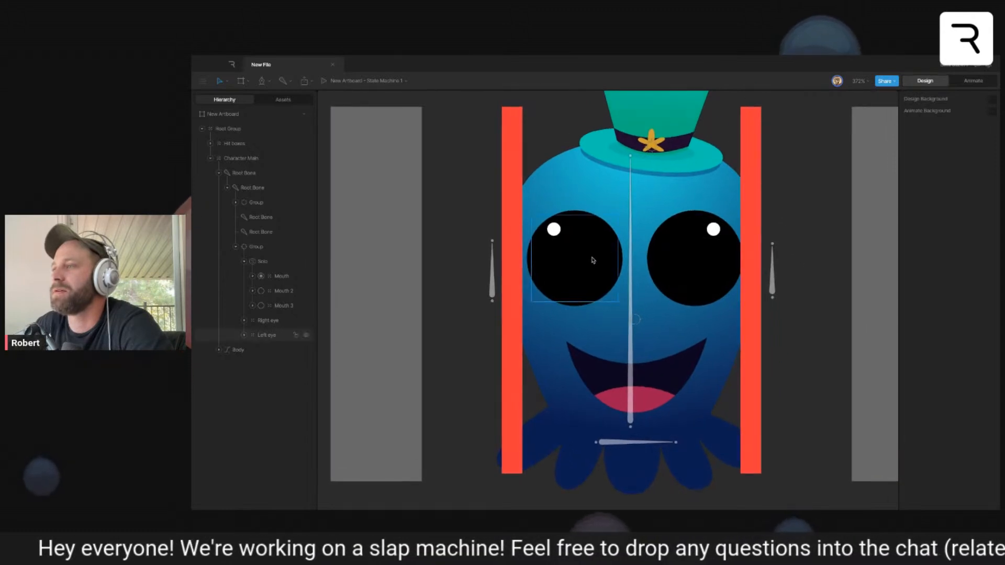
{"action": "left_click", "coordinate": [593, 260]}
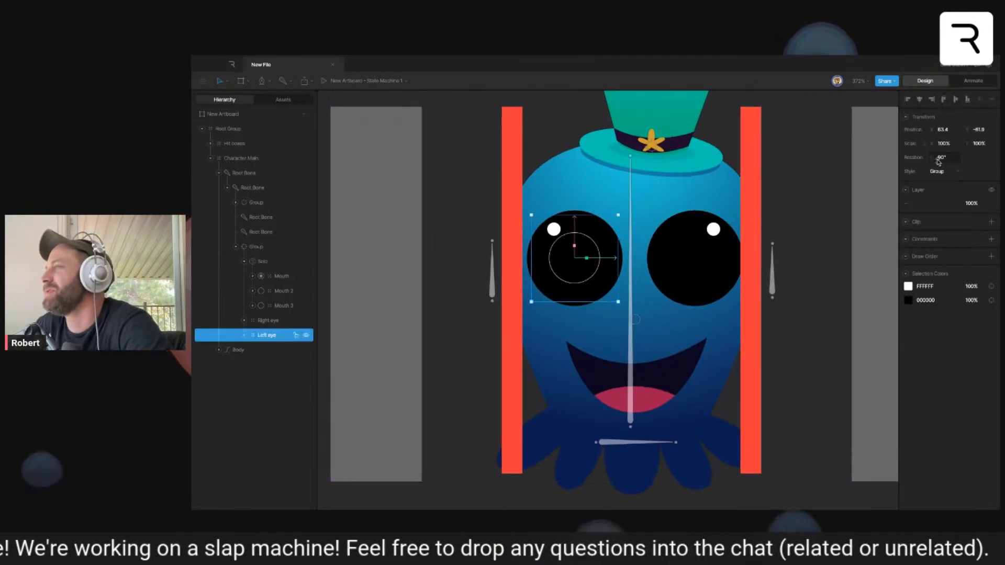
{"action": "key", "text": "Tab"}
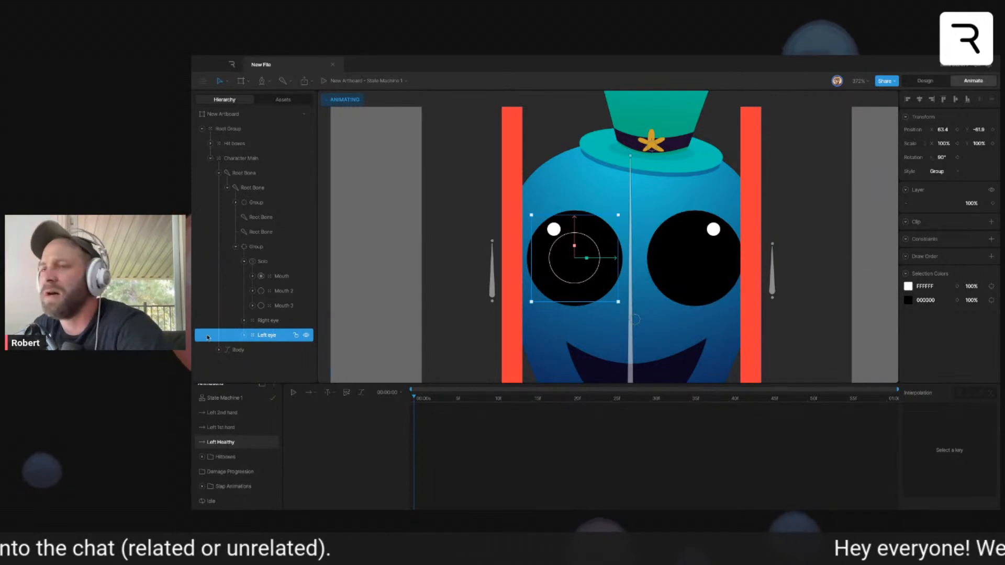
{"action": "left_click", "coordinate": [245, 335]}
{"action": "left_click", "coordinate": [277, 346]}
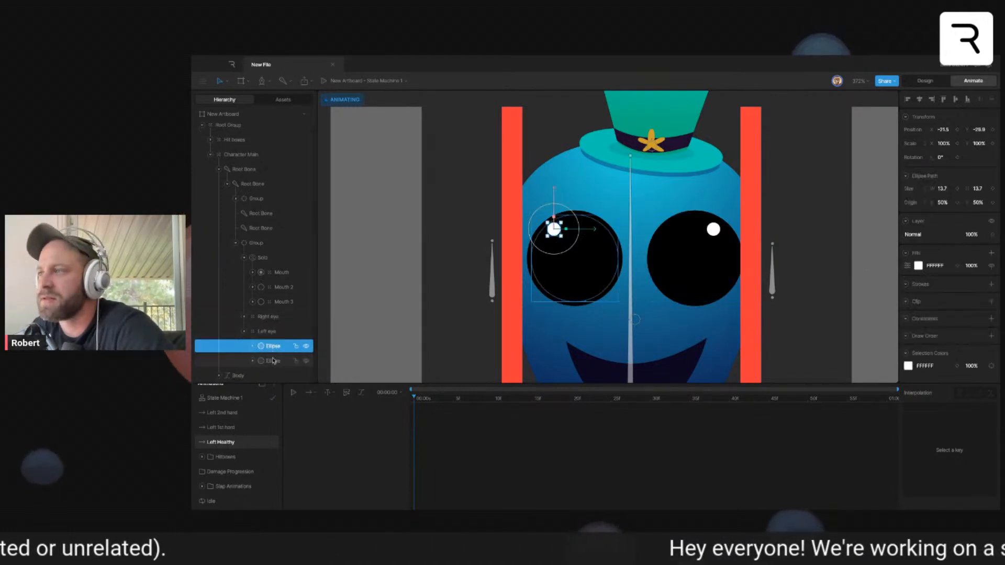
{"action": "left_click", "coordinate": [293, 363]}
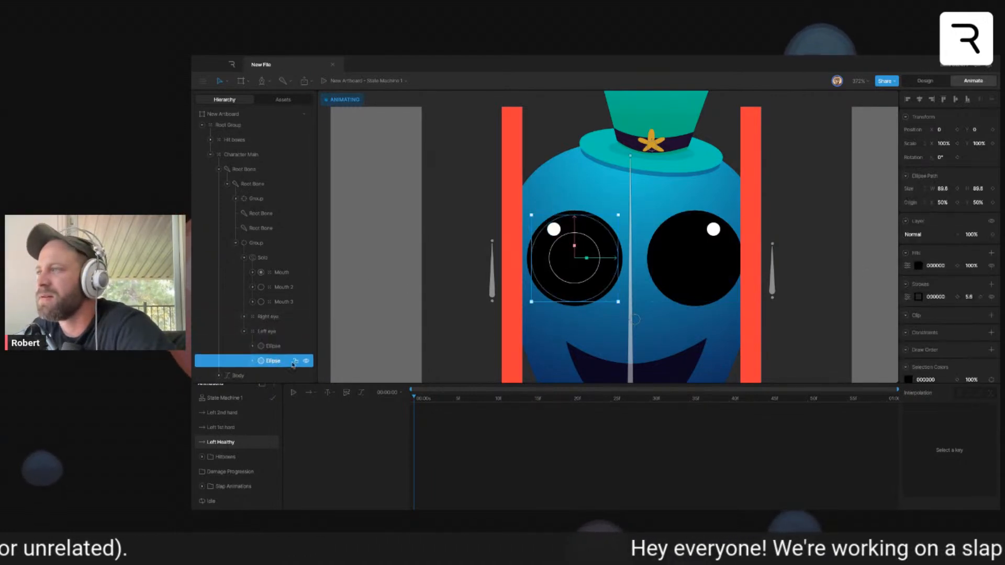
{"action": "left_click", "coordinate": [958, 297]}
{"action": "left_click", "coordinate": [980, 297]}
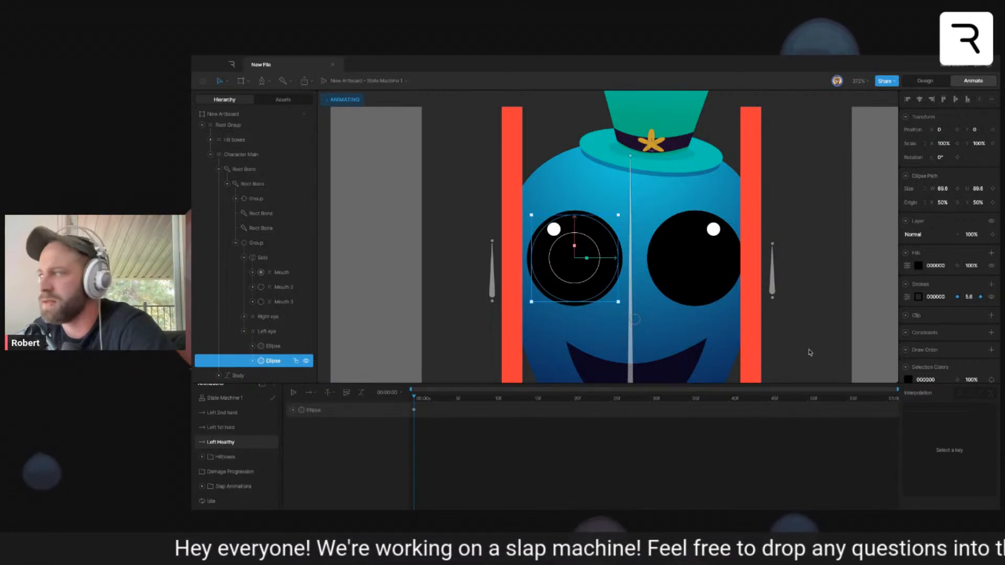
- Try thickening and recolouring the left eye ellipse's stroke in the Left 1st hard timeline, and undo the changes
{"action": "left_click", "coordinate": [221, 427]}
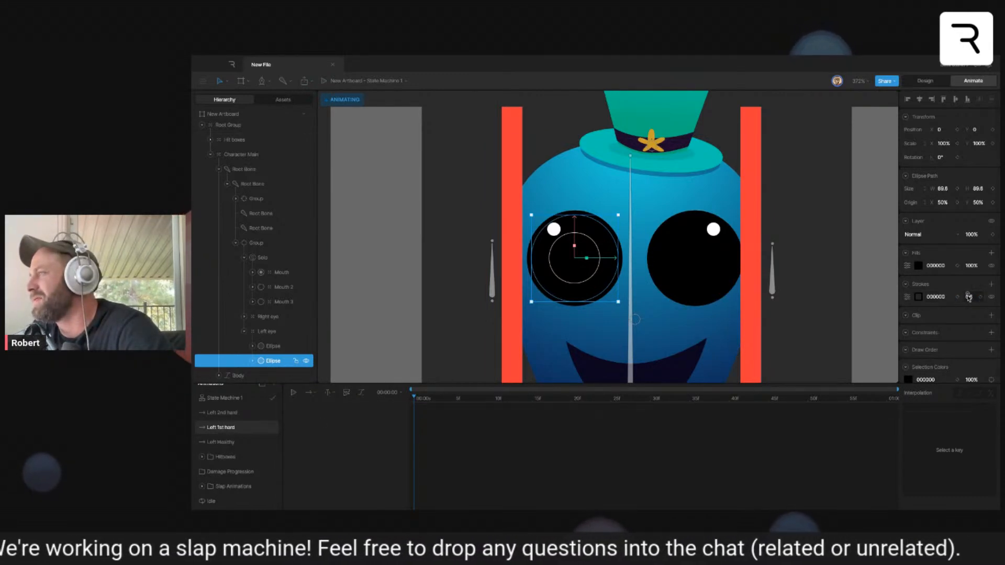
{"action": "left_click_drag", "start_coordinate": [970, 296], "coordinate": [983, 296]}
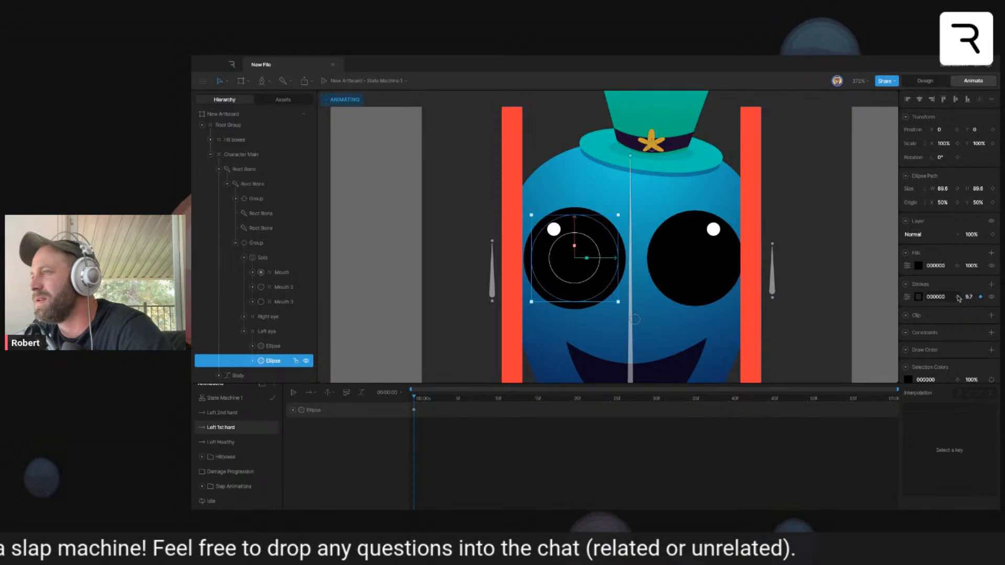
{"action": "left_click", "coordinate": [918, 296]}
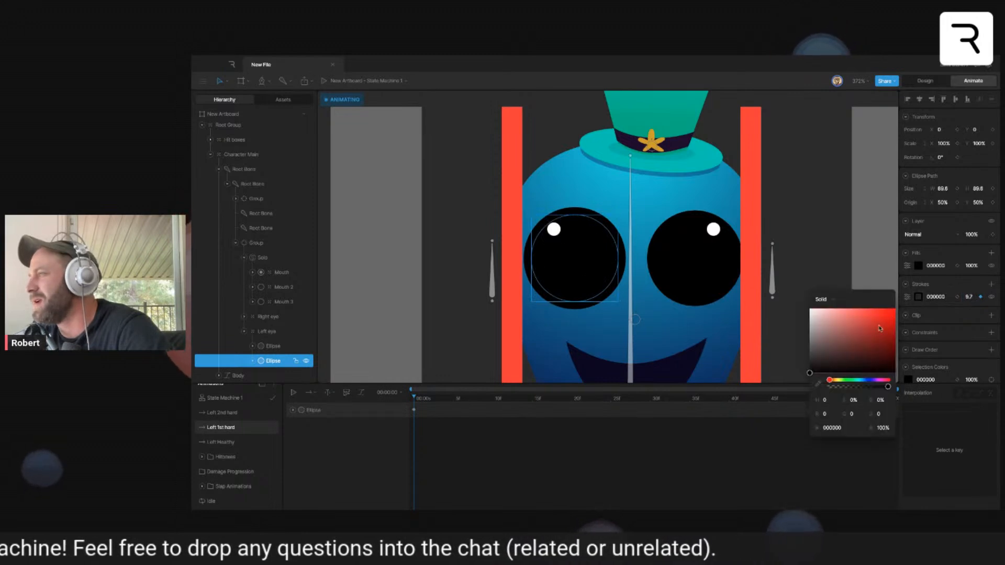
{"action": "left_click", "coordinate": [864, 381]}
{"action": "mouse_move", "coordinate": [871, 381]}
{"action": "left_mouse_down"}
{"action": "mouse_move", "coordinate": [880, 338]}
{"action": "mouse_move", "coordinate": [880, 357]}
{"action": "mouse_move", "coordinate": [879, 349]}
{"action": "mouse_move", "coordinate": [866, 358]}
{"action": "left_mouse_up"}
{"action": "key", "text": "ctrl+z"}
{"action": "key", "text": "ctrl+z"}
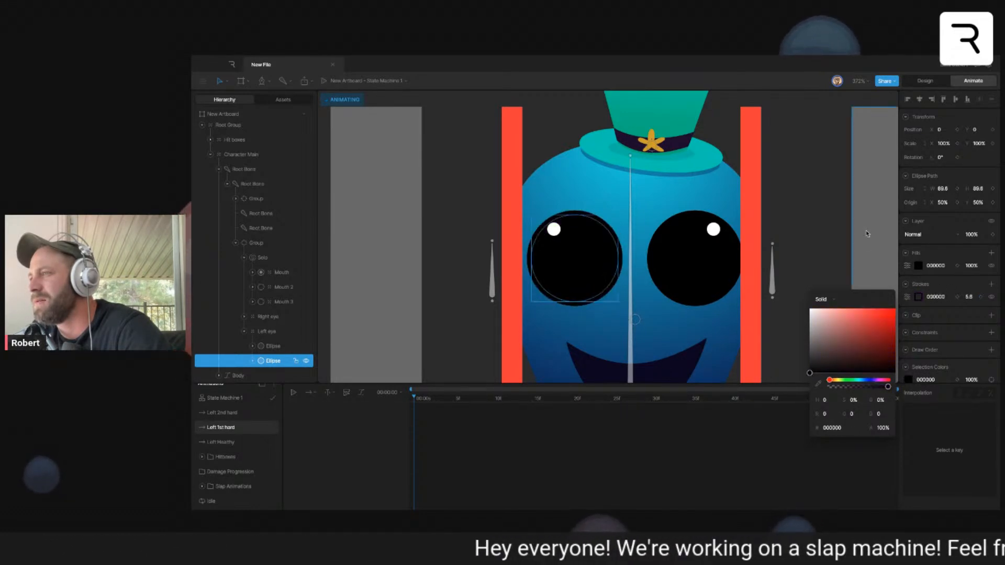
- Remove the left eye ellipse's stroke key from the Left Healthy timeline and clear the key selection
{"action": "left_click", "coordinate": [222, 442]}
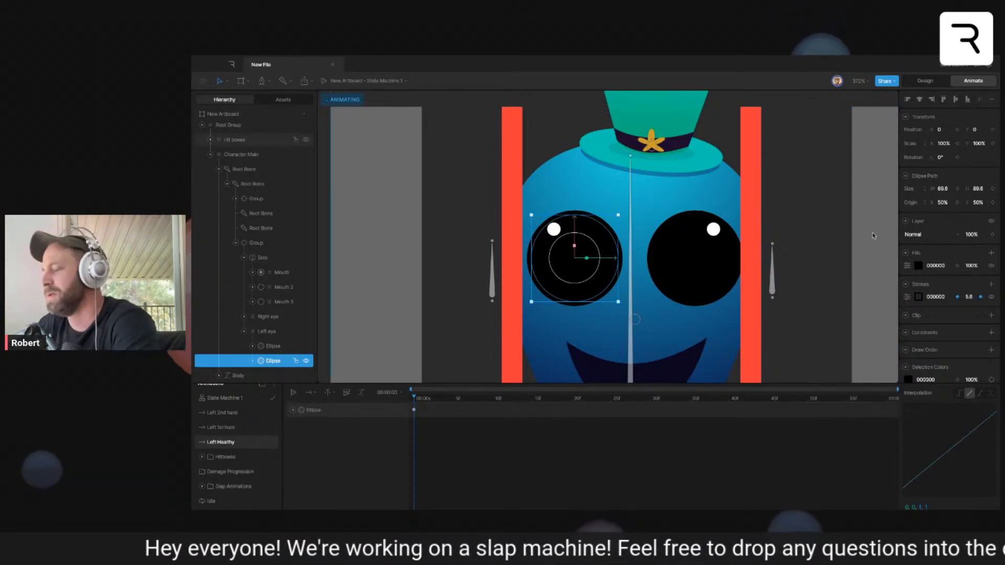
{"action": "key", "text": "Escape"}
{"action": "left_click", "coordinate": [870, 201]}
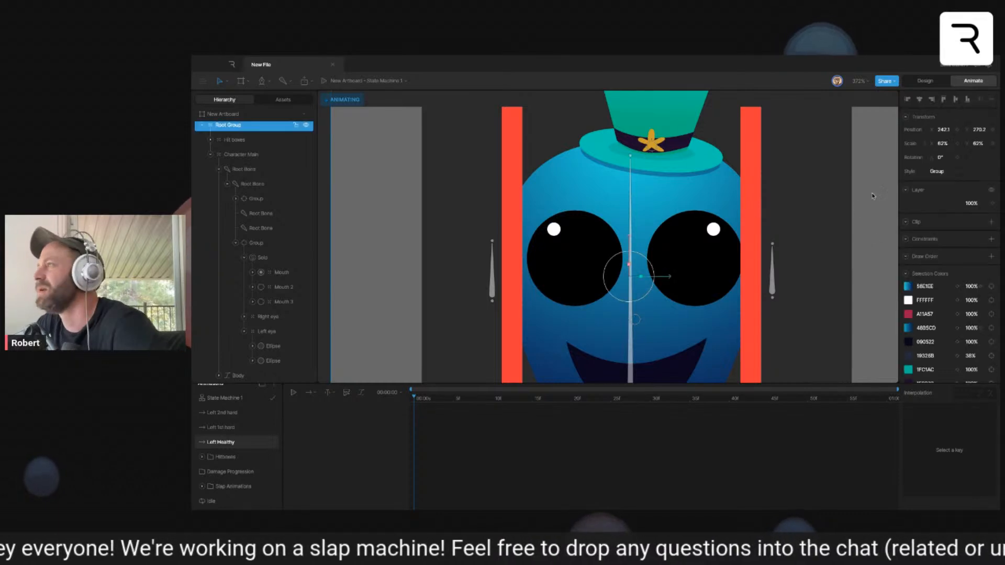
- In Design mode, draw a circle about 65.4 in diameter covering the character's left eye
{"action": "left_click", "coordinate": [917, 84]}
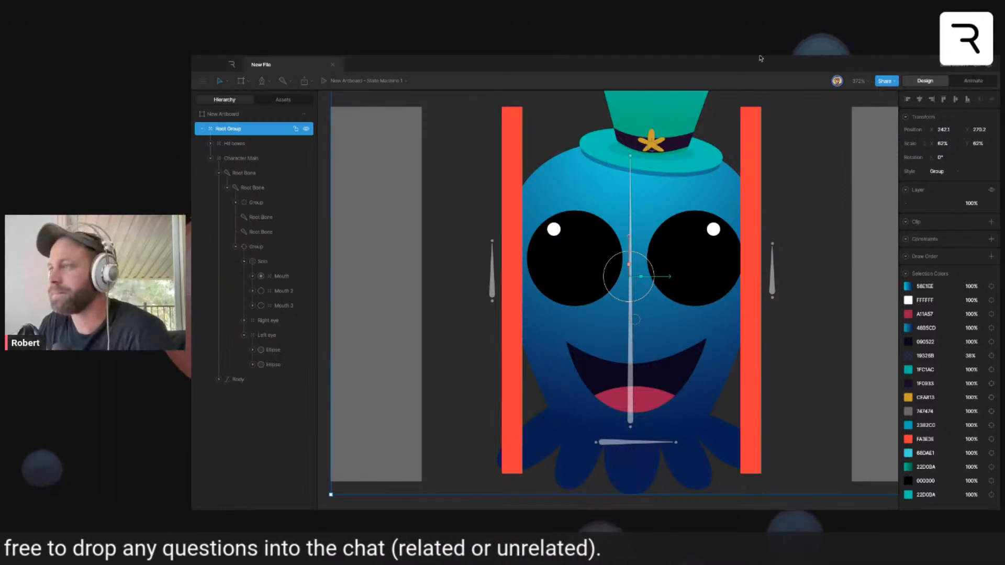
{"action": "left_click", "coordinate": [573, 272]}
{"action": "left_click", "coordinate": [973, 81]}
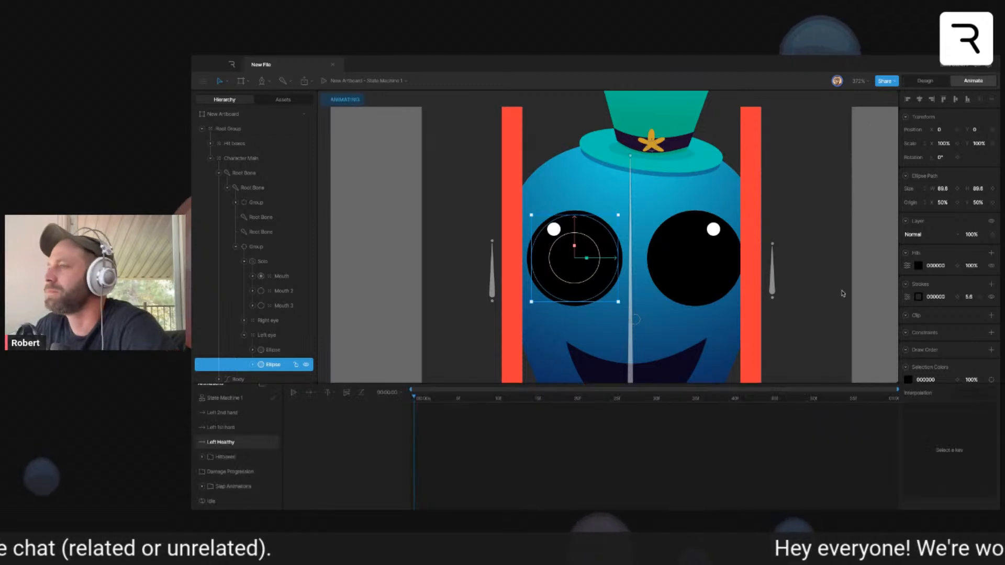
{"action": "left_click", "coordinate": [832, 298]}
{"action": "left_click", "coordinate": [926, 81]}
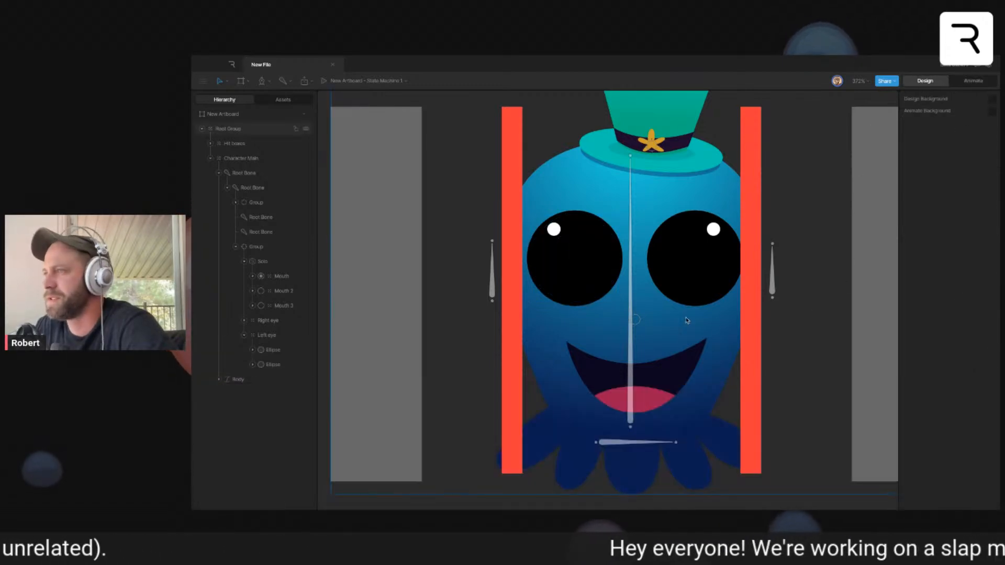
{"action": "key", "text": "o"}
{"action": "left_click_drag", "start_coordinate": [519, 203], "coordinate": [615, 308]}
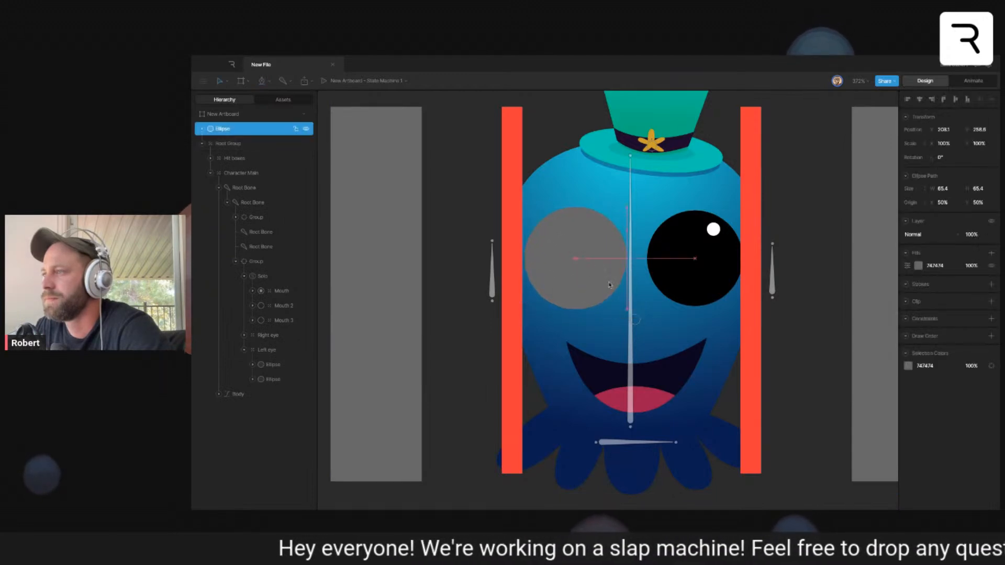
- Shift the new circle's origin toward its upper-left edge, with a rotation of about -28.2°, and scale it to about 94%
{"action": "left_click_drag", "start_coordinate": [587, 260], "coordinate": [544, 200]}
{"action": "key", "text": "y"}
{"action": "key", "text": "y"}
{"action": "left_click_drag", "start_coordinate": [576, 232], "coordinate": [583, 231]}
{"action": "key", "text": "ctrl+z"}
{"action": "key", "text": "ctrl+z"}
{"action": "key", "text": "ctrl+z"}
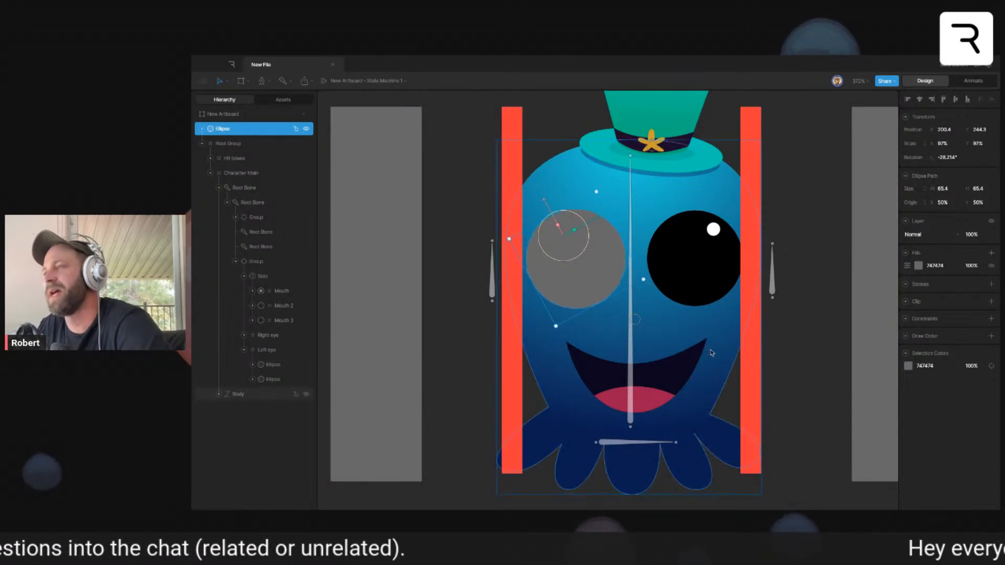
{"action": "left_click_drag", "start_coordinate": [585, 241], "coordinate": [574, 218]}
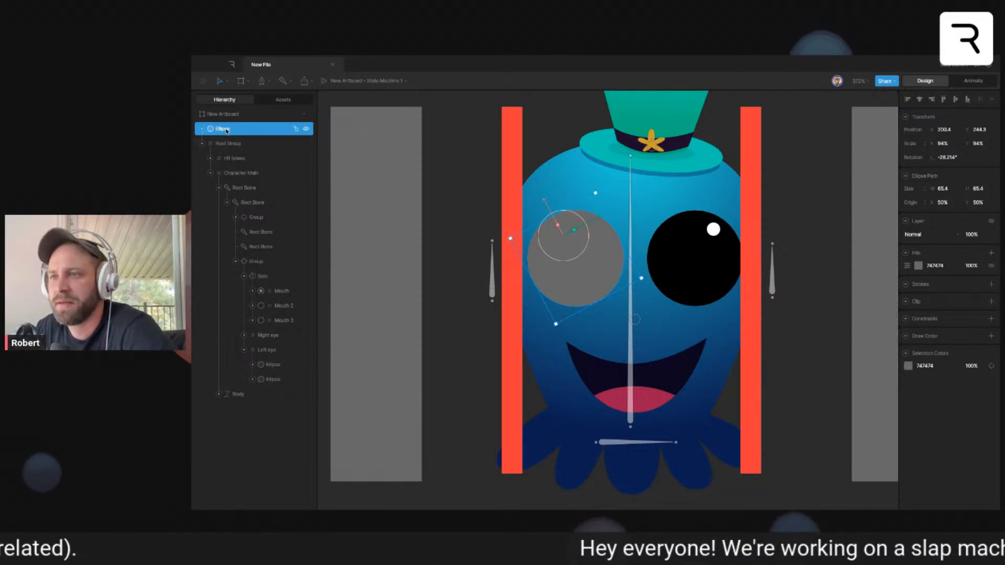
- Move the new circle to the end of the Left eye group, behind the black eye, and fill it dark green 0C4130
{"action": "left_click_drag", "start_coordinate": [226, 130], "coordinate": [296, 391]}
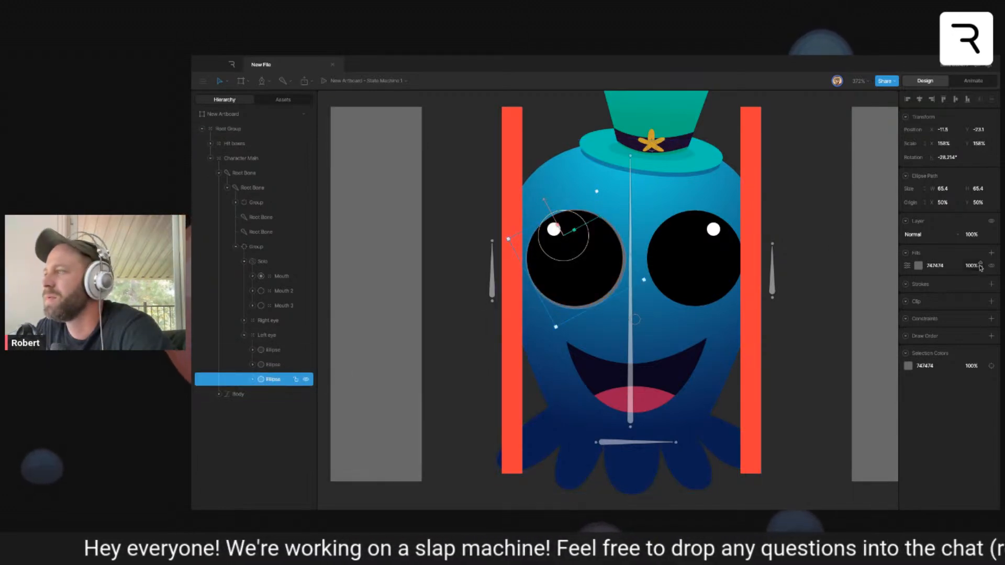
{"action": "left_click", "coordinate": [918, 265]}
{"action": "left_click", "coordinate": [870, 350]}
{"action": "left_click_drag", "start_coordinate": [879, 326], "coordinate": [881, 327]}
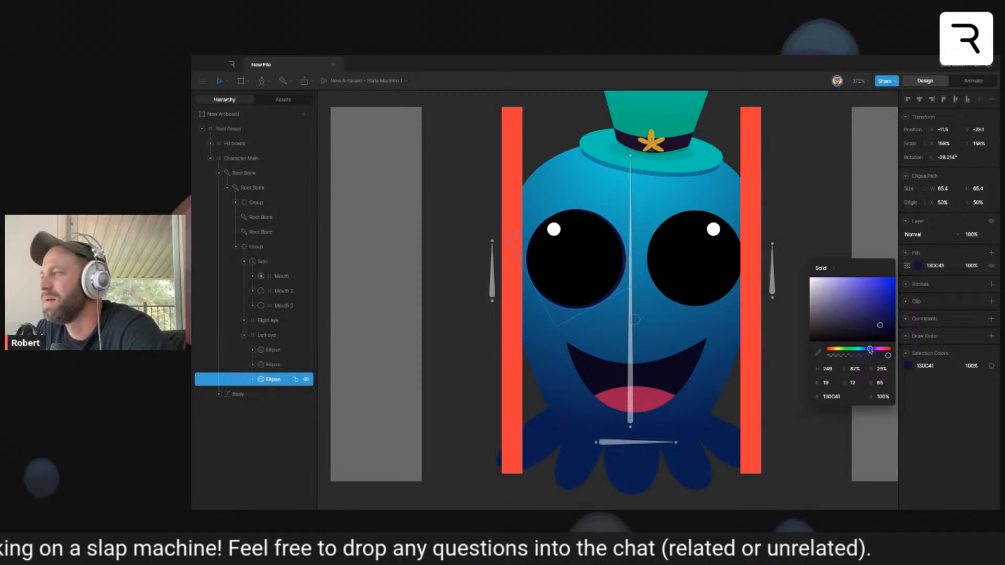
{"action": "left_click_drag", "start_coordinate": [871, 350], "coordinate": [858, 350]}
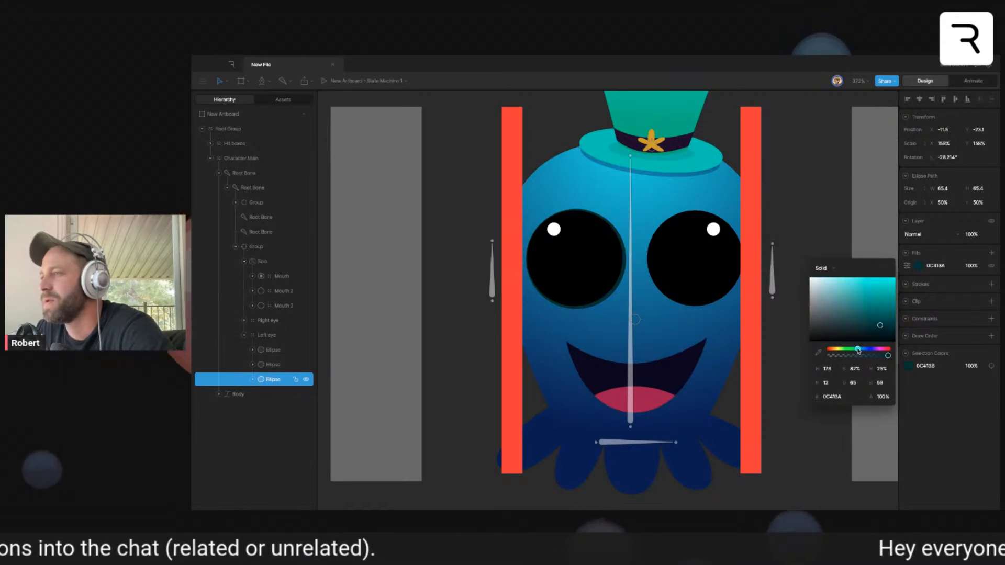
{"action": "left_click", "coordinate": [725, 309]}
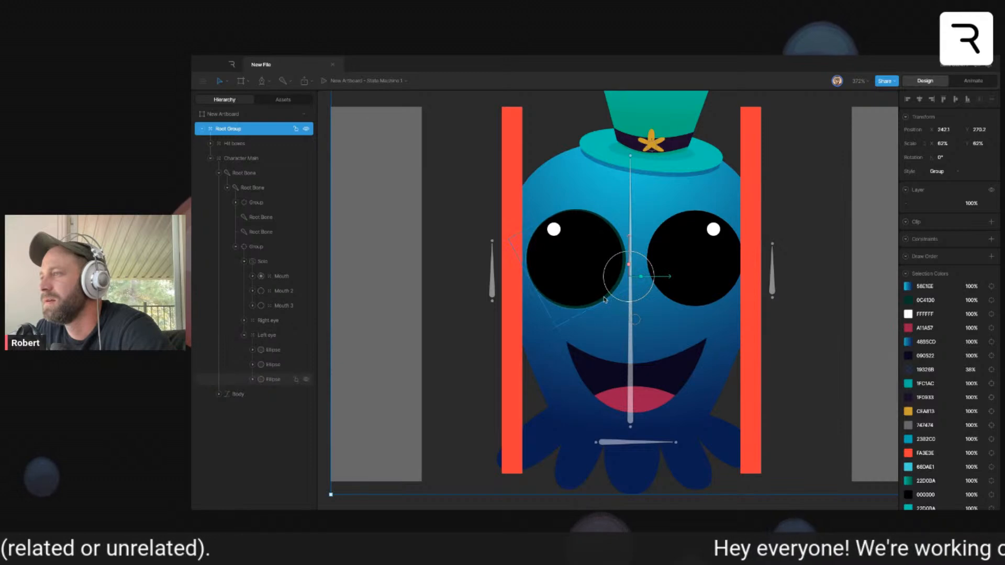
- Scale the green circle down to 150% so it hides behind the eye, and key its scale in Left Healthy
{"action": "left_click", "coordinate": [615, 291], "text": "super"}
{"action": "left_click", "coordinate": [634, 307]}
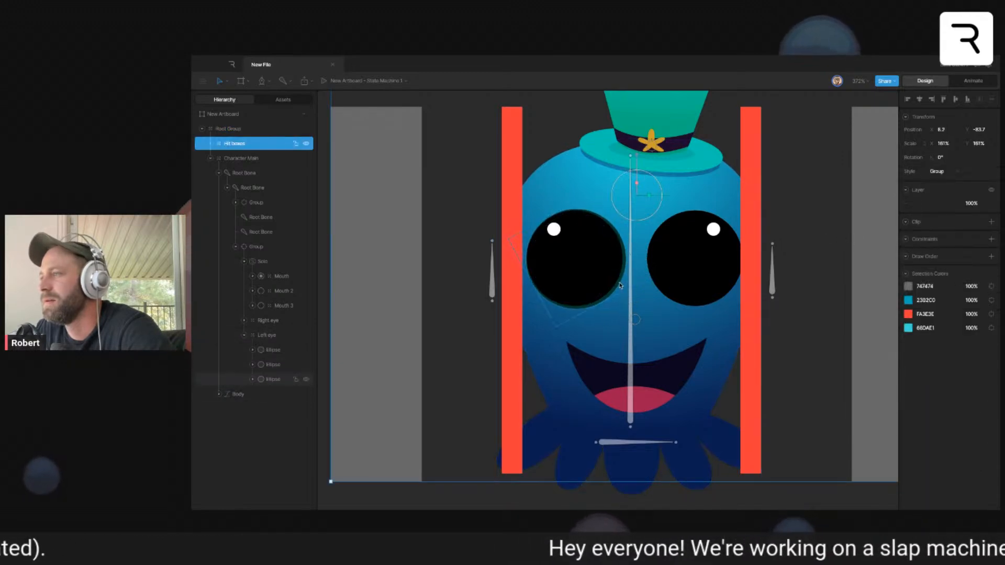
{"action": "left_click", "coordinate": [619, 284], "text": "super"}
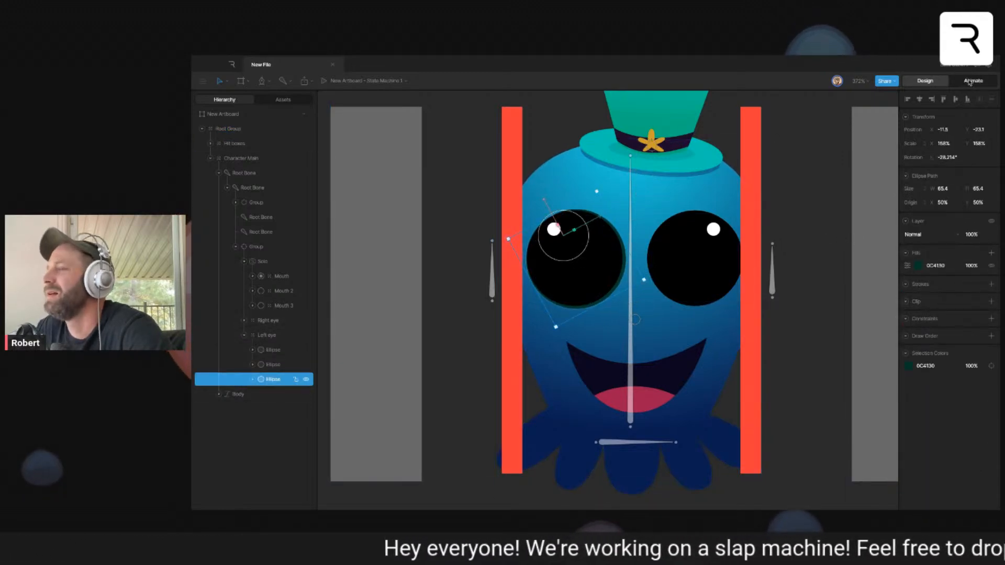
{"action": "left_click_drag", "start_coordinate": [557, 228], "coordinate": [560, 234]}
{"action": "key", "text": "Tab"}
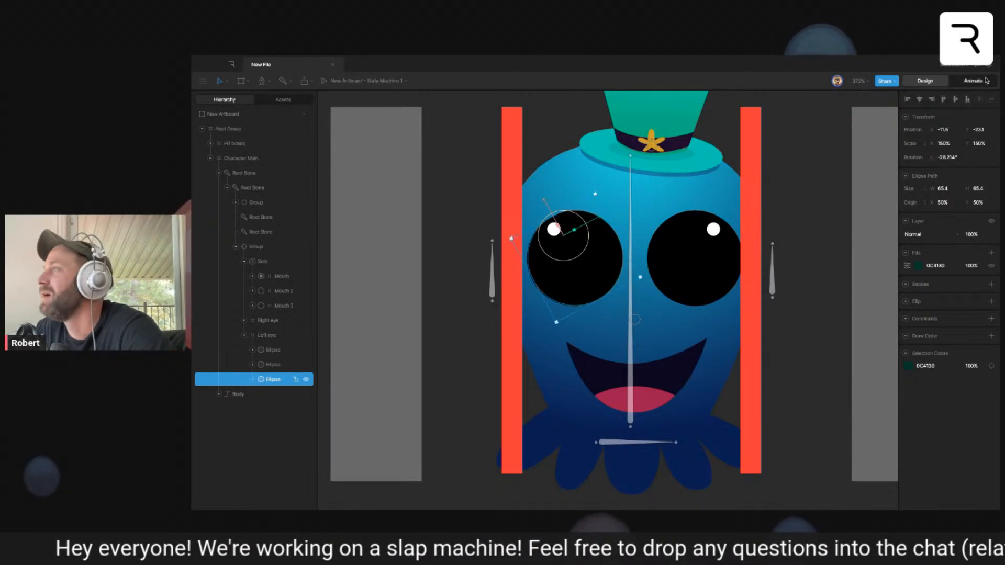
{"action": "left_click", "coordinate": [958, 144]}
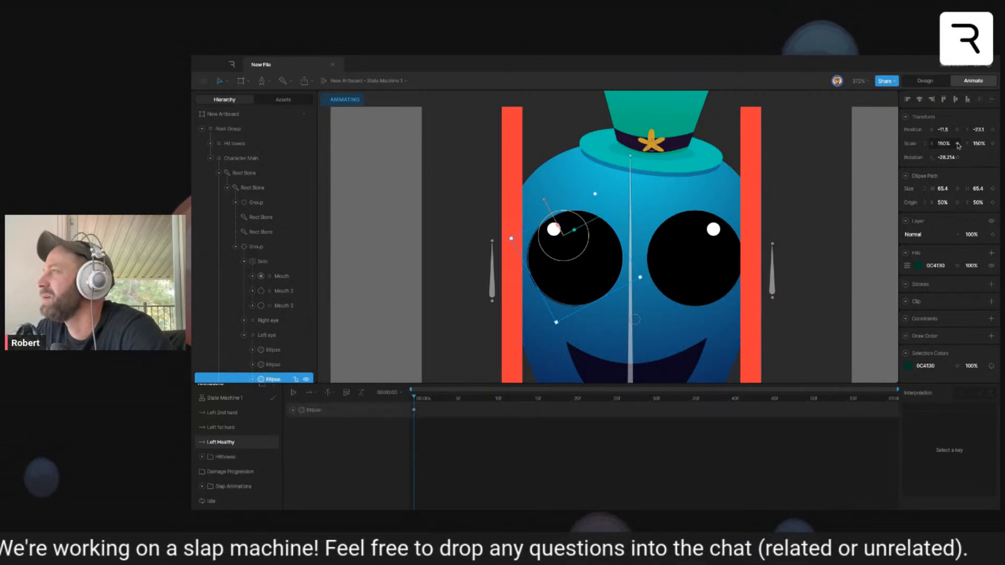
- Key the green circle's scale at about 163% in Left 1st hard and about 177% in Left 2nd hard
{"action": "left_click", "coordinate": [219, 427]}
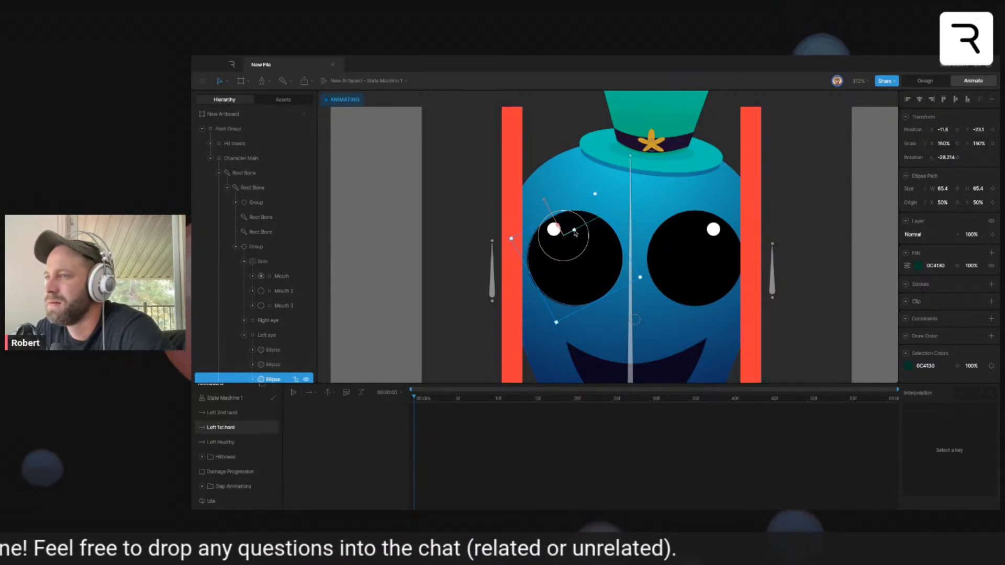
{"action": "left_click_drag", "start_coordinate": [576, 233], "coordinate": [588, 229]}
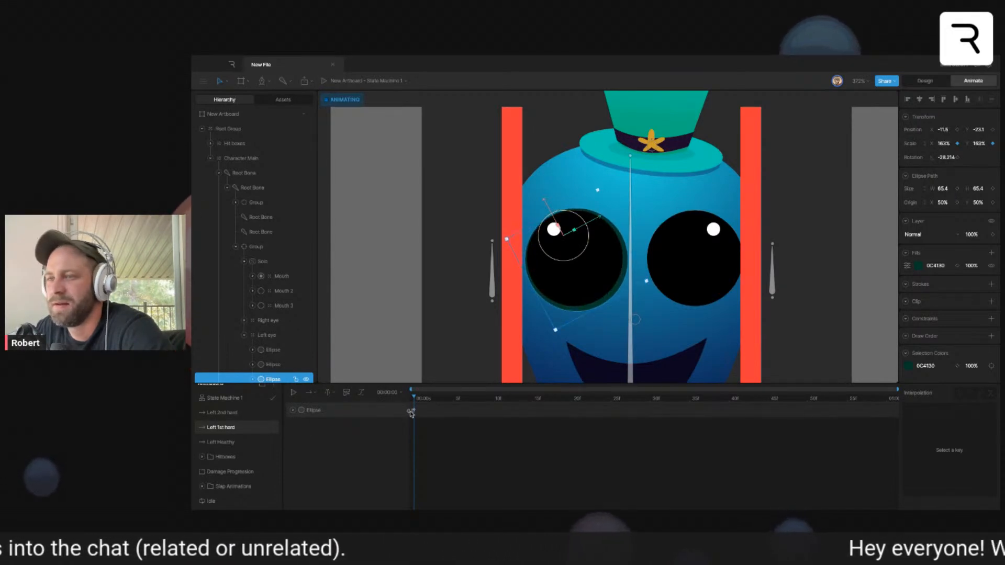
{"action": "left_click", "coordinate": [241, 413]}
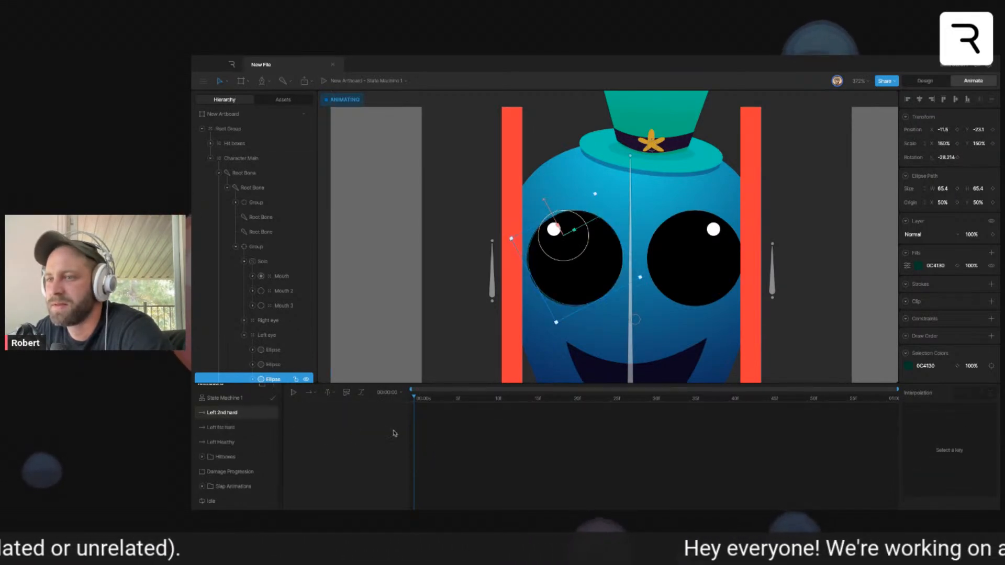
{"action": "key", "text": "super+v"}
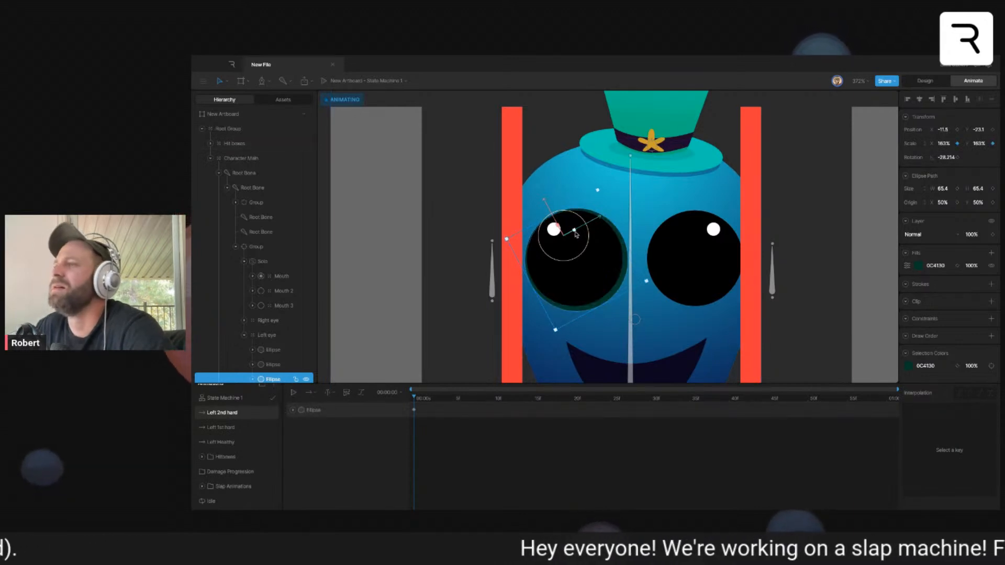
{"action": "left_click_drag", "start_coordinate": [576, 231], "coordinate": [590, 229]}
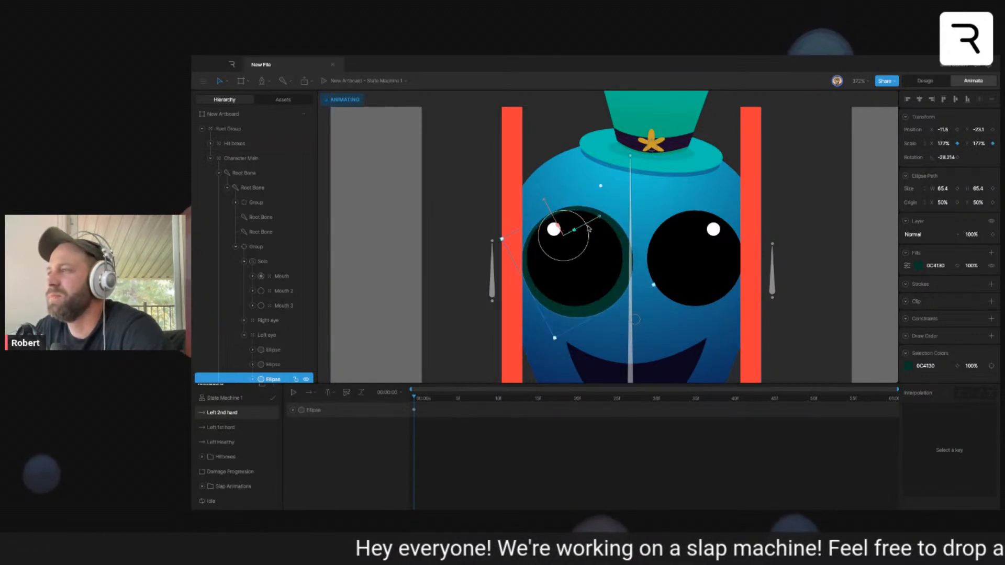
- Move the green circle slightly down and right in Left 2nd hard, to about X -10.1 and Y -20.5
{"action": "left_click_drag", "start_coordinate": [544, 200], "coordinate": [546, 202]}
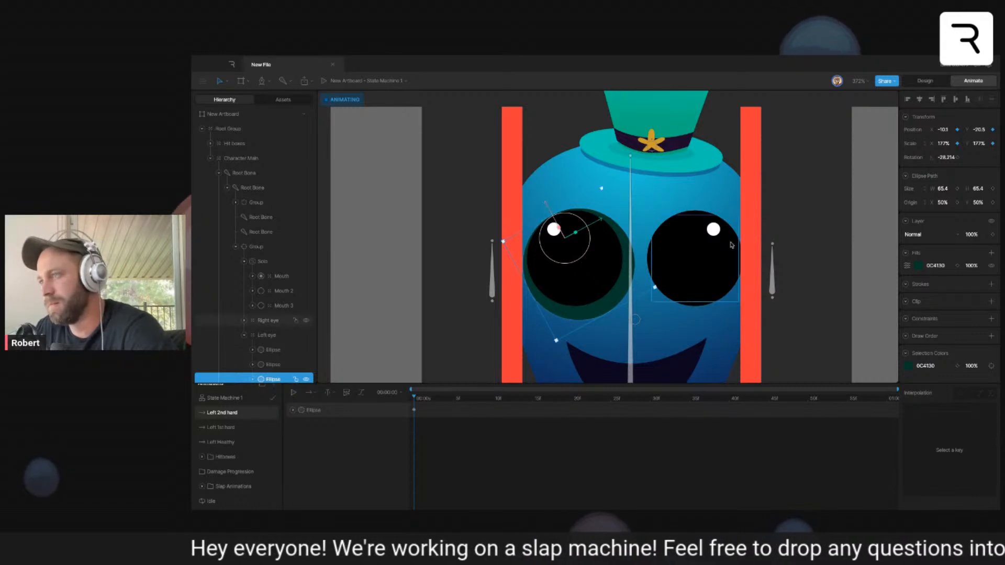
{"action": "left_click", "coordinate": [848, 255]}
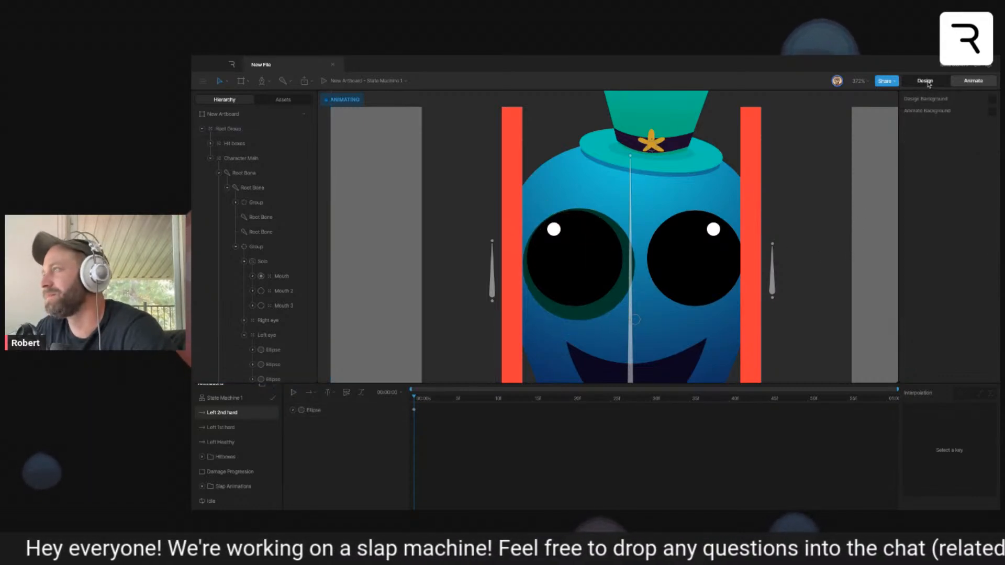
{"action": "left_click", "coordinate": [925, 81]}
{"action": "left_click", "coordinate": [971, 83]}
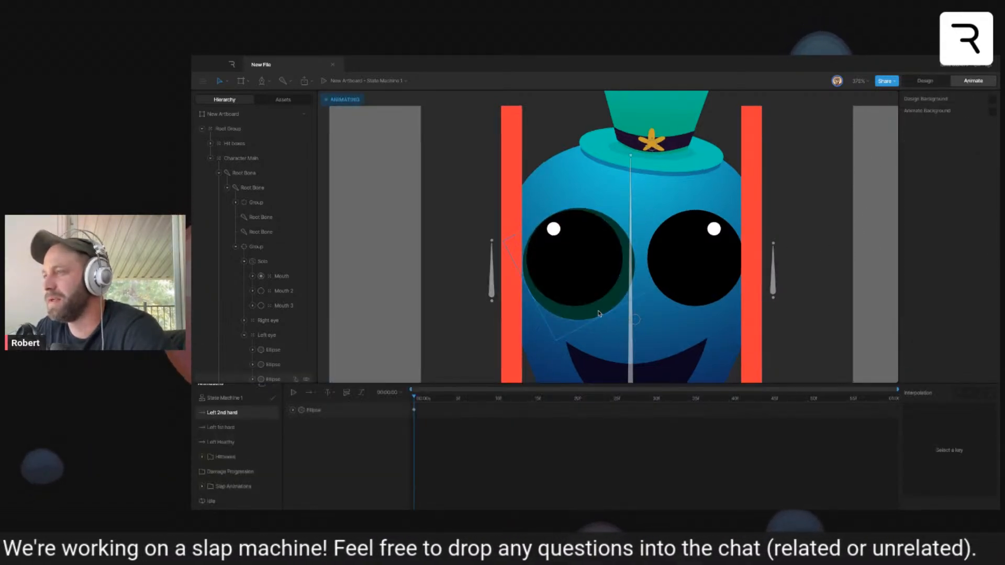
- Draw a closed curved crescent with the Pen tool along the lower-right edge of the green circle around the left eye
{"action": "scroll", "coordinate": [599, 314], "scroll_direction": "up", "scroll_amount": 3}
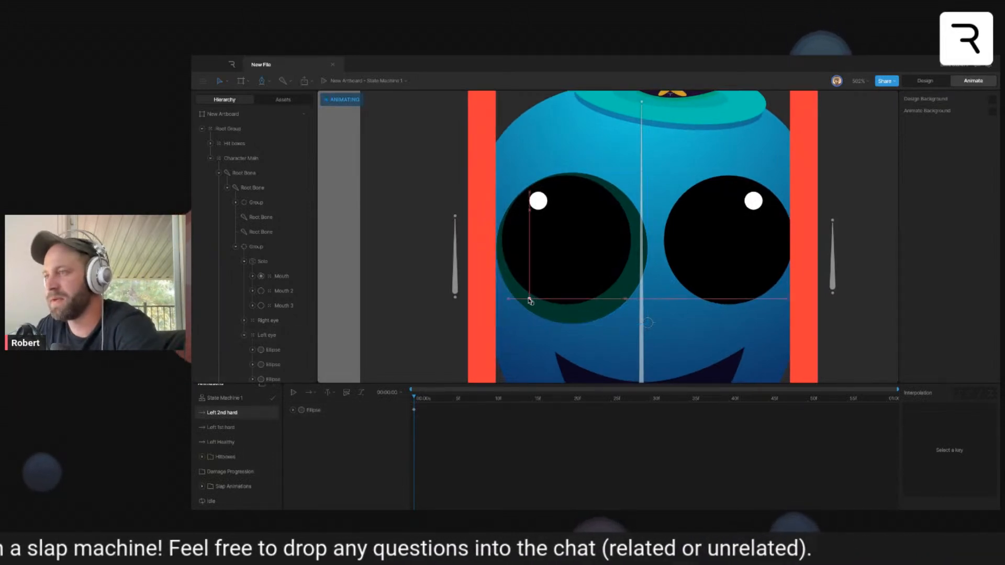
{"action": "left_click", "coordinate": [501, 272]}
{"action": "left_click_drag", "start_coordinate": [603, 312], "coordinate": [671, 280]}
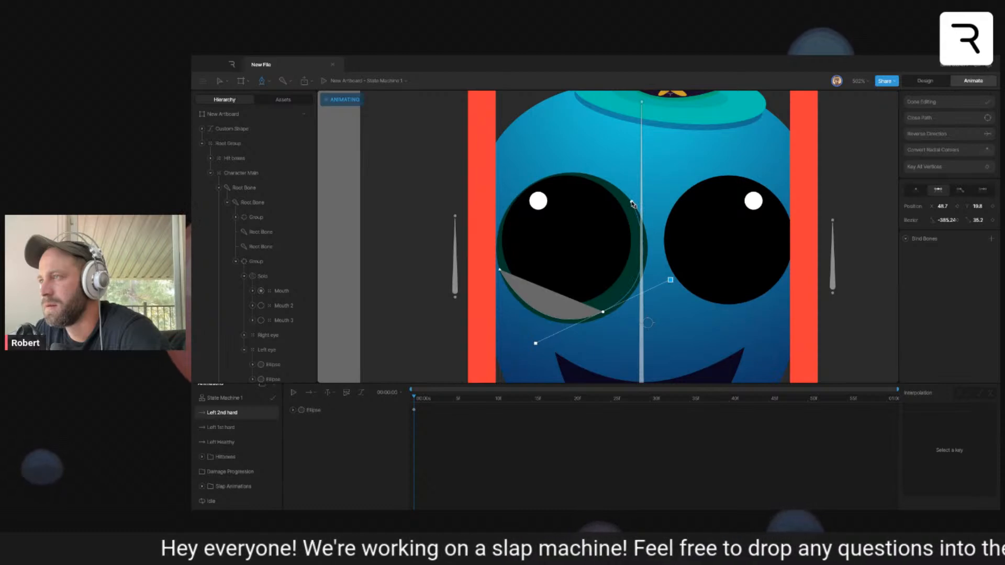
{"action": "left_click", "coordinate": [632, 203]}
{"action": "left_click_drag", "start_coordinate": [605, 315], "coordinate": [530, 363]}
{"action": "key", "text": "super+z"}
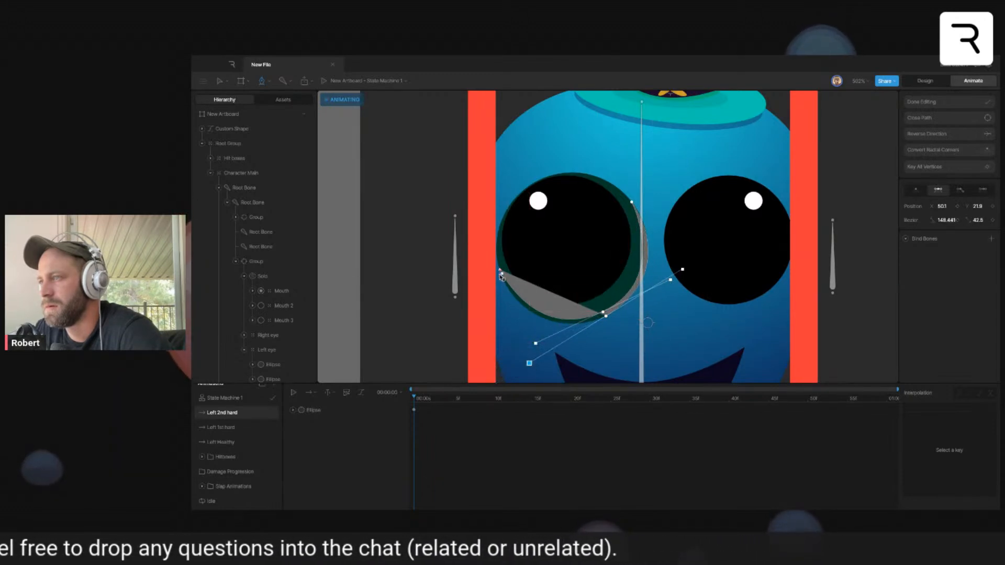
{"action": "left_click", "coordinate": [499, 270]}
{"action": "key", "text": "Escape"}
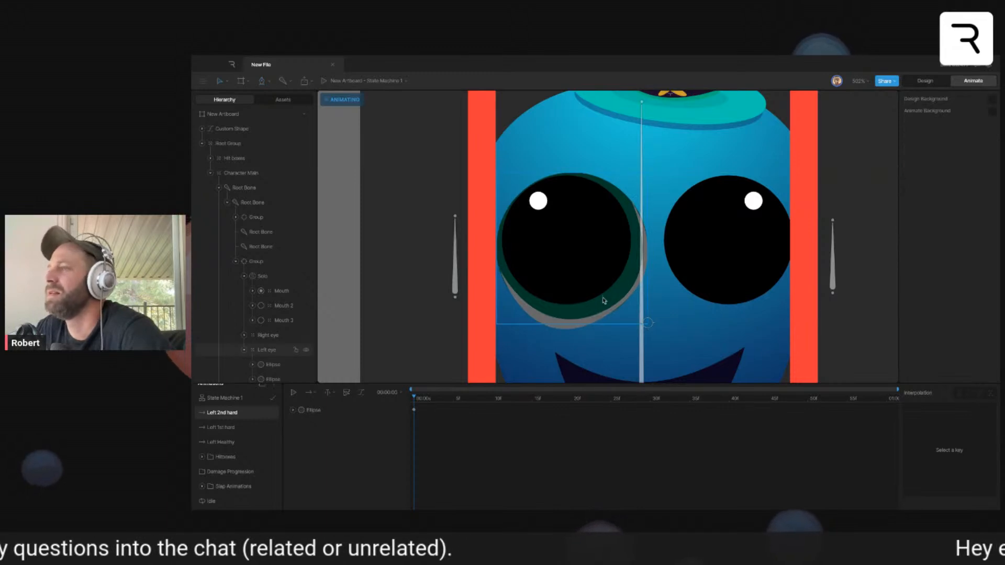
- Shift the crescent path's outer lower vertex slightly right, to about X 52.6 and Y 21.6
{"action": "left_click", "coordinate": [600, 318]}
{"action": "double_click", "coordinate": [609, 316]}
{"action": "key", "text": "Escape"}
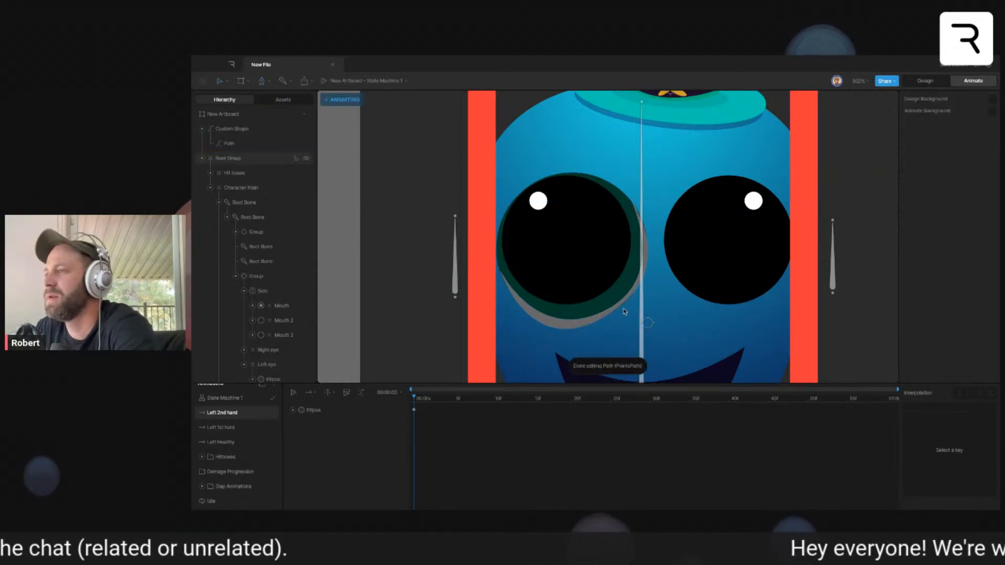
{"action": "double_click", "coordinate": [602, 317]}
{"action": "left_click", "coordinate": [618, 315]}
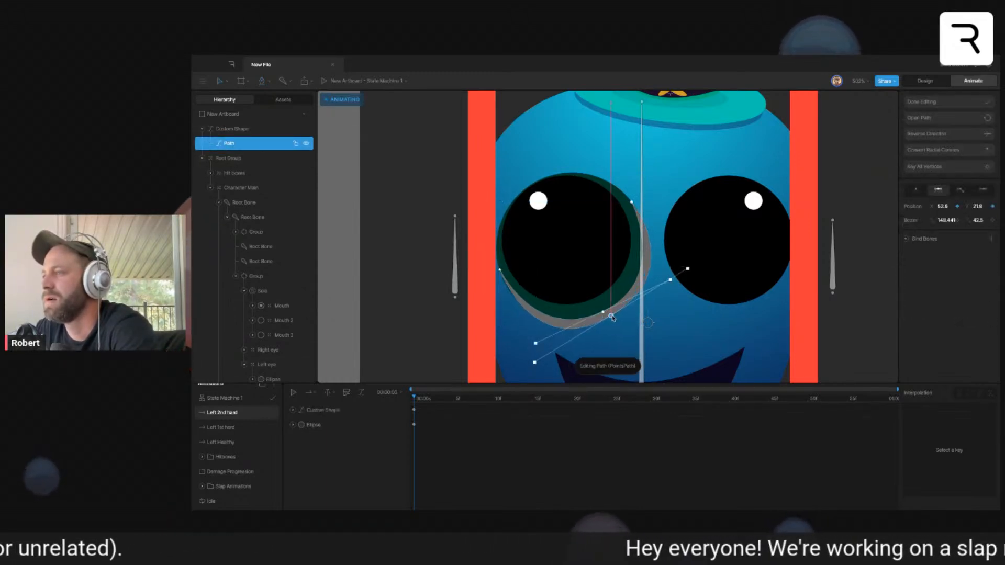
{"action": "key", "text": "Escape"}
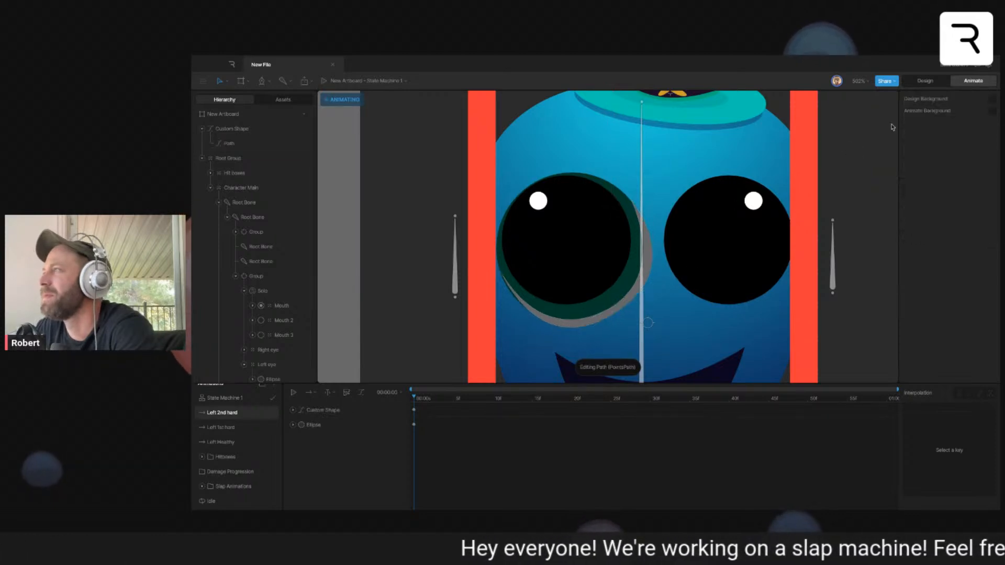
- Sample the dark green of the circle as the crescent's fill and darken it to near-black 010705
{"action": "left_click", "coordinate": [653, 261]}
{"action": "left_click", "coordinate": [918, 220]}
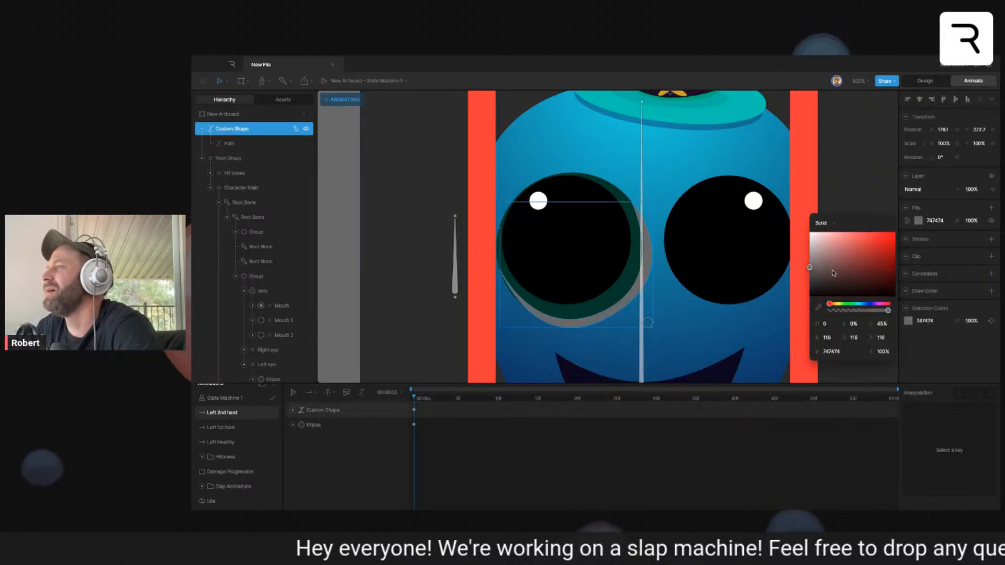
{"action": "left_click", "coordinate": [819, 308]}
{"action": "left_click", "coordinate": [606, 287]}
{"action": "left_click_drag", "start_coordinate": [882, 283], "coordinate": [887, 296]}
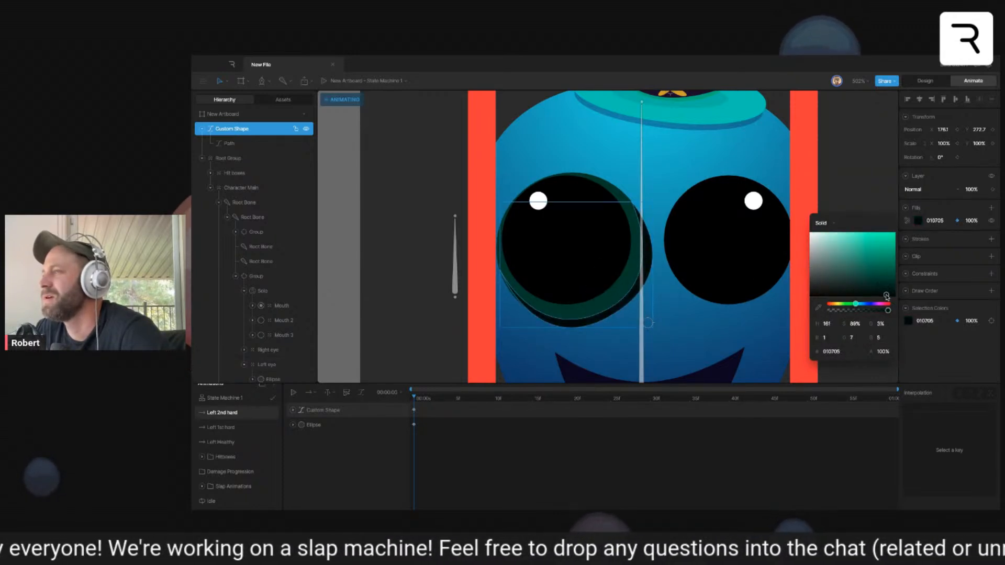
- Clip the dark crescent with the green circle as its clipping source
{"action": "left_click", "coordinate": [990, 256]}
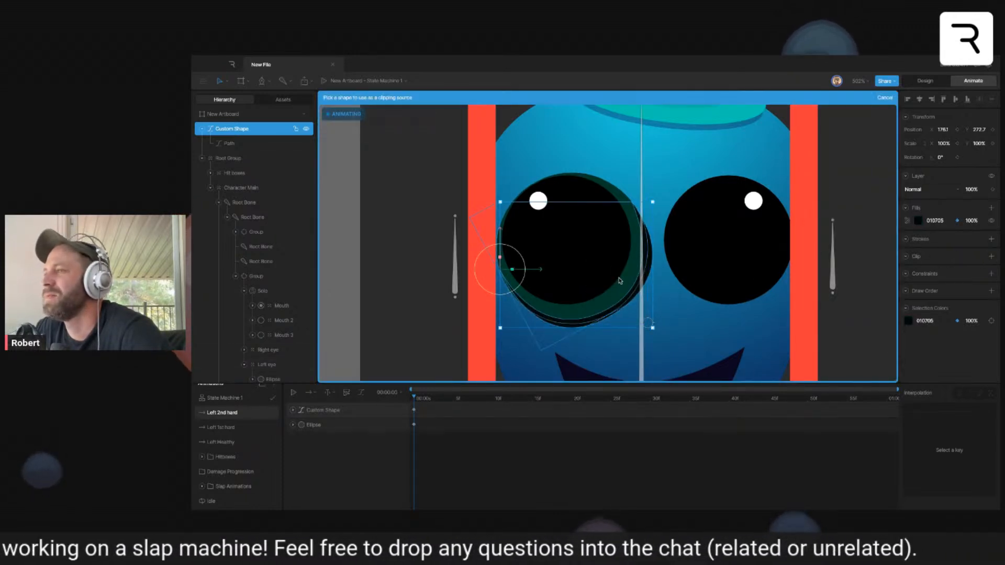
{"action": "left_click", "coordinate": [619, 280]}
{"action": "left_click", "coordinate": [868, 222]}
- Compare the left eye's bruise across the Left Healthy, Left 1st hard and Left 2nd hard timelines and in design mode
{"action": "scroll", "coordinate": [842, 236], "scroll_direction": "down", "scroll_amount": 5}
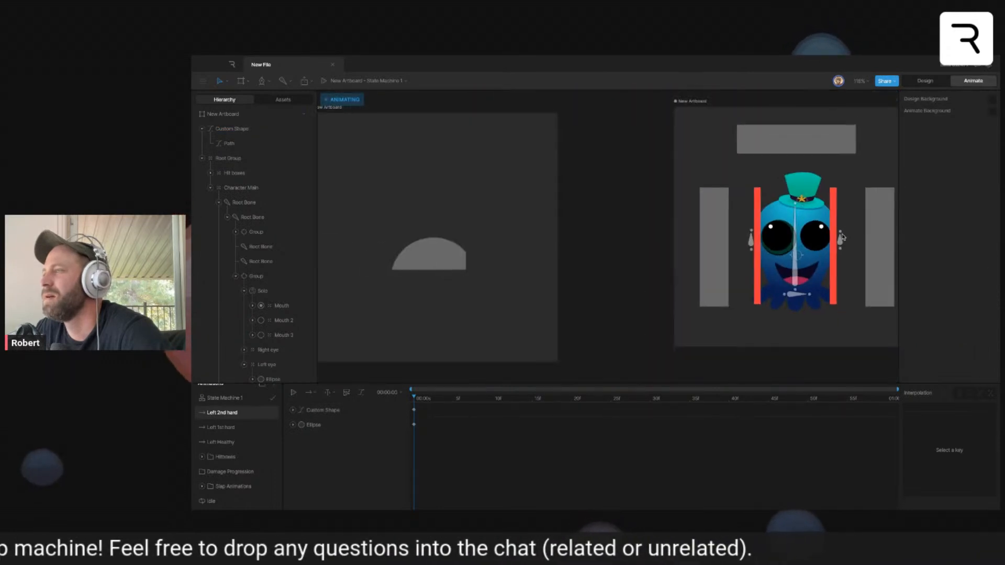
{"action": "scroll", "coordinate": [733, 240], "scroll_direction": "up", "scroll_amount": 5}
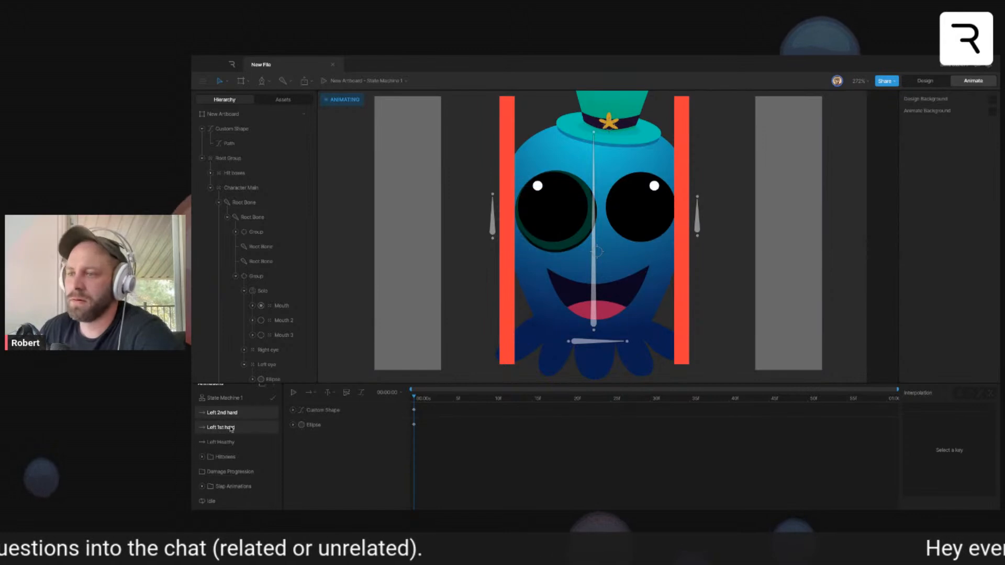
{"action": "left_click", "coordinate": [239, 443]}
{"action": "left_click", "coordinate": [236, 429]}
{"action": "left_click", "coordinate": [235, 415]}
{"action": "left_click", "coordinate": [238, 430]}
{"action": "left_click", "coordinate": [235, 442]}
{"action": "left_click", "coordinate": [233, 432]}
{"action": "left_click", "coordinate": [237, 414]}
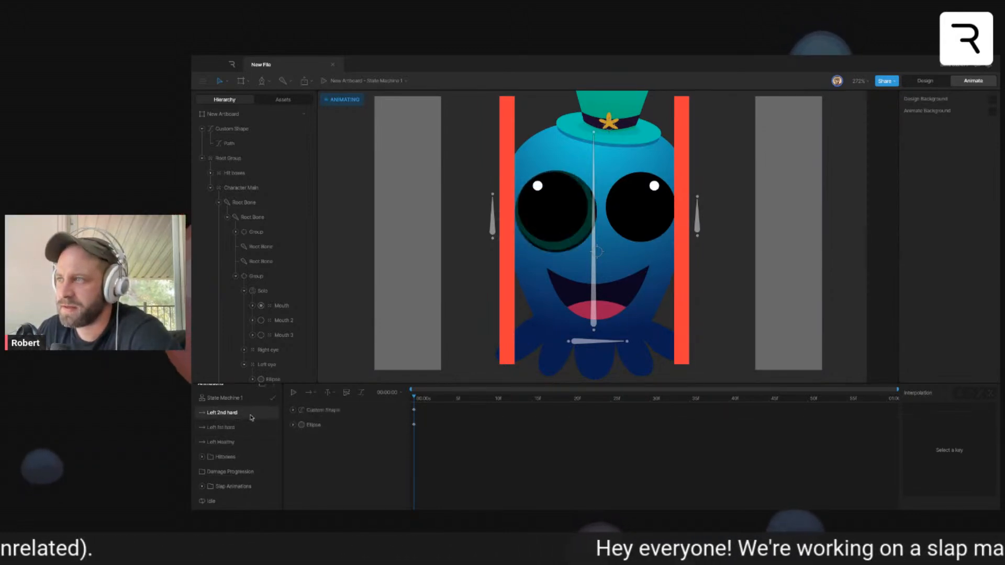
{"action": "left_click", "coordinate": [783, 253]}
{"action": "scroll", "coordinate": [785, 252], "scroll_direction": "right", "scroll_amount": 1}
{"action": "left_click", "coordinate": [843, 235]}
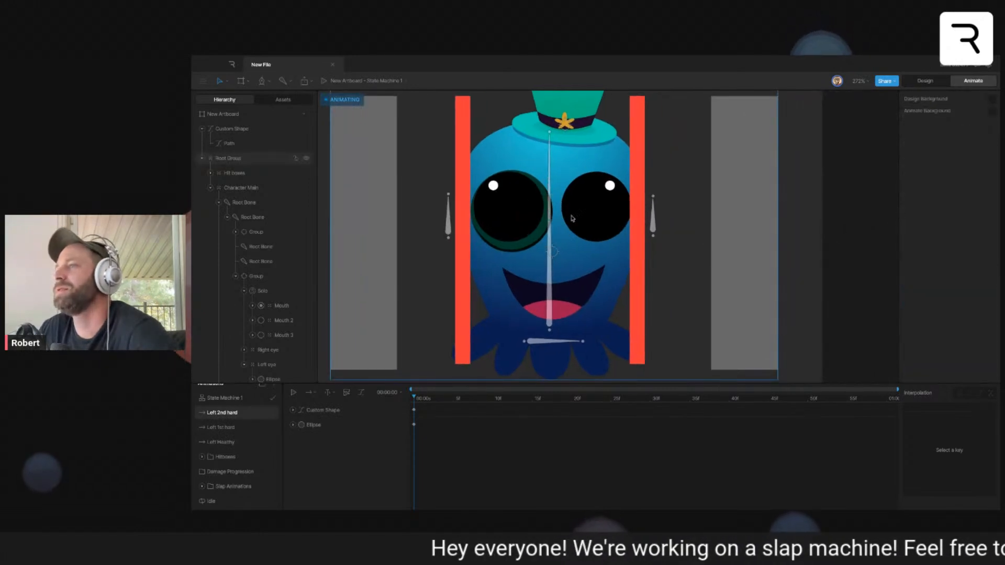
{"action": "left_click", "coordinate": [925, 81]}
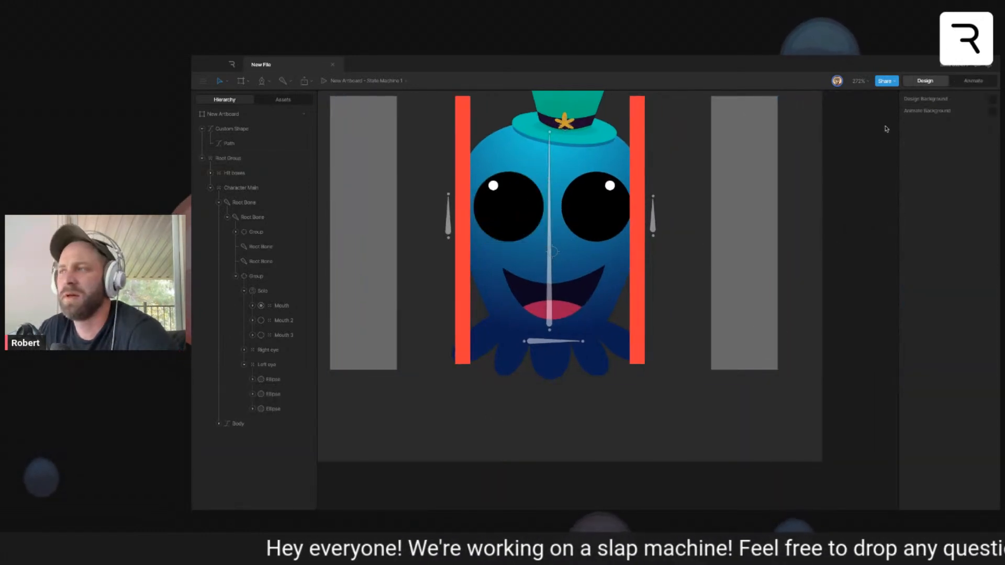
{"action": "key", "text": "Tab"}
- Rename Layer 2 of State Machine 1 as Slap Determination
{"action": "left_click", "coordinate": [225, 398]}
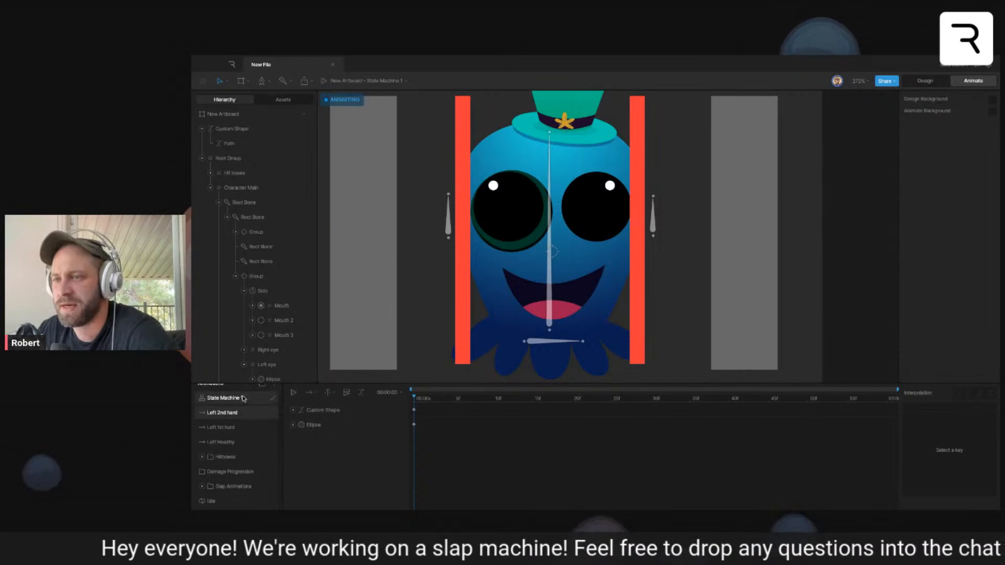
{"action": "right_click", "coordinate": [504, 441]}
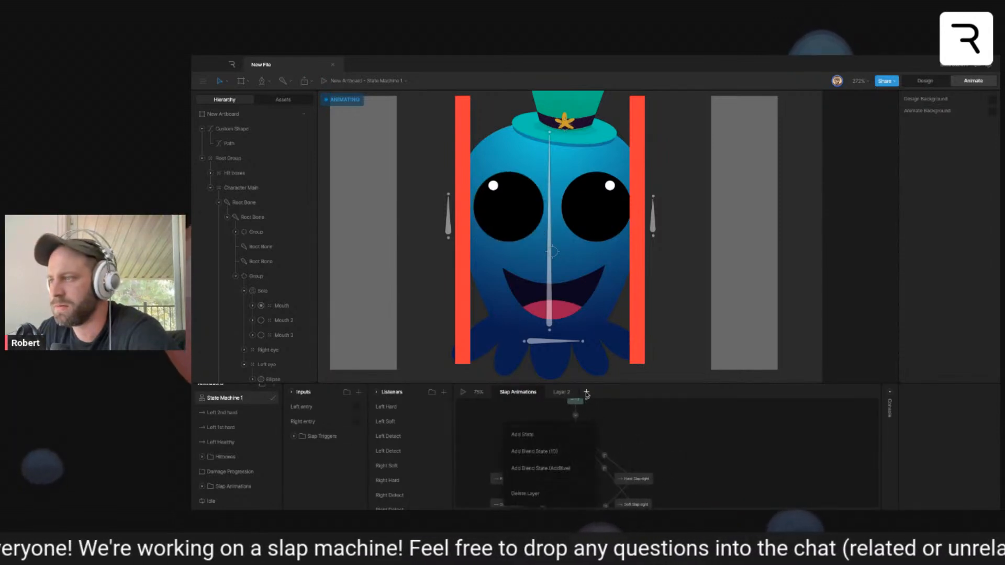
{"action": "left_click", "coordinate": [561, 393]}
{"action": "left_click", "coordinate": [561, 392]}
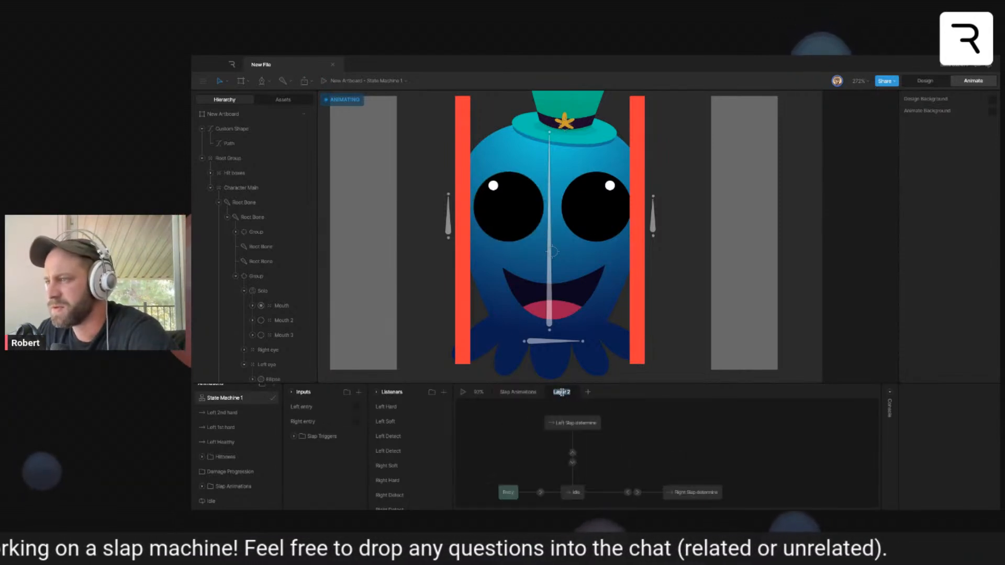
{"action": "type", "text": "Sla"}
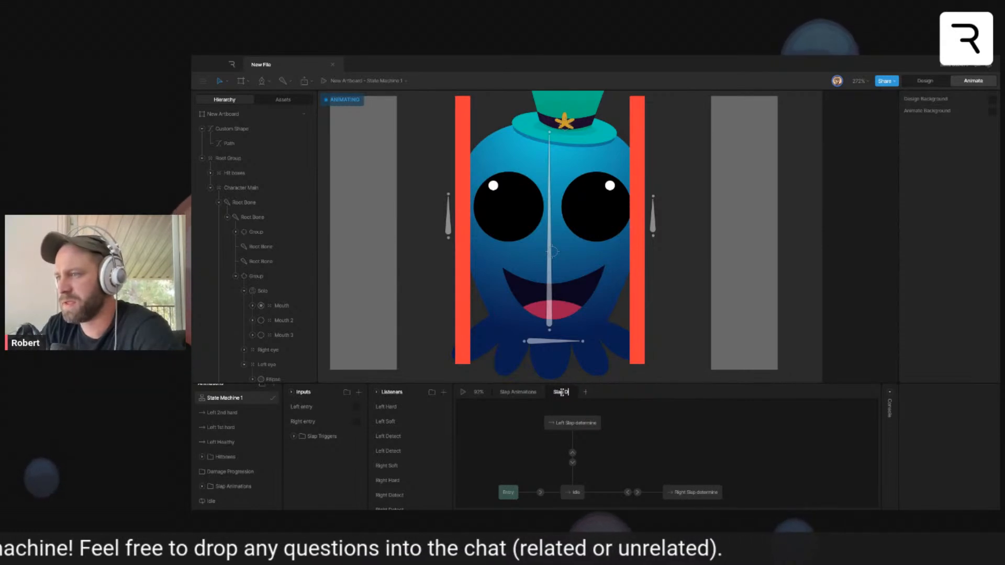
{"action": "type", "text": "p Determination"}
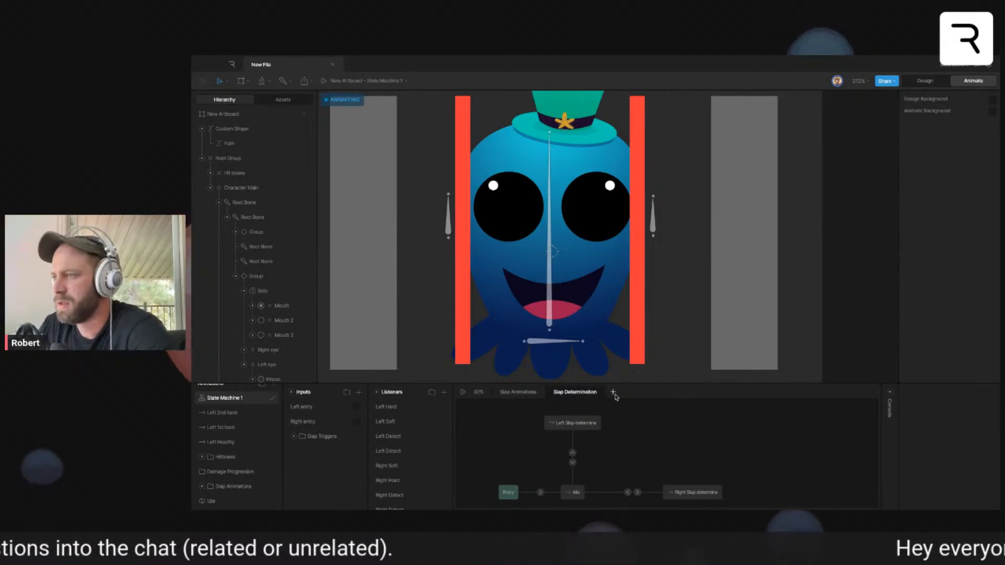
- Add a state machine layer named Left Damage Progression
{"action": "left_click", "coordinate": [614, 393]}
{"action": "type", "text": "Left Damage"}
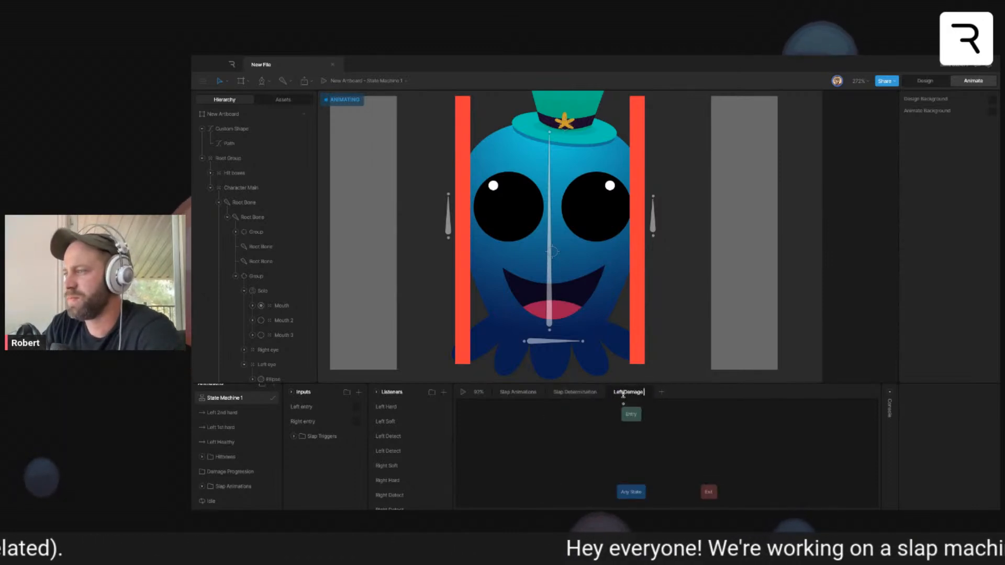
{"action": "type", "text": " Progression"}
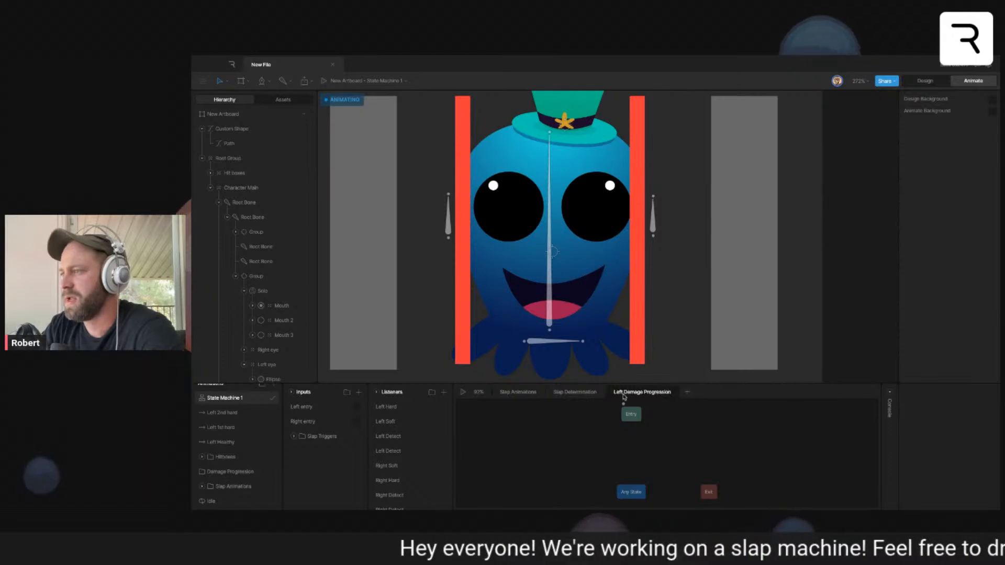
- Add Left Healthy and Left 1st hard as states in Left Damage Progression, linked in sequence from Entry
{"action": "left_click", "coordinate": [294, 436]}
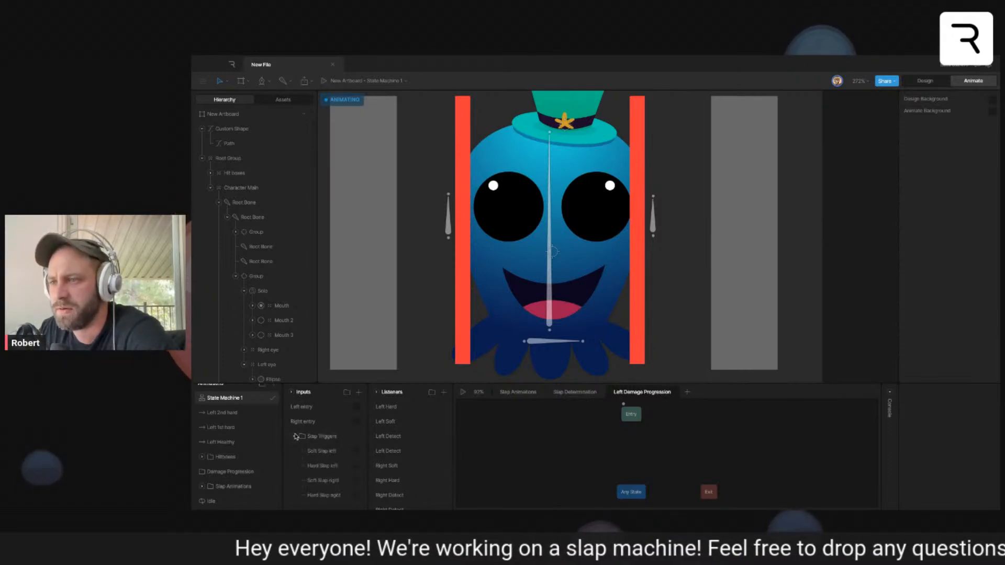
{"action": "left_click_drag", "start_coordinate": [631, 418], "coordinate": [565, 457]}
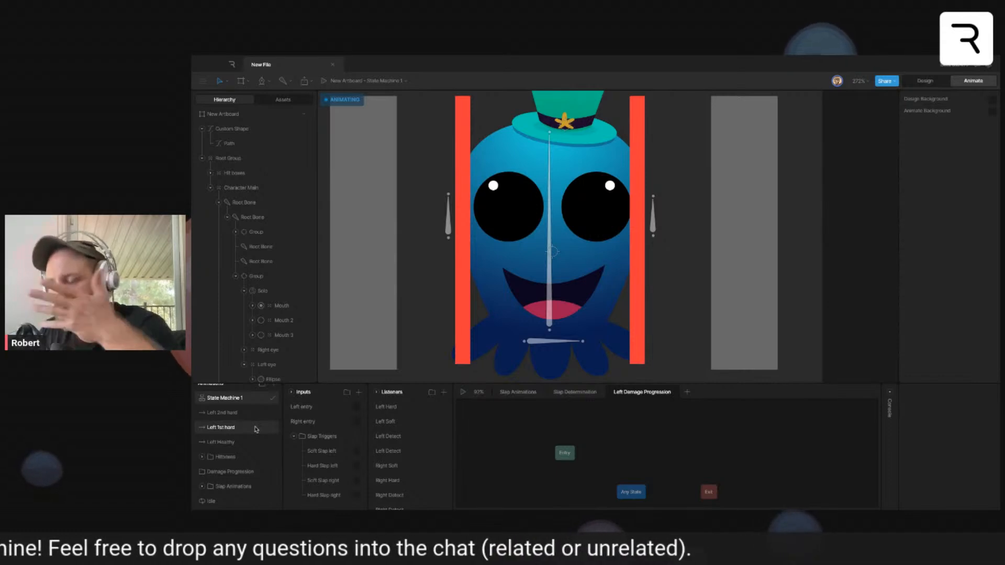
{"action": "left_click_drag", "start_coordinate": [242, 446], "coordinate": [637, 454]}
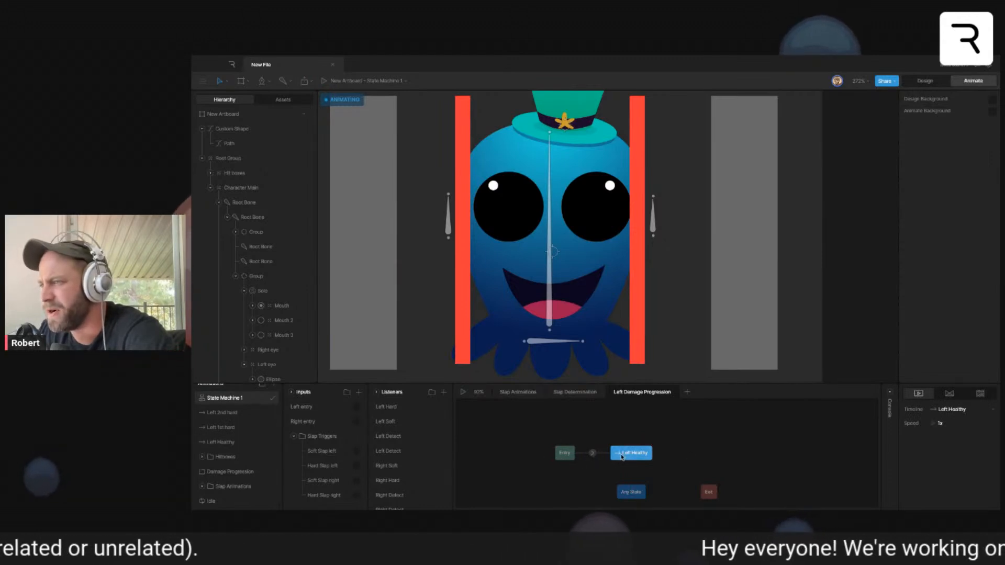
{"action": "mouse_move", "coordinate": [239, 430]}
{"action": "left_mouse_down"}
{"action": "mouse_move", "coordinate": [714, 476]}
{"action": "mouse_move", "coordinate": [659, 458]}
{"action": "mouse_move", "coordinate": [703, 453]}
{"action": "left_mouse_up"}
{"action": "left_click_drag", "start_coordinate": [707, 454], "coordinate": [722, 454]}
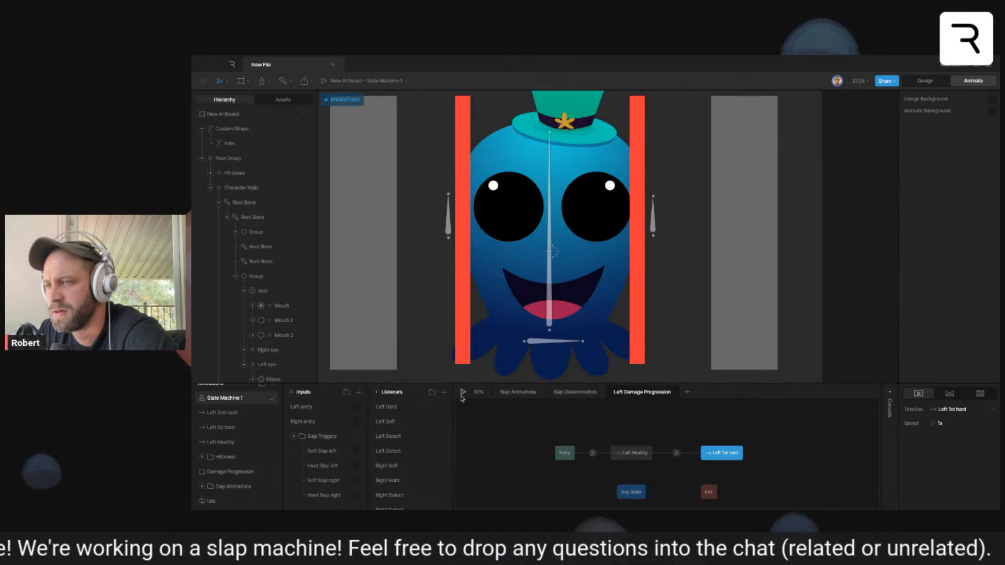
- Set Hard Slap left as the condition for the transition from Left Healthy to Left 1st hard
{"action": "left_click", "coordinate": [677, 454]}
{"action": "left_click", "coordinate": [989, 451]}
{"action": "left_click", "coordinate": [958, 469]}
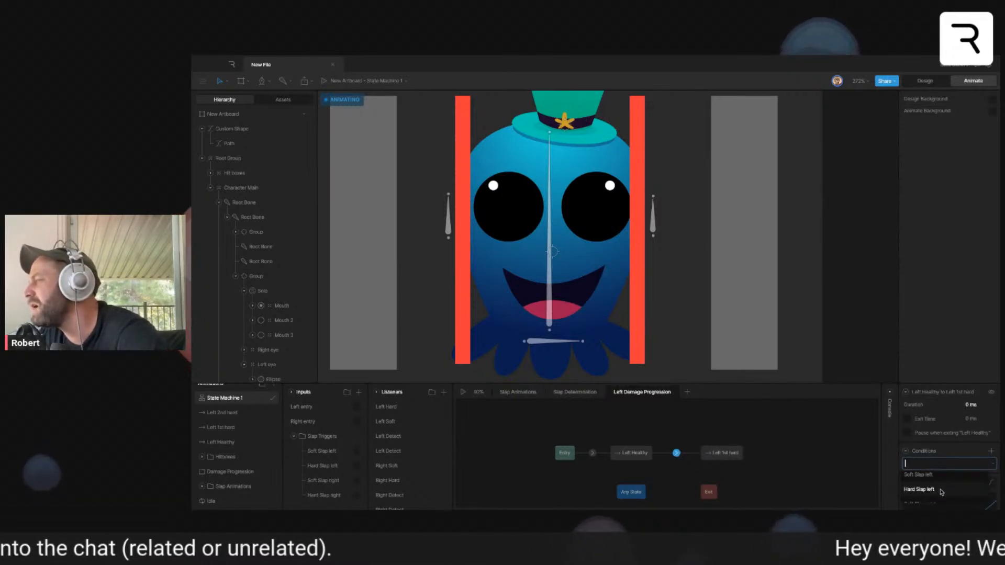
{"action": "left_click", "coordinate": [941, 490]}
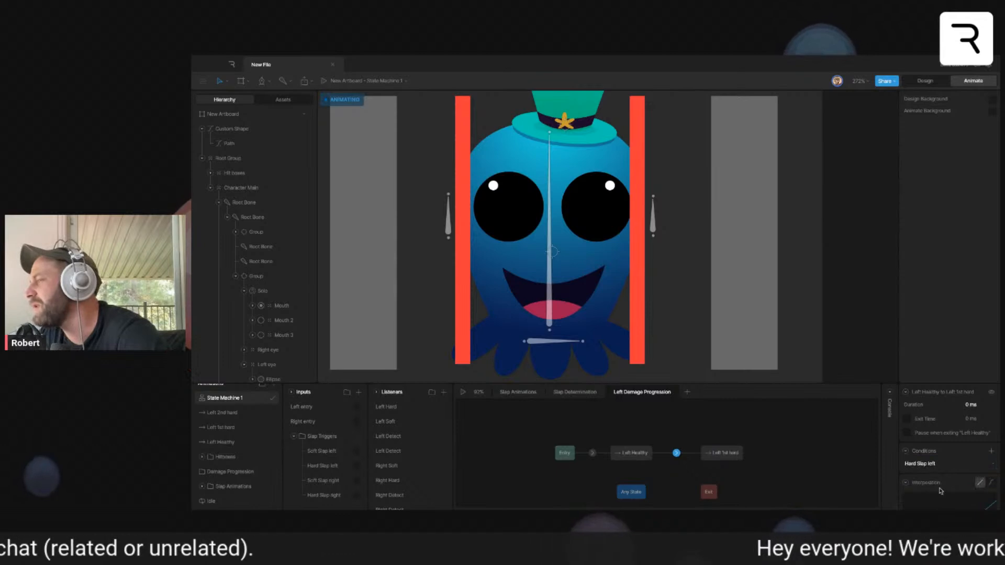
- Add an empty animation state beyond Left 1st hard and connect it with a transition from Left 1st hard
{"action": "left_click", "coordinate": [725, 454]}
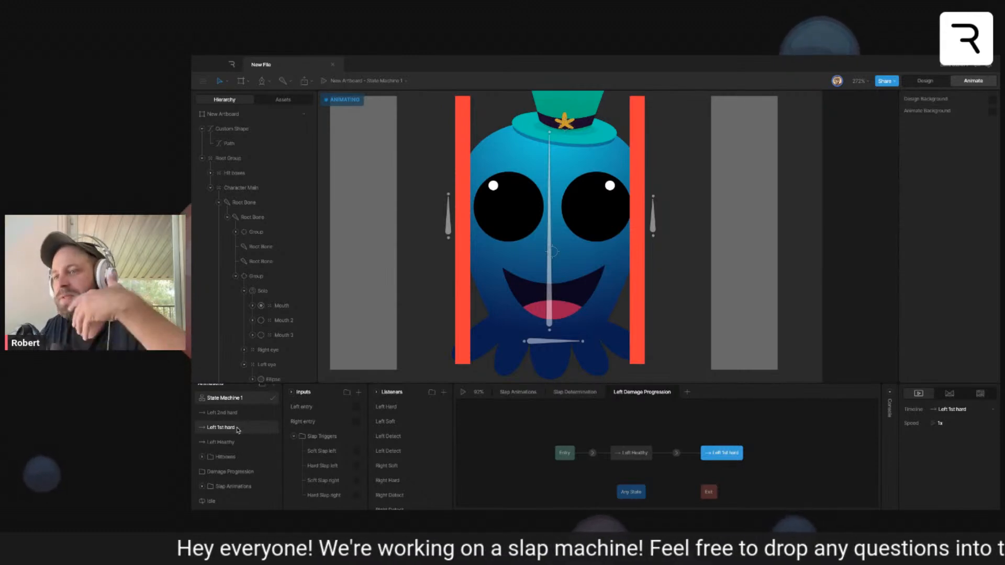
{"action": "right_click", "coordinate": [783, 455]}
{"action": "left_click", "coordinate": [806, 440]}
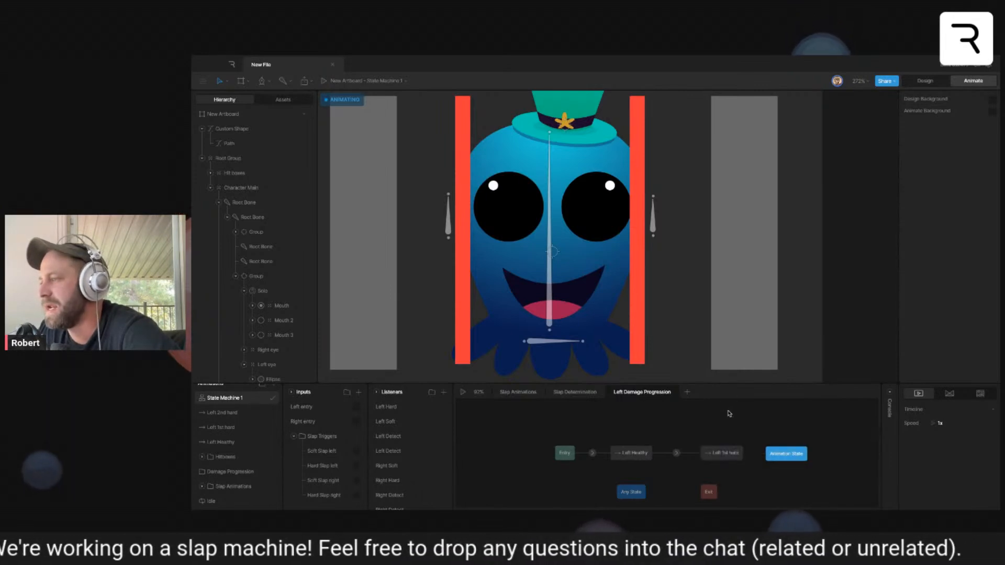
{"action": "mouse_move", "coordinate": [790, 457]}
{"action": "left_mouse_down"}
{"action": "mouse_move", "coordinate": [802, 456]}
{"action": "mouse_move", "coordinate": [764, 455]}
{"action": "mouse_move", "coordinate": [780, 456]}
{"action": "left_mouse_up"}
- Set Hard Slap left as the condition for the transition from Left 1st hard to the empty animation state
{"action": "left_click", "coordinate": [761, 454]}
{"action": "left_click", "coordinate": [991, 451]}
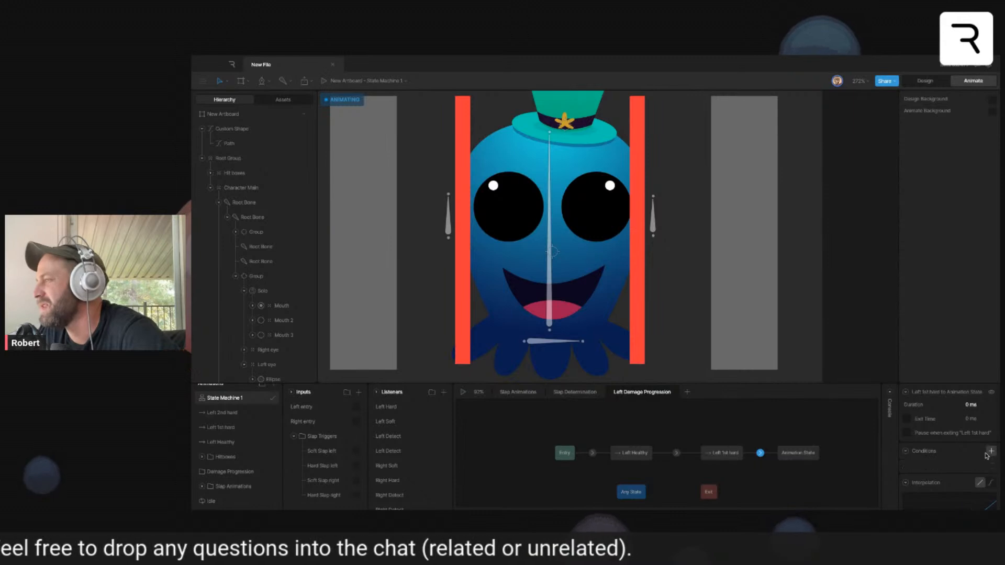
{"action": "left_click", "coordinate": [950, 464]}
{"action": "scroll", "coordinate": [950, 483], "scroll_direction": "down", "scroll_amount": 3}
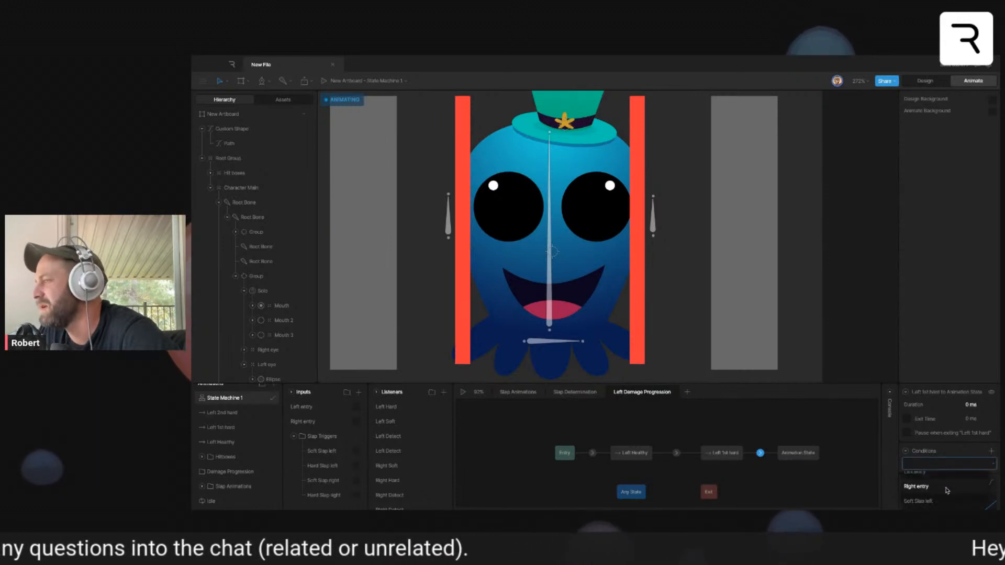
{"action": "left_click", "coordinate": [947, 491]}
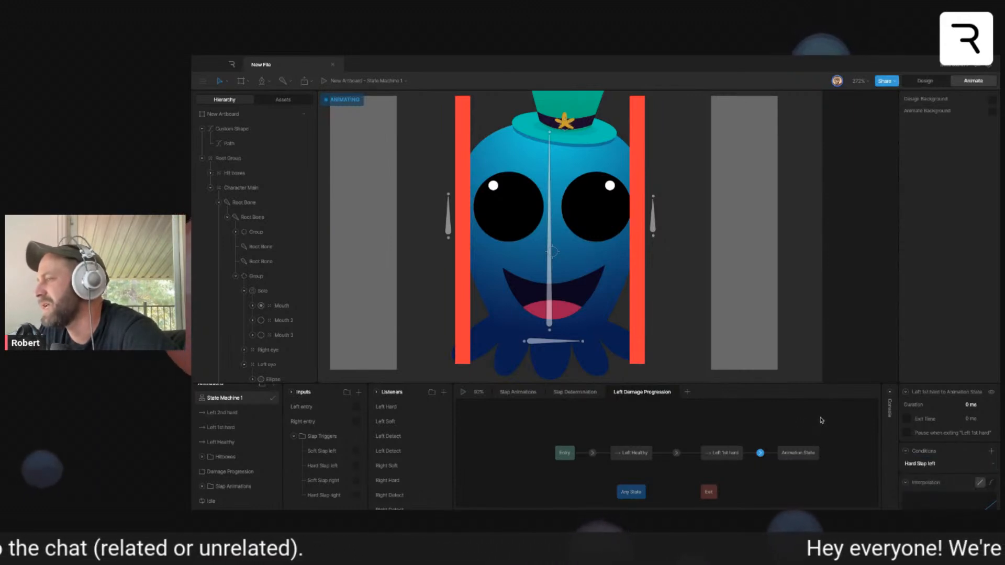
- Add Left 2nd hard as a state beyond the empty animation state and connect a transition into it
{"action": "left_click", "coordinate": [801, 454]}
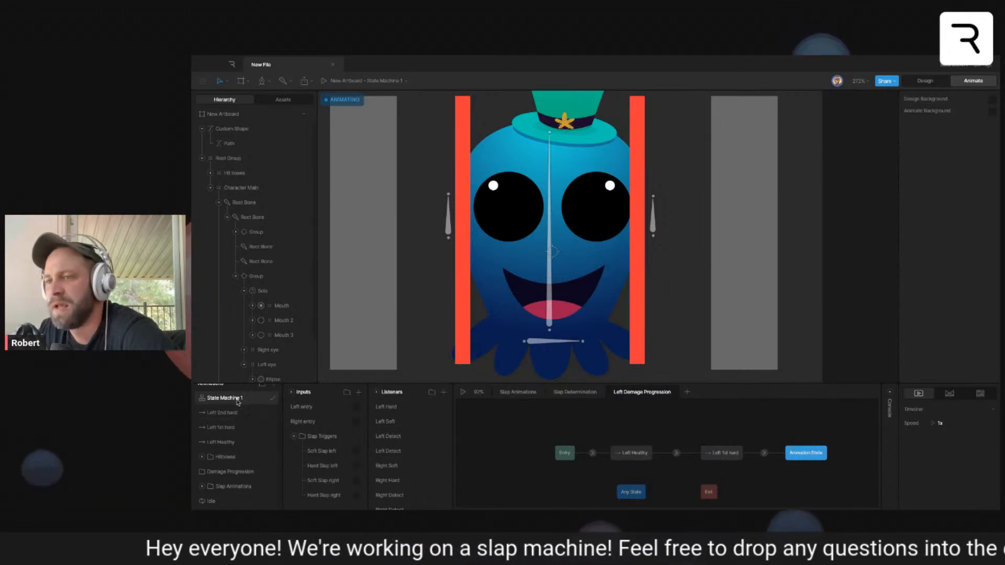
{"action": "left_click_drag", "start_coordinate": [235, 413], "coordinate": [762, 447]}
{"action": "left_click_drag", "start_coordinate": [689, 447], "coordinate": [765, 449]}
- Set Hard Slap left as the condition for the transition from the empty animation state to Left 2nd hard
{"action": "left_click", "coordinate": [714, 447]}
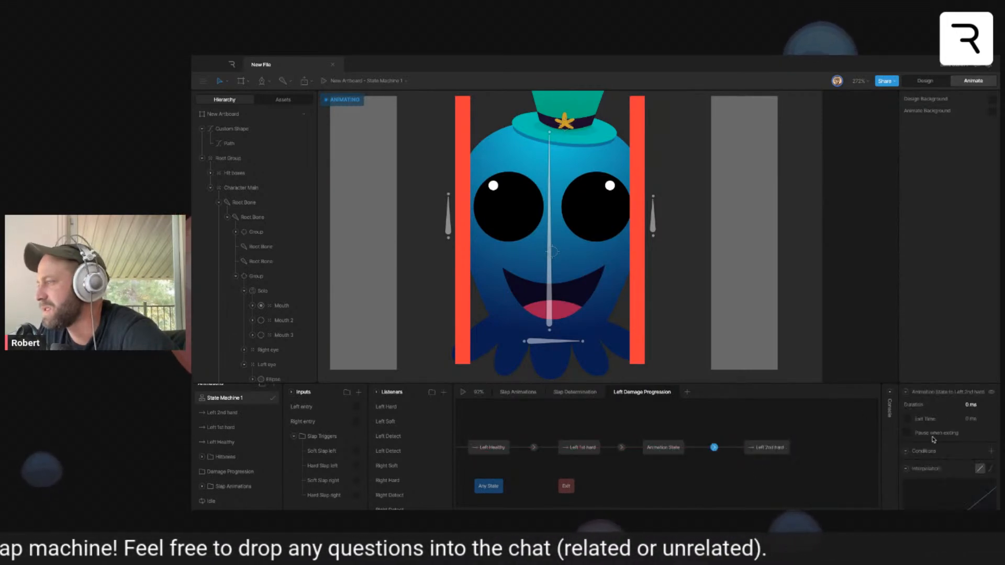
{"action": "left_click", "coordinate": [991, 451]}
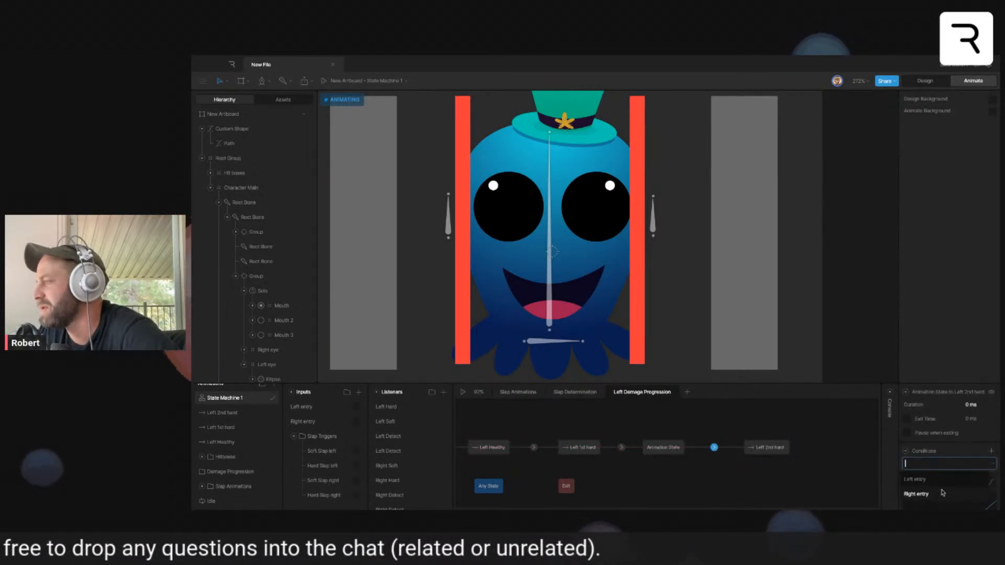
{"action": "scroll", "coordinate": [943, 492], "scroll_direction": "down", "scroll_amount": 1}
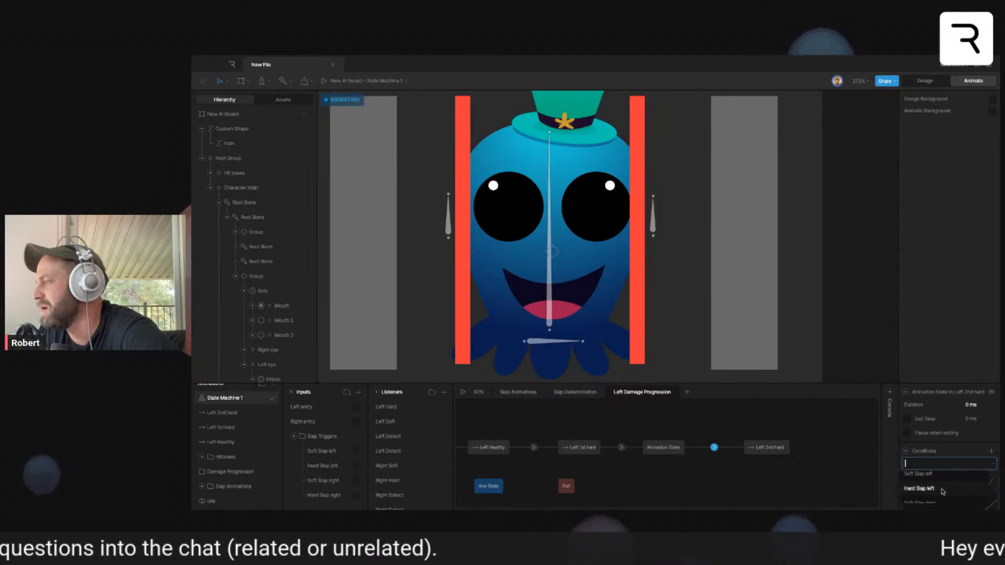
{"action": "left_click", "coordinate": [942, 491]}
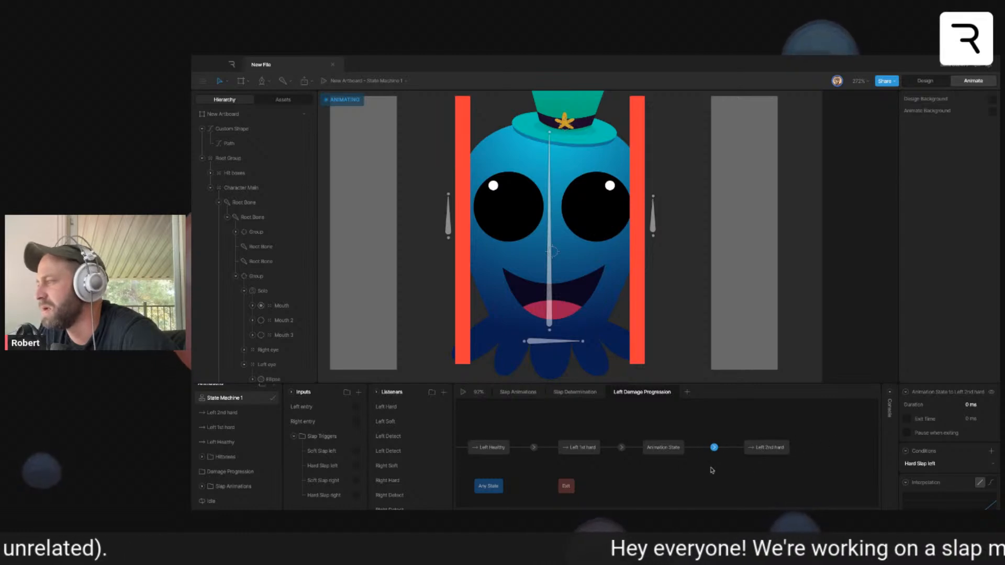
- Play the state machine and slap the character repeatedly from its left side to test the damage progression, then stop playback
{"action": "right_click", "coordinate": [680, 465]}
{"action": "left_click", "coordinate": [463, 392]}
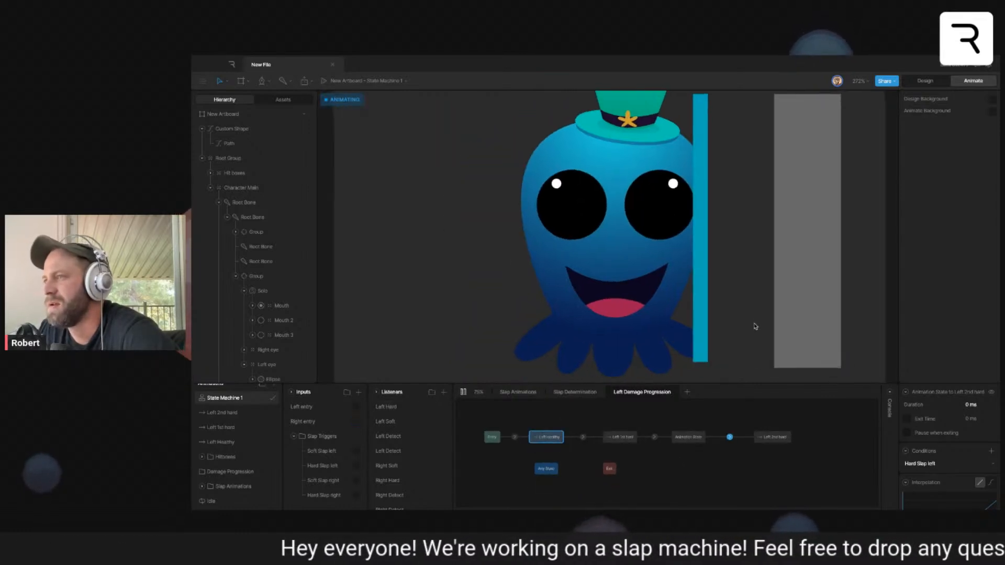
{"action": "scroll", "coordinate": [729, 332], "scroll_direction": "down", "scroll_amount": 3}
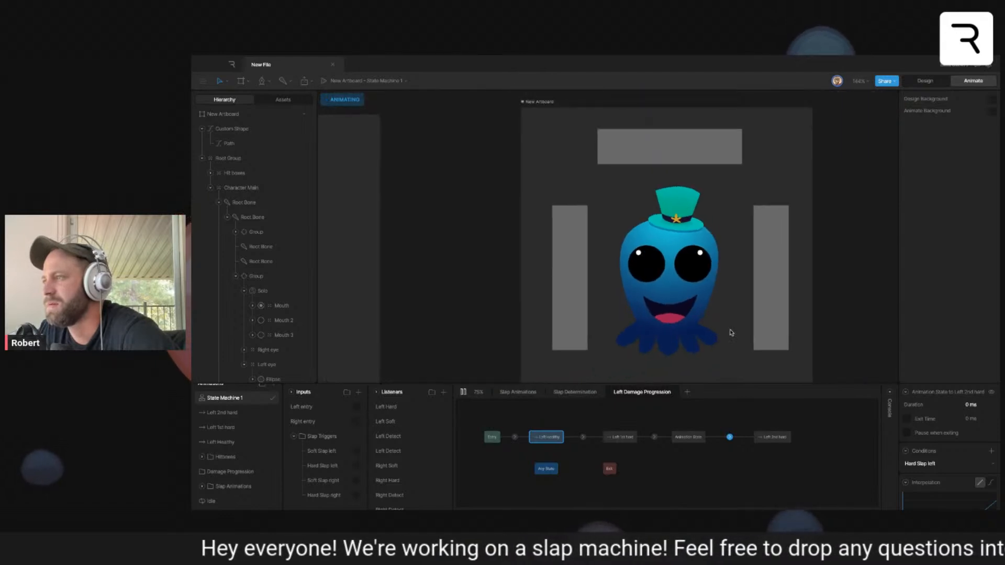
{"action": "left_click", "coordinate": [515, 274]}
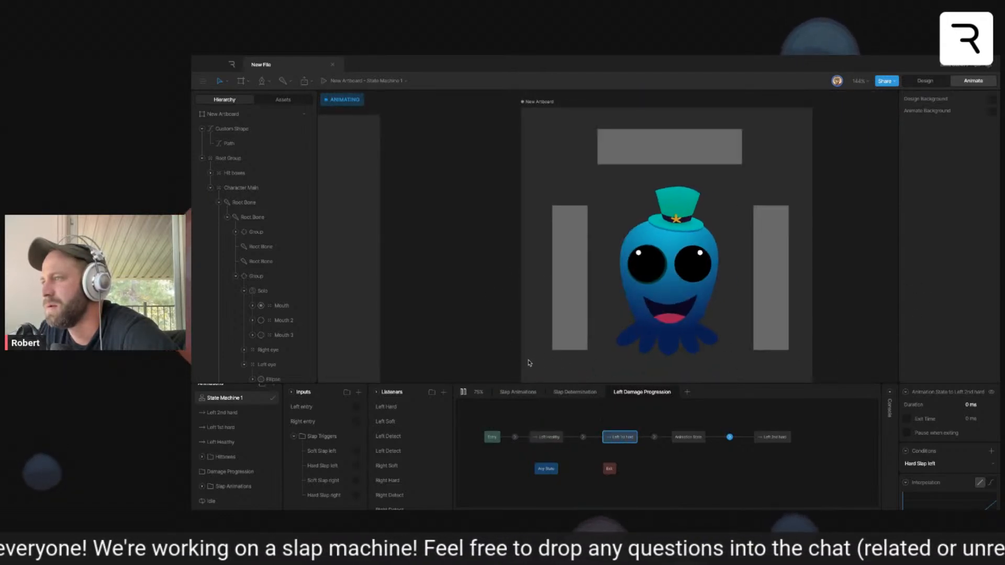
{"action": "left_click", "coordinate": [511, 259]}
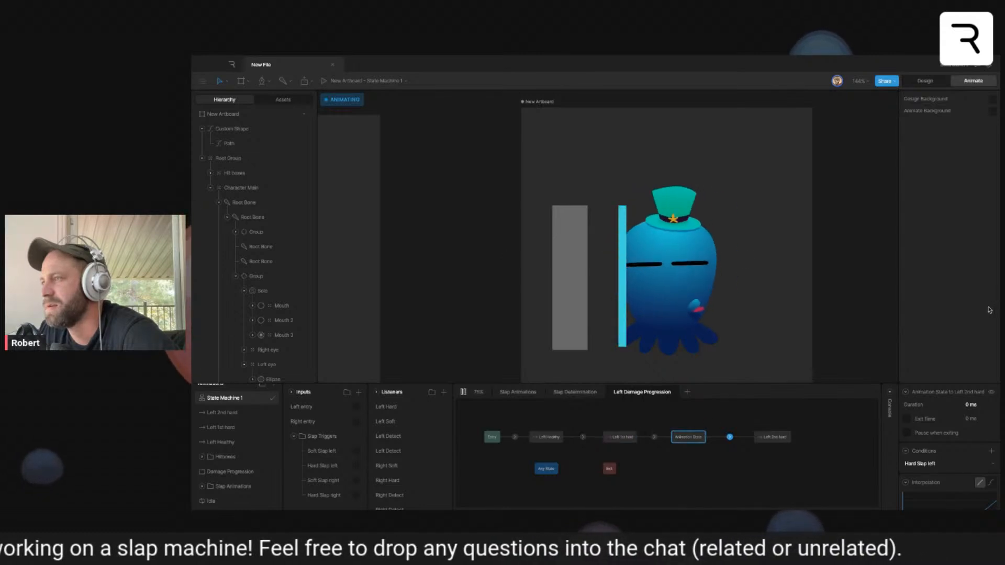
{"action": "left_click", "coordinate": [488, 300]}
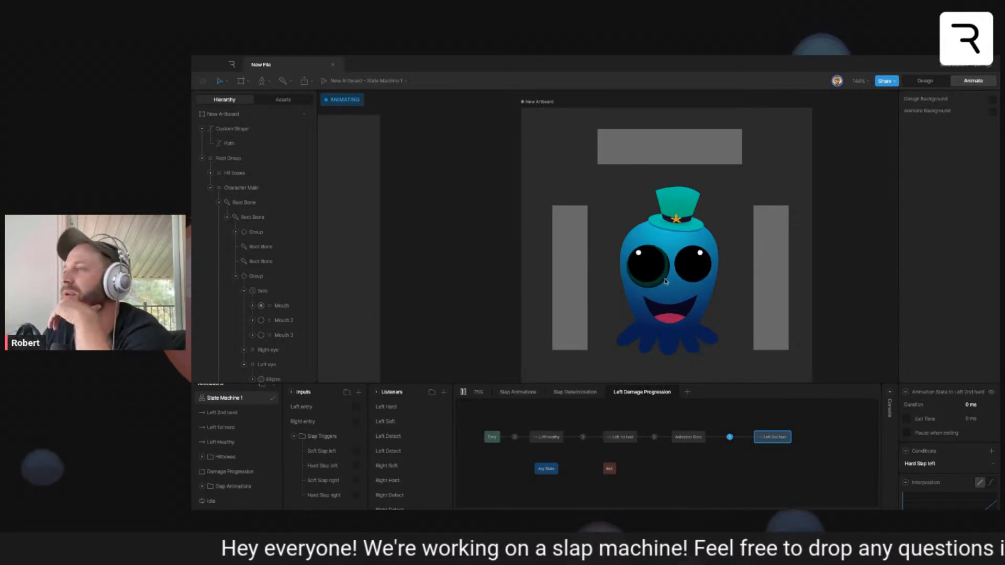
{"action": "left_click", "coordinate": [463, 392]}
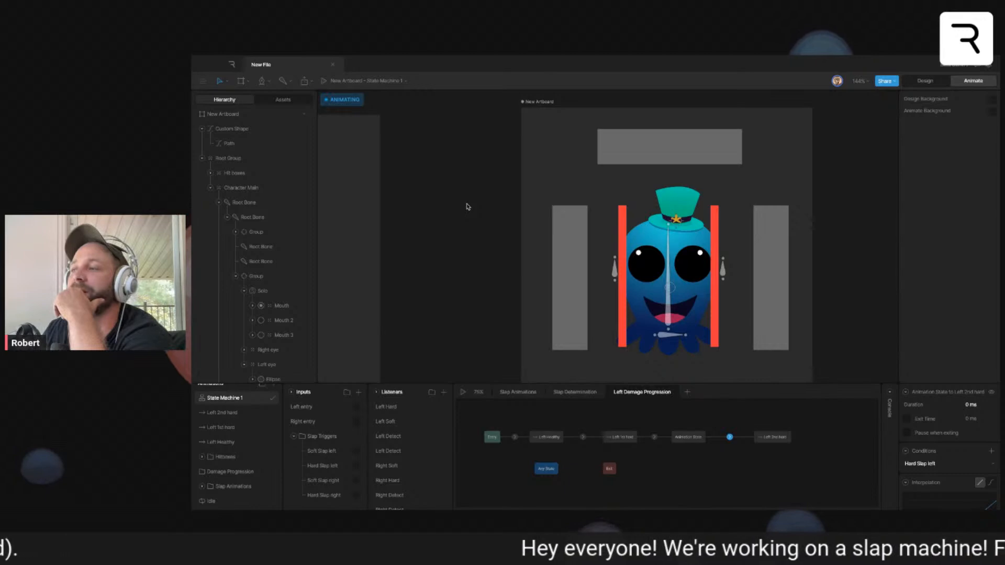
- Collapse the Slap Triggers input folder and replay the state machine to recheck the left damage progression with hard slaps
{"action": "left_click", "coordinate": [293, 437]}
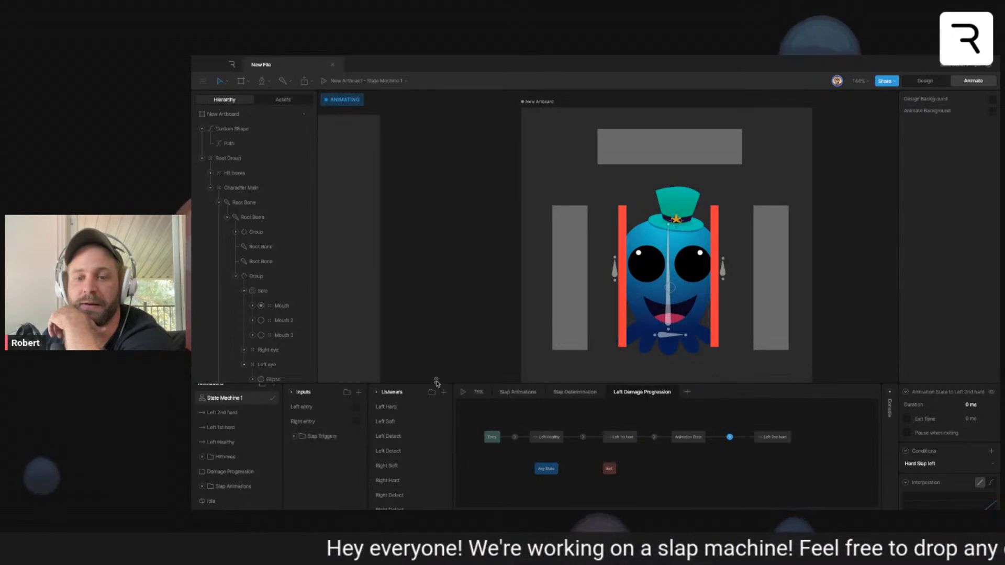
{"action": "left_click", "coordinate": [462, 392]}
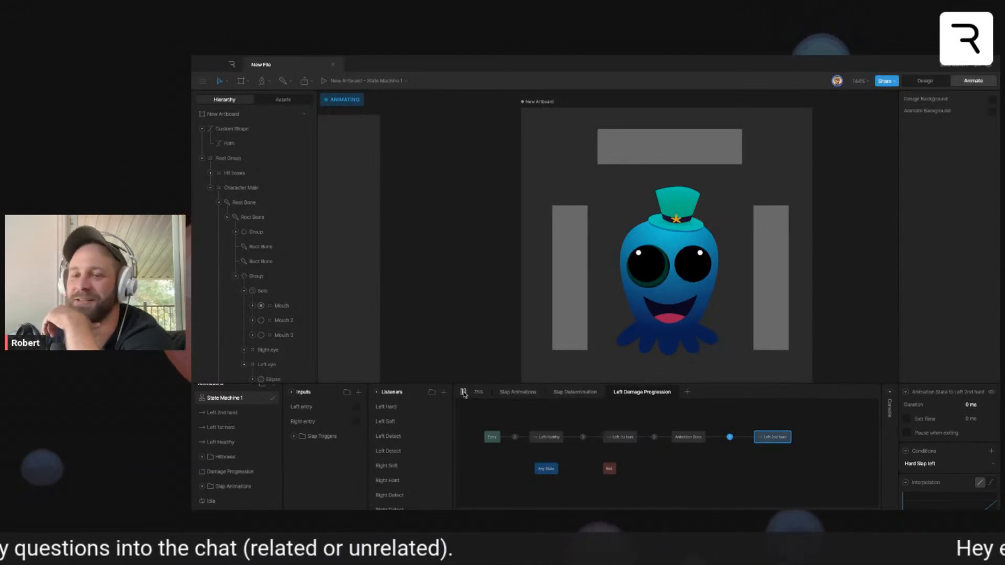
{"action": "left_click", "coordinate": [463, 392]}
{"action": "left_click", "coordinate": [464, 392]}
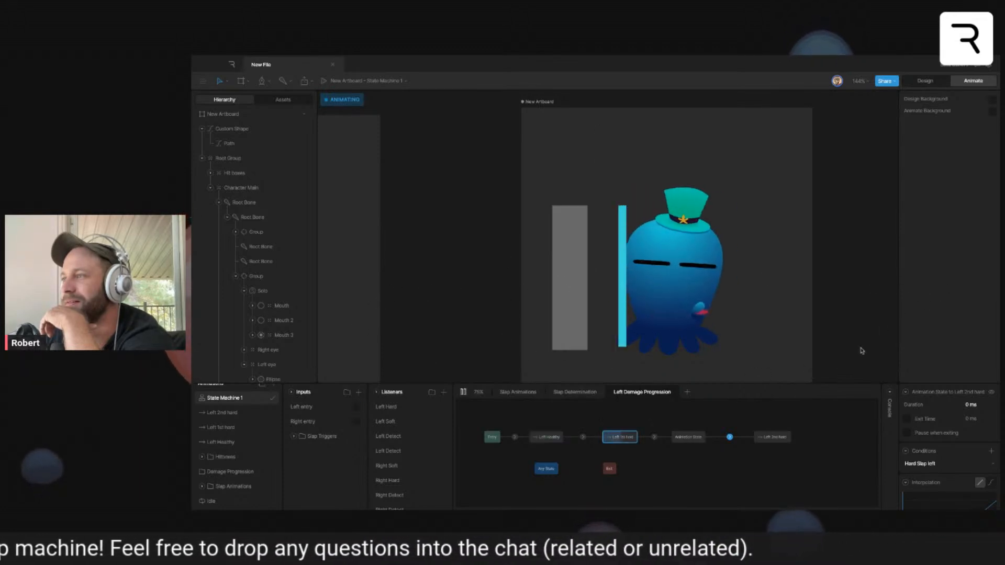
{"action": "left_click", "coordinate": [464, 392]}
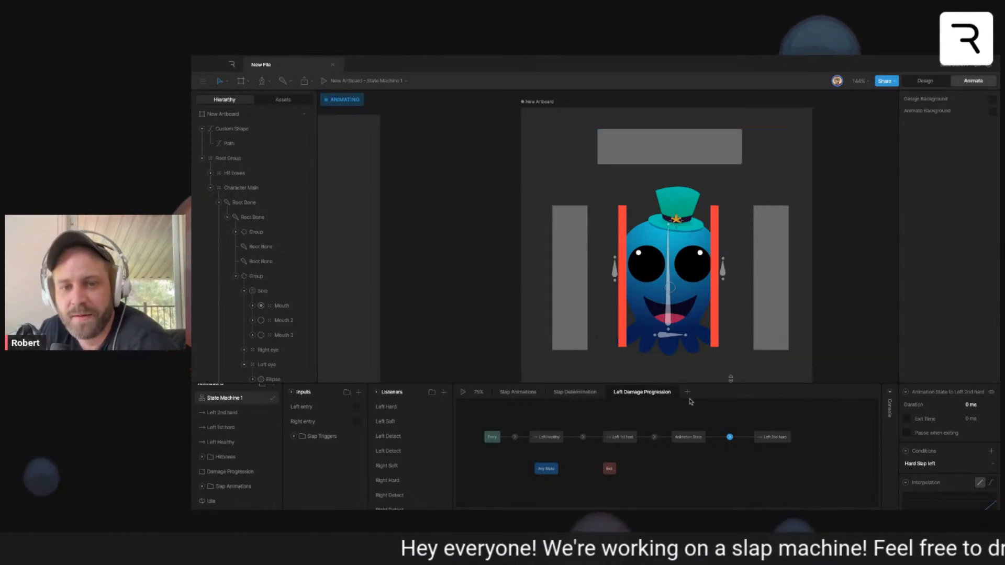
{"action": "left_click", "coordinate": [463, 392]}
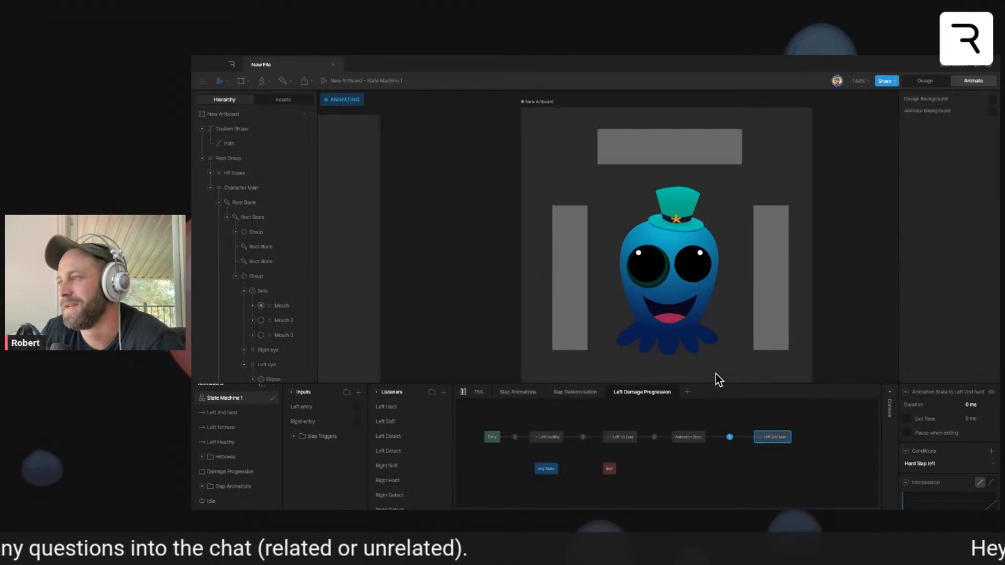
{"action": "left_click", "coordinate": [463, 391]}
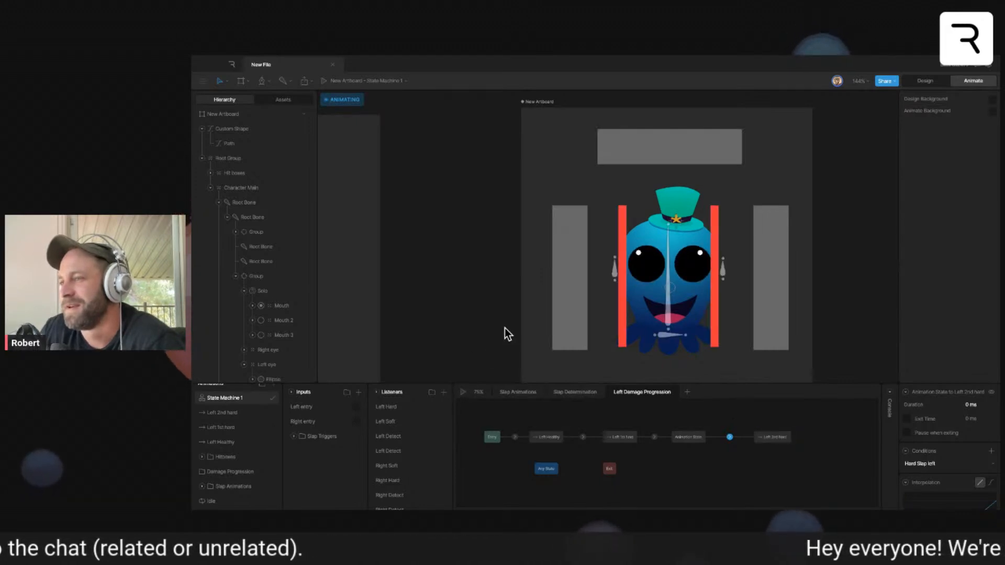